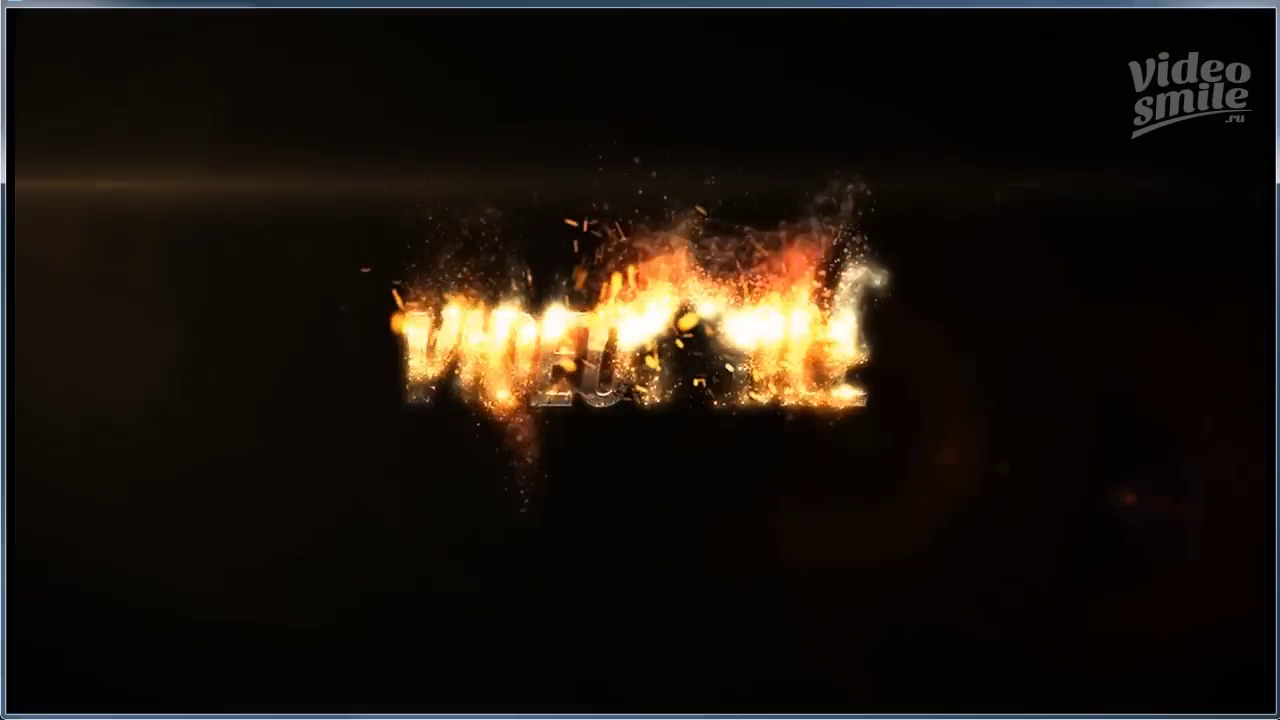
Replay the fiery VIDEOSMILE intro from the beginning in Windows Media Player.
mouse_move(839, 588)
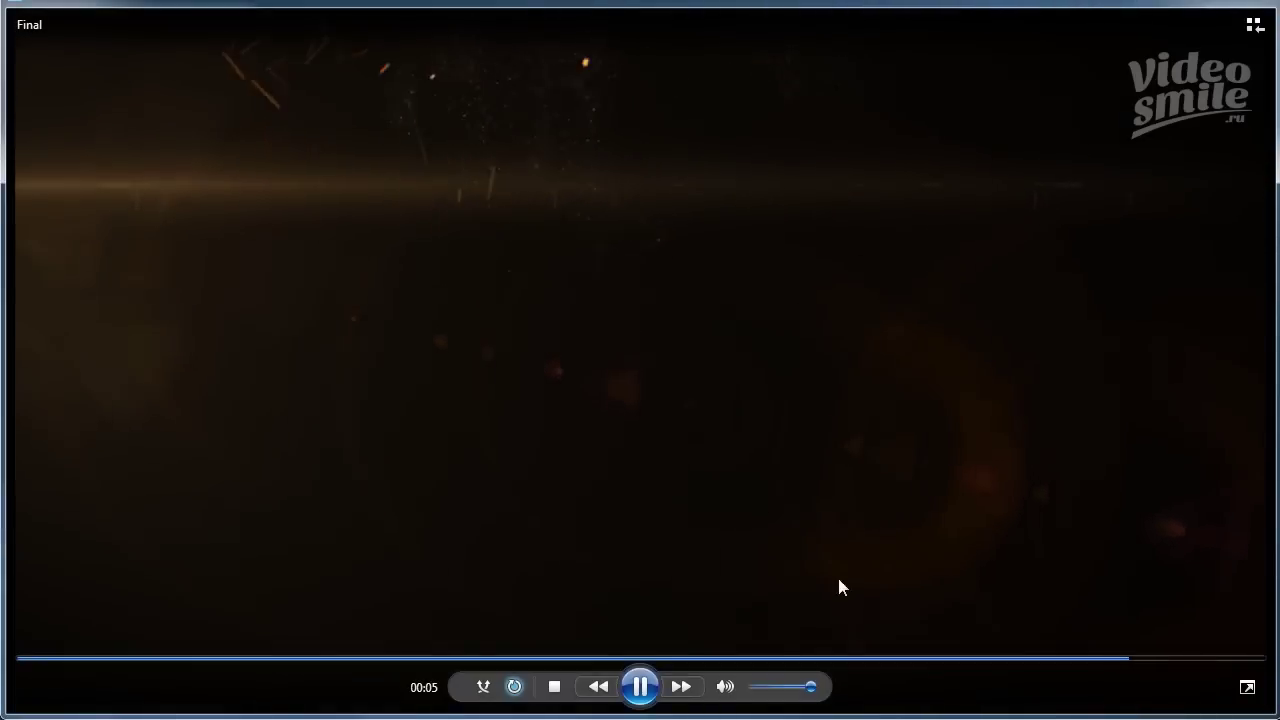
click(852, 565)
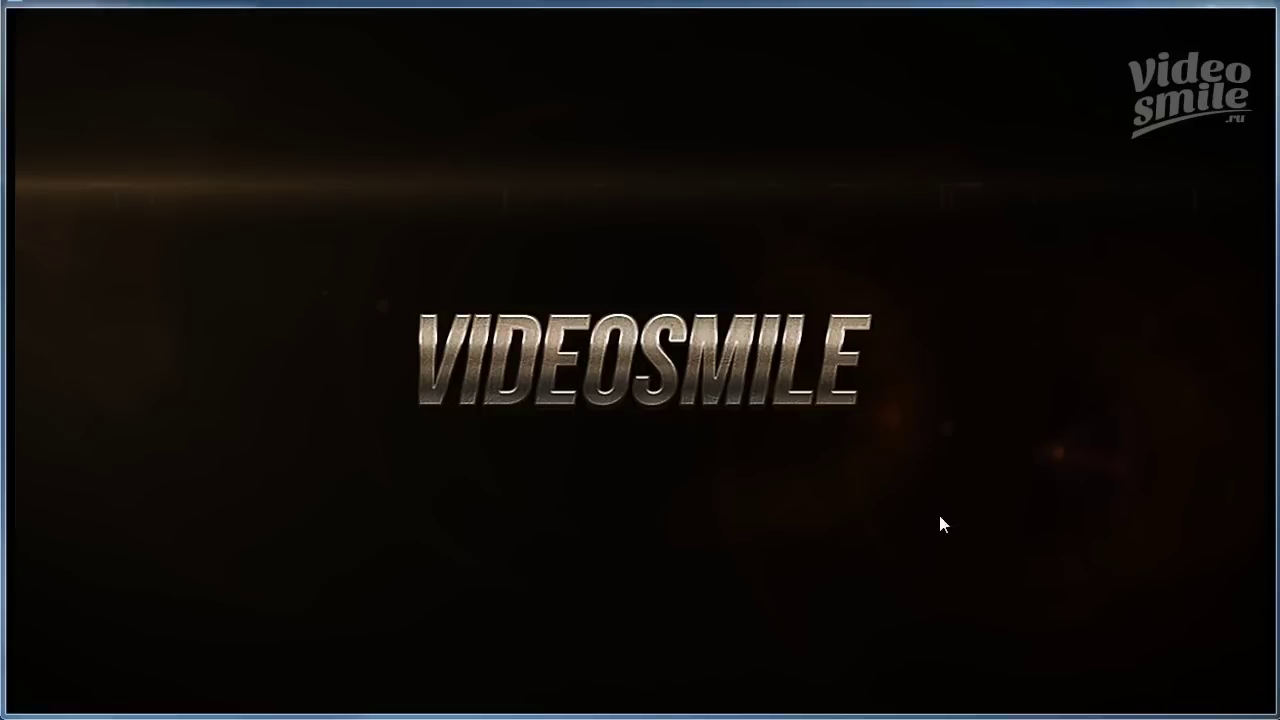
mouse_move(938, 515)
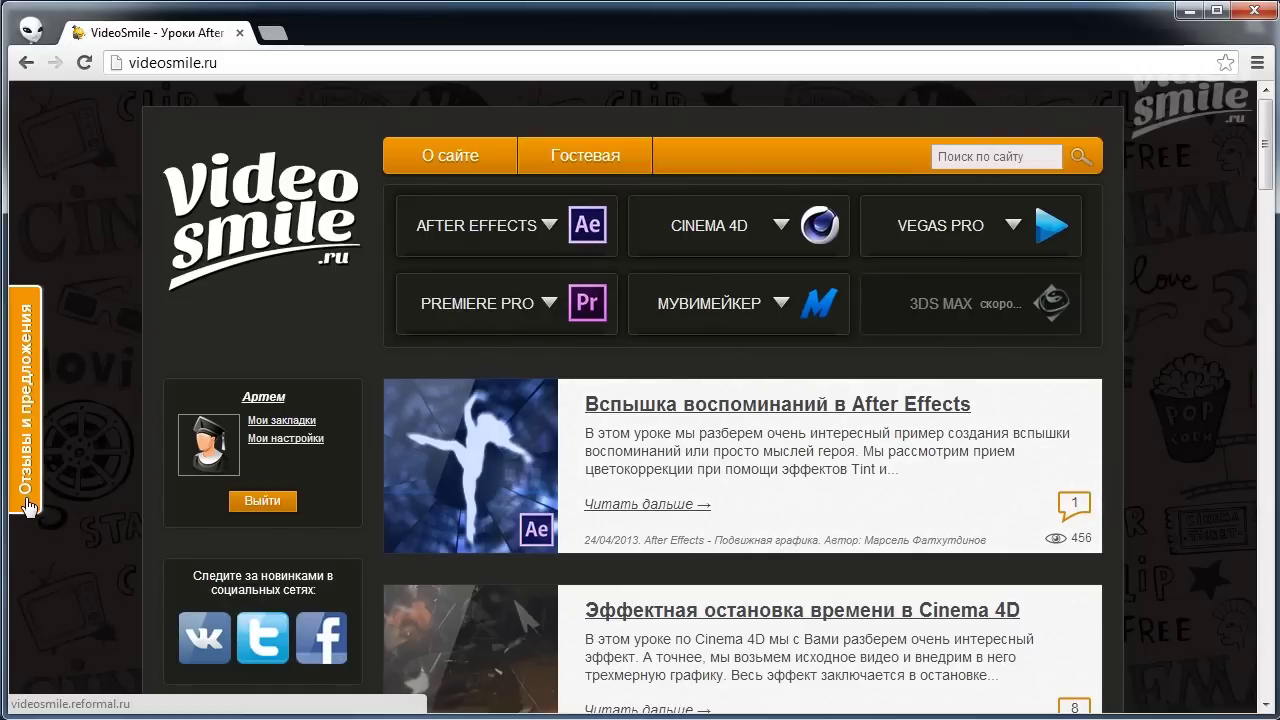
View and close the VideoSmile feedback panel, then minimise Chrome and the media player.
click(28, 410)
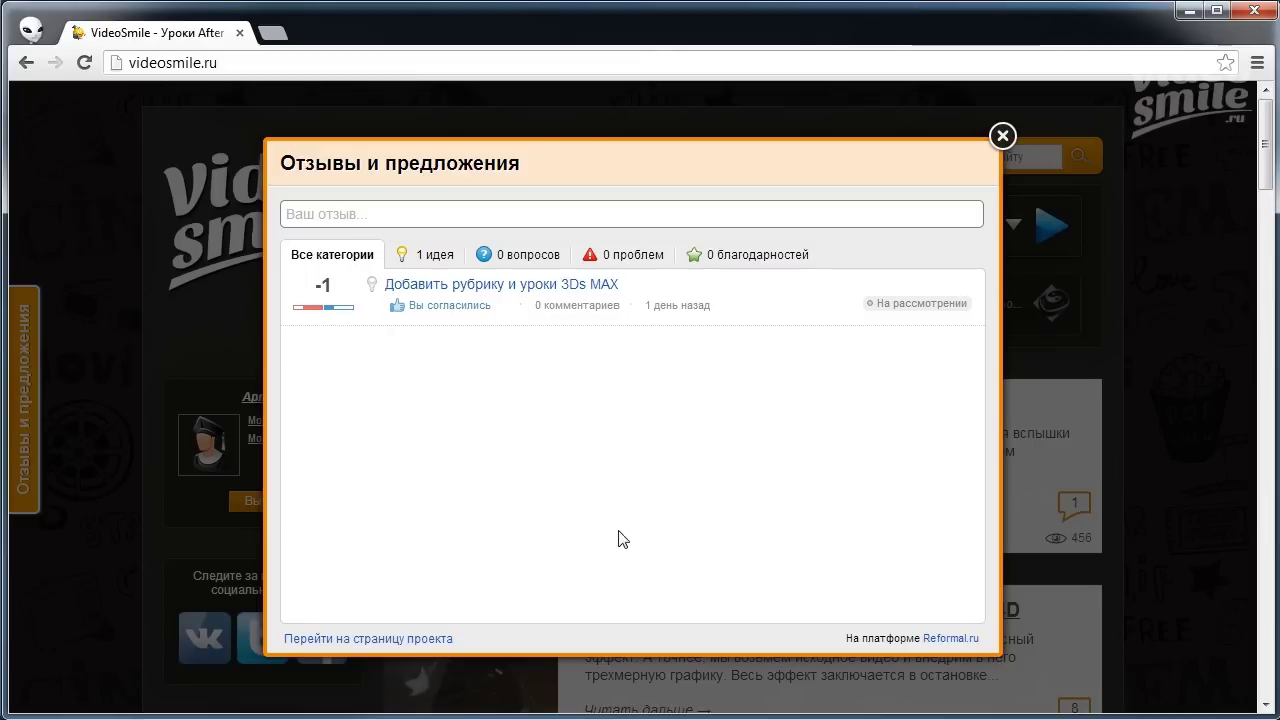
click(1002, 135)
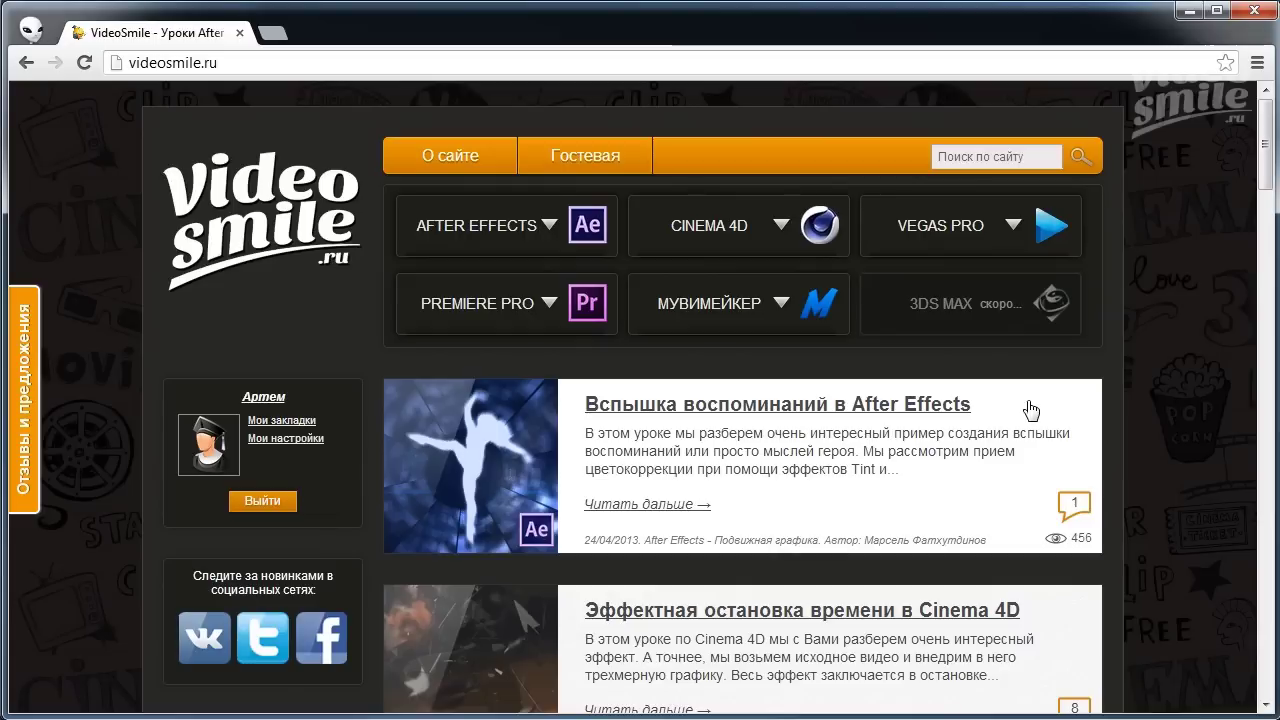
click(1189, 16)
click(1189, 13)
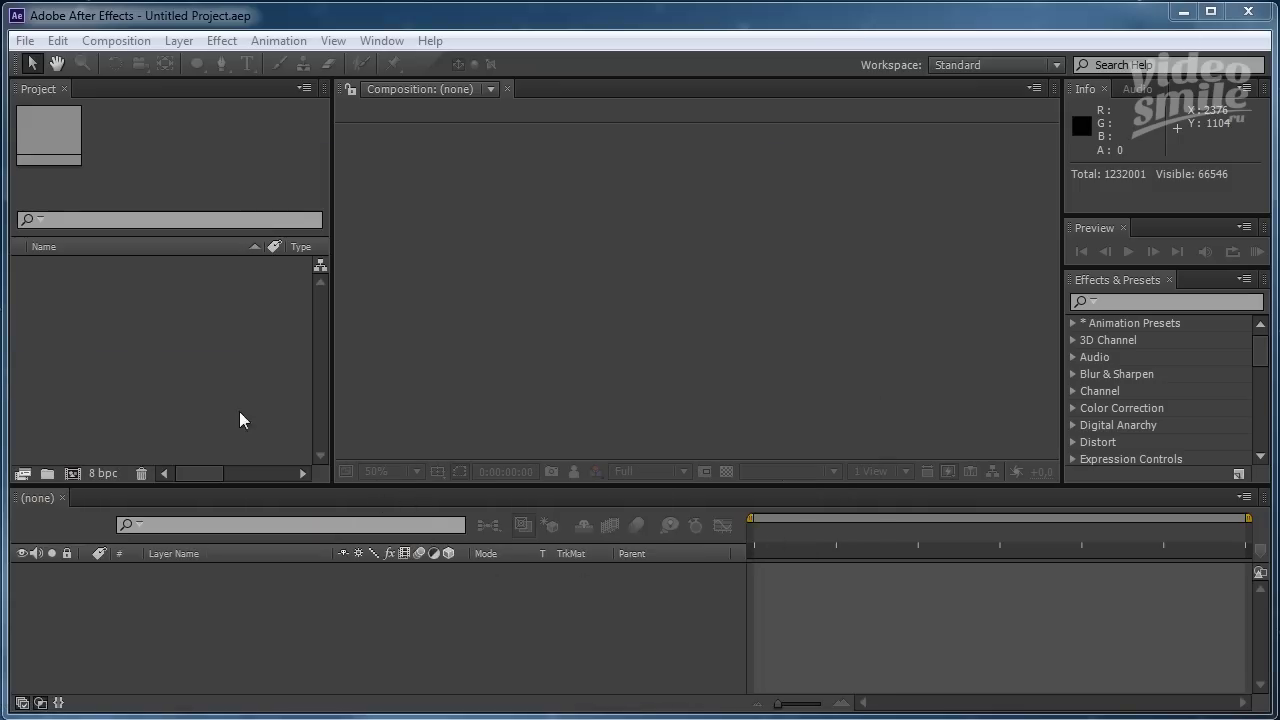
Make a new composition named Лого: 600×300 pixels, 25 fps, 6 seconds long.
click(141, 335)
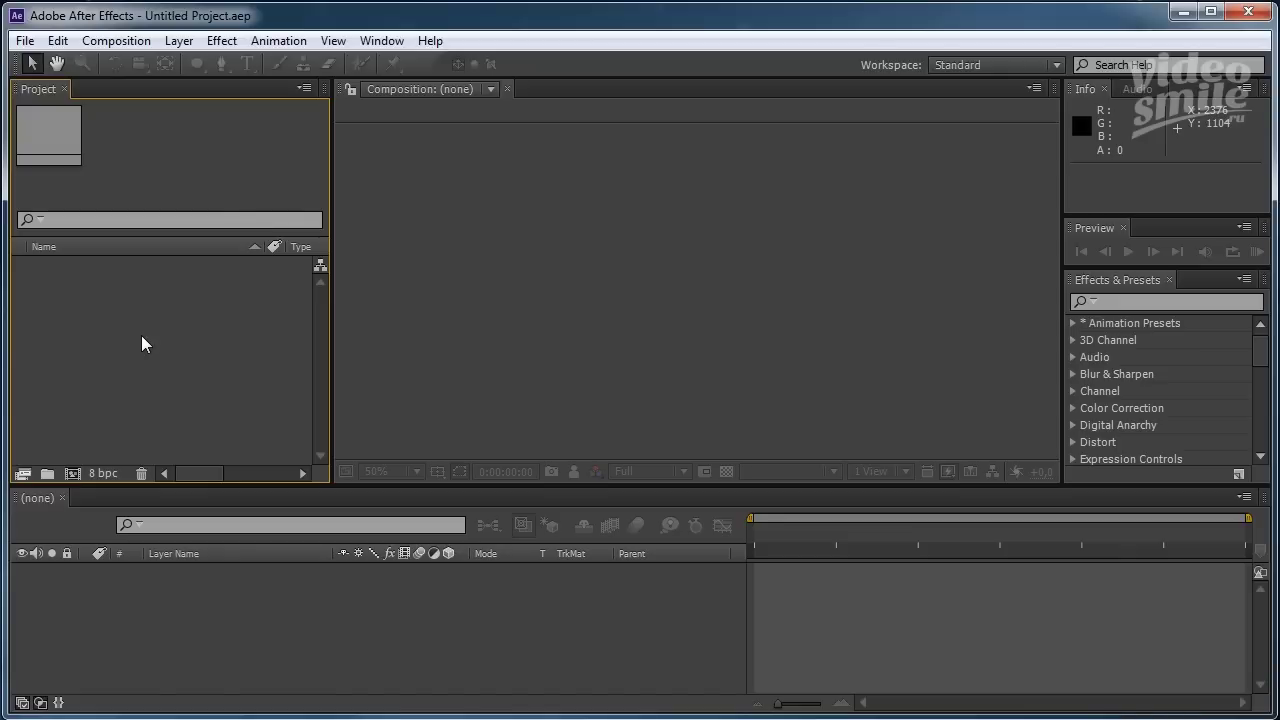
click(113, 41)
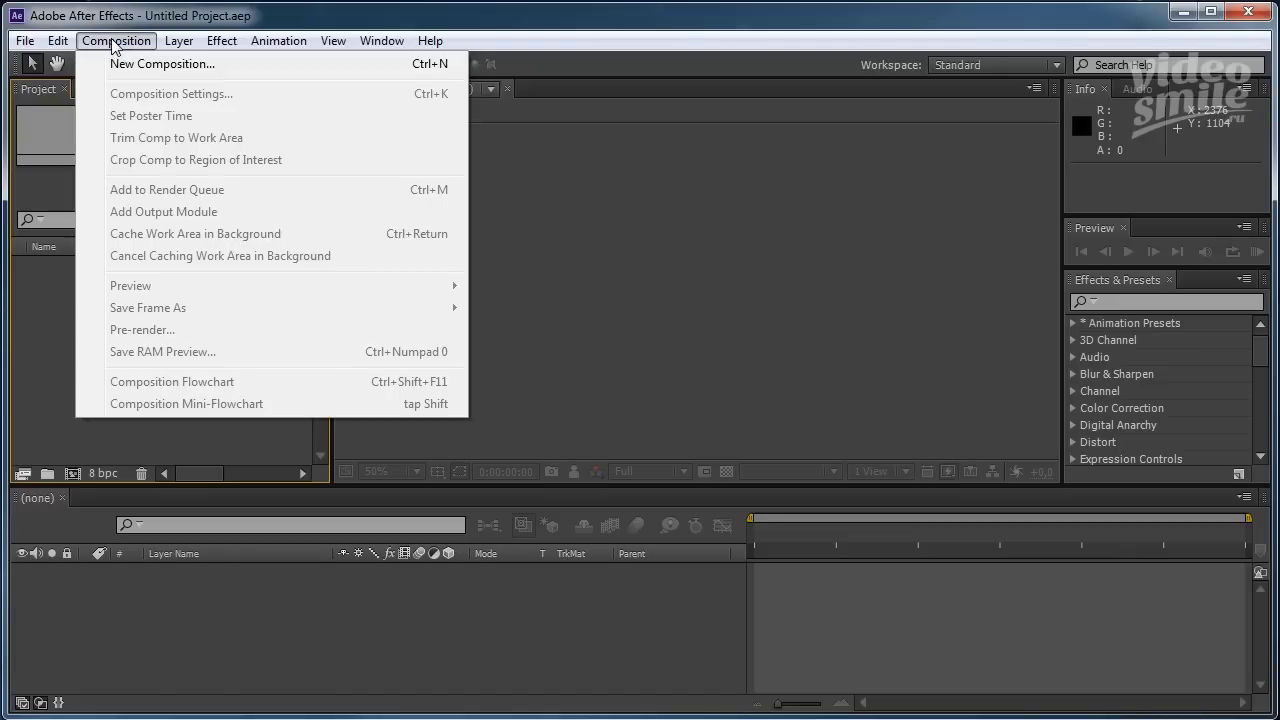
click(129, 64)
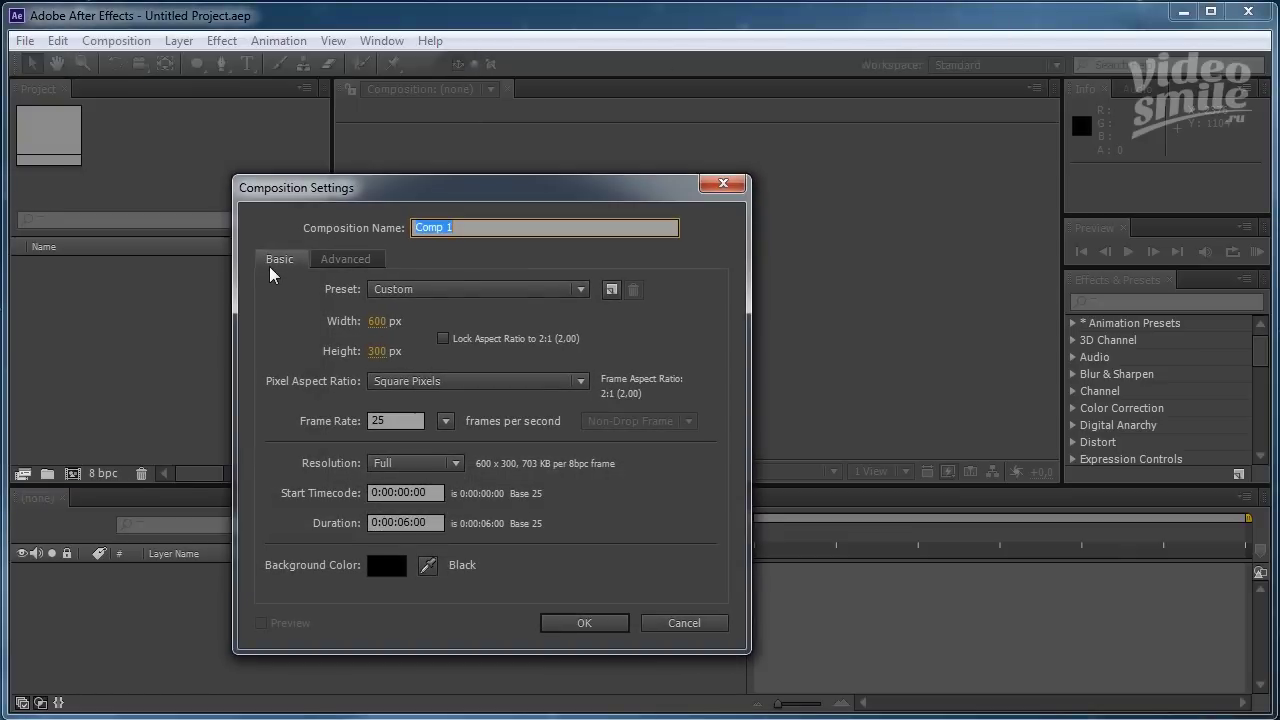
text(Лого)
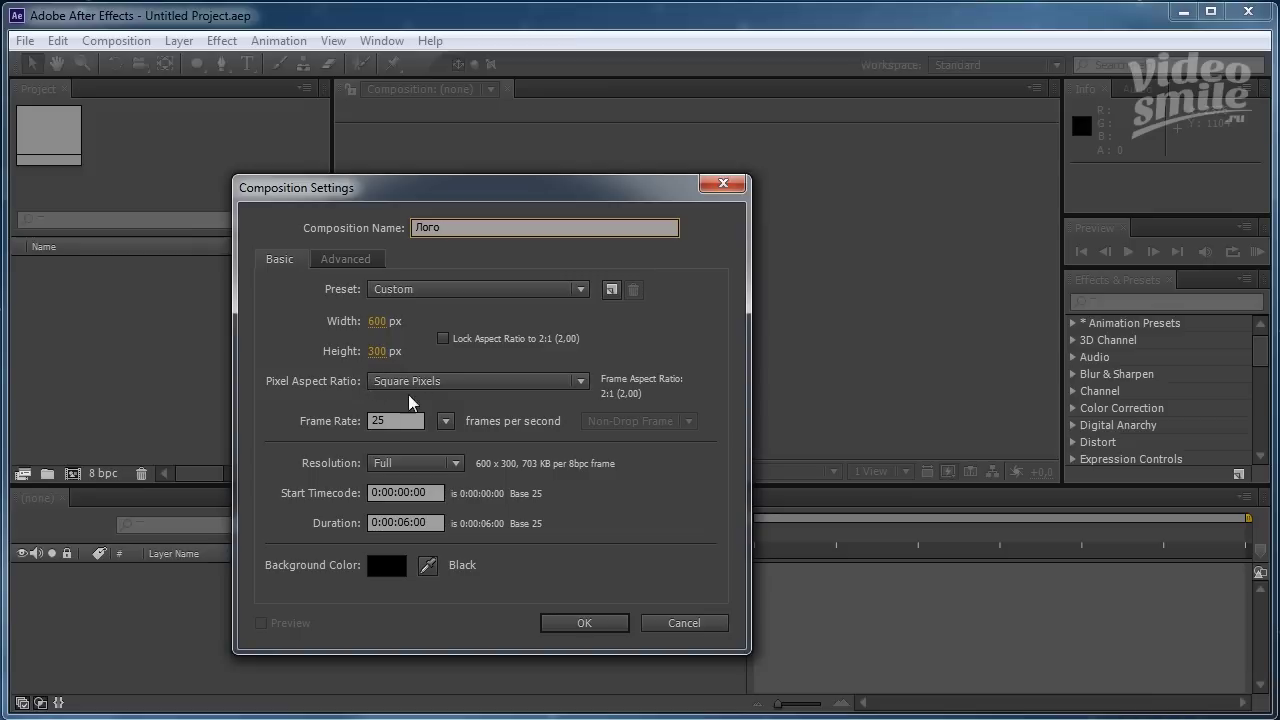
click(395, 420)
click(594, 622)
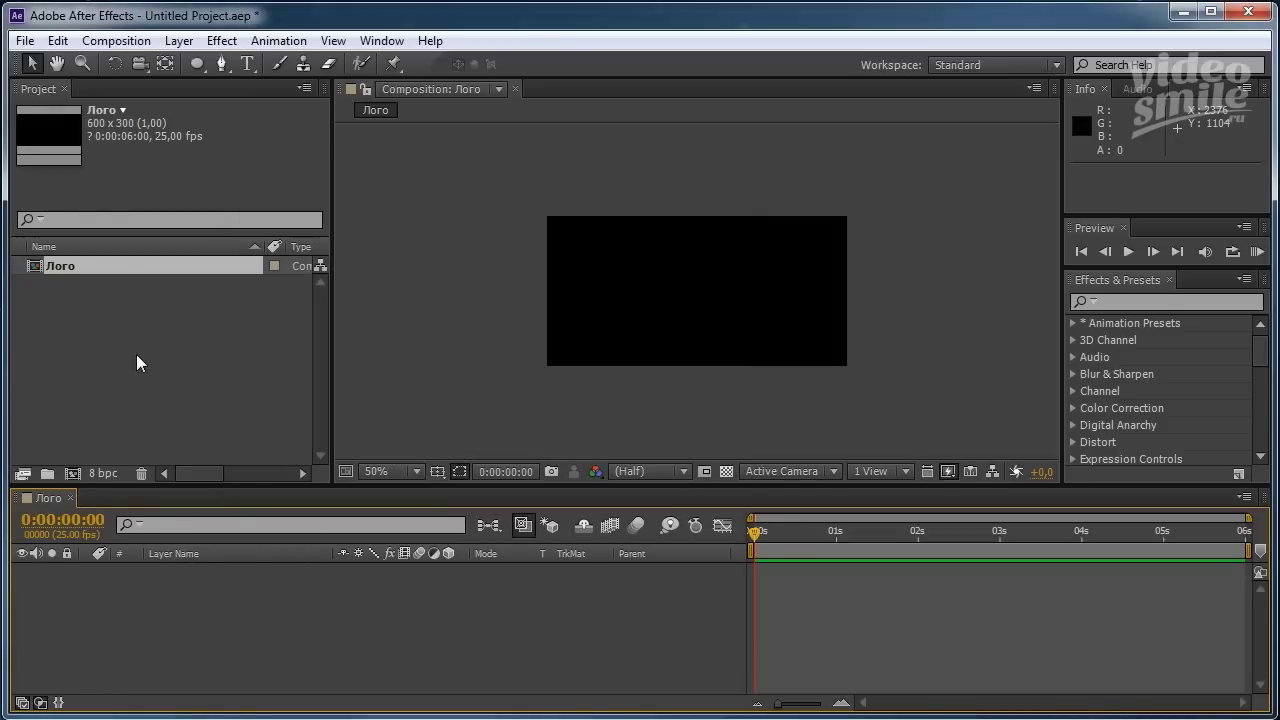
click(92, 372)
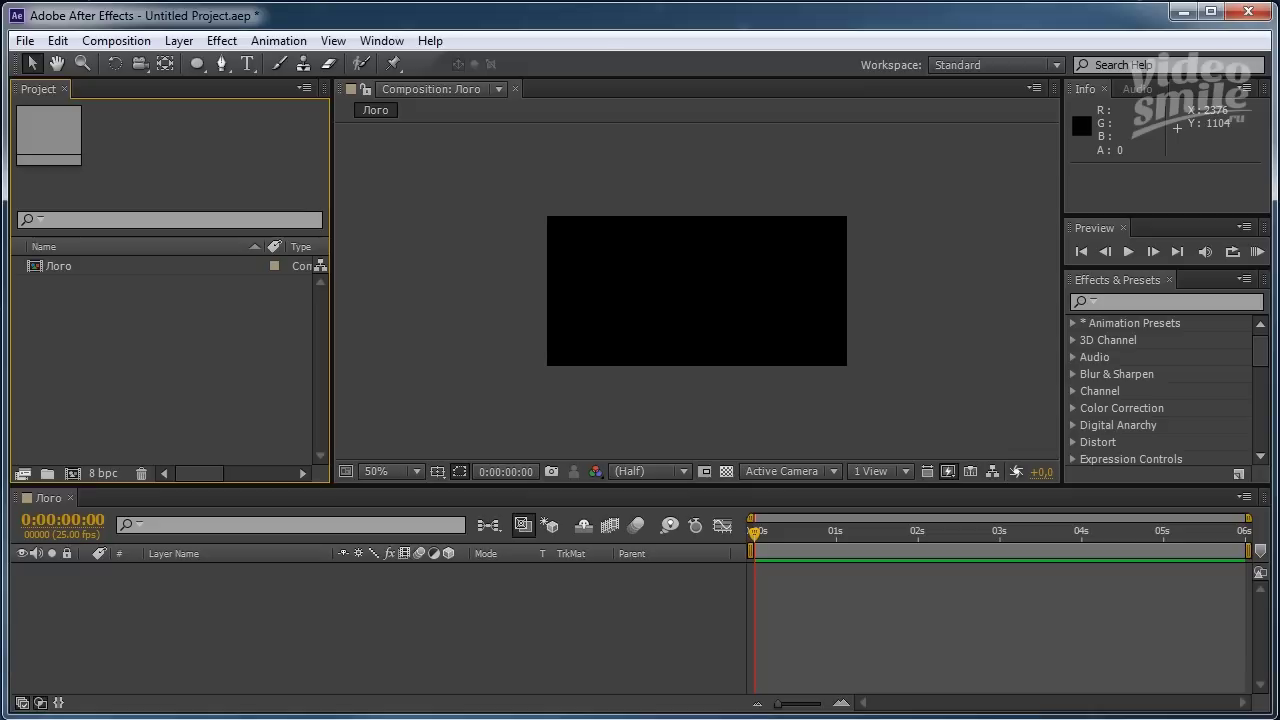
Import VS_logo_metal.png into the project and place it in the Лого composition.
drag(109, 443, 103, 366)
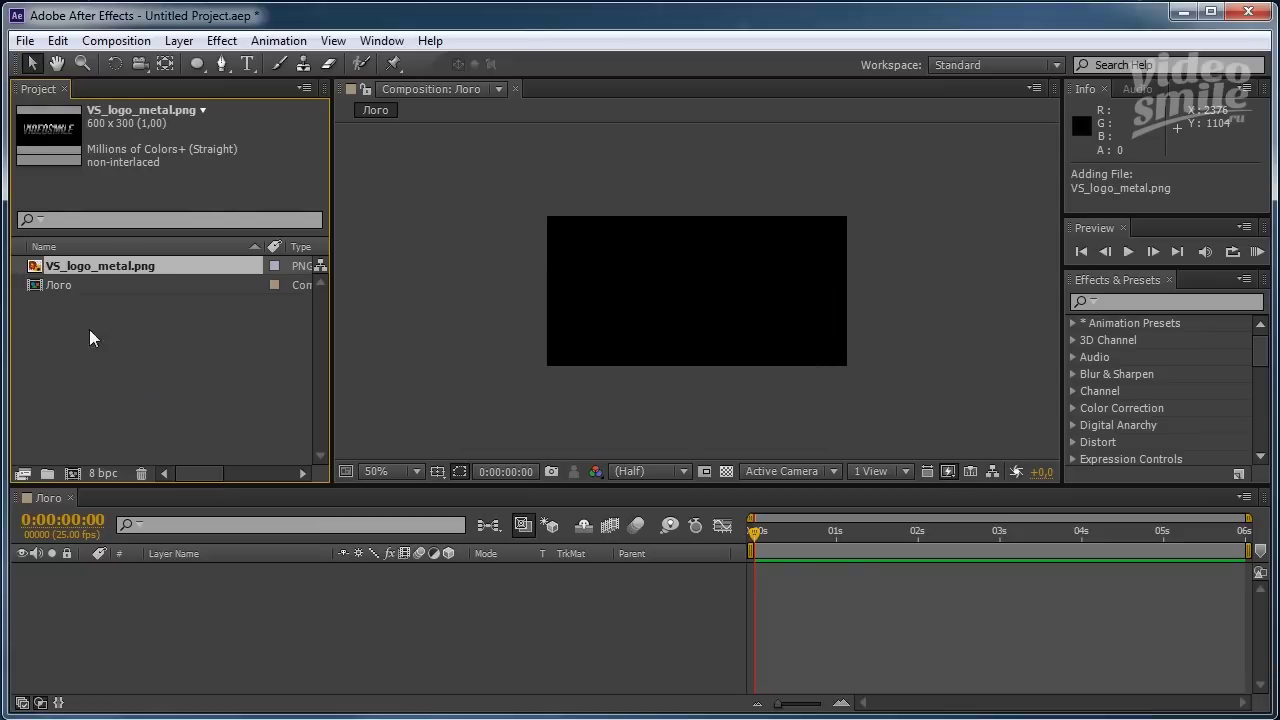
double_click(88, 267)
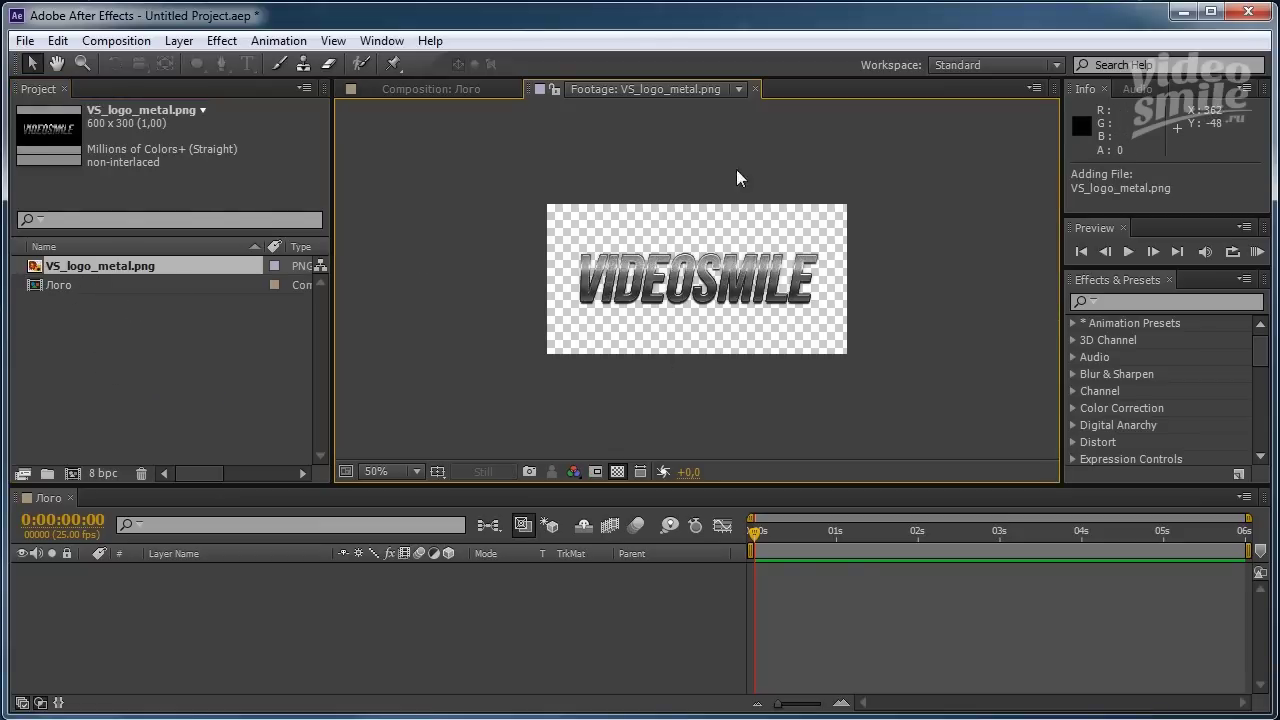
click(755, 89)
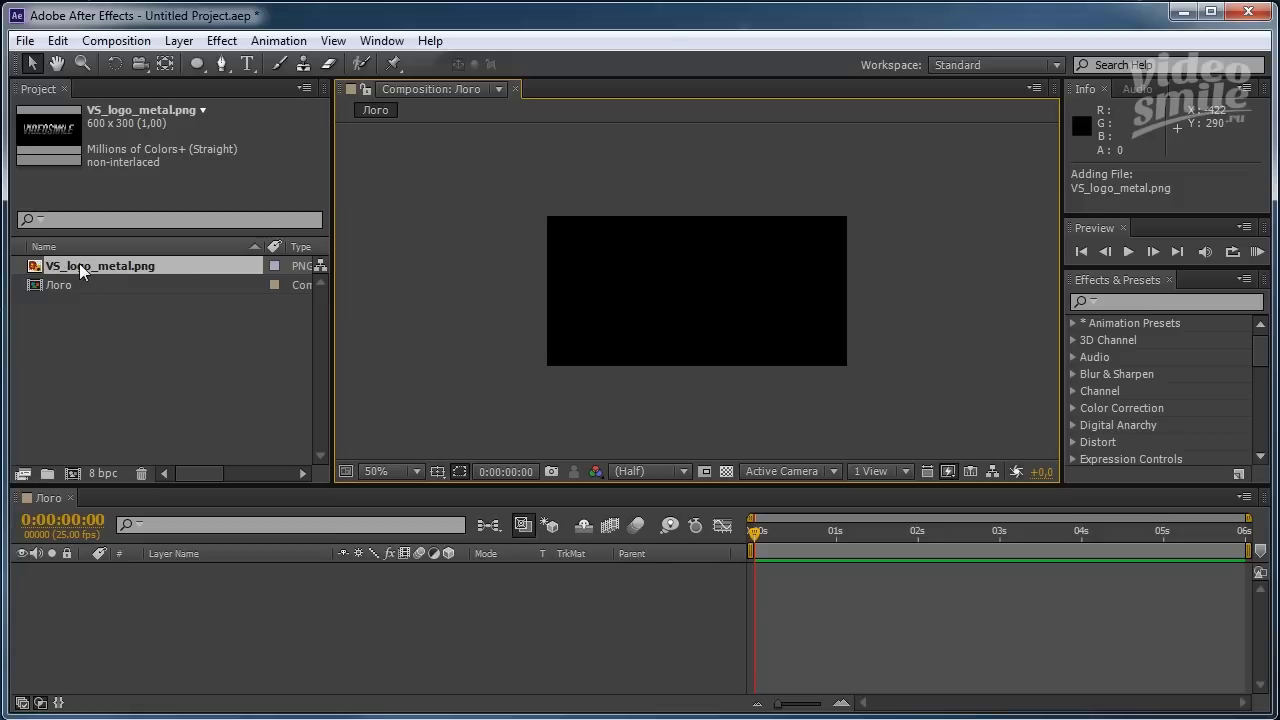
drag(79, 263, 163, 596)
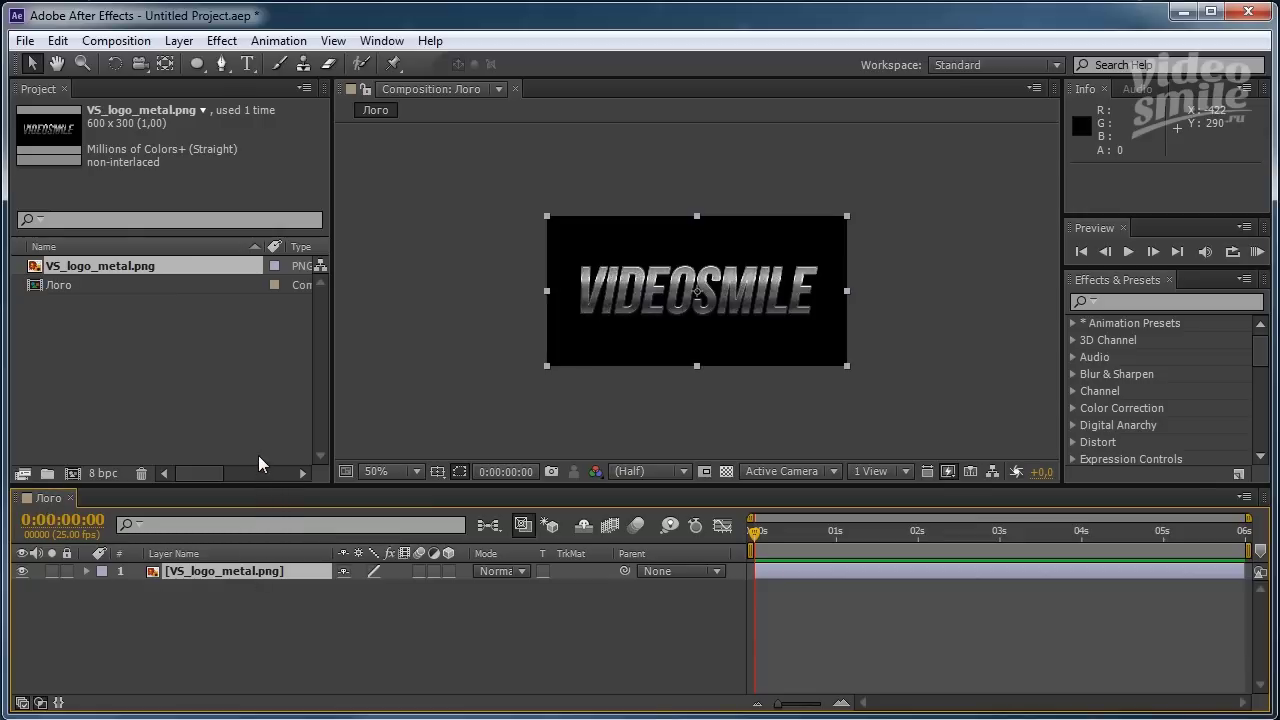
Create a second composition named Переход.
click(128, 44)
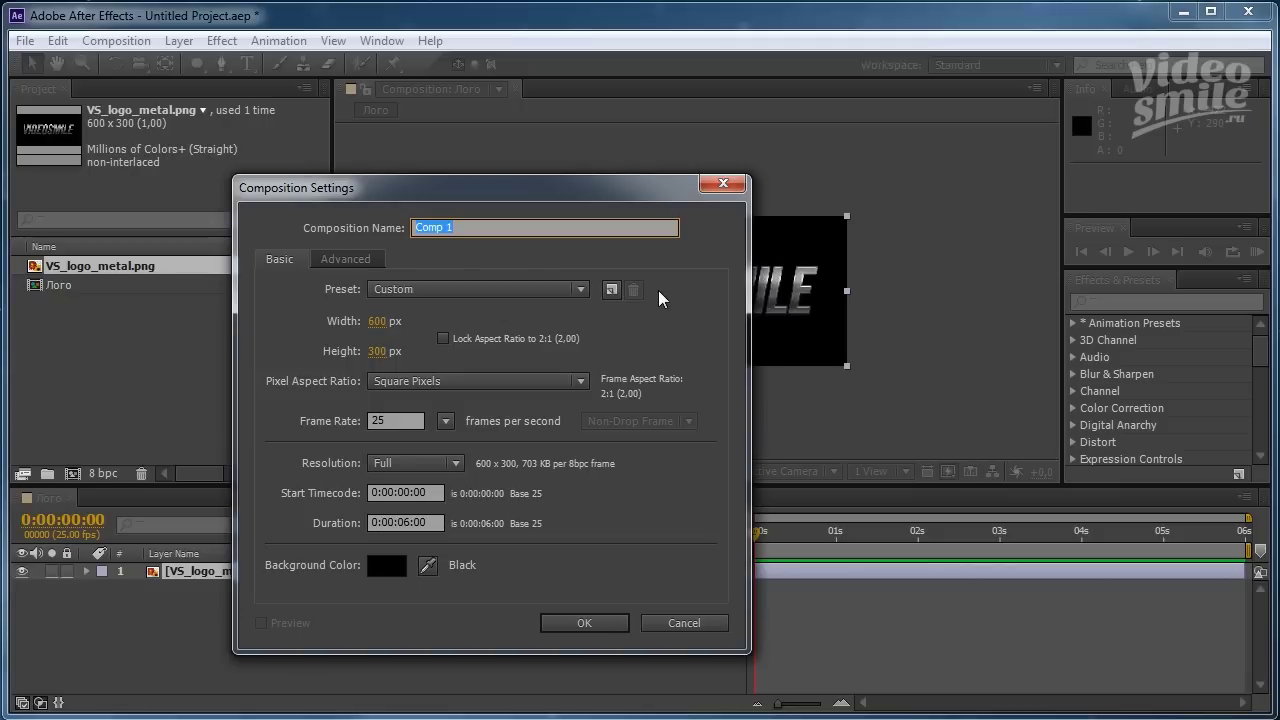
text(Перех)
text(од)
click(579, 623)
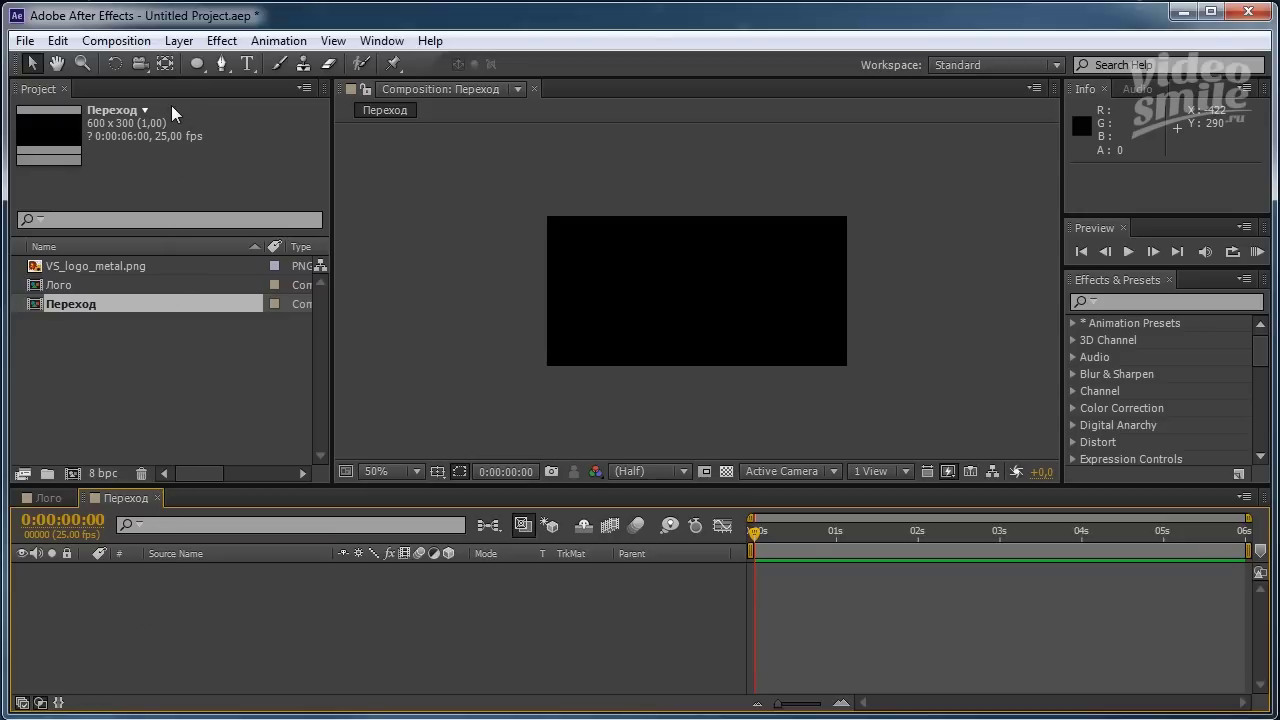
Add a full-frame white solid layer to Переход.
click(178, 40)
mouse_move(228, 72)
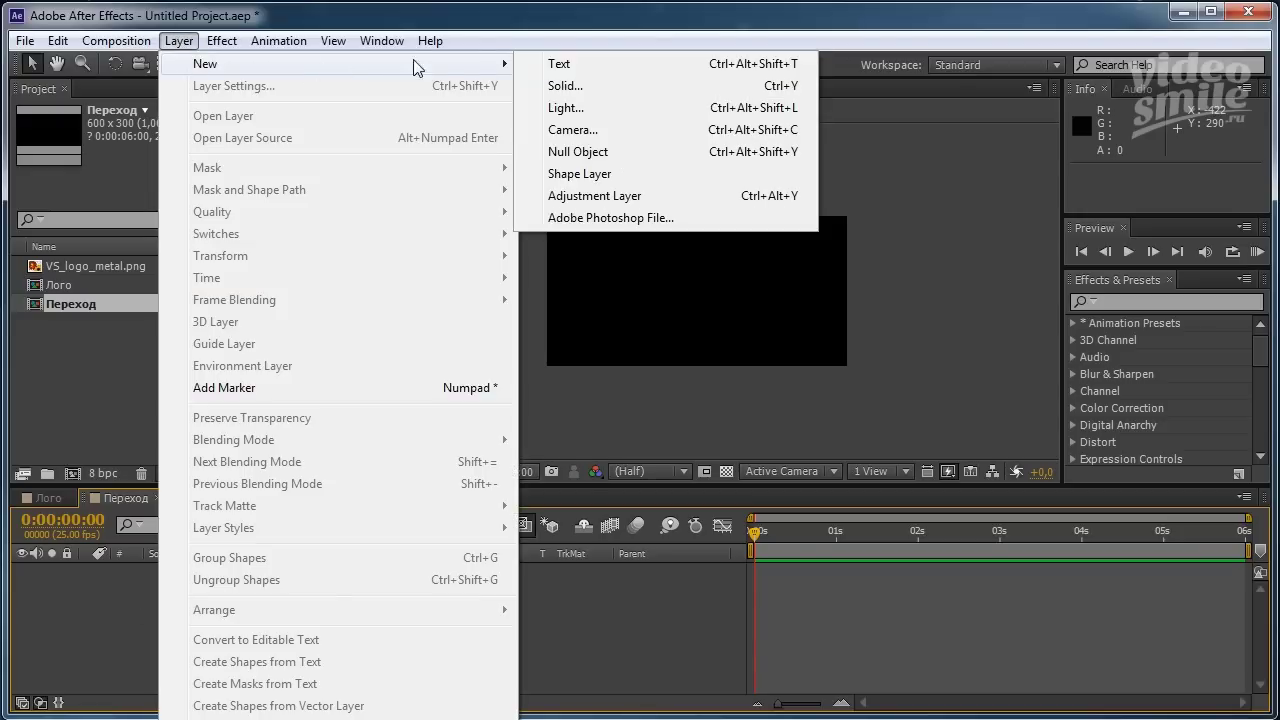
click(566, 86)
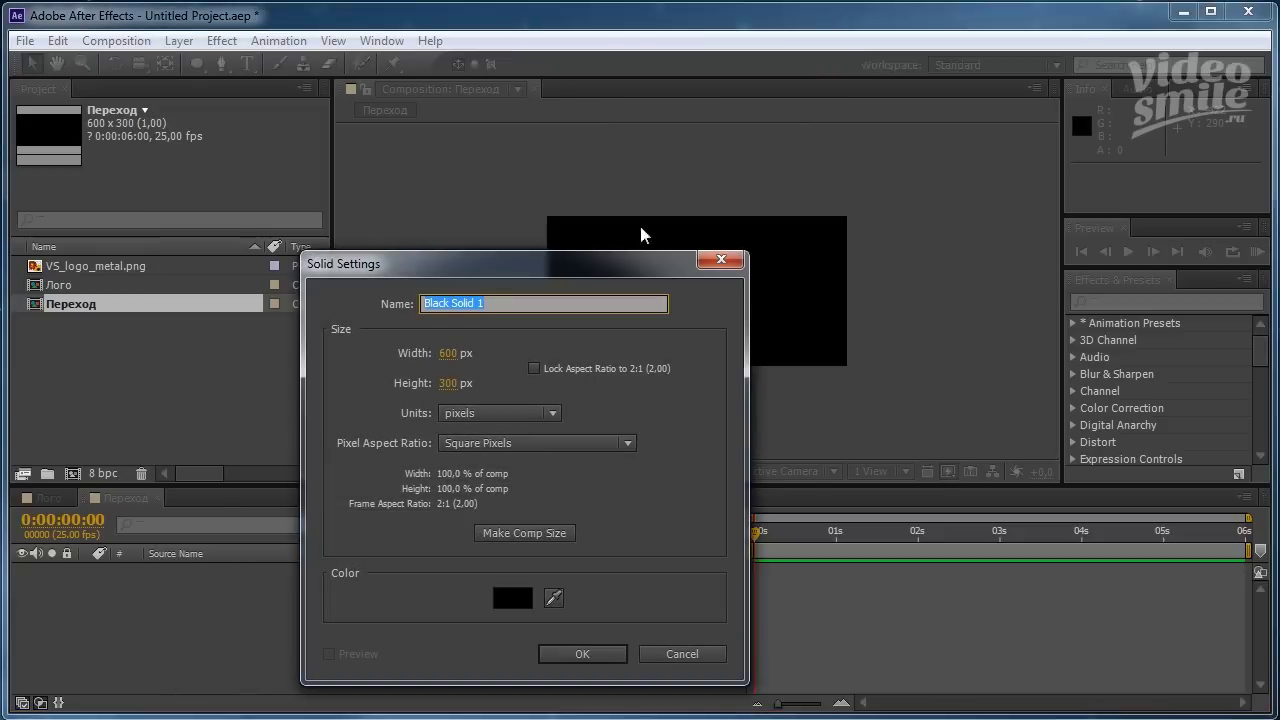
drag(573, 255, 587, 183)
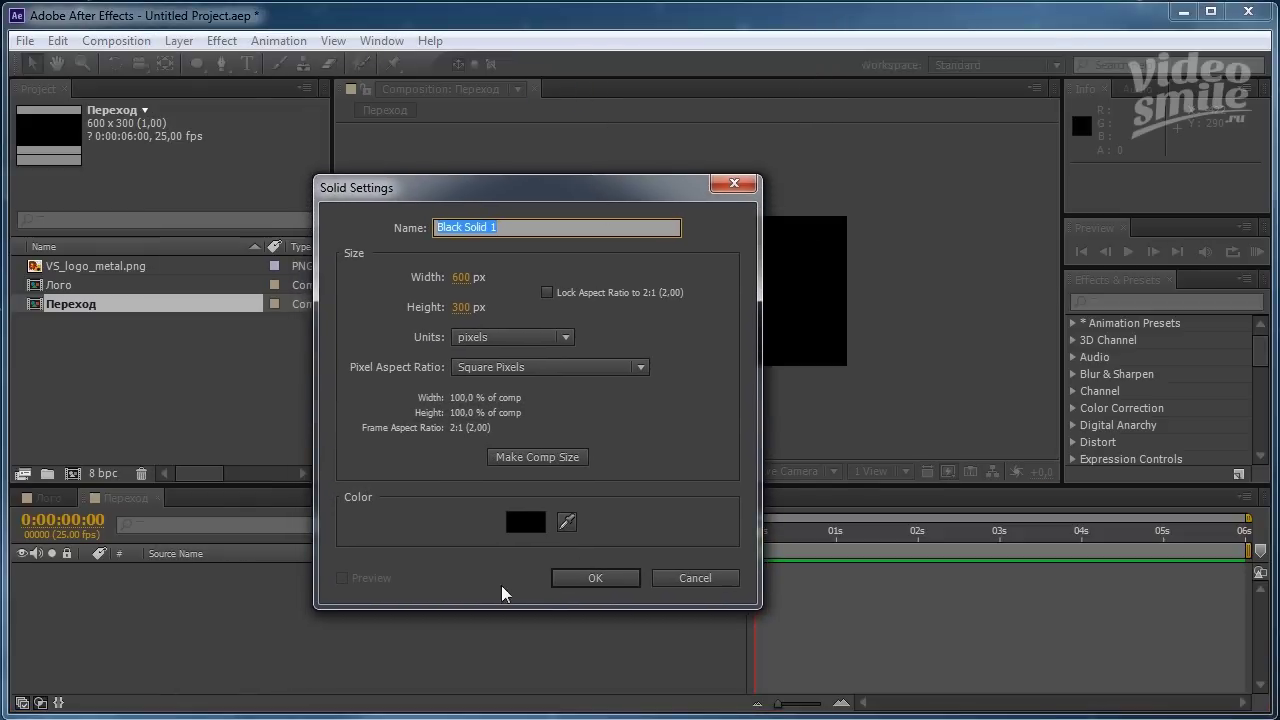
click(525, 521)
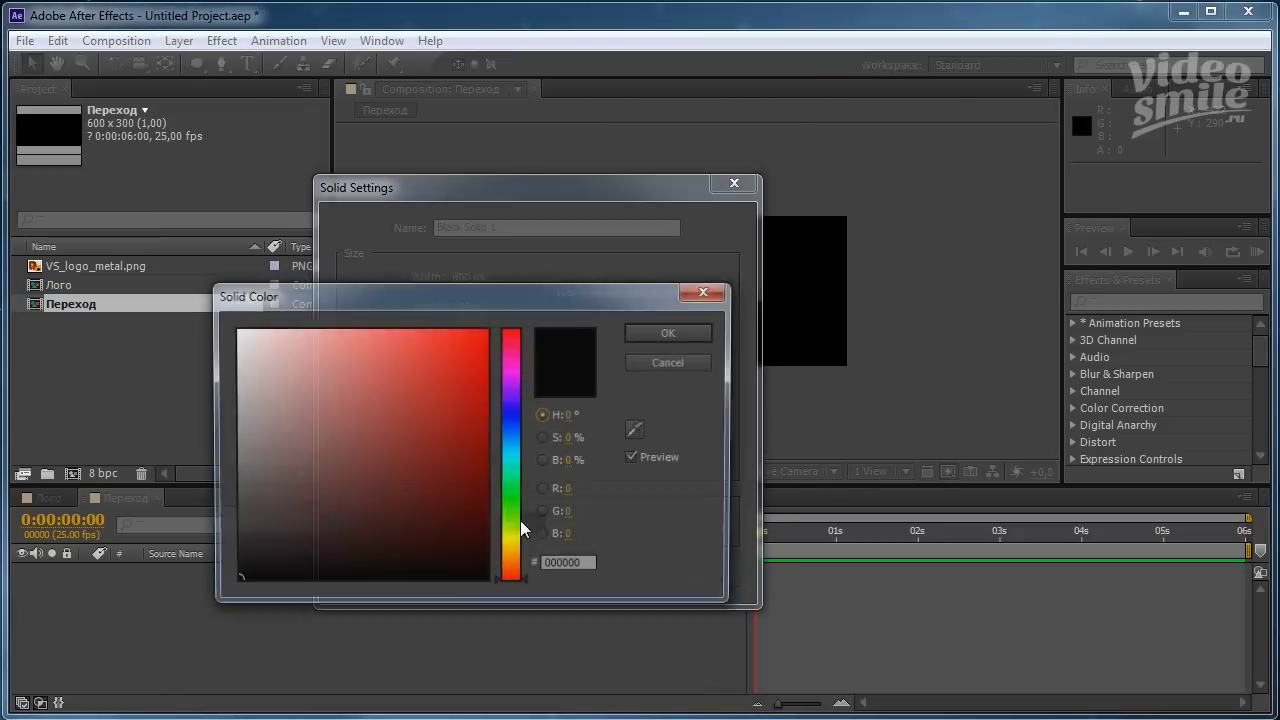
click(238, 329)
click(669, 333)
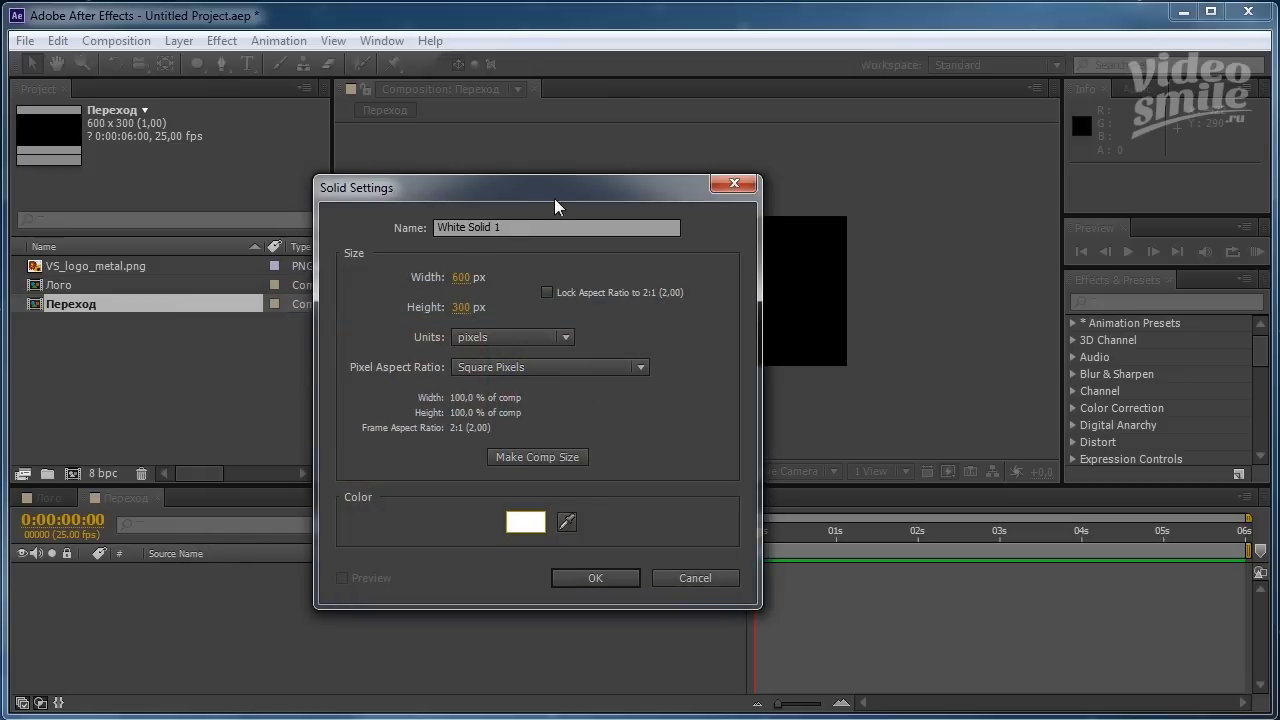
drag(554, 198, 284, 206)
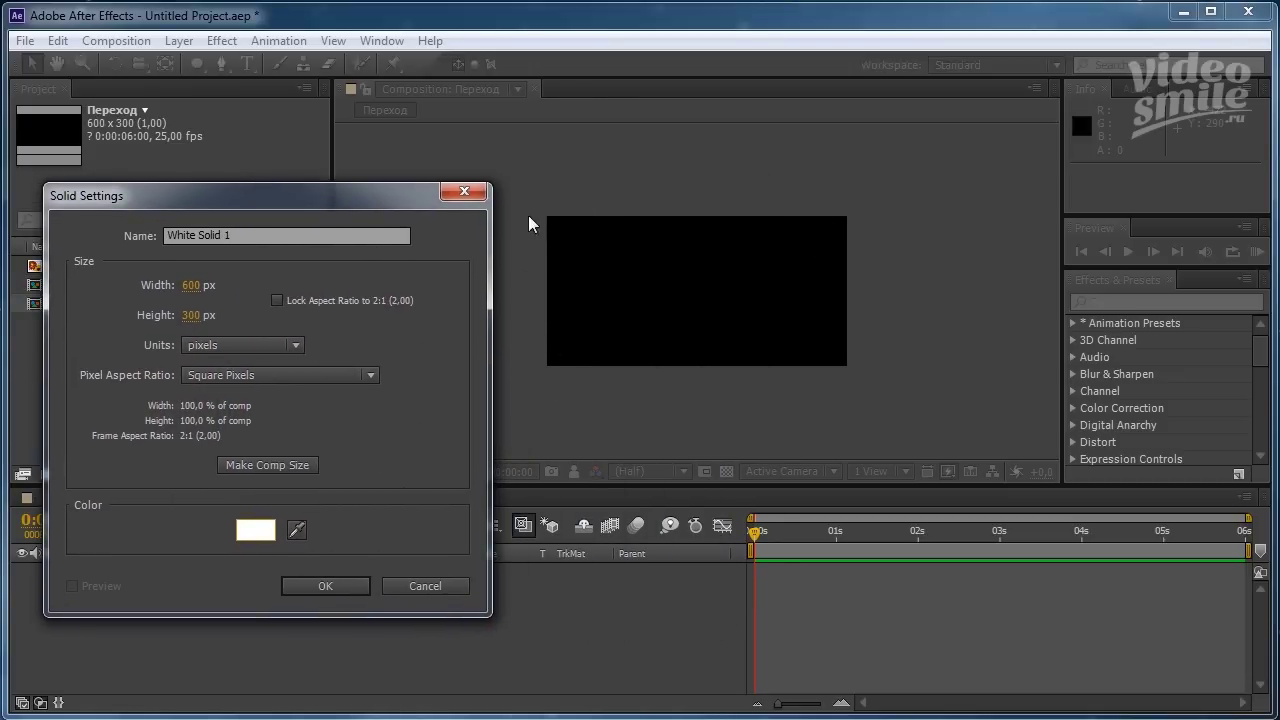
drag(397, 194, 760, 192)
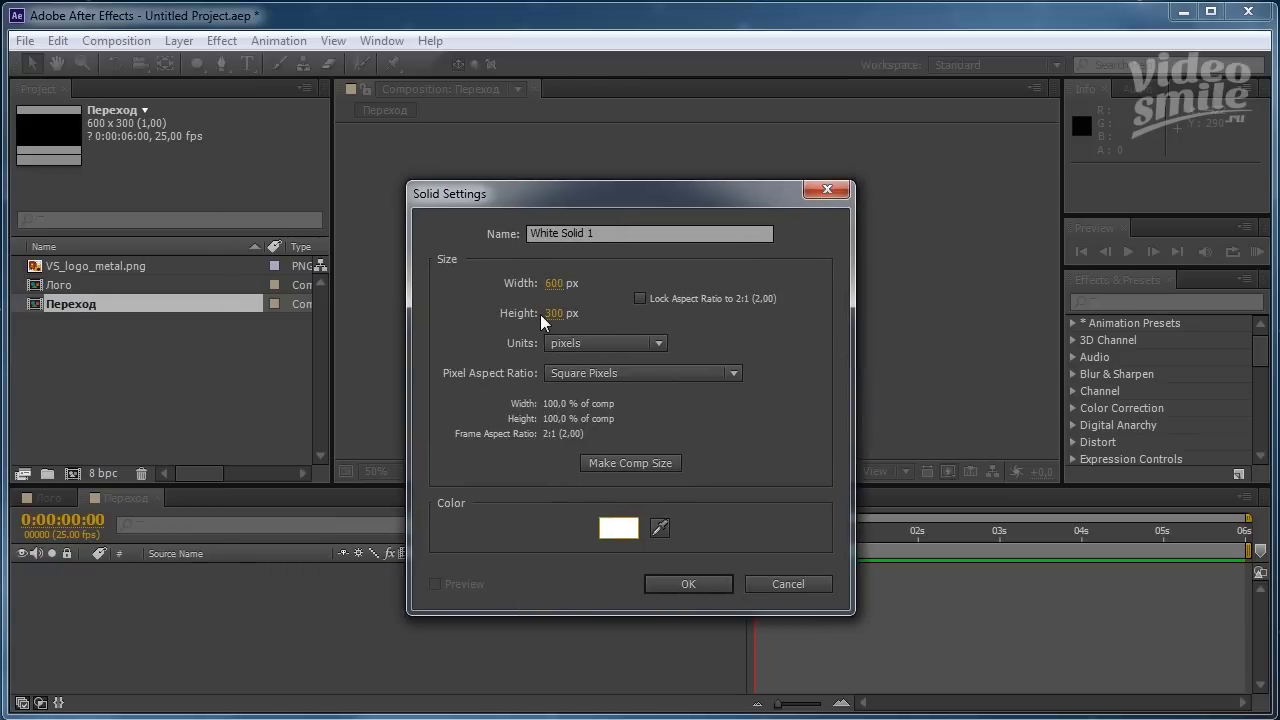
click(701, 580)
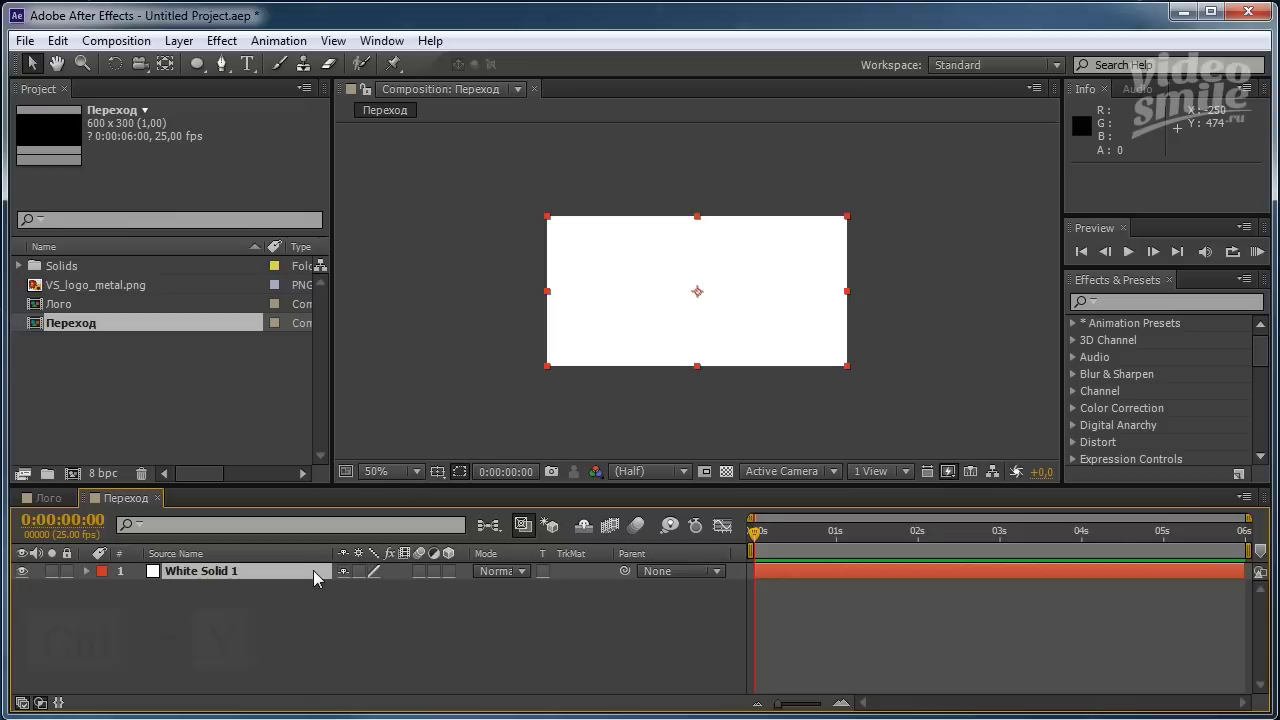
Add a 300 px wide black solid above the white one.
key(ctrl+y)
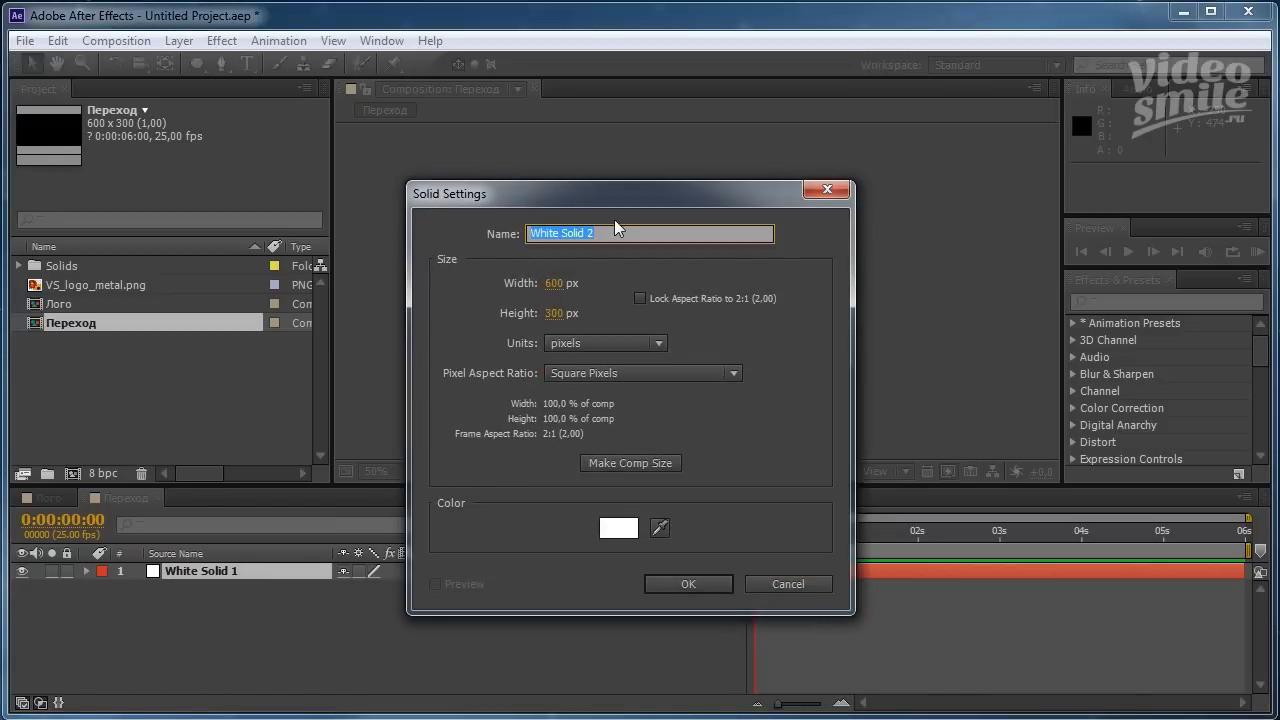
click(553, 283)
text(300)
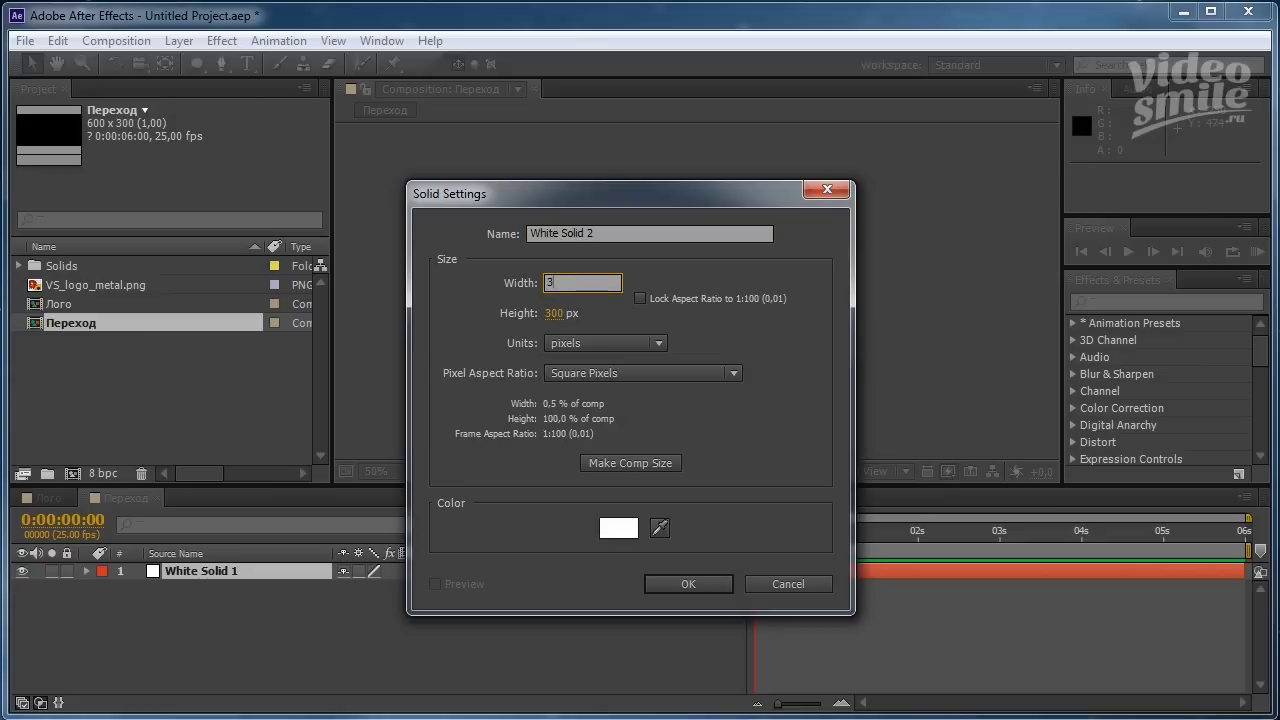
key(Return)
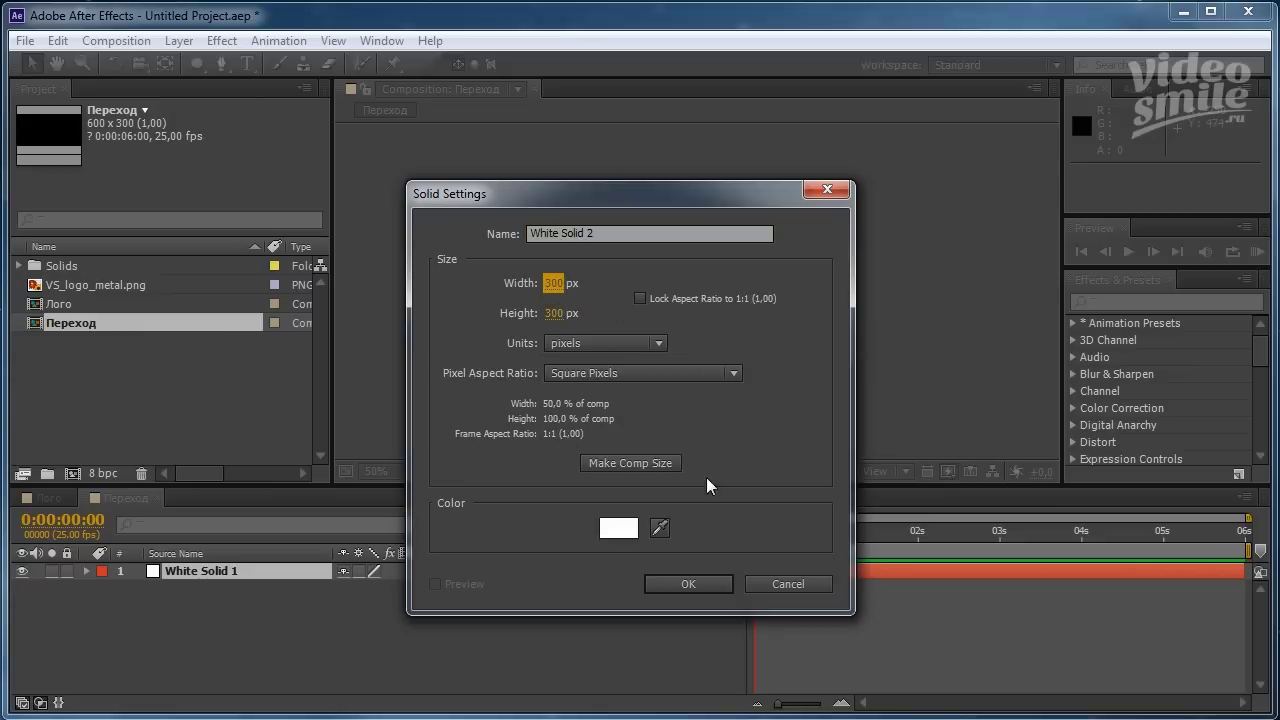
click(616, 532)
drag(486, 557, 237, 590)
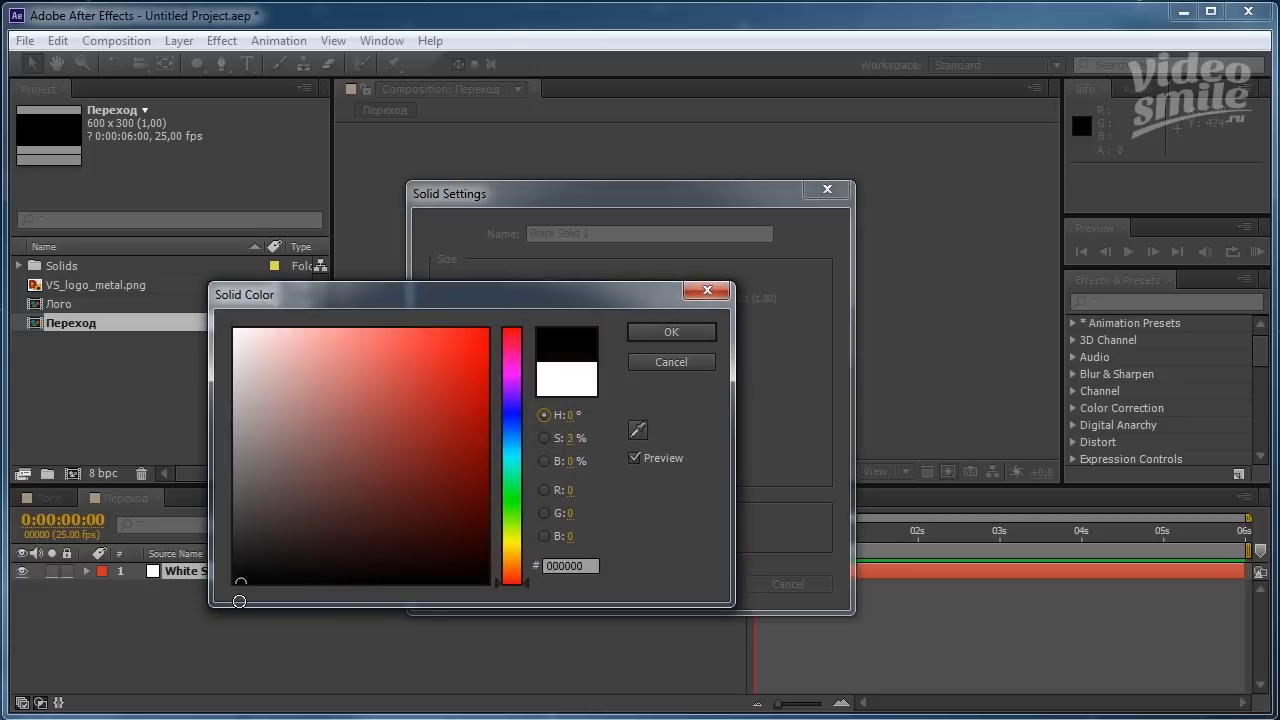
click(674, 332)
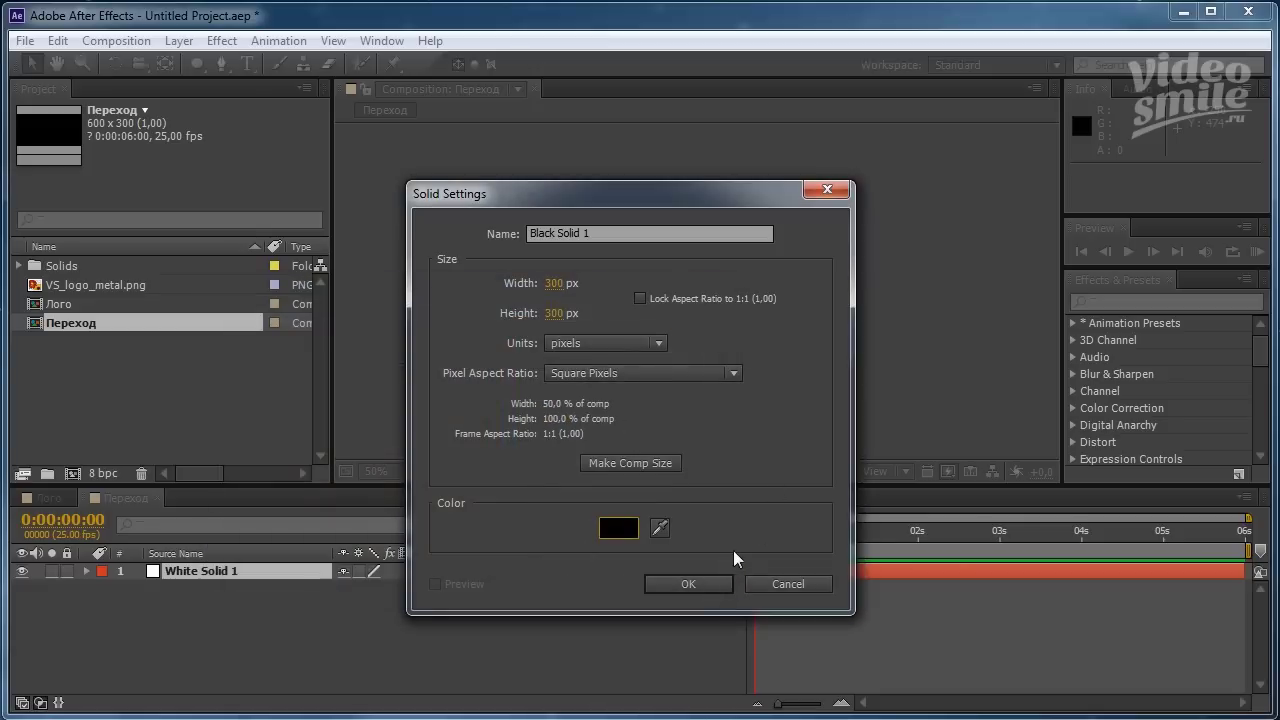
click(684, 578)
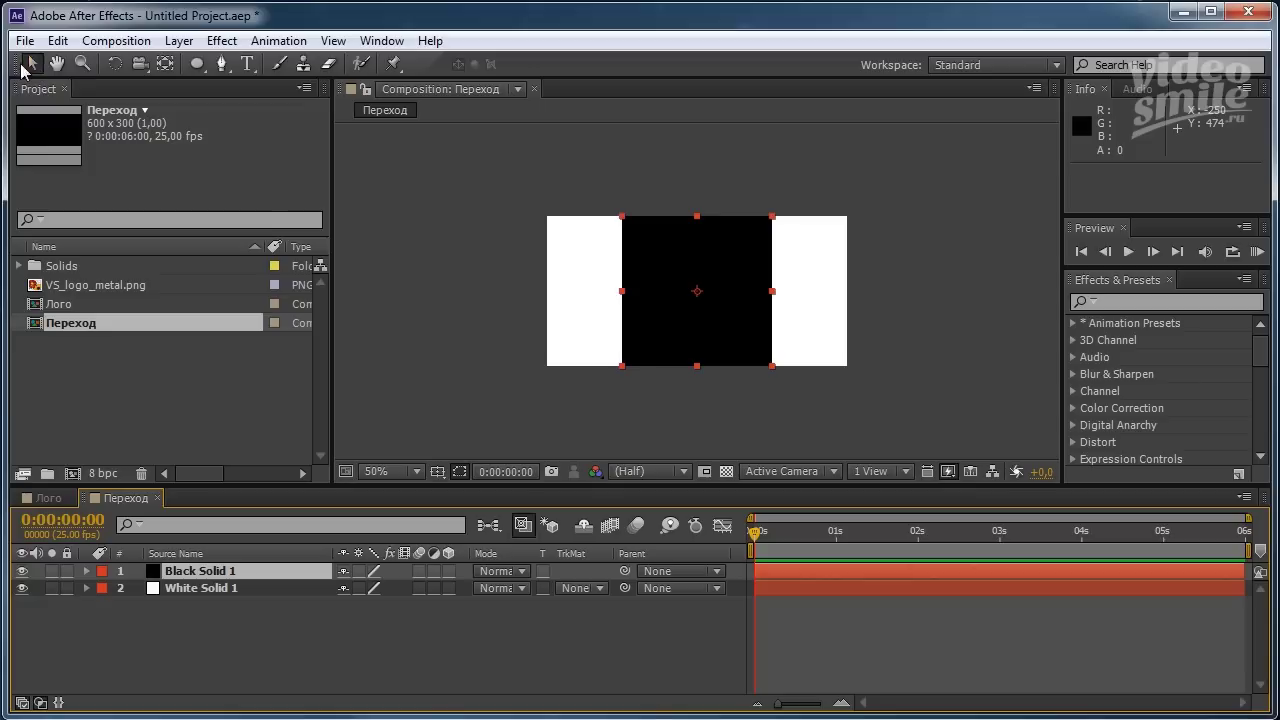
Move the black solid 44 px right to position 344,150 and select Black Solid 1.
key(slash)
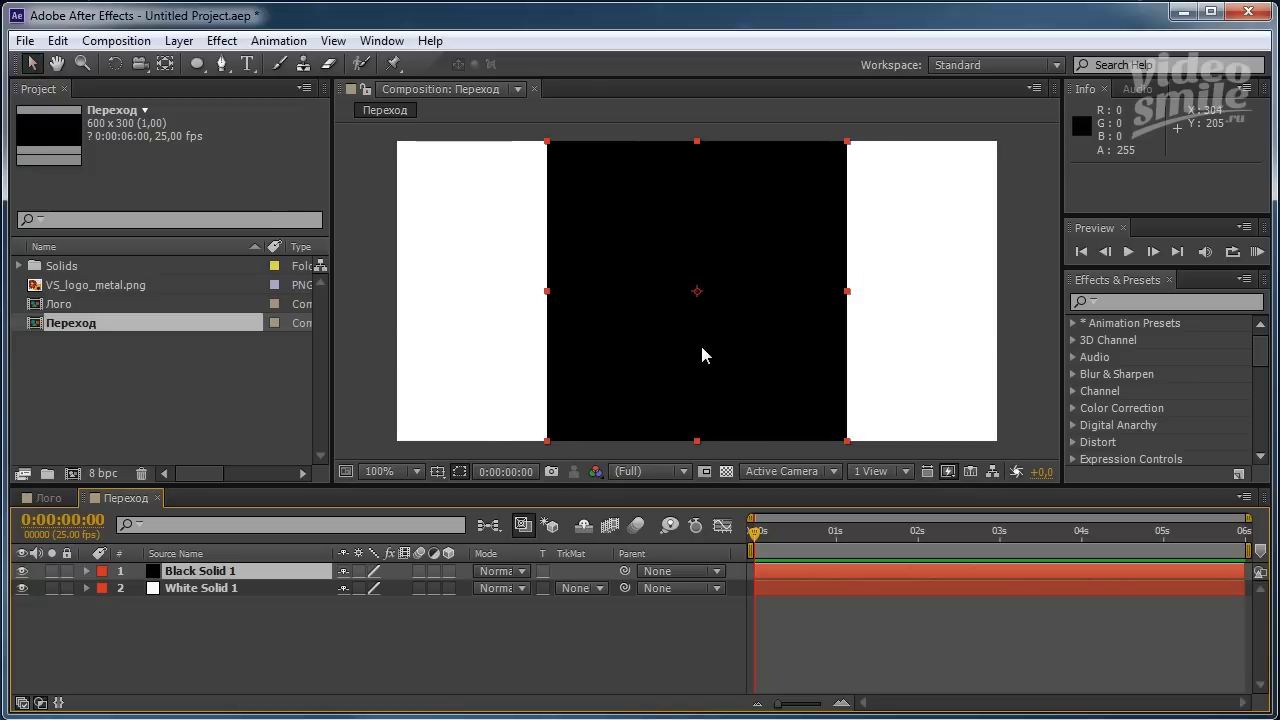
drag(701, 346, 744, 333)
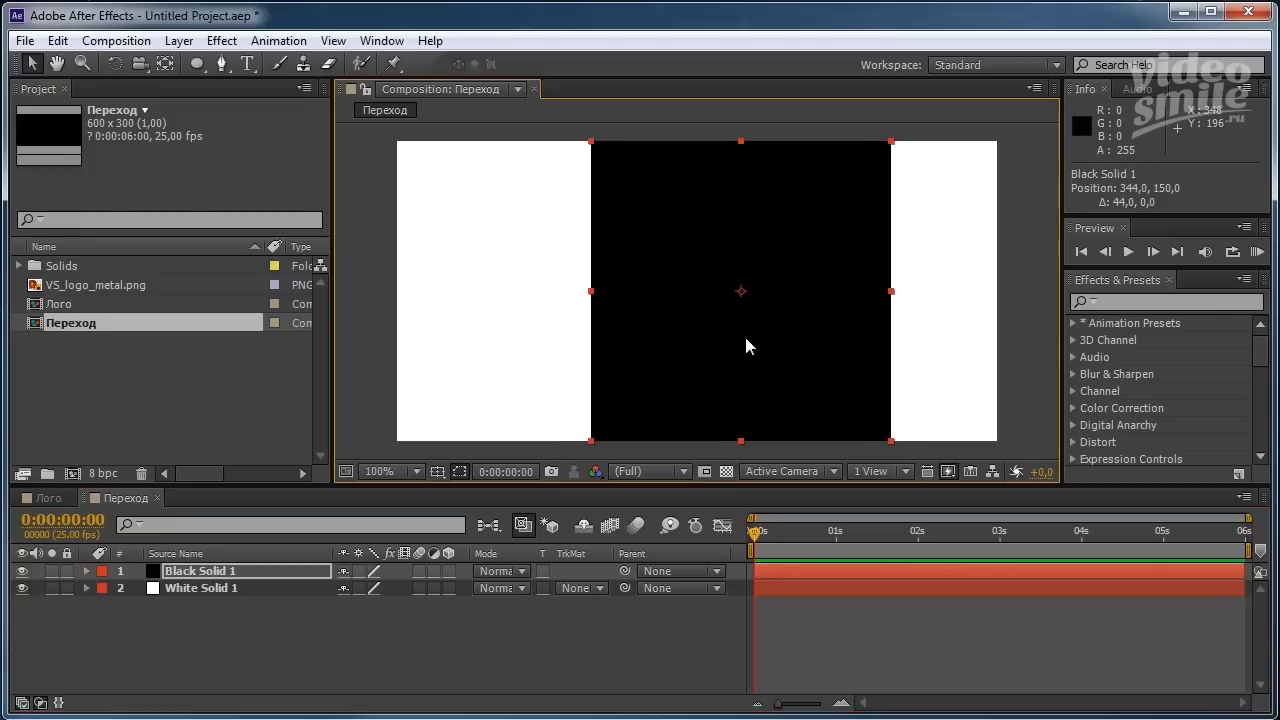
key(comma)
key(period)
key(comma)
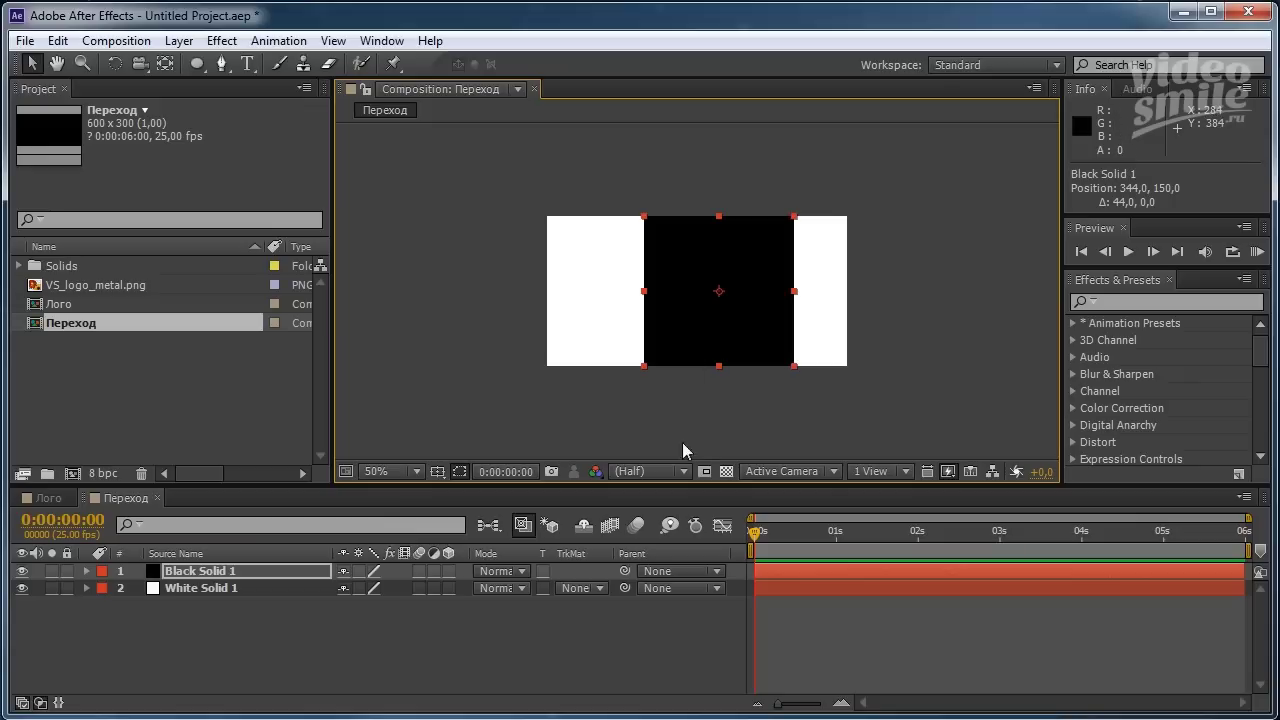
click(186, 576)
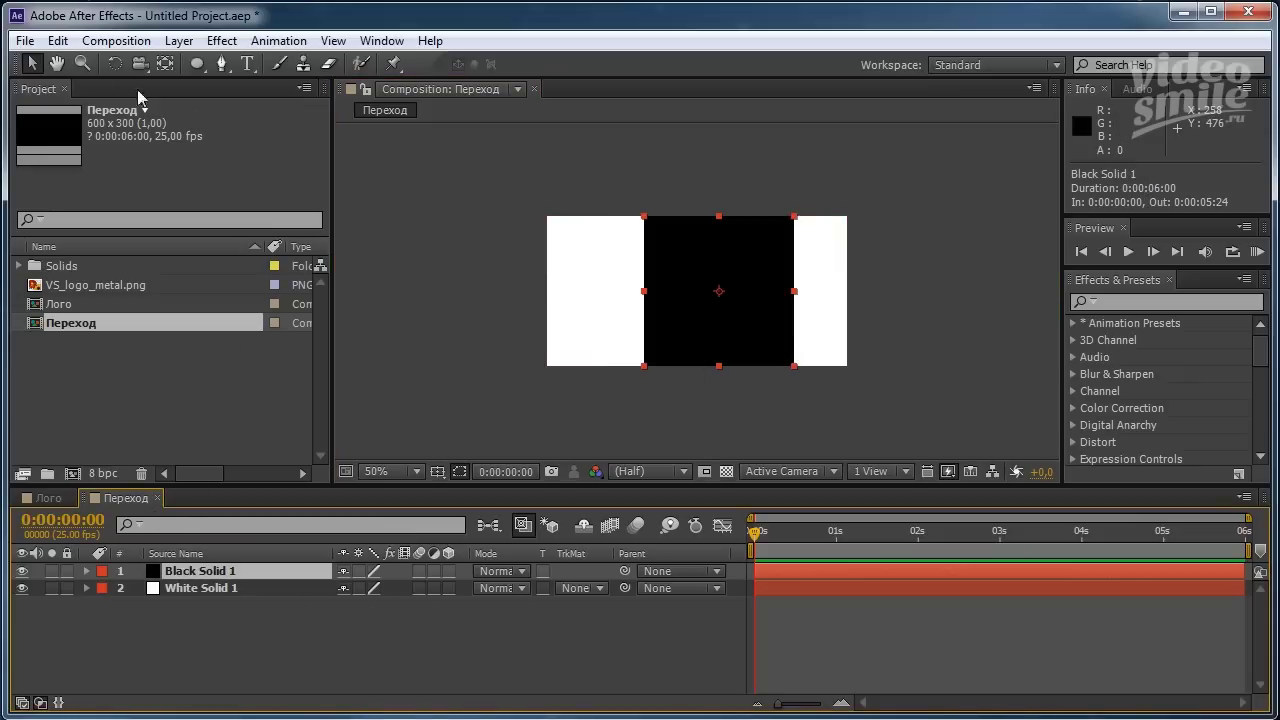
click(199, 66)
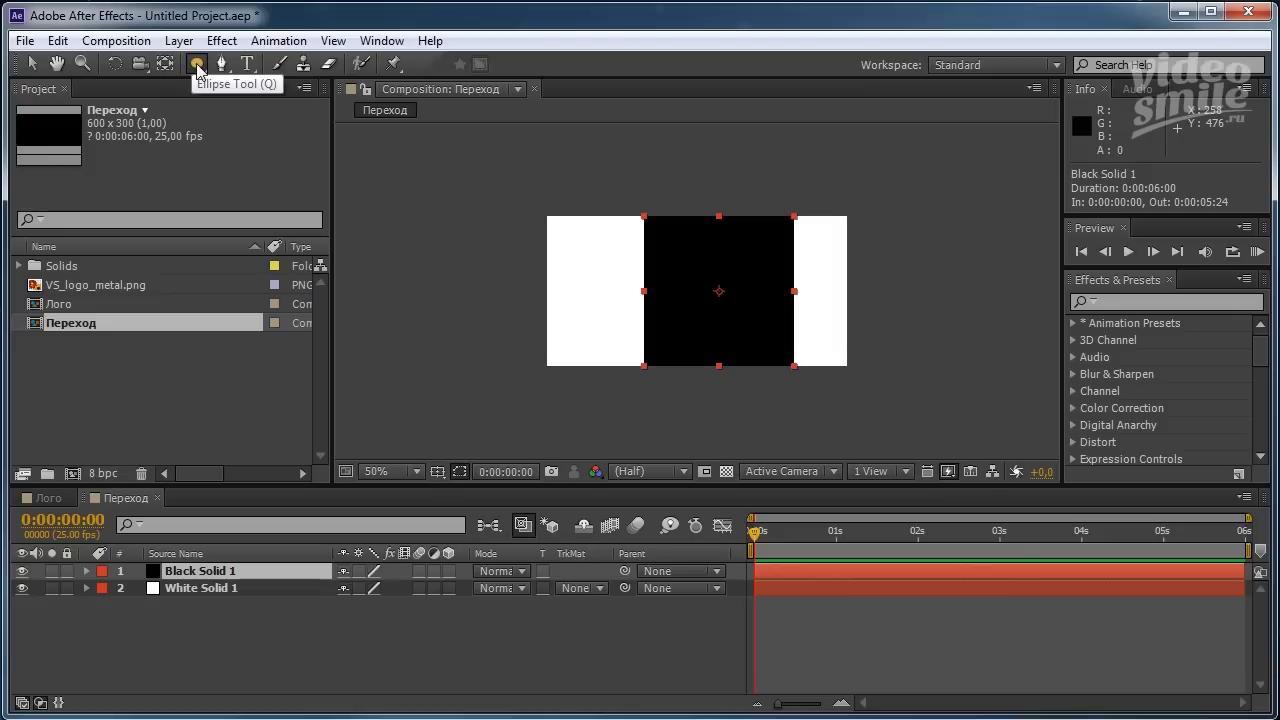
Add an ellipse mask fitting Black Solid 1 and set its Mask Feather to 60 pixels.
double_click(197, 66)
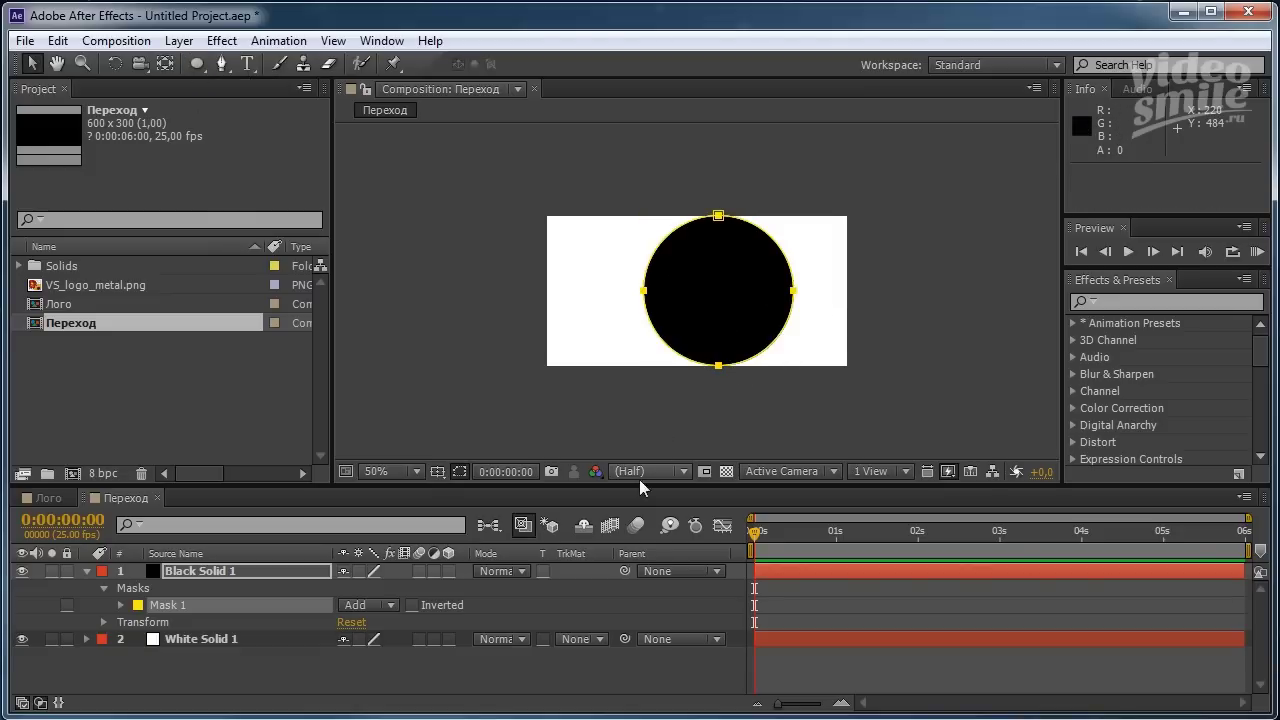
click(122, 605)
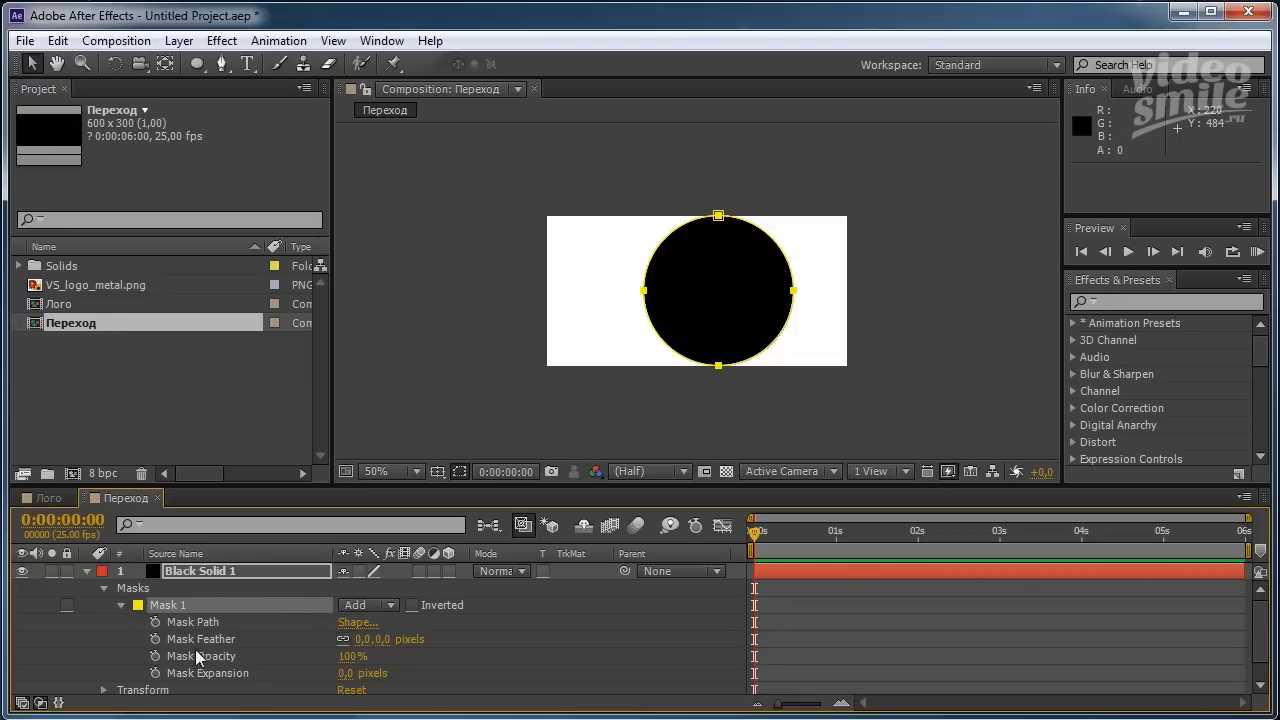
click(363, 643)
text(60)
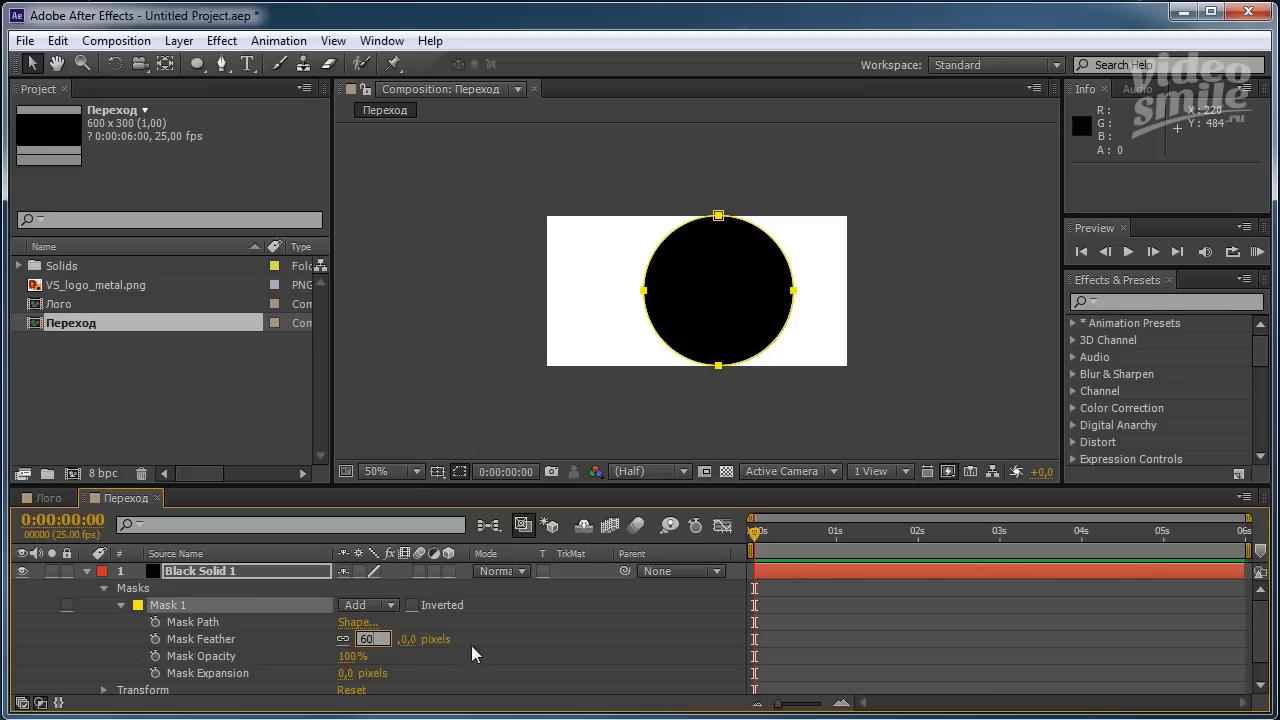
key(Return)
scroll(699, 283, up, 2)
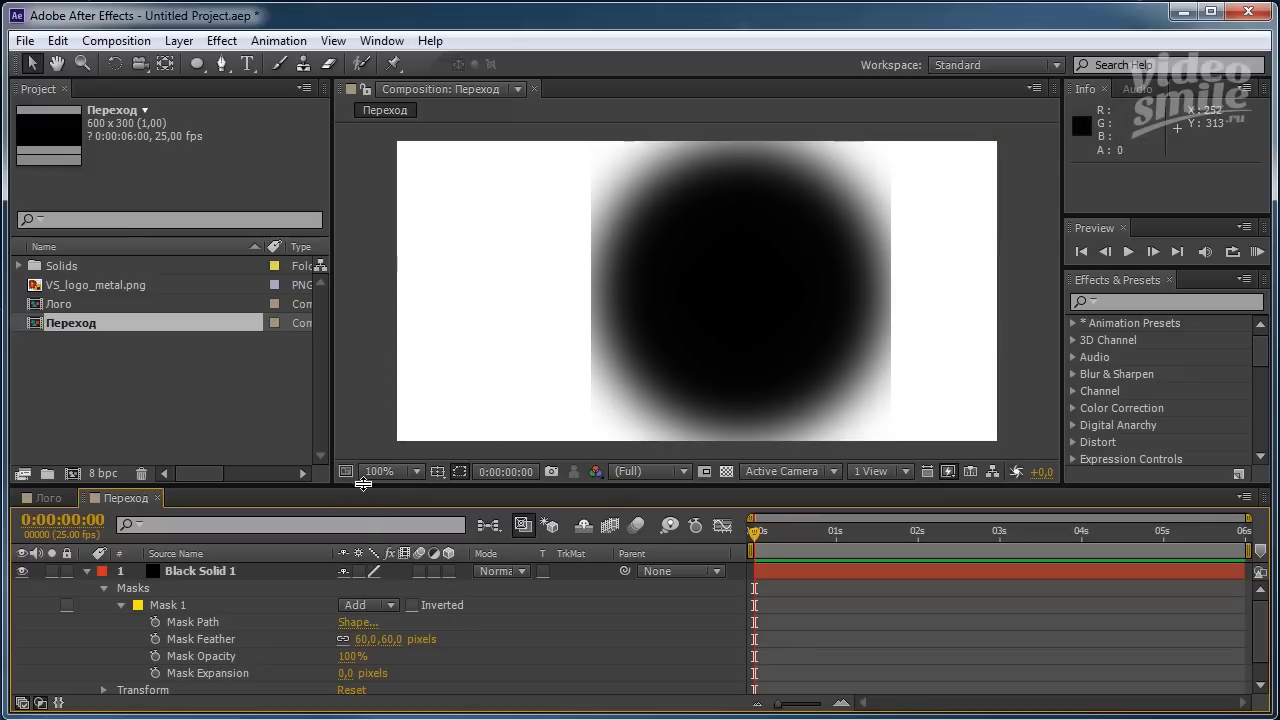
drag(367, 485, 367, 458)
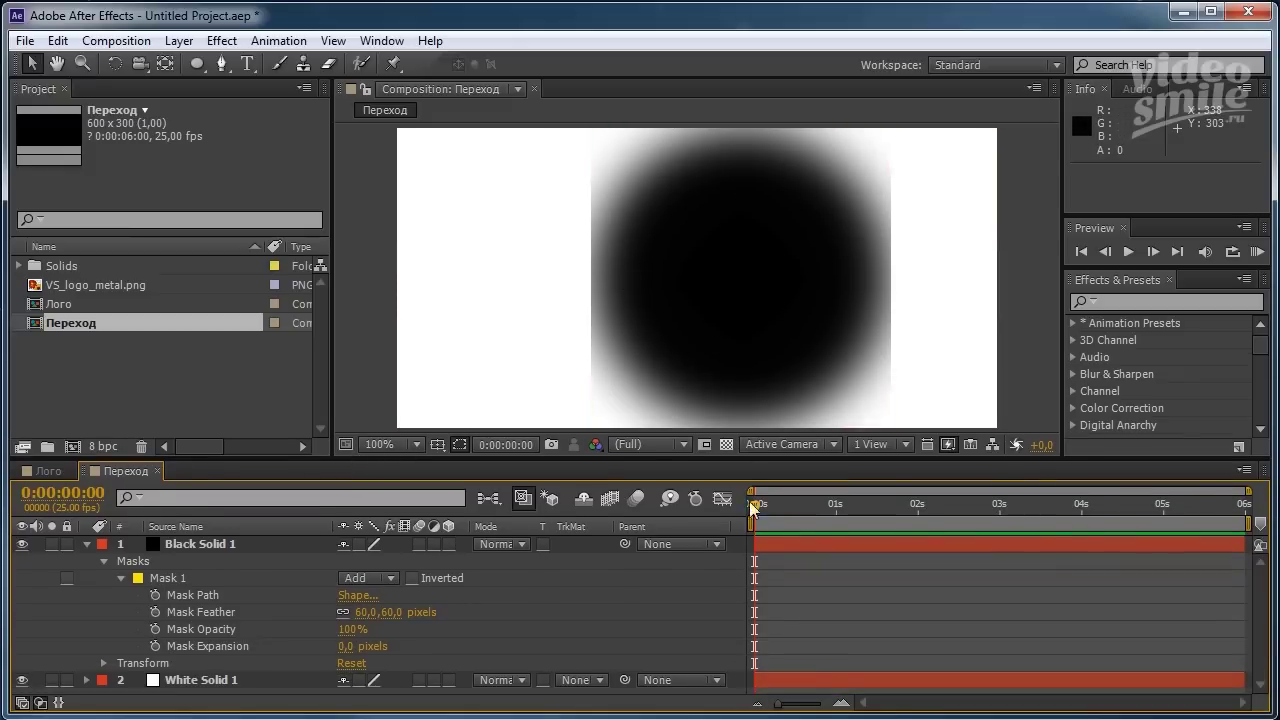
drag(758, 504, 841, 508)
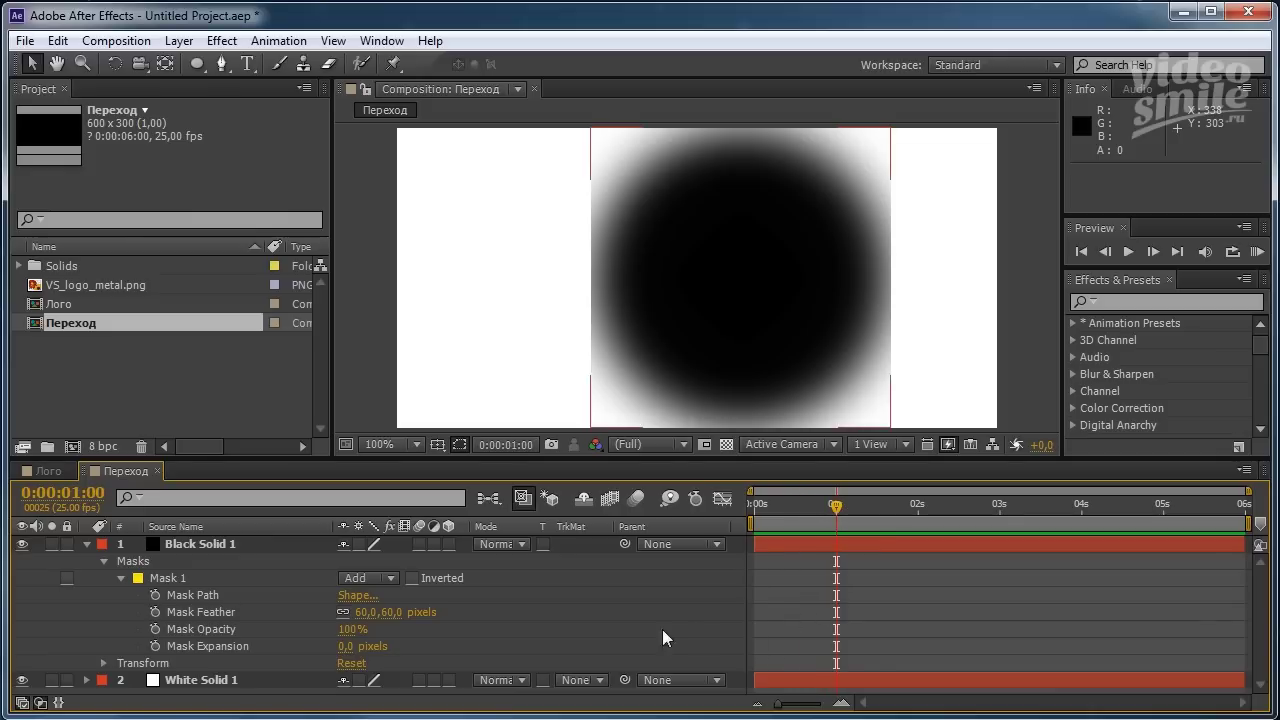
Keyframe Mask Expansion at 1 s with -160 pixels, hiding the circle.
click(190, 645)
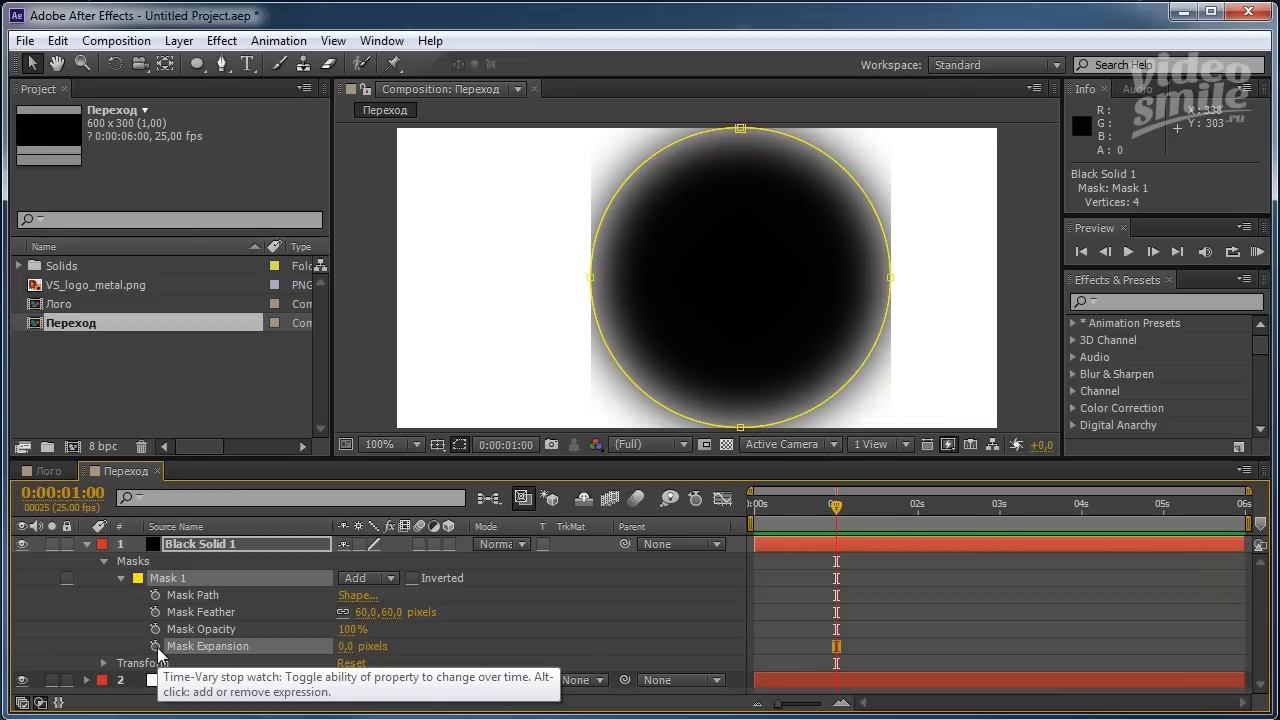
click(156, 646)
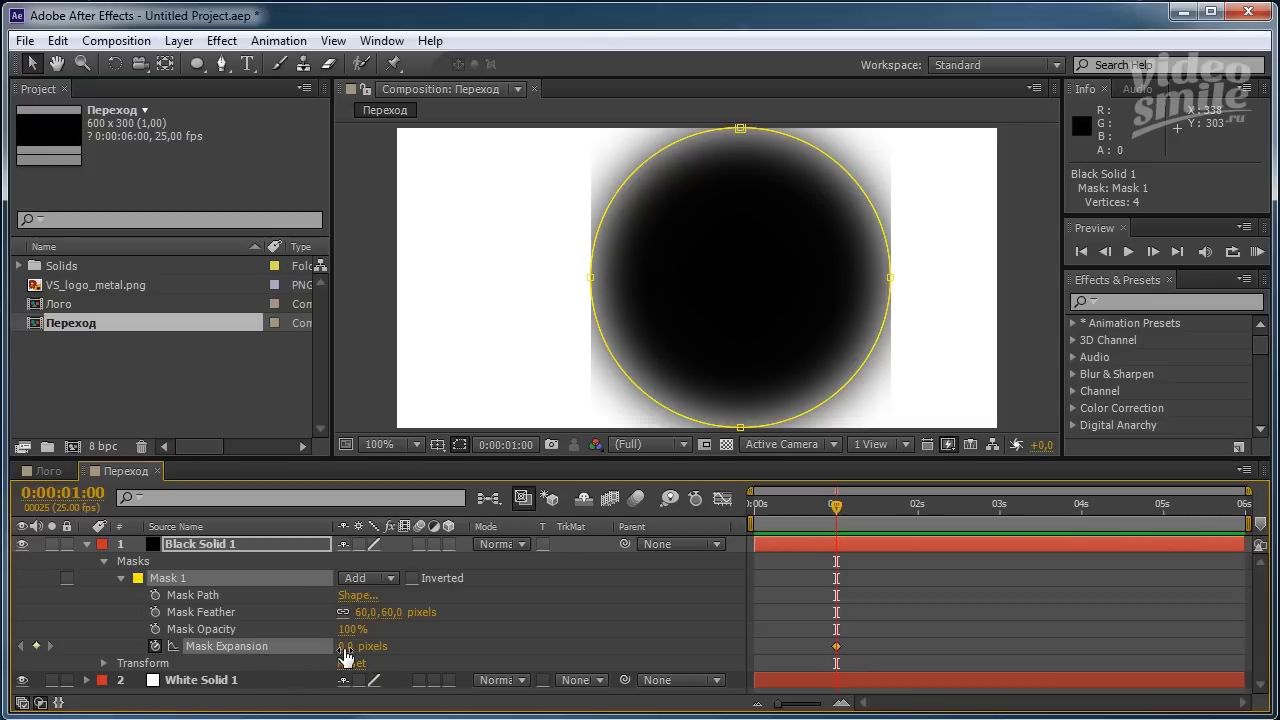
click(345, 646)
text(-)
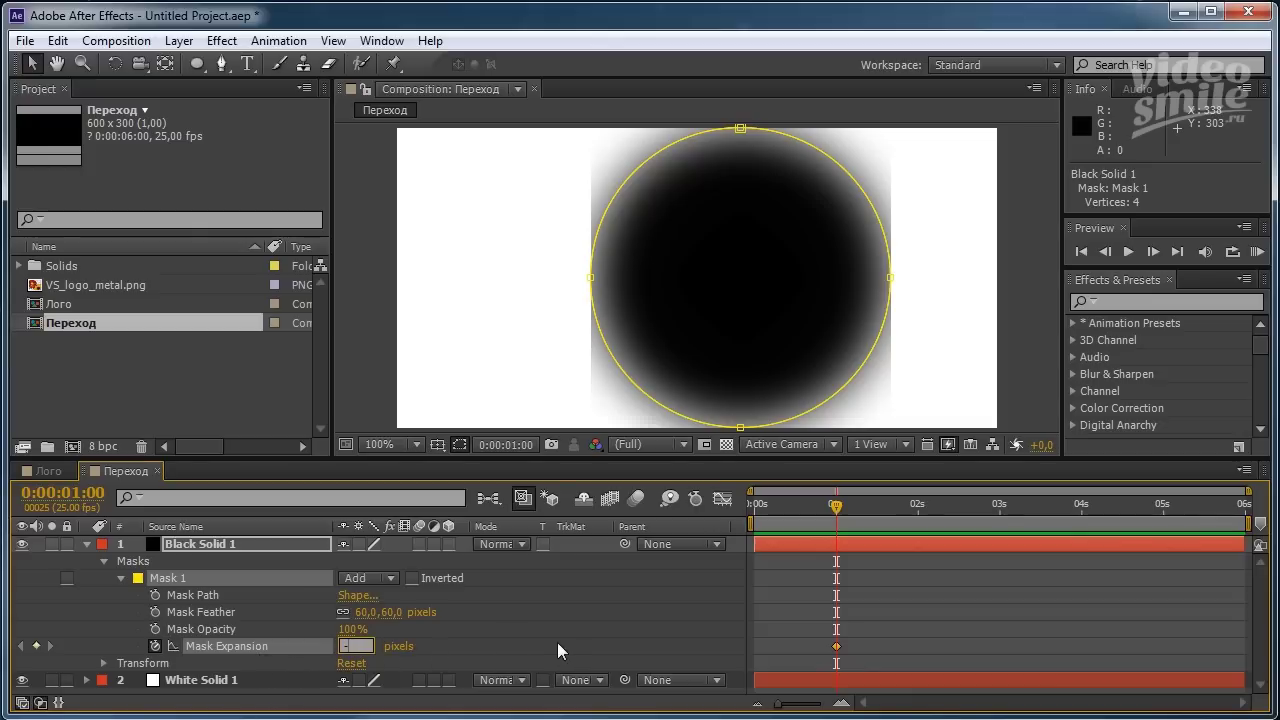
text(160)
click(563, 648)
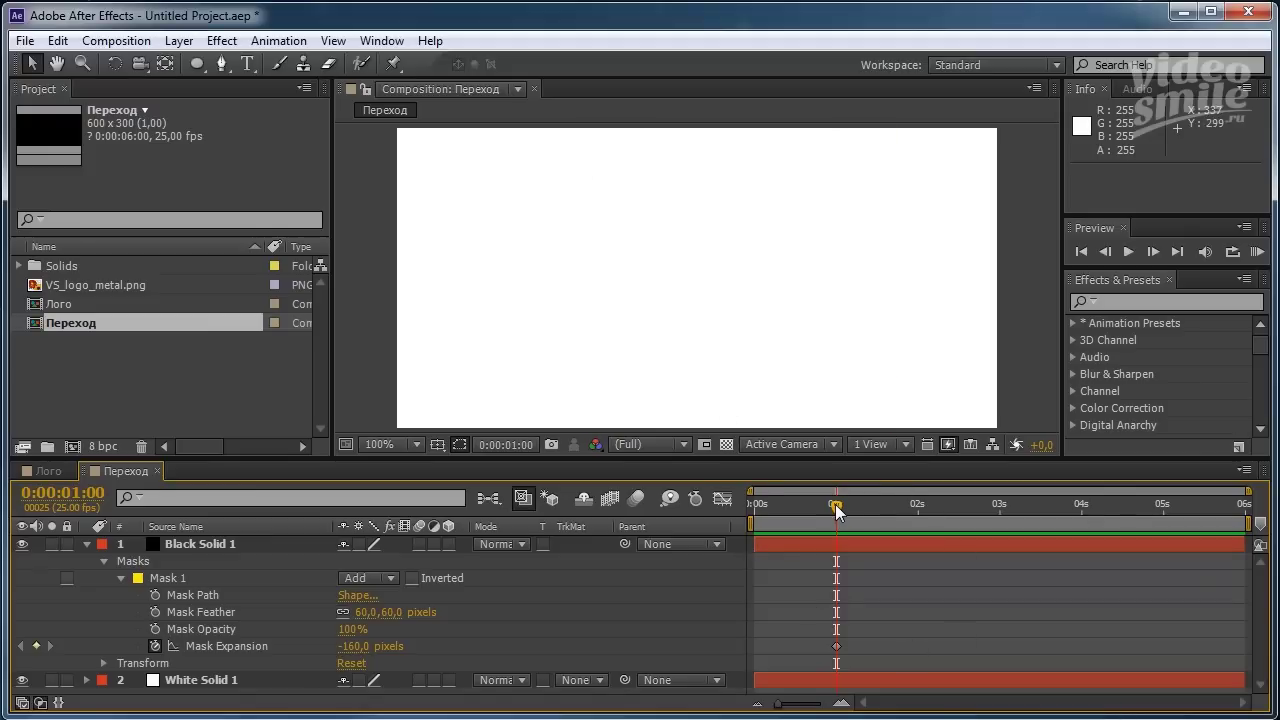
Add a -30 pixel Mask Expansion keyframe at 5 s and preview the circle growing.
mouse_move(836, 506)
mouse_down()
mouse_move(1170, 565)
mouse_move(1164, 547)
mouse_up()
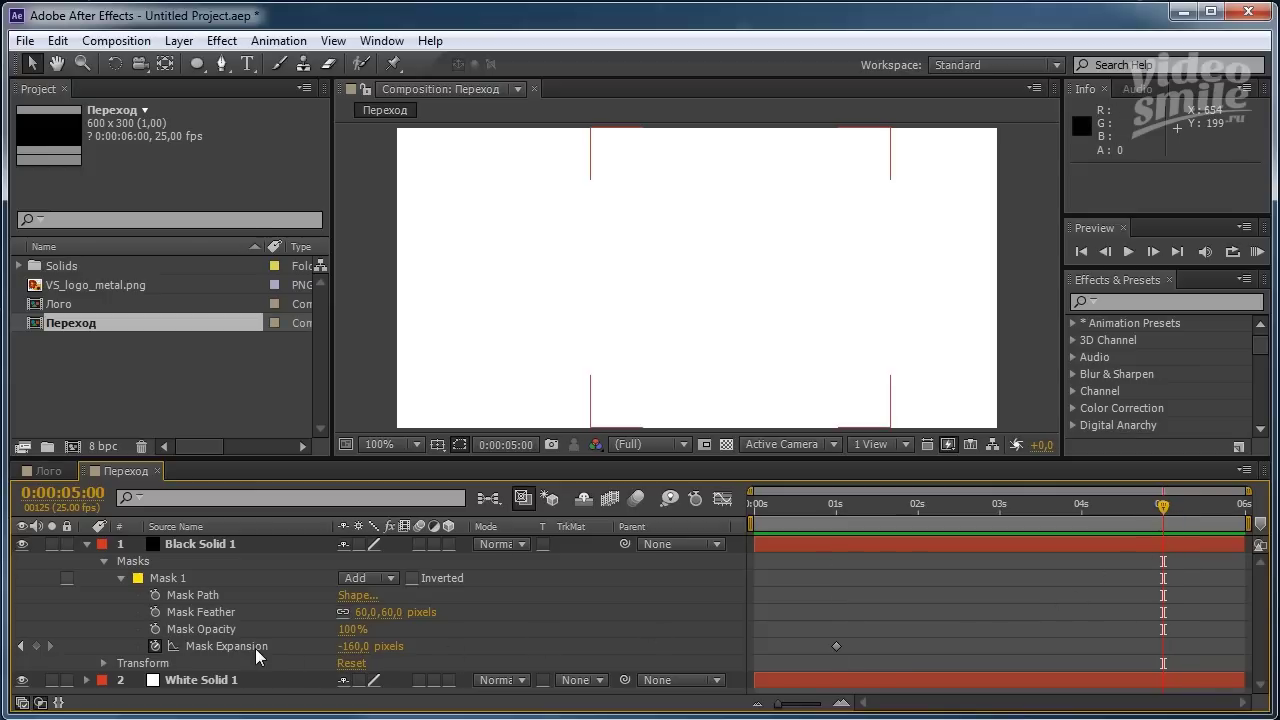
click(354, 646)
text(-)
text(3)
text(0)
key(Return)
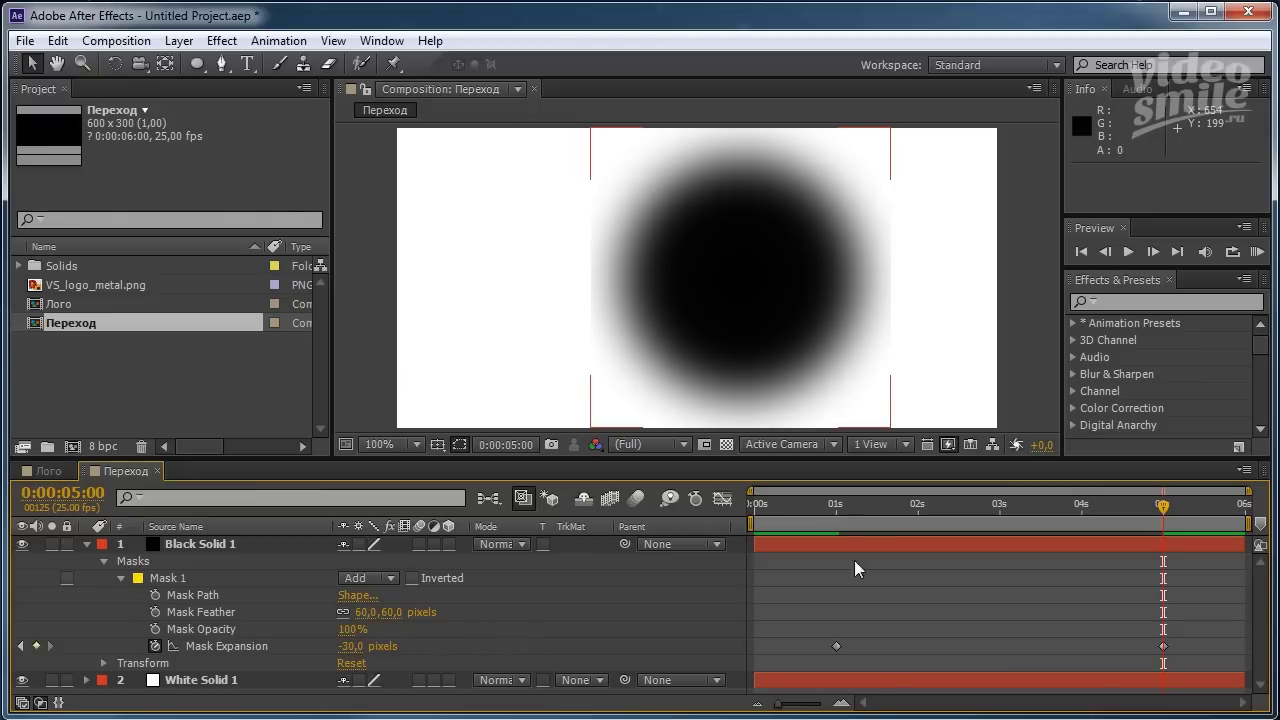
click(849, 503)
mouse_move(874, 509)
mouse_down()
mouse_move(1185, 528)
mouse_move(776, 554)
mouse_up()
Apply Easy Ease (F9) to both Mask Expansion keyframes.
mouse_move(817, 623)
mouse_down()
mouse_move(857, 651)
mouse_move(1181, 661)
mouse_up()
key(F9)
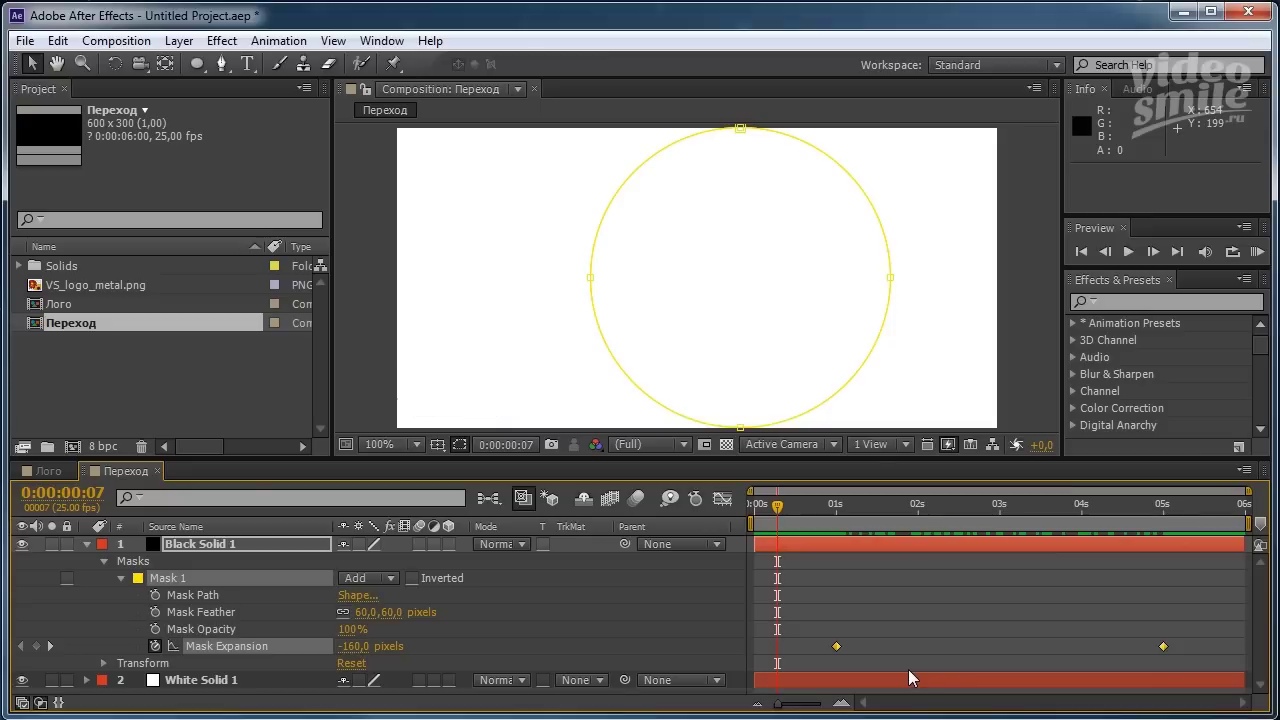
key(F9)
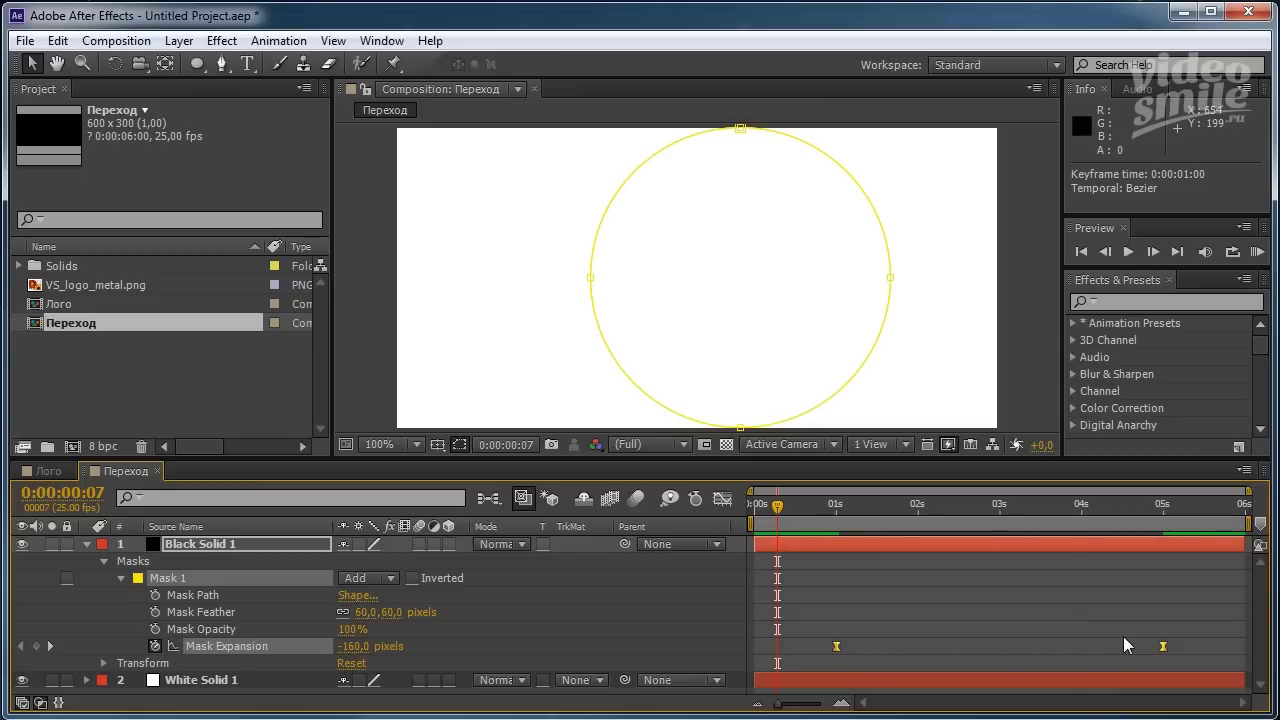
Search Effects & Presets for 'roughen' and drop Roughen Edges onto Black Solid 1.
click(1115, 300)
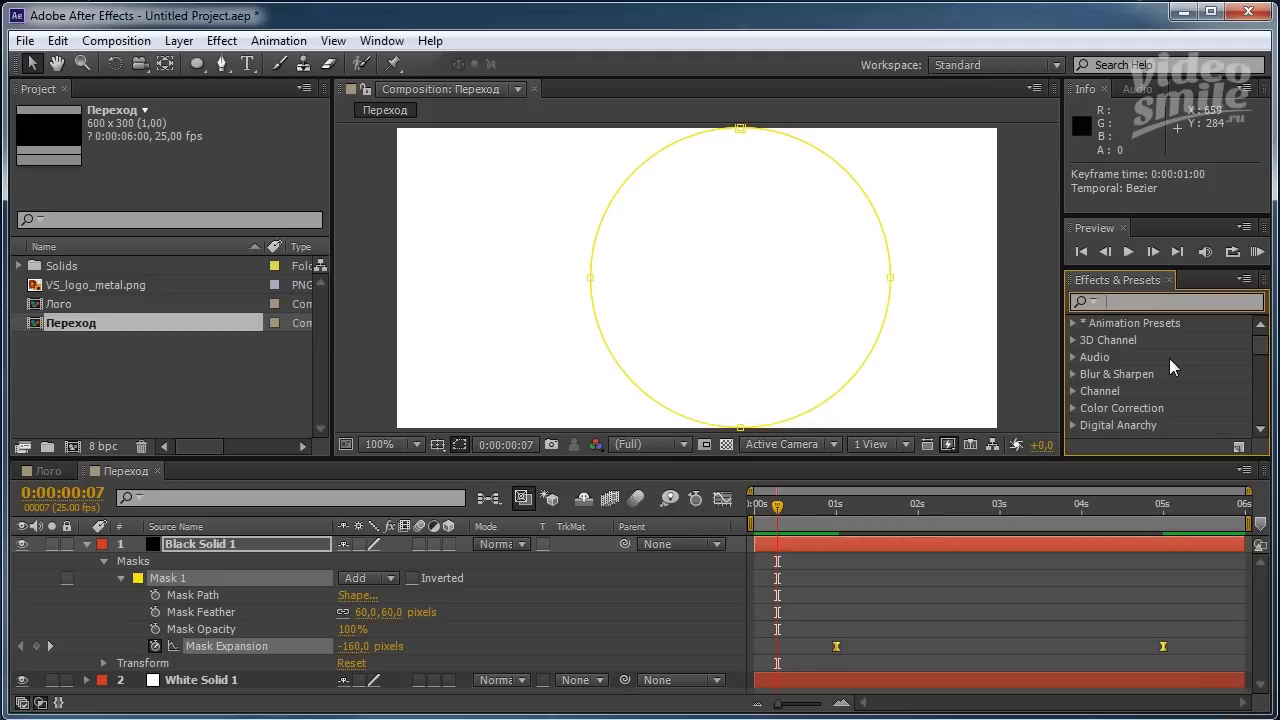
text(rou)
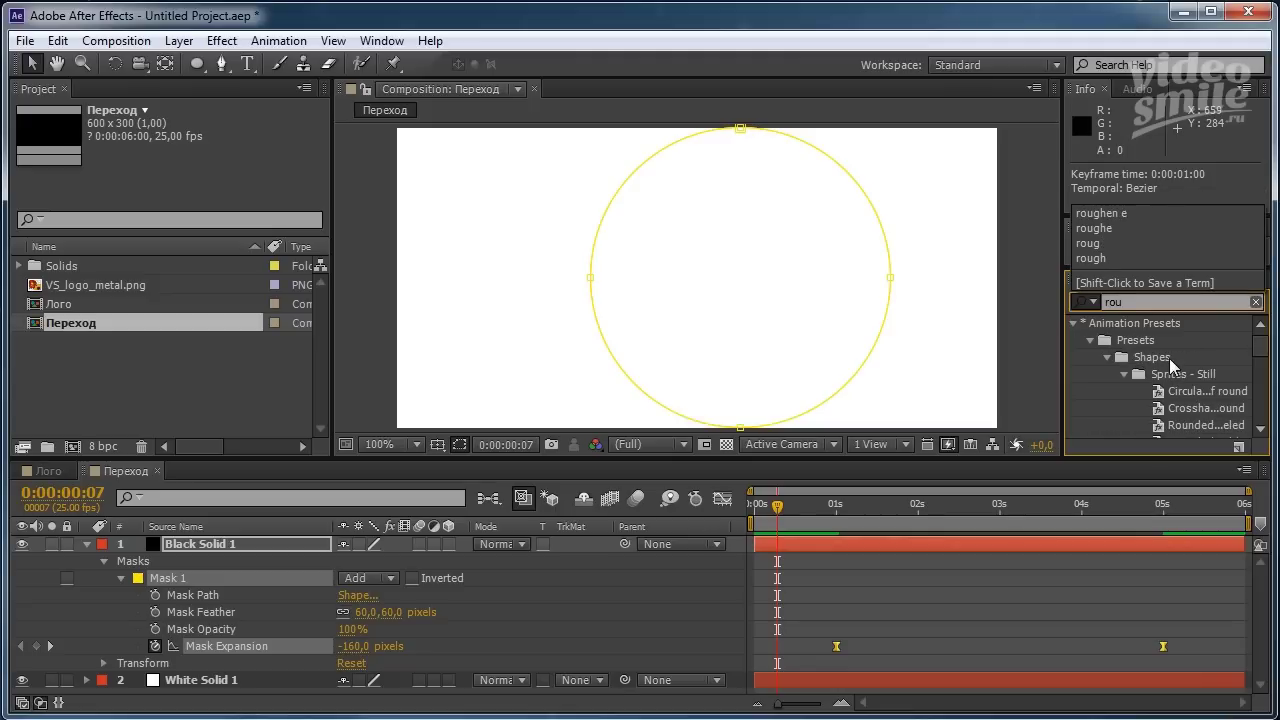
text(ghen)
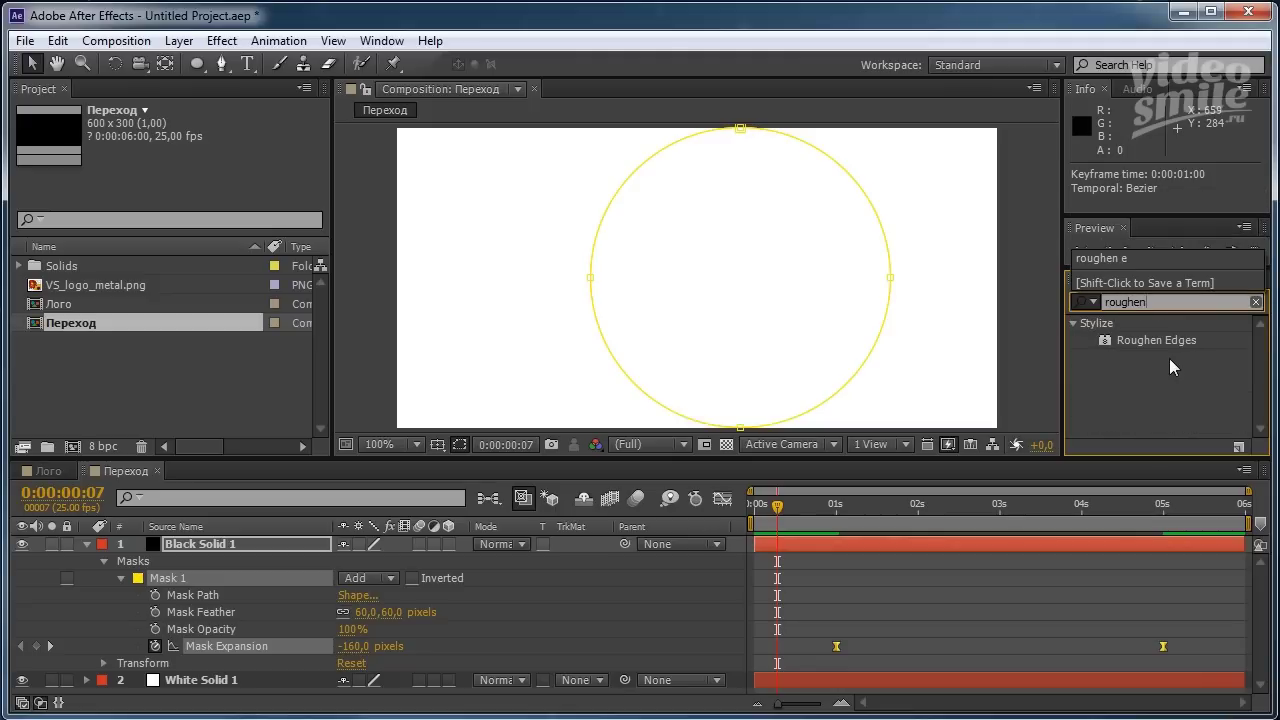
click(1141, 341)
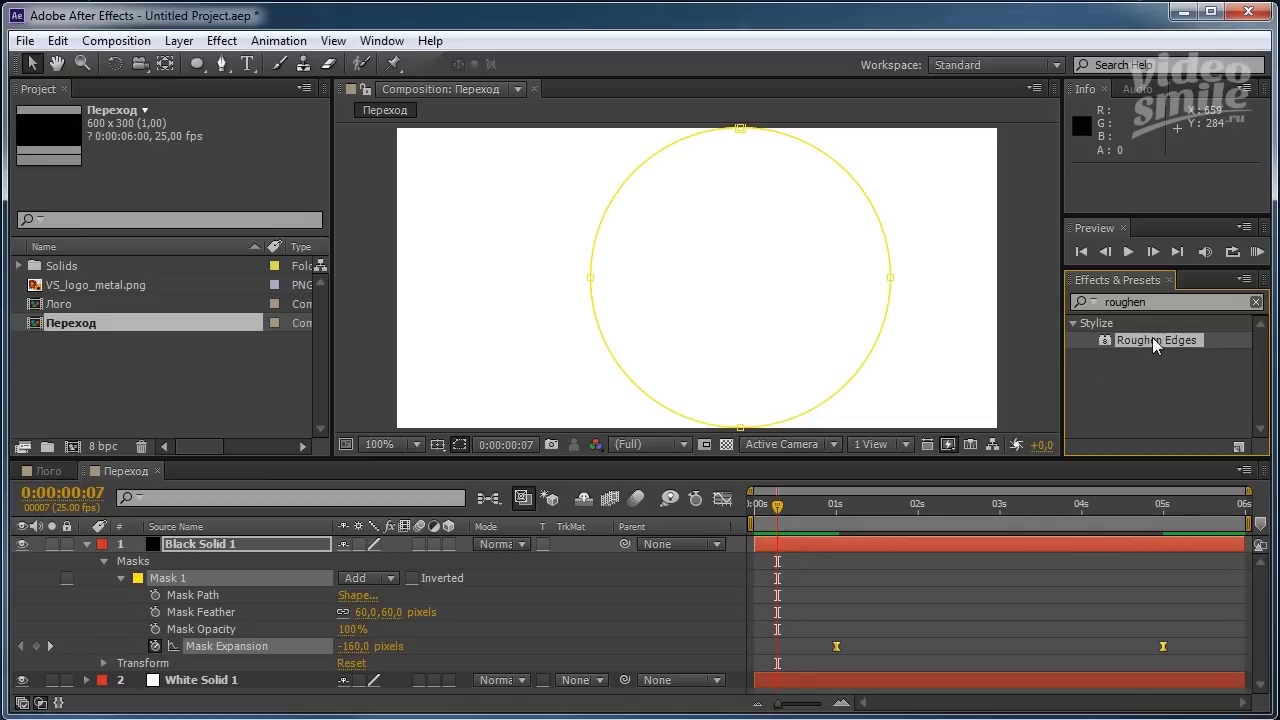
drag(1115, 335, 504, 538)
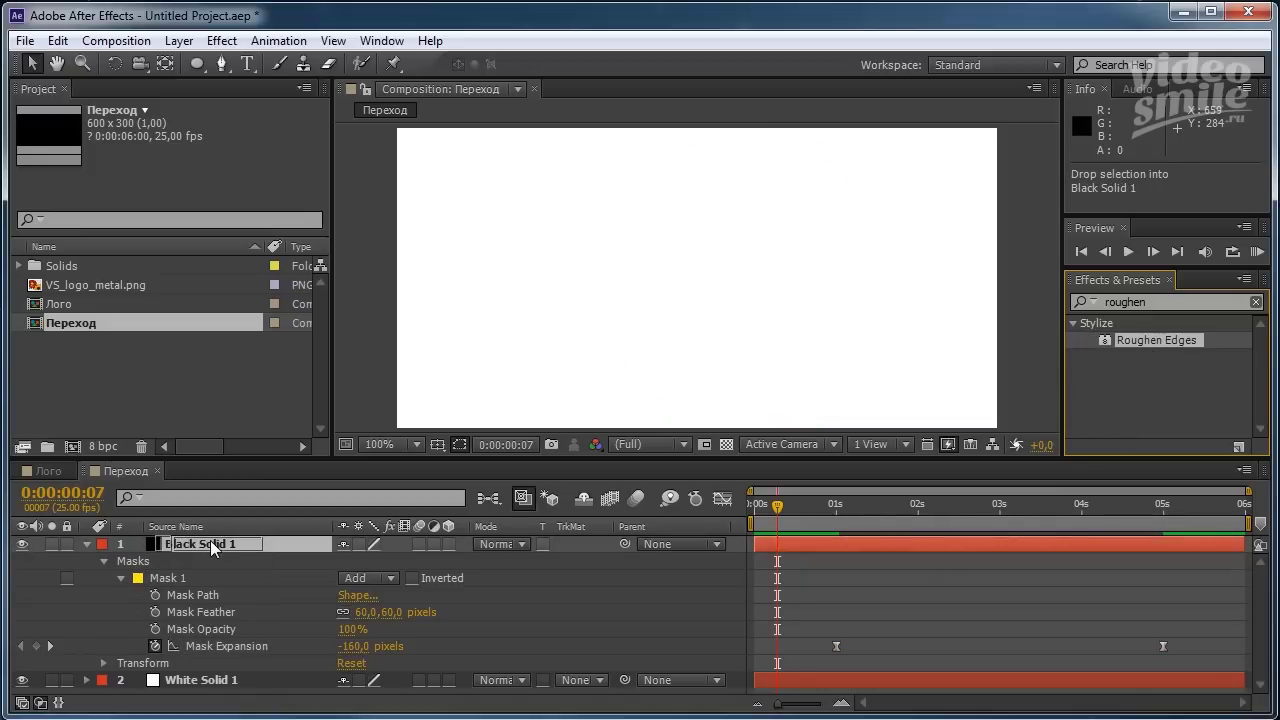
drag(219, 561, 206, 541)
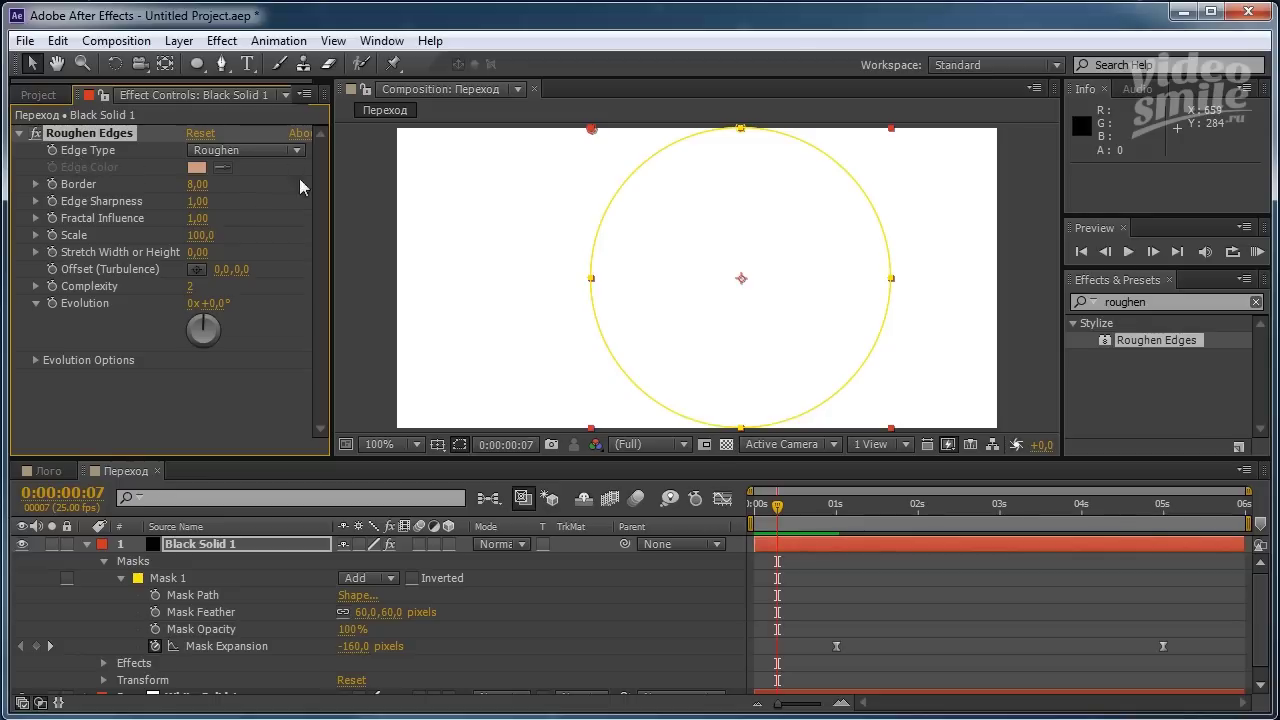
Set Roughen Edges to Spiky edge type, Border 0 and Complexity 3.
click(264, 155)
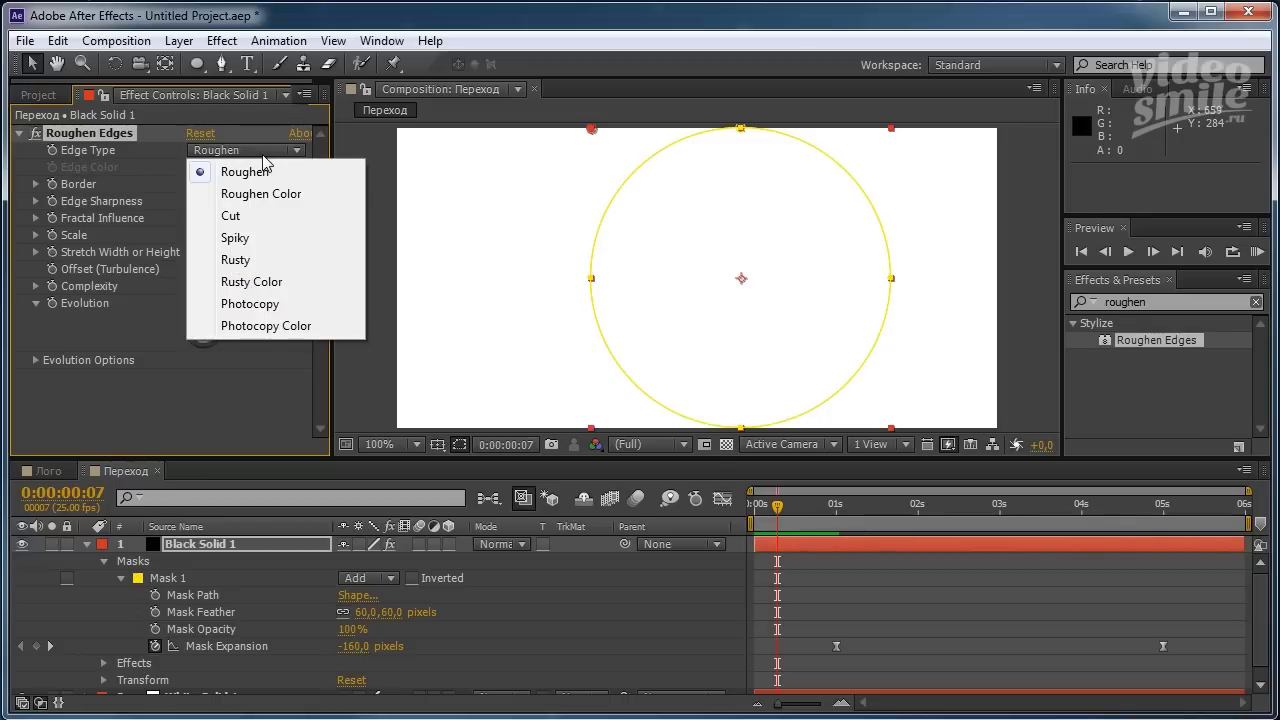
click(245, 239)
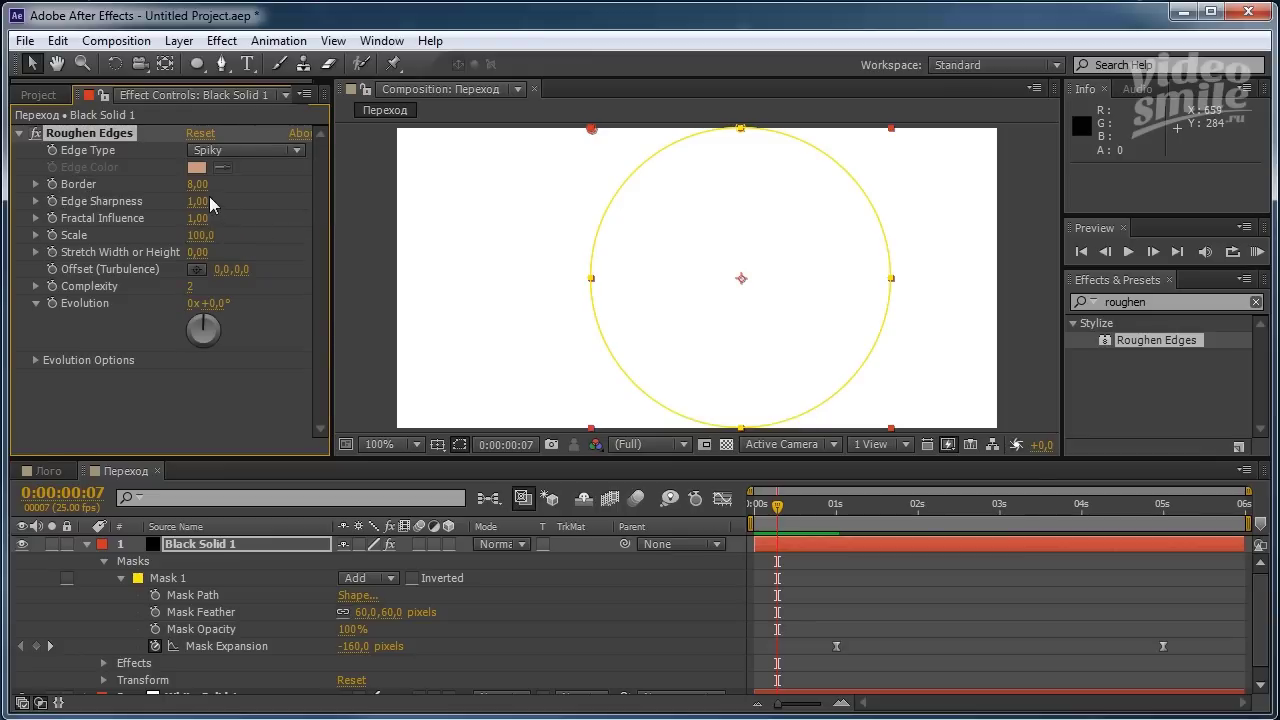
drag(197, 184, 178, 184)
click(194, 286)
text(3)
key(Return)
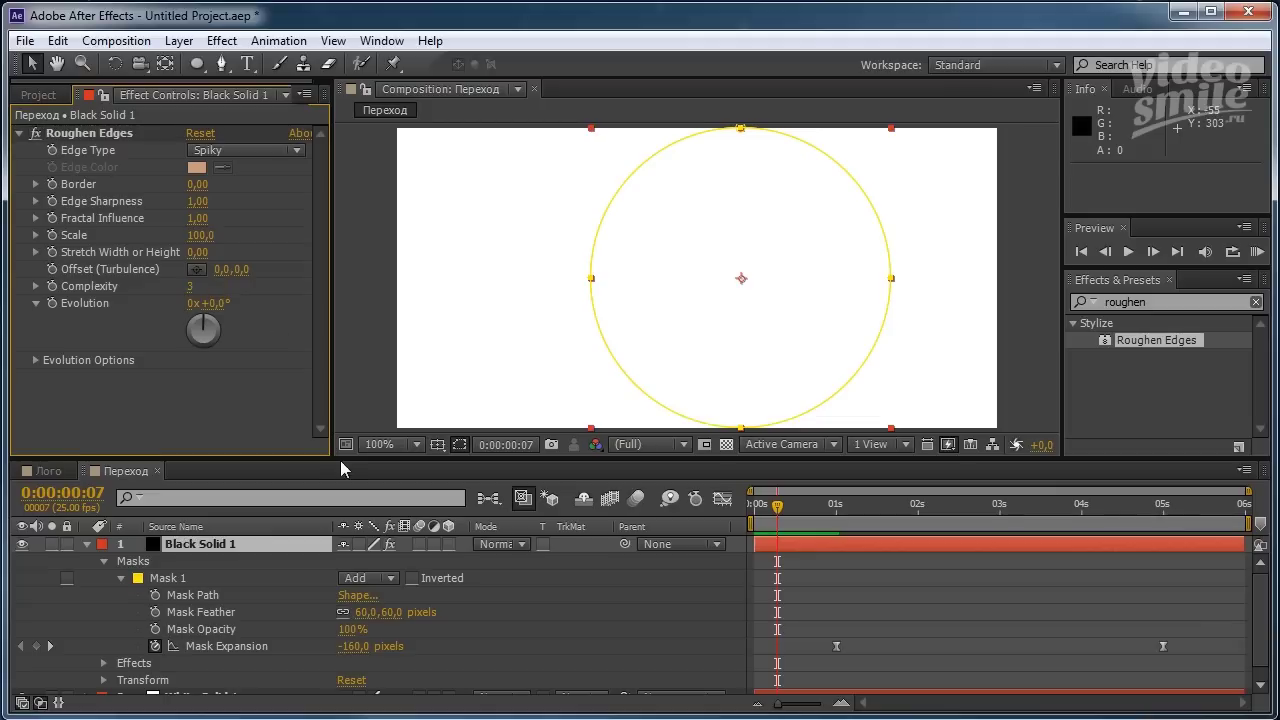
click(19, 134)
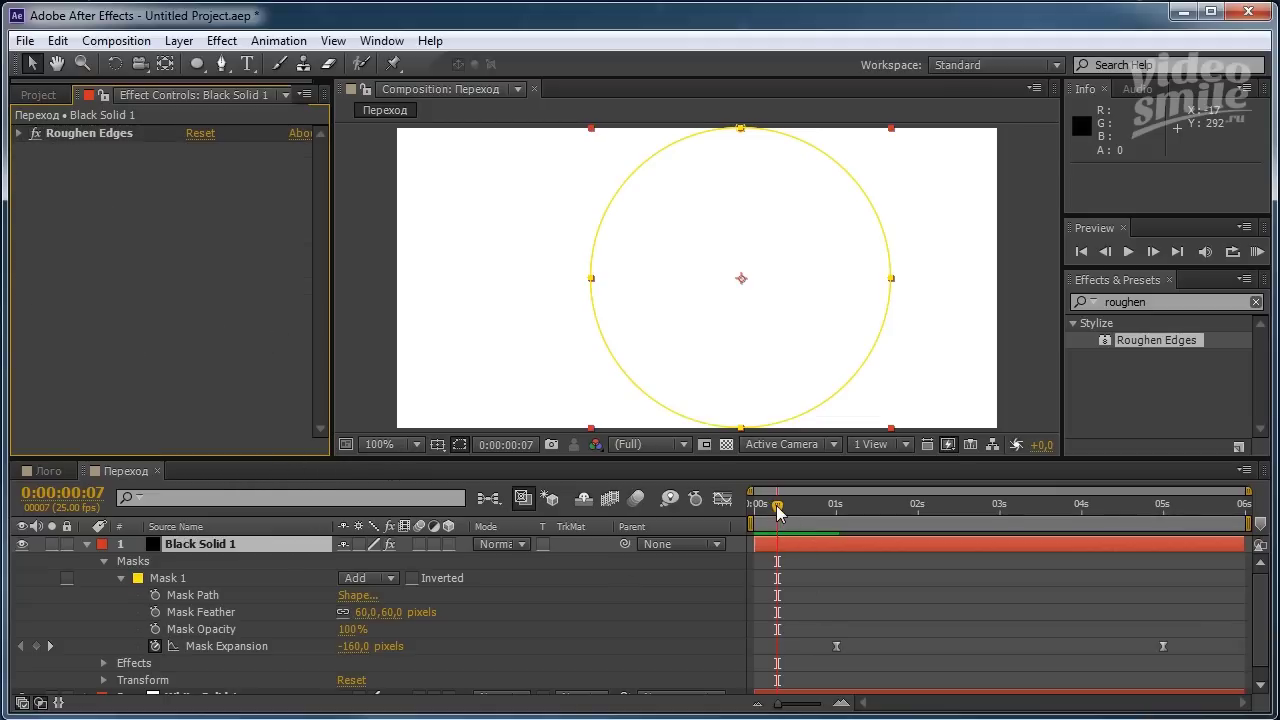
Scrub from 1 s toward 5 s to watch the spiky blob grow, then collapse Black Solid 1's properties.
drag(778, 512, 1171, 546)
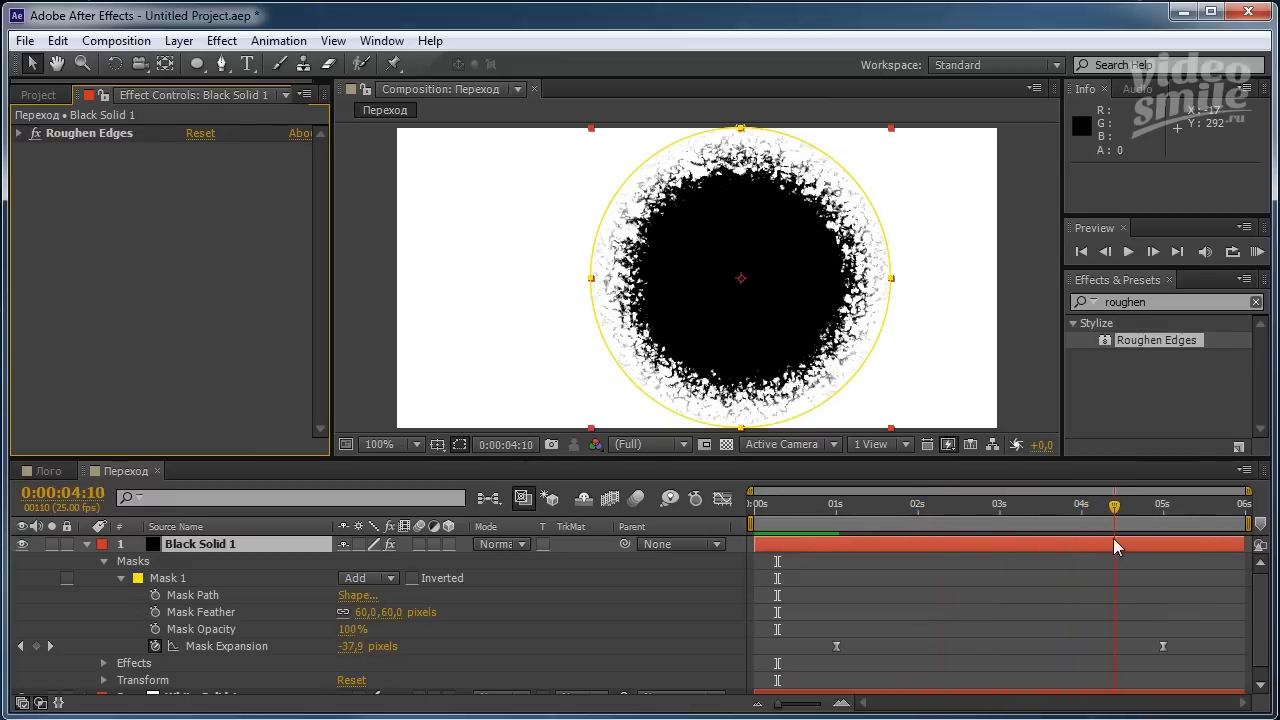
click(1172, 546)
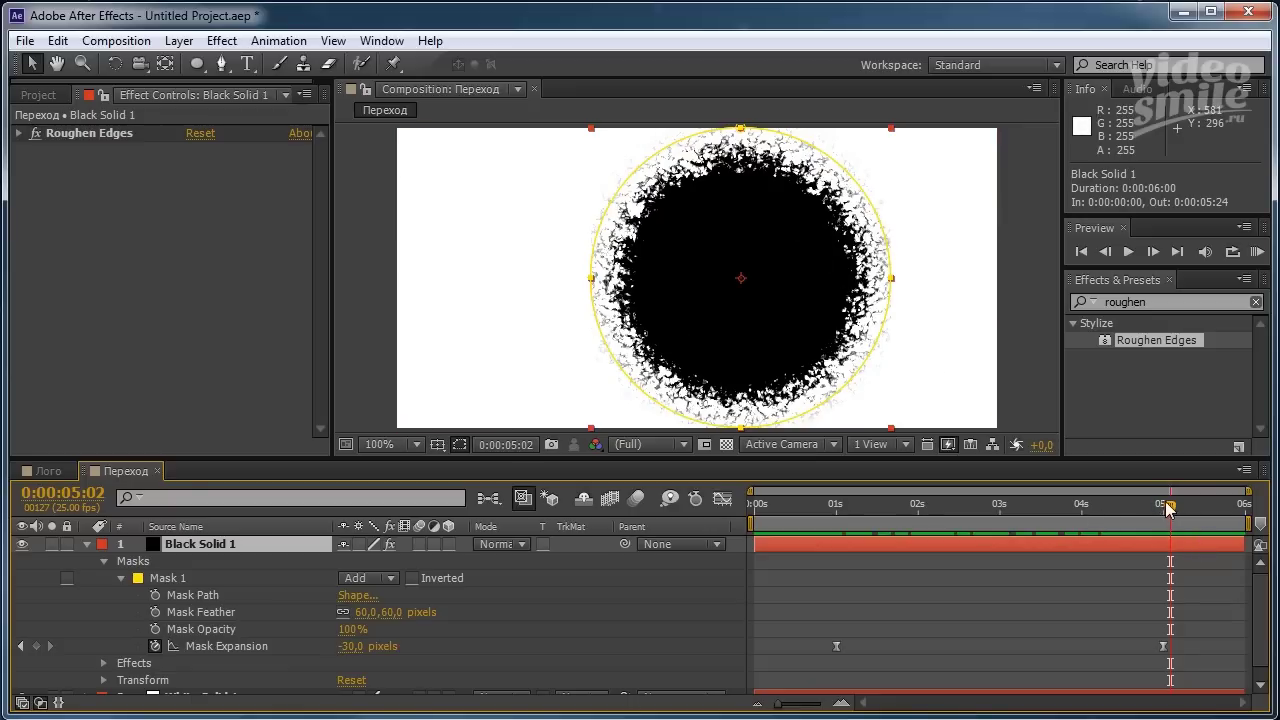
mouse_move(1170, 507)
mouse_down()
mouse_move(918, 523)
mouse_move(924, 537)
mouse_move(1009, 544)
mouse_up()
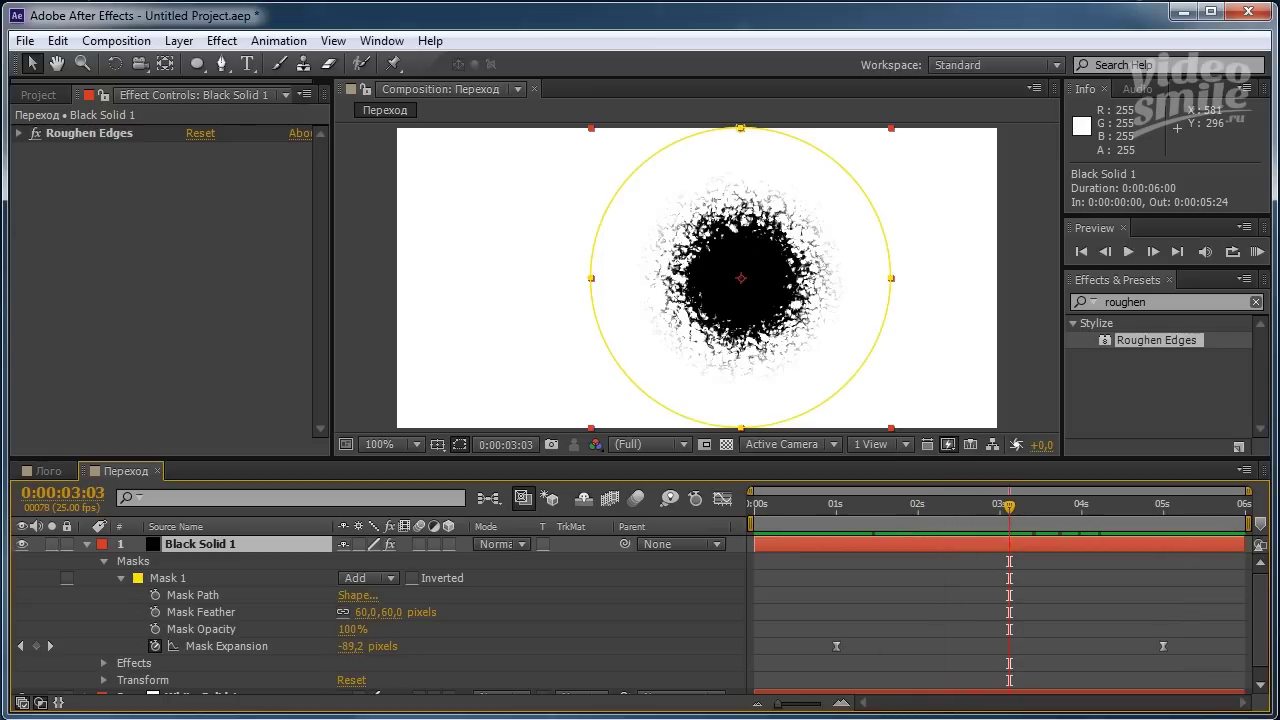
click(87, 545)
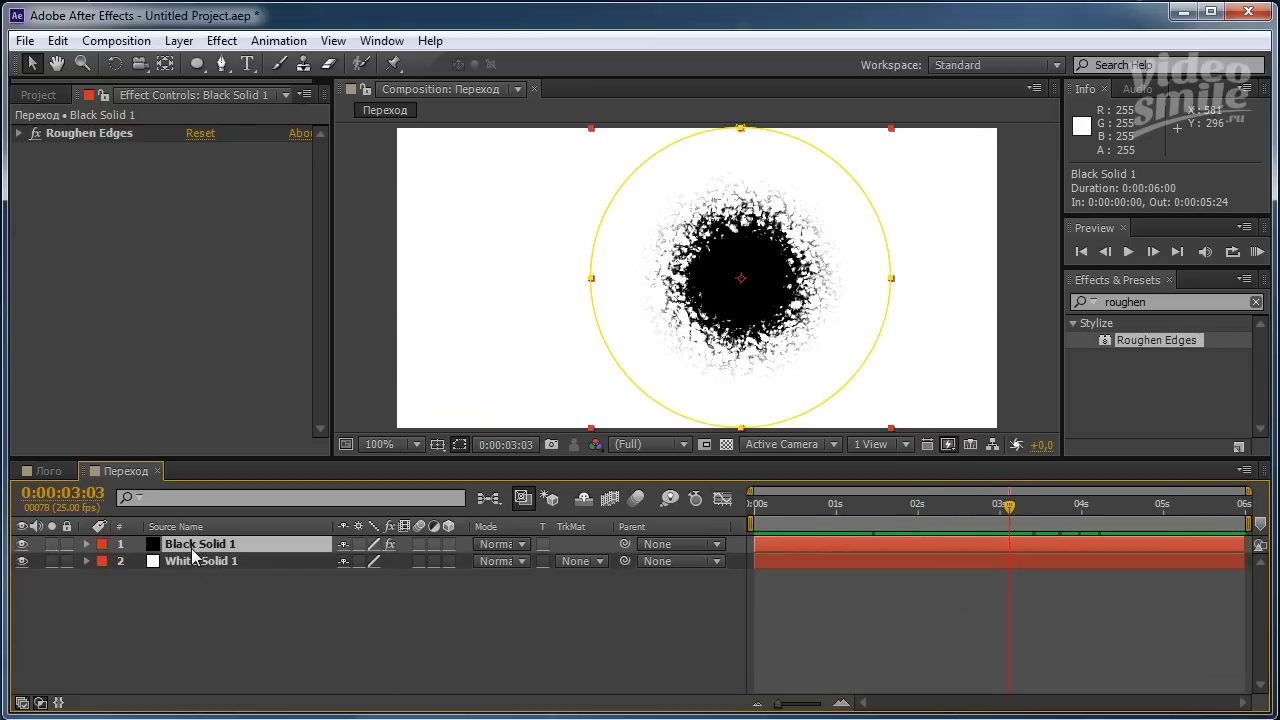
Duplicate the black blob, scale the copy to 150% and move it lower-left to 115, 241.
key(ctrl+d)
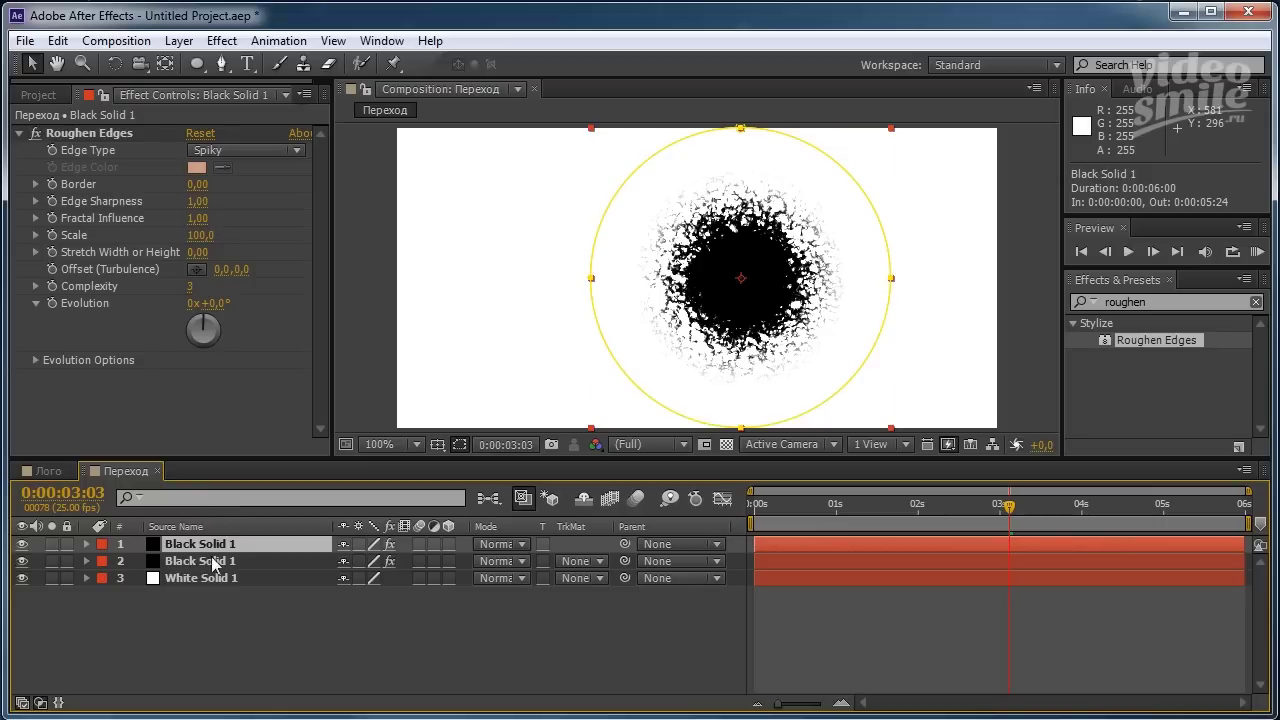
key(s)
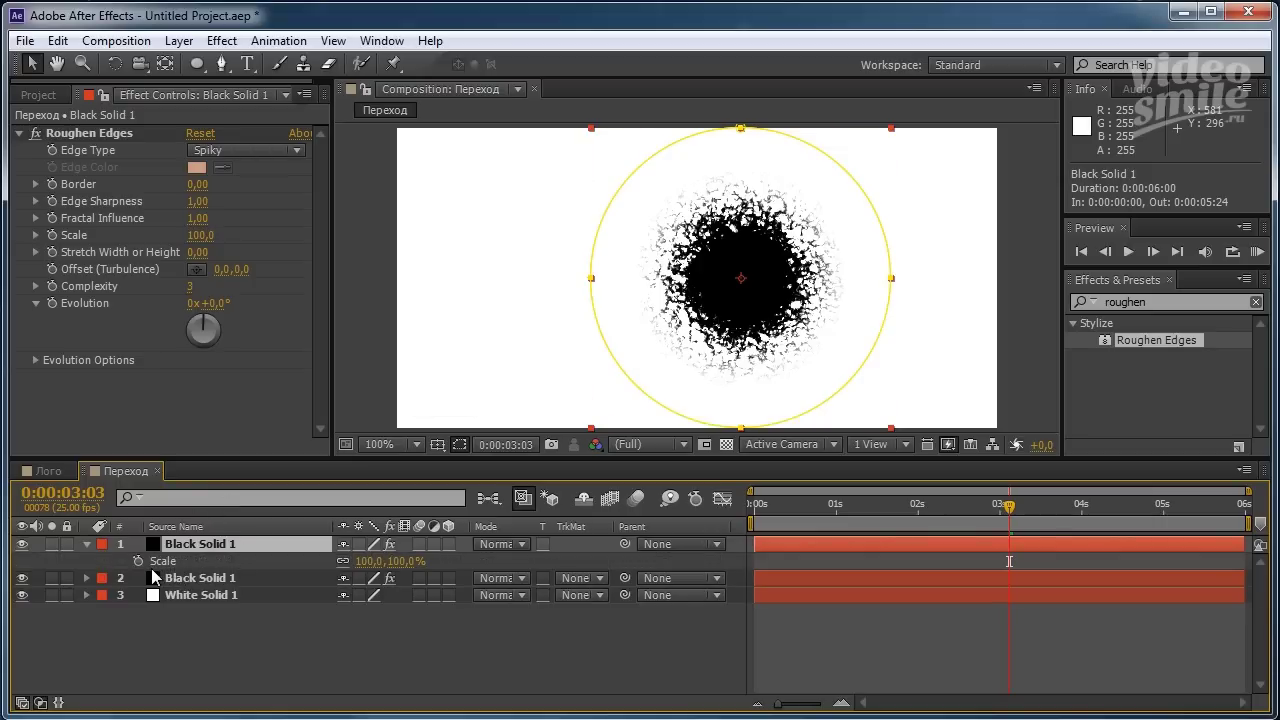
click(370, 562)
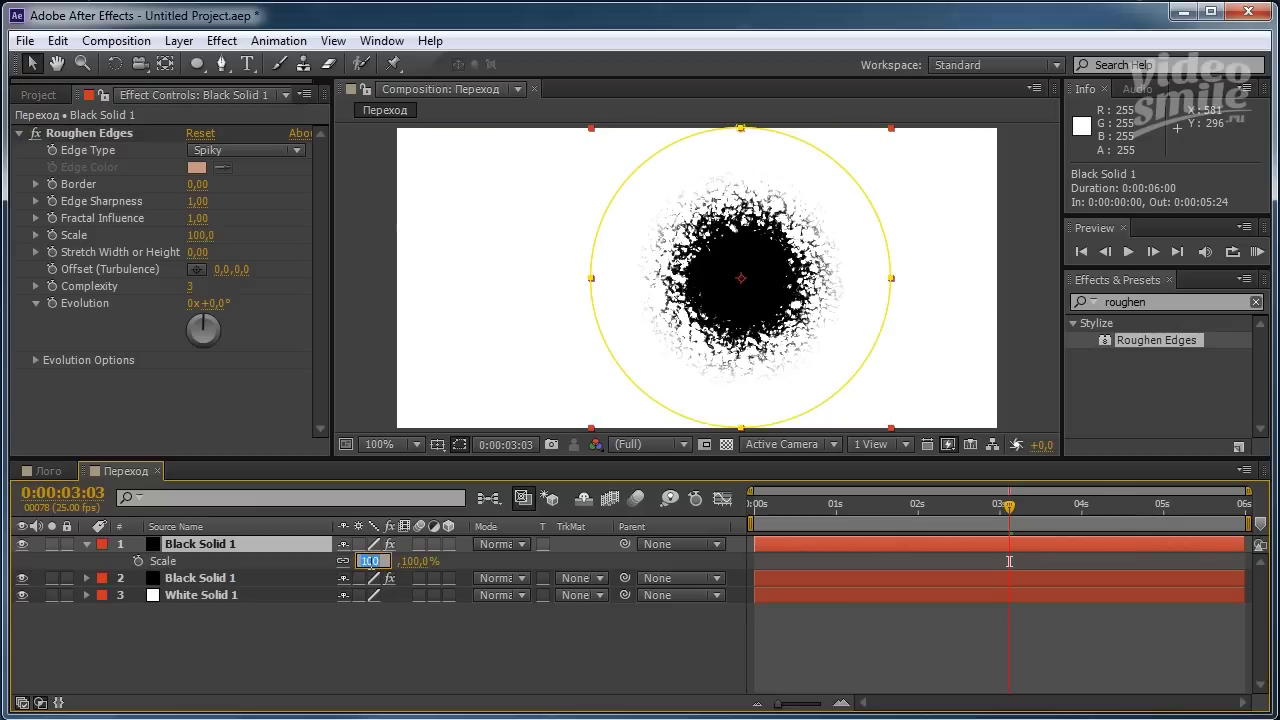
text(150)
click(364, 606)
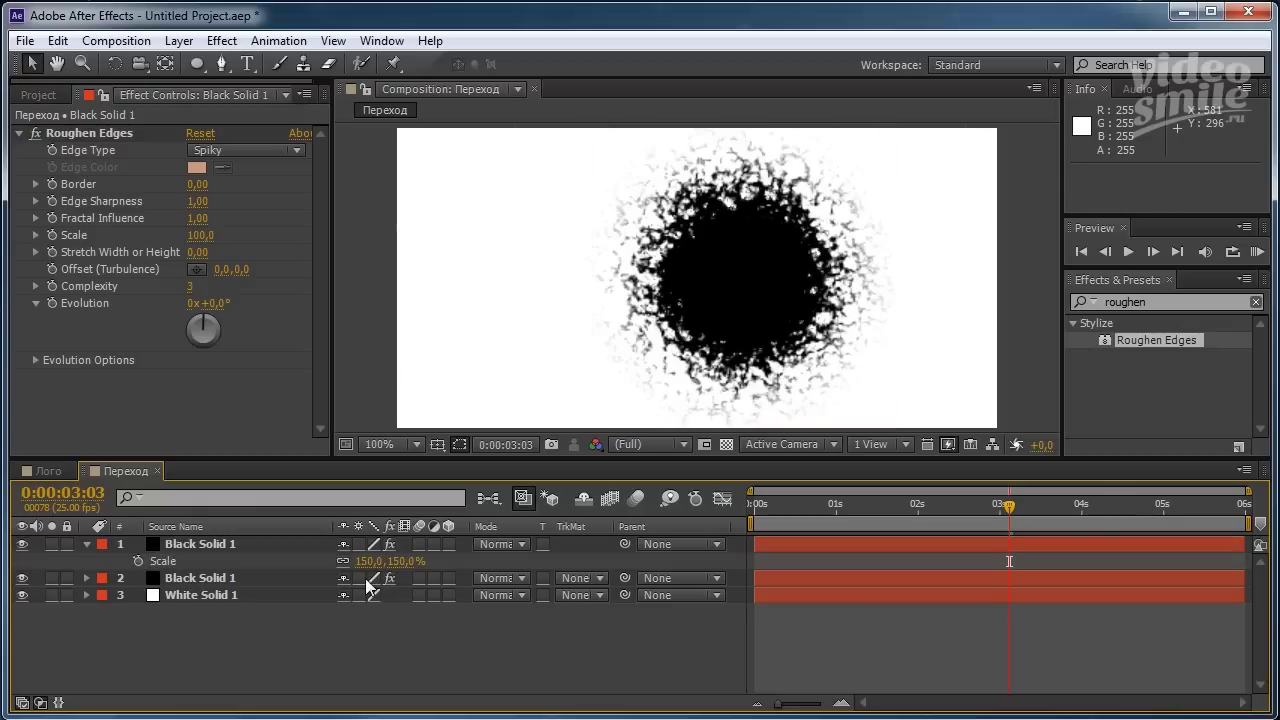
click(195, 543)
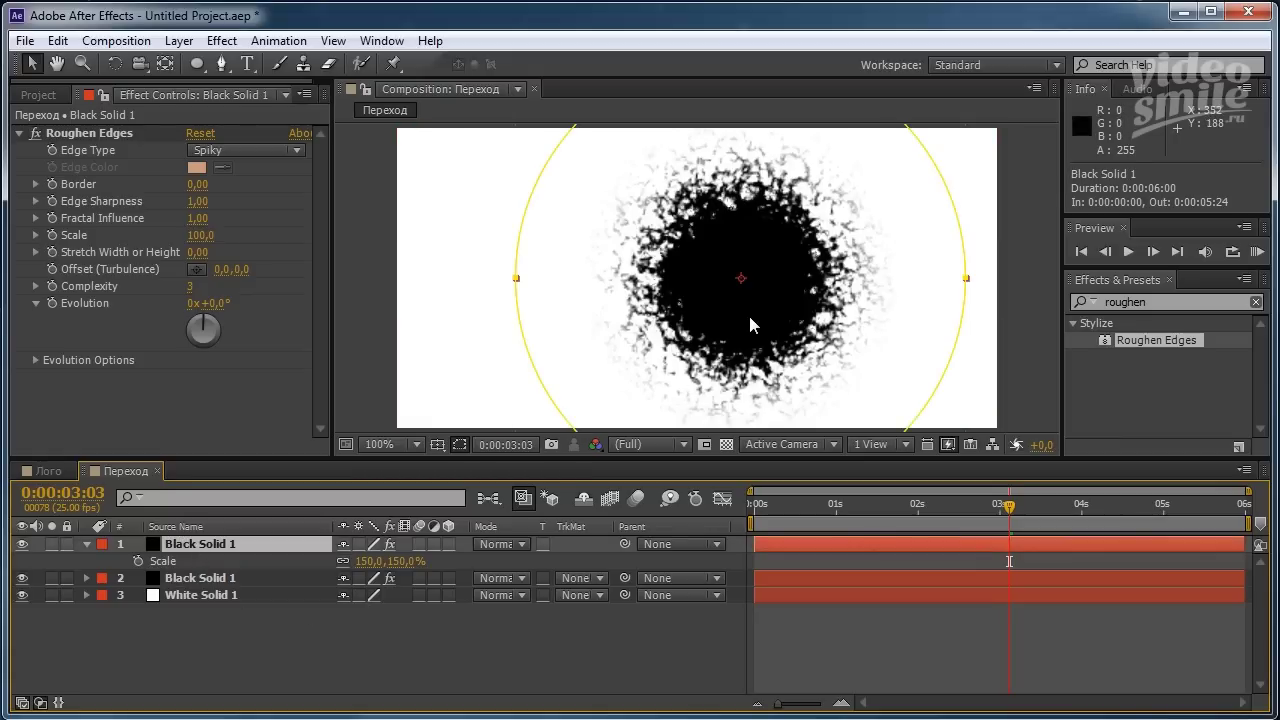
mouse_move(748, 322)
mouse_down()
mouse_move(513, 404)
mouse_move(521, 415)
mouse_up()
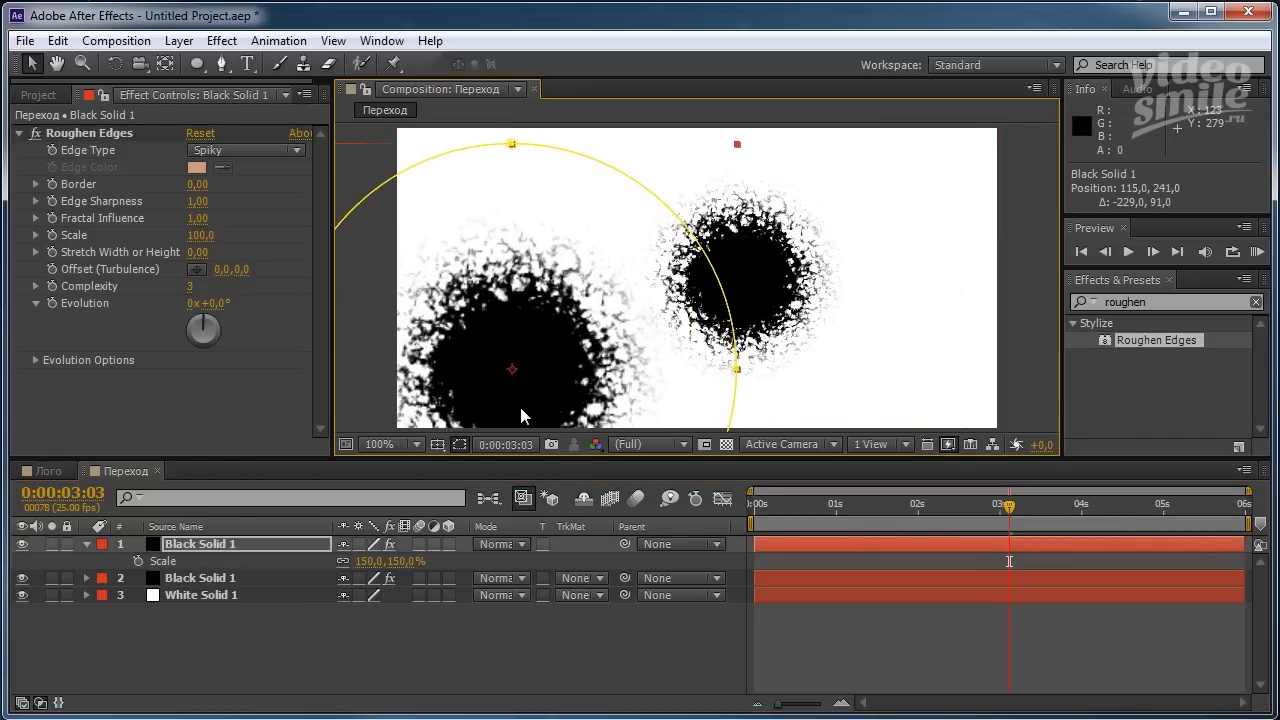
click(87, 545)
Duplicate the top blob twice and move the new copy to the upper right.
click(195, 549)
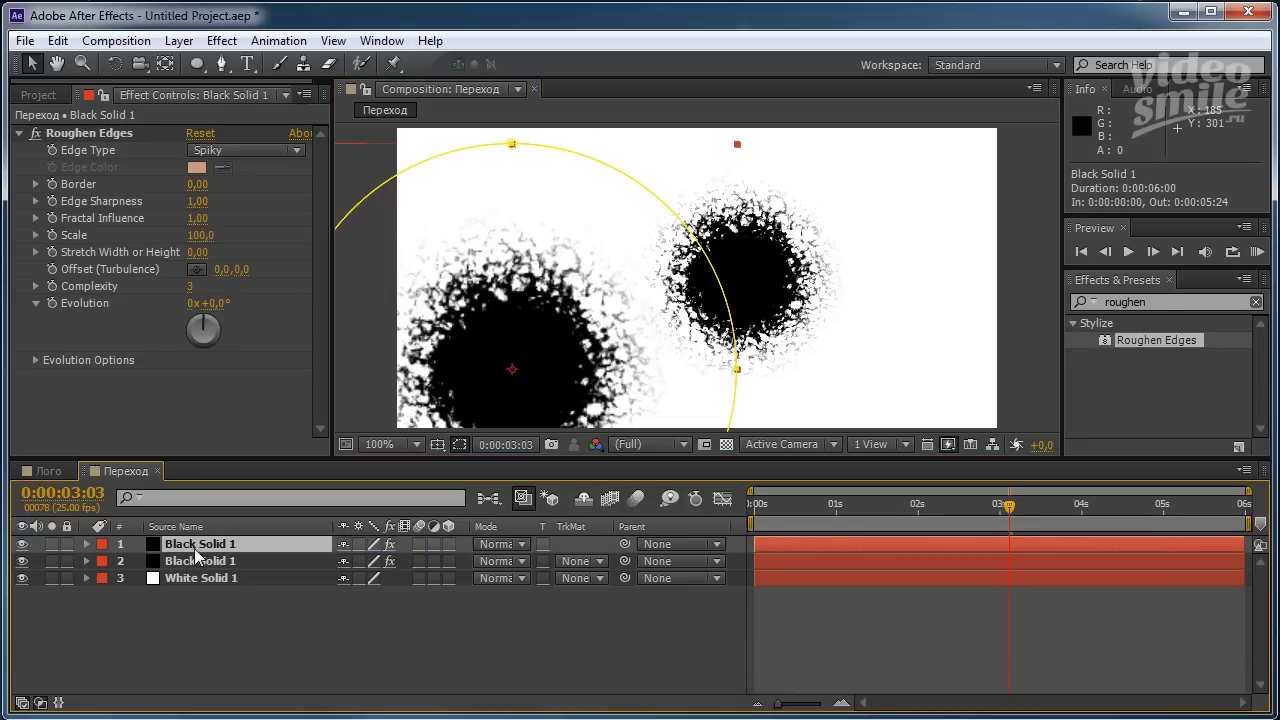
key(ctrl+d)
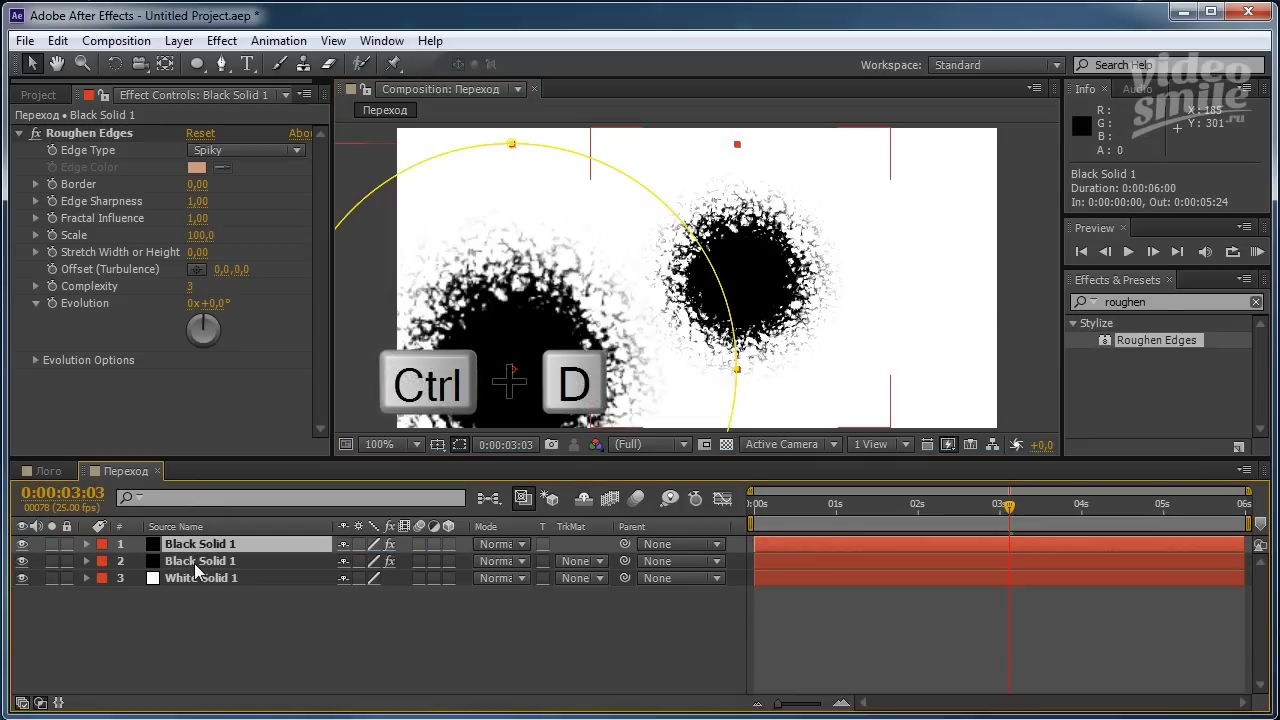
key(ctrl+d)
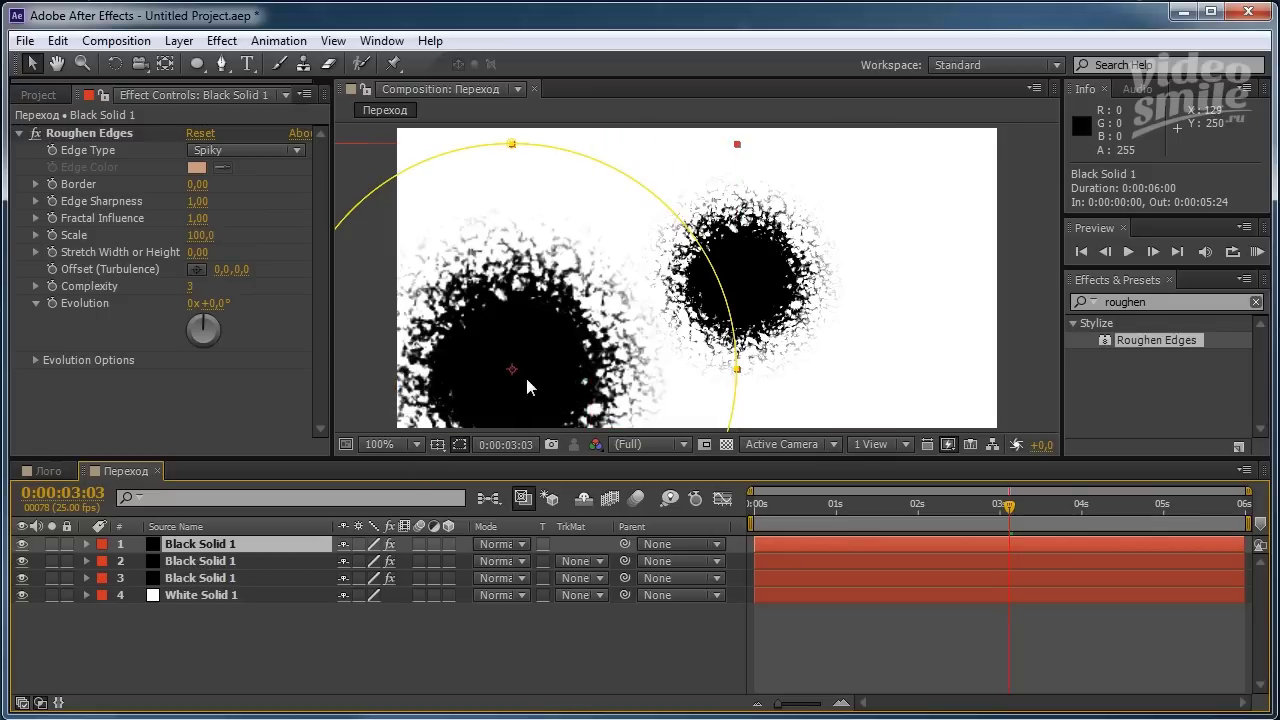
mouse_move(536, 390)
mouse_down()
mouse_move(930, 206)
mouse_move(933, 218)
mouse_up()
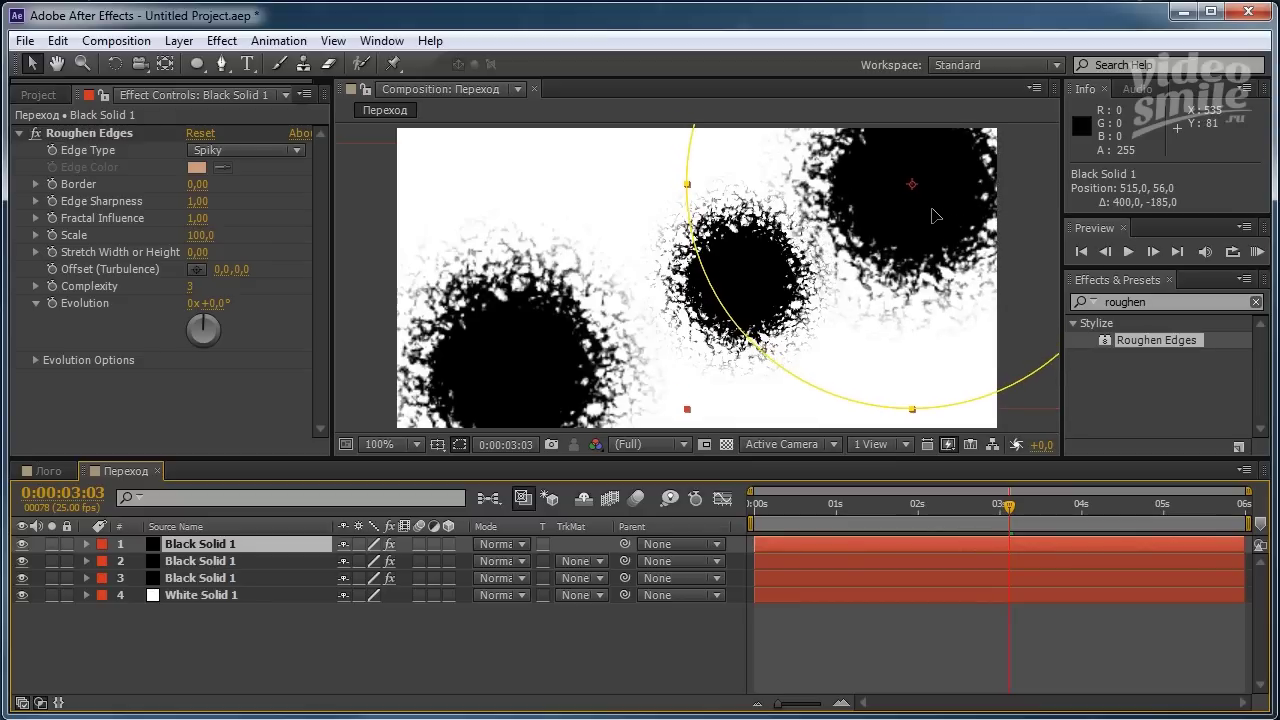
Add another blob copy scaled to 200% and move it down to the frame bottom.
key(ctrl+d)
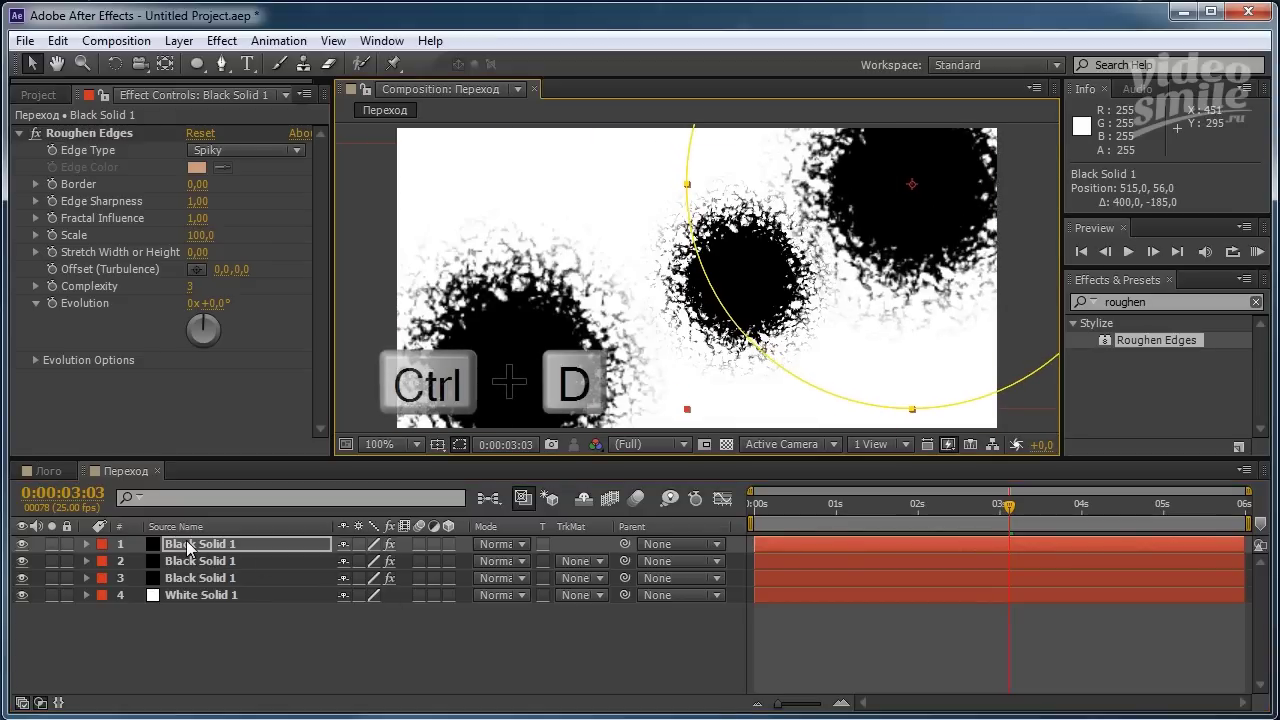
key(s)
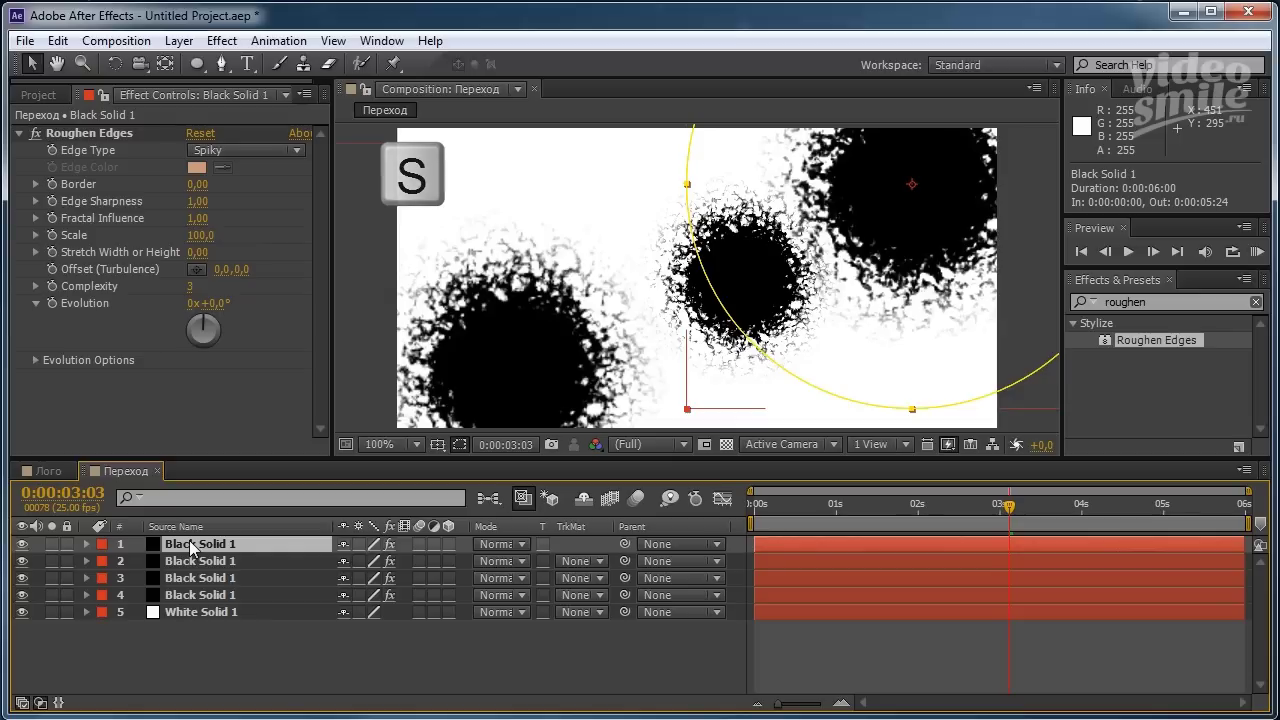
key(s)
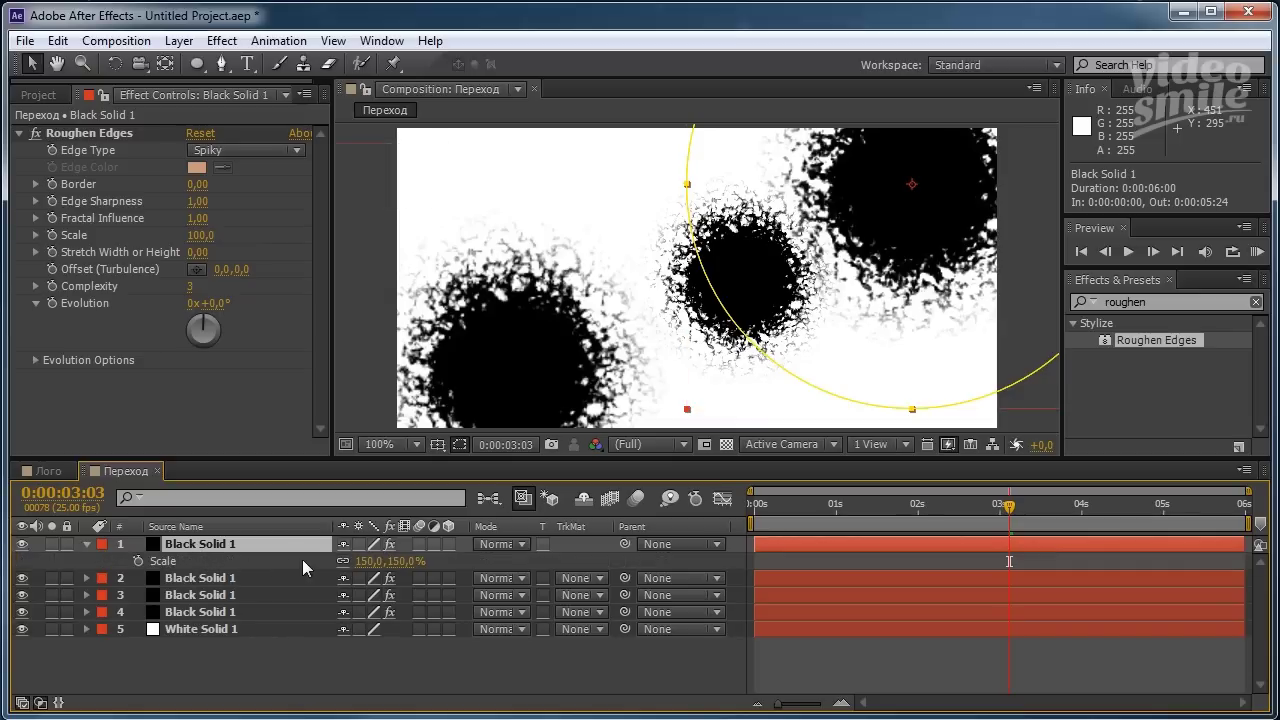
click(370, 561)
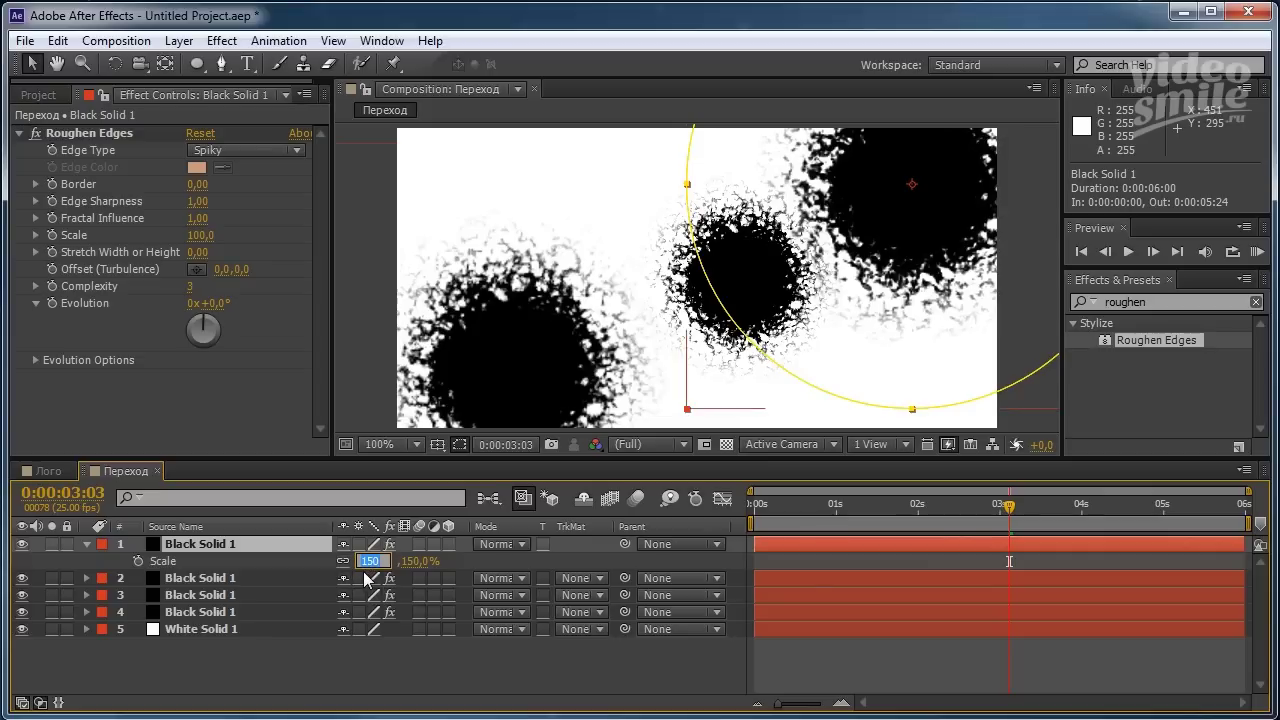
text(200)
click(470, 558)
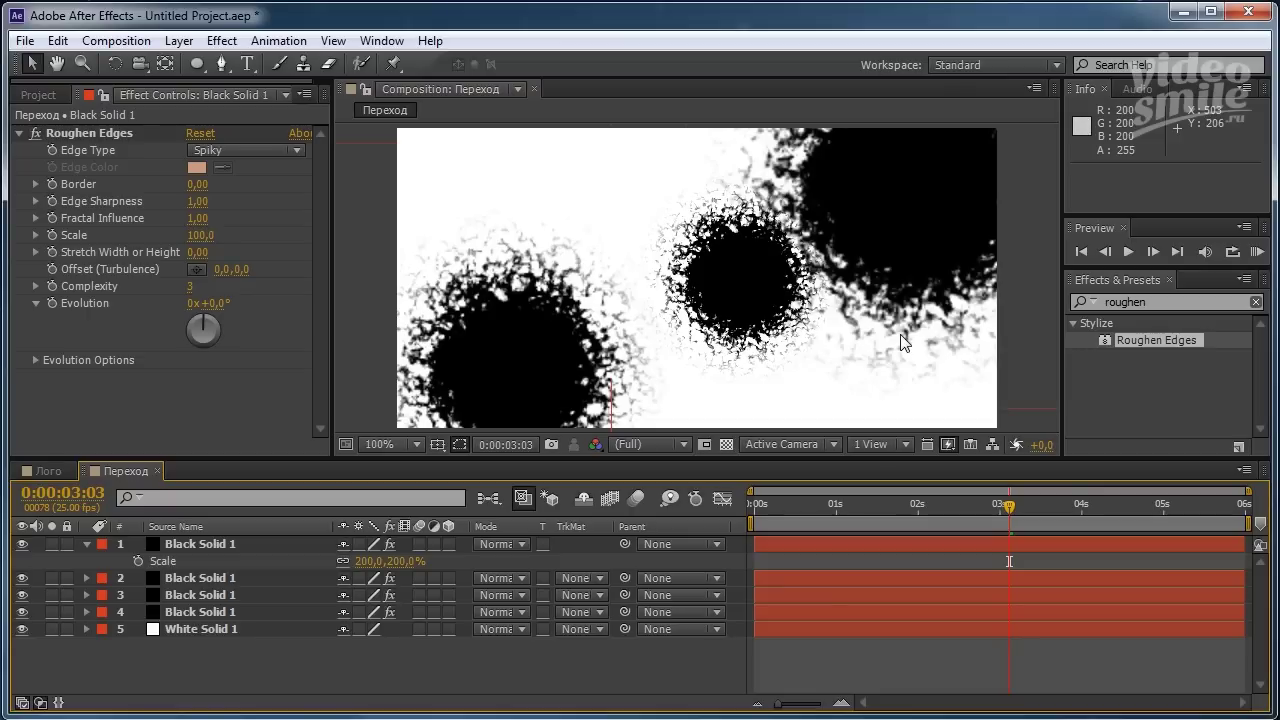
drag(910, 220, 850, 452)
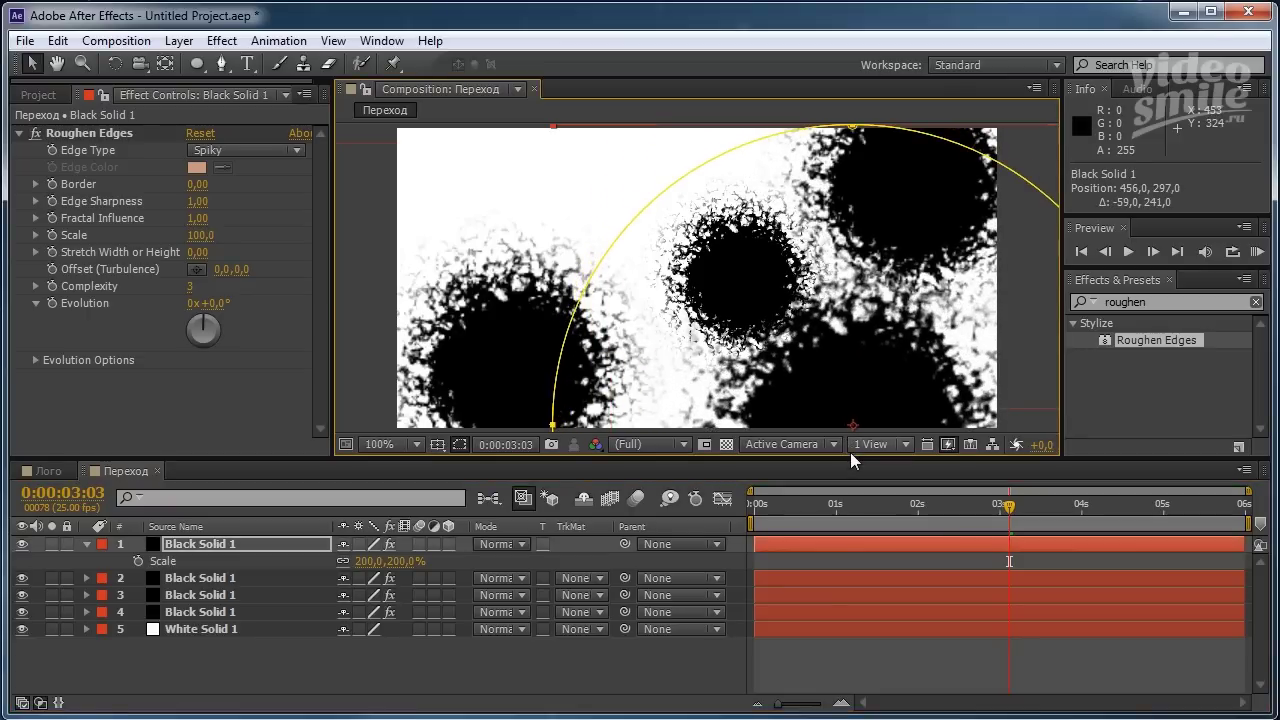
Duplicate the top blob again and place the copy toward the top left, zoomed out to check.
click(181, 543)
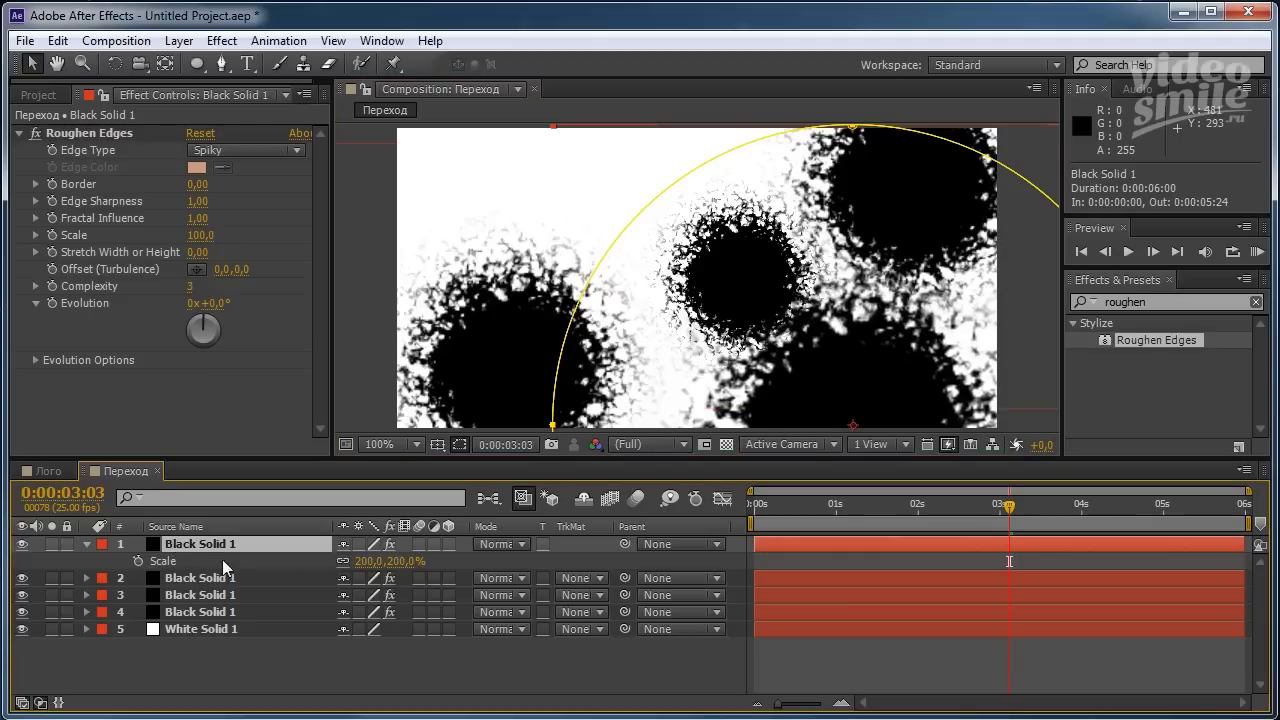
key(ctrl+d)
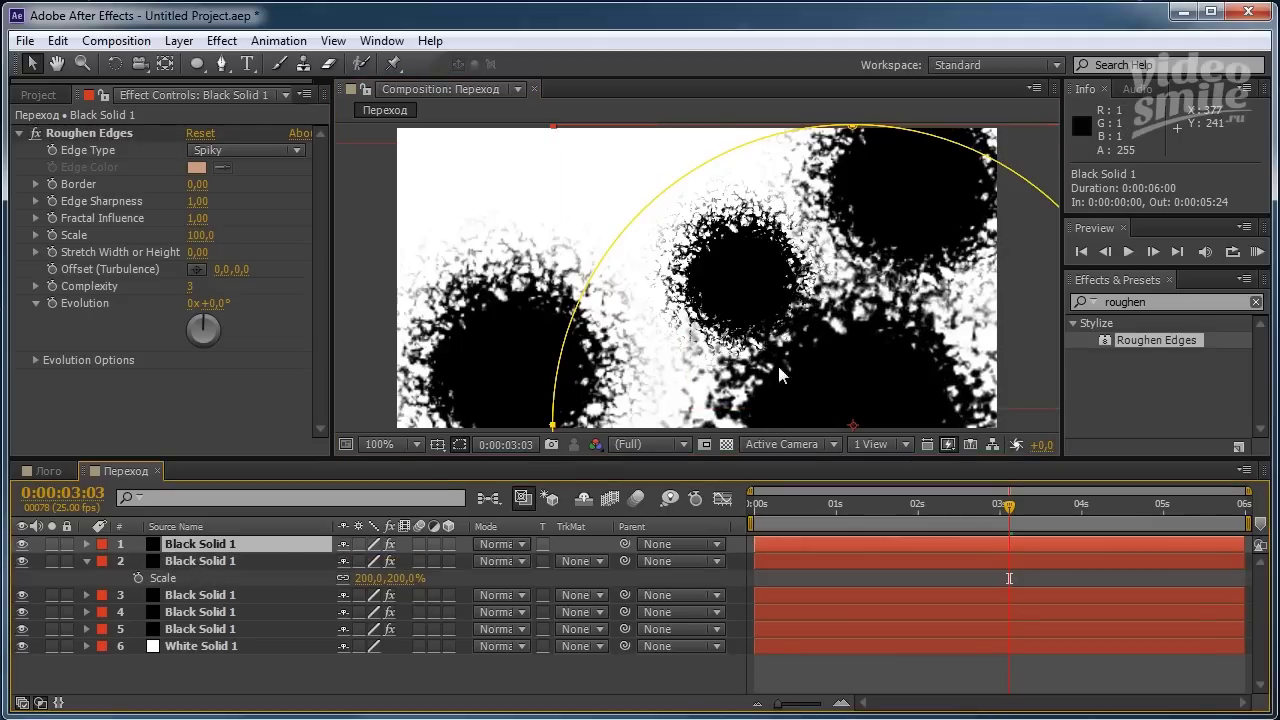
mouse_move(777, 362)
mouse_down()
mouse_move(770, 297)
mouse_move(790, 387)
mouse_up()
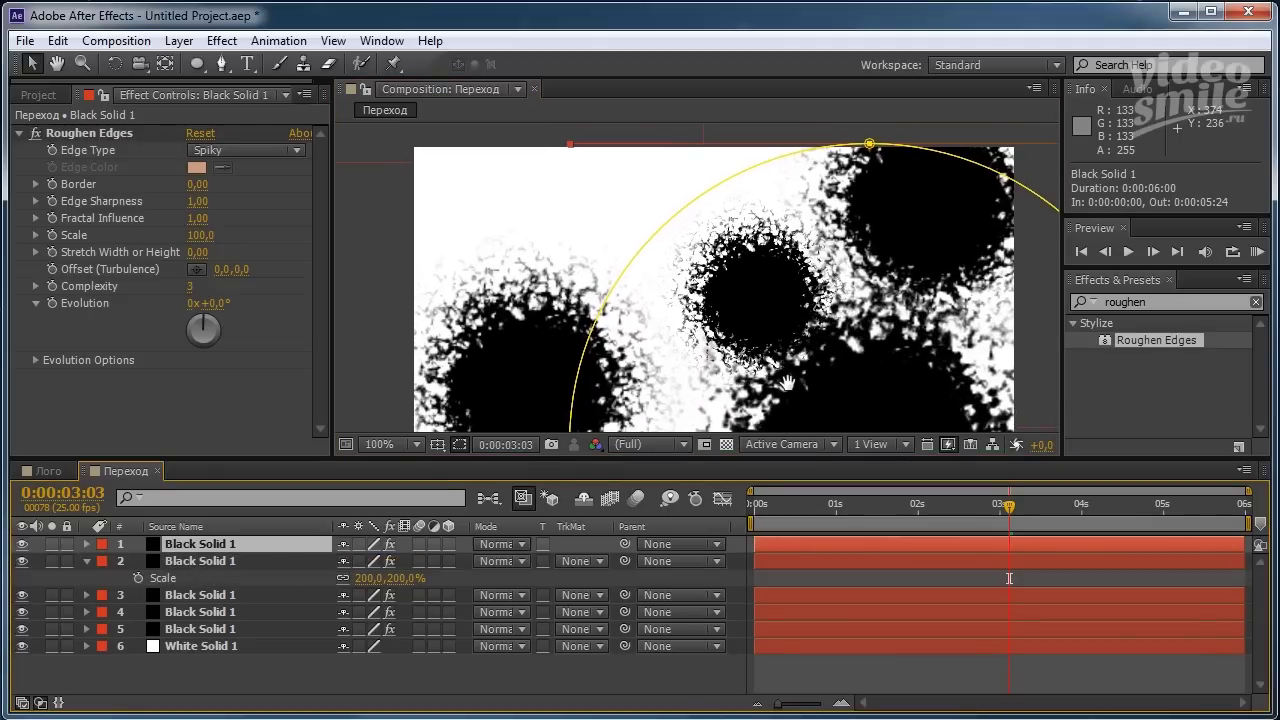
mouse_move(862, 412)
mouse_down()
mouse_move(612, 295)
mouse_move(640, 409)
mouse_up()
mouse_move(590, 349)
mouse_down()
mouse_move(587, 302)
mouse_move(526, 150)
mouse_up()
key(comma)
key(comma)
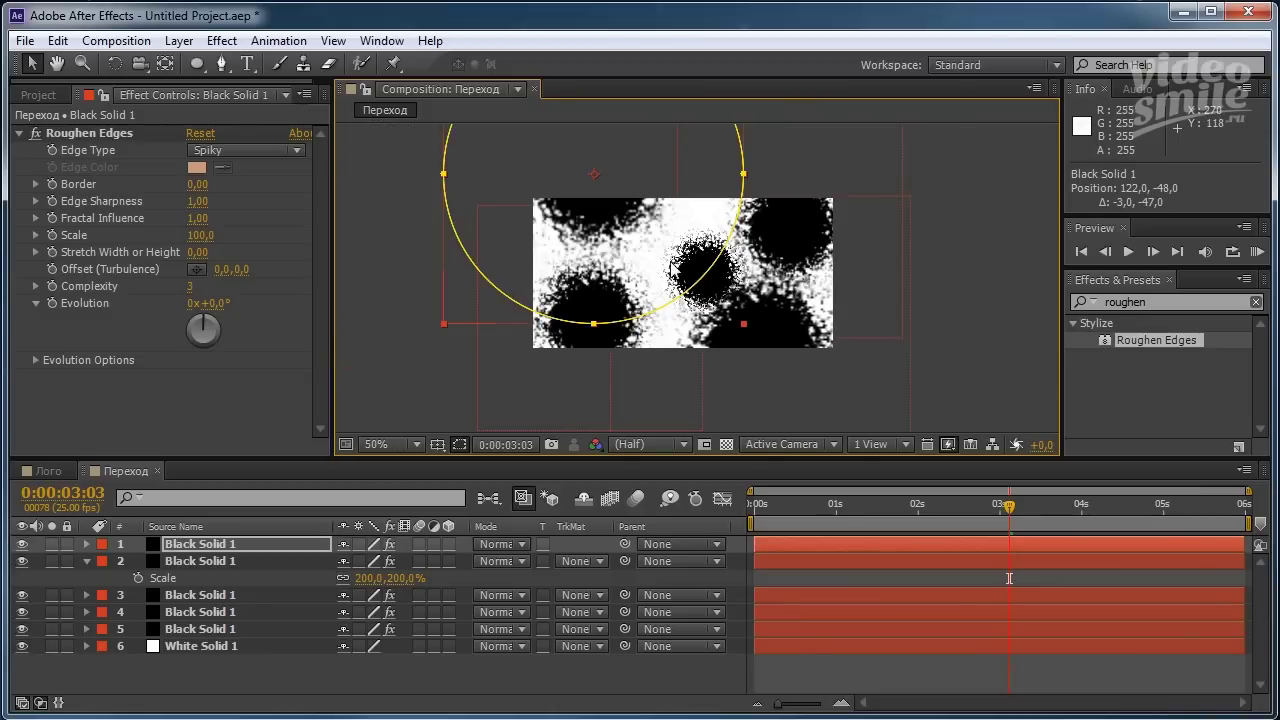
mouse_move(1008, 513)
mouse_down()
mouse_move(905, 527)
mouse_move(1199, 514)
mouse_move(1011, 545)
mouse_move(1052, 534)
mouse_up()
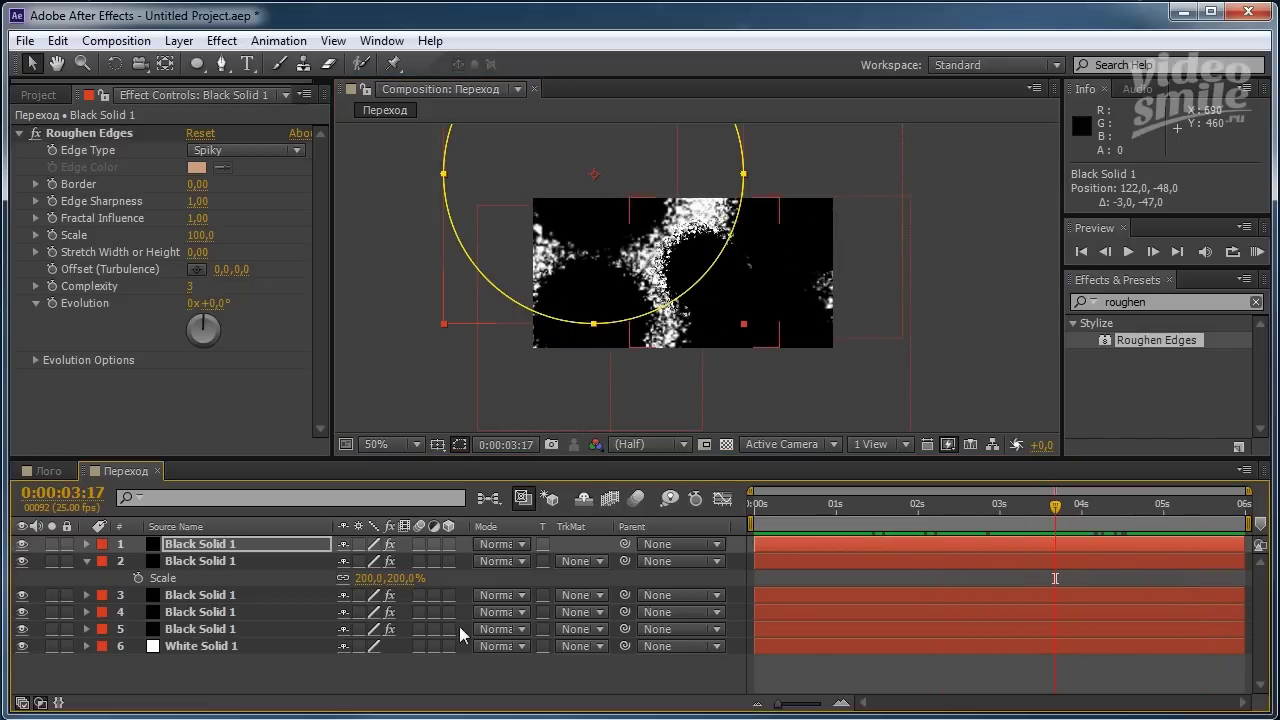
Nudge the third blob slightly left and down to position 478, 57, then deselect it.
click(230, 599)
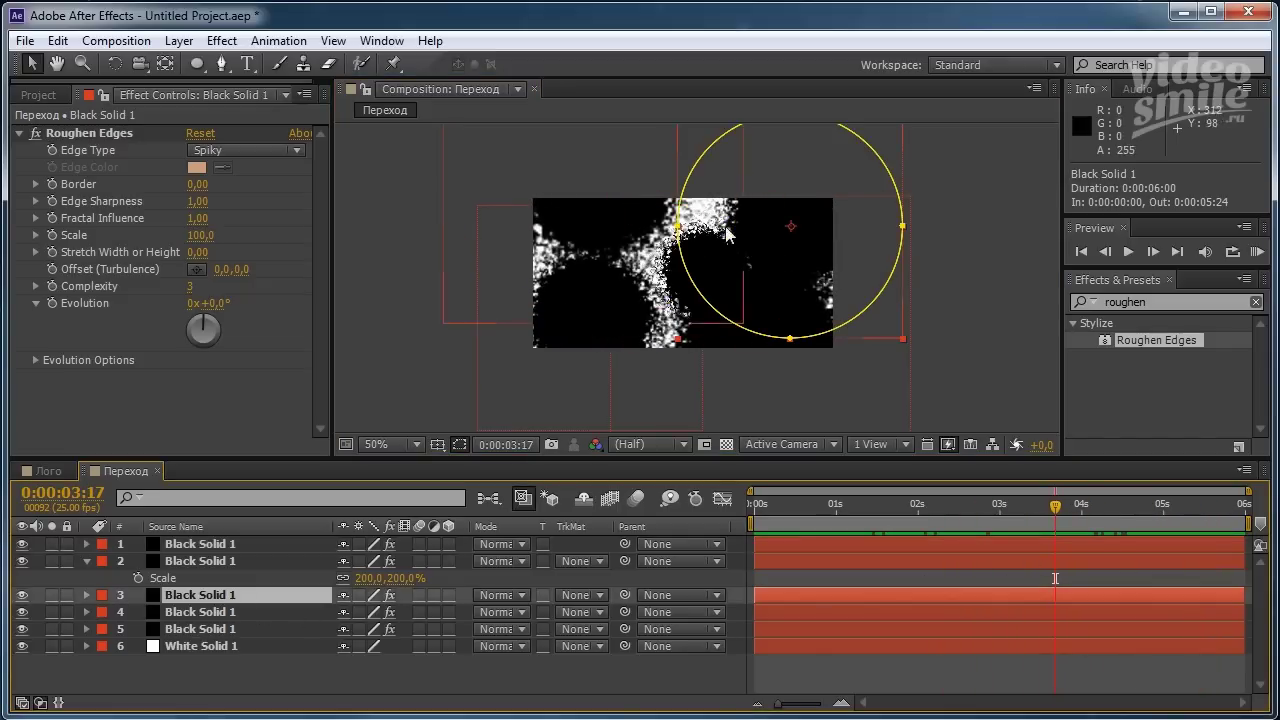
key(/)
scroll(760, 300, up, 3)
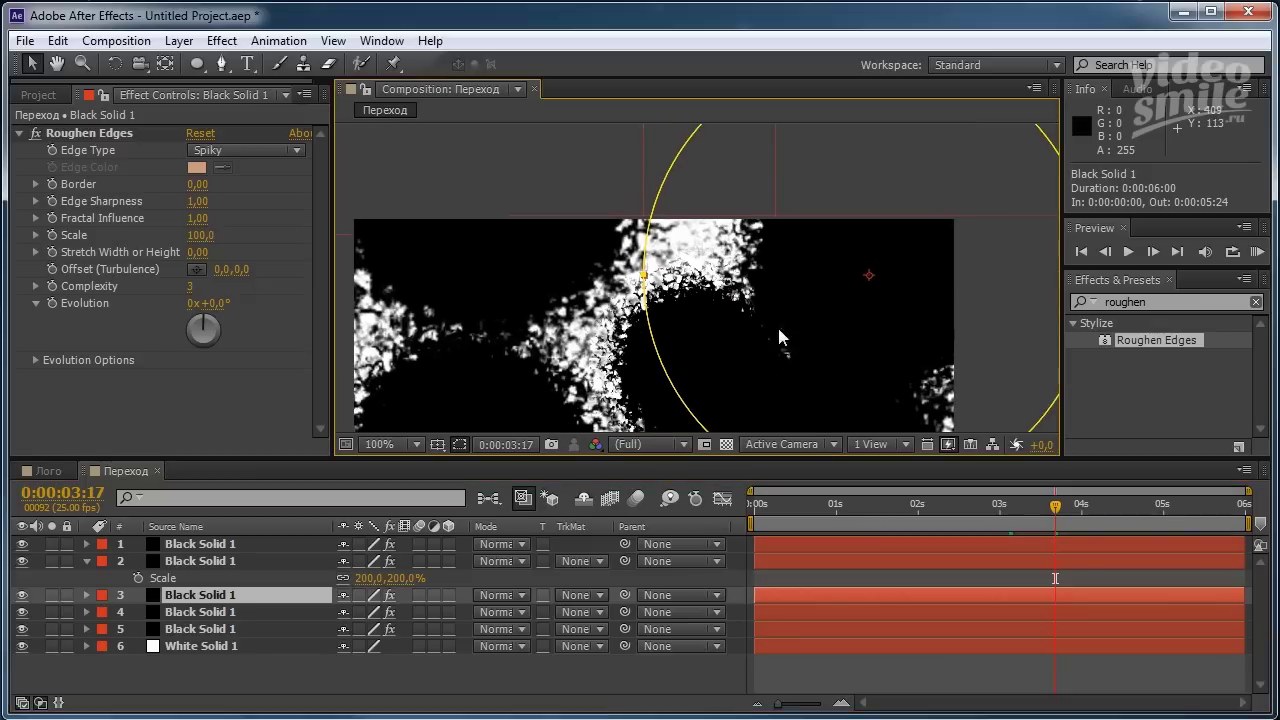
drag(838, 324, 817, 320)
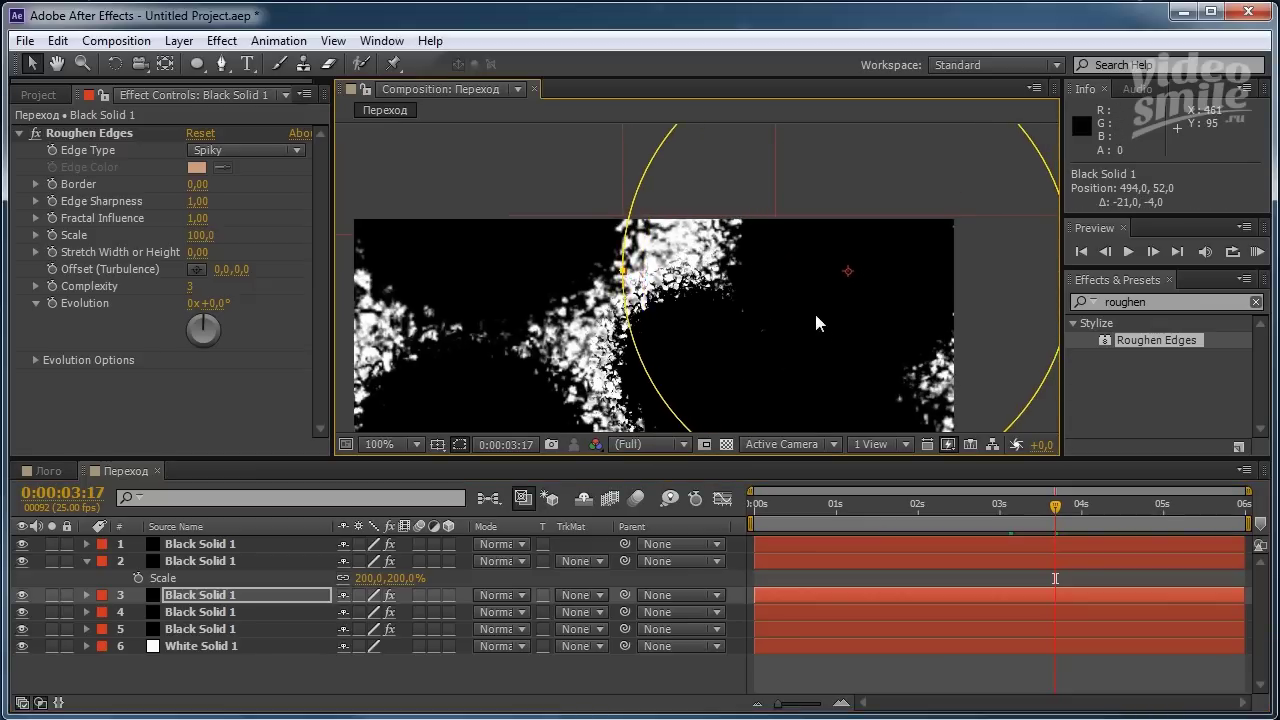
drag(1056, 510, 1183, 515)
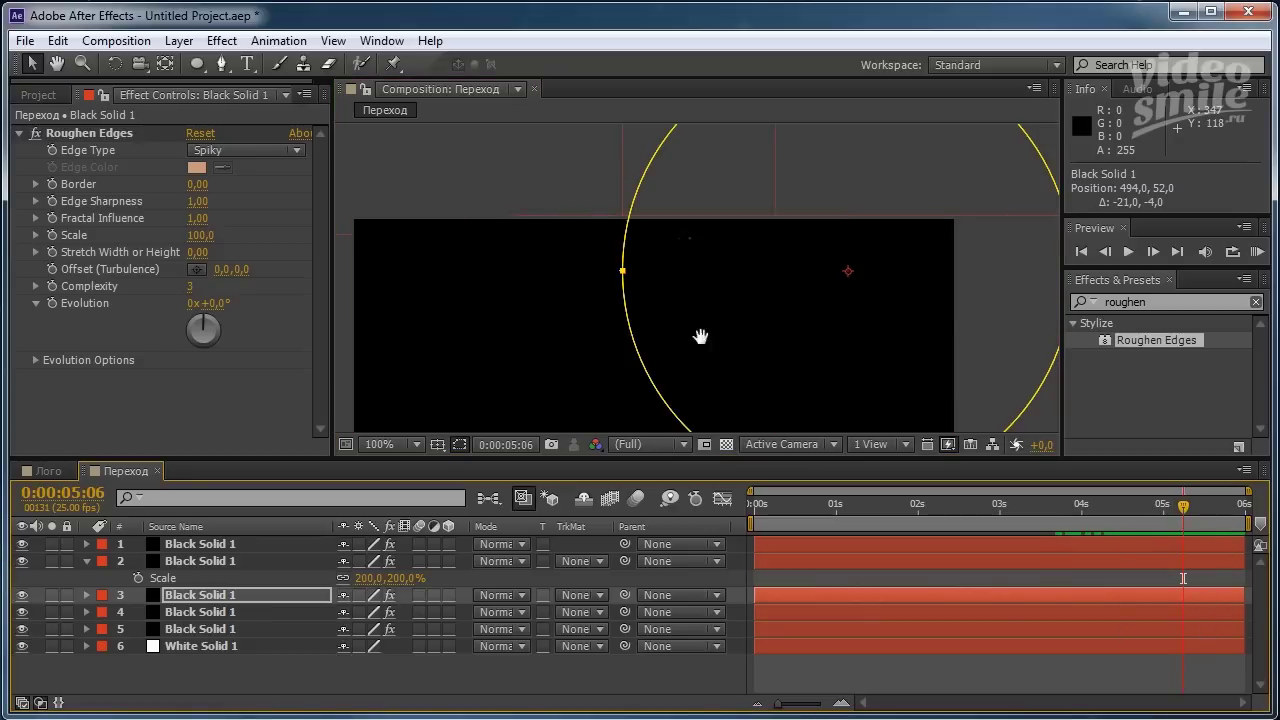
mouse_move(694, 337)
mouse_down()
mouse_move(711, 242)
mouse_move(697, 318)
mouse_move(690, 272)
mouse_up()
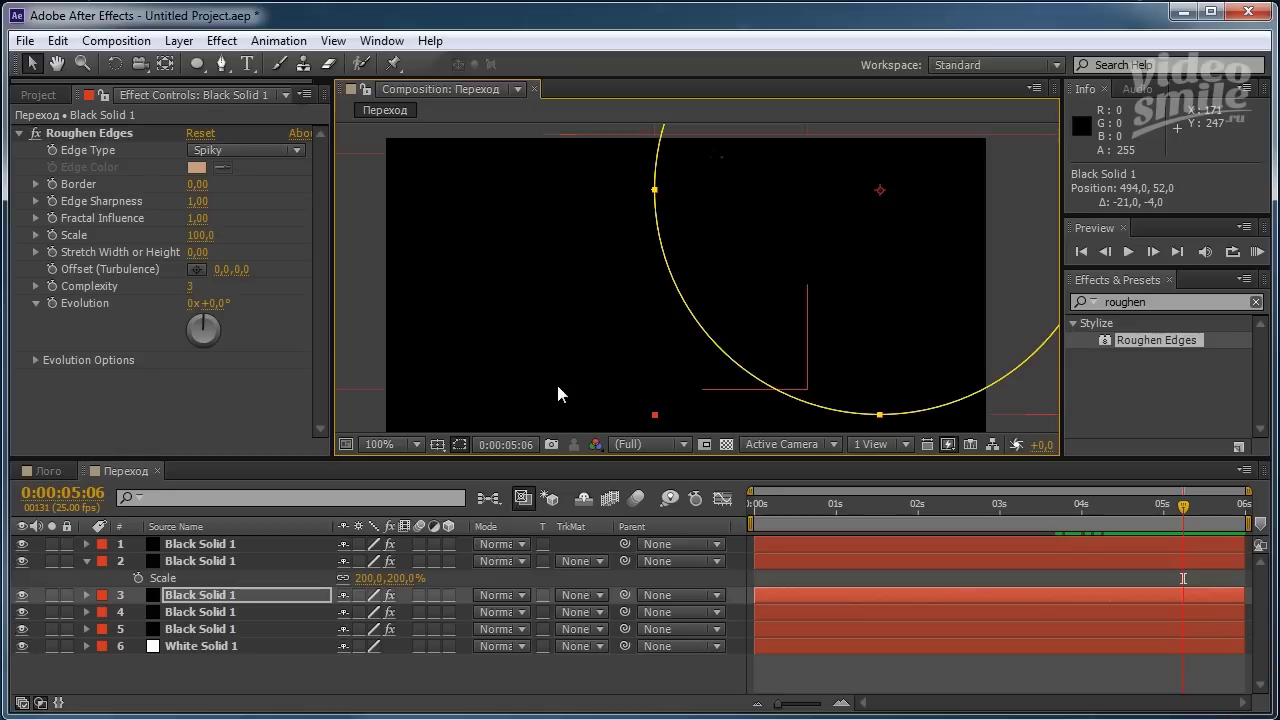
click(215, 598)
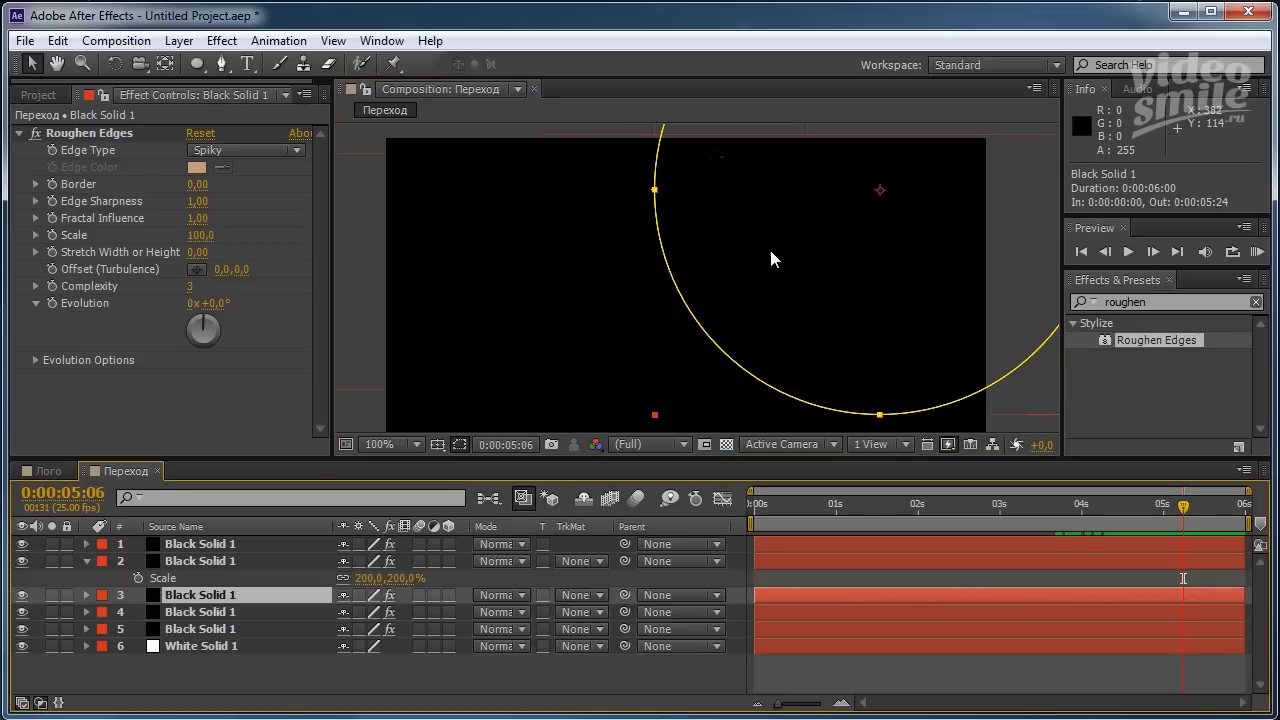
drag(773, 248, 758, 259)
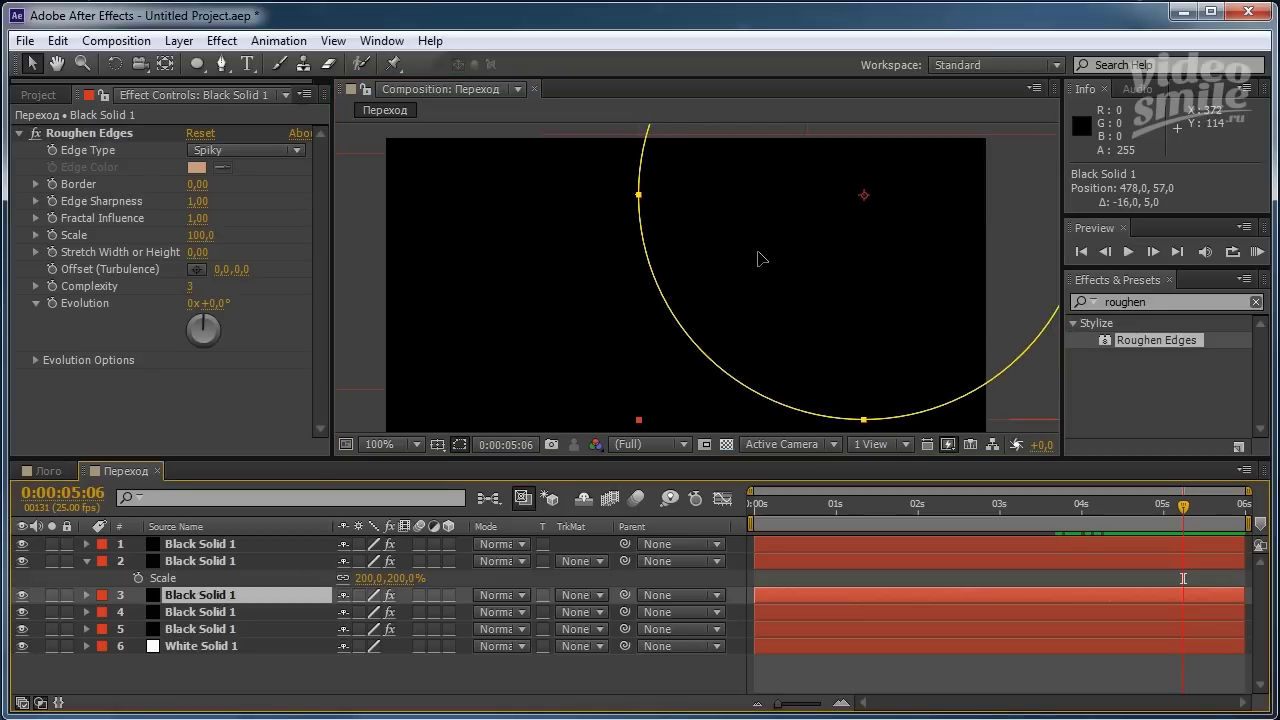
scroll(598, 329, down, 2)
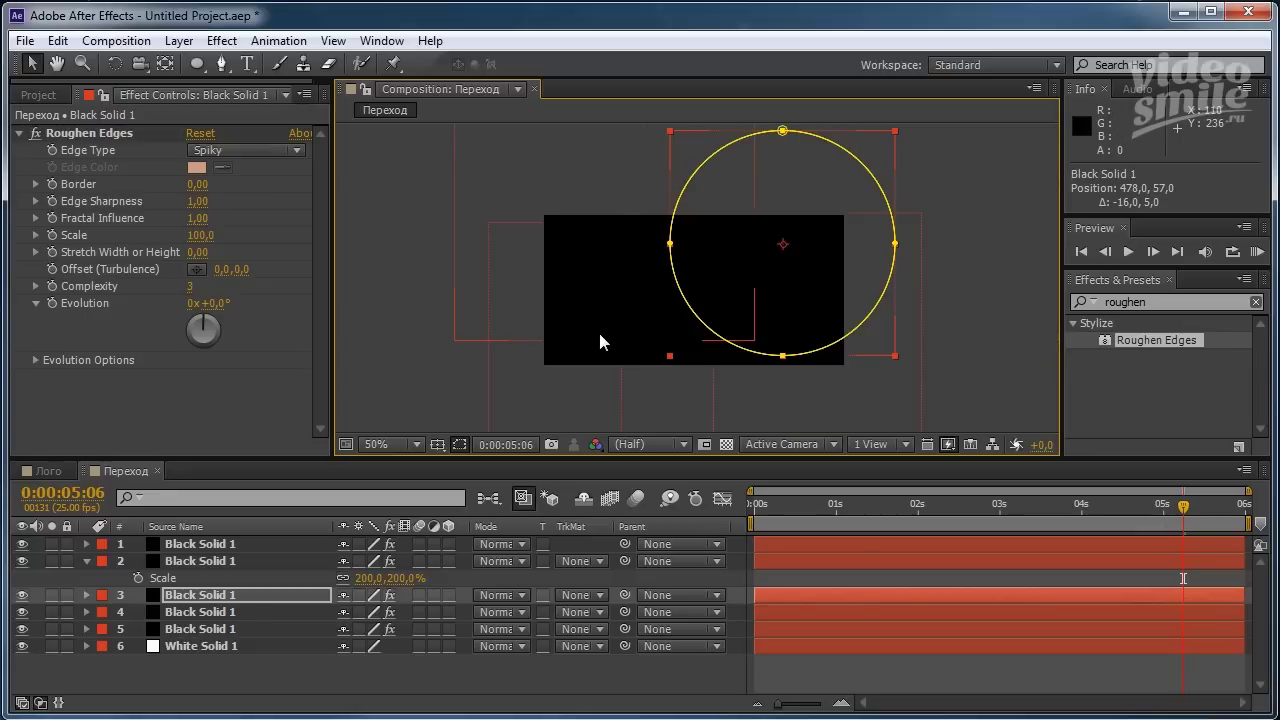
click(507, 416)
Scrub from the first frame to watch the five blobs spread, then collapse layer 2's Scale.
drag(764, 505, 734, 509)
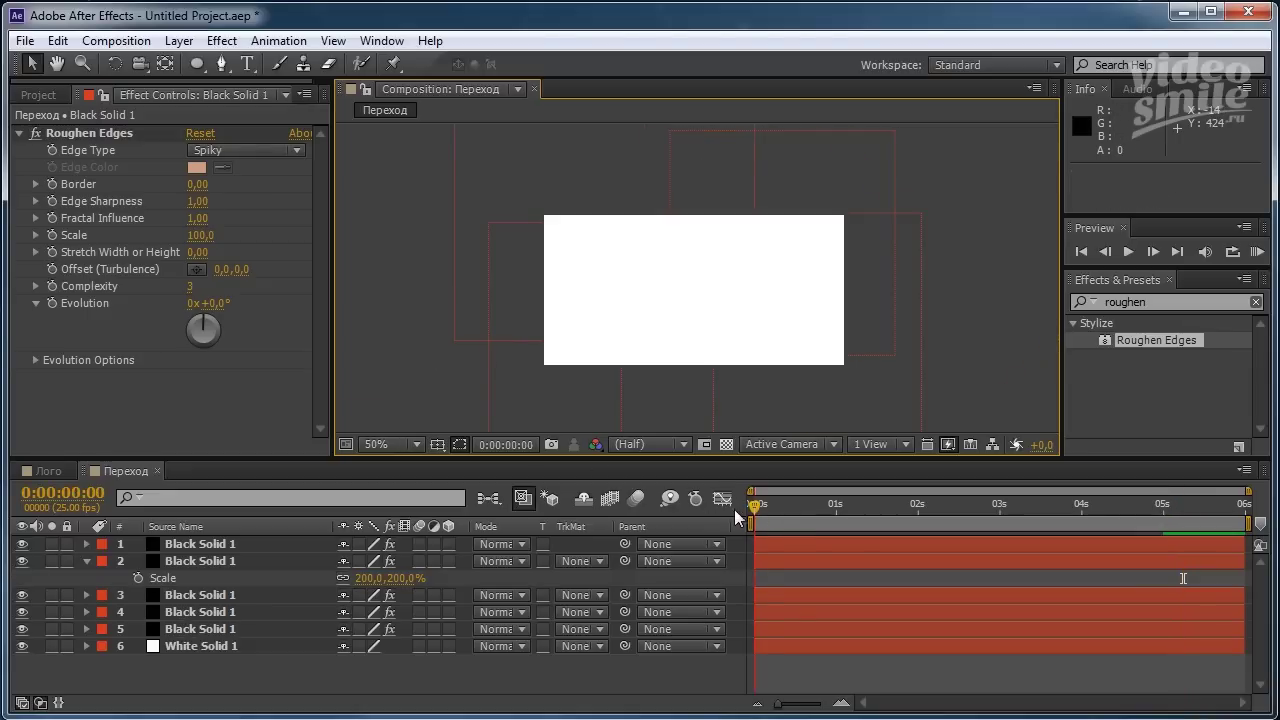
mouse_move(865, 503)
mouse_down()
mouse_move(1172, 507)
mouse_move(744, 559)
mouse_move(1096, 528)
mouse_move(960, 542)
mouse_up()
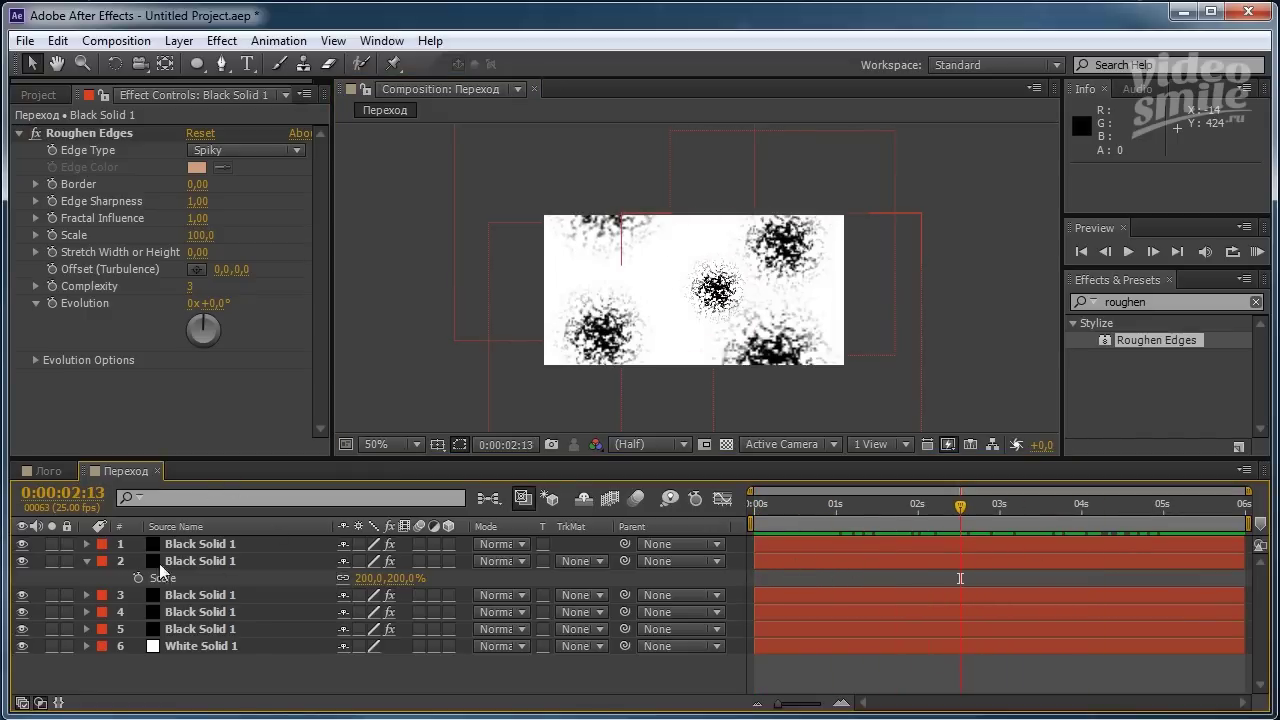
click(87, 561)
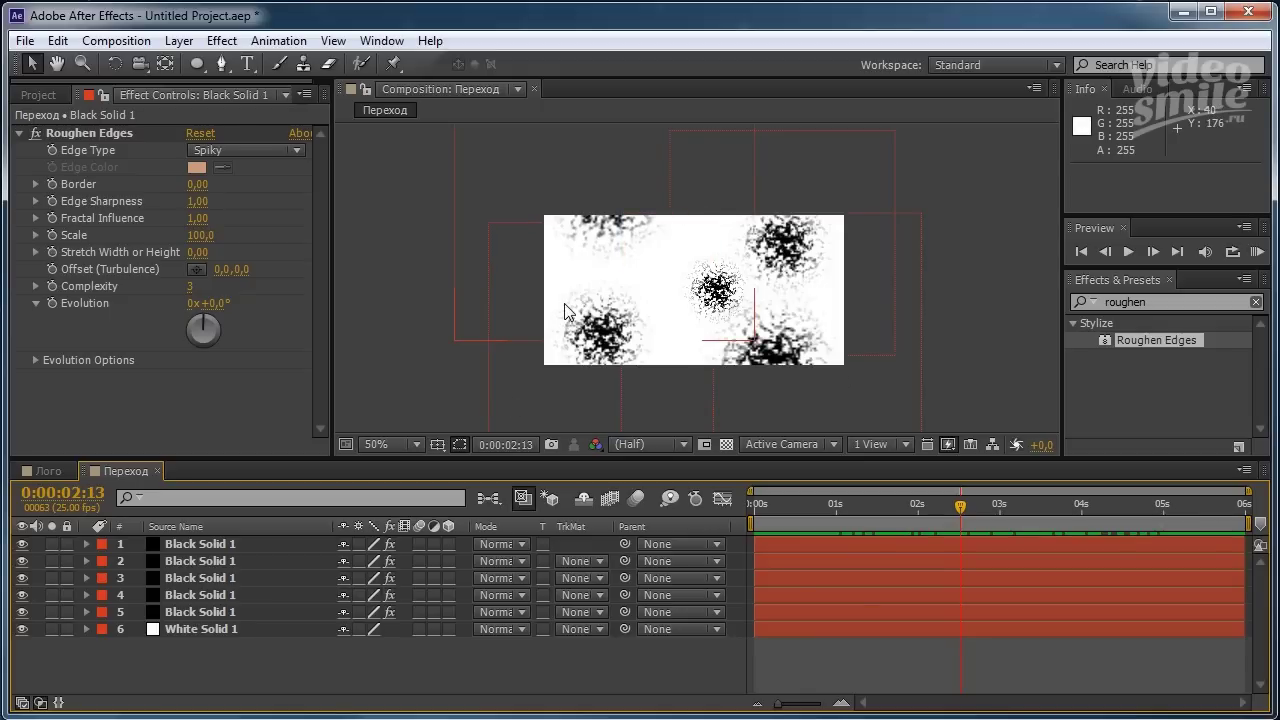
Create composition Главная with the HDV/HDTV 720 25 preset (1280×720, 25 fps, 6 s).
click(132, 45)
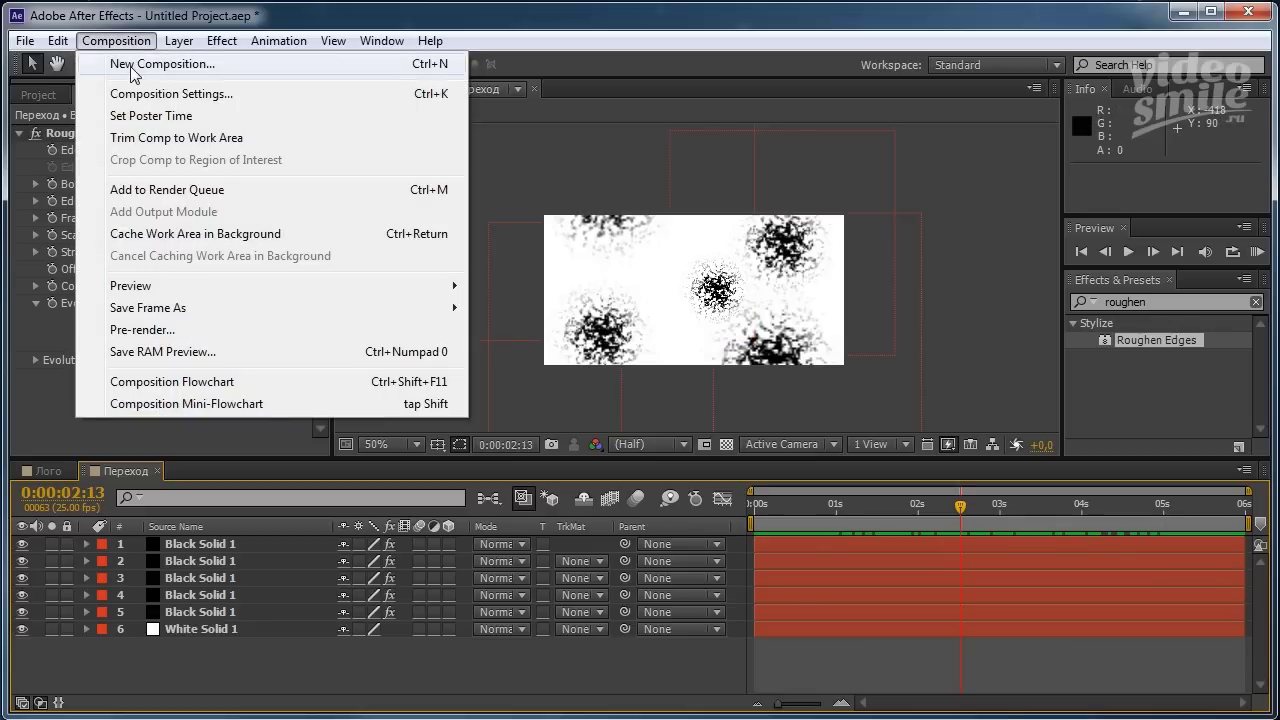
click(130, 66)
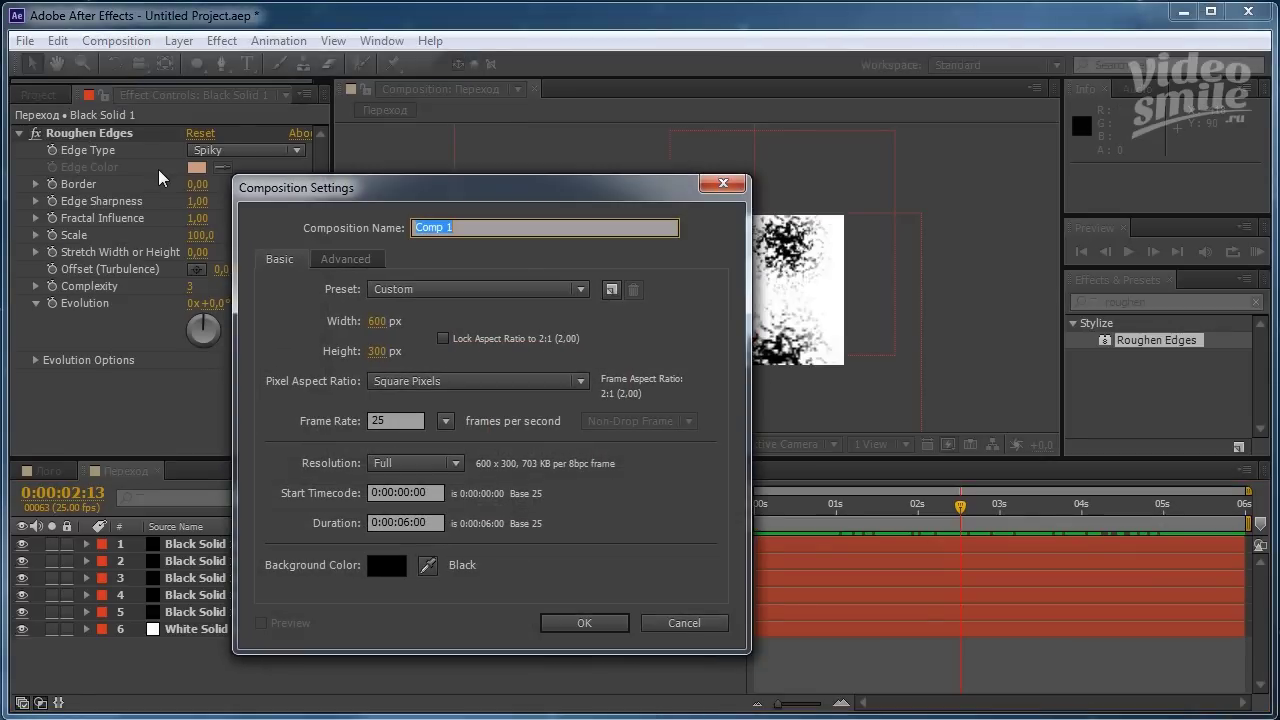
text(Гл)
text(авная)
click(440, 292)
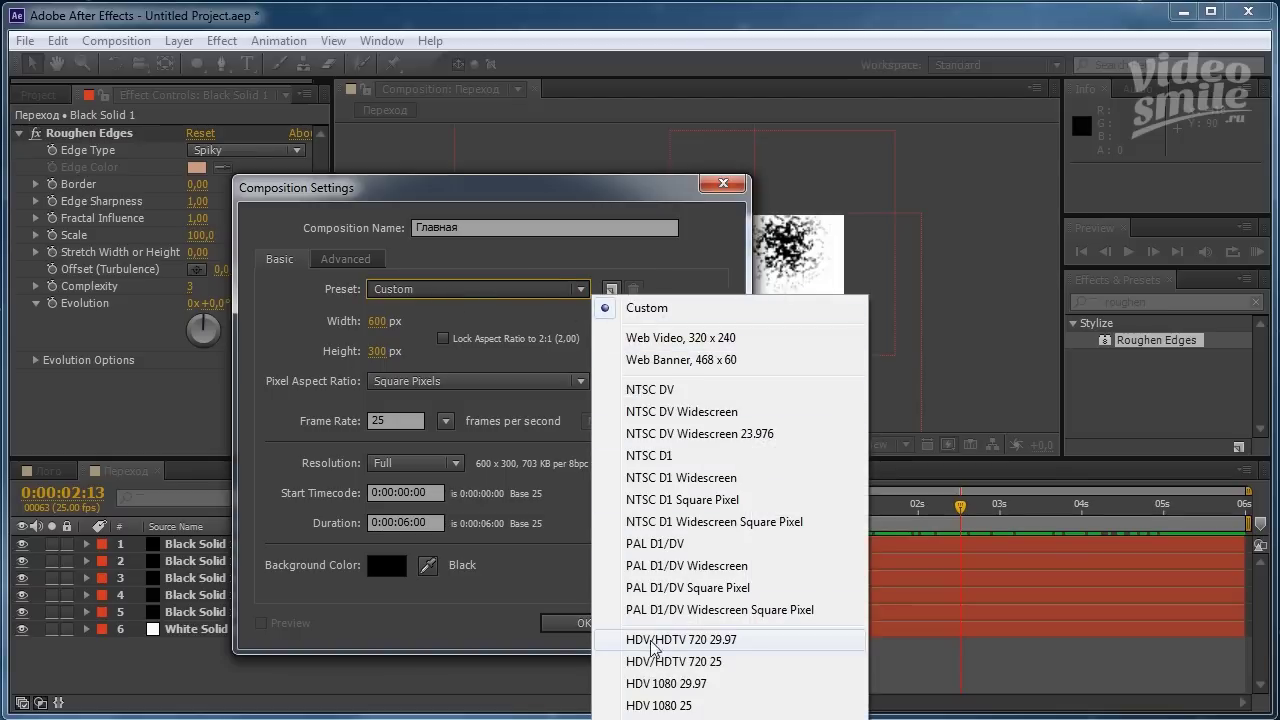
click(719, 665)
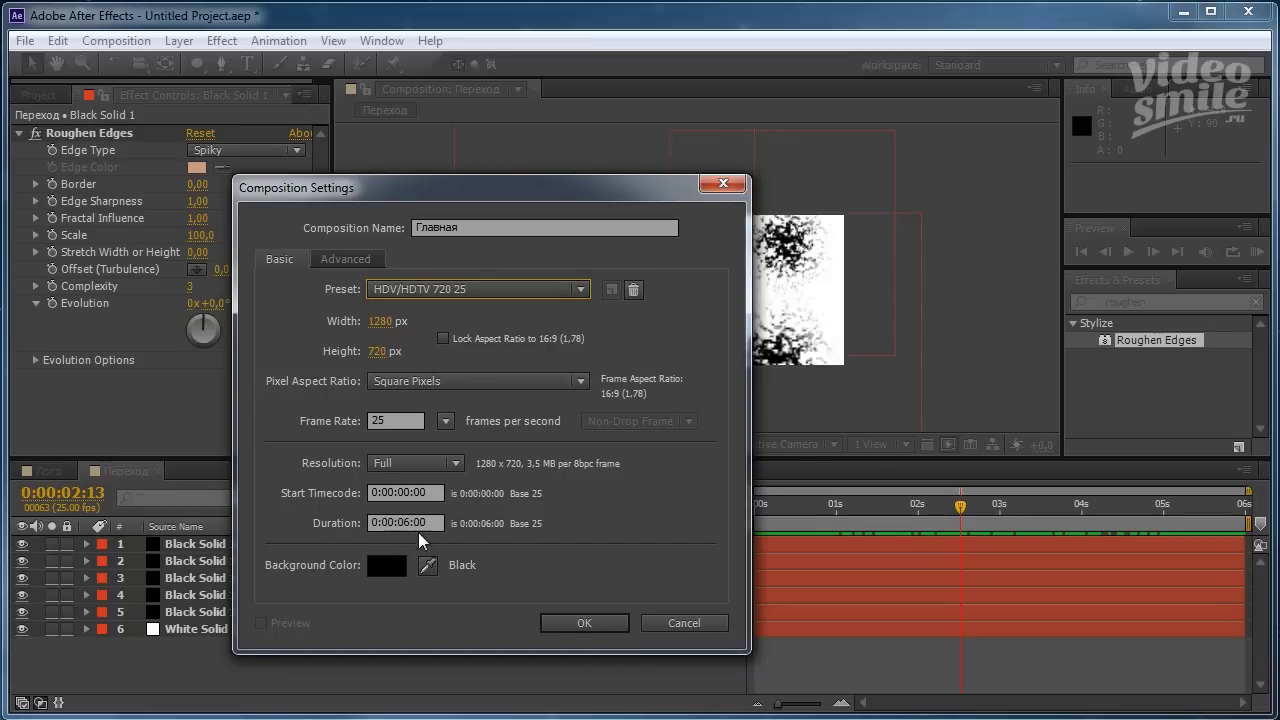
click(586, 622)
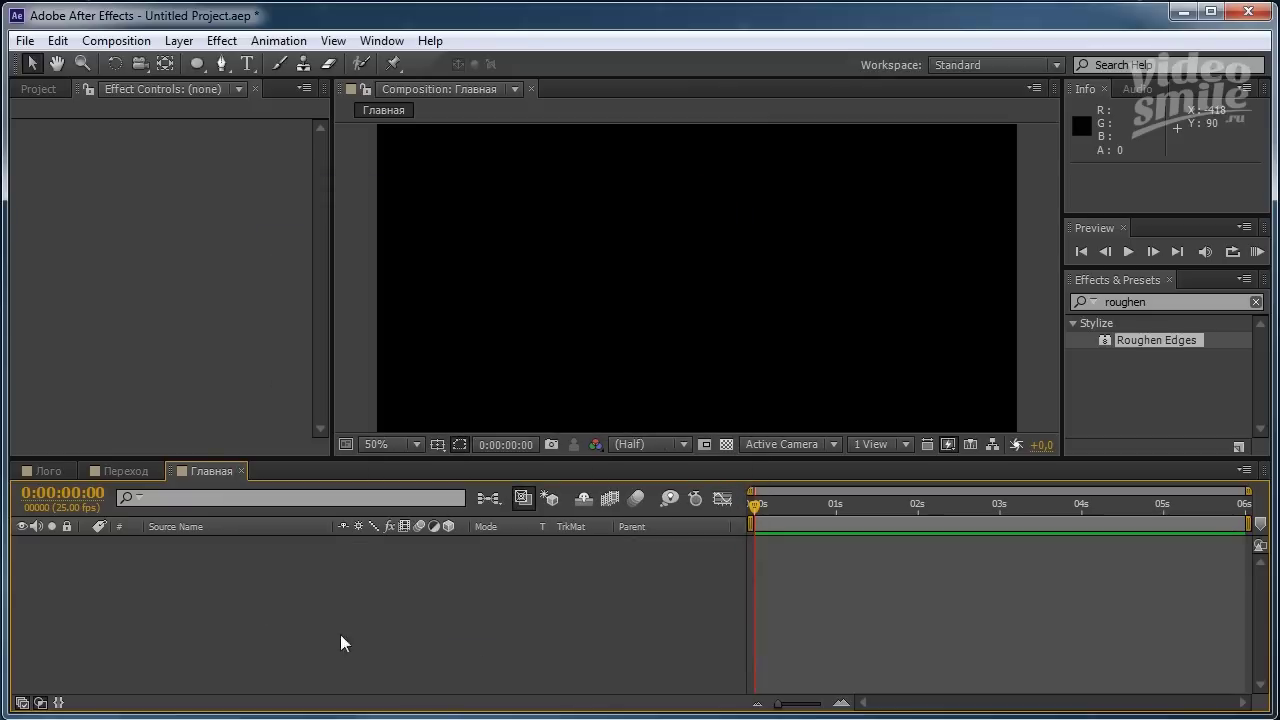
Drag Лого into the Главная timeline, stack Переход above it, and select the Лого layer.
click(42, 94)
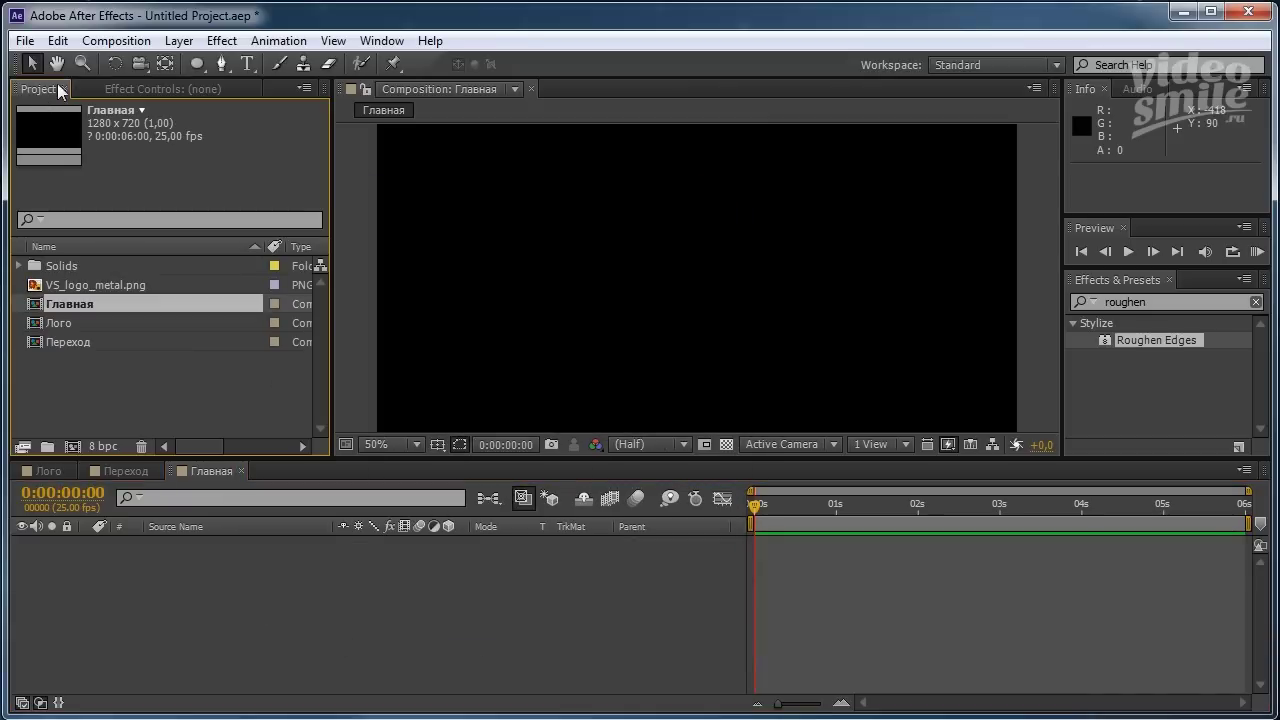
mouse_move(58, 323)
mouse_down()
mouse_move(200, 553)
mouse_move(162, 572)
mouse_up()
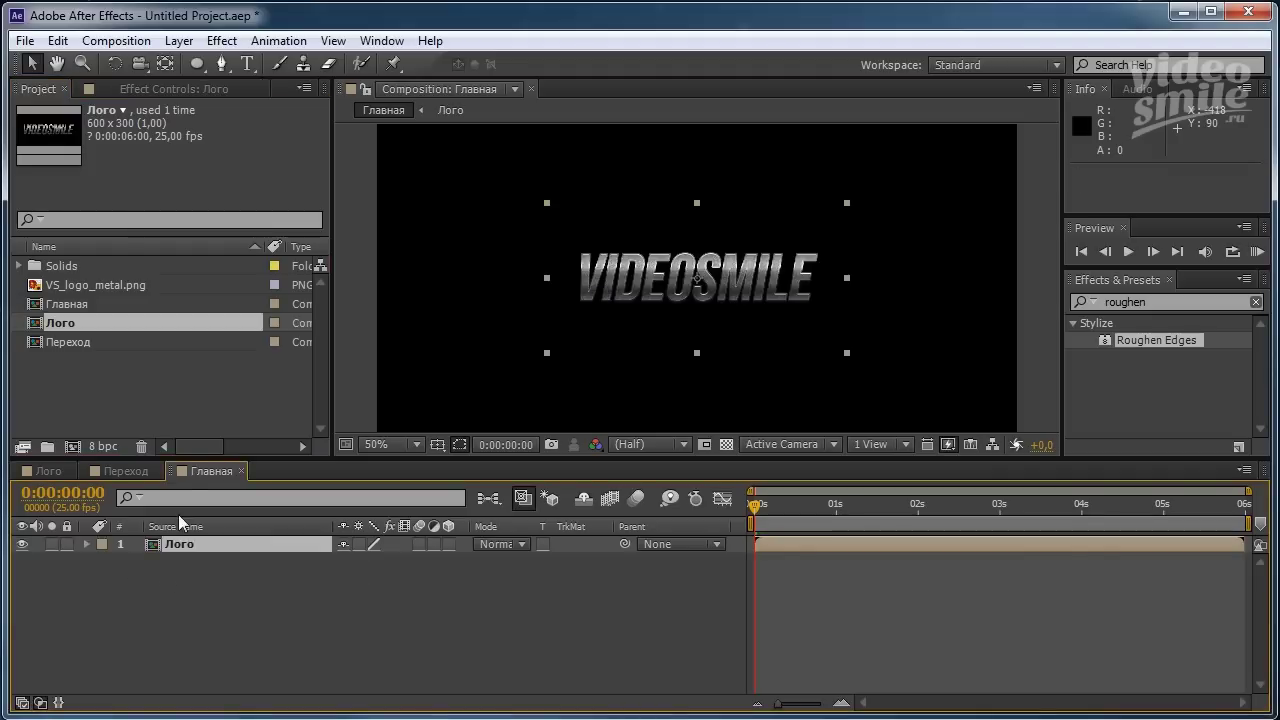
click(70, 345)
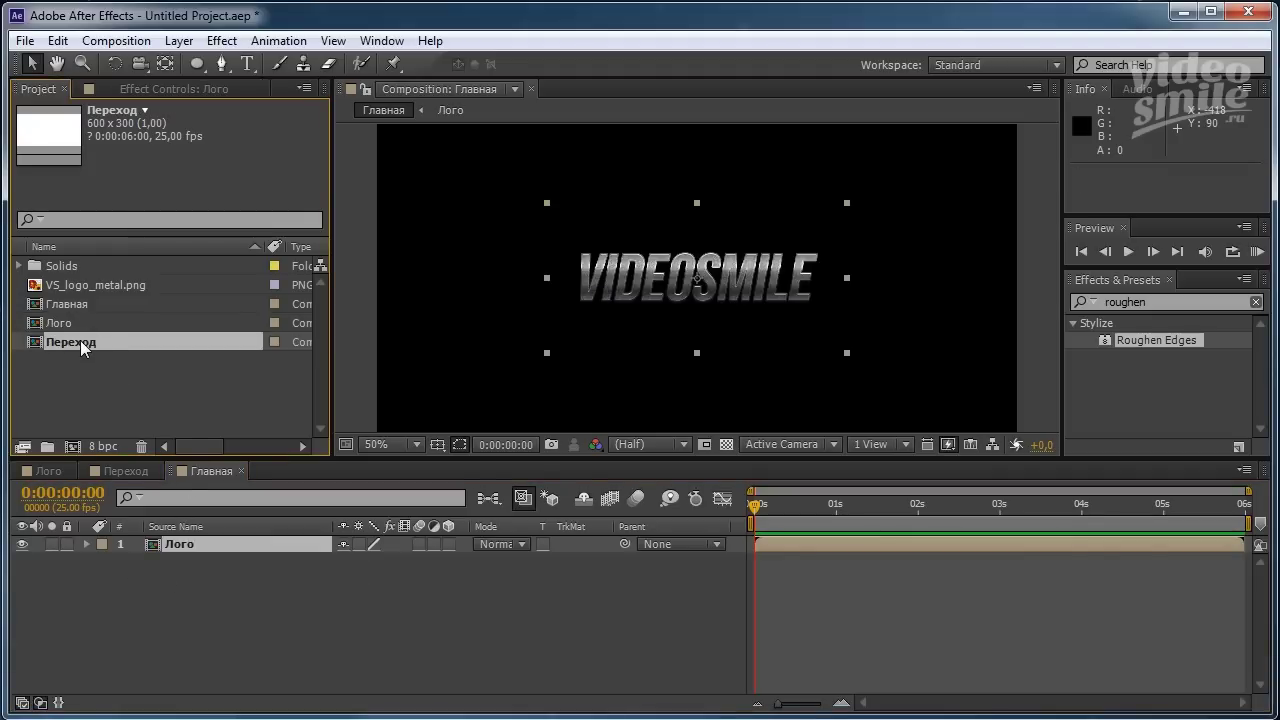
mouse_move(70, 347)
mouse_down()
mouse_move(198, 418)
mouse_move(183, 546)
mouse_up()
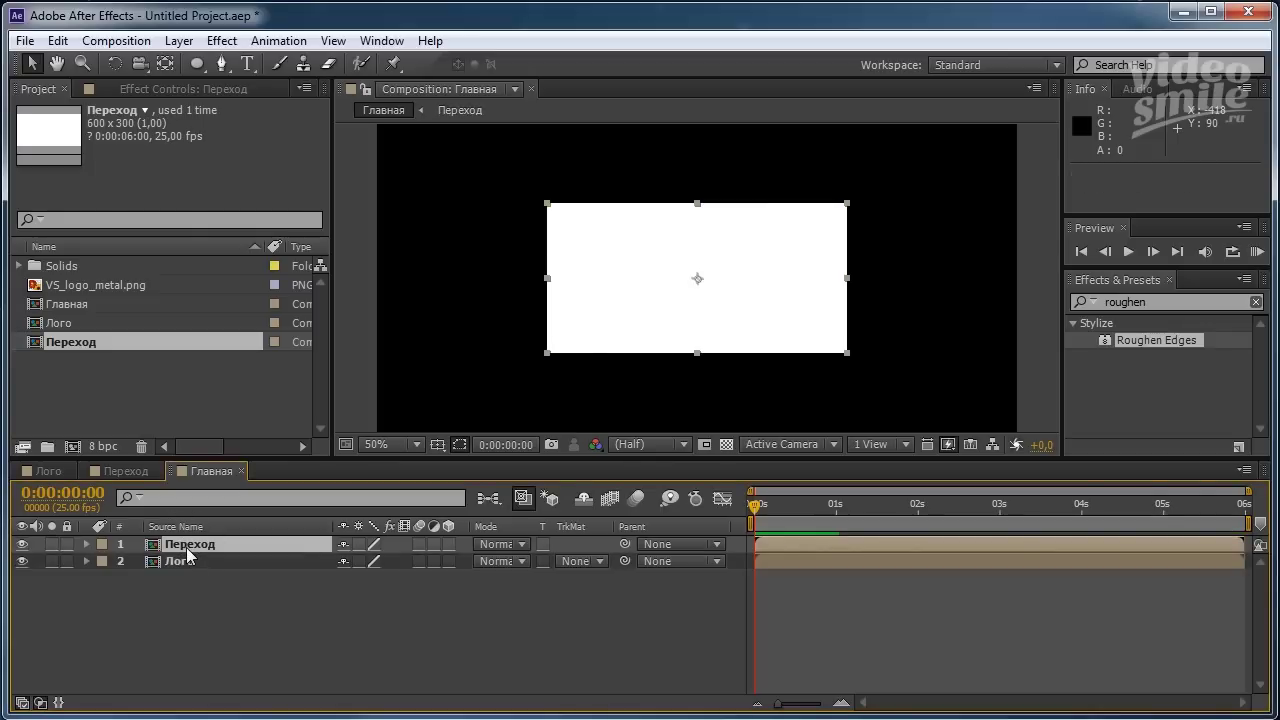
click(190, 563)
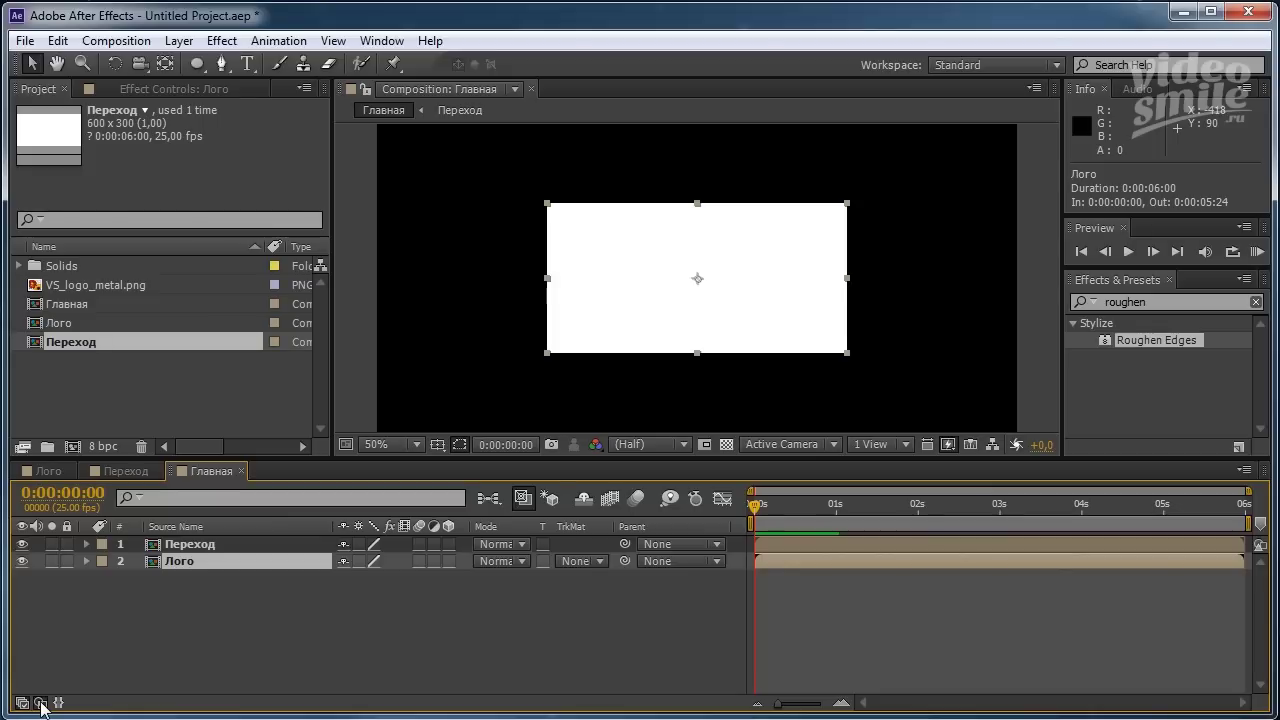
Set Лого's track matte to Luma Matte "Переход".
click(41, 703)
click(41, 703)
click(603, 561)
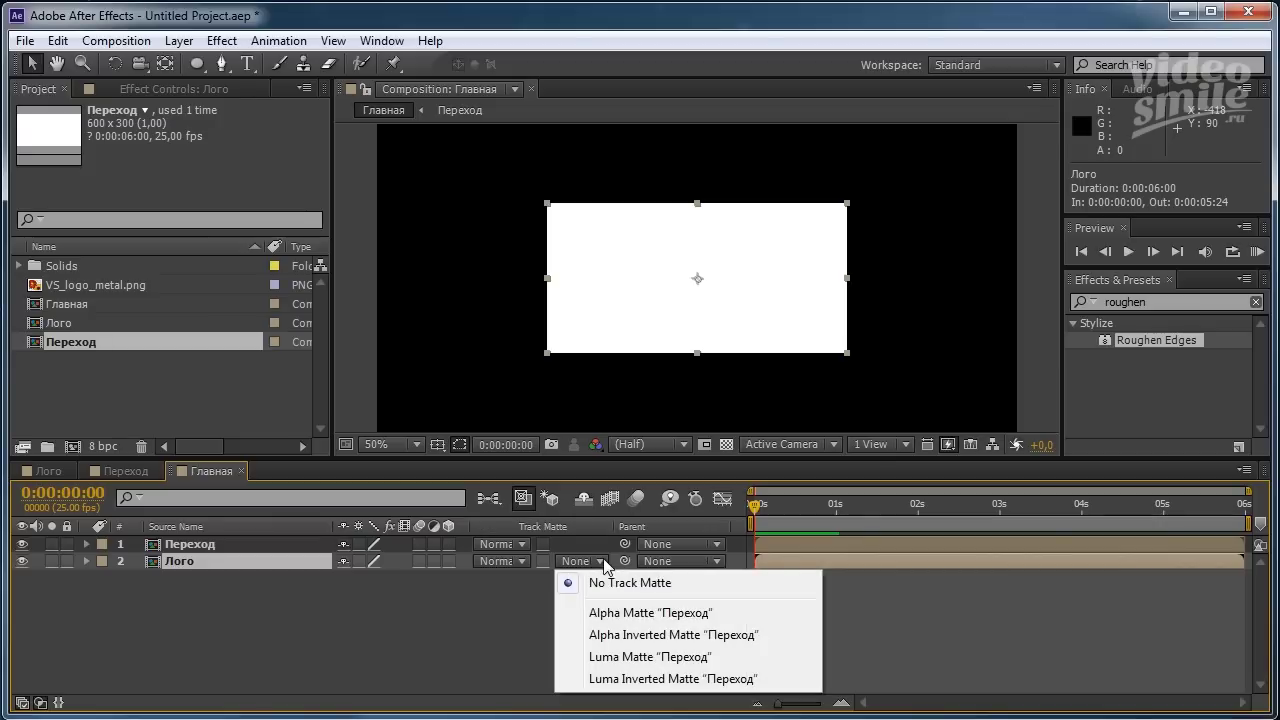
click(640, 657)
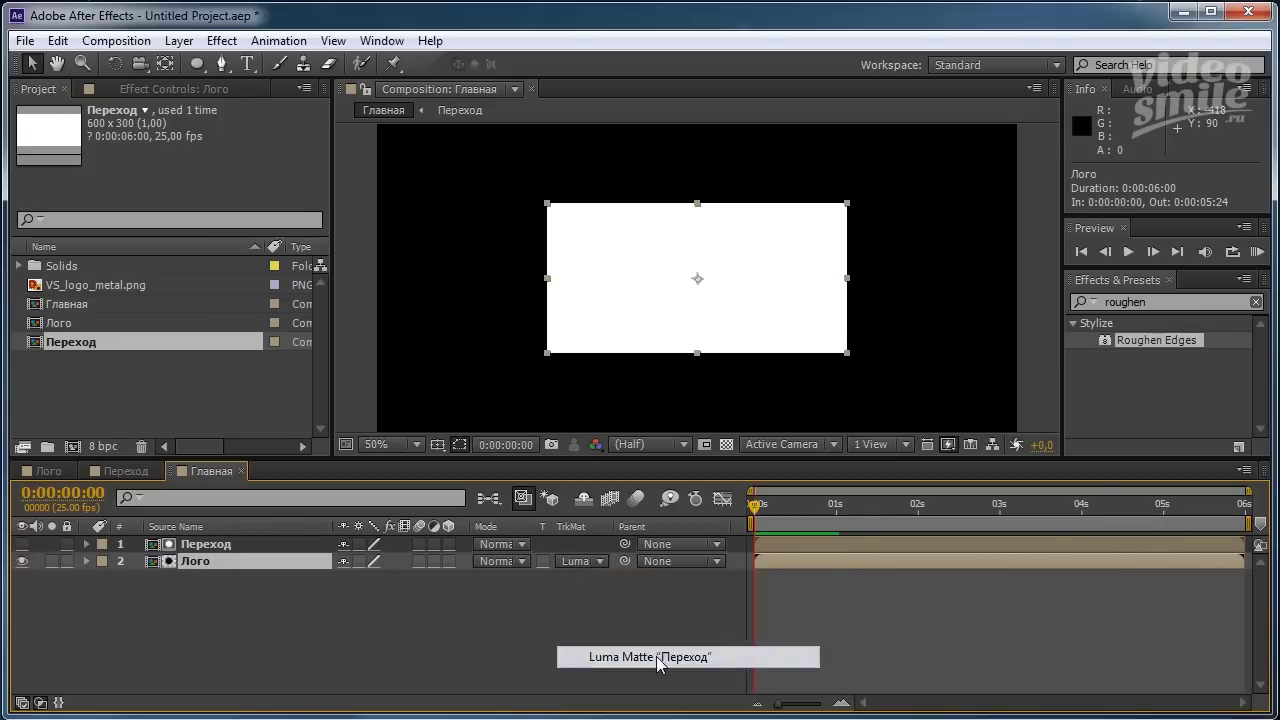
click(380, 623)
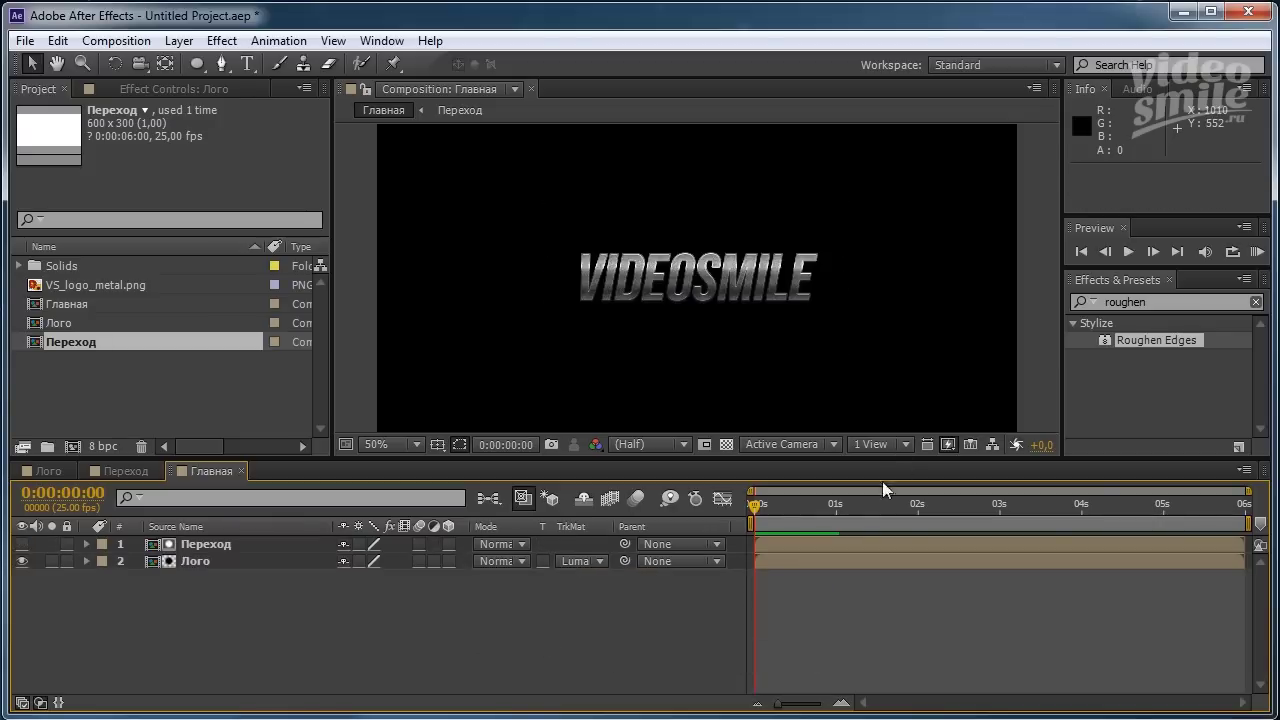
Check the reveal over the transparency grid at 100%, then open the Переход composition.
click(724, 445)
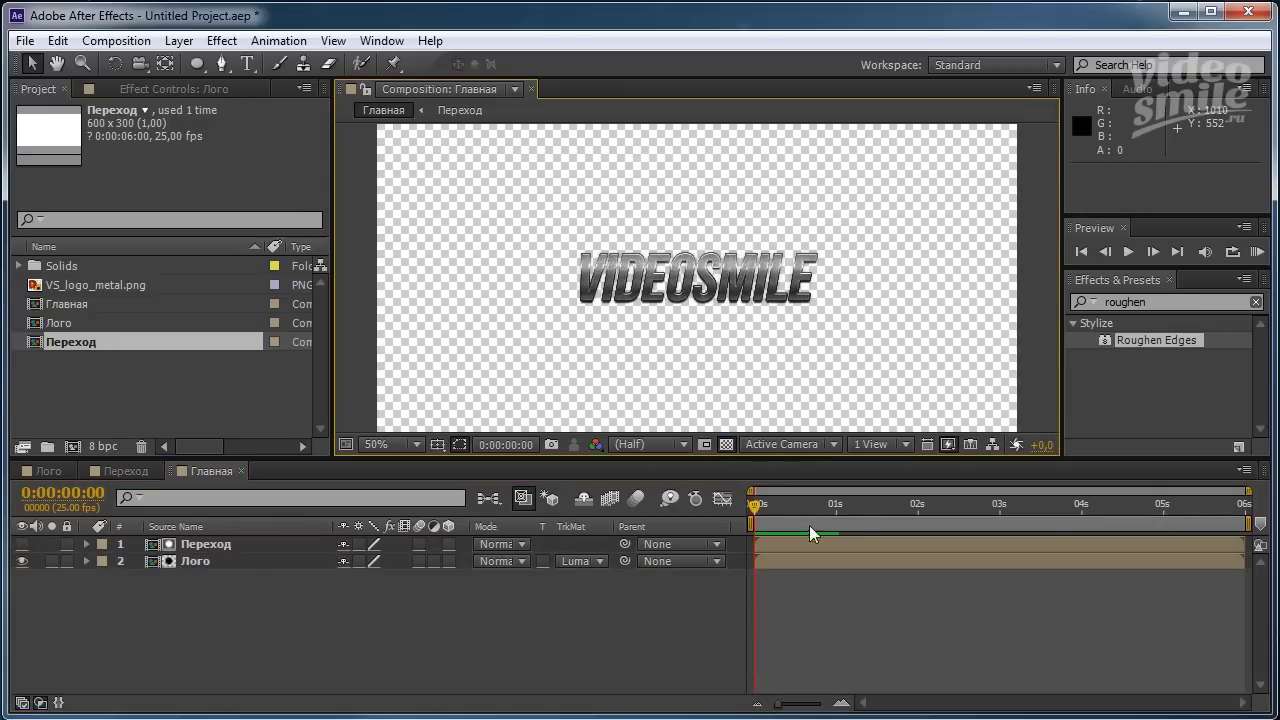
mouse_move(754, 503)
mouse_down()
mouse_move(1041, 539)
mouse_move(847, 558)
mouse_move(1100, 550)
mouse_move(941, 569)
mouse_move(1021, 568)
mouse_move(971, 570)
mouse_up()
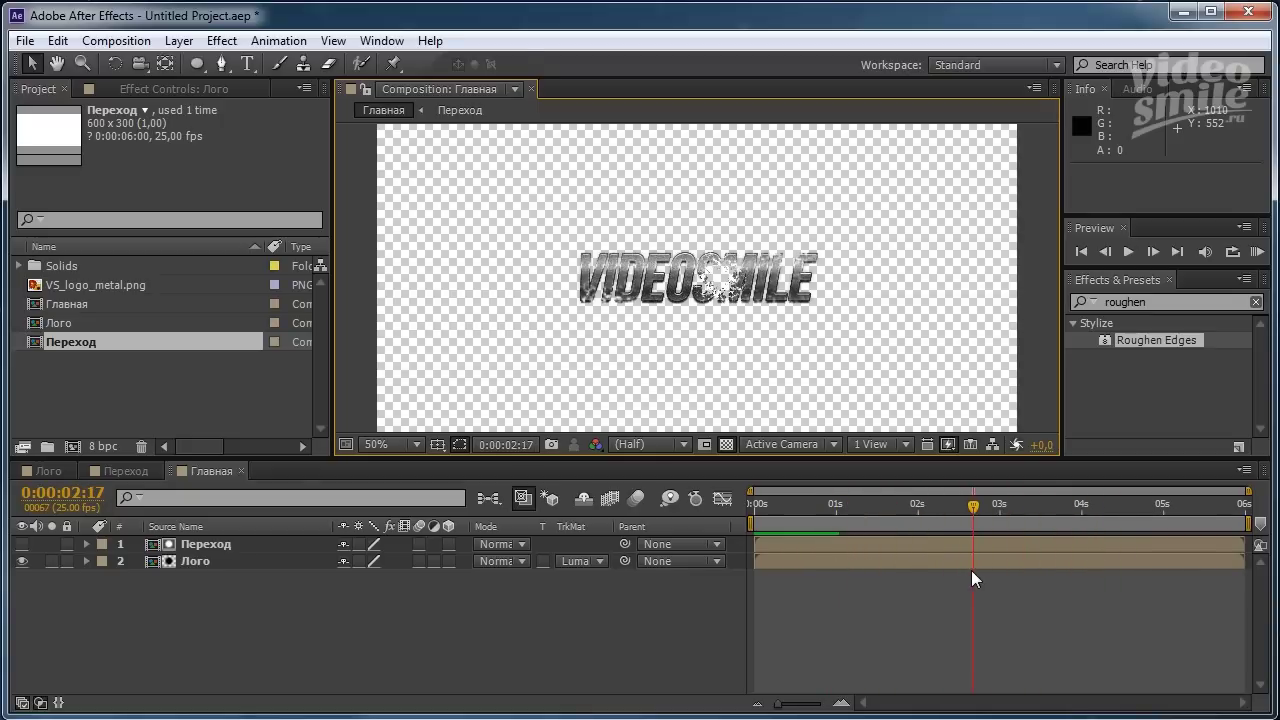
click(247, 567)
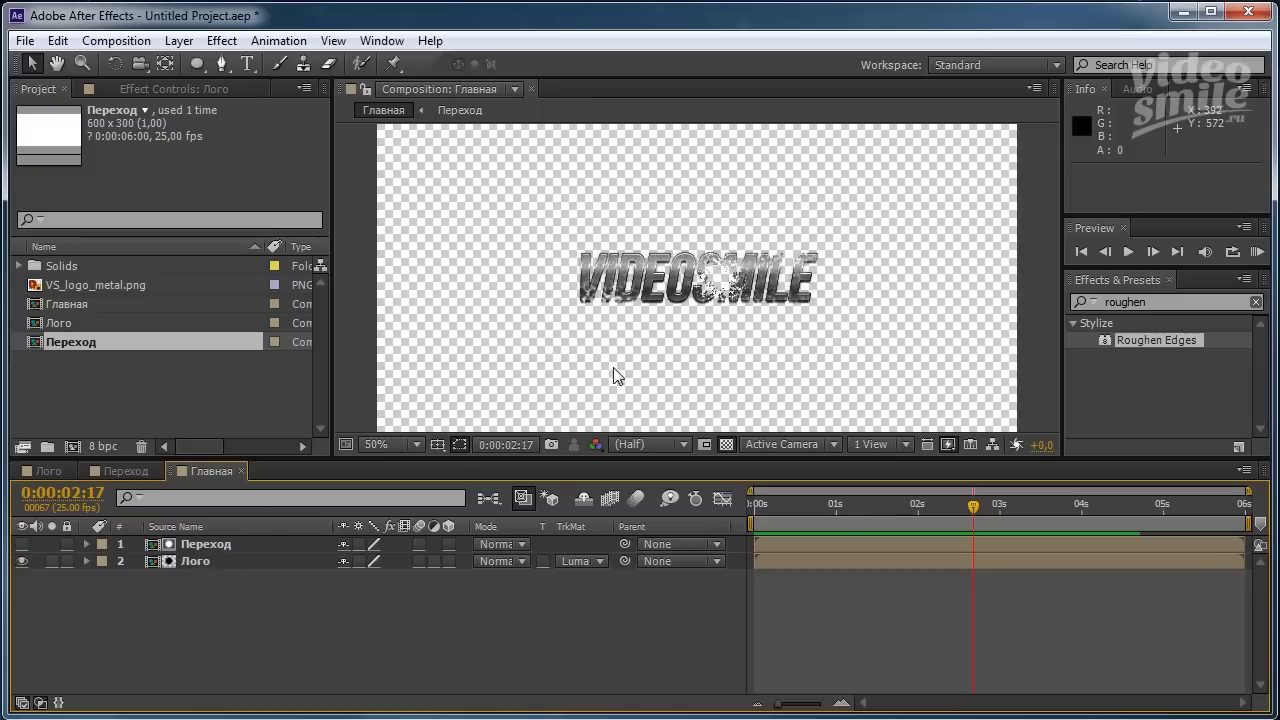
key(slash)
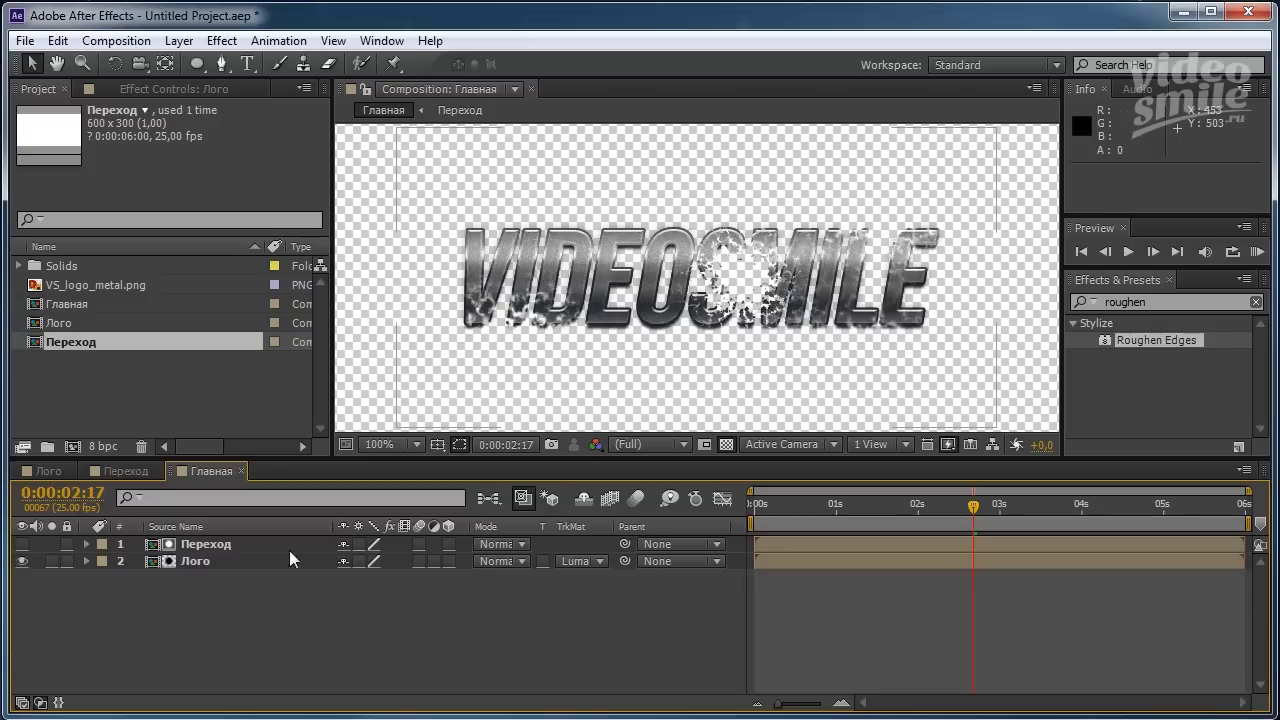
double_click(203, 546)
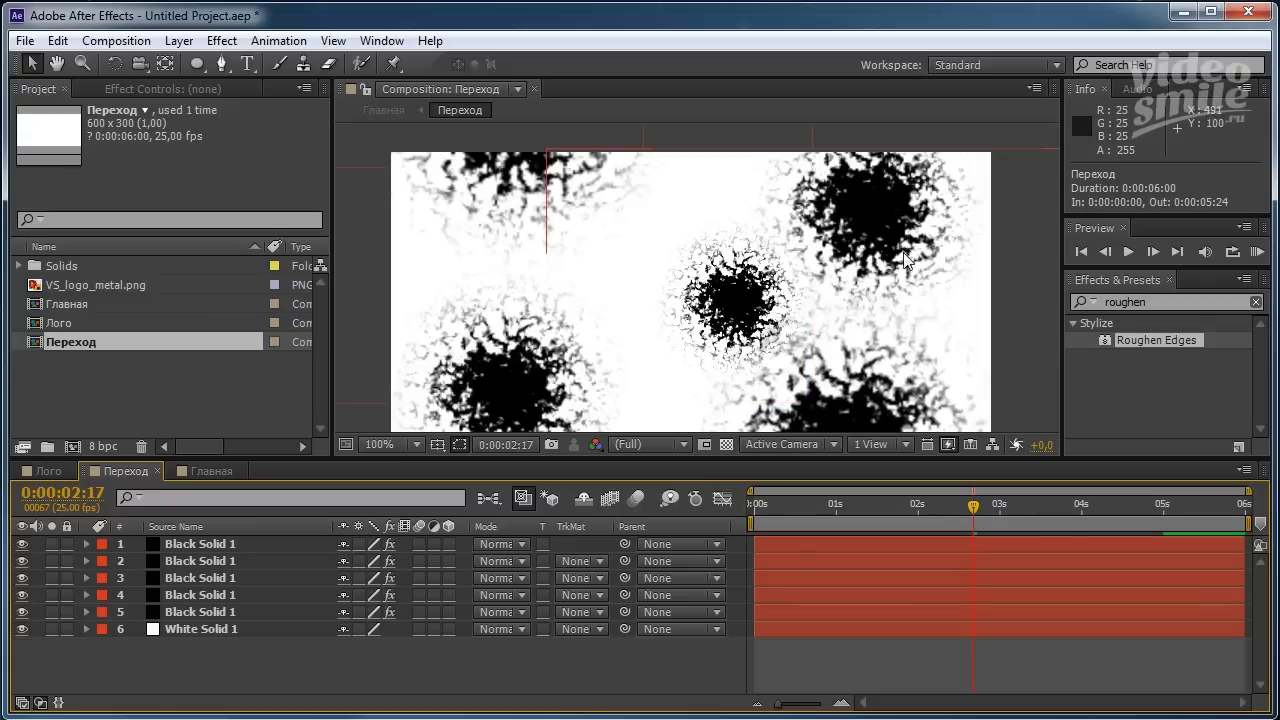
Switch back to Главная to see the VIDEOSMILE logo partly revealed through the blots.
click(203, 473)
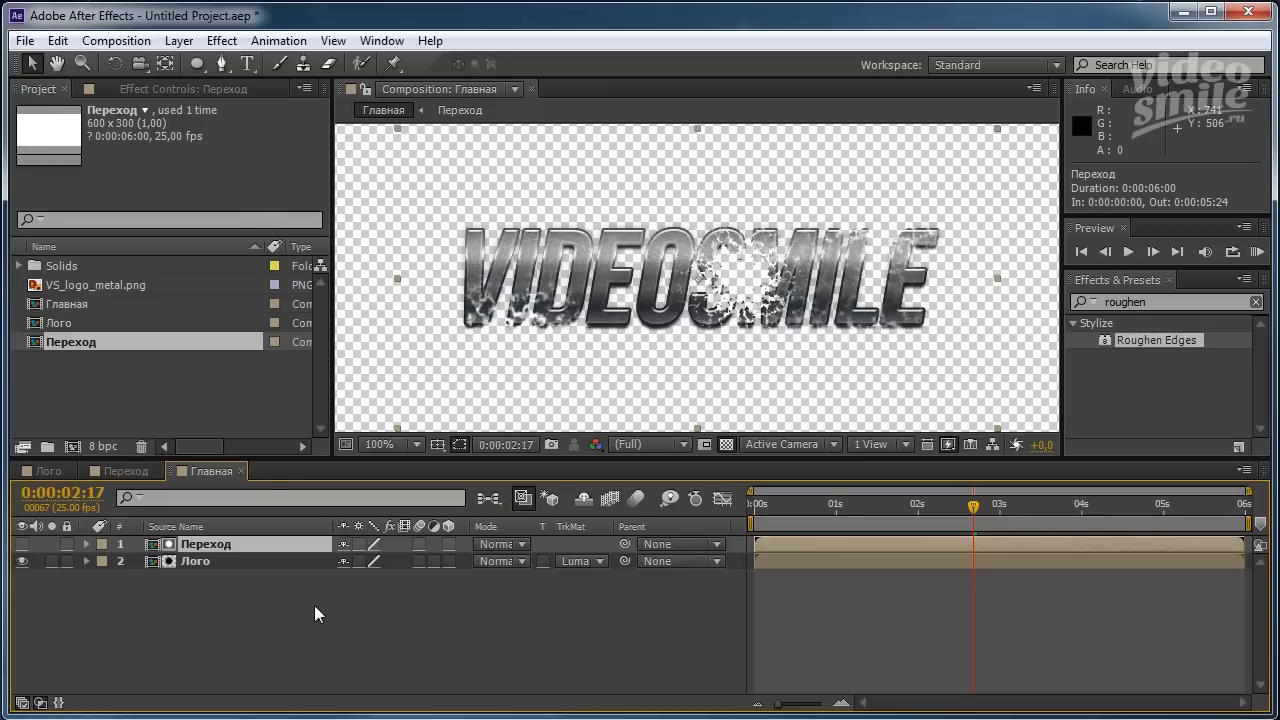
Create composition Источник at 600×300 px, 25 fps, six seconds.
click(118, 41)
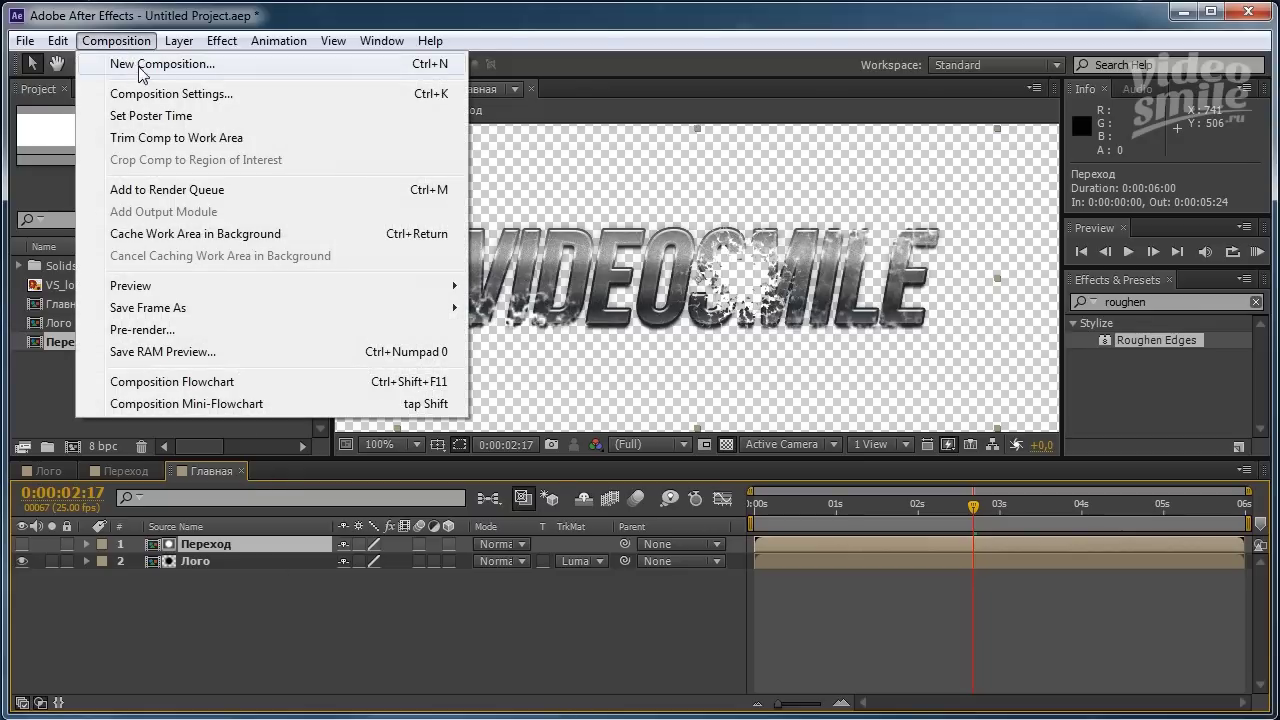
click(135, 63)
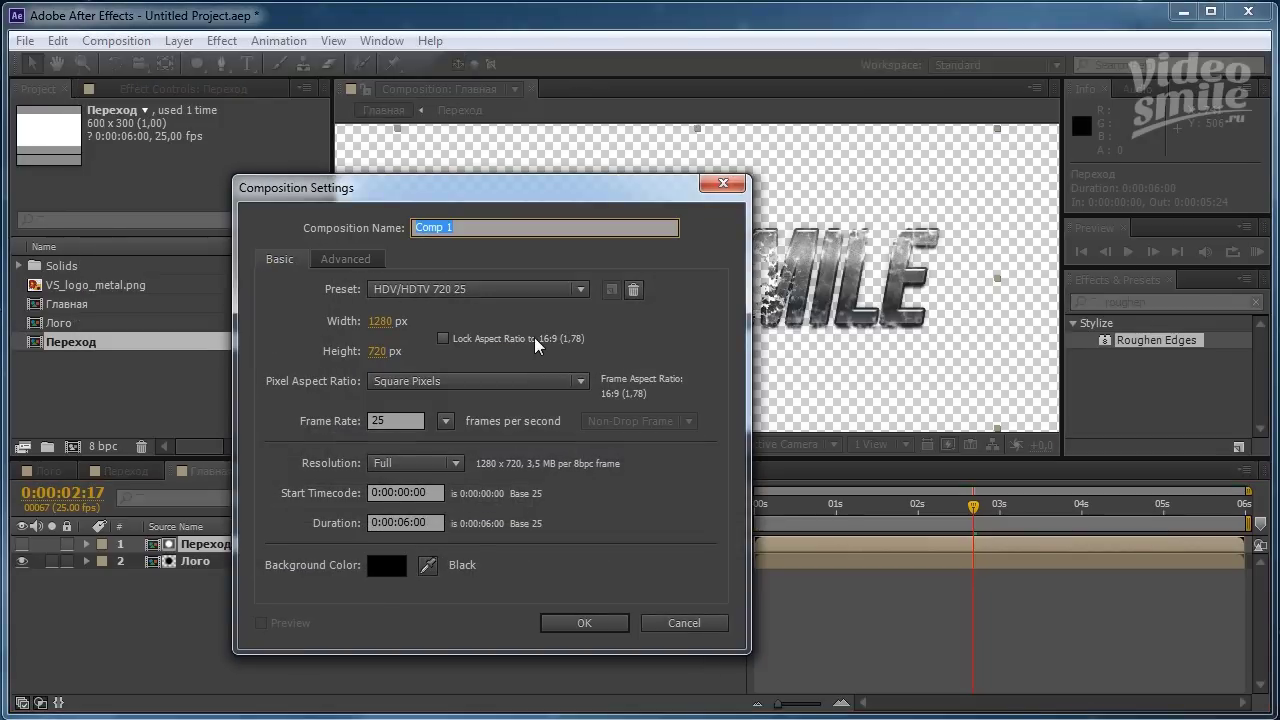
text(Источн)
text(ик)
click(381, 322)
text(600)
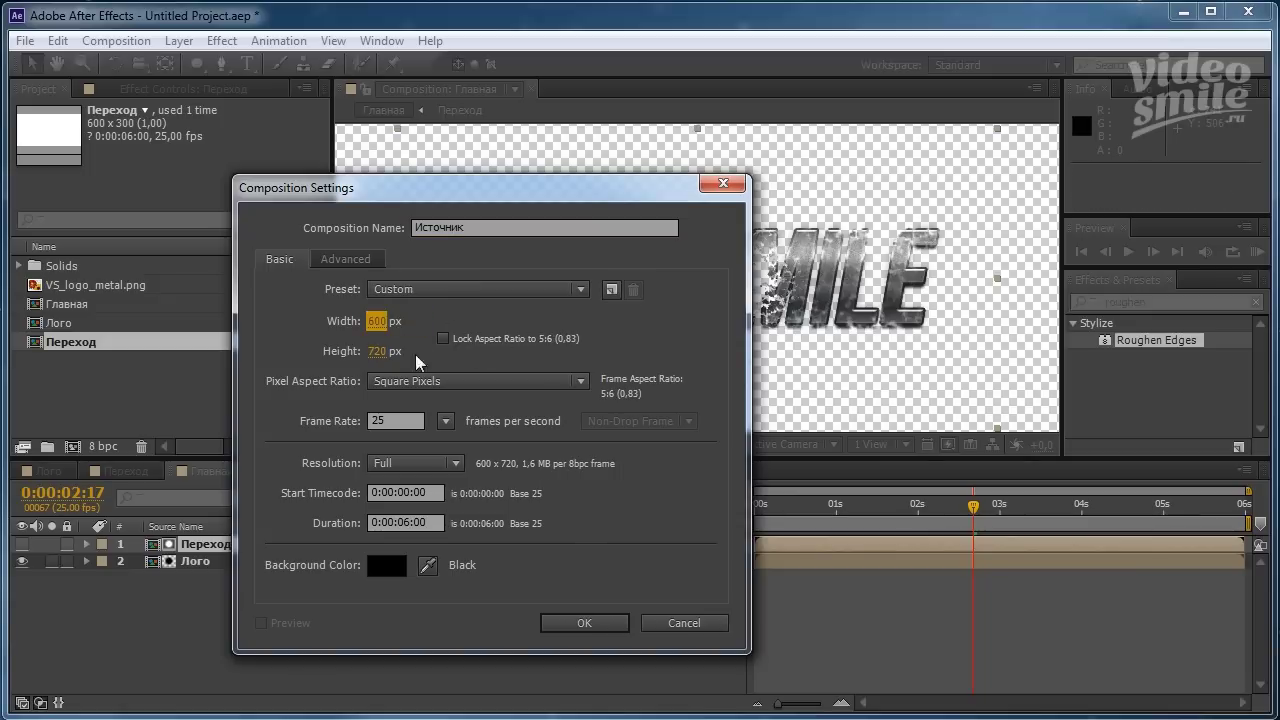
click(378, 351)
text(300)
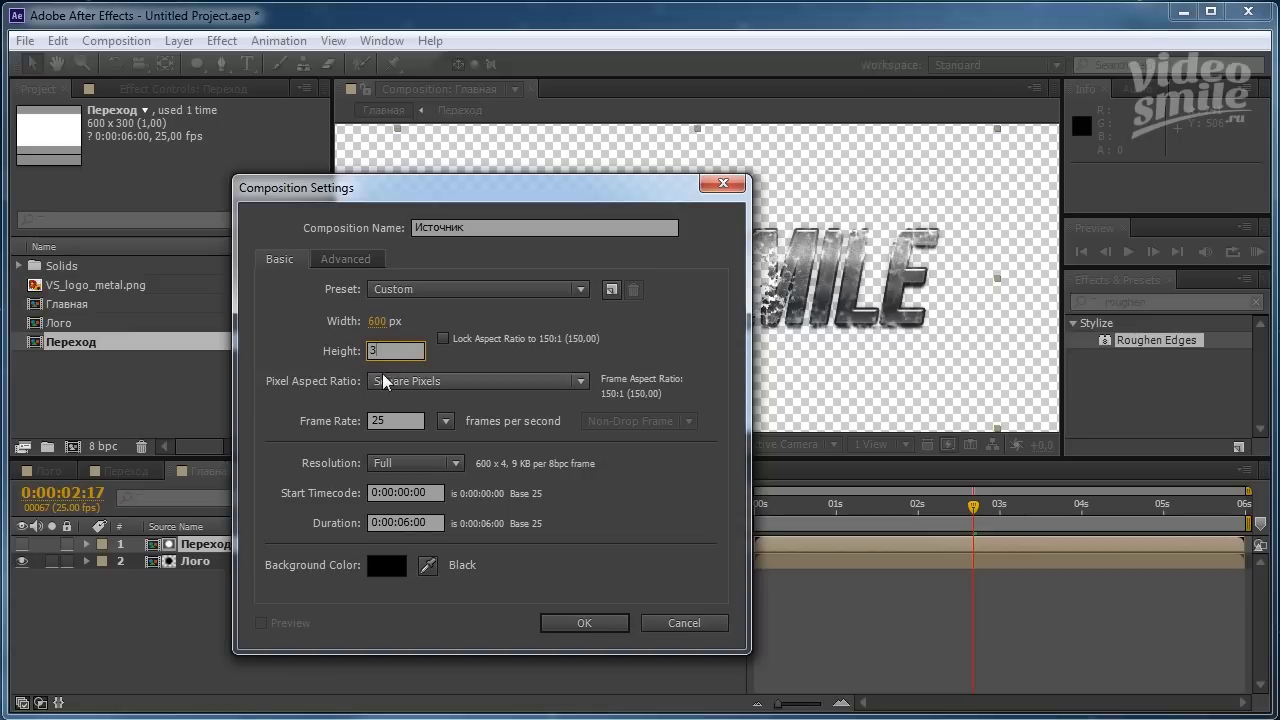
click(445, 361)
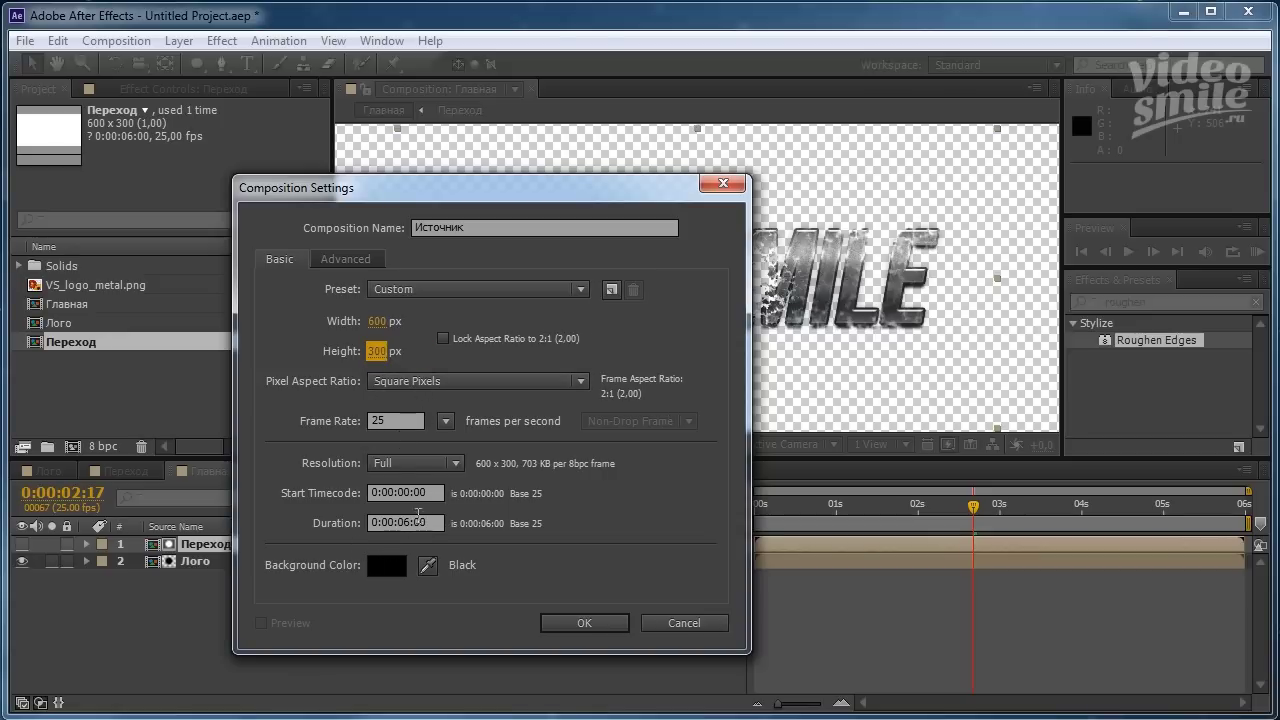
click(578, 623)
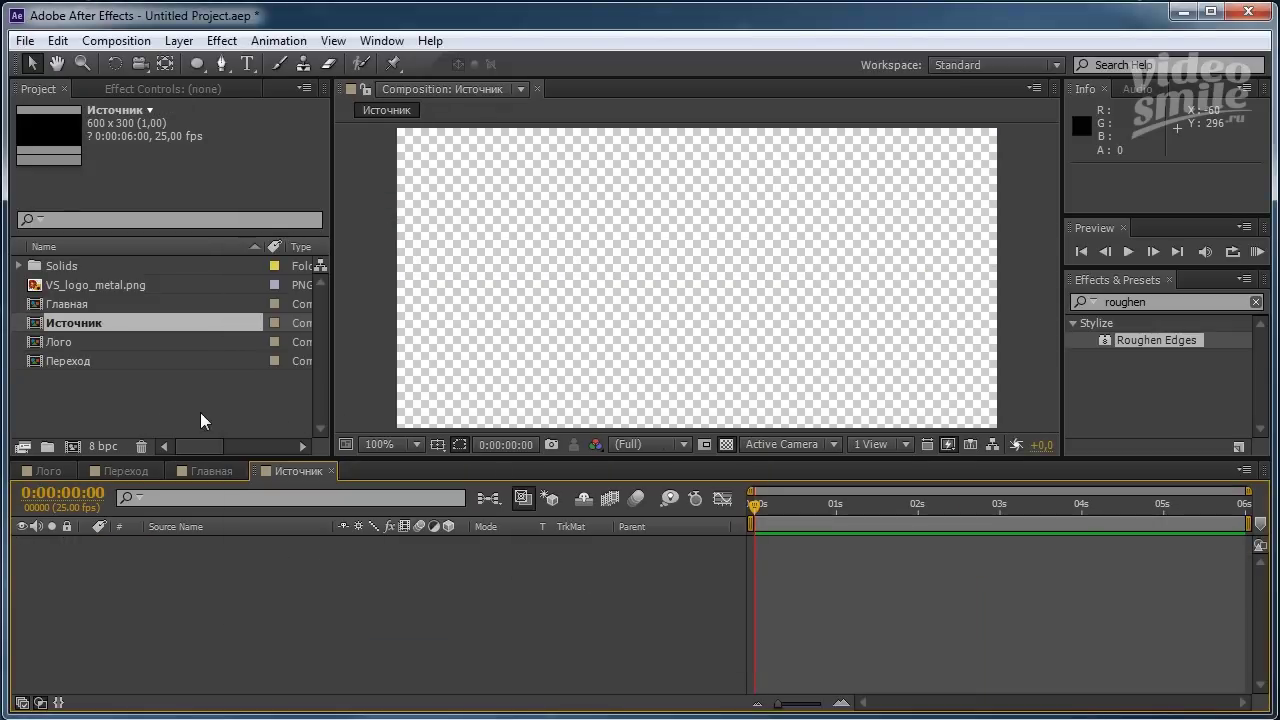
Add Лого to Источник, duplicate Переход as Переход 2, and stack it above Лого.
click(62, 343)
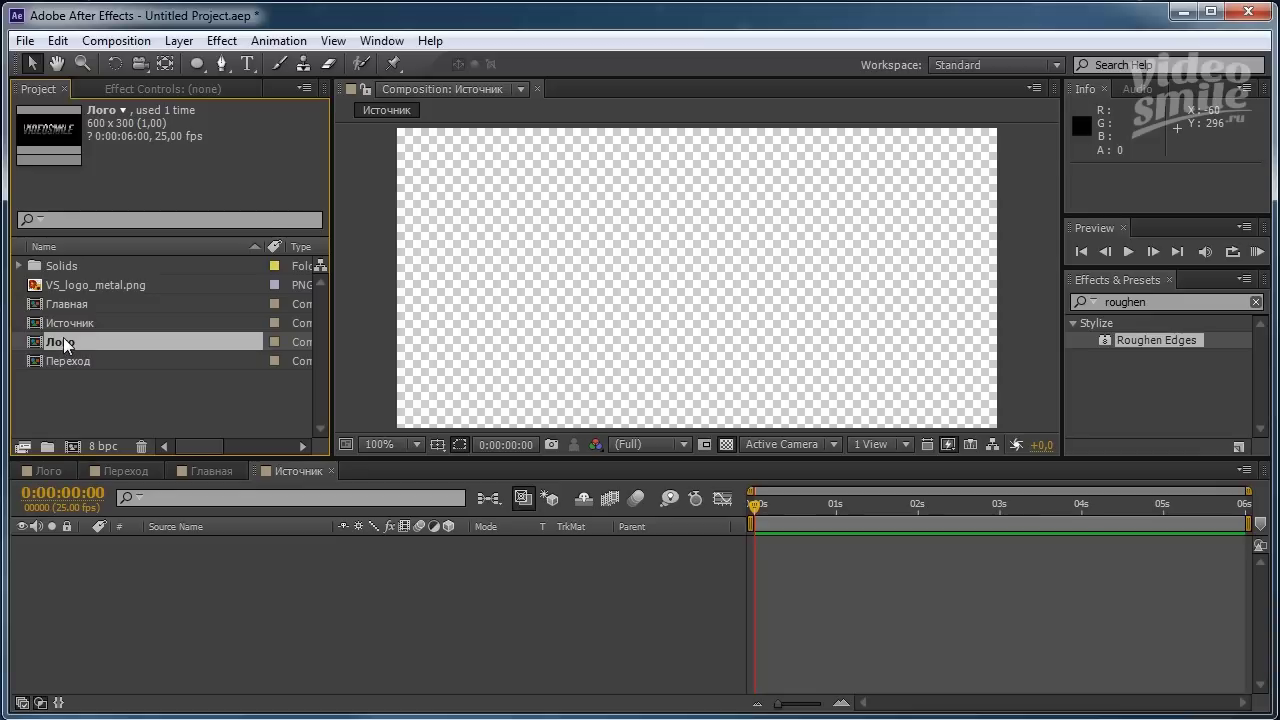
drag(65, 342, 188, 584)
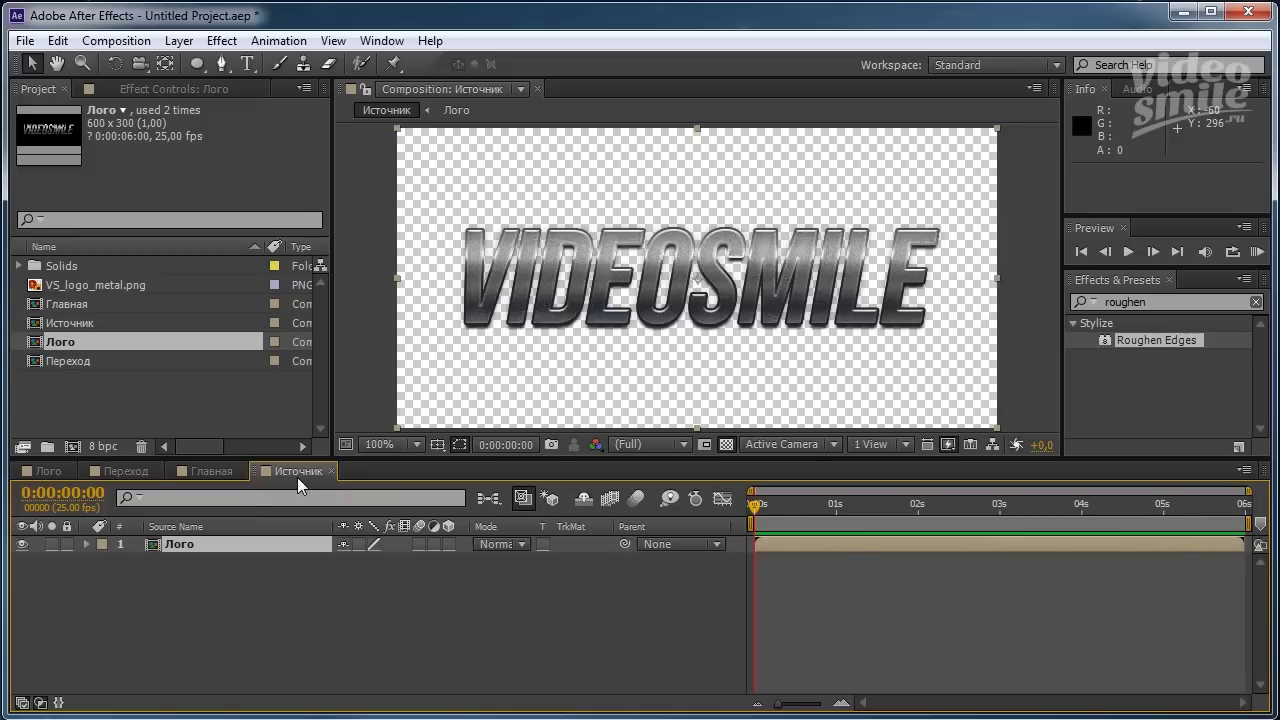
click(66, 362)
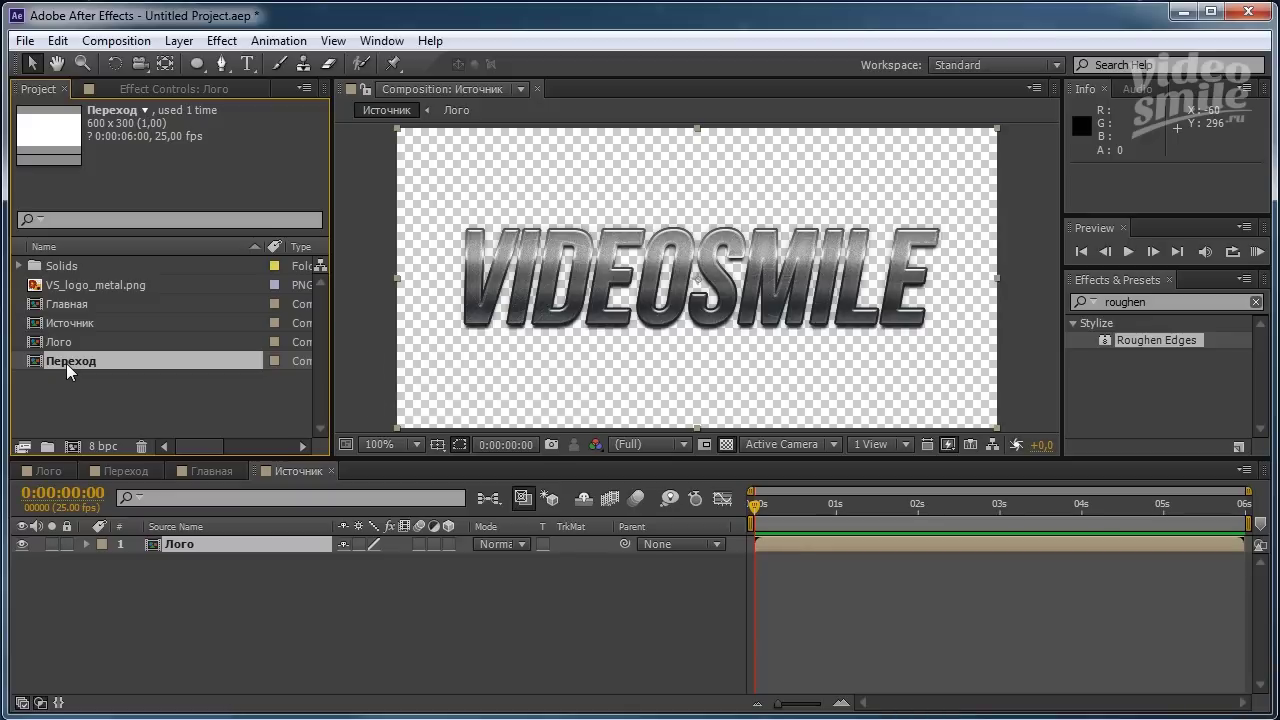
key(ctrl+d)
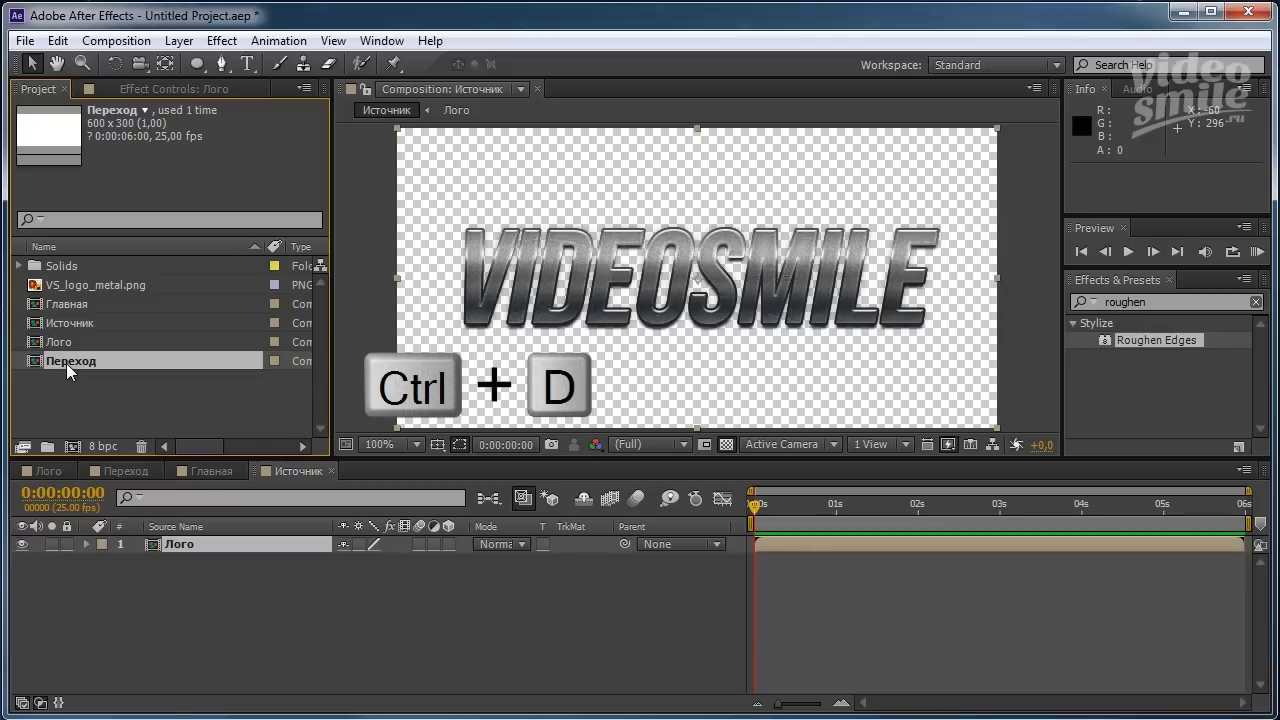
key(ctrl+d)
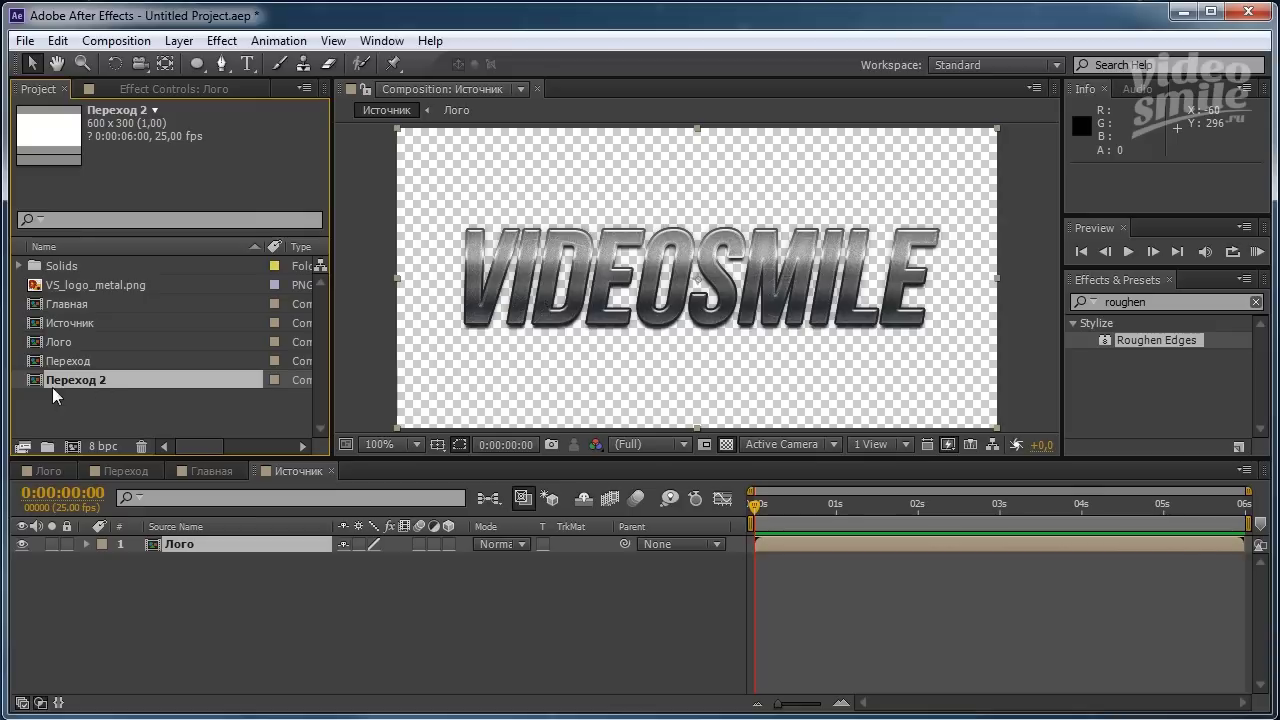
drag(70, 377, 204, 537)
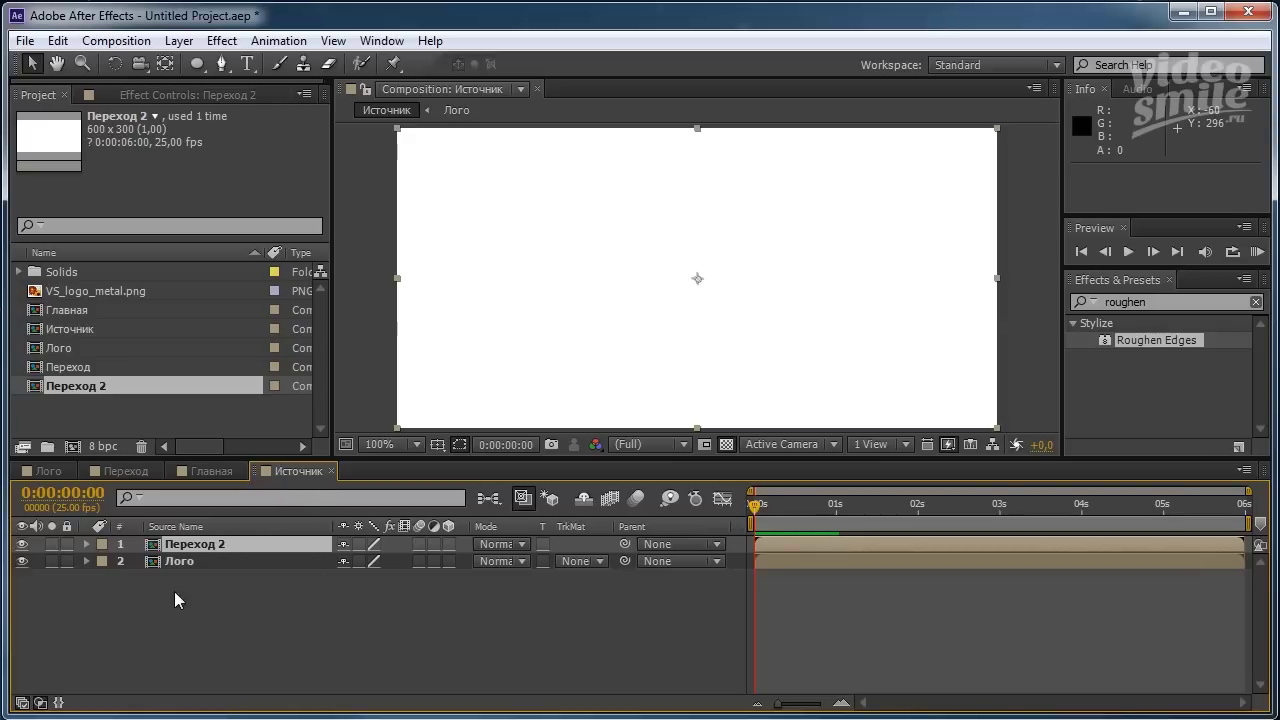
click(191, 562)
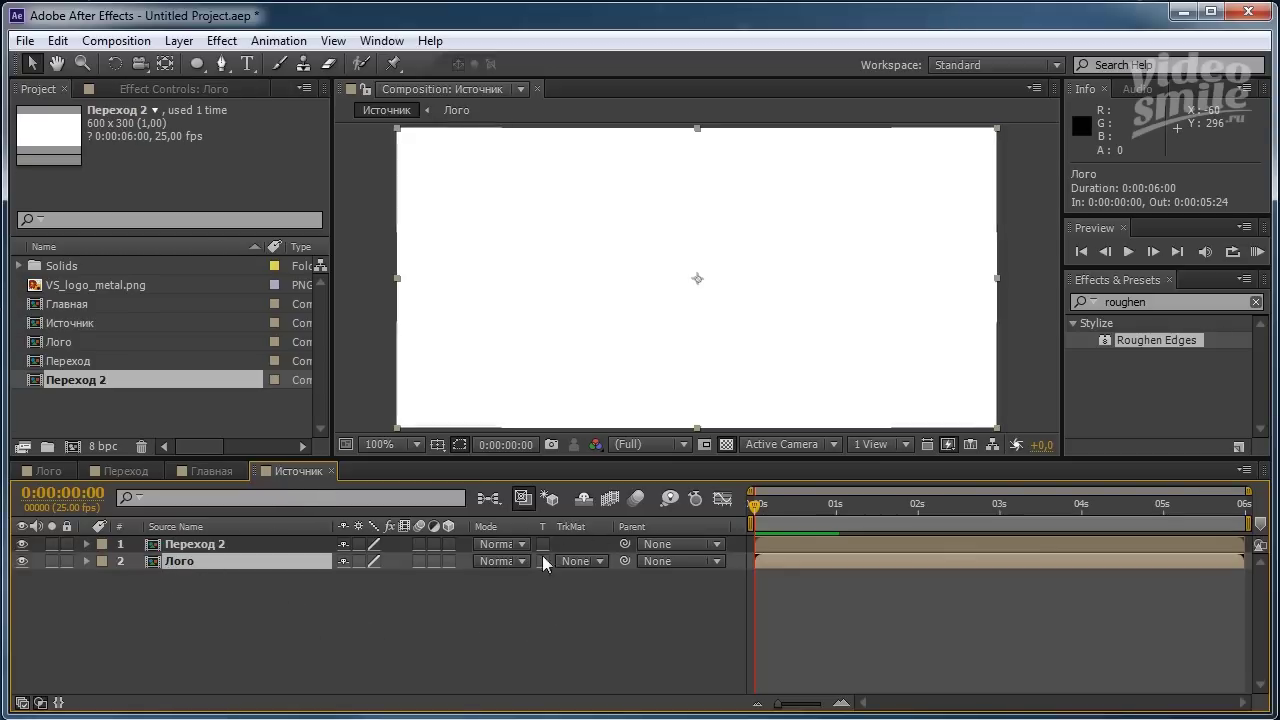
click(600, 560)
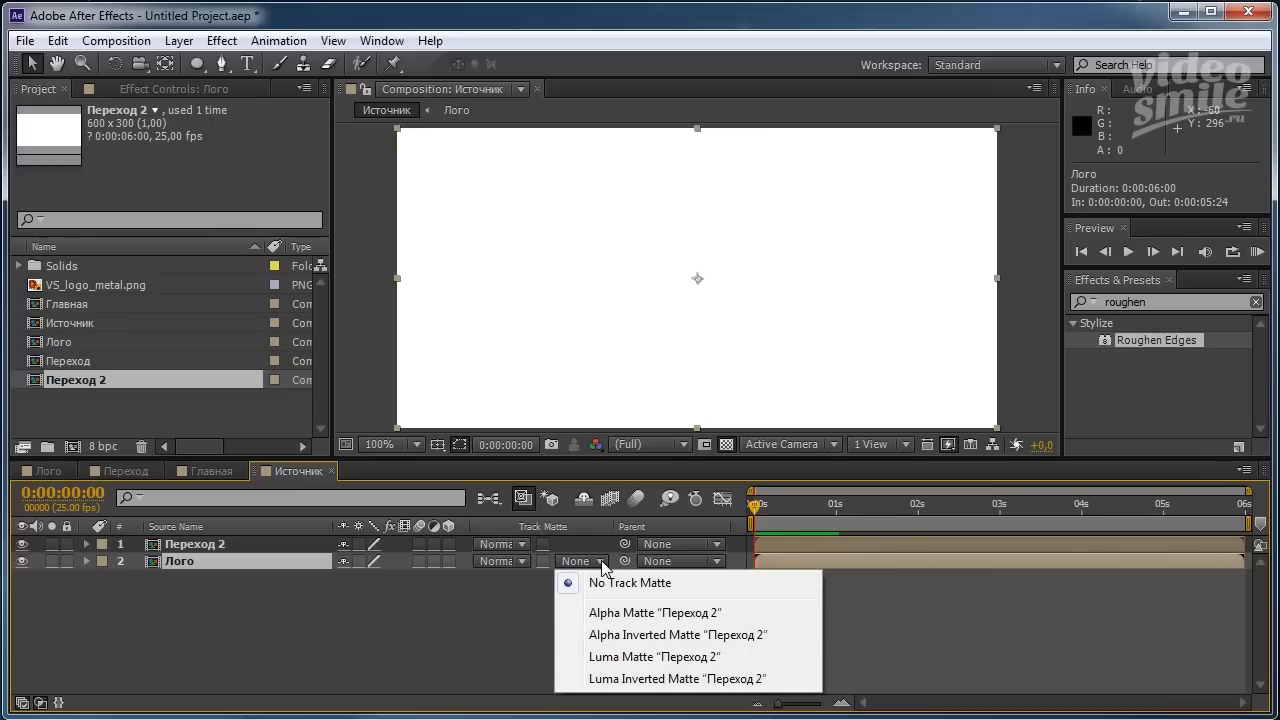
Set Лого's track matte to Luma Matte 'Переход 2', preview the dissolve, and select Переход 2.
click(640, 657)
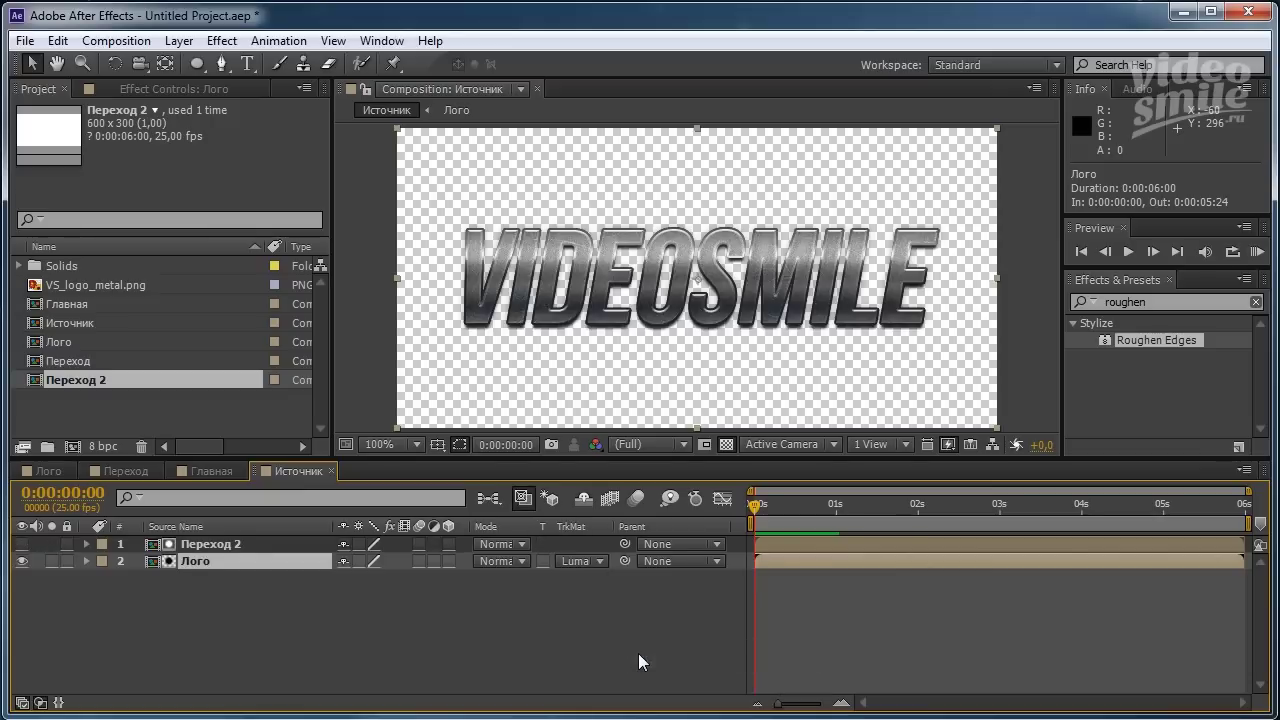
drag(755, 508, 753, 538)
click(199, 543)
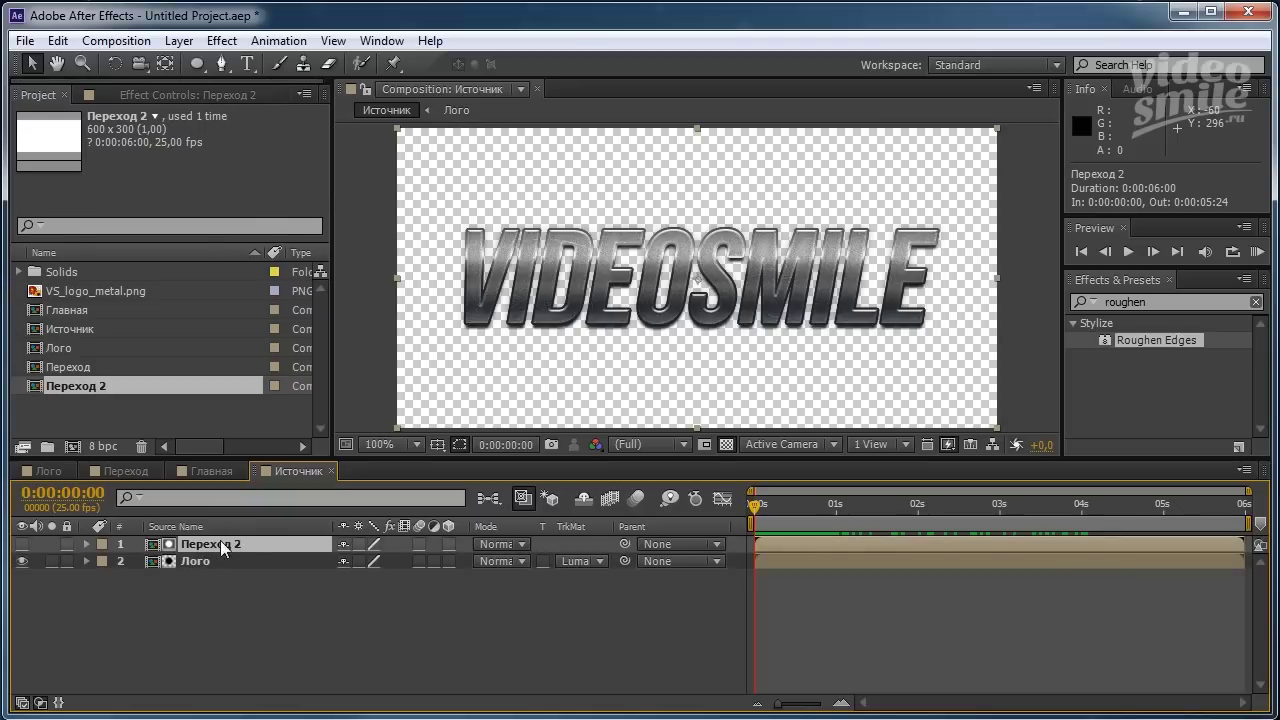
Open the Переход 2 composition and add a new adjustment layer to it.
double_click(221, 544)
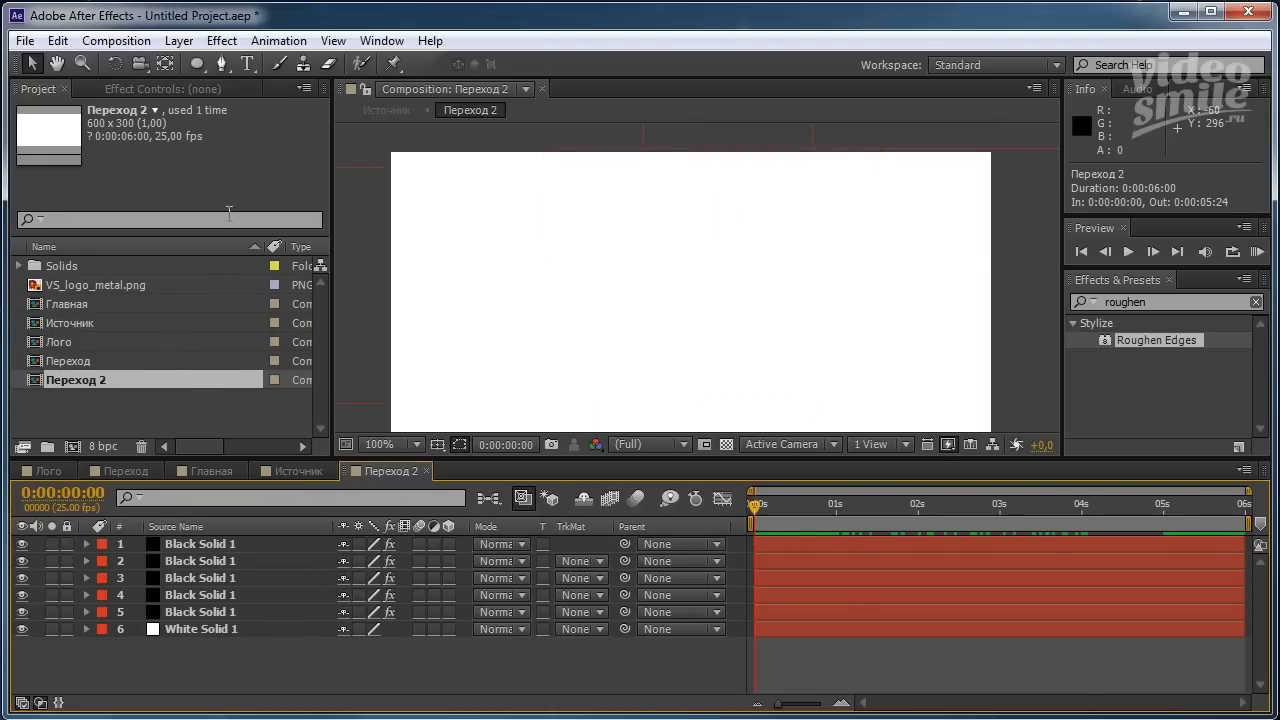
click(199, 66)
click(180, 41)
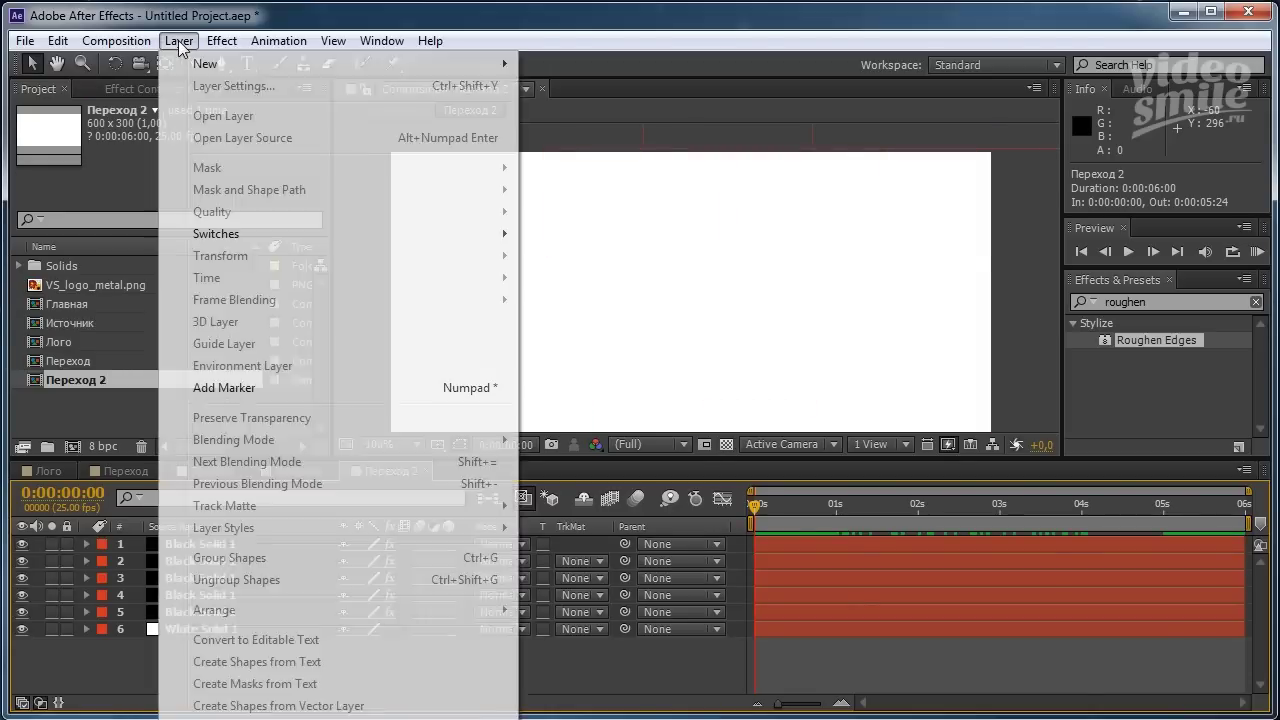
mouse_move(200, 64)
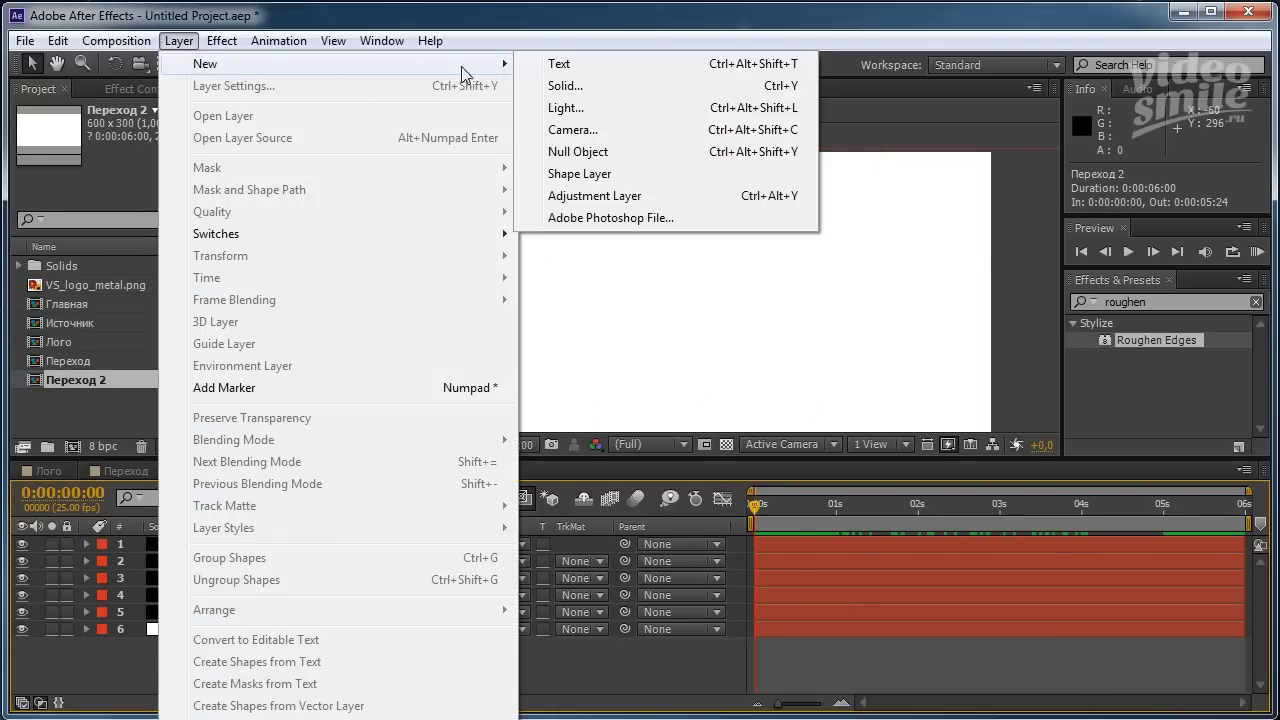
click(594, 196)
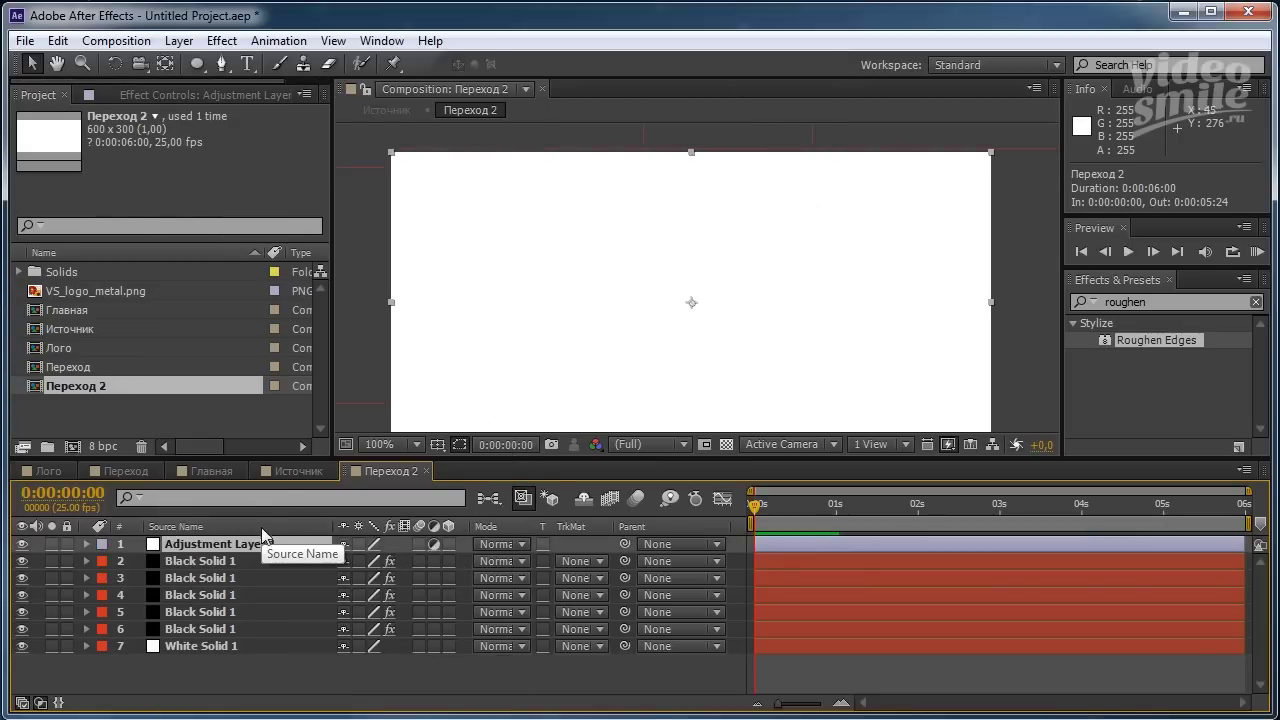
Apply the Channel > Invert effect to Adjustment Layer 1 so the blobs turn white on black.
drag(857, 512, 962, 540)
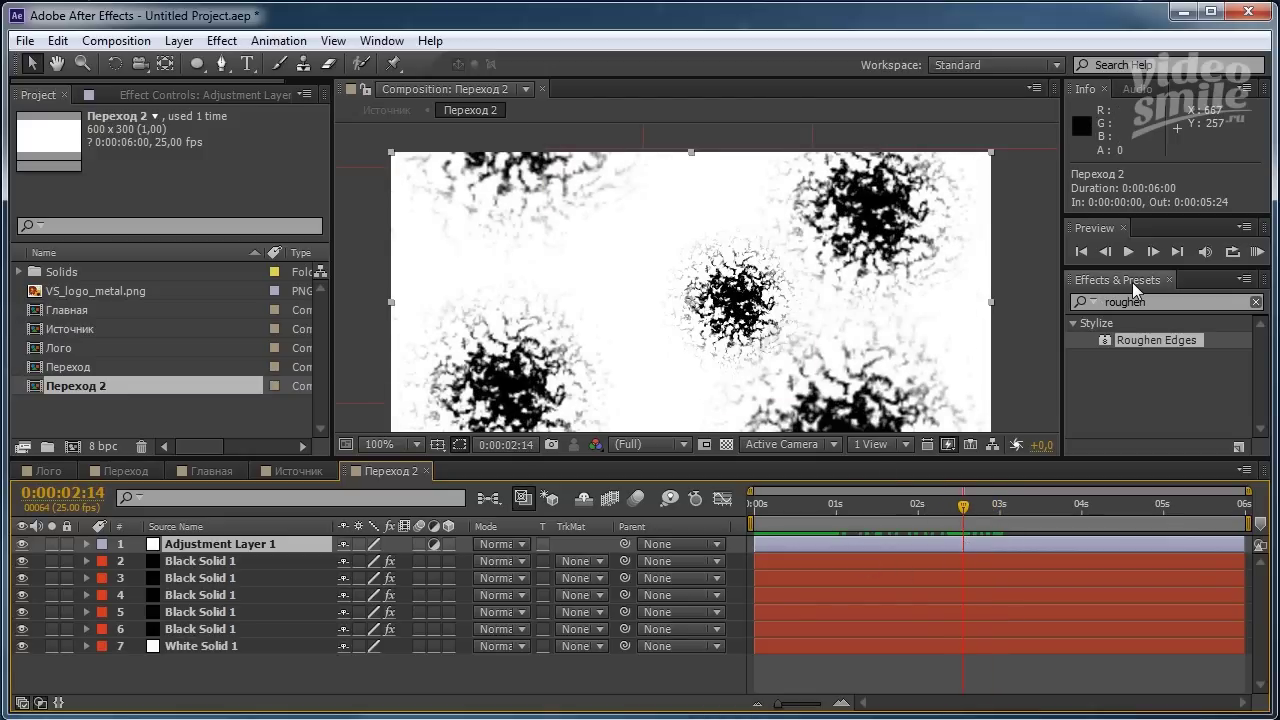
click(1167, 302)
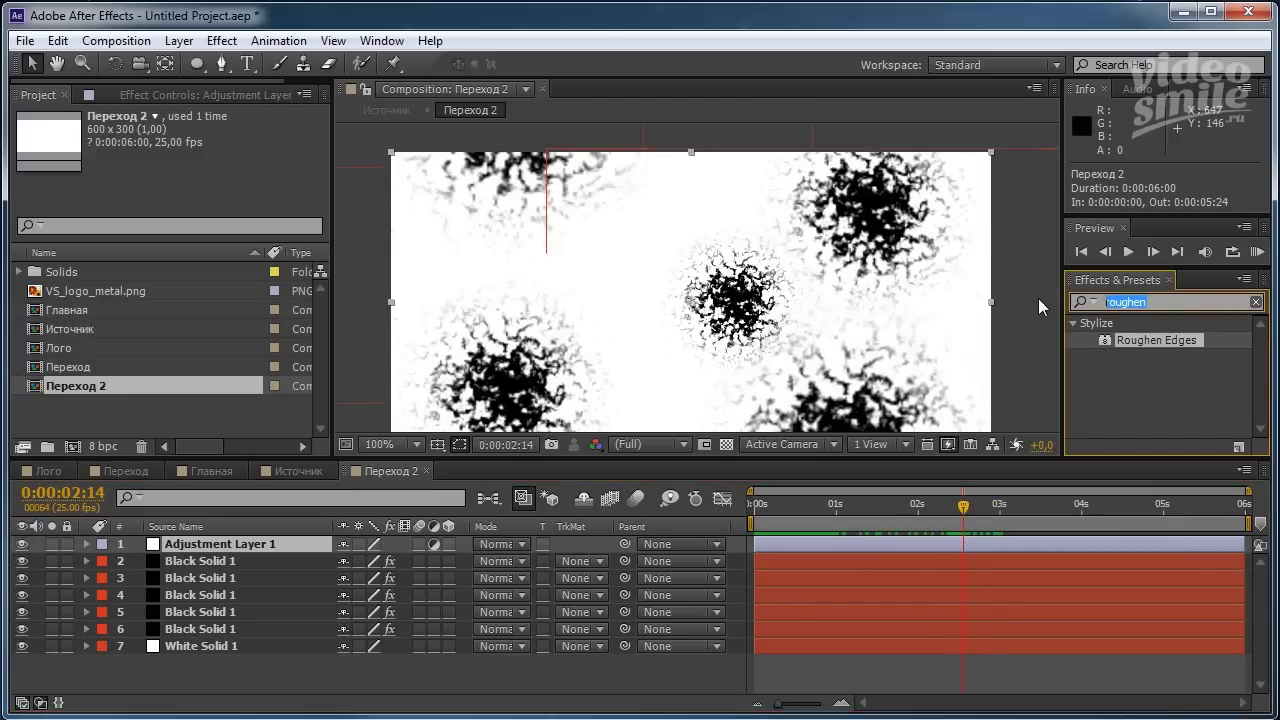
text(шт)
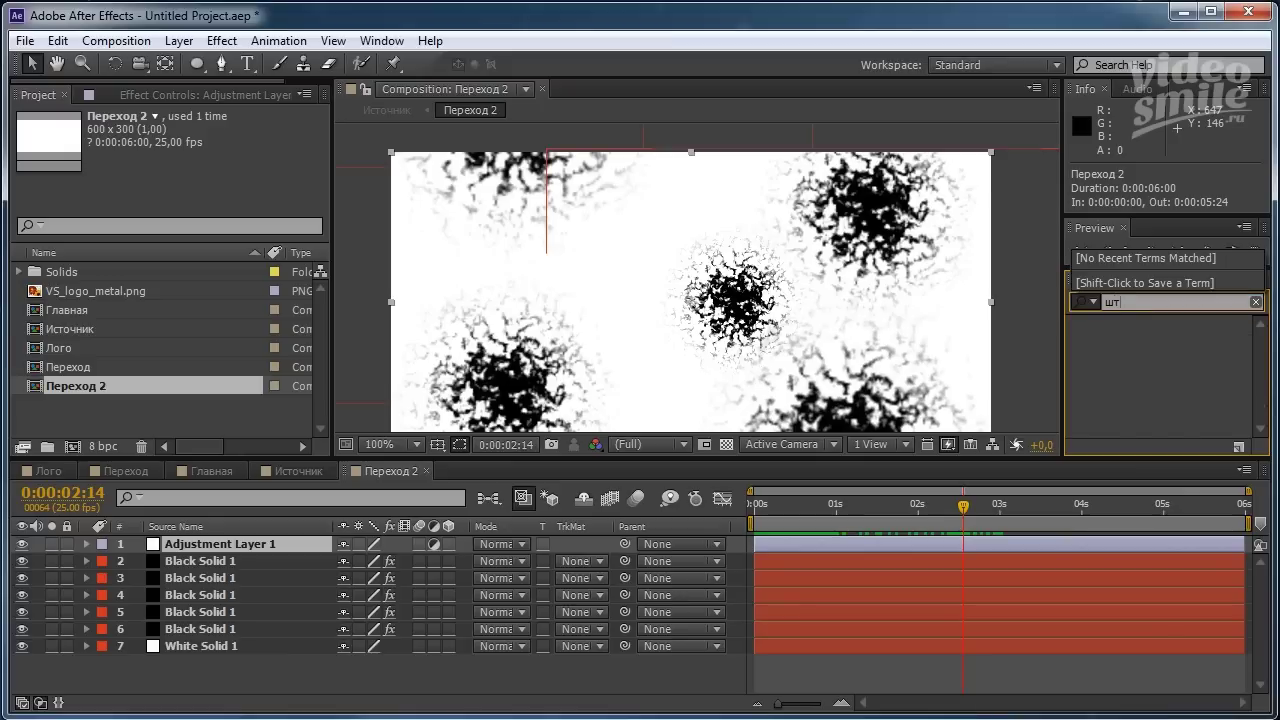
text(м)
key(BackSpace)
key(BackSpace)
key(BackSpace)
text(invert)
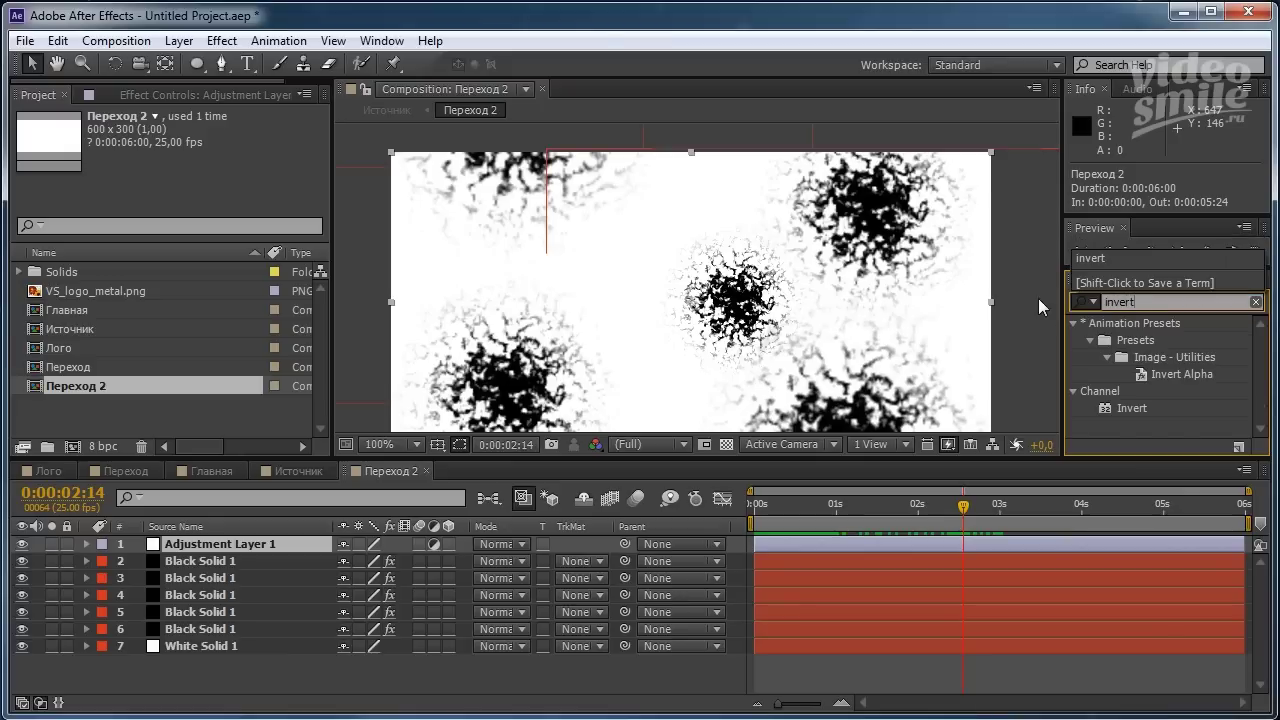
click(1130, 408)
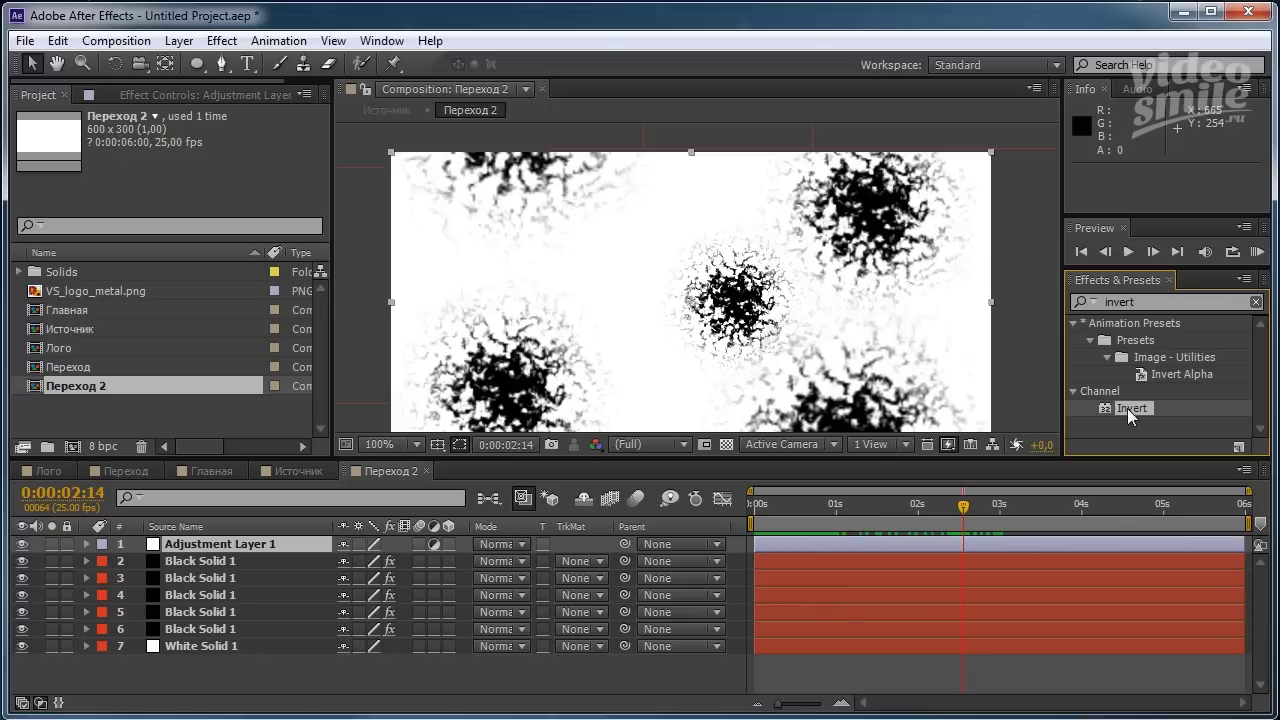
drag(1127, 408, 224, 550)
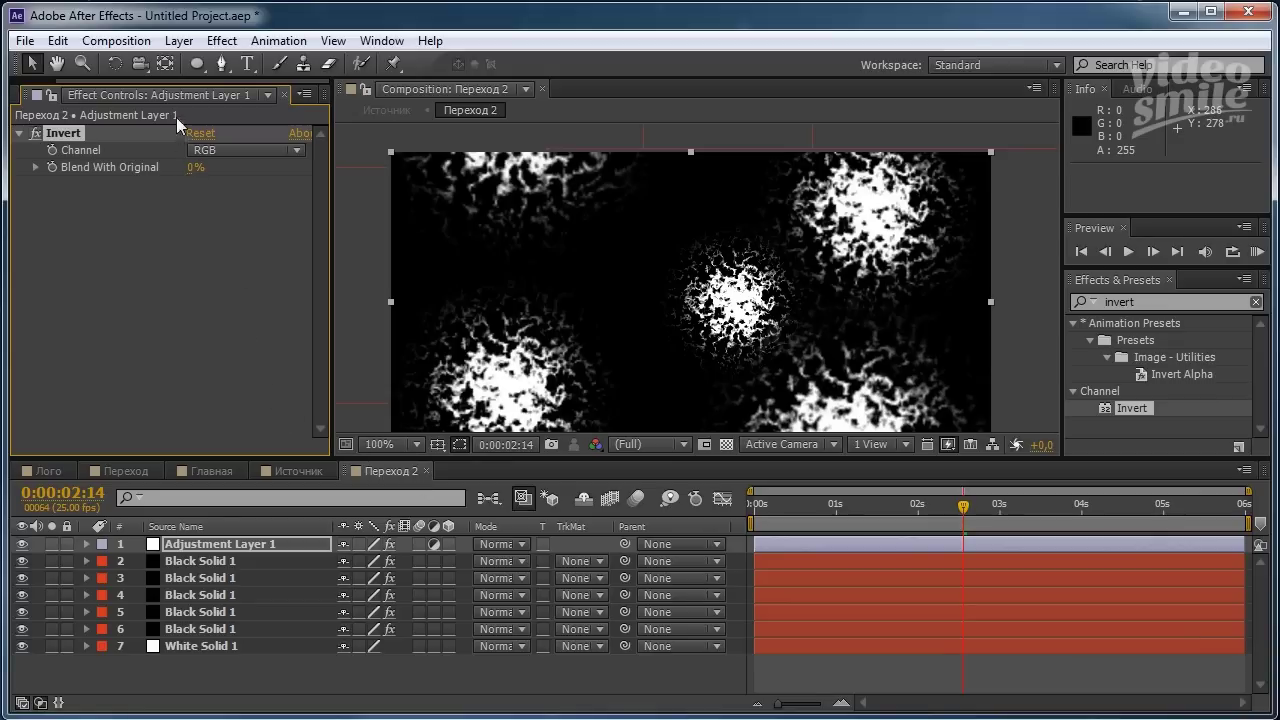
drag(173, 83, 40, 84)
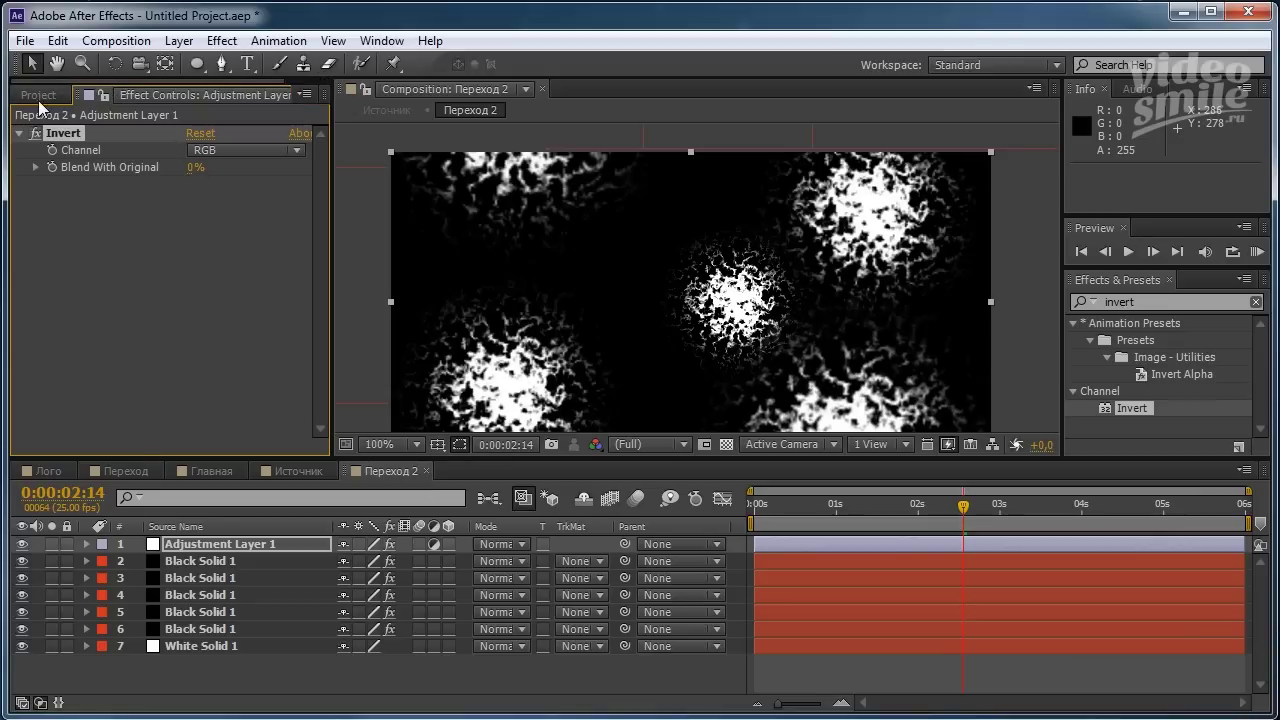
Duplicate the Переход composition as Переход 3 and place it above Adjustment Layer 1 in Переход 2.
click(39, 97)
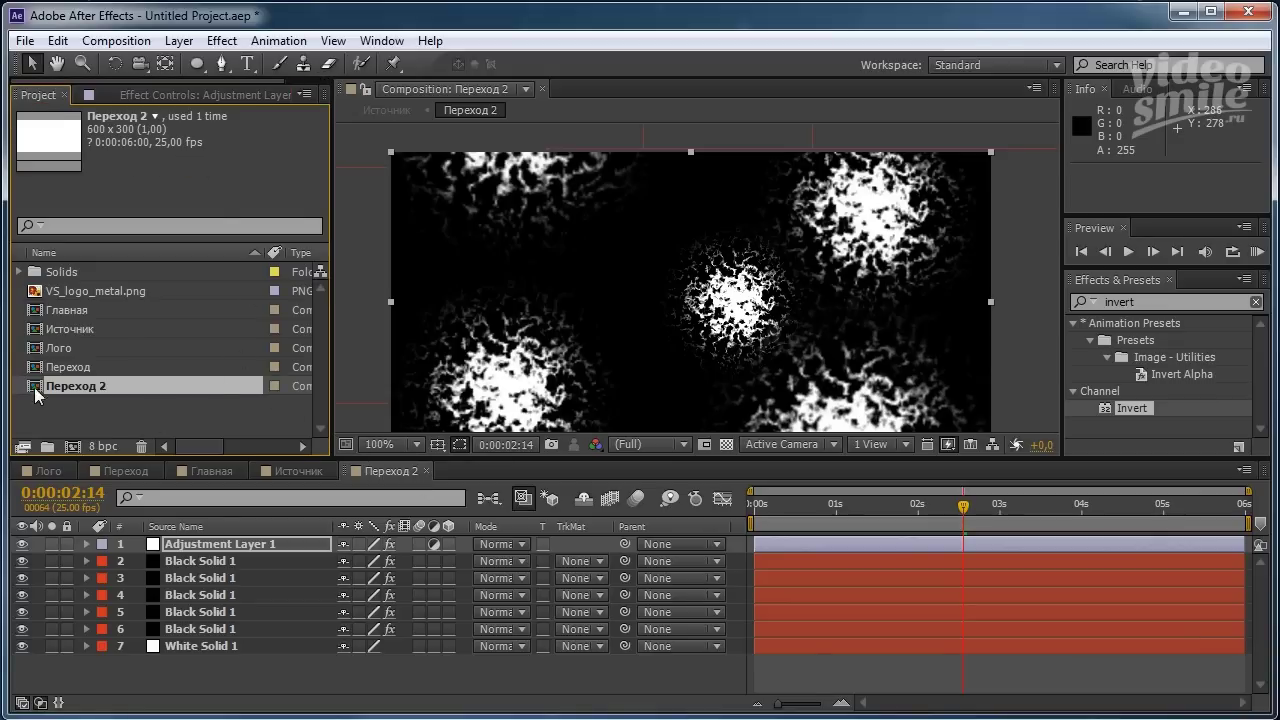
click(67, 366)
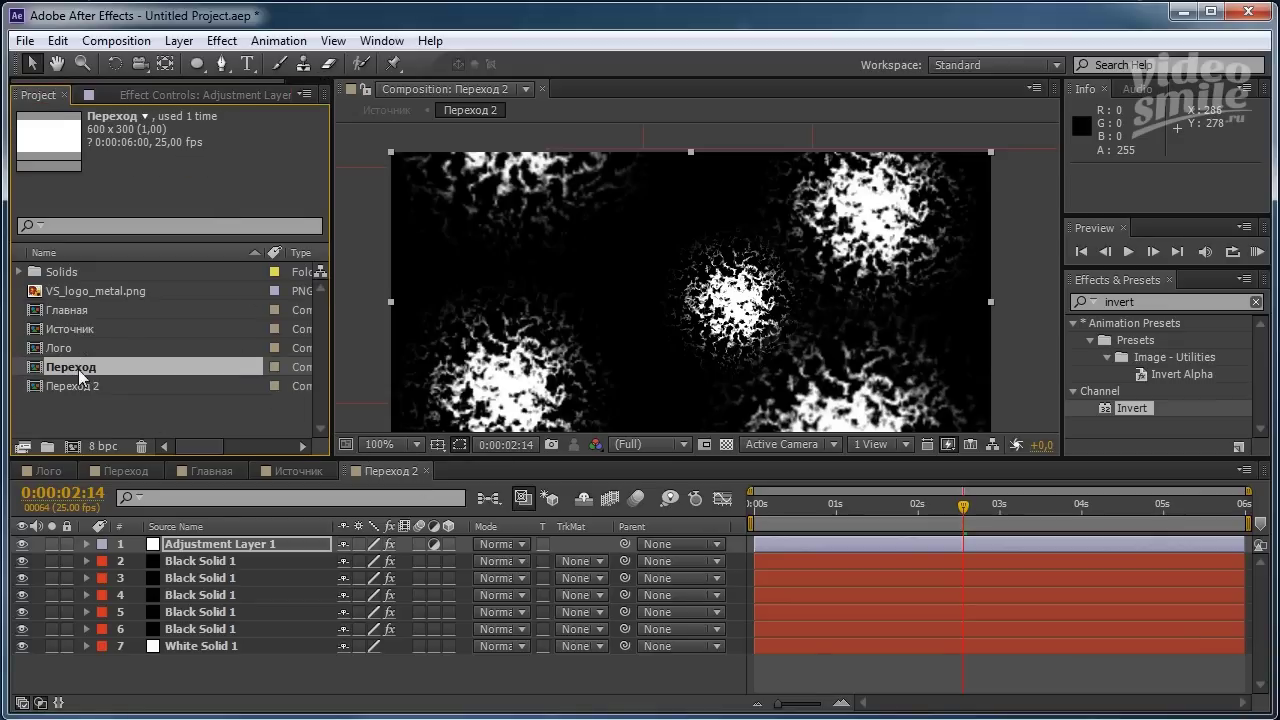
key(ctrl+d)
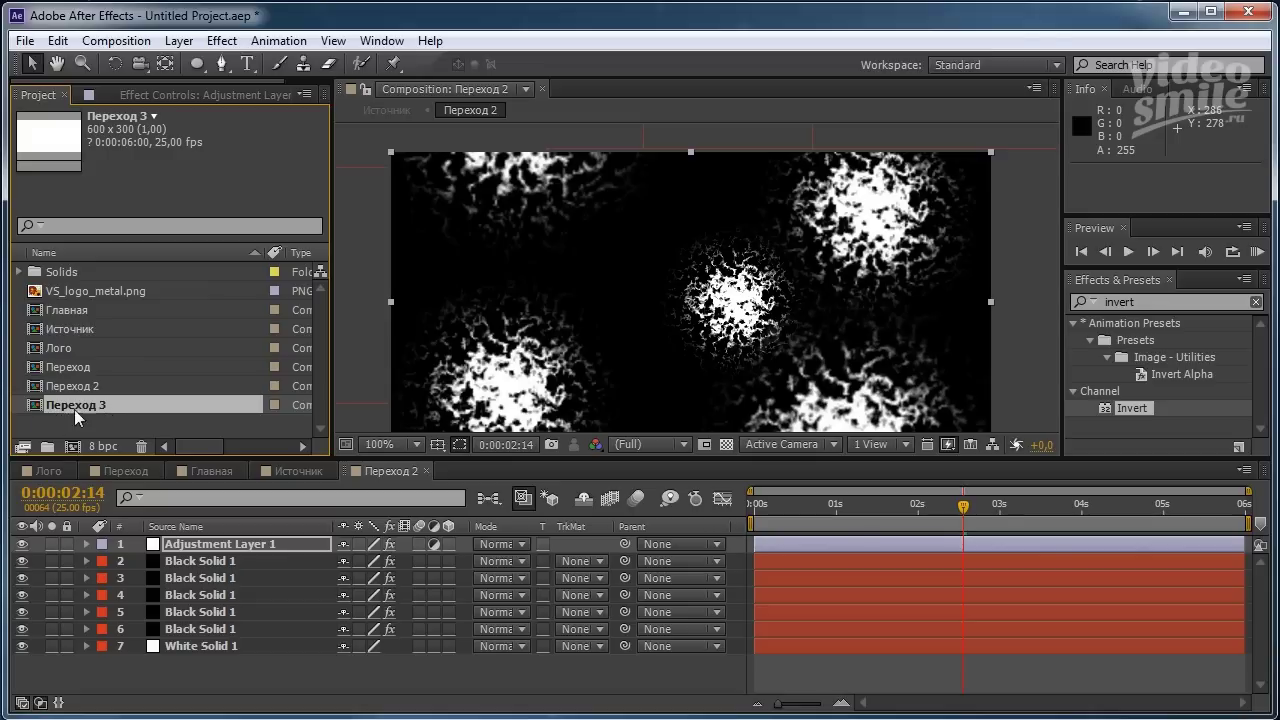
drag(69, 406, 187, 543)
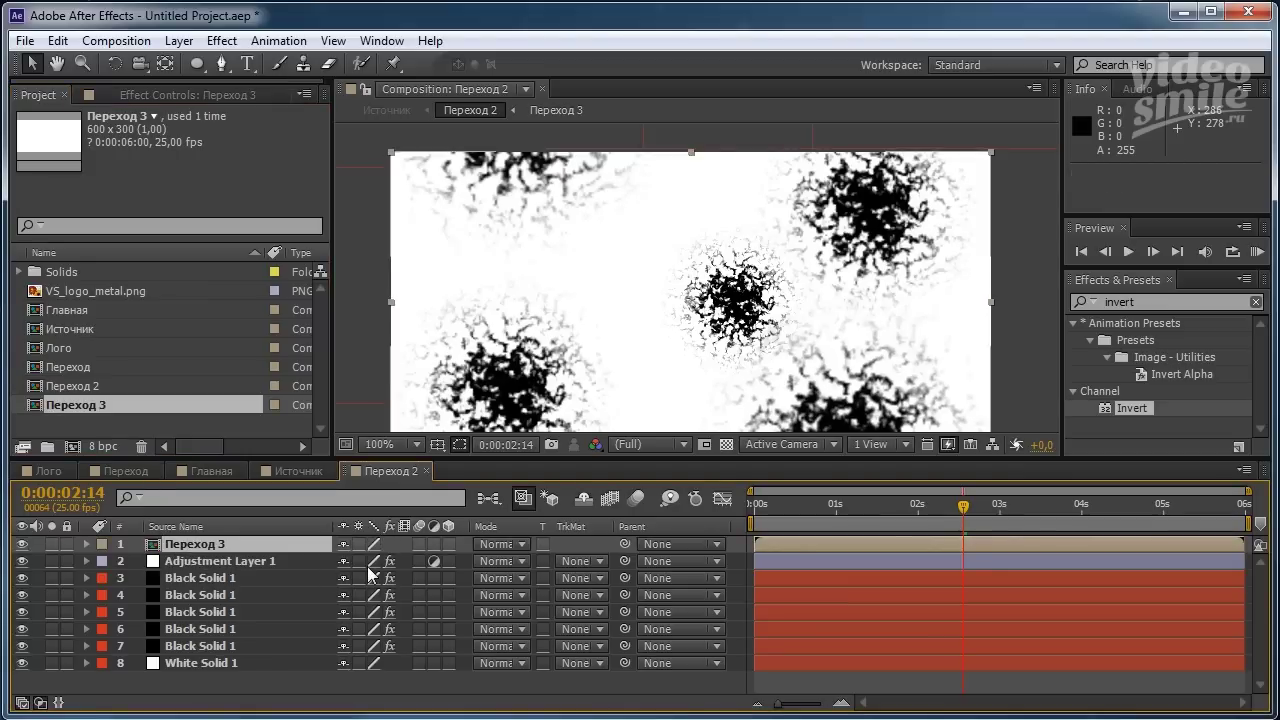
Inside Переход 3, switch off White Solid 1, then go back to the Переход 2 timeline.
double_click(195, 542)
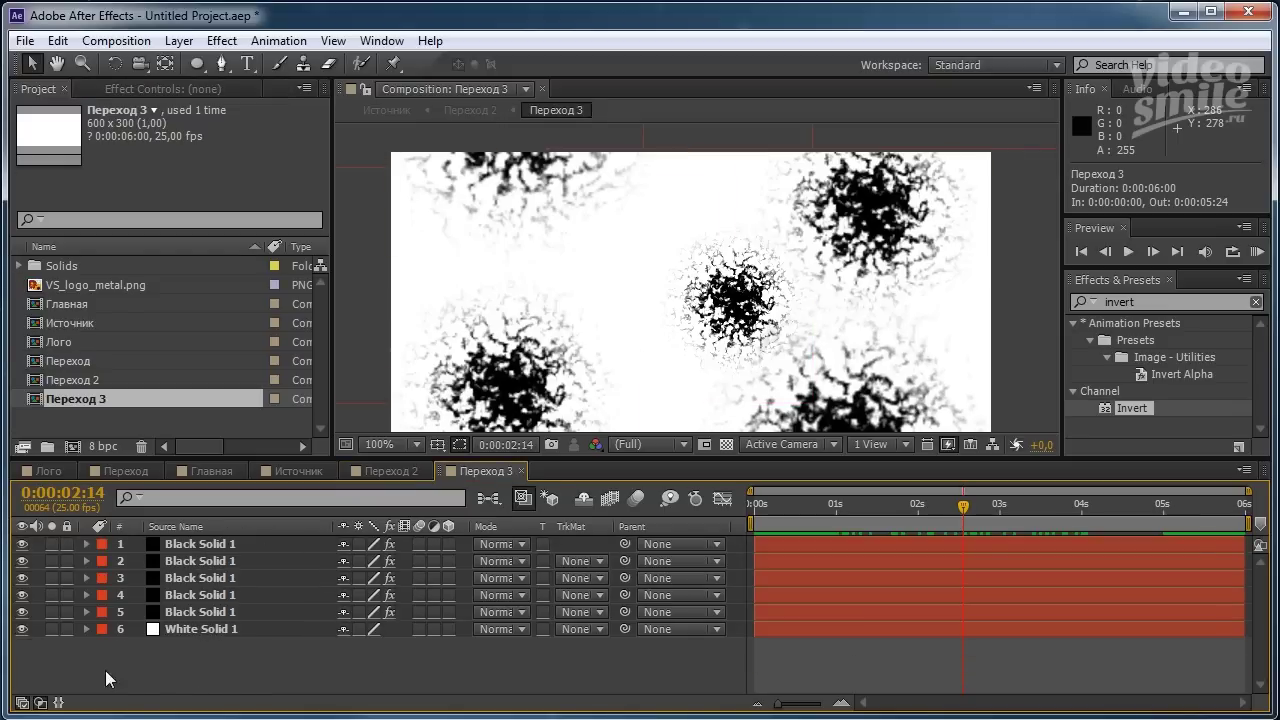
click(22, 629)
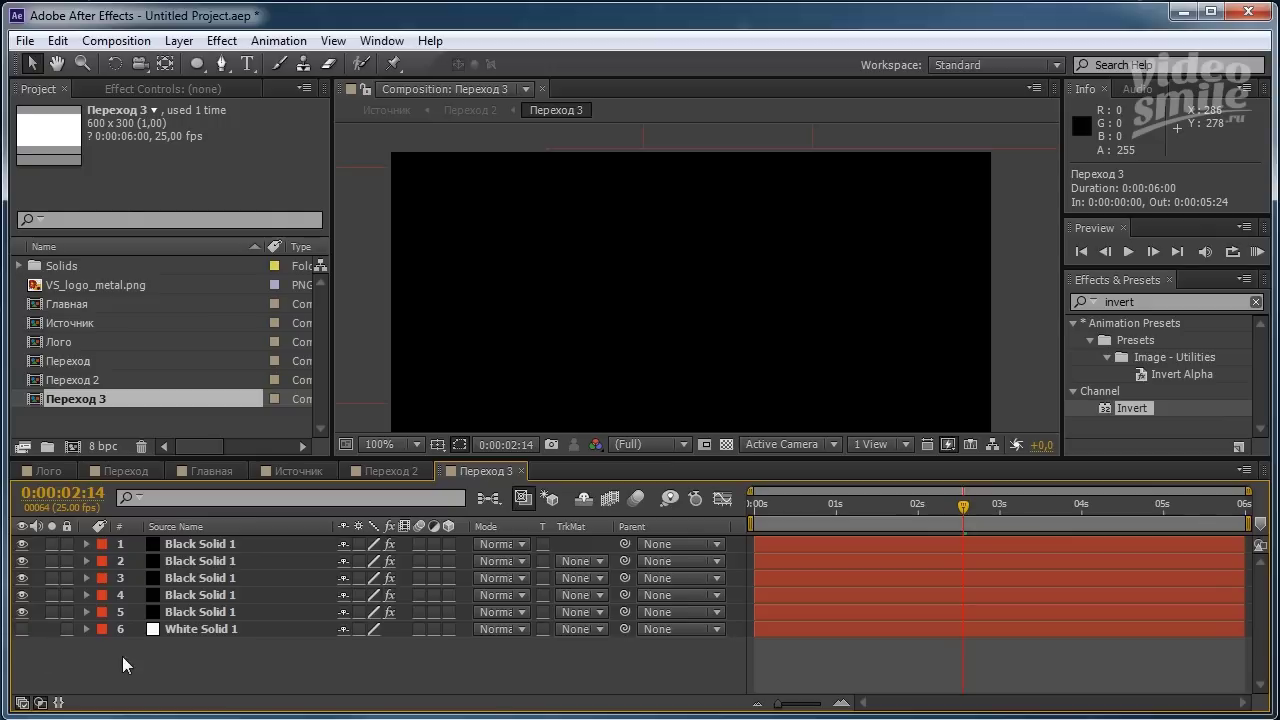
click(520, 468)
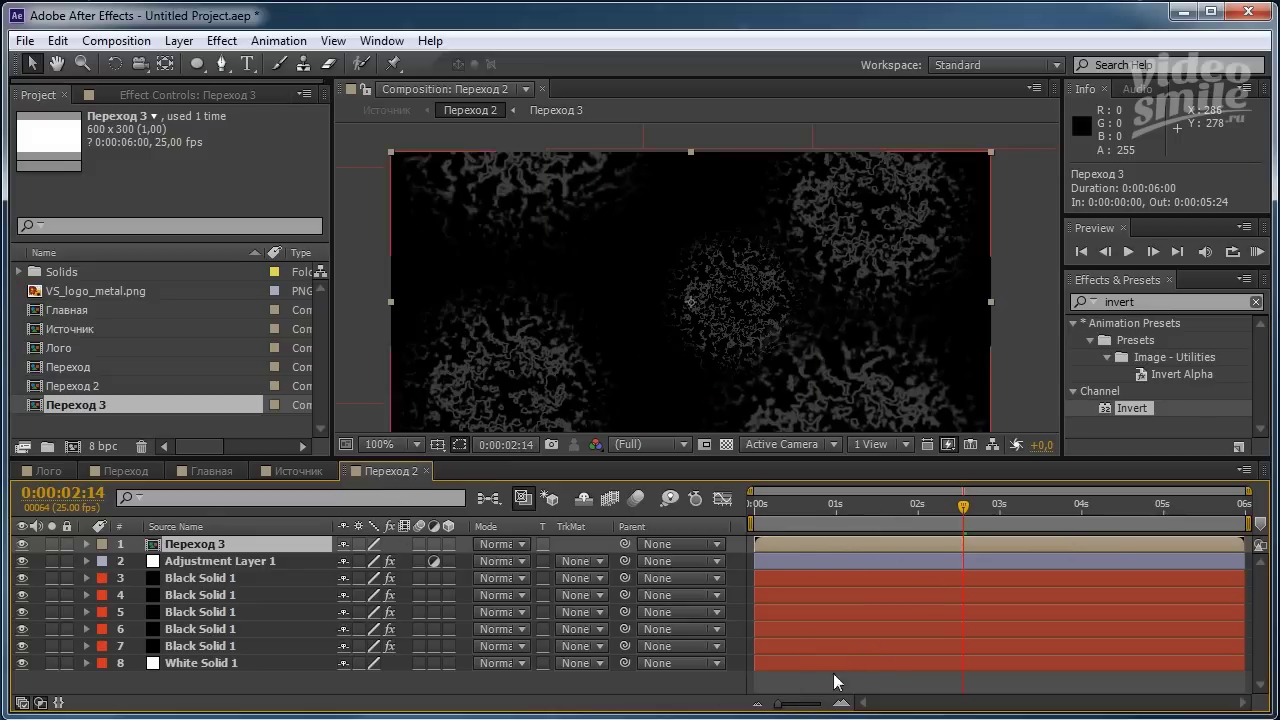
Zoom the timeline to frames and shift the Переход 3 layer to start at 0:00:00:03.
drag(780, 708, 827, 708)
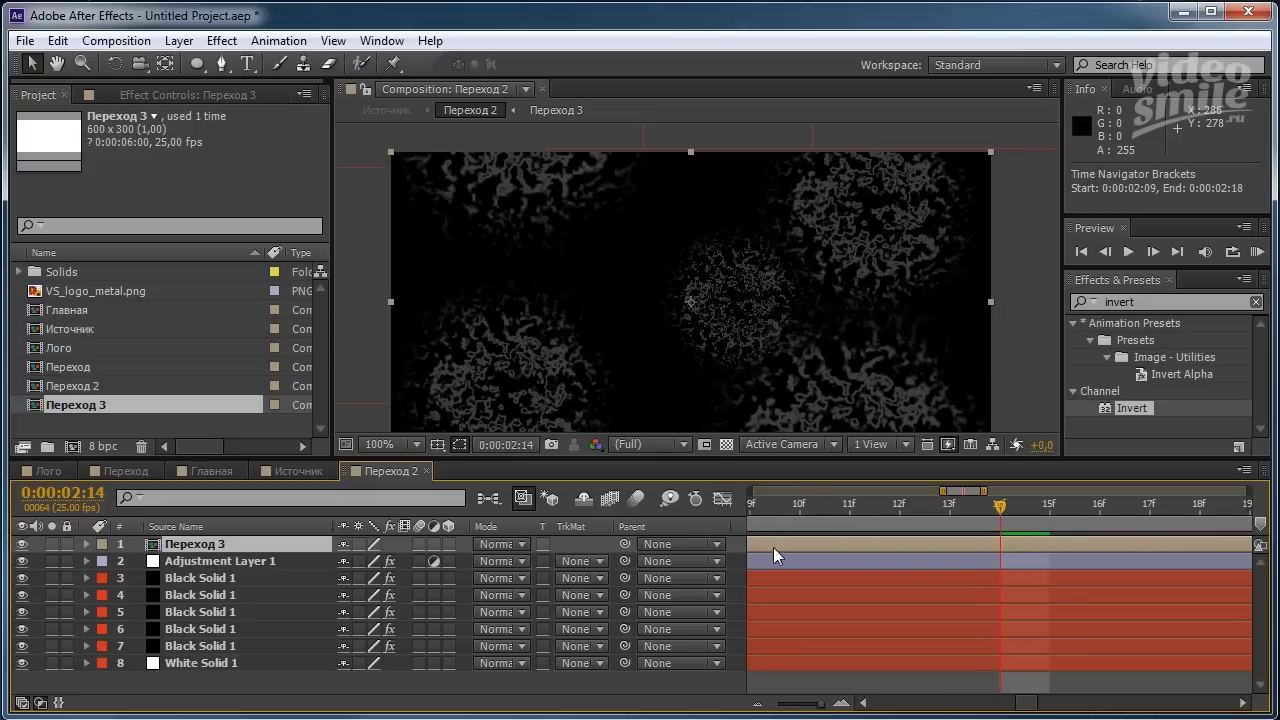
drag(1030, 712, 873, 707)
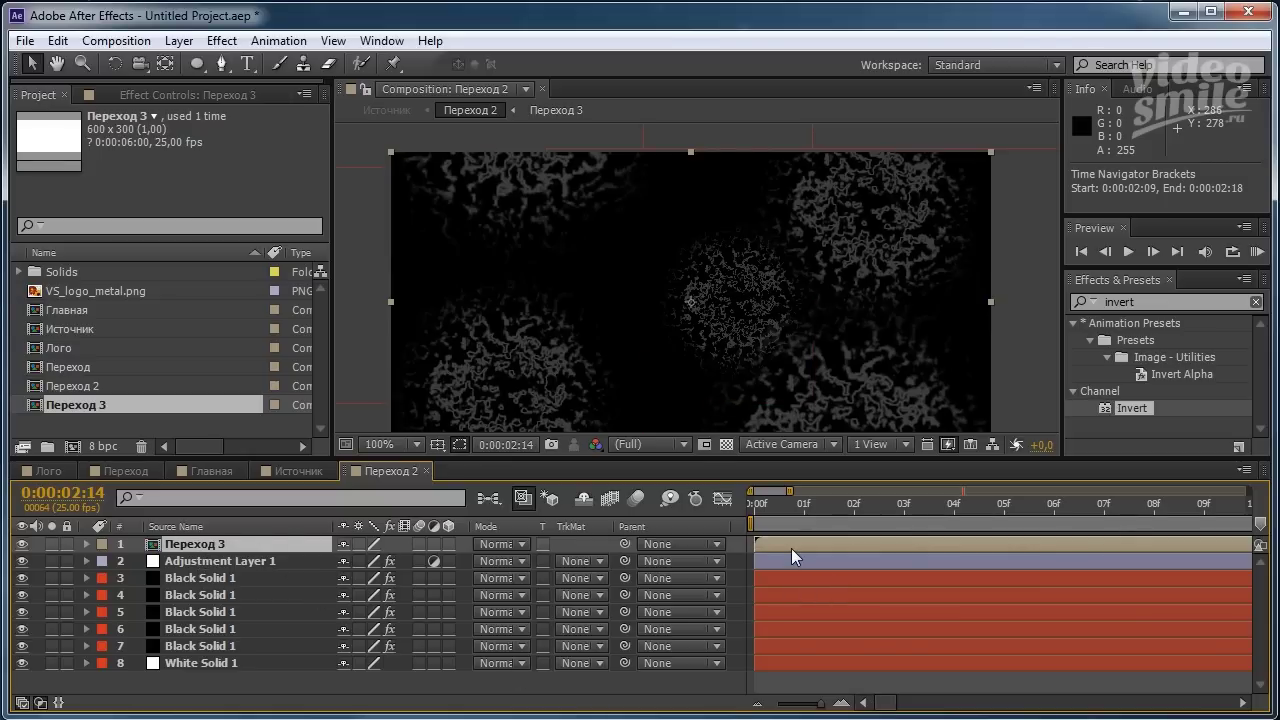
drag(789, 548, 871, 548)
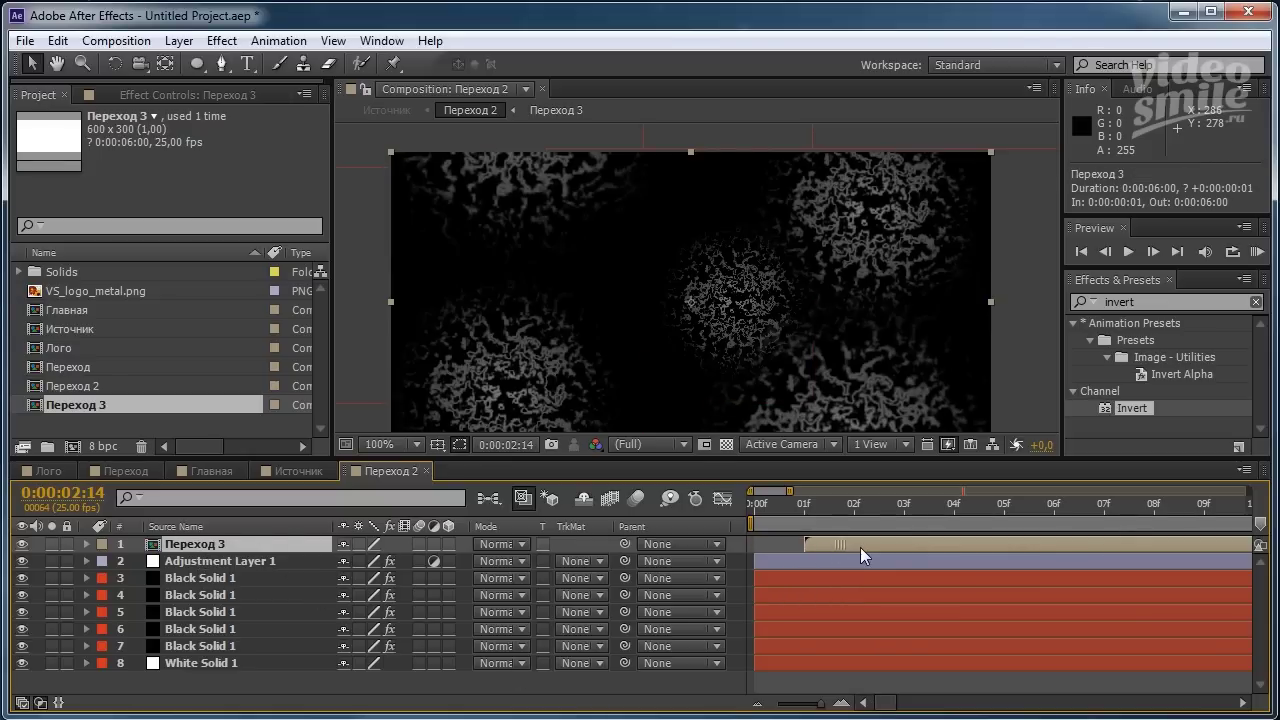
drag(872, 548, 928, 542)
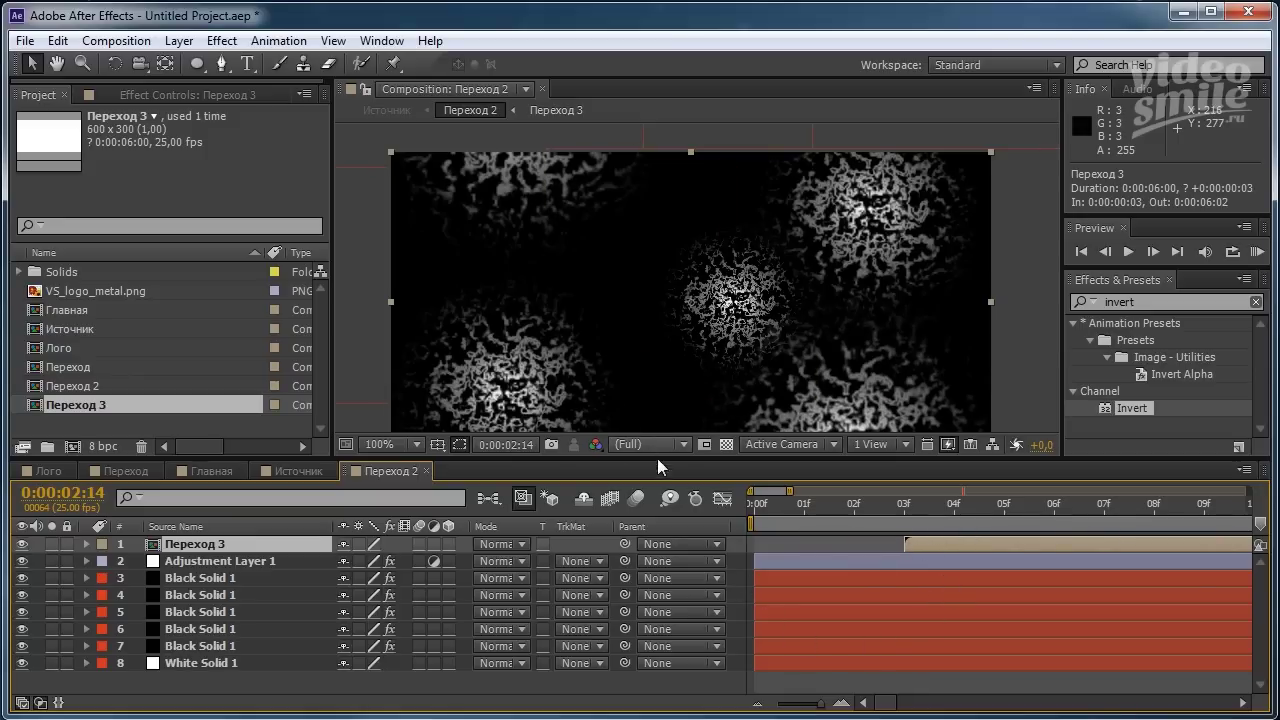
Back in Источник, show it on black, scrub through the blob reveal, then close Источник.
click(428, 471)
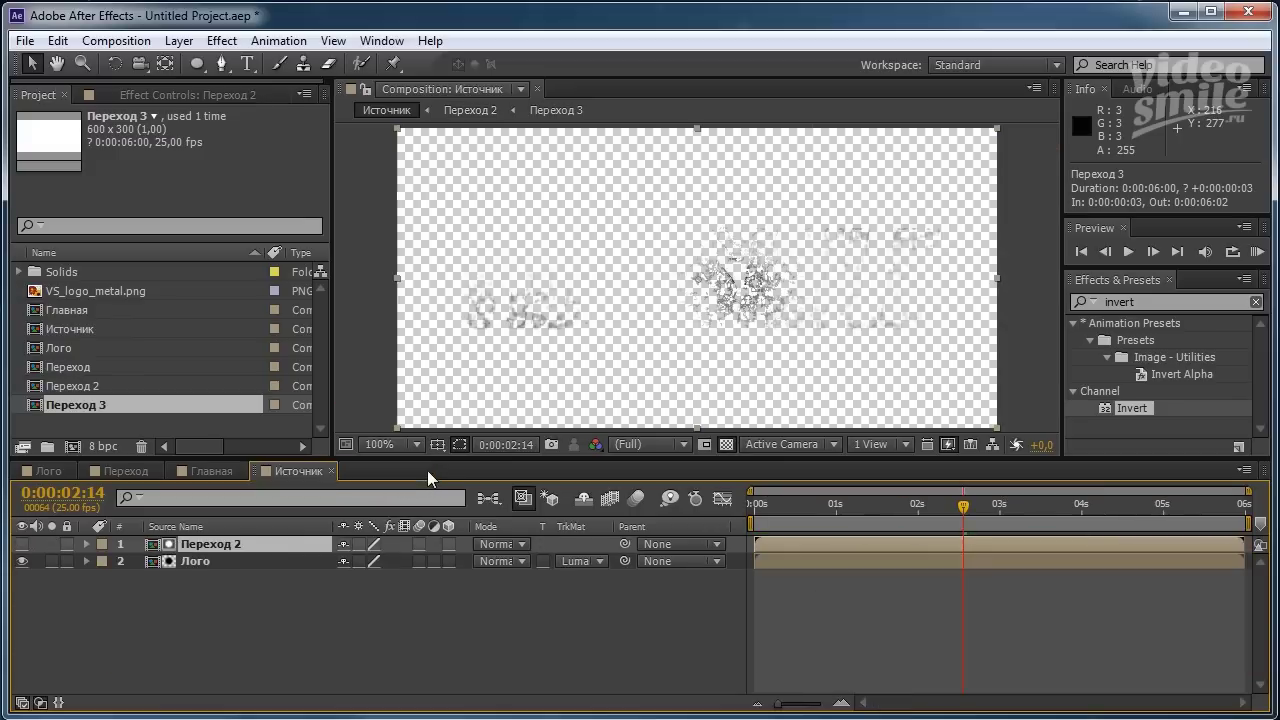
click(724, 448)
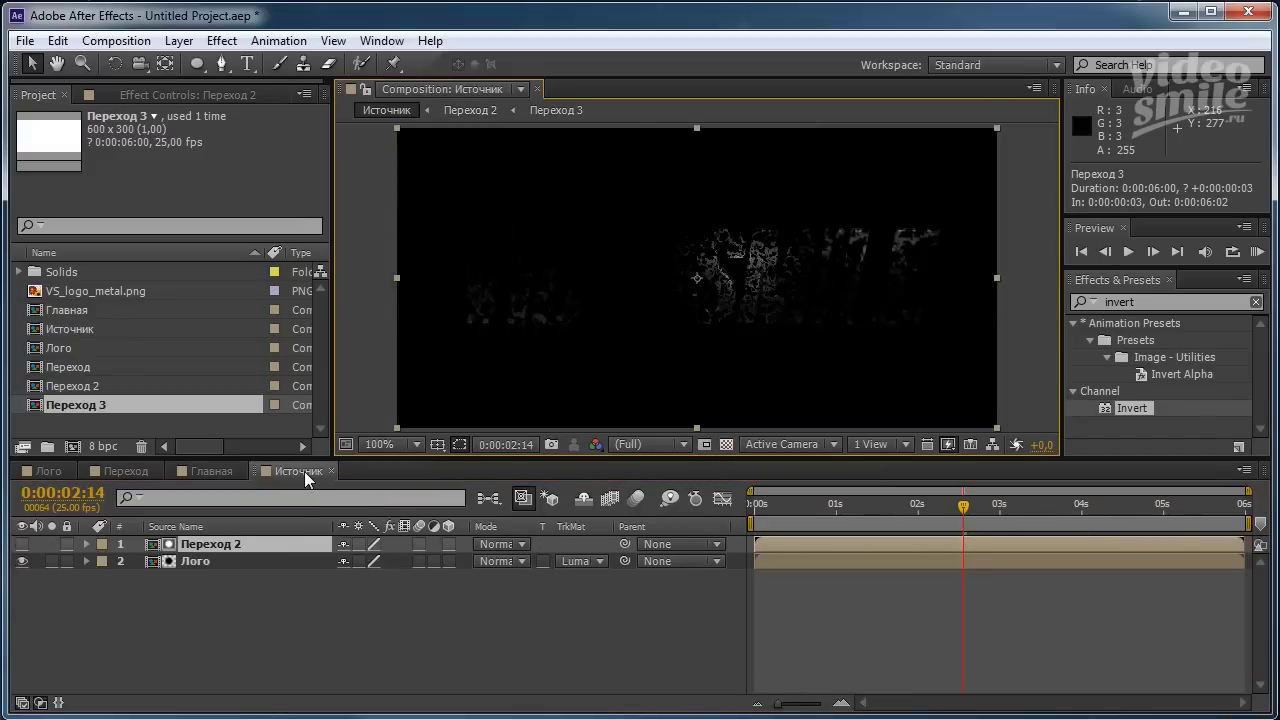
drag(758, 510, 990, 529)
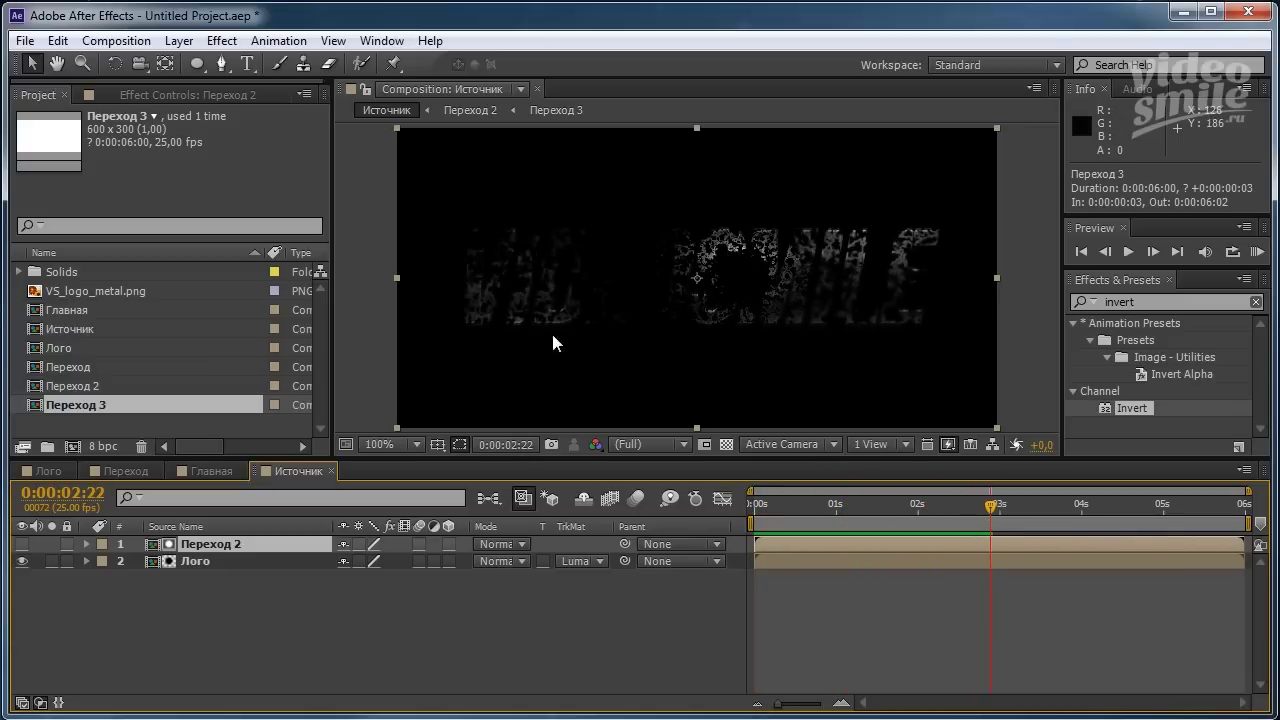
mouse_move(993, 521)
mouse_down()
mouse_move(1041, 514)
mouse_move(1117, 556)
mouse_move(747, 547)
mouse_move(1027, 562)
mouse_up()
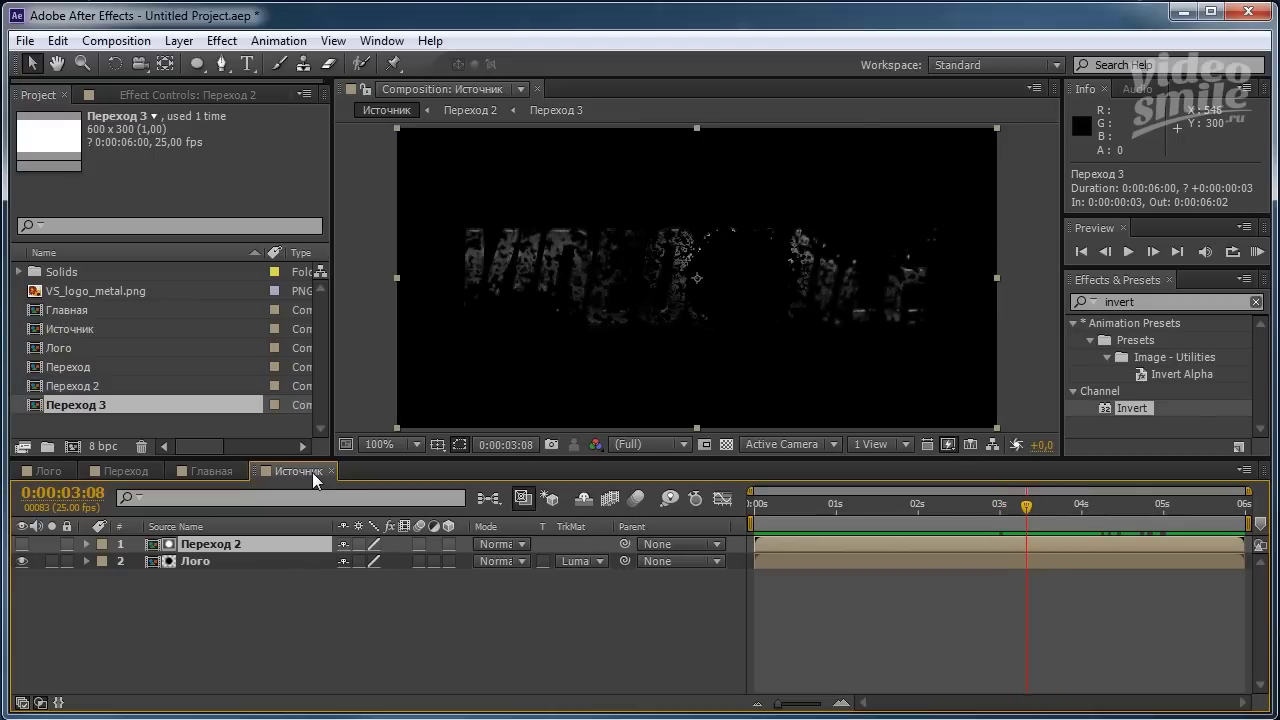
mouse_move(1026, 508)
mouse_down()
mouse_move(943, 535)
mouse_move(975, 540)
mouse_up()
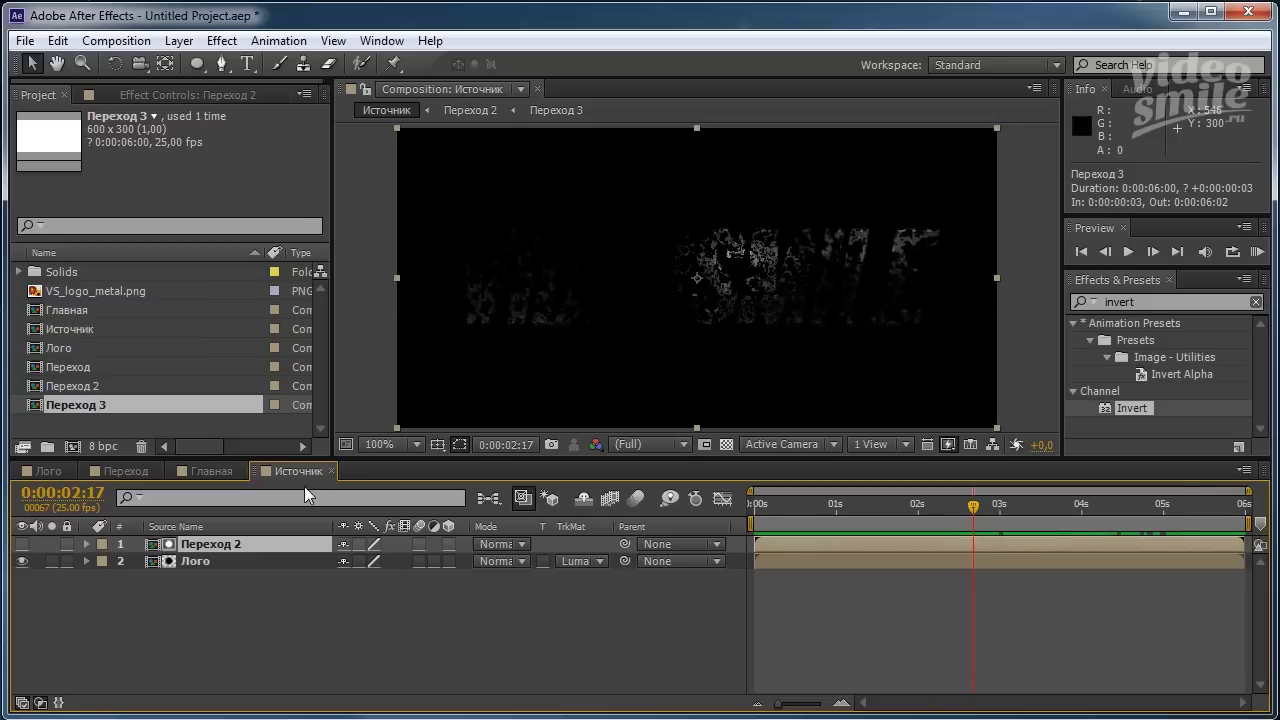
click(332, 472)
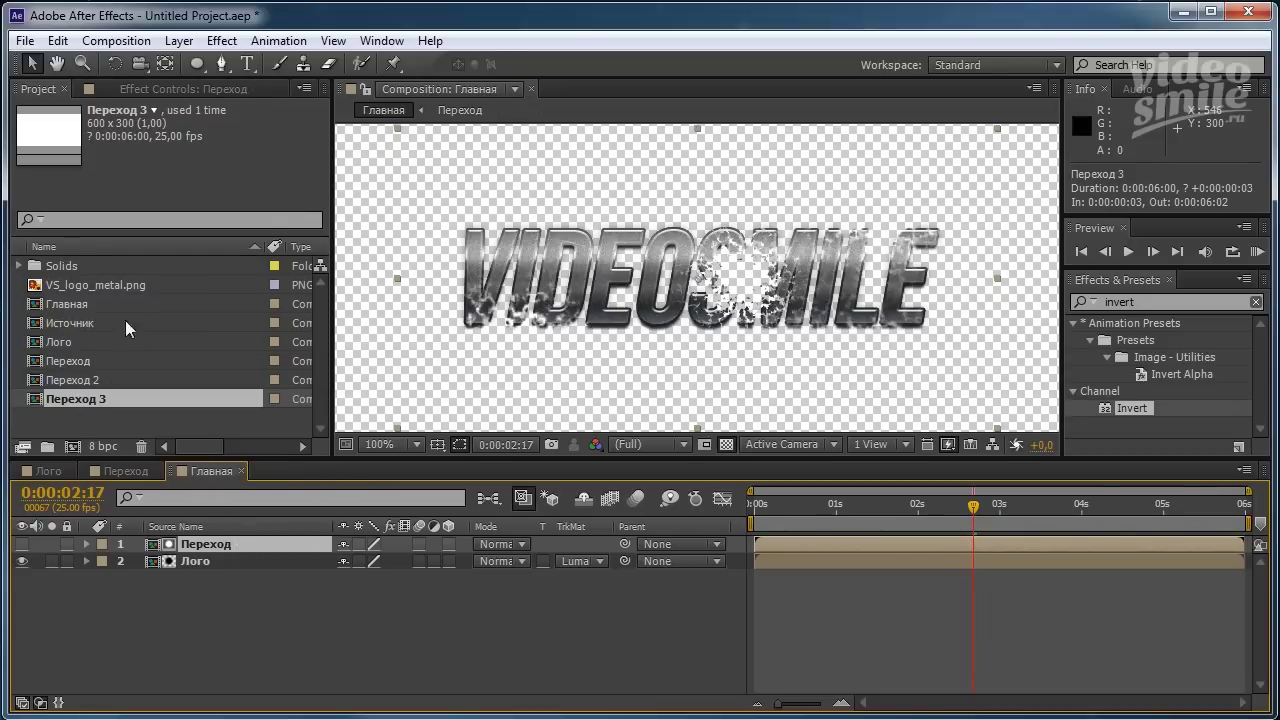
Add Источник to Главная as a hidden top layer, disable the transparency grid, and make all layers 3D.
click(60, 323)
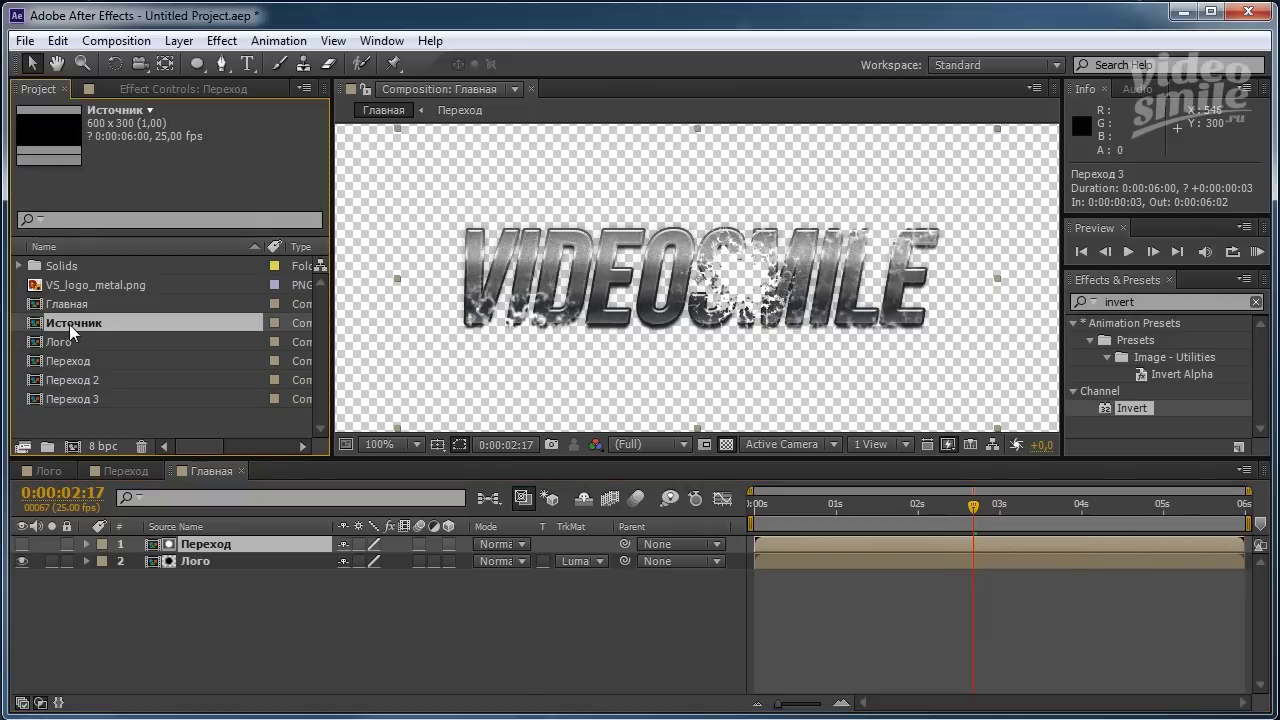
mouse_move(73, 323)
mouse_down()
mouse_move(209, 524)
mouse_move(201, 541)
mouse_up()
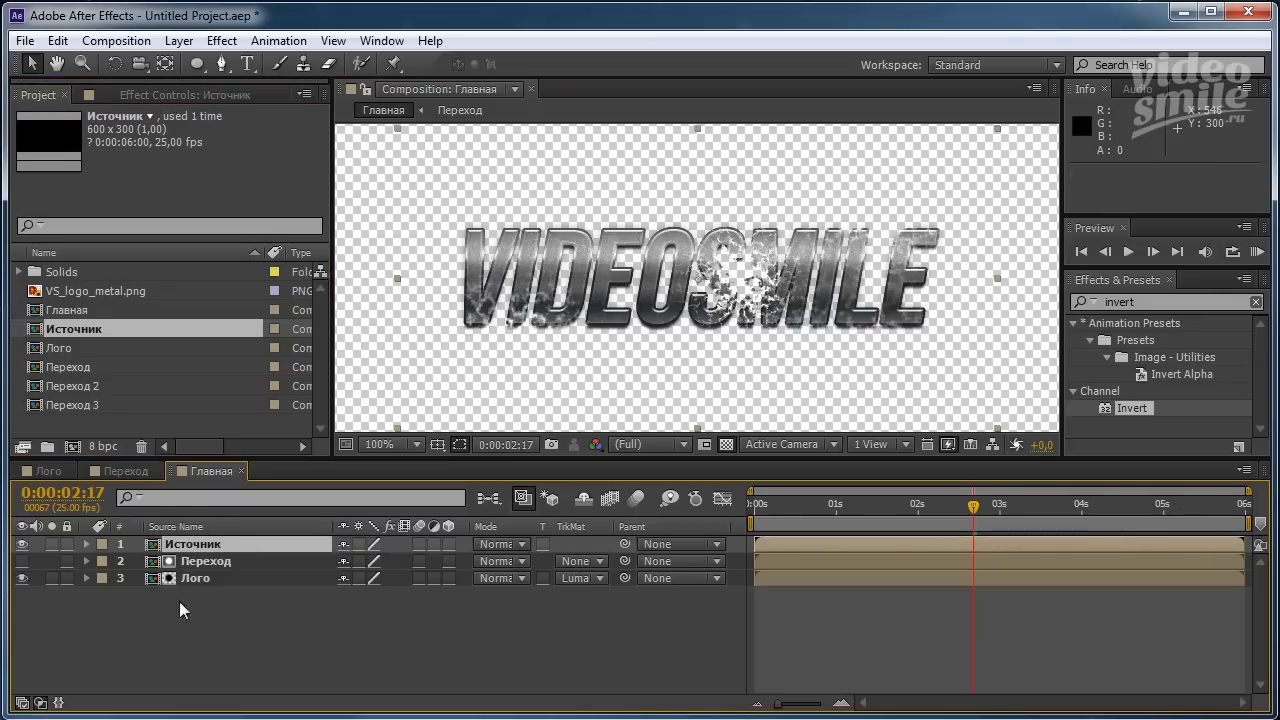
click(22, 545)
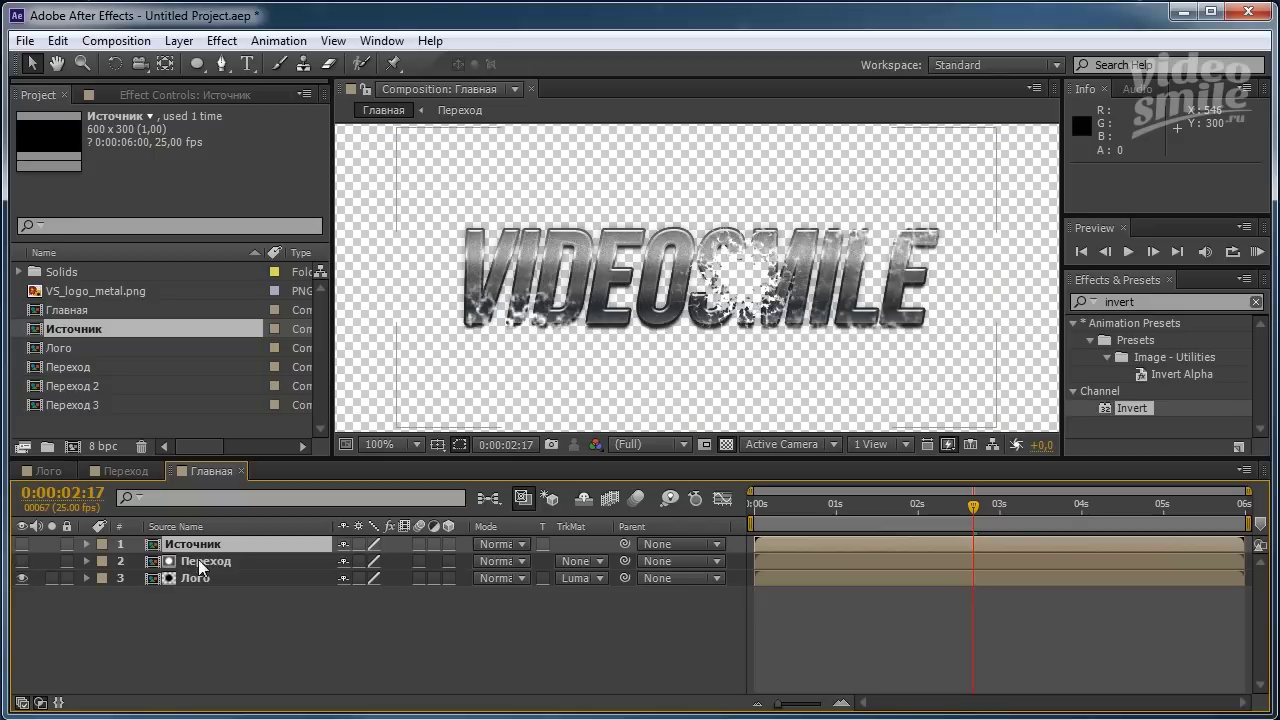
click(724, 444)
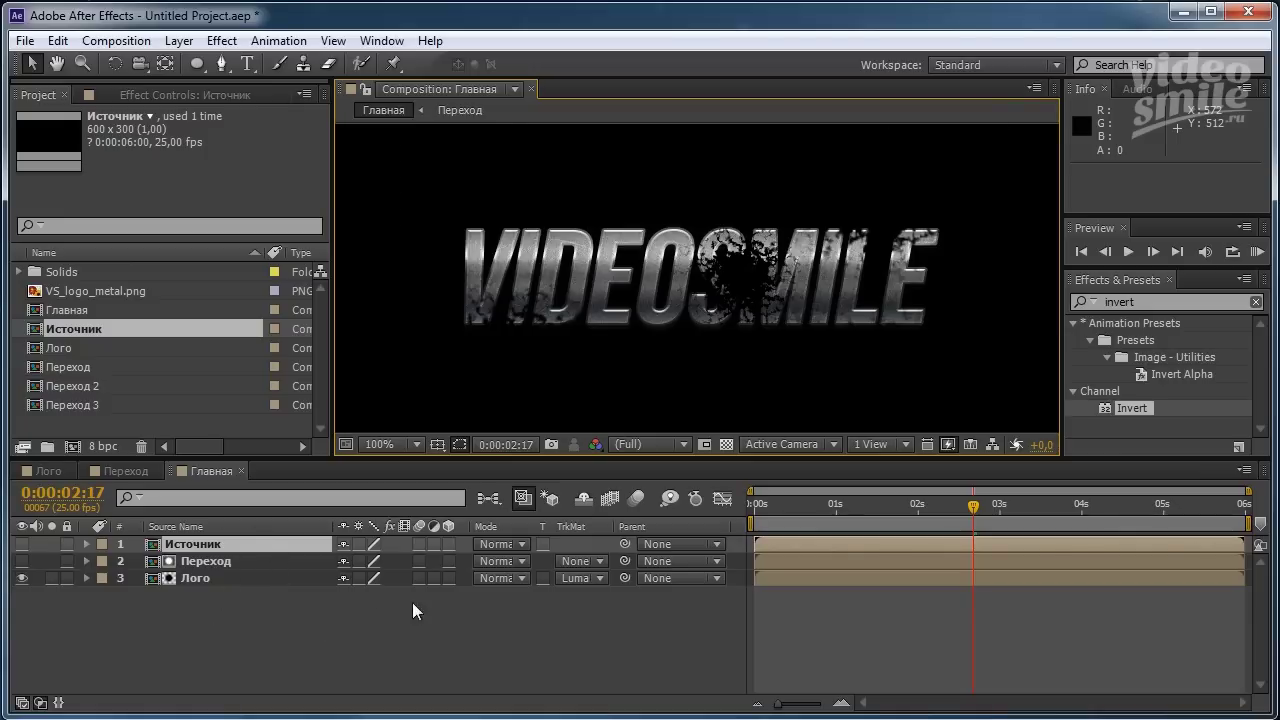
drag(446, 578, 446, 546)
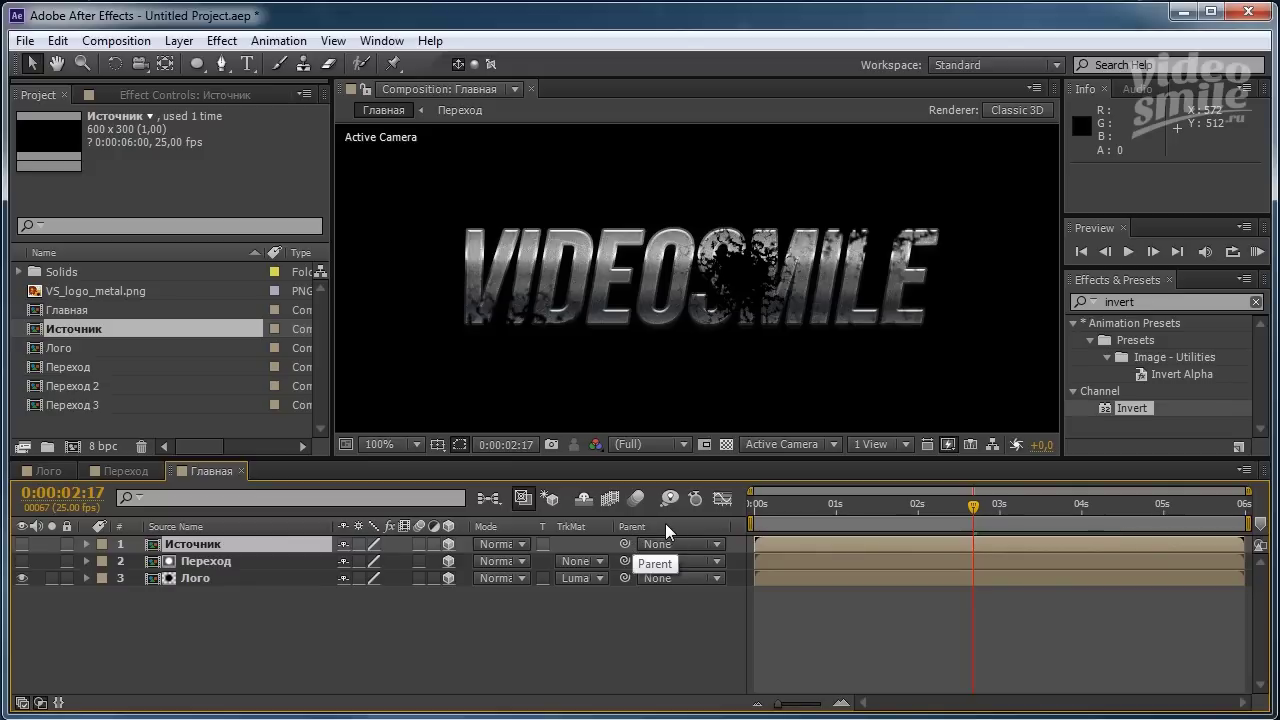
Parent the Источник layer to the Лого layer with its pick-whip.
right_click(665, 525)
mouse_move(735, 592)
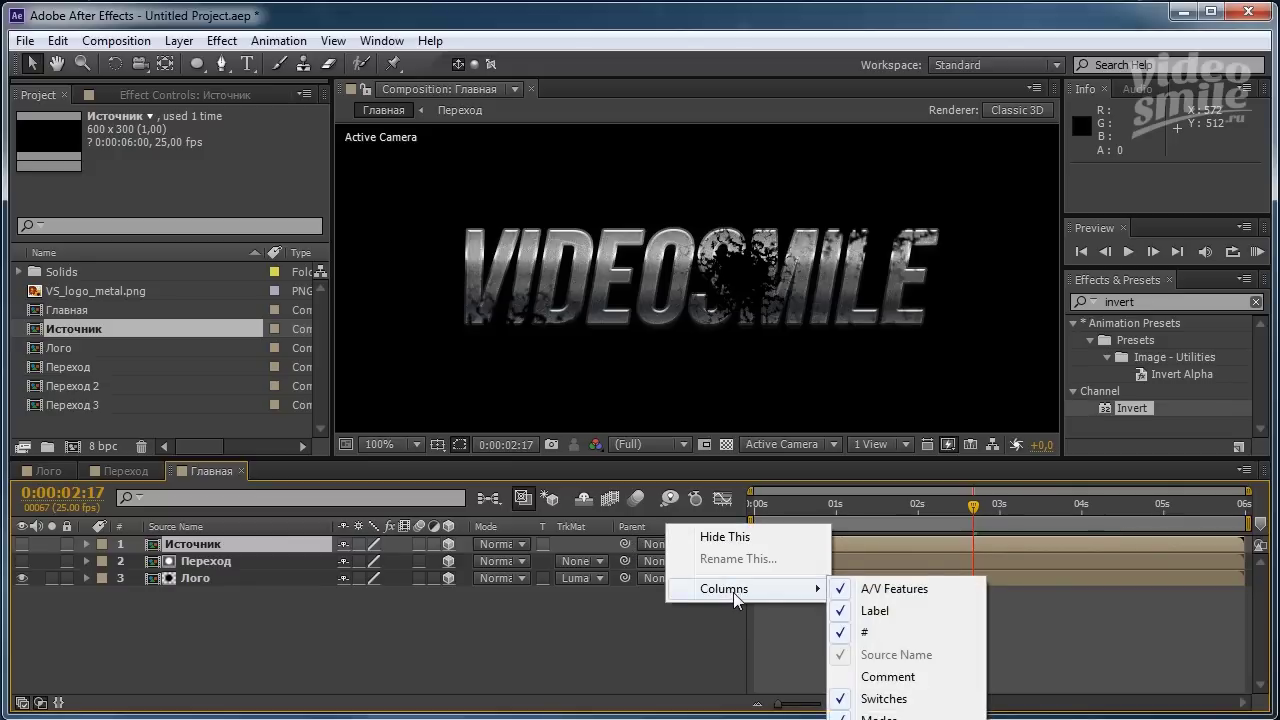
click(653, 526)
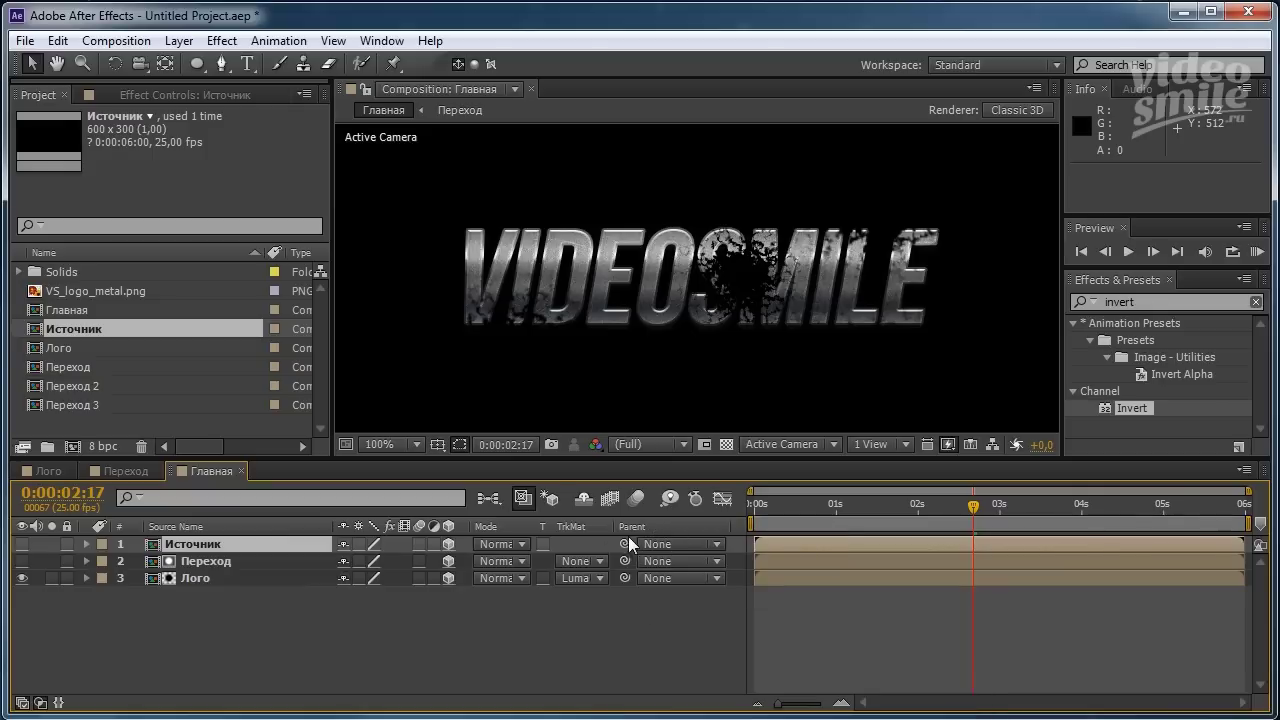
drag(623, 543, 198, 578)
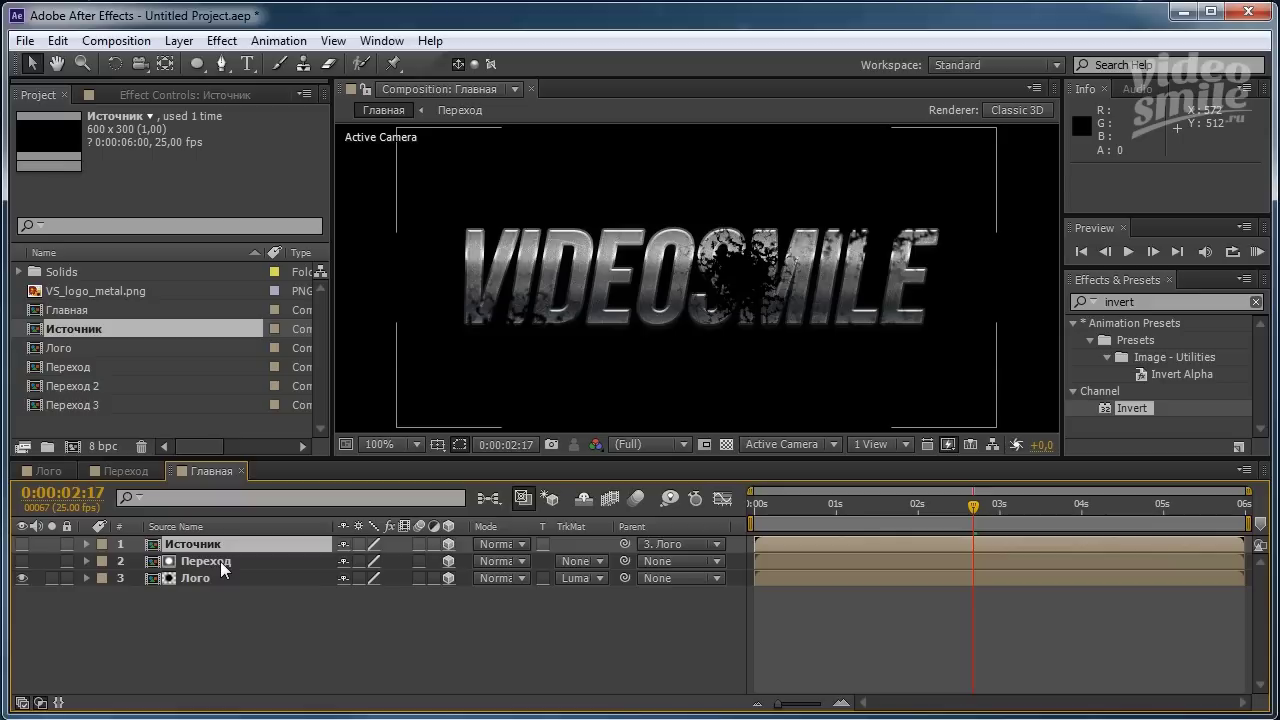
Parent the Переход layer to Лого as well, then check the layers and deselect all.
click(221, 563)
mouse_move(625, 561)
mouse_down()
mouse_move(230, 555)
mouse_move(196, 580)
mouse_up()
click(345, 612)
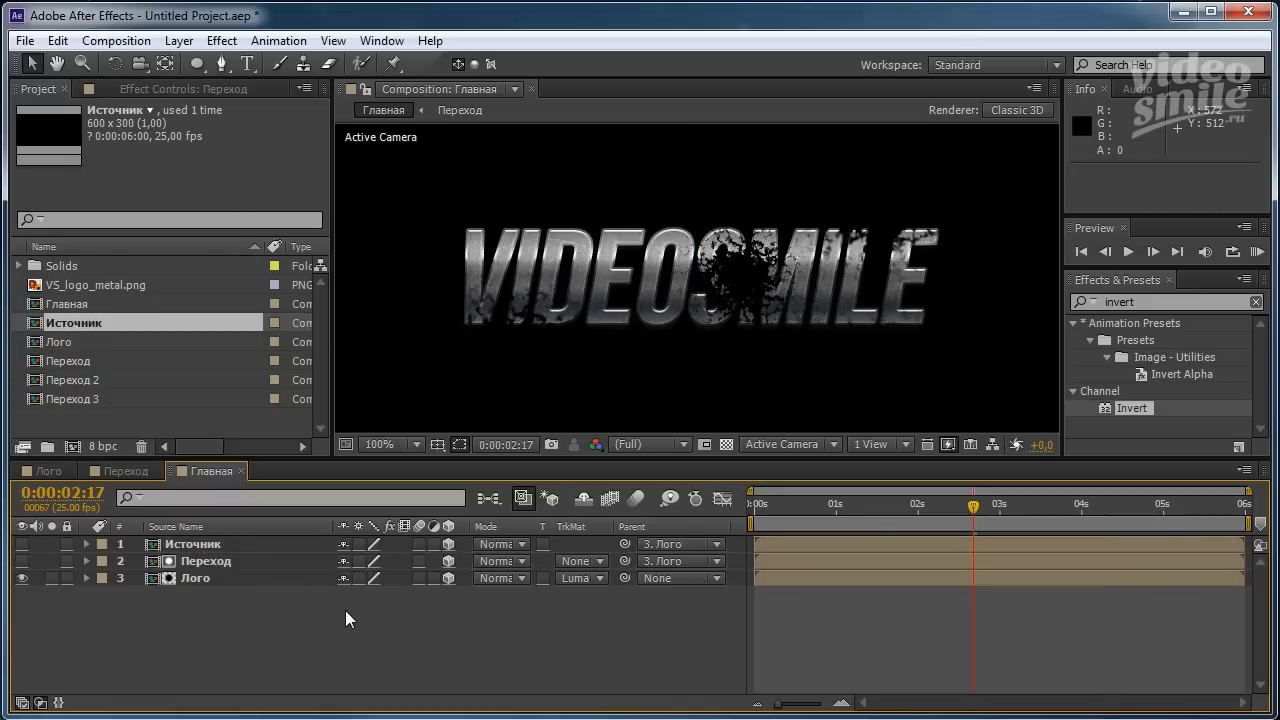
click(199, 580)
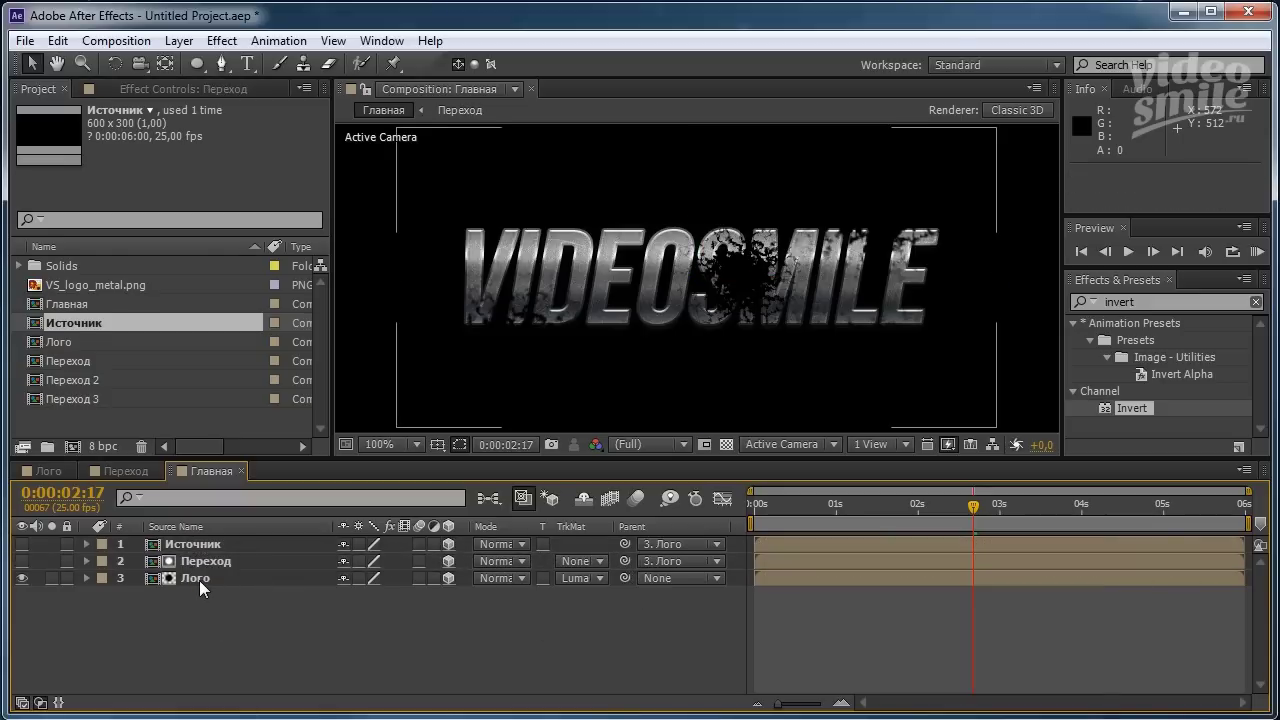
click(205, 562)
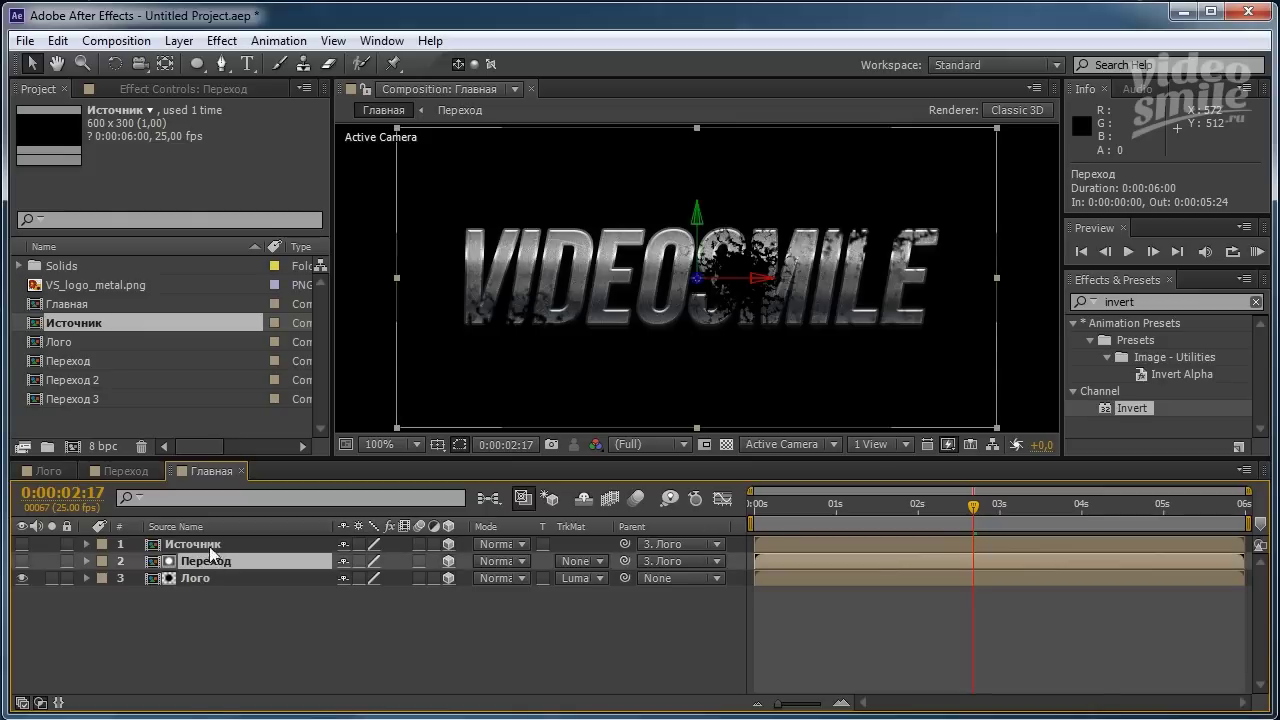
click(209, 542)
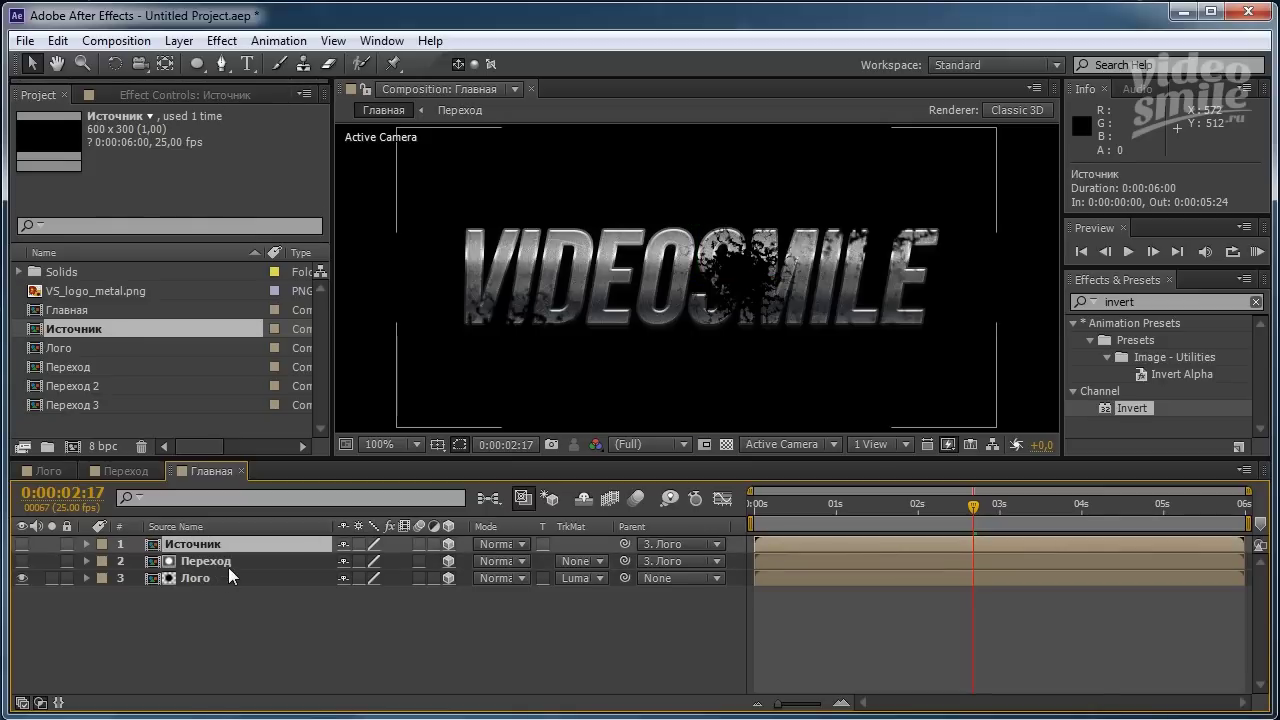
click(343, 636)
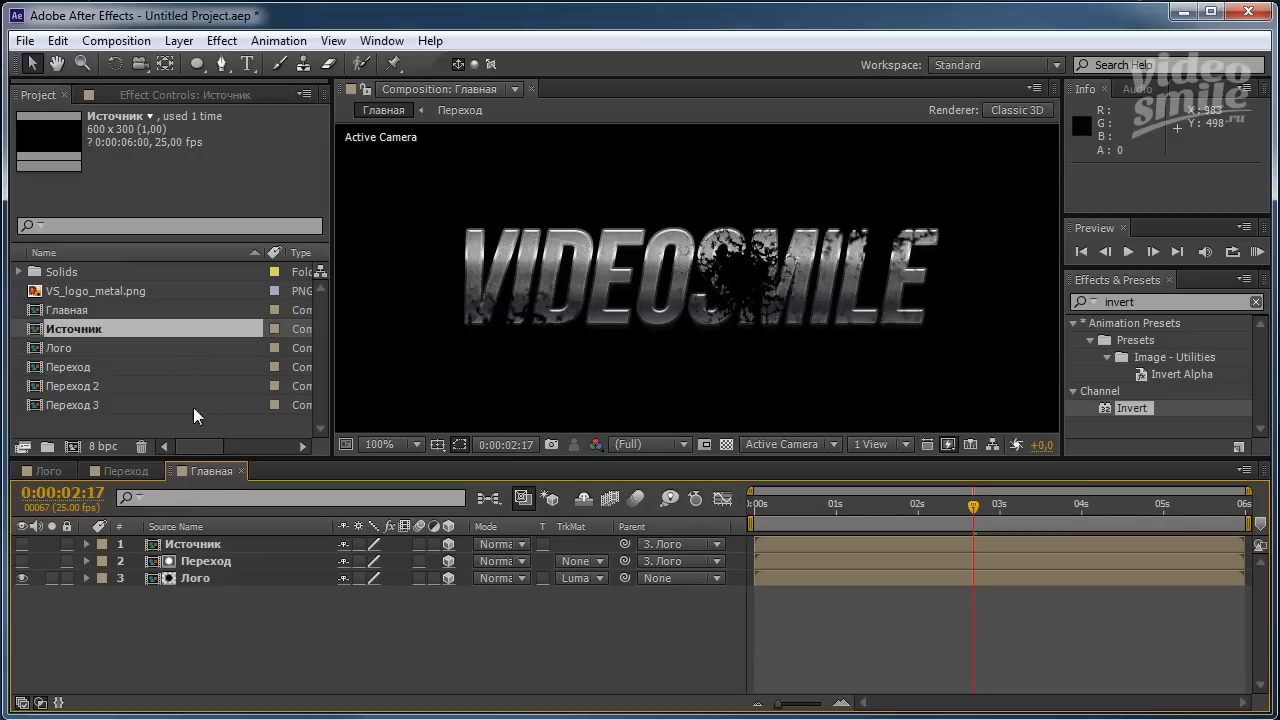
Cycle the project colour depth from 8 bpc through 16 to 32 bpc.
click(172, 423)
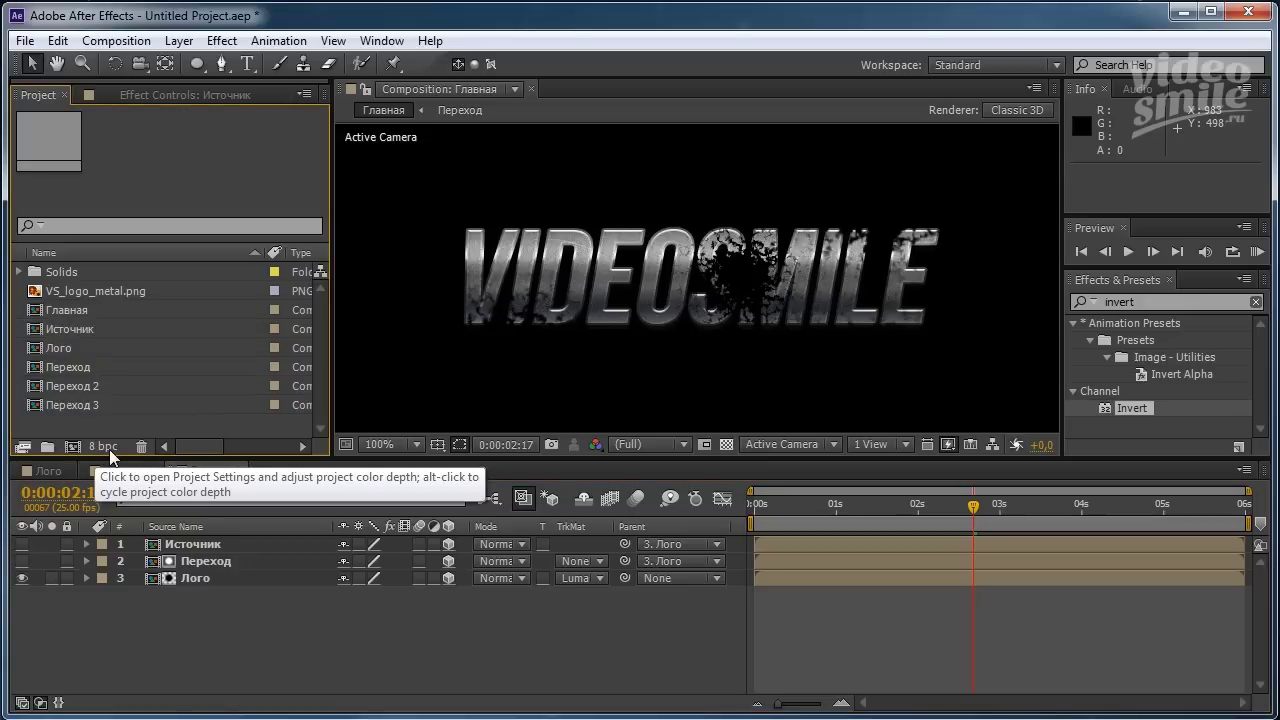
key(alt)
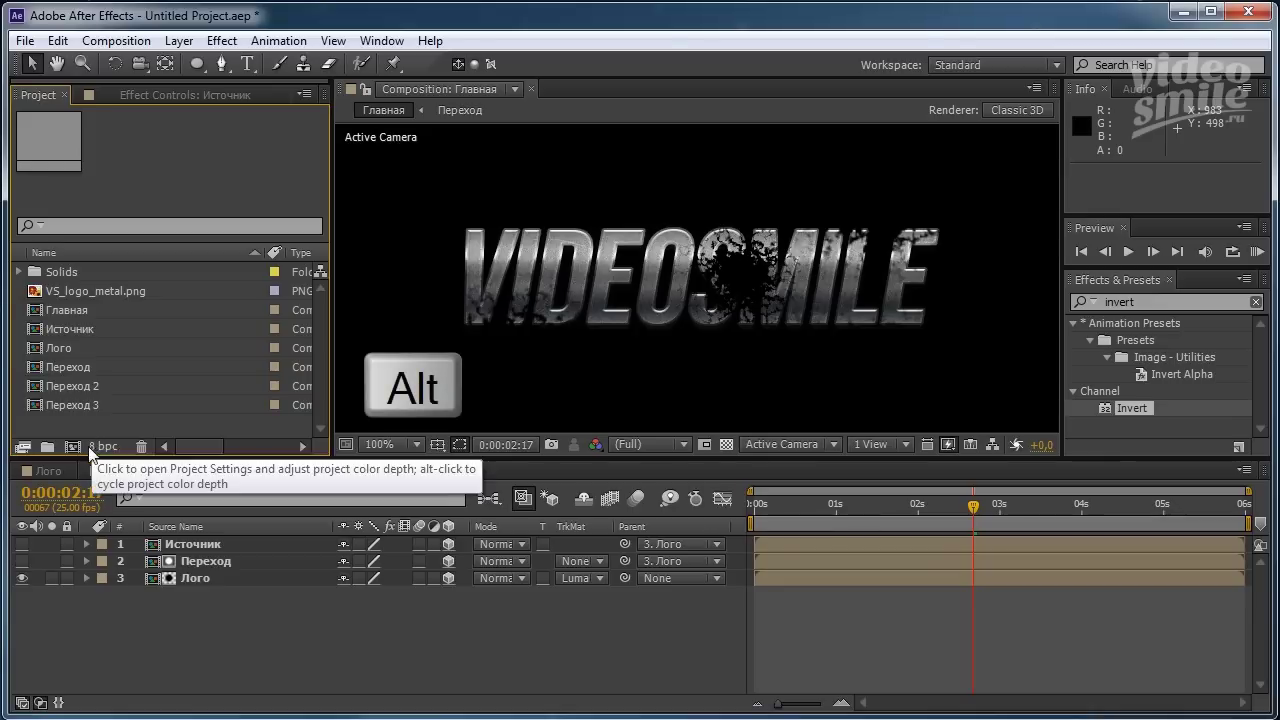
alt+click(100, 446)
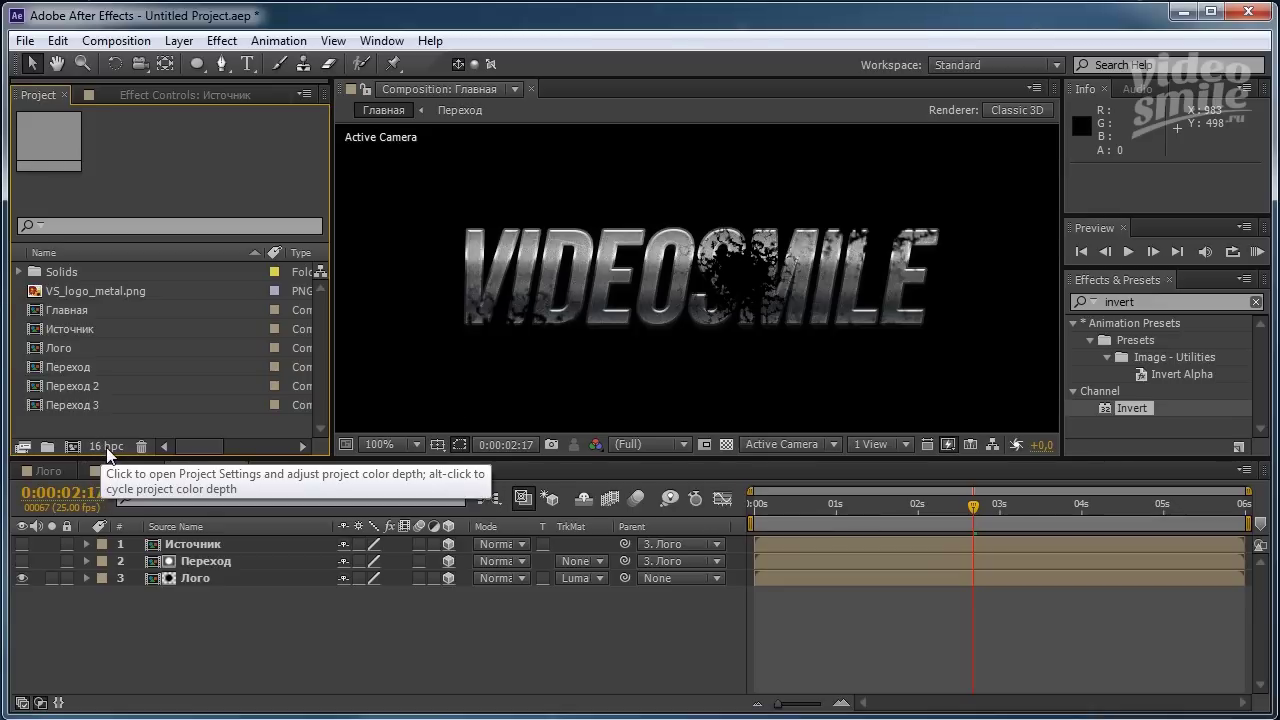
alt+click(105, 446)
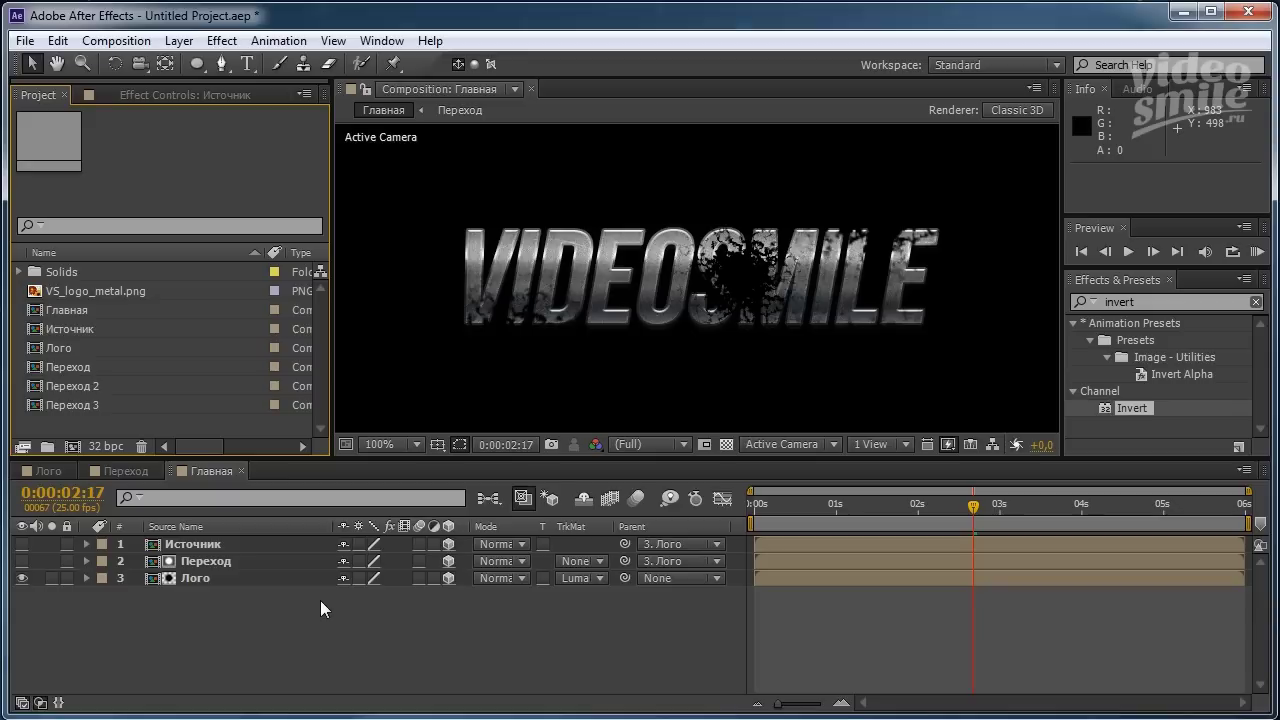
Create a black 1280×720 solid named Частицы via Layer > New > Solid.
click(171, 41)
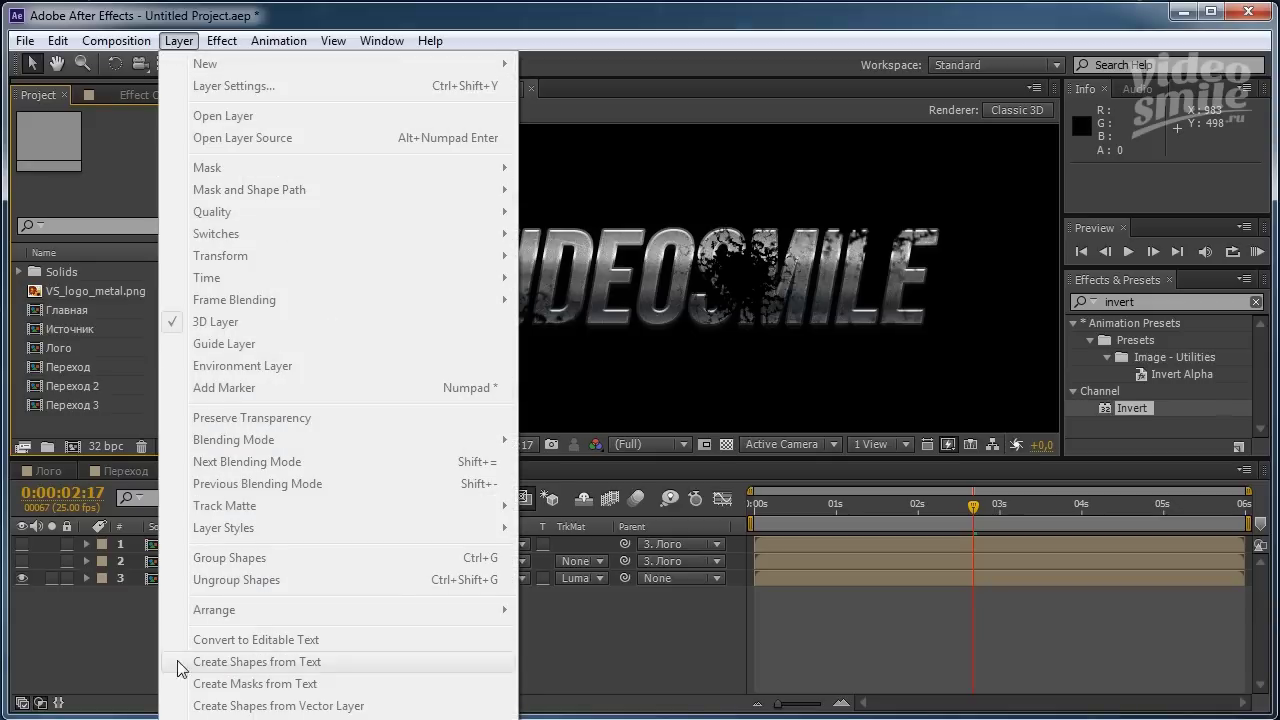
click(108, 638)
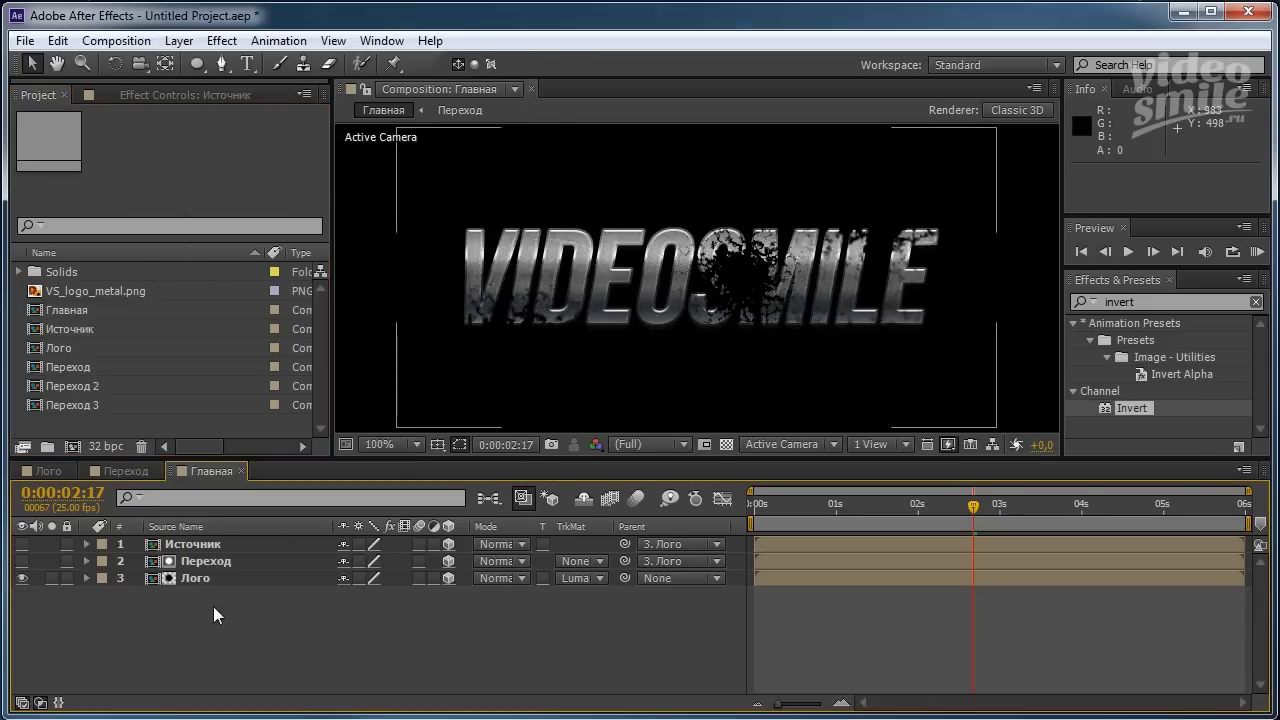
click(179, 41)
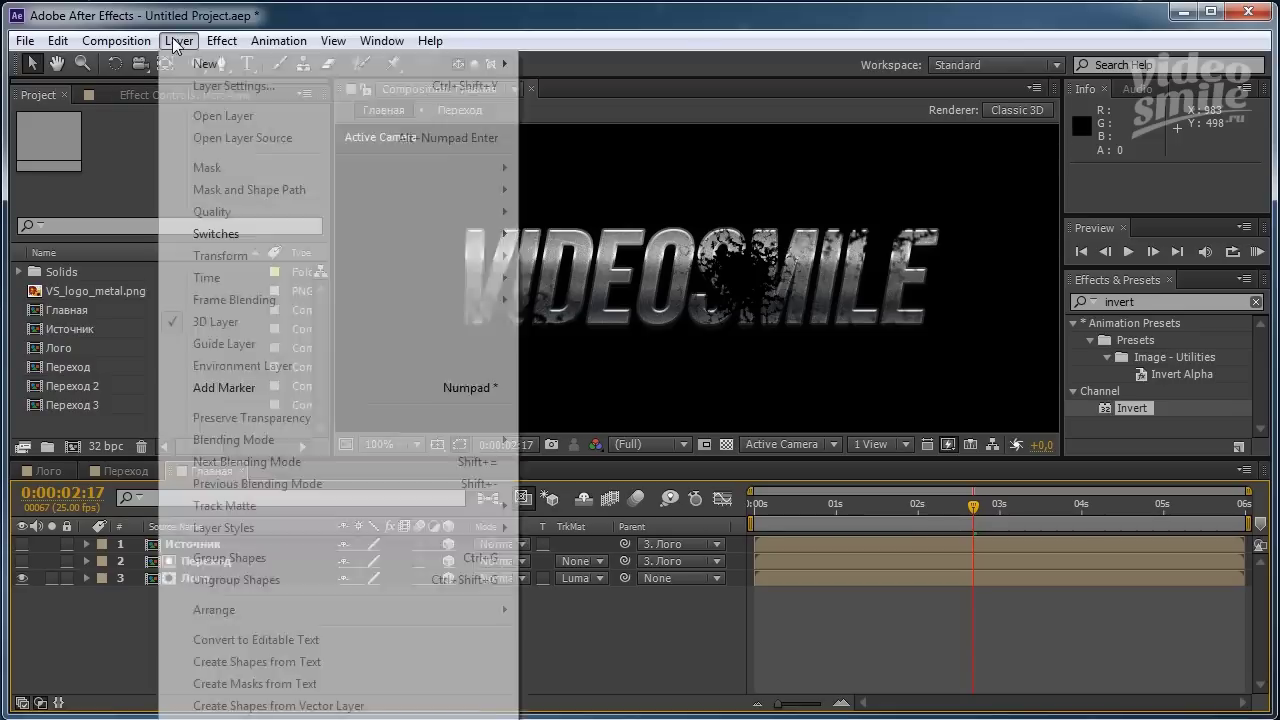
mouse_move(455, 68)
click(565, 85)
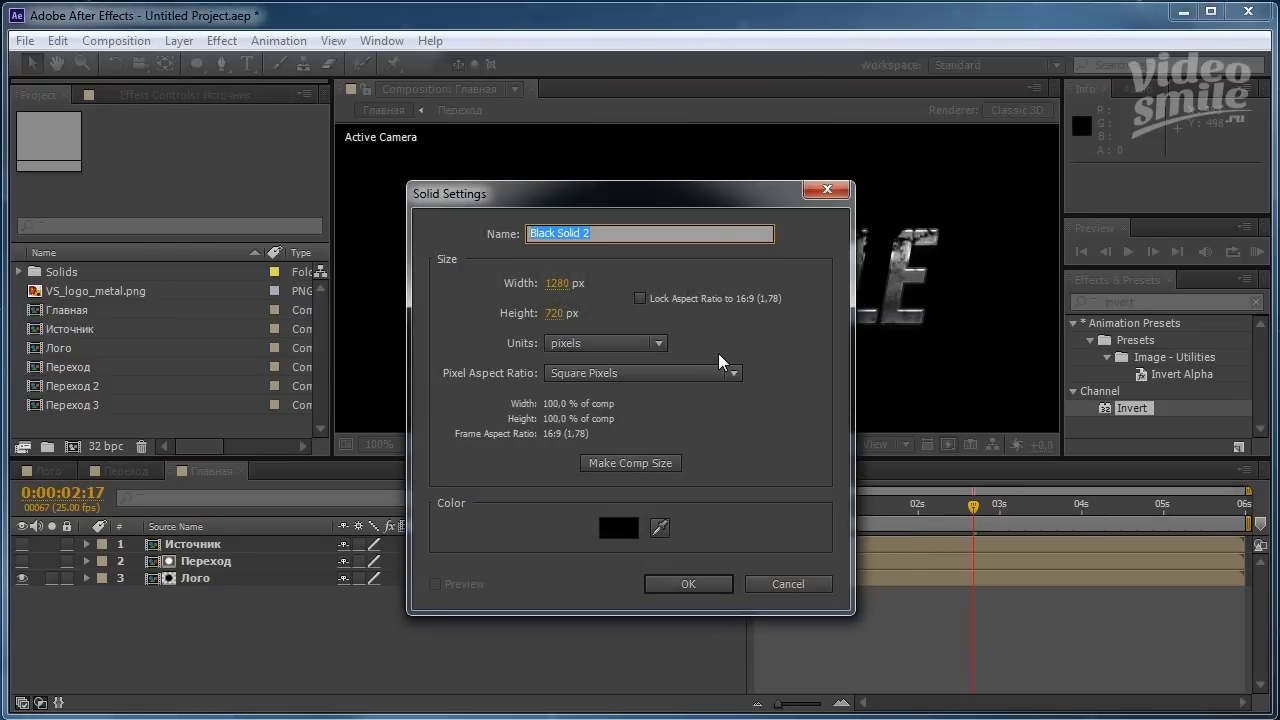
text(Xfcnbw)
text(s)
click(688, 584)
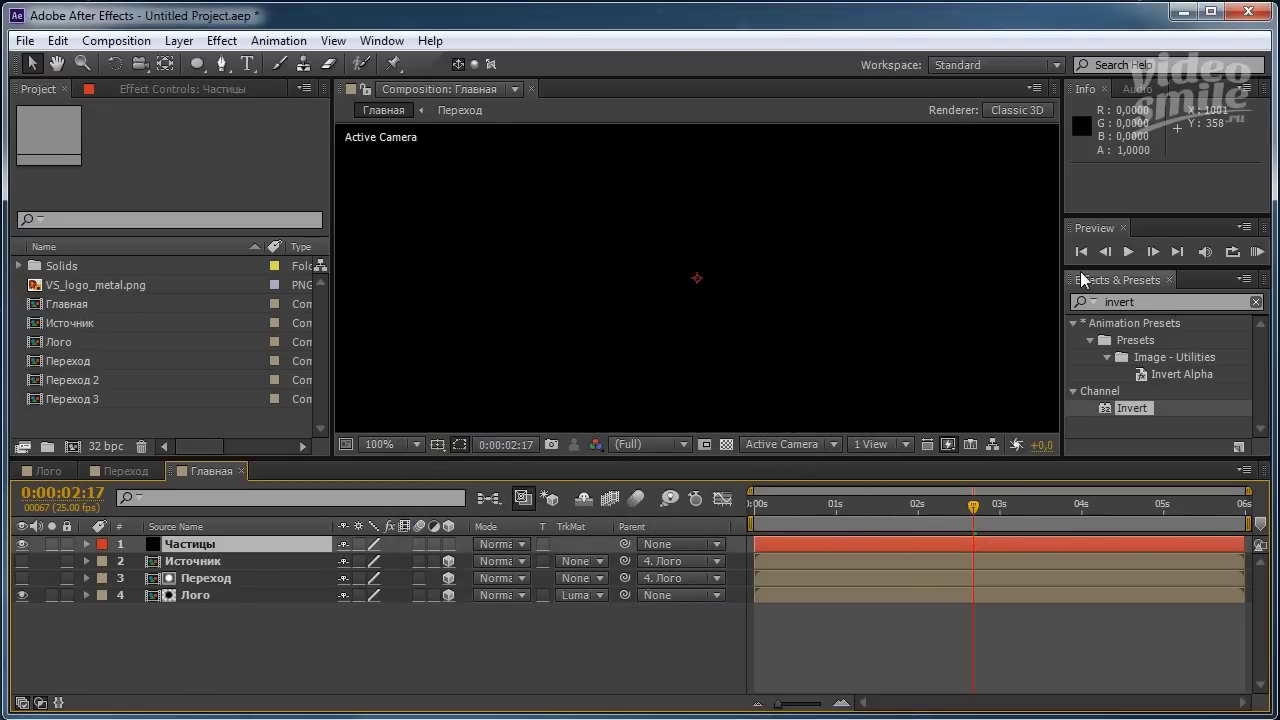
Search Effects & Presets for 'particular' and apply Trapcode Particular to the Частицы layer.
drag(1086, 268, 1086, 209)
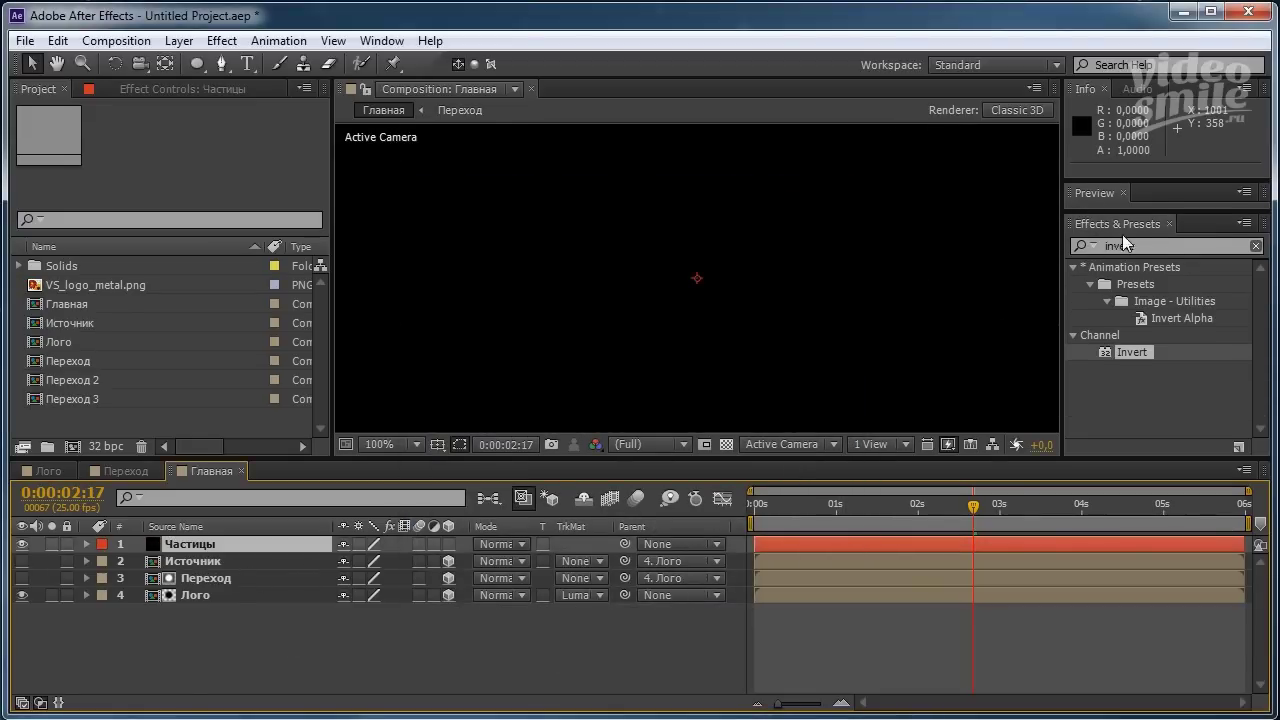
click(1093, 245)
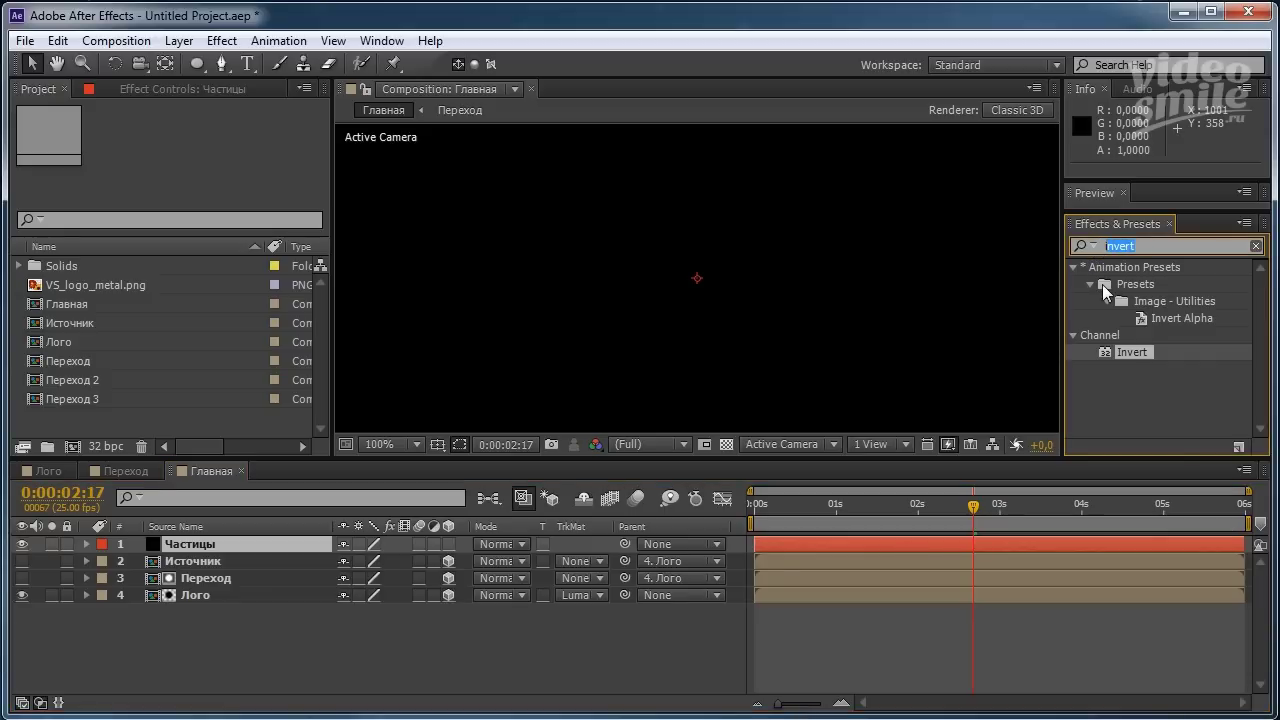
key(BackSpace)
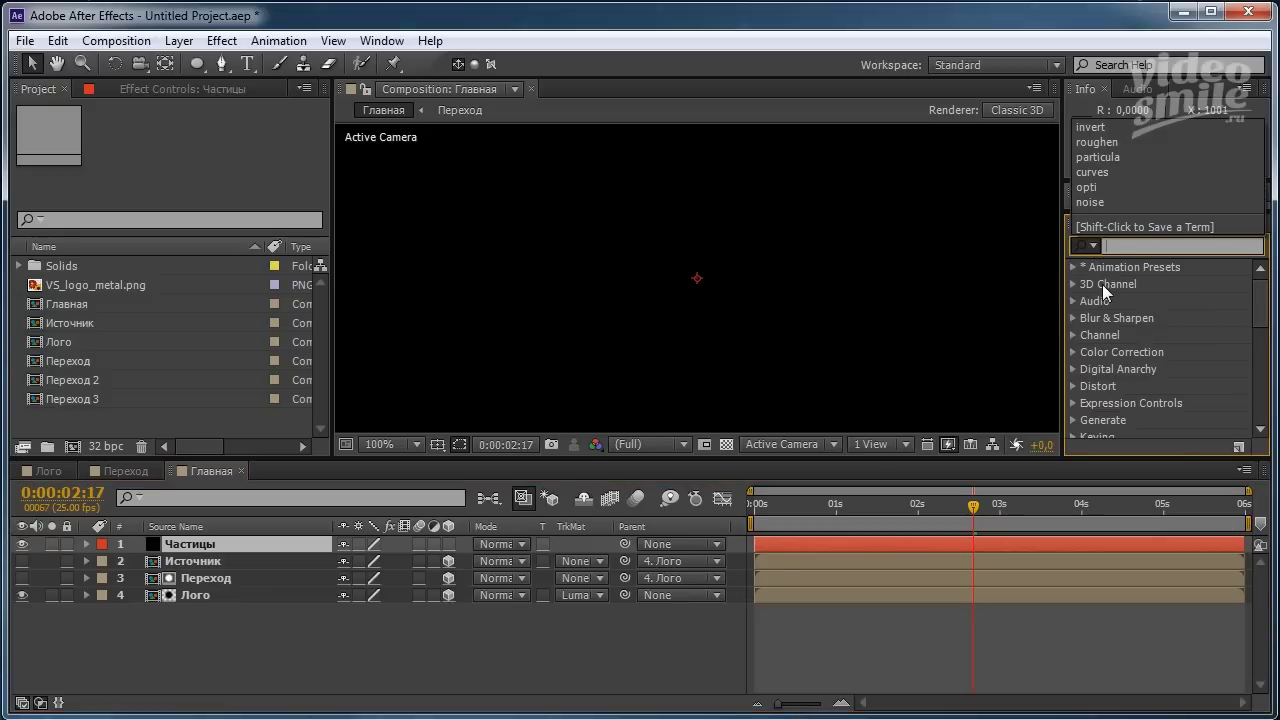
text(зparticu)
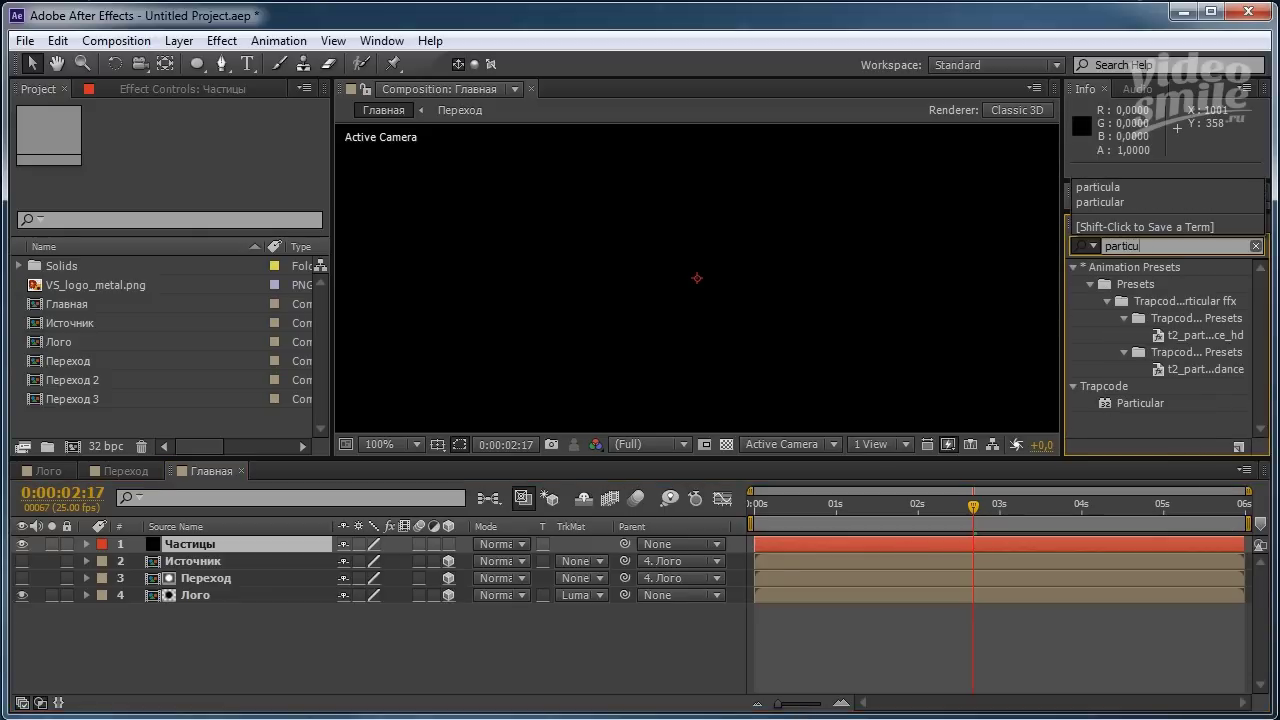
text(lar)
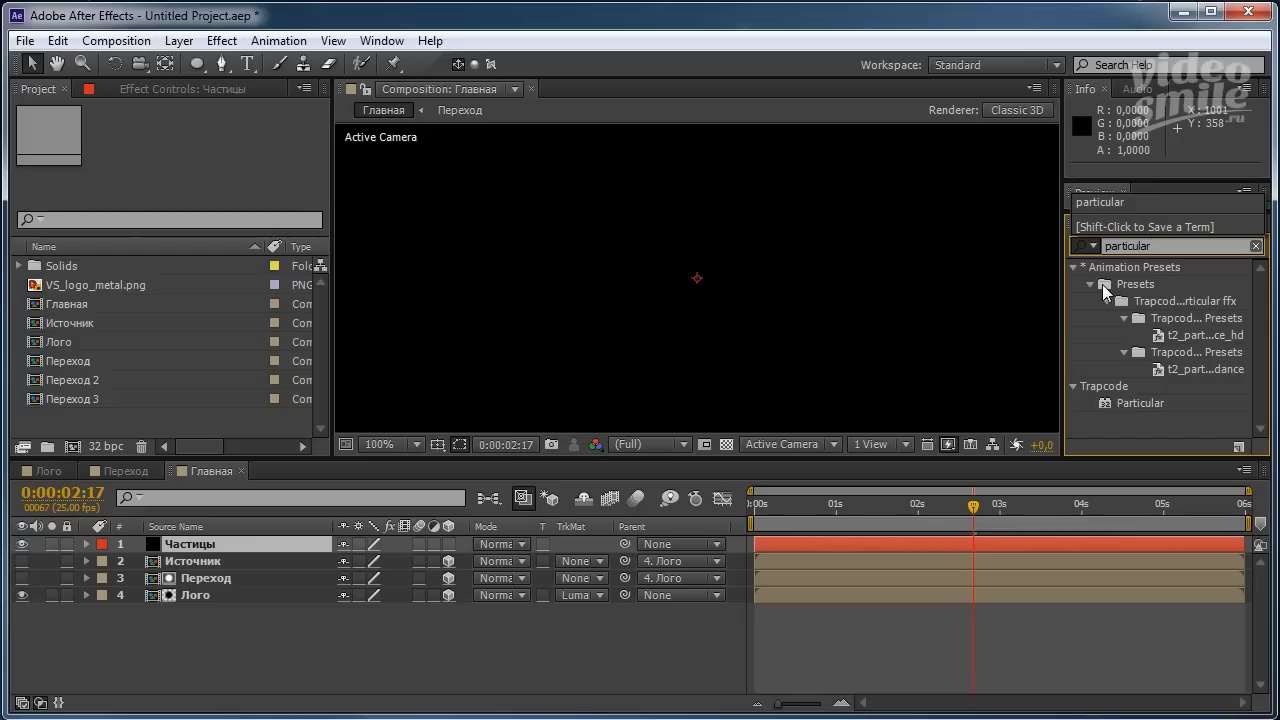
click(1138, 403)
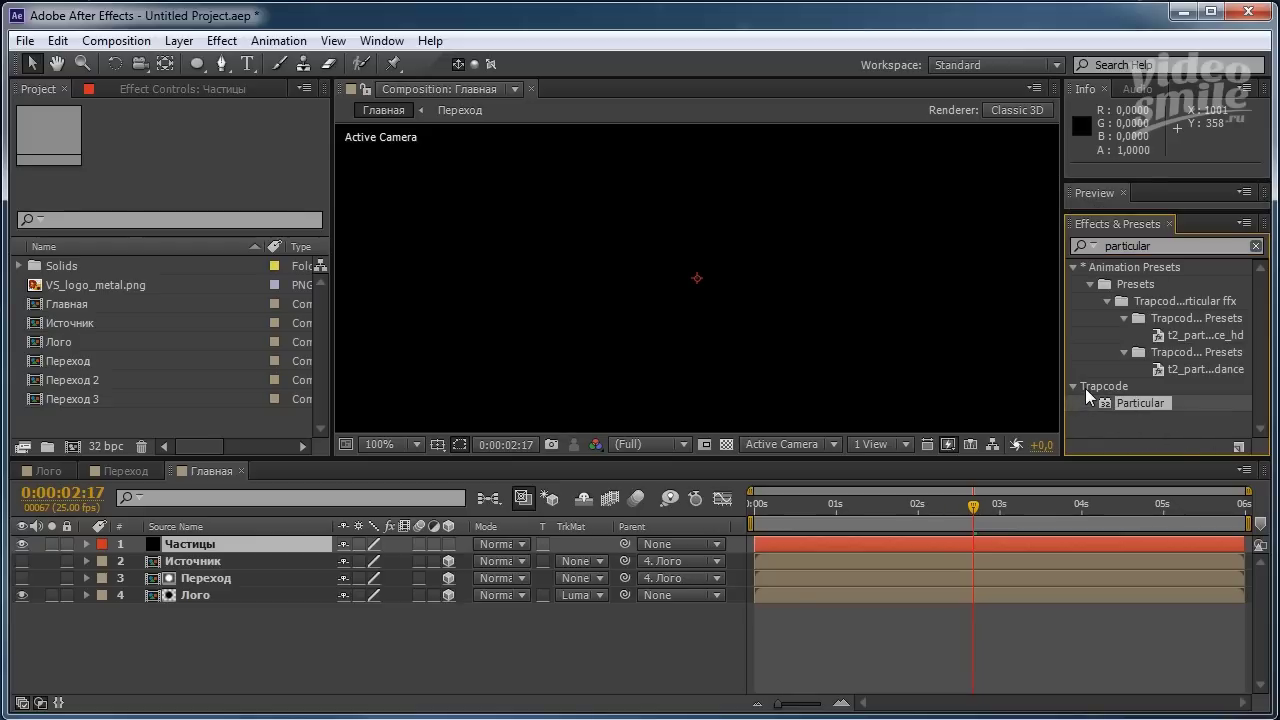
drag(1149, 407, 217, 548)
drag(217, 547, 217, 547)
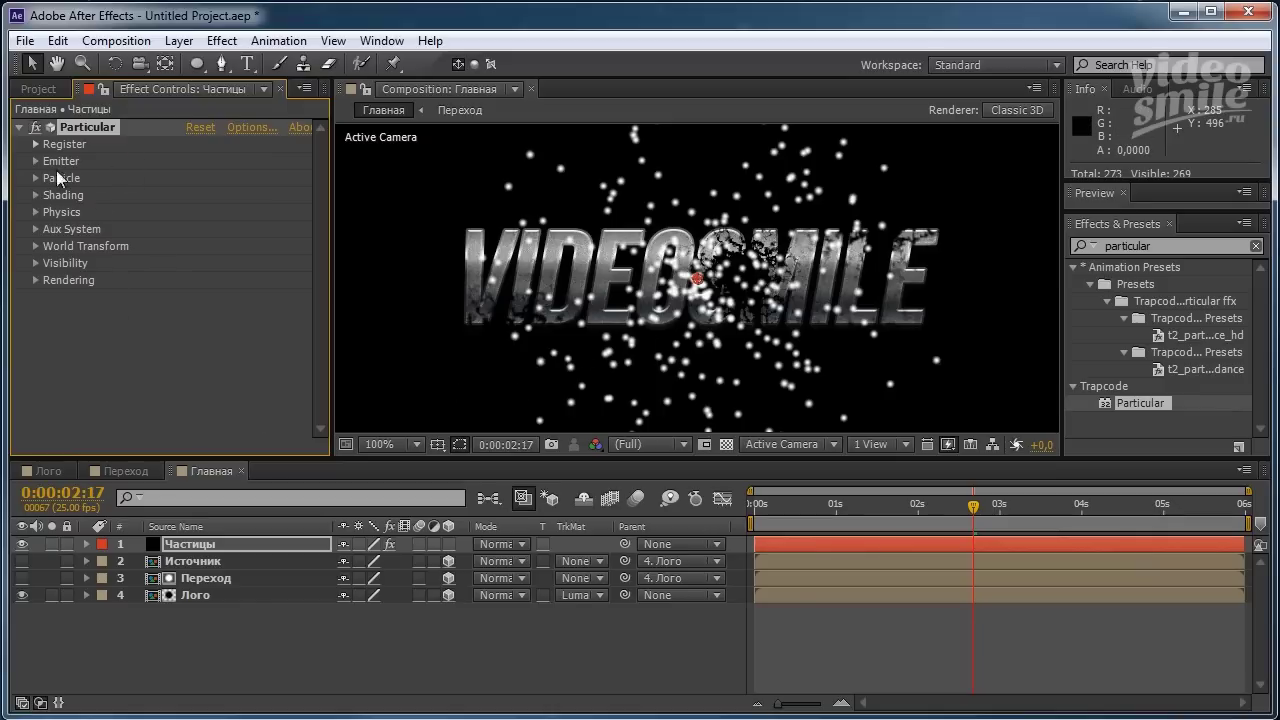
Set Particular's Emitter Particles/sec to 300000 and Emitter Type to Layer.
click(34, 160)
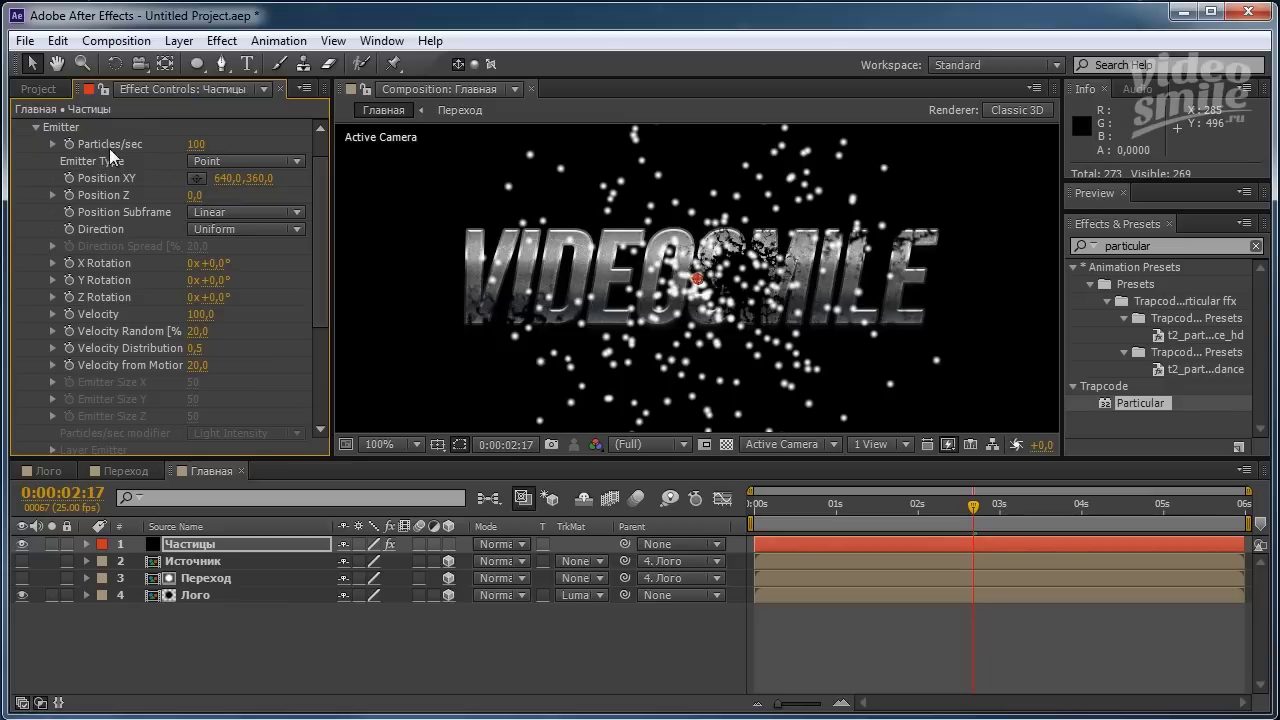
click(197, 146)
text(3)
text(00000)
key(Return)
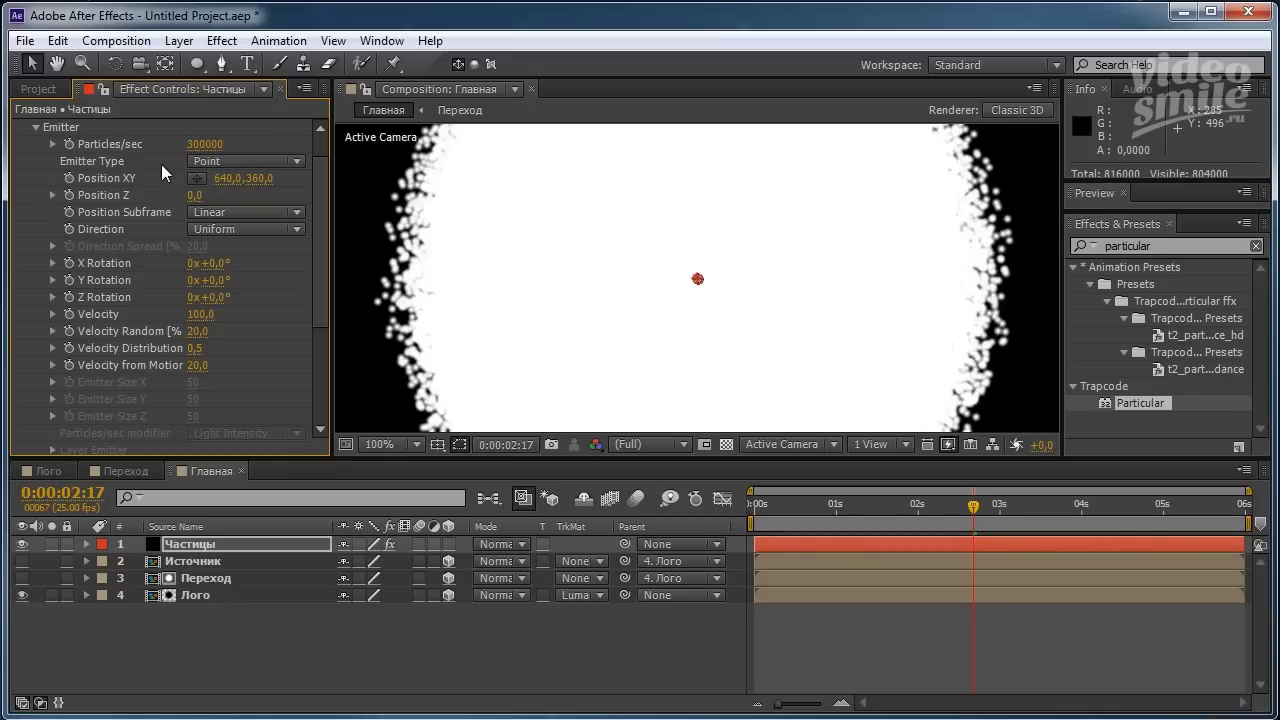
click(299, 158)
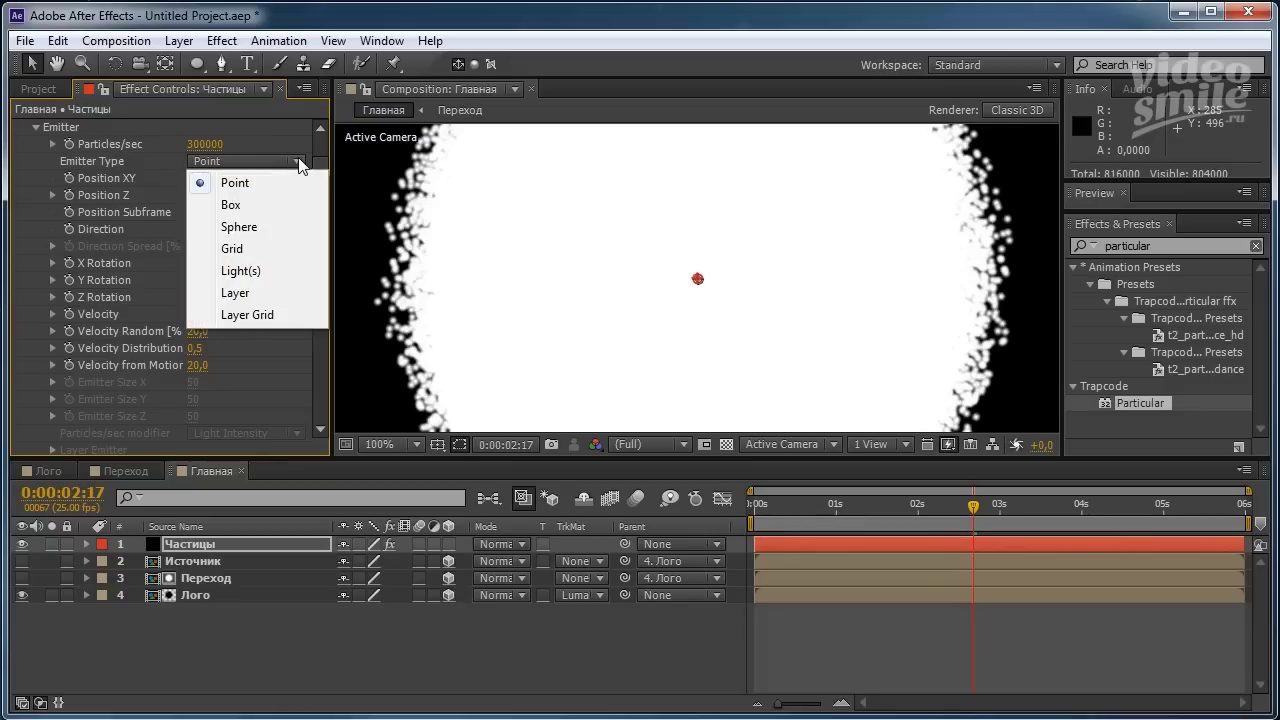
click(237, 293)
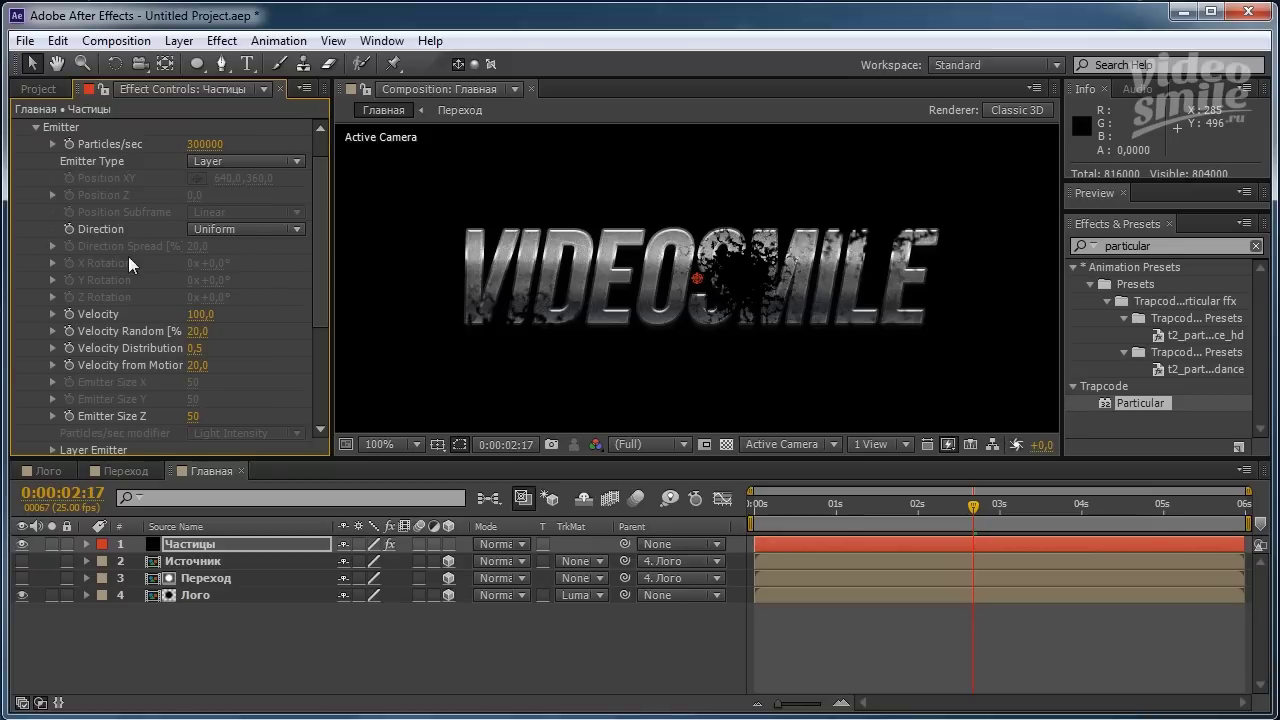
Set Velocity, Velocity Random, Velocity Distribution and Velocity from Motion all to 0.
click(201, 314)
text(0)
key(Return)
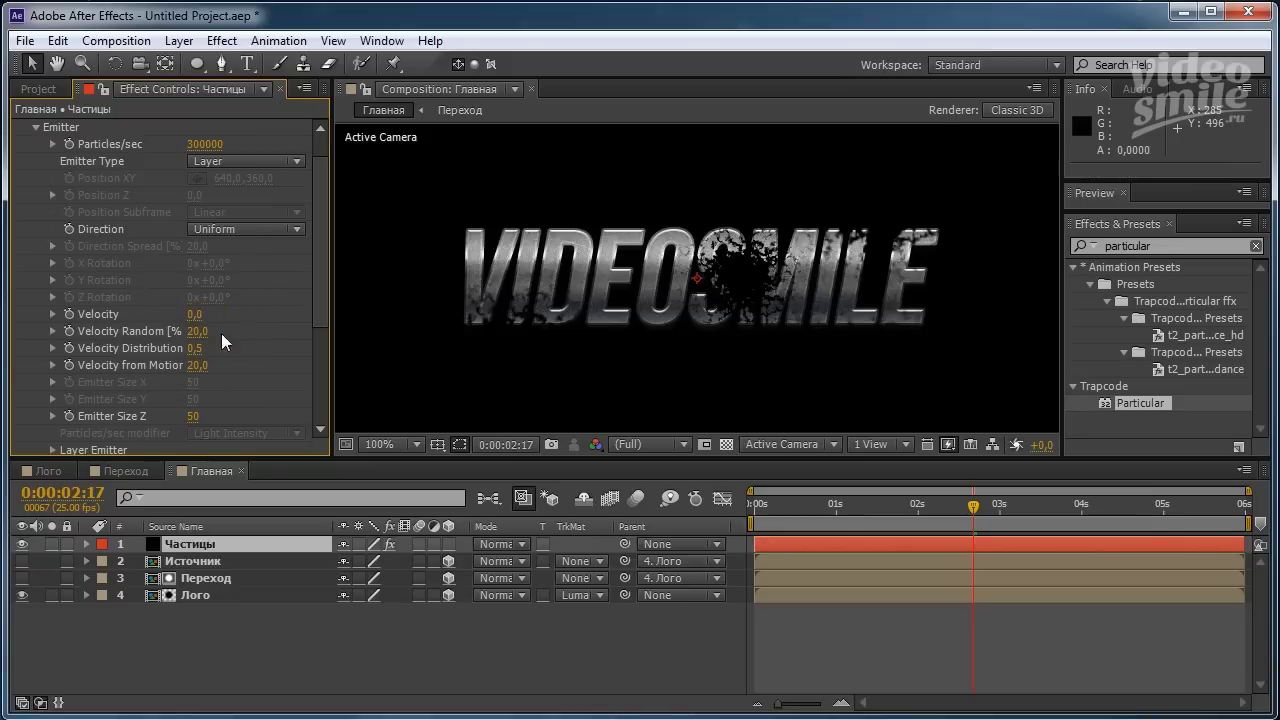
click(198, 331)
text(0)
key(Tab)
text(0)
key(Tab)
text(0)
key(Return)
Scroll down and expand Particular's Layer Emitter options.
drag(321, 283, 300, 354)
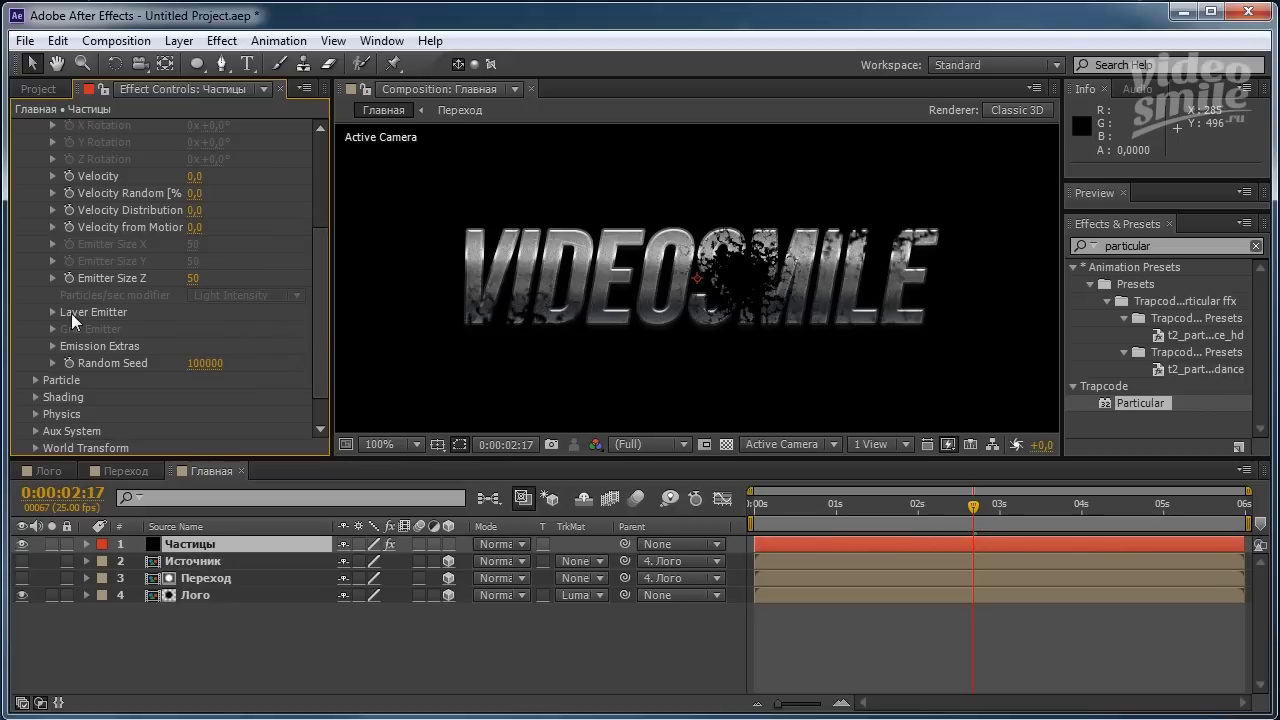
click(54, 313)
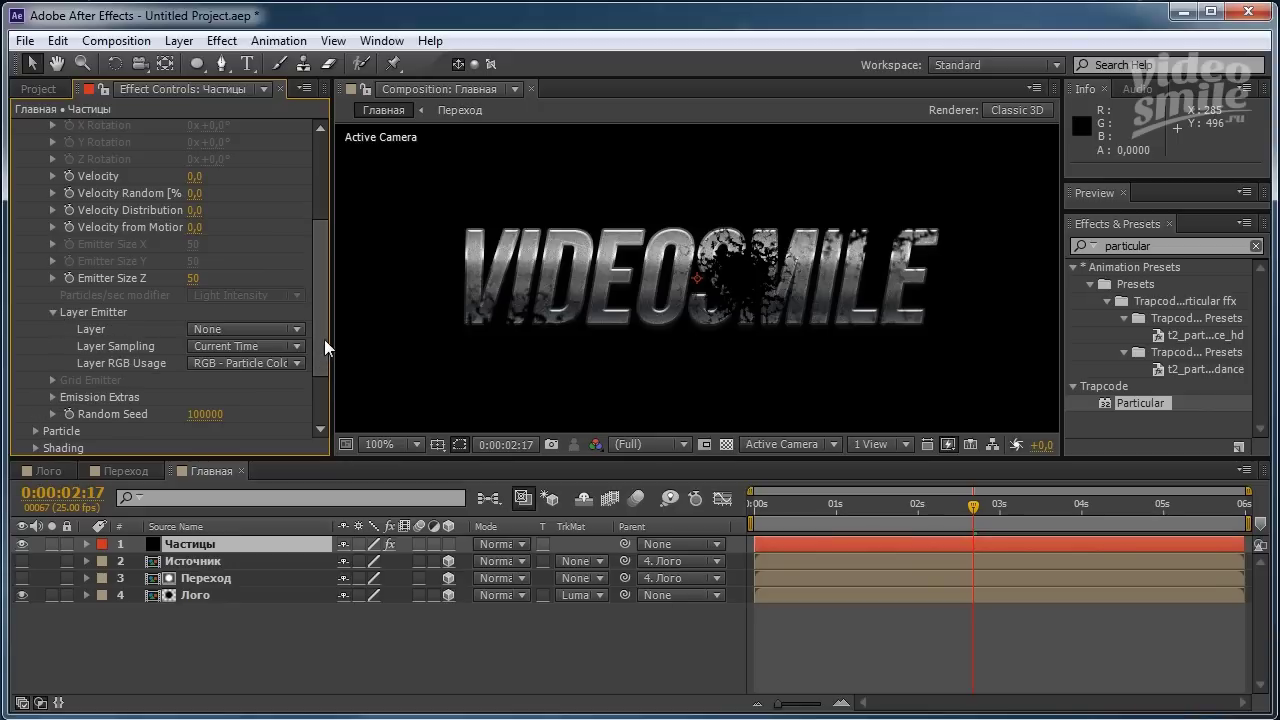
drag(324, 339, 314, 354)
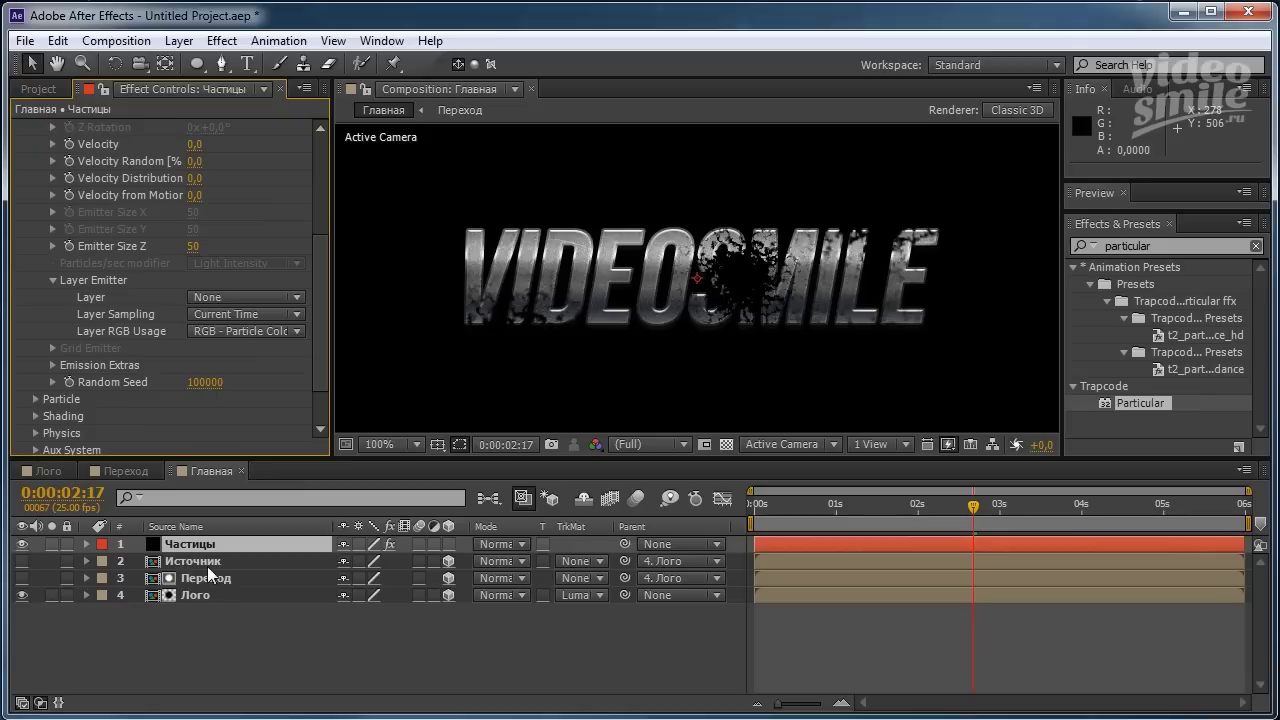
Set Layer Emitter to Источник, Particle Birth Time sampling, and Lightness - Size RGB usage, then collapse Emitter.
click(296, 297)
click(277, 382)
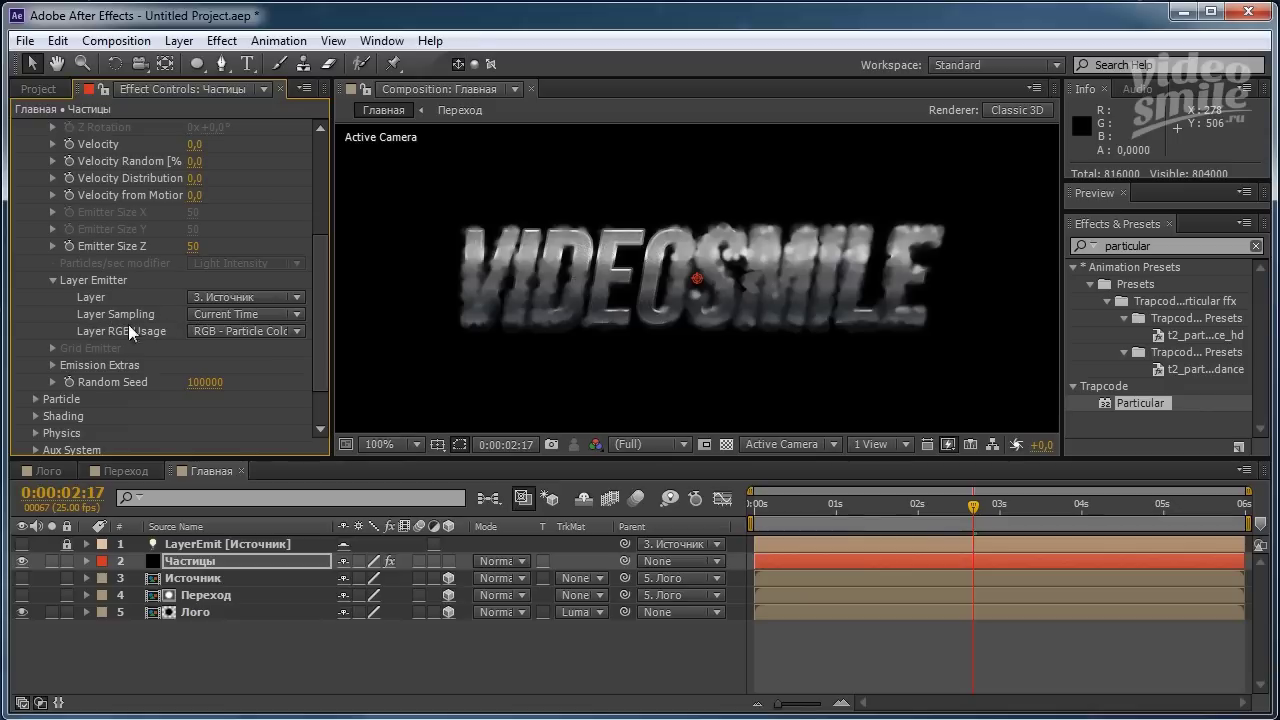
click(297, 314)
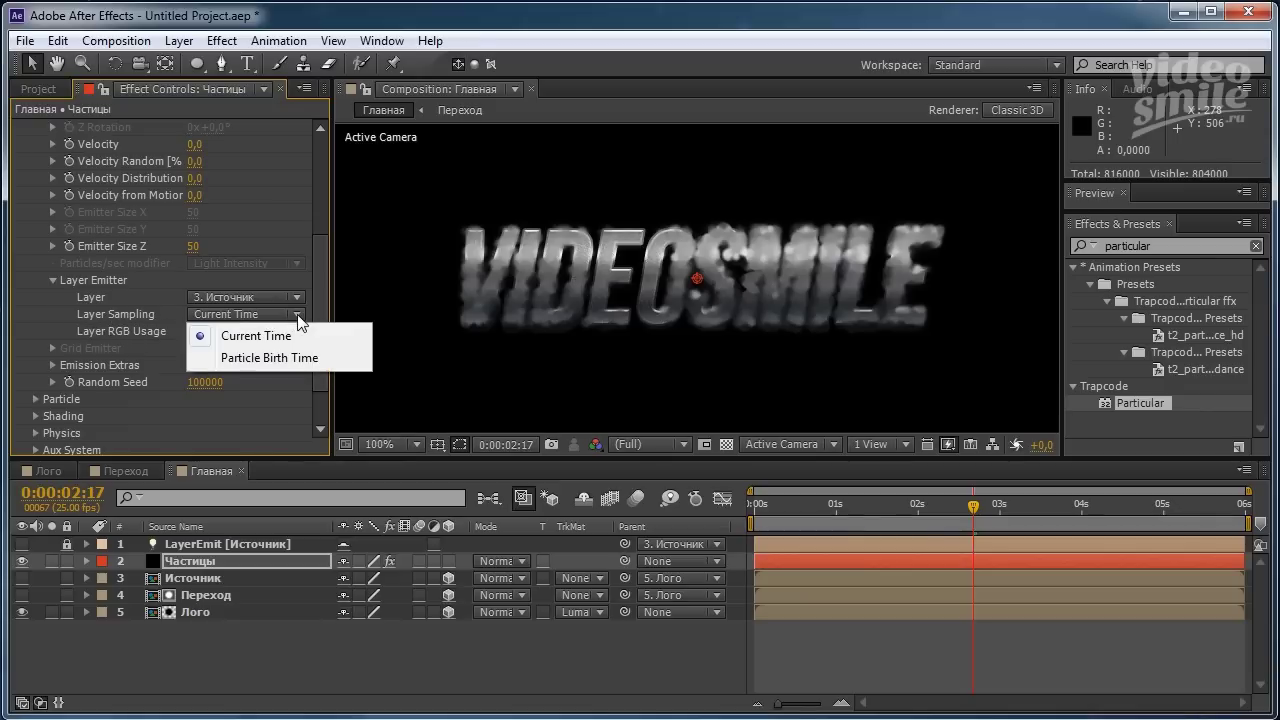
click(298, 362)
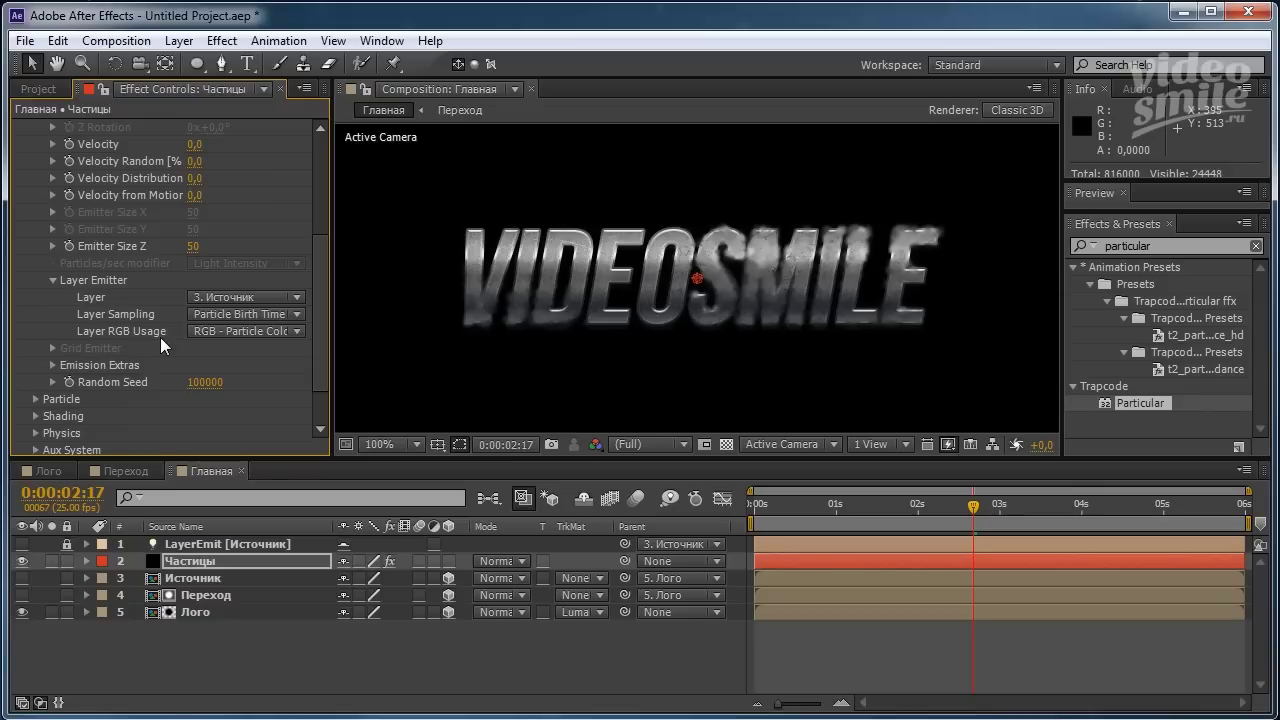
click(289, 333)
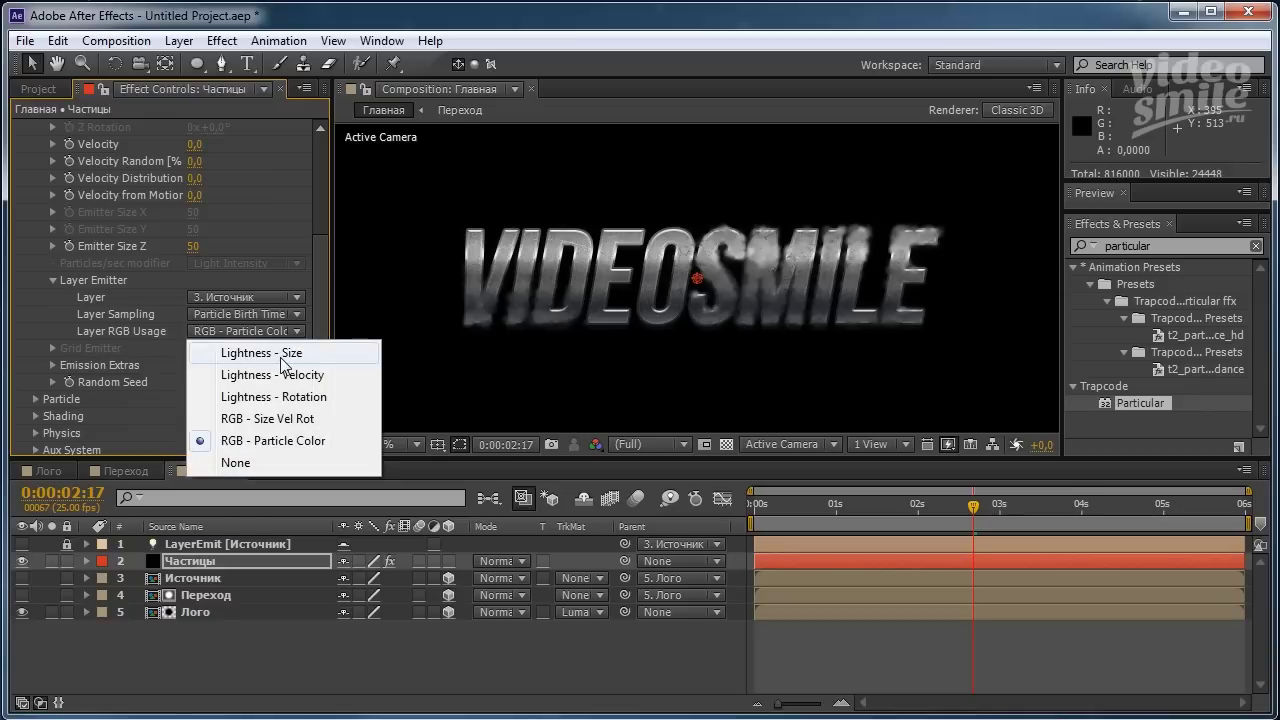
click(283, 356)
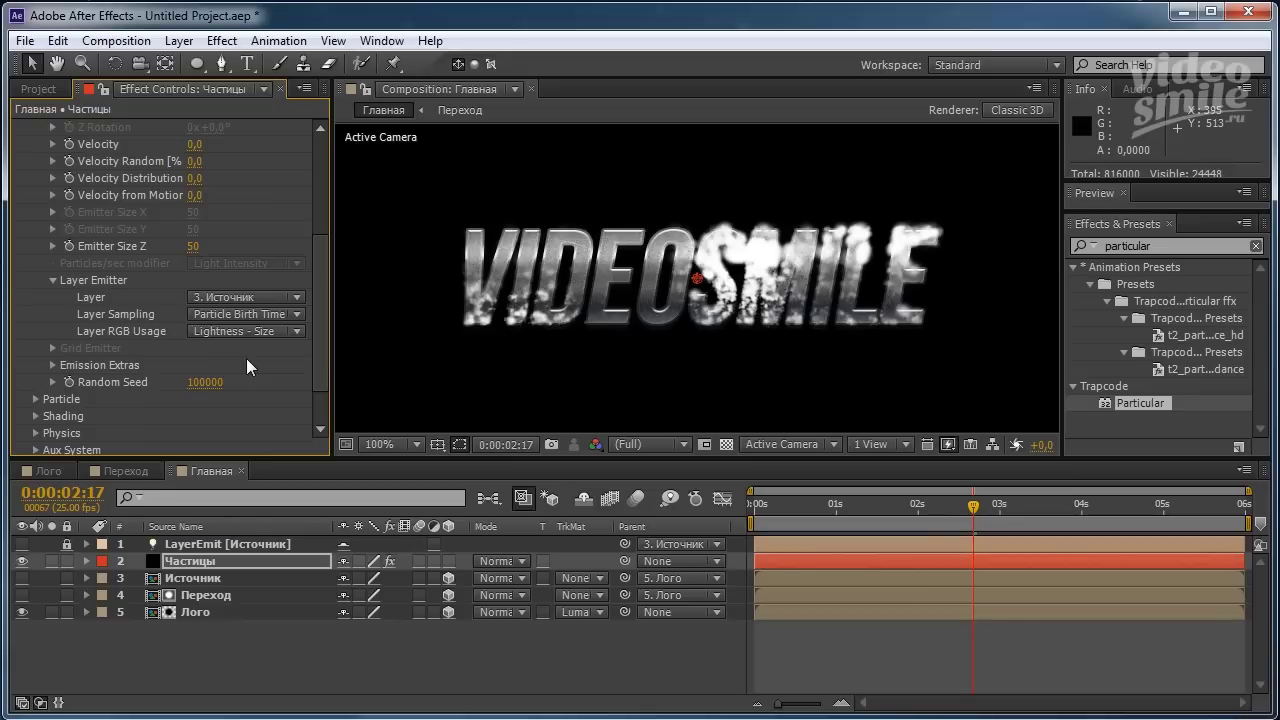
scroll(97, 258, up, 5)
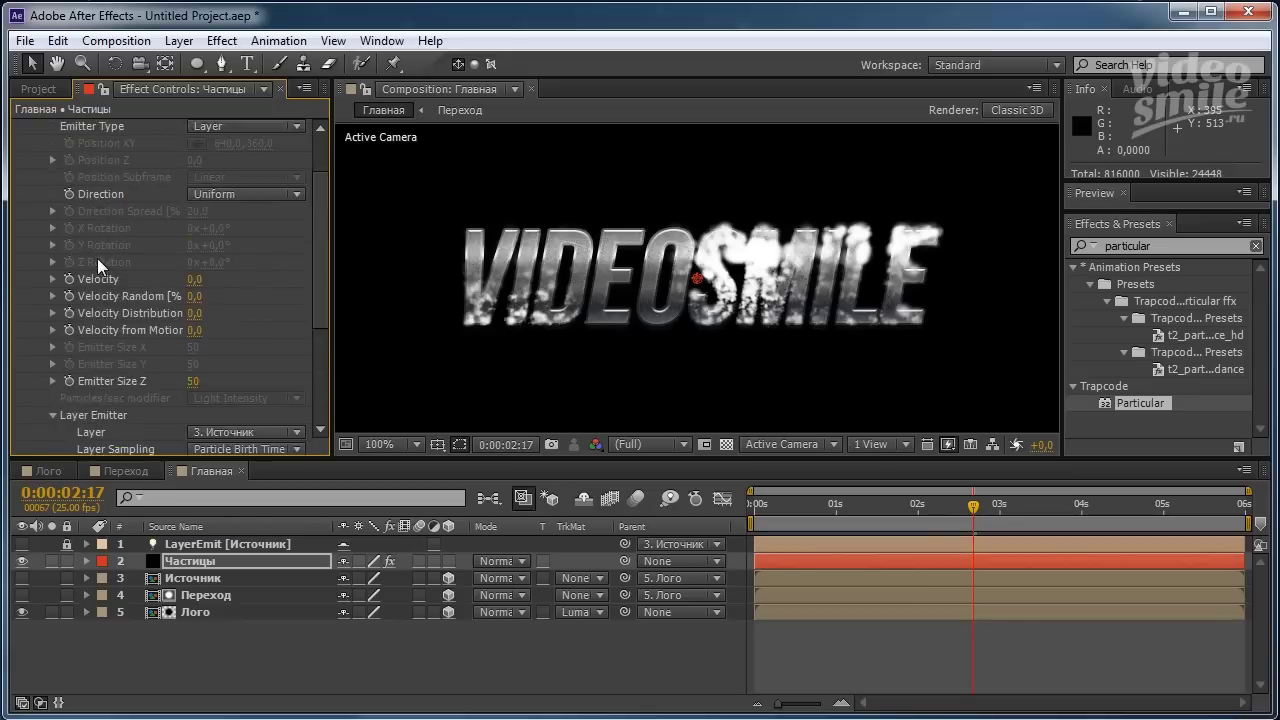
click(36, 161)
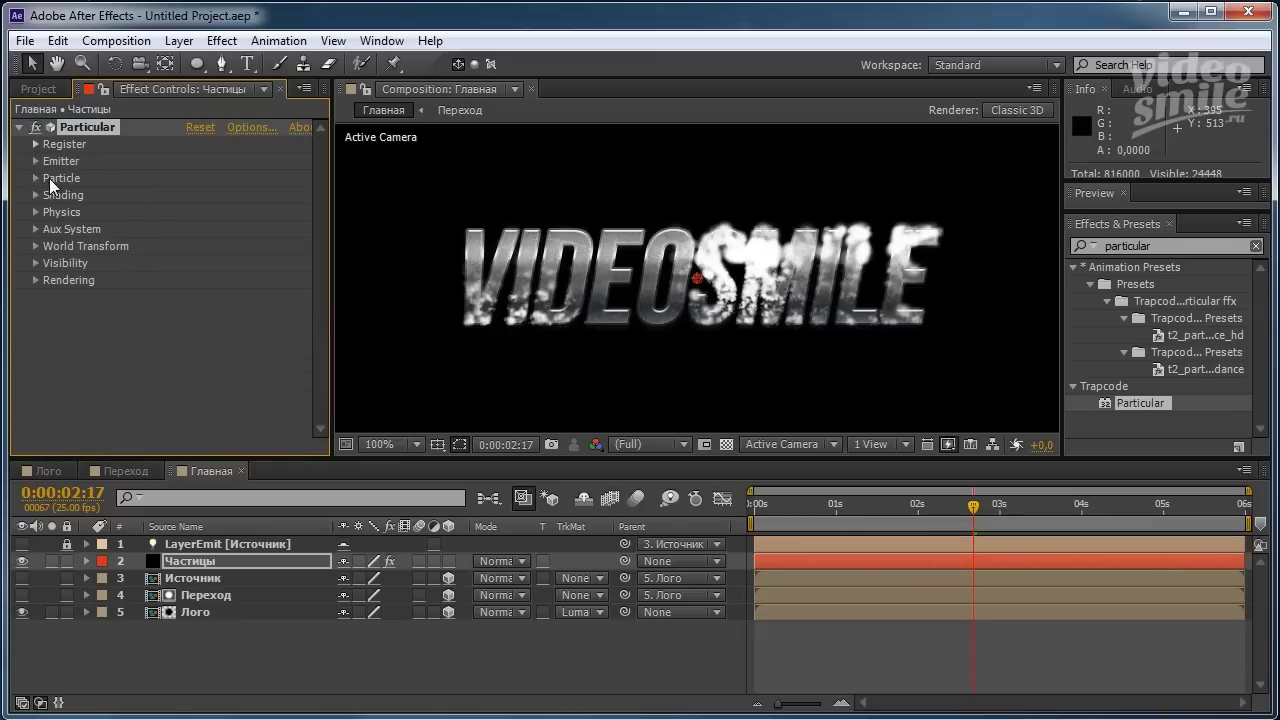
In the Particle group, set Life Random to 50, Size to 2, and Size Random to 50.
click(36, 178)
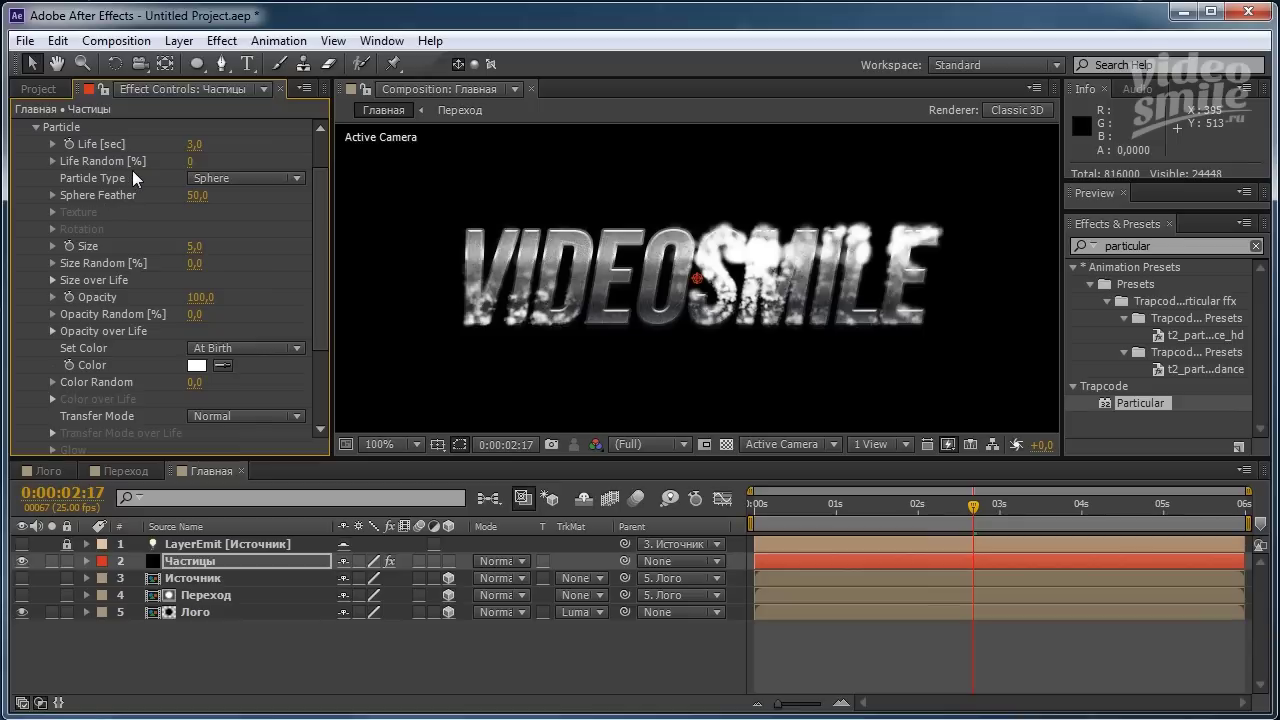
click(190, 161)
text(50)
key(Return)
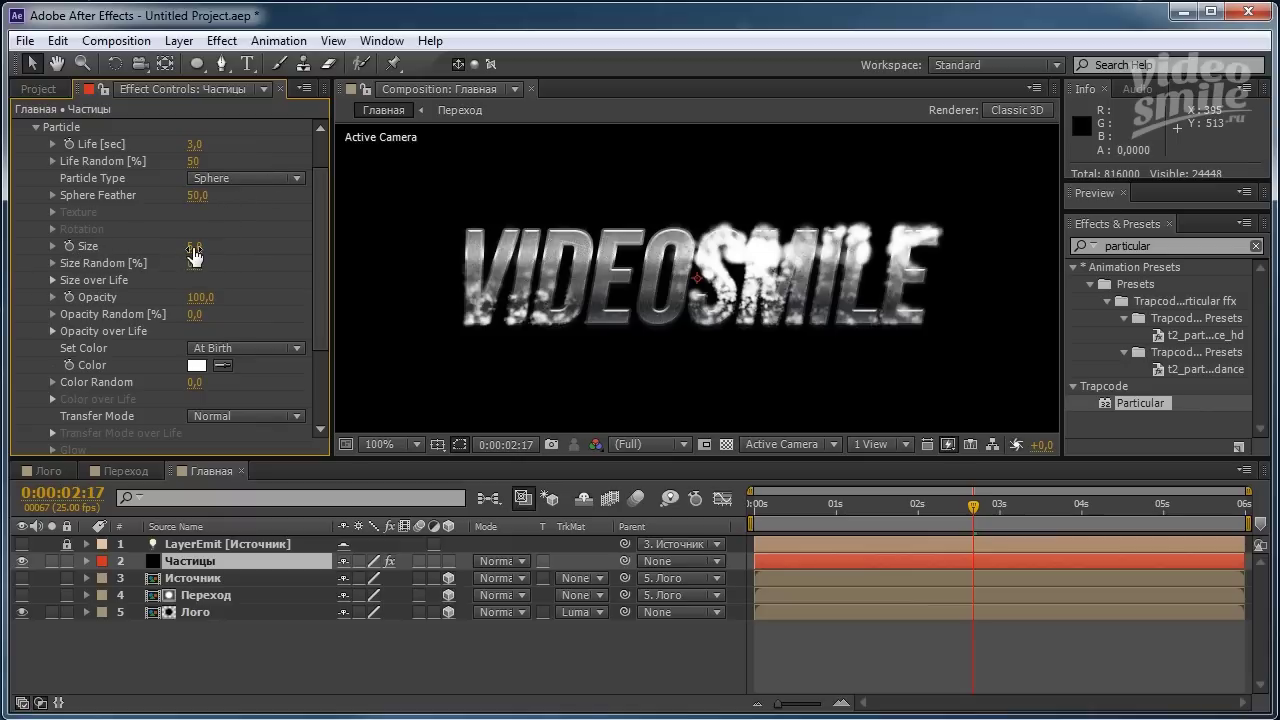
click(194, 247)
text(2)
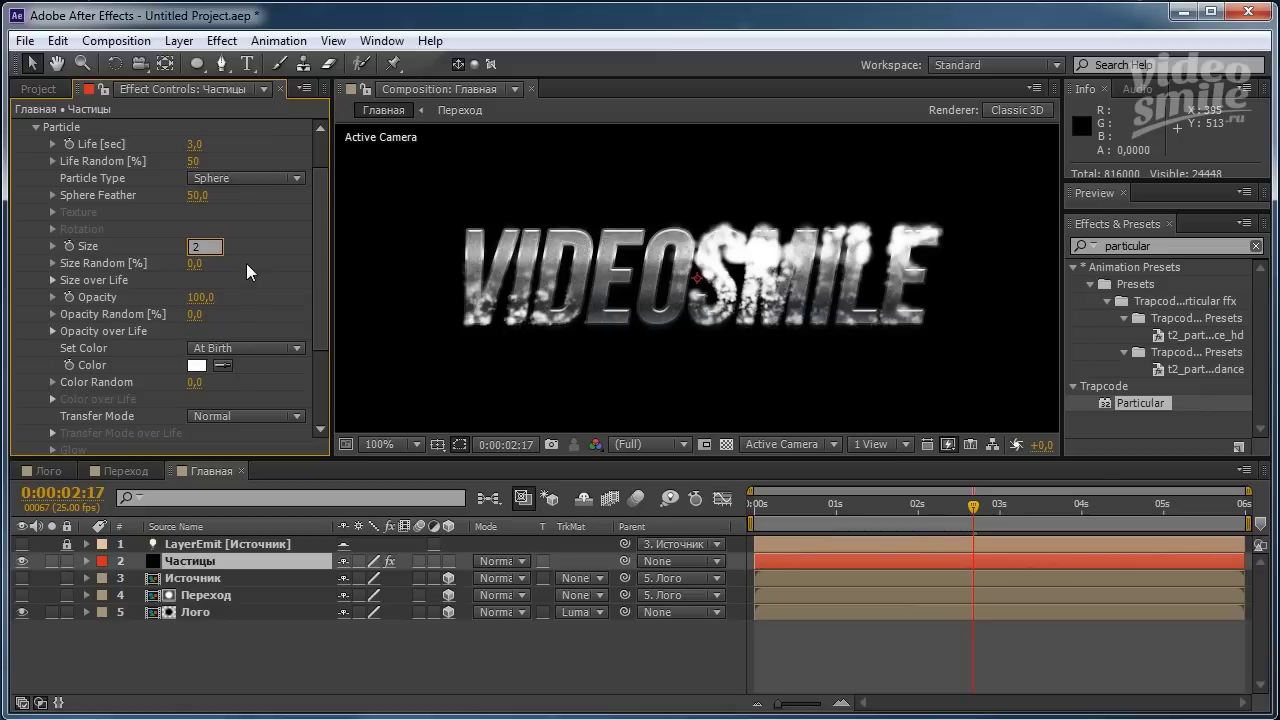
key(Return)
click(194, 264)
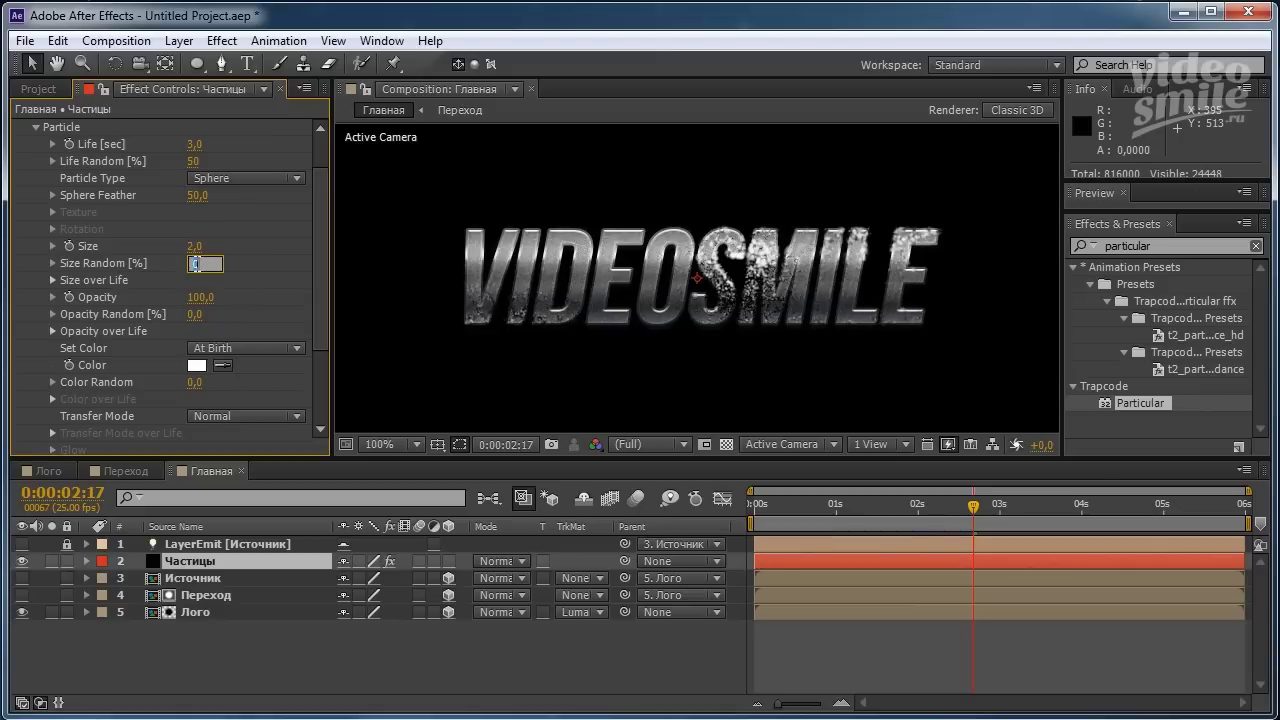
text(50)
key(Return)
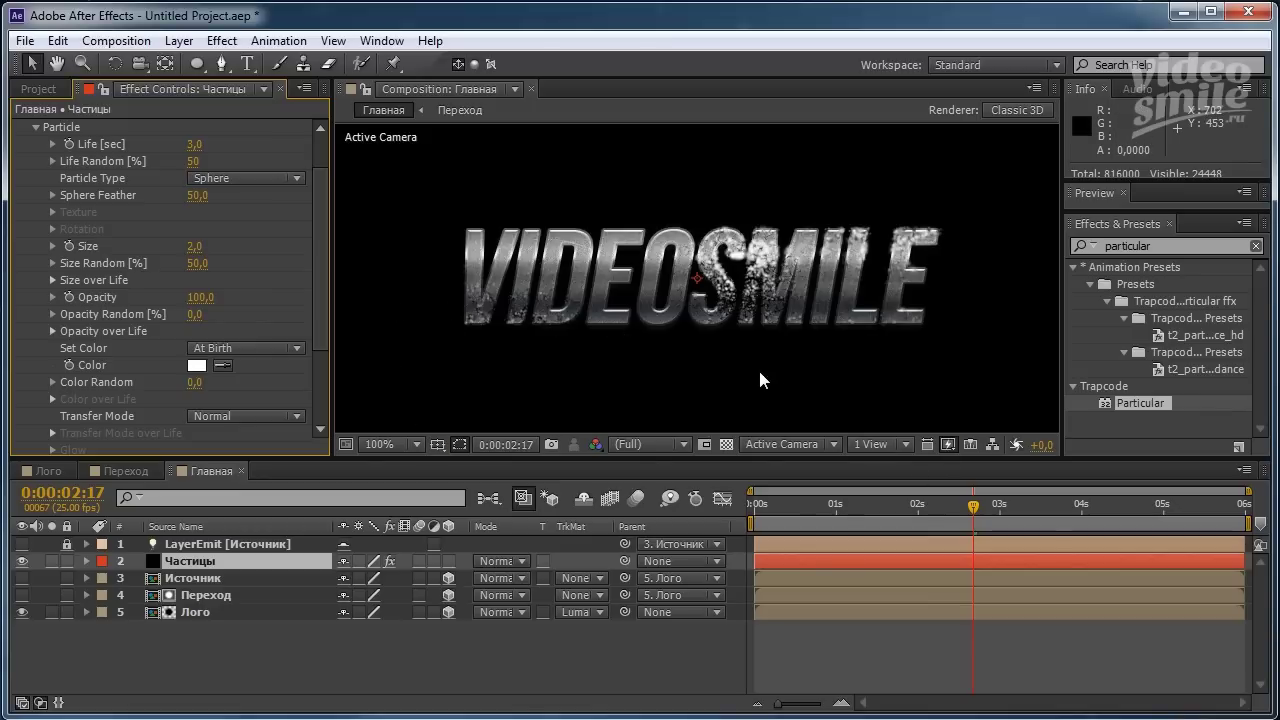
Apply the linear ramp-down preset to Size over Life so particles shrink to zero.
click(53, 280)
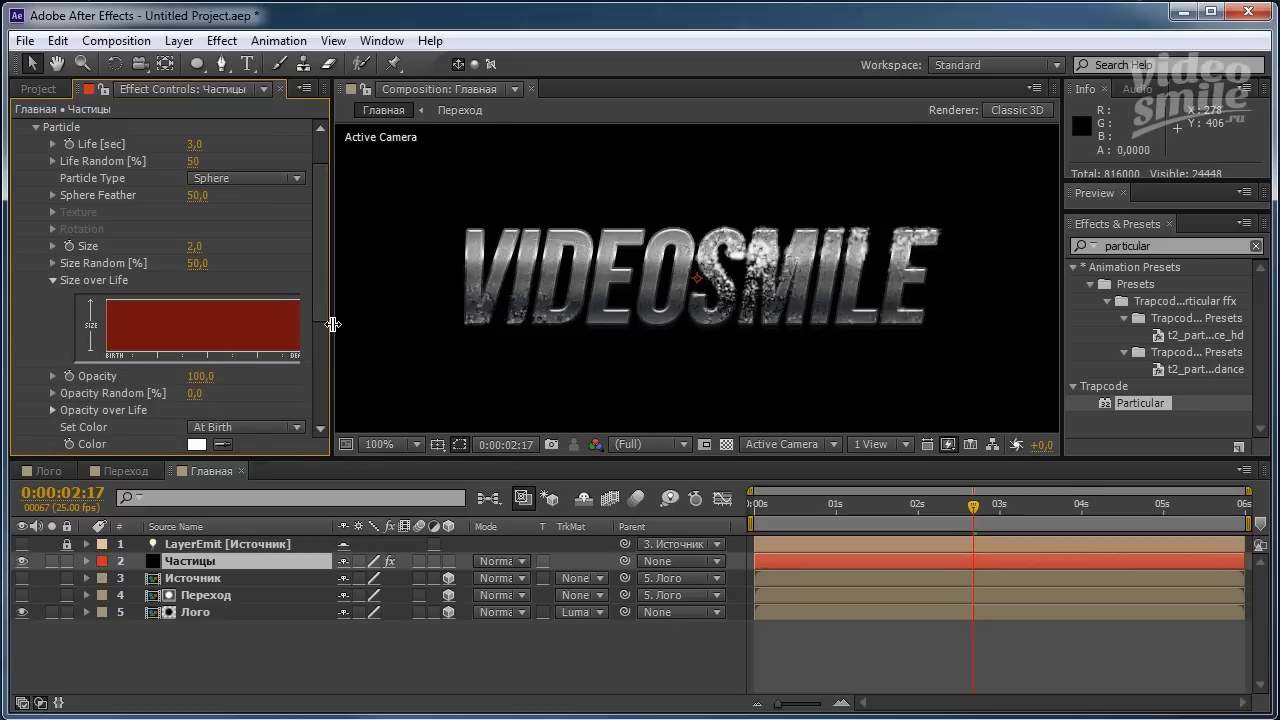
drag(333, 323, 398, 323)
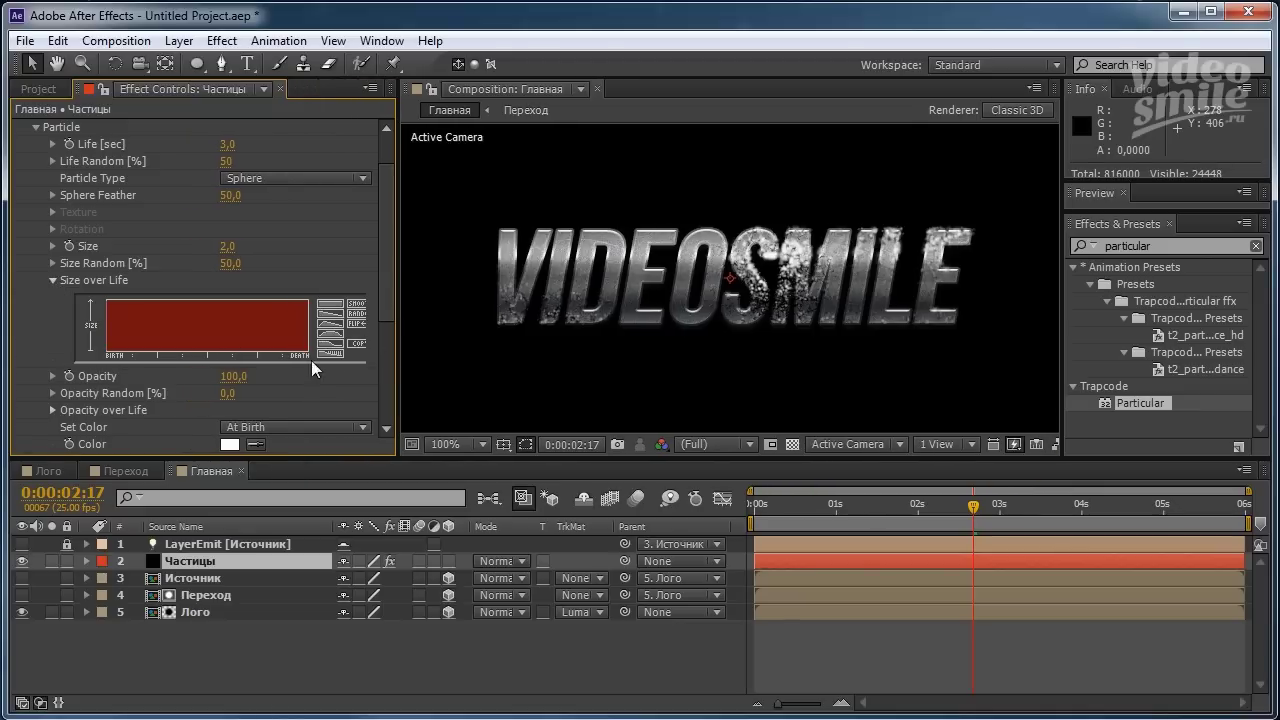
click(329, 320)
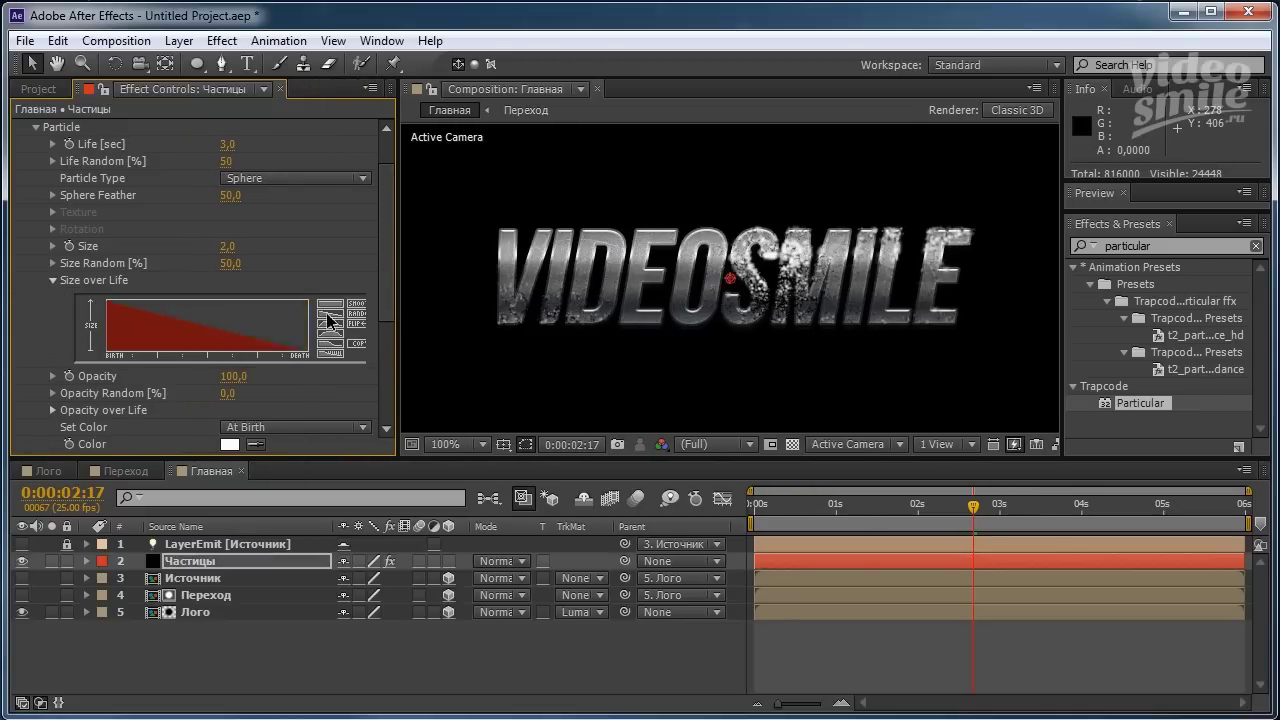
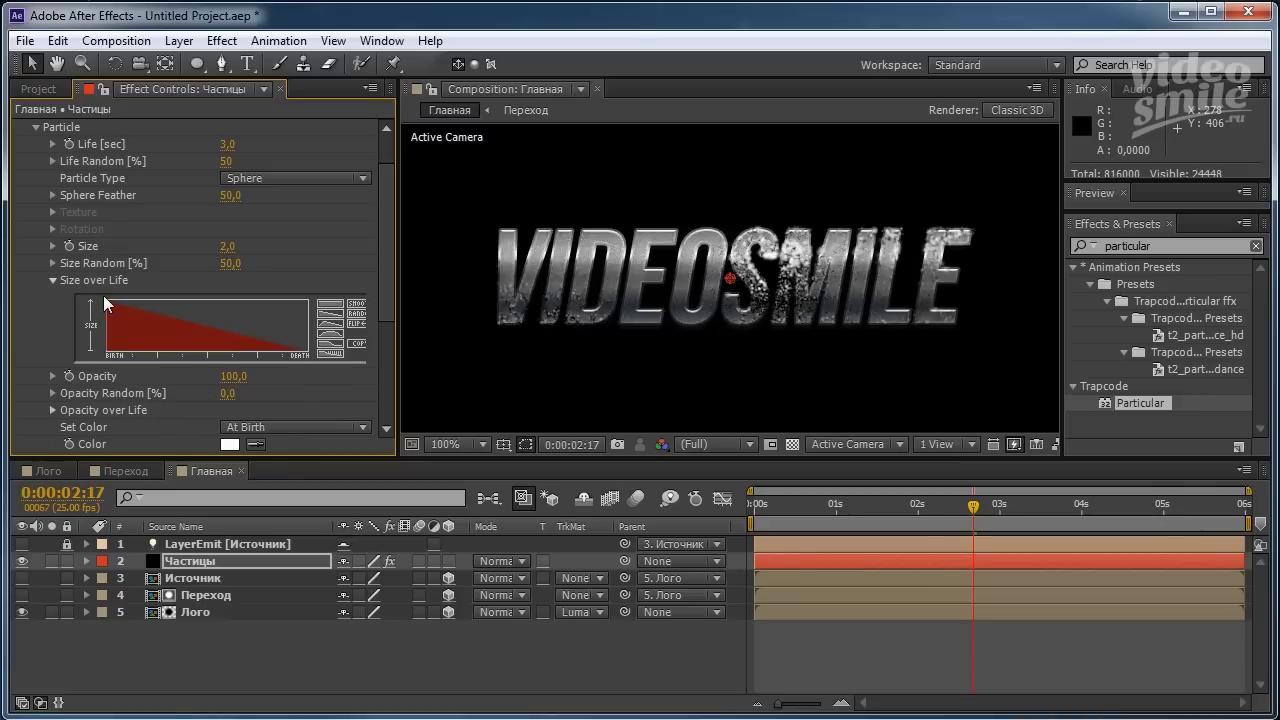
Apply the linear ramp-down Opacity over Life preset so particles fade out from full opacity.
click(54, 280)
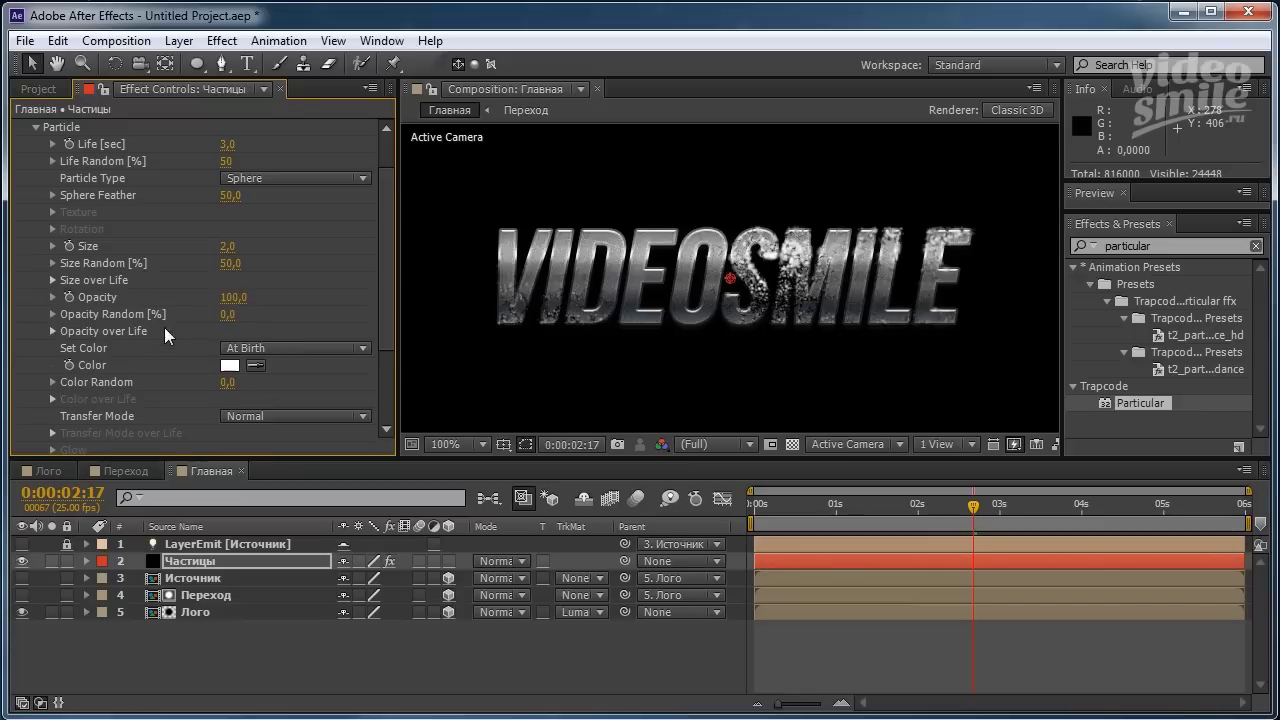
click(53, 331)
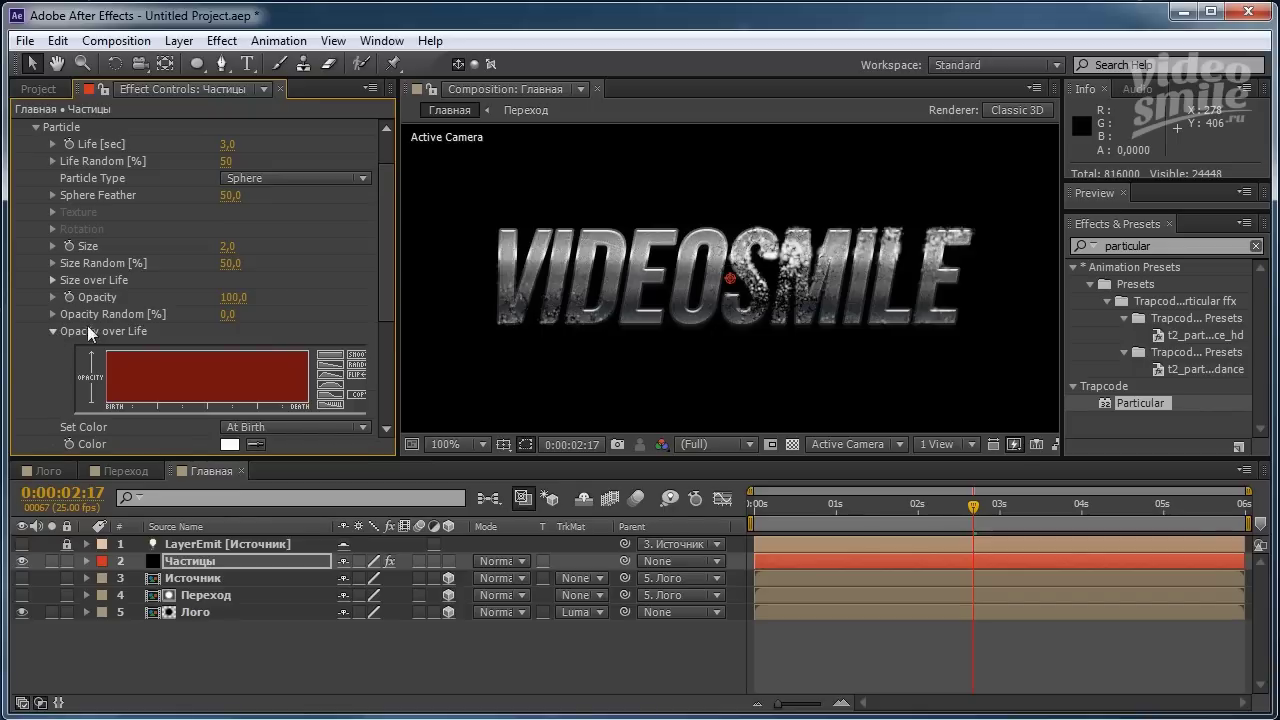
click(330, 372)
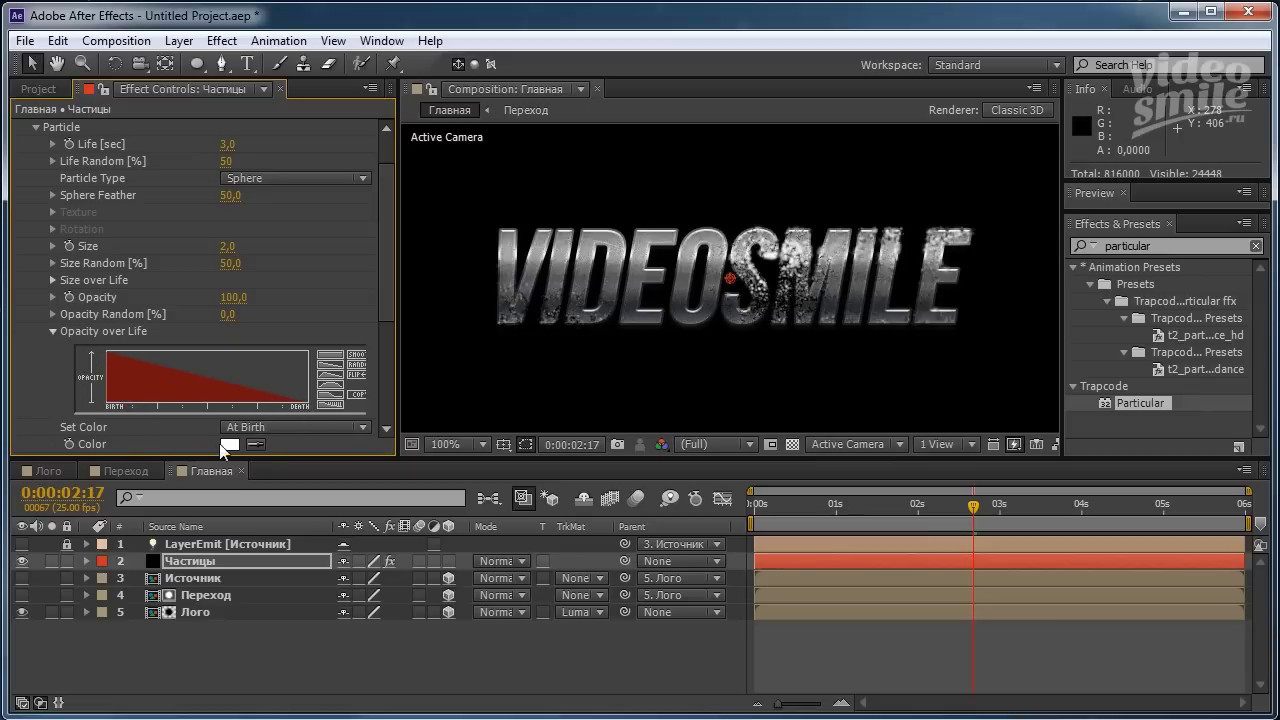
click(51, 331)
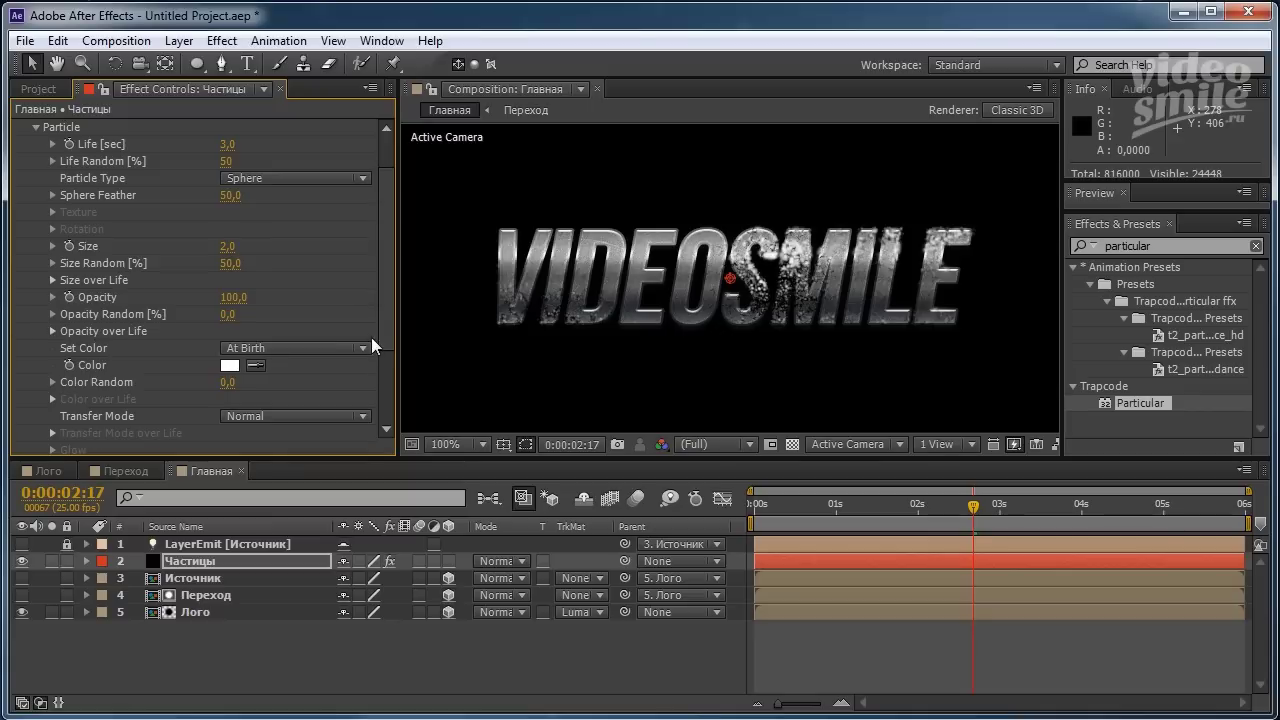
drag(378, 305, 380, 351)
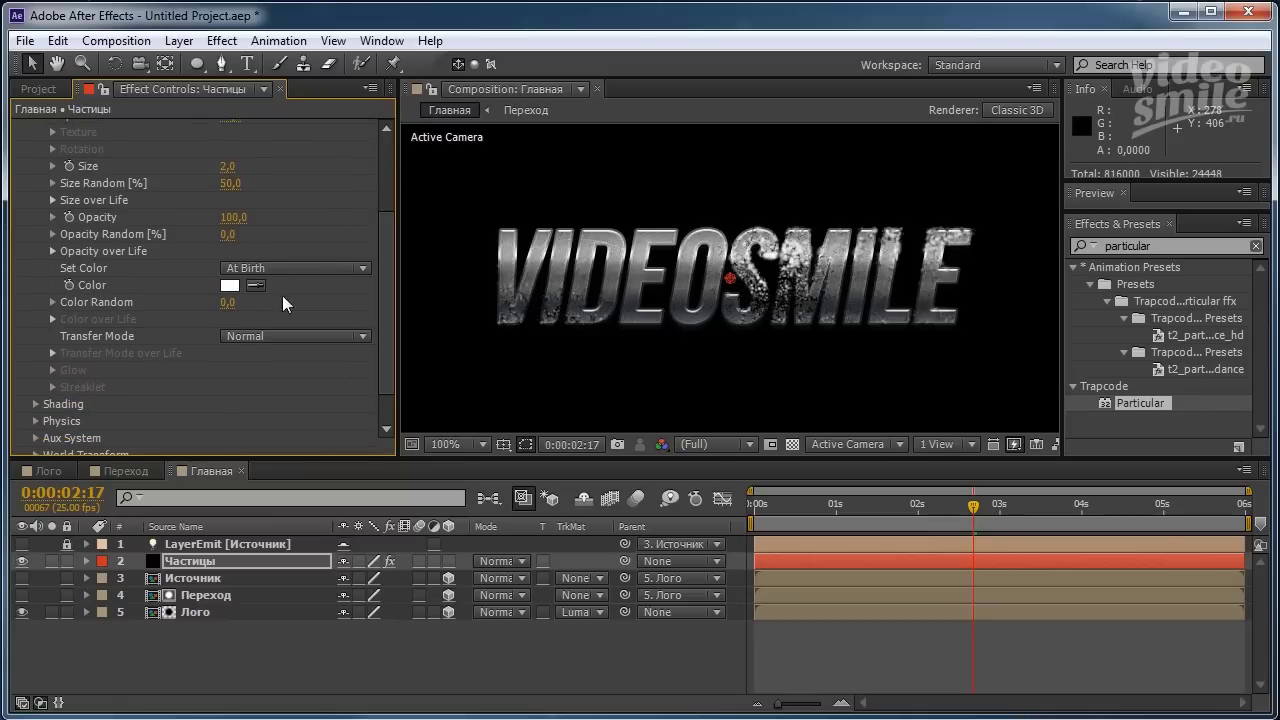
Set particle colour to Over Life and expose the Color over Life gradient editor.
click(363, 269)
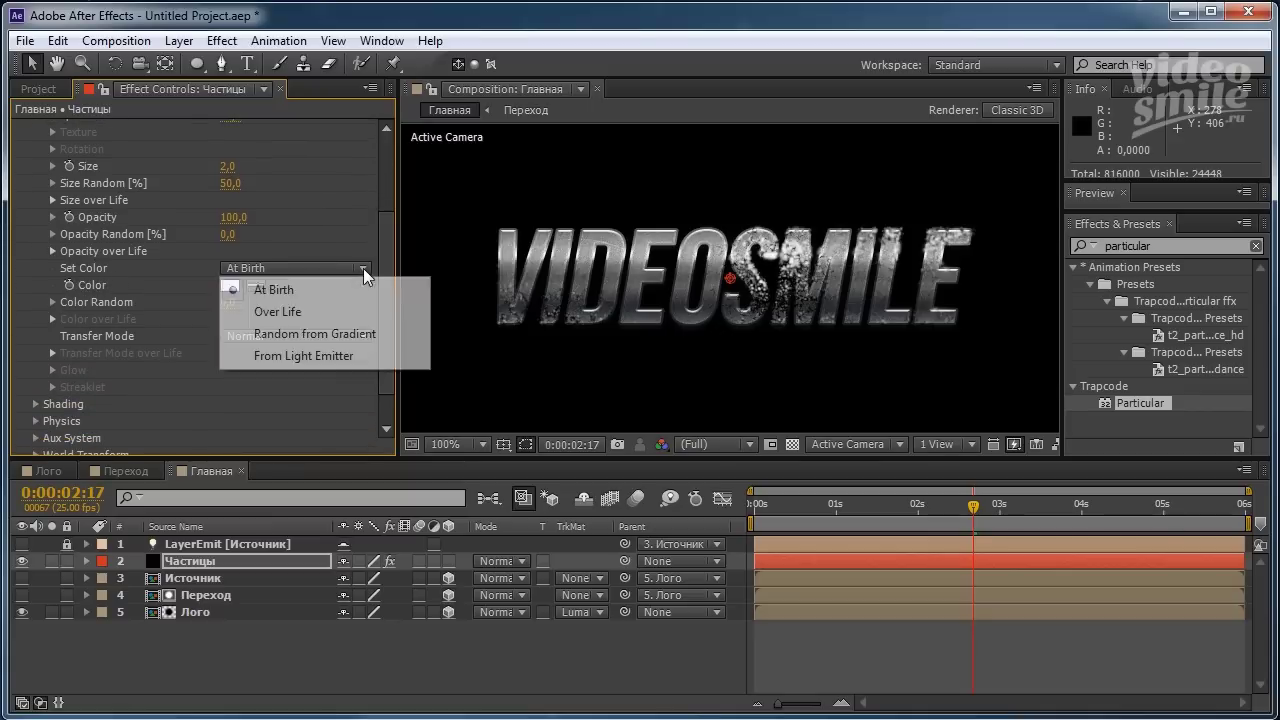
click(309, 314)
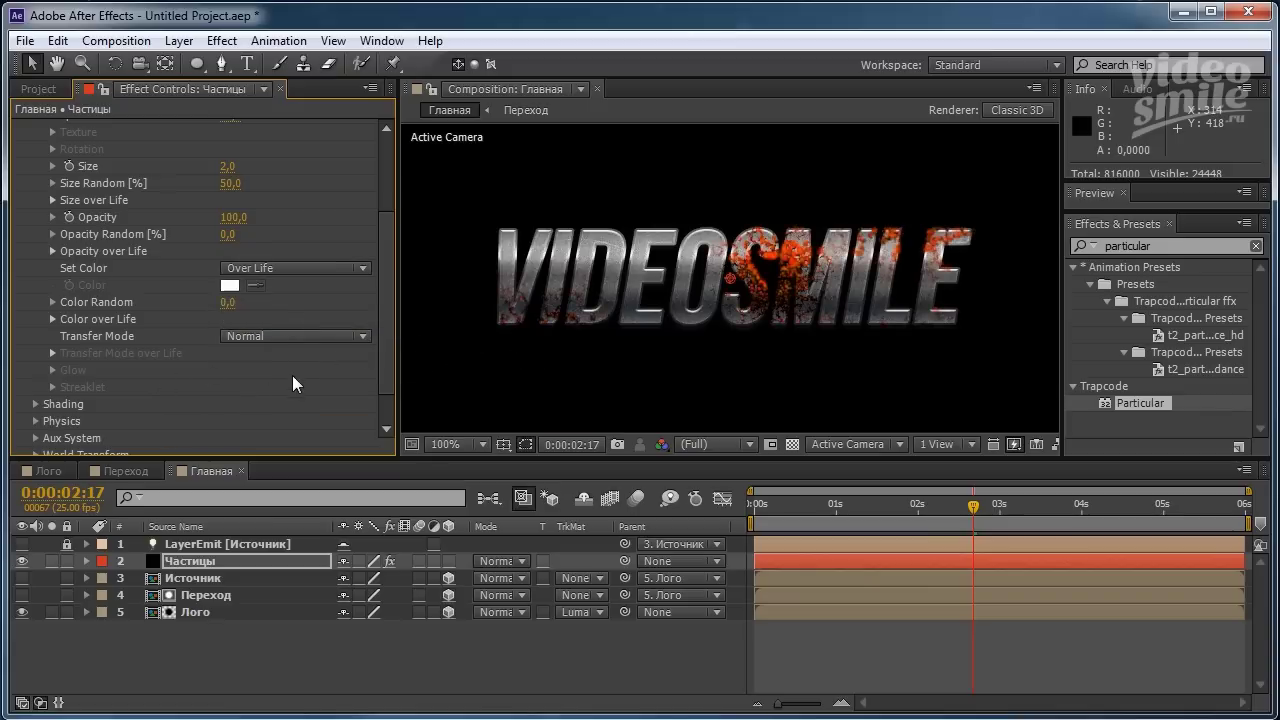
click(52, 319)
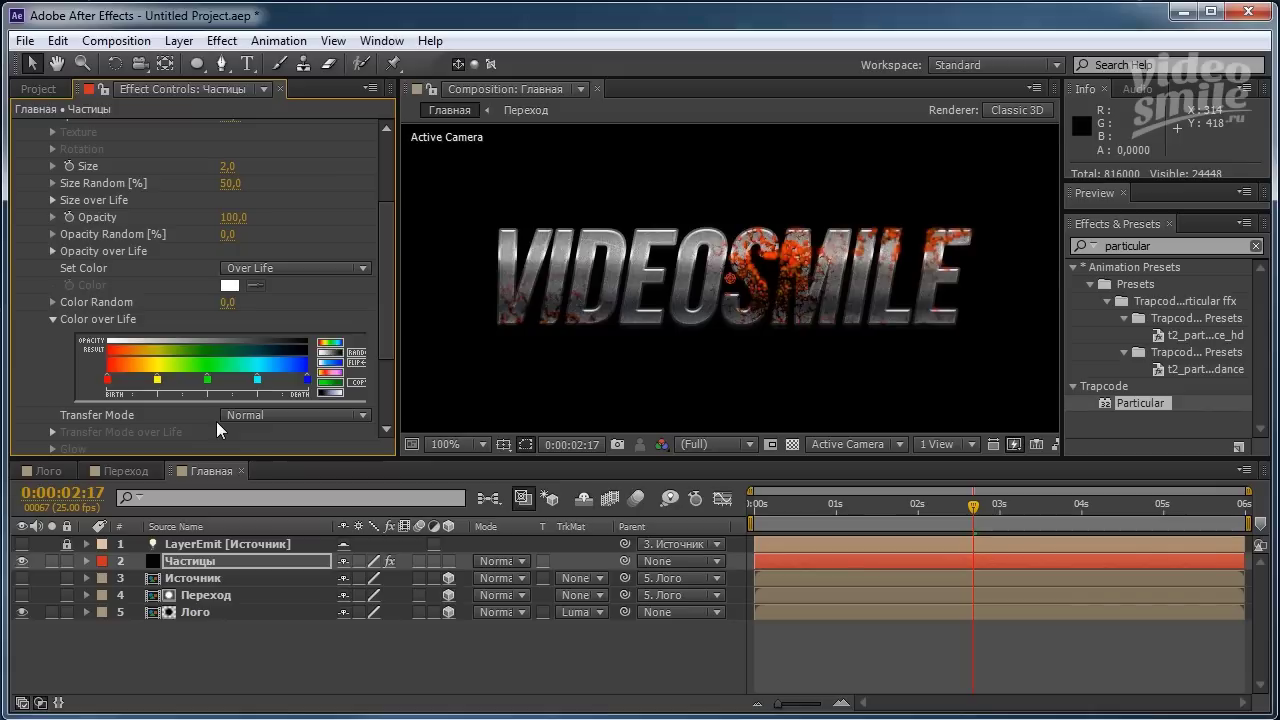
drag(387, 312, 381, 360)
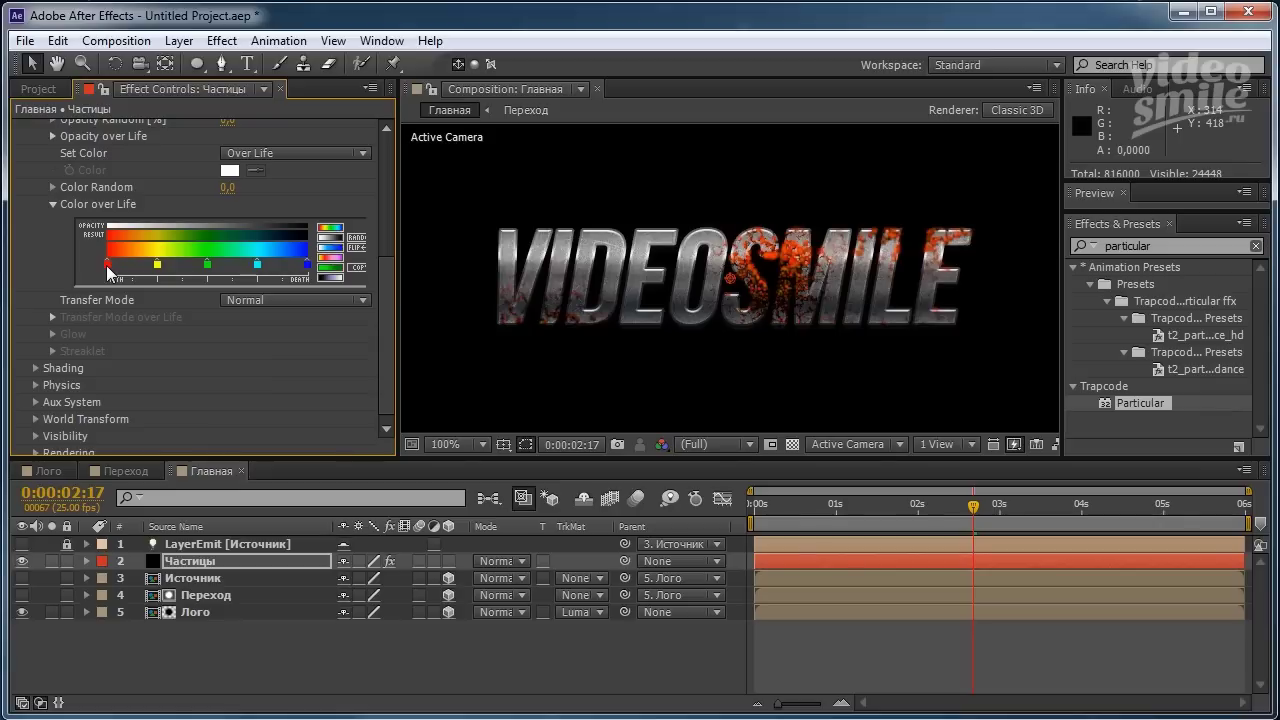
Recolour the first (red) Color over Life stop a pale peach orange.
double_click(106, 265)
drag(347, 293, 374, 245)
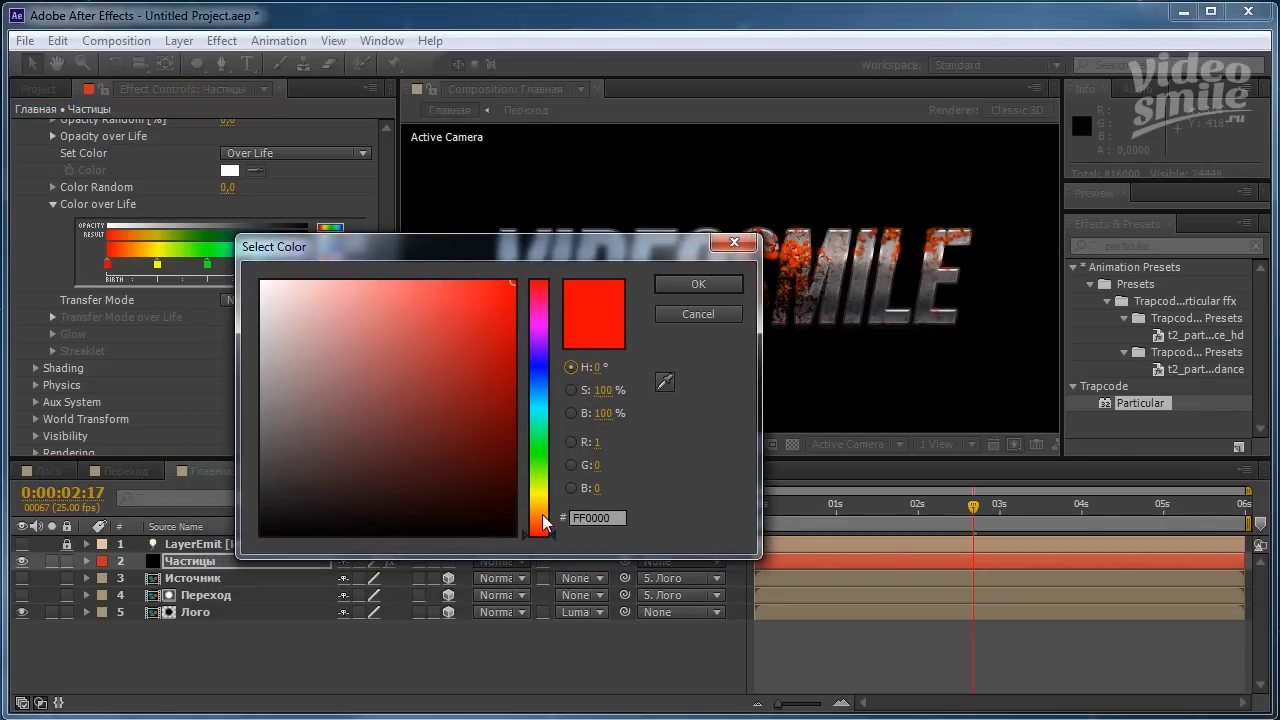
drag(547, 532, 547, 523)
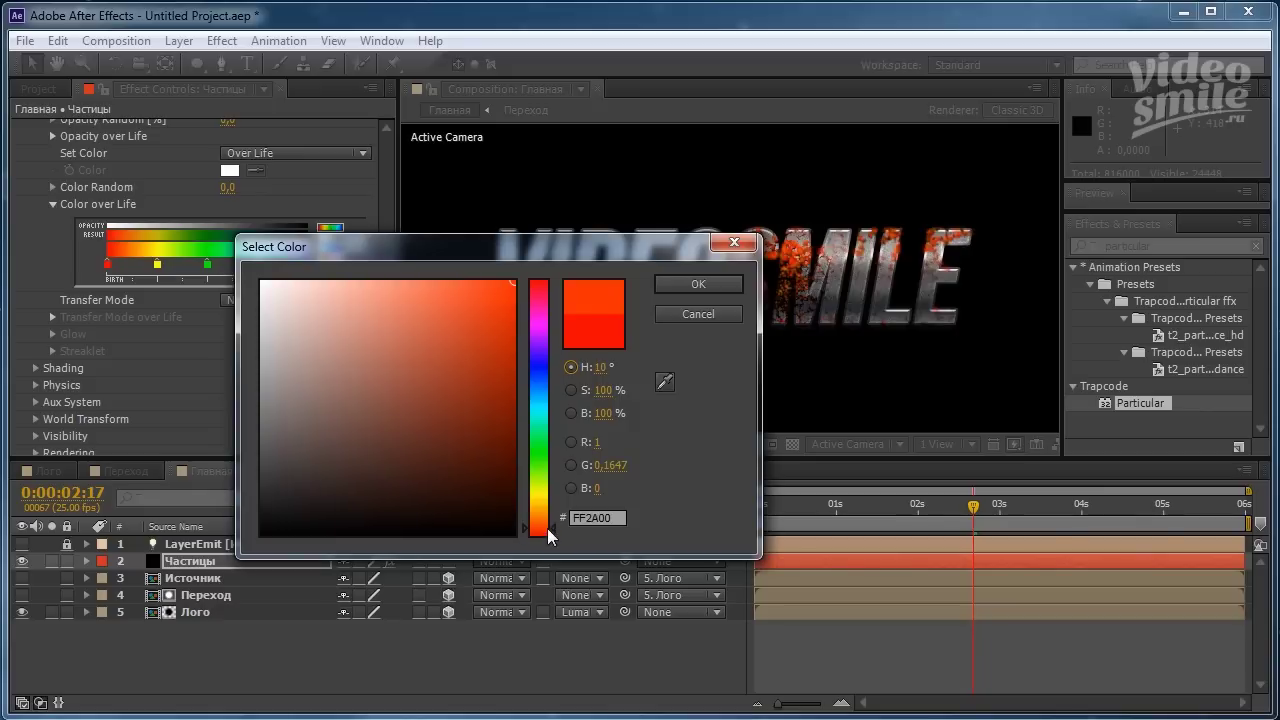
mouse_move(430, 340)
mouse_down()
mouse_move(362, 254)
mouse_move(396, 281)
mouse_up()
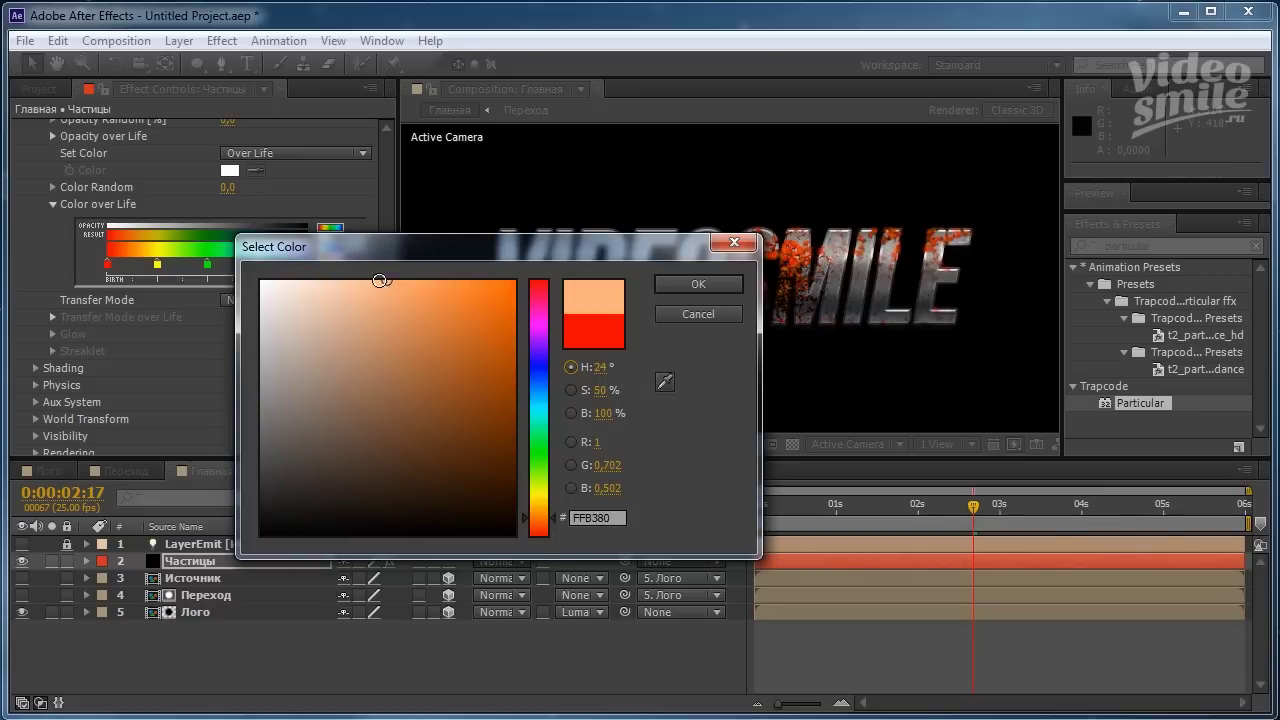
click(670, 286)
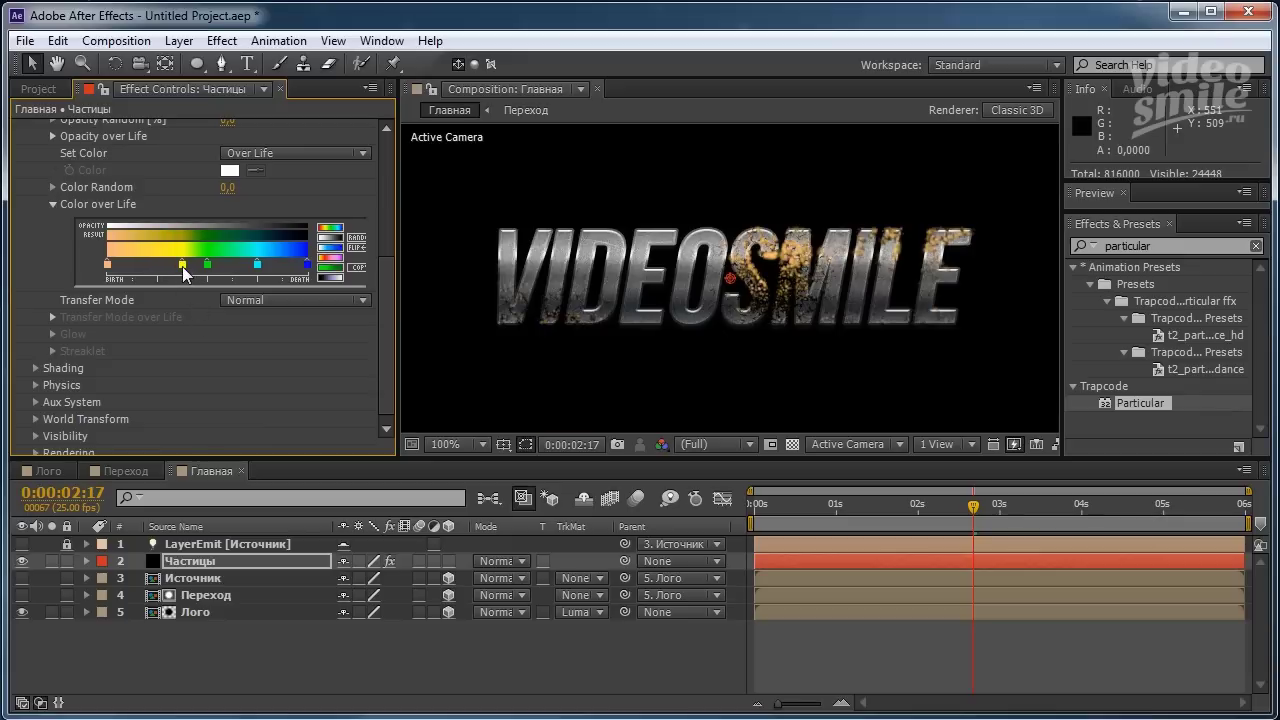
Change the yellow gradient stop to near-black dark grey 1E1E1E.
double_click(182, 266)
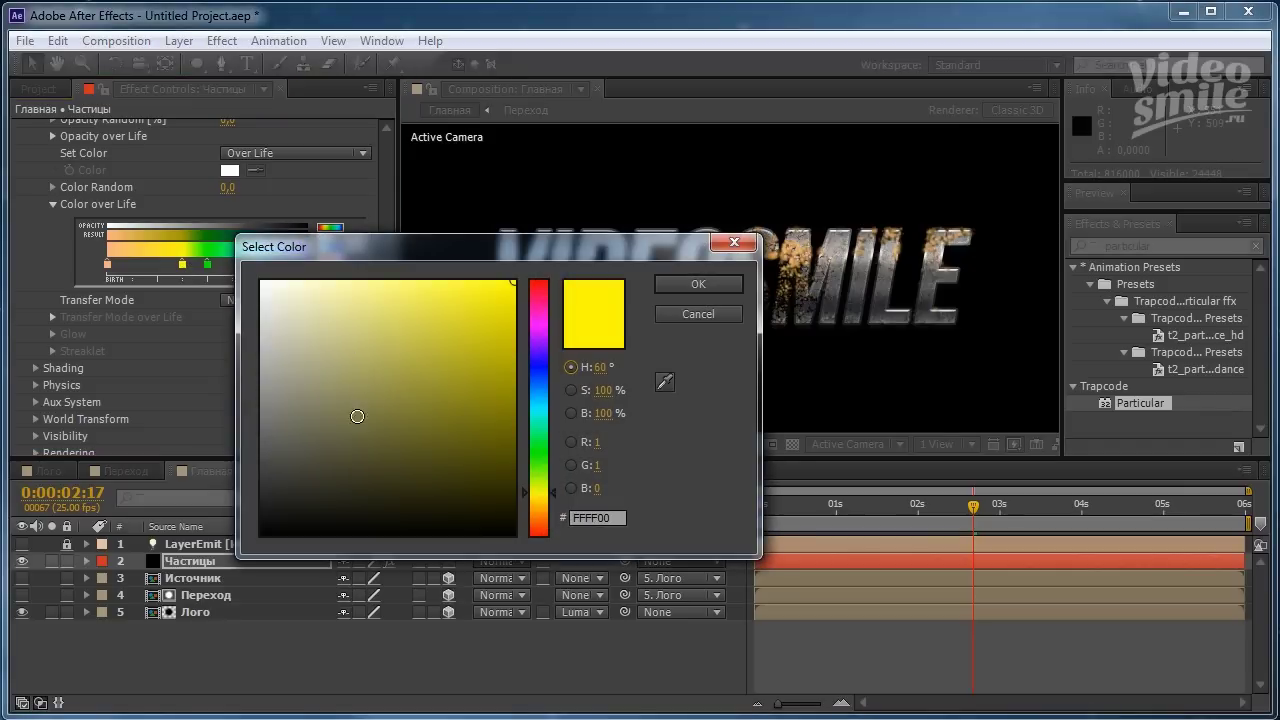
drag(268, 505, 260, 506)
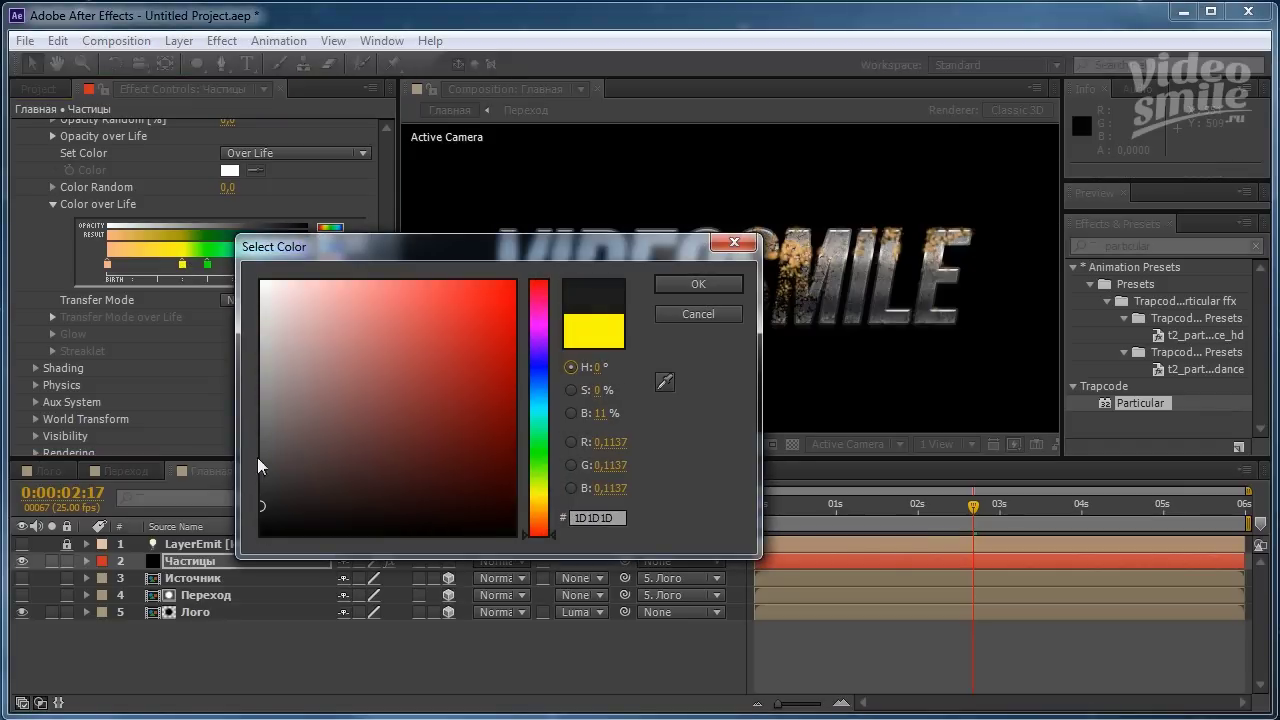
click(693, 288)
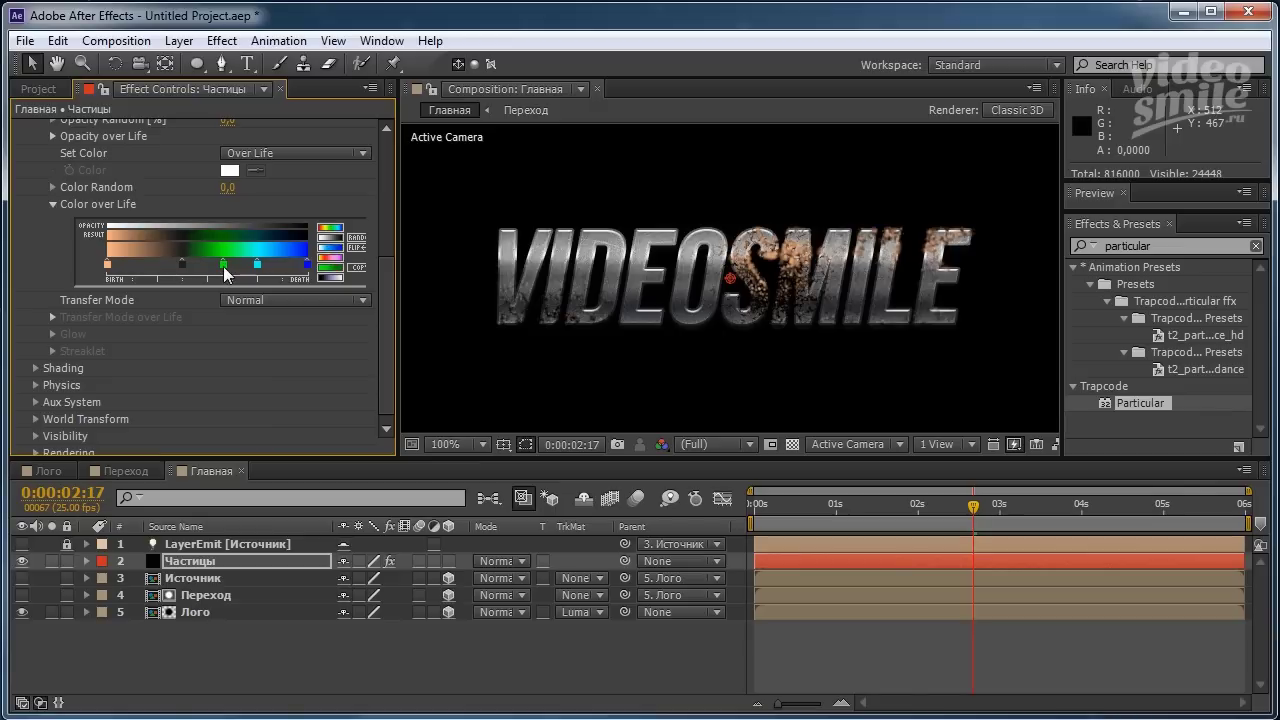
Set the green stop to dark grey 141414 and the cyan stop to deep red B10000.
double_click(223, 266)
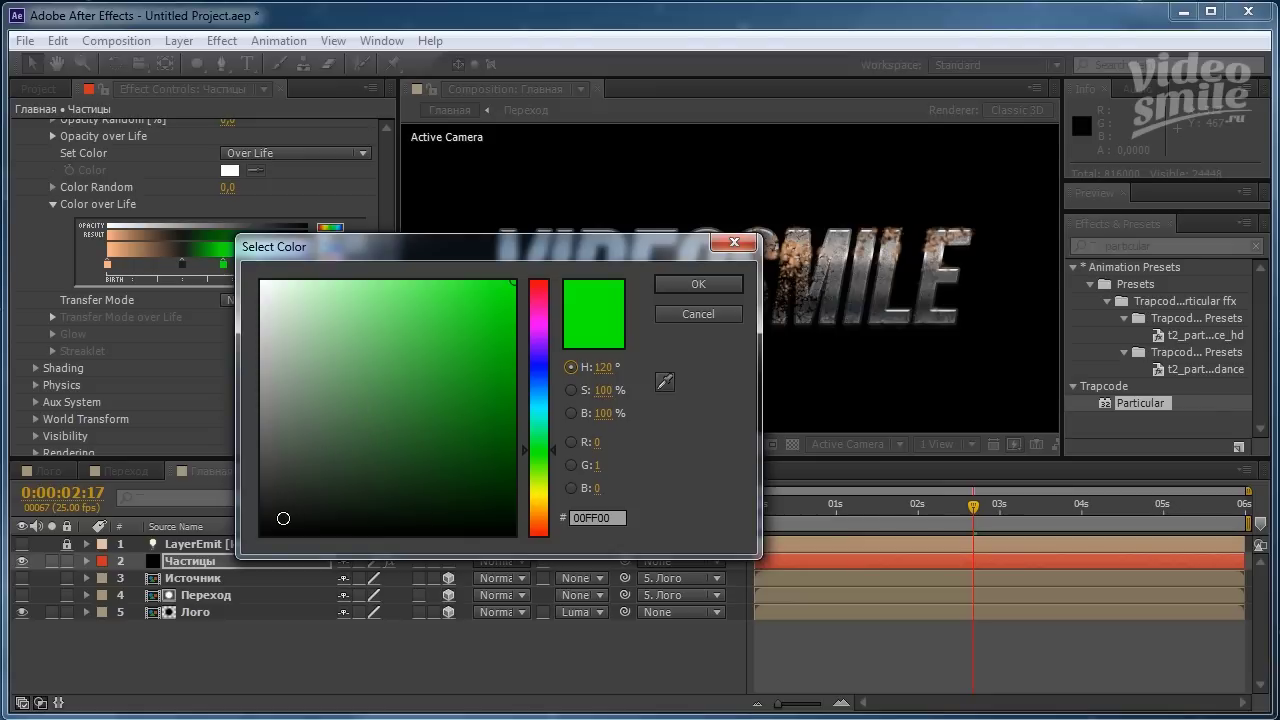
drag(283, 517, 246, 515)
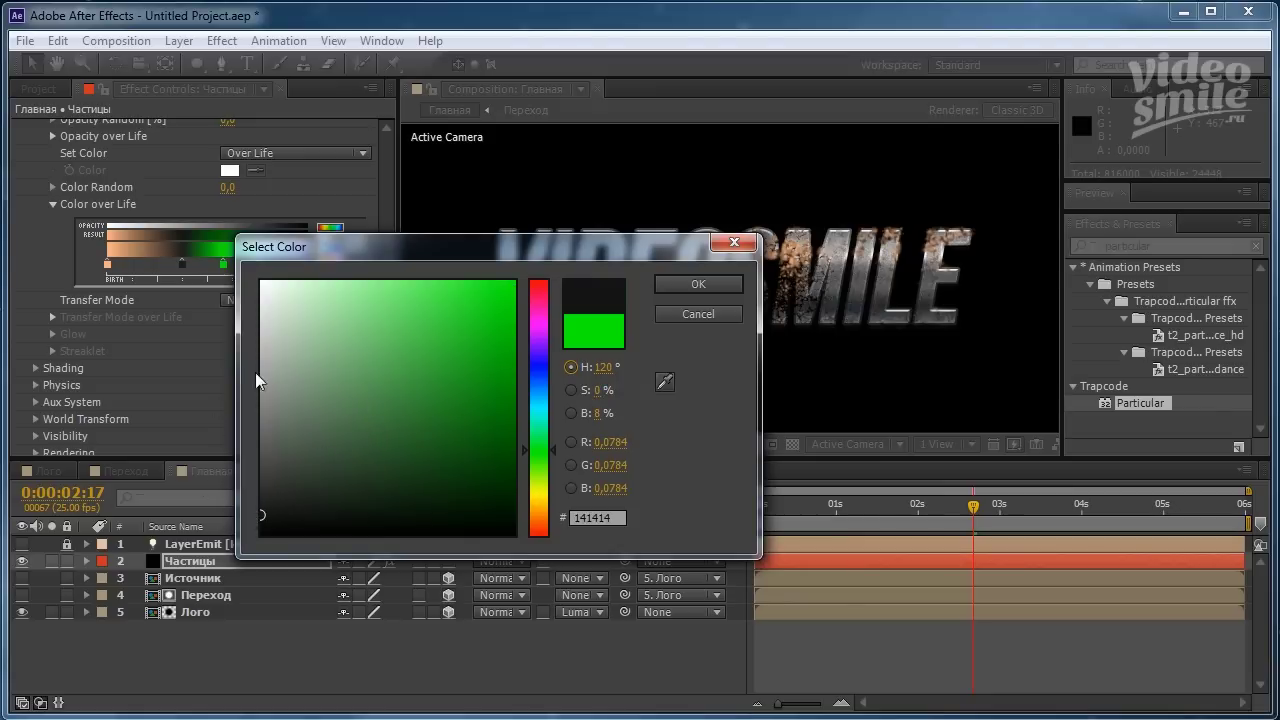
click(683, 285)
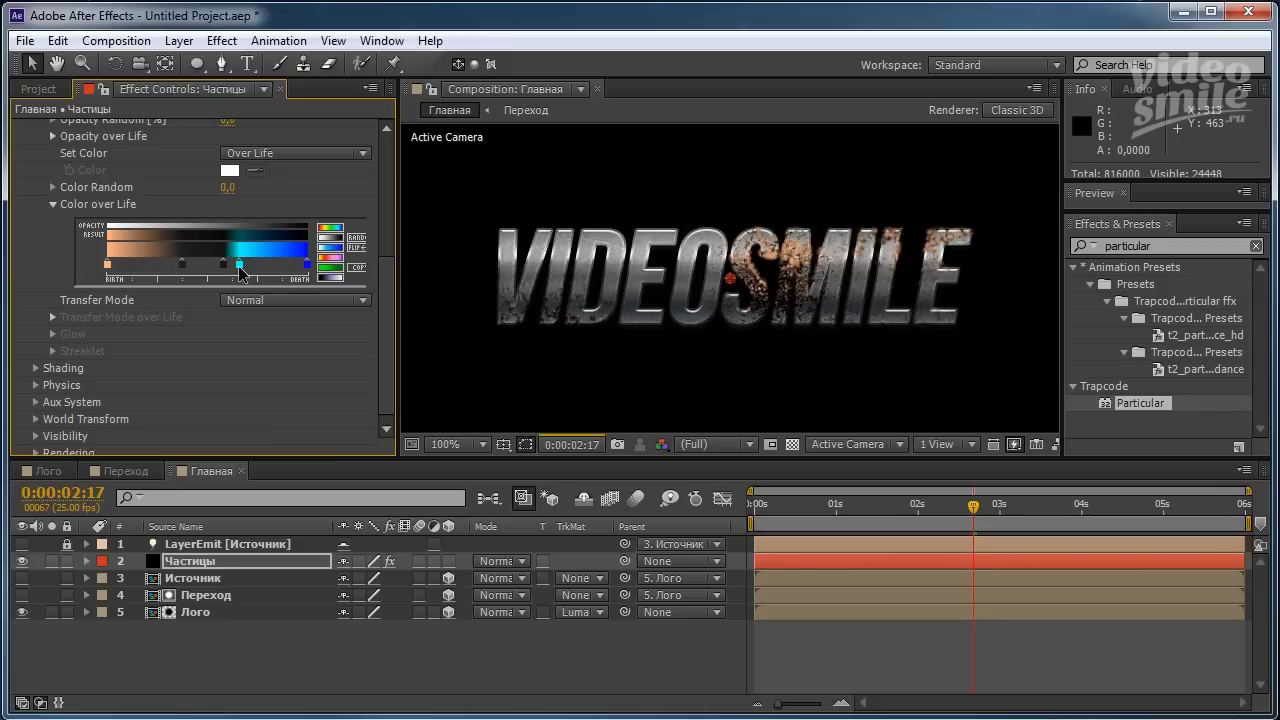
double_click(239, 266)
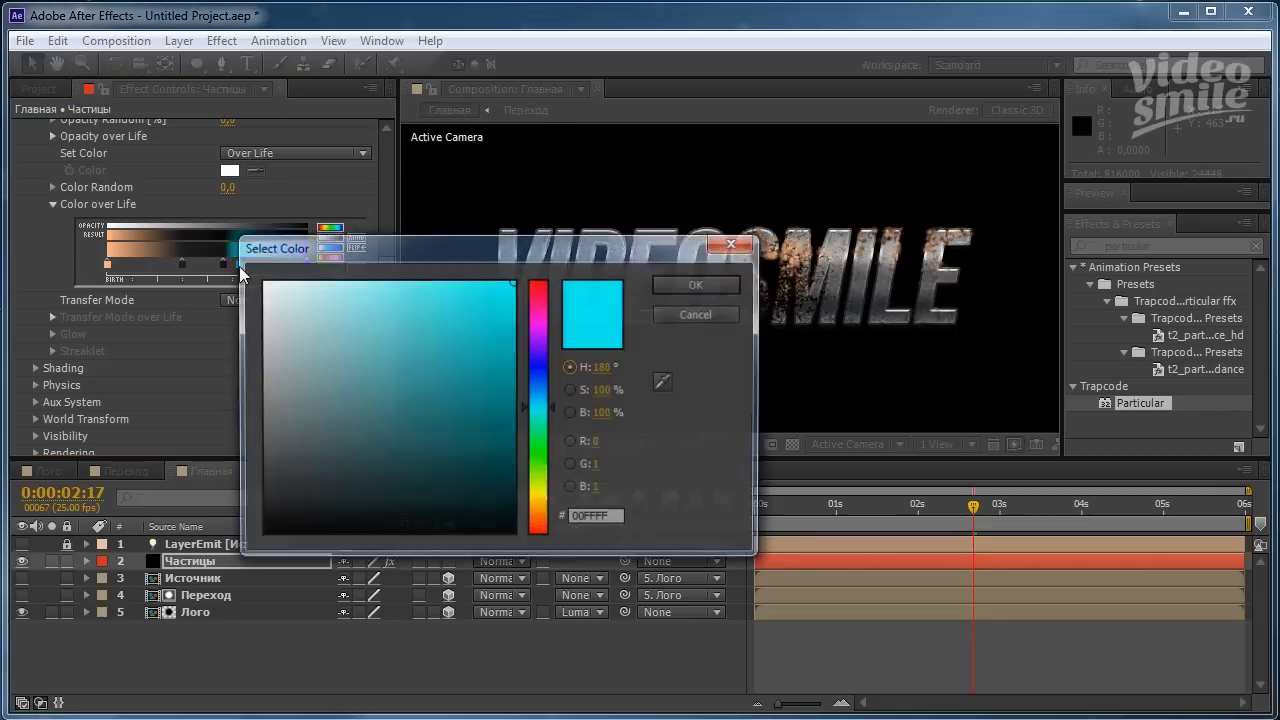
drag(548, 410, 530, 540)
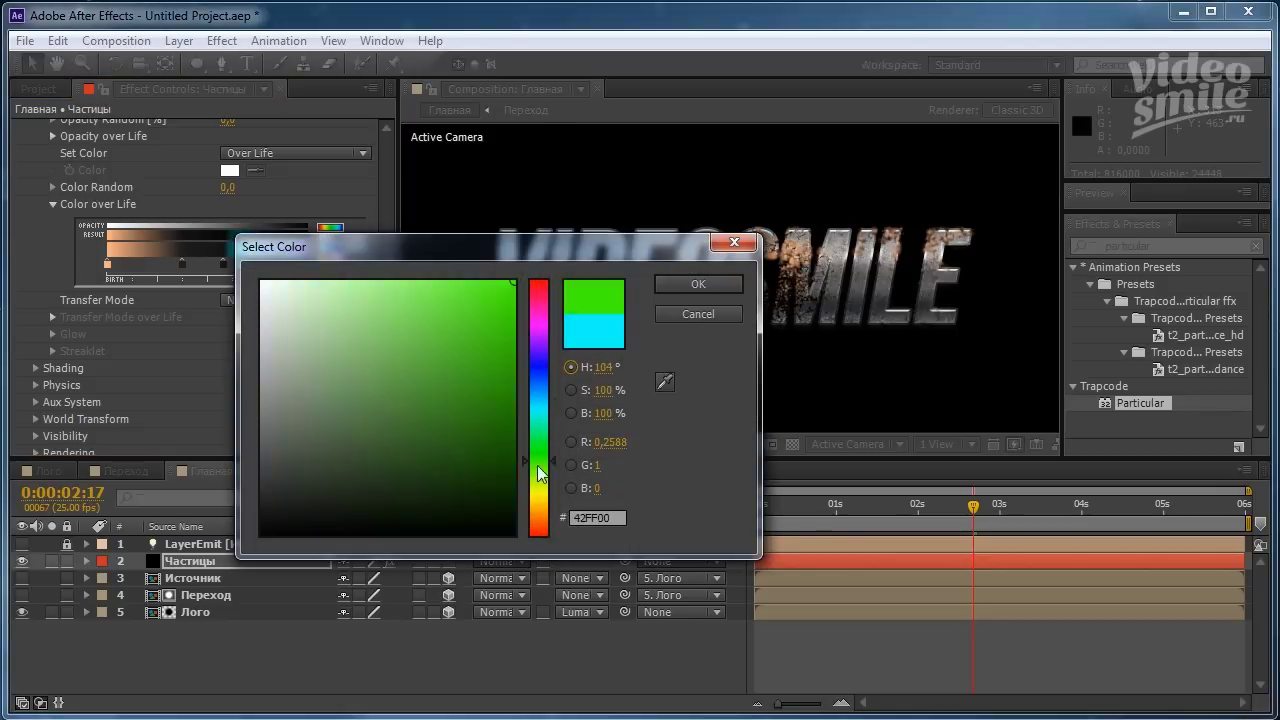
drag(494, 368, 520, 358)
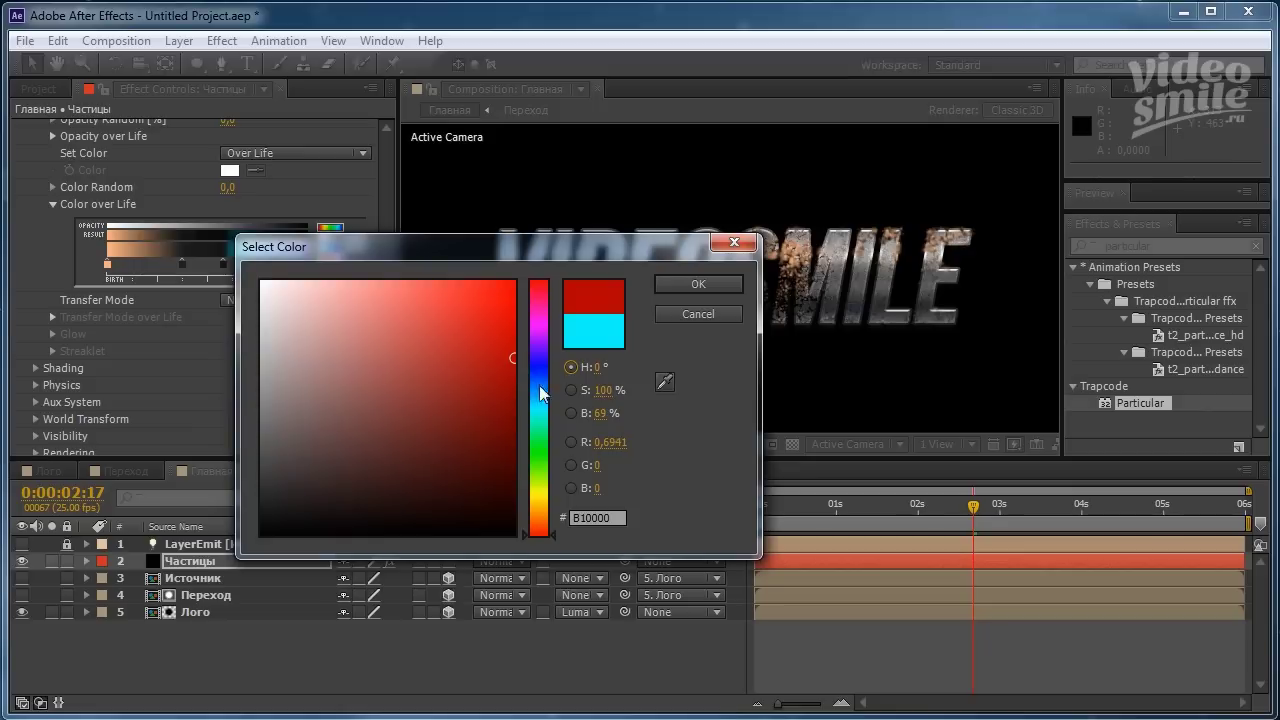
click(696, 283)
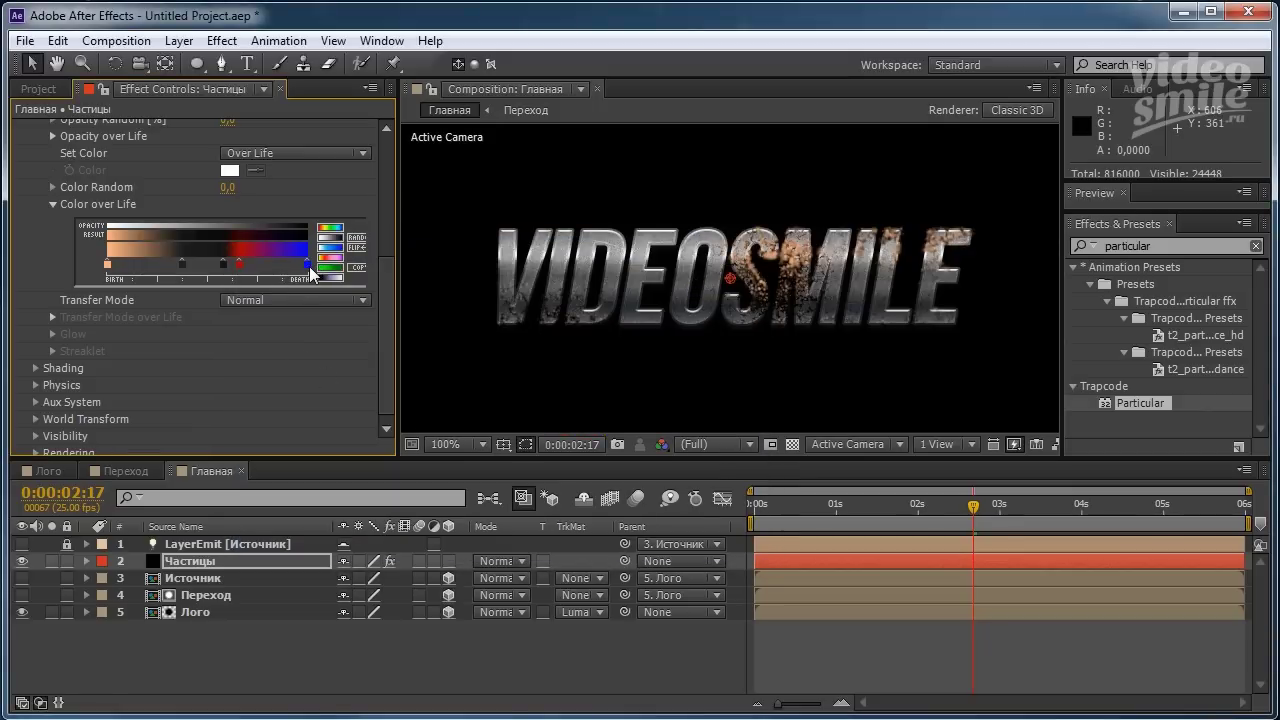
Make the blue stop near-black 1C1C1C and shift that last stop slightly earlier.
double_click(309, 266)
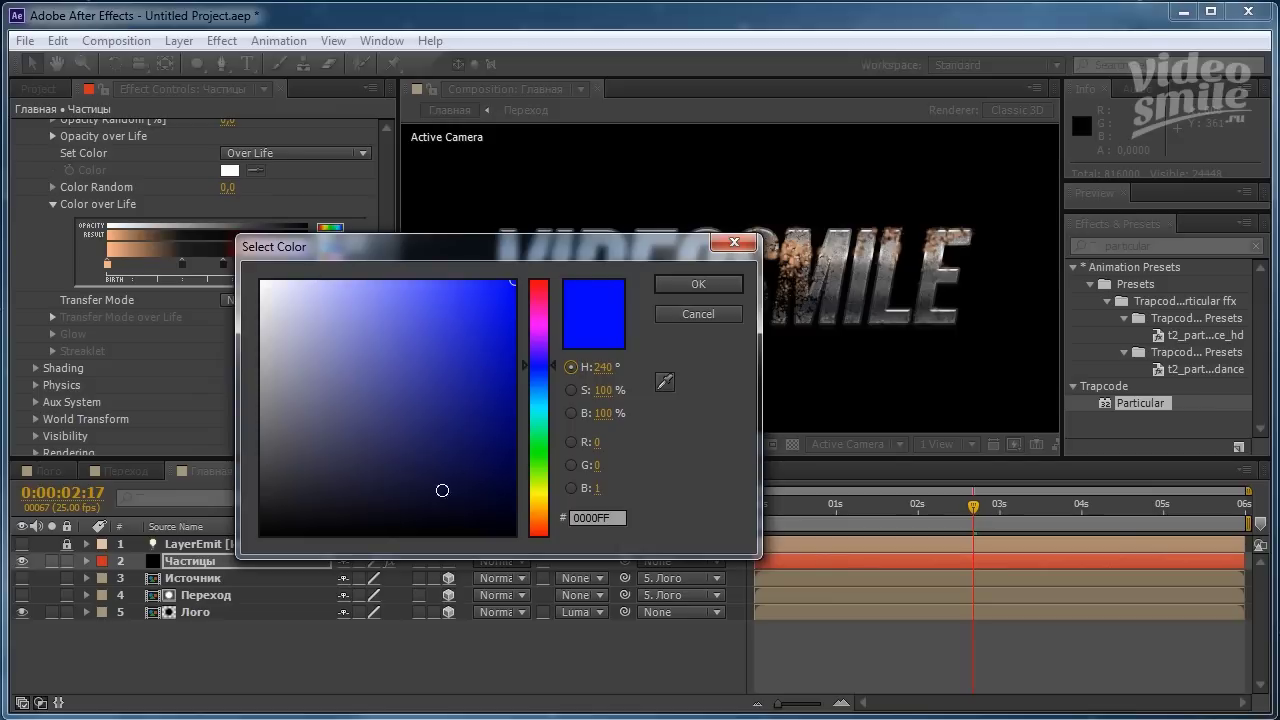
click(539, 533)
click(260, 507)
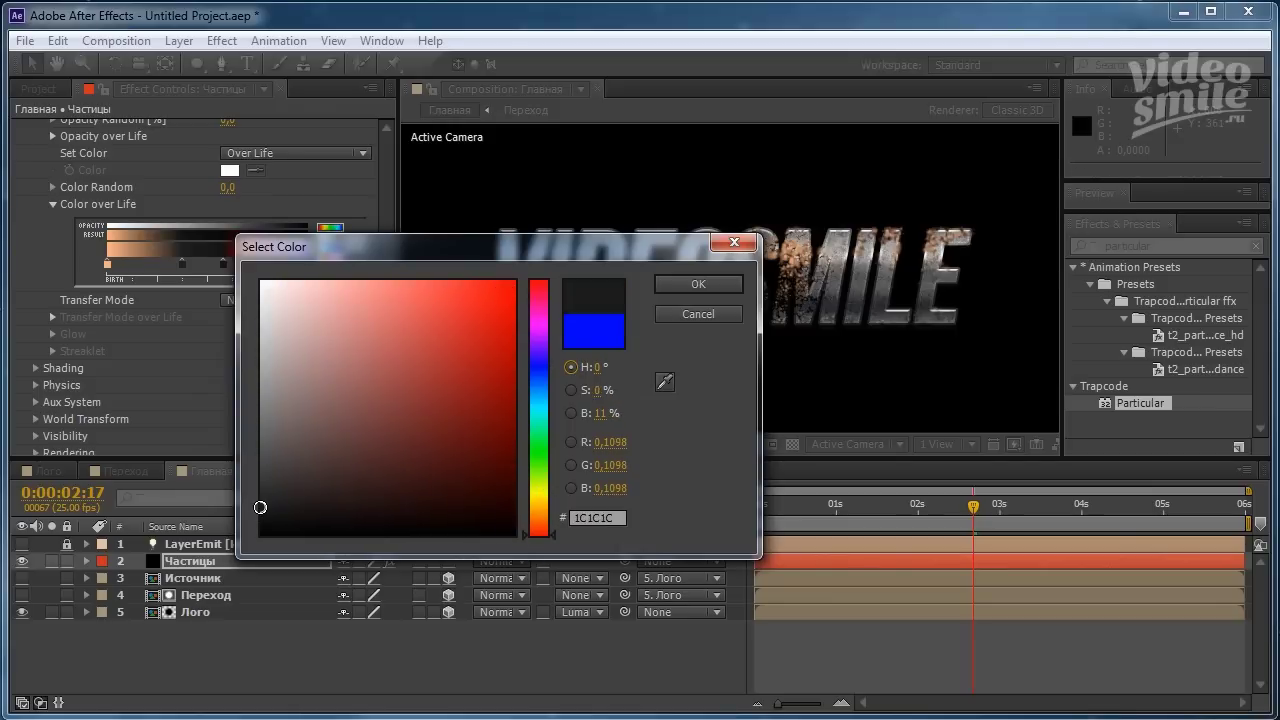
click(690, 283)
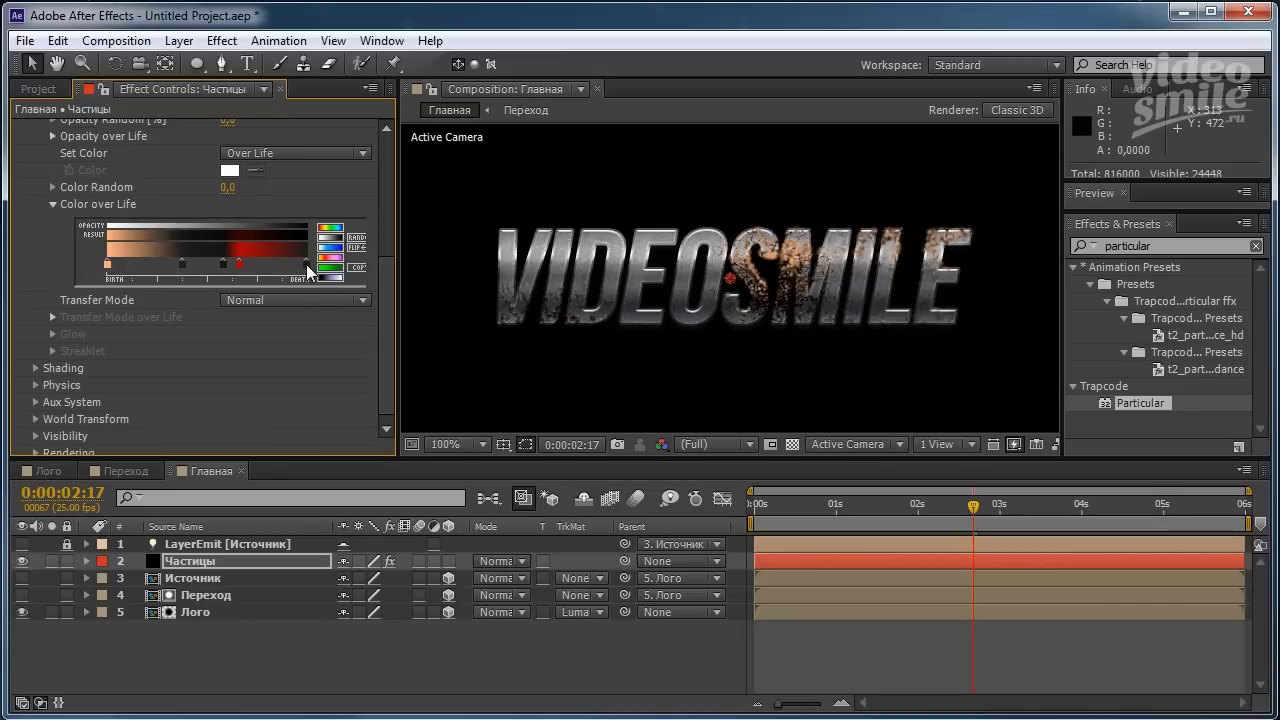
drag(306, 264, 297, 264)
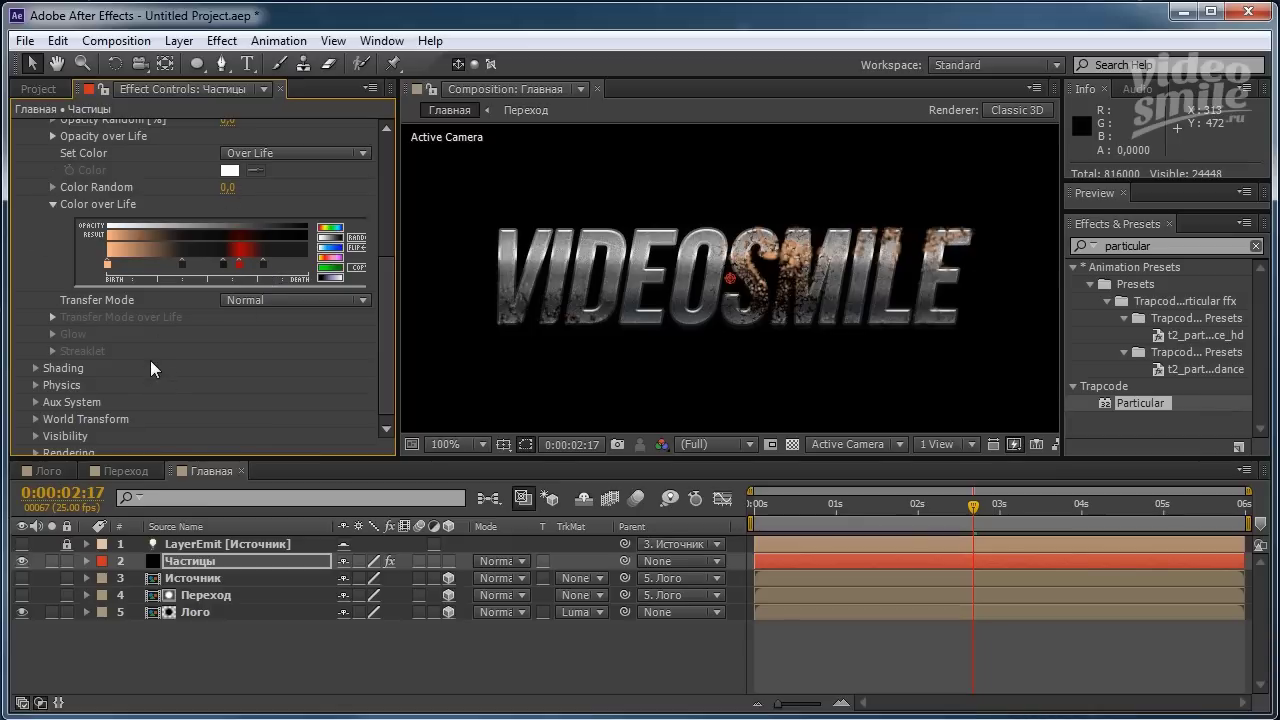
click(53, 203)
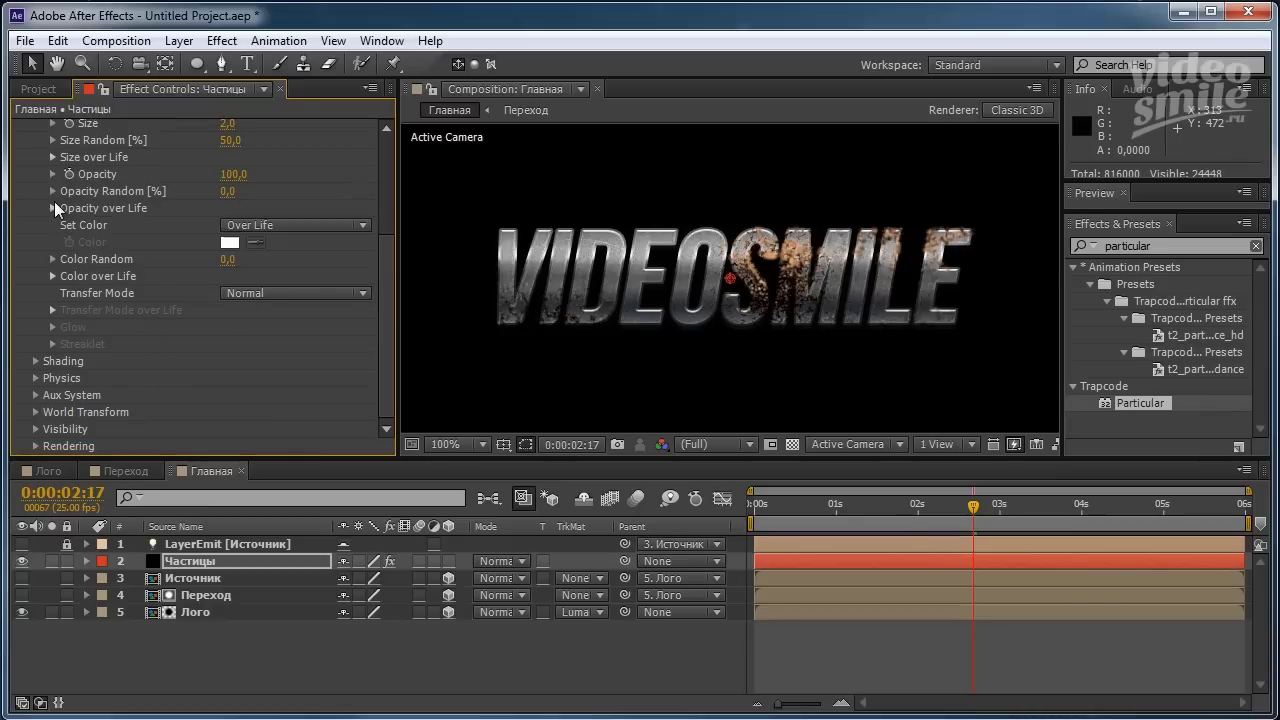
scroll(102, 196, up, 5)
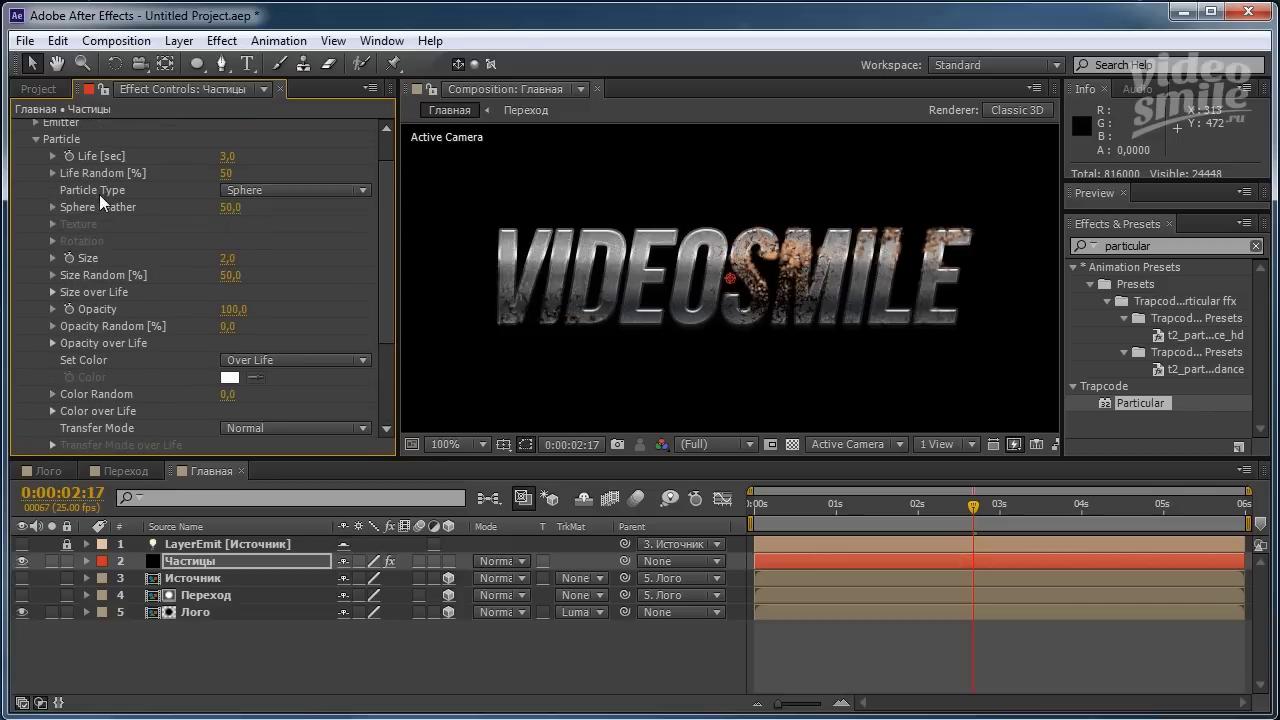
click(35, 178)
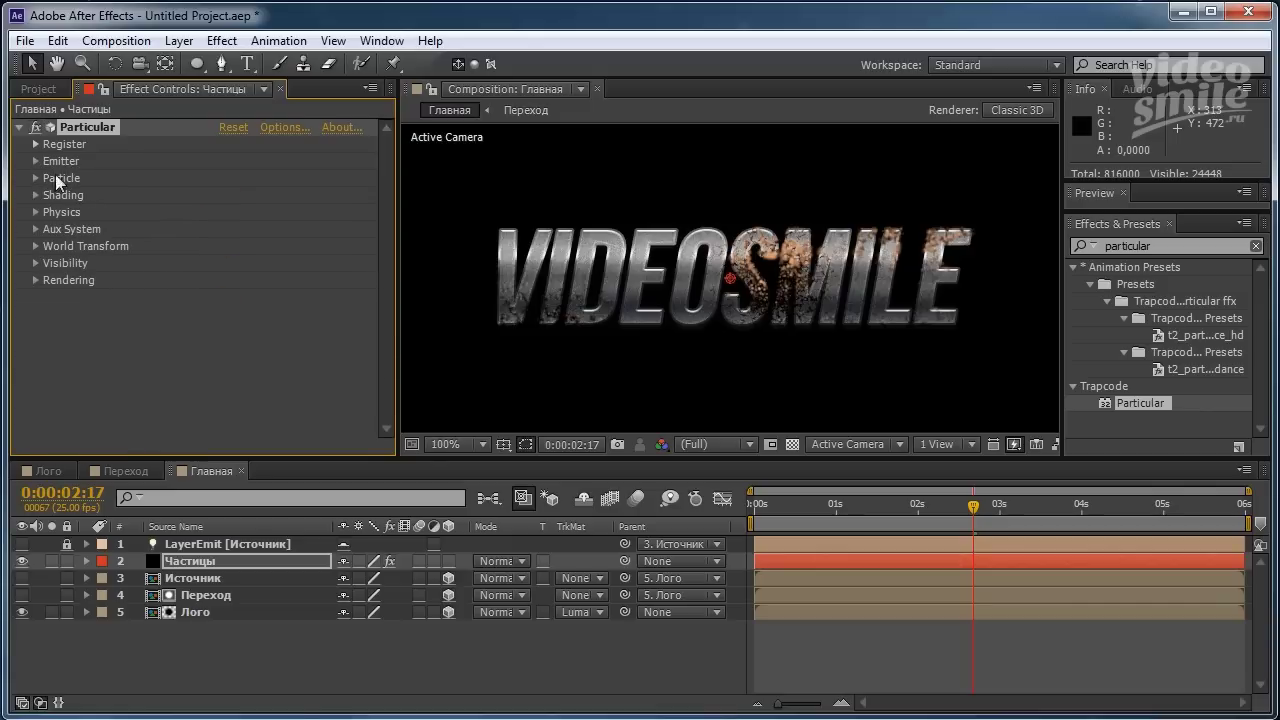
click(35, 161)
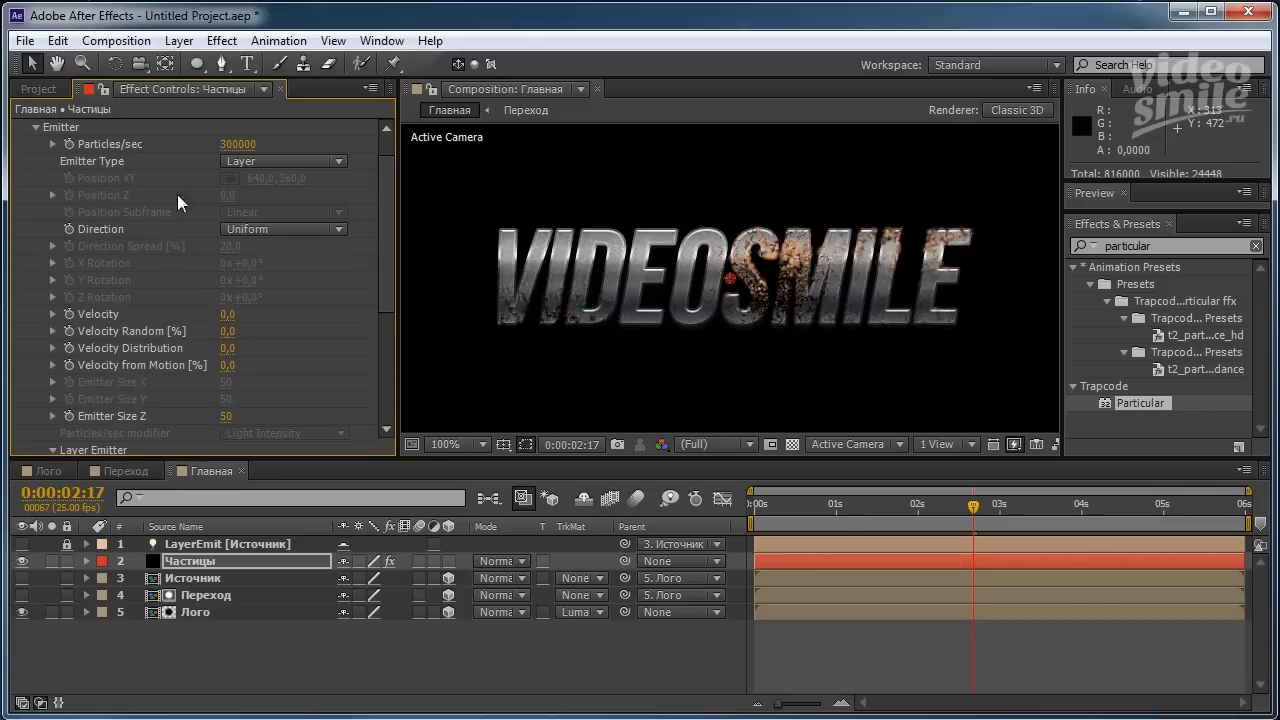
scroll(266, 291, down, 2)
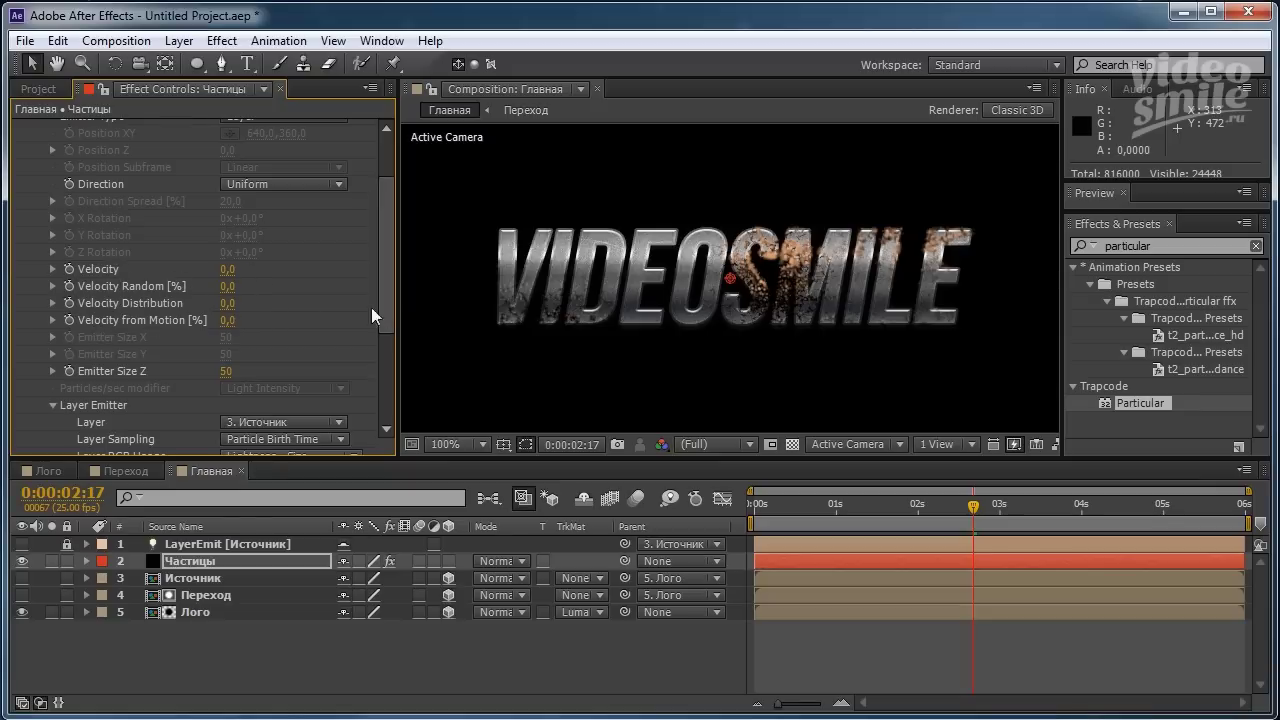
scroll(112, 275, up, 3)
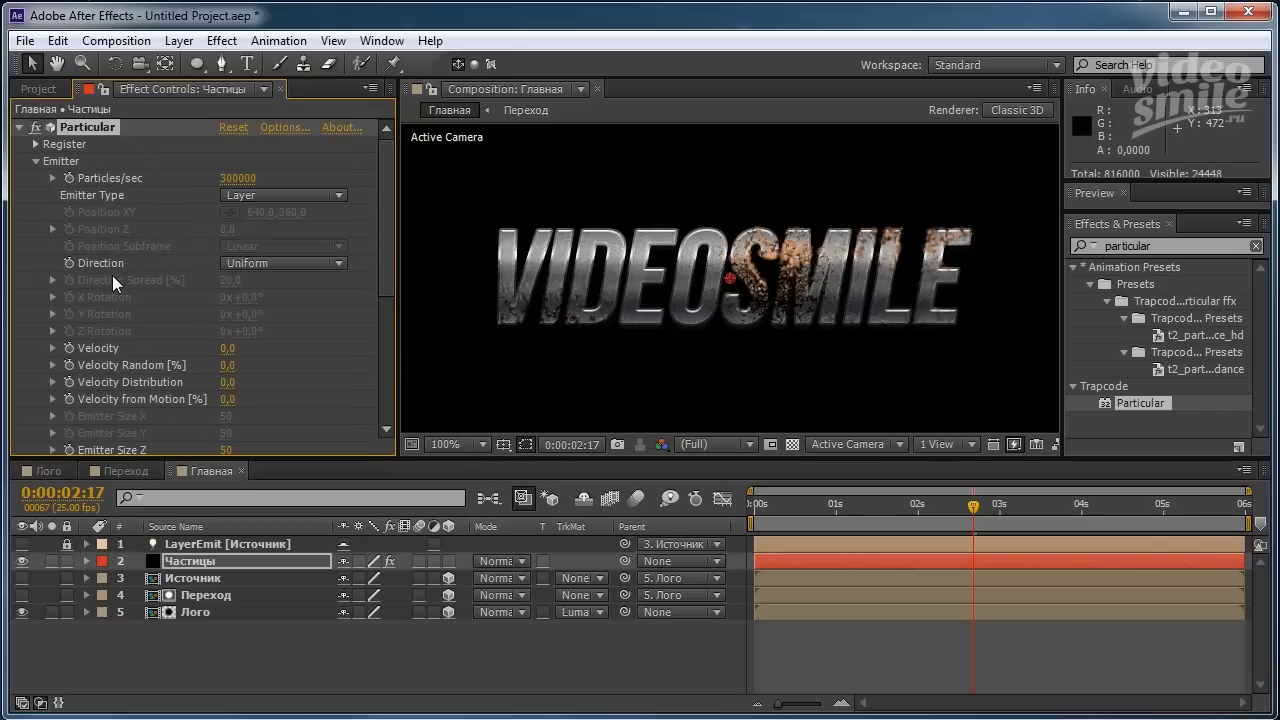
click(36, 161)
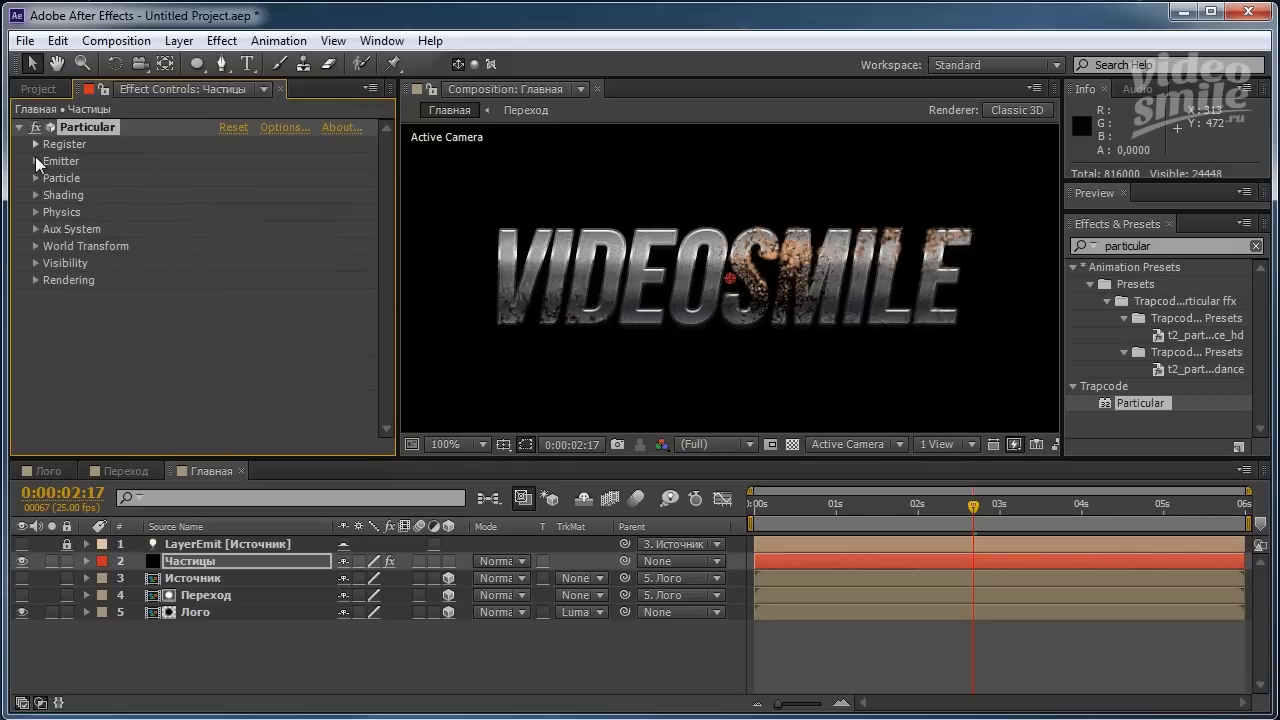
Set Particular's Physics Gravity to -100.
click(35, 212)
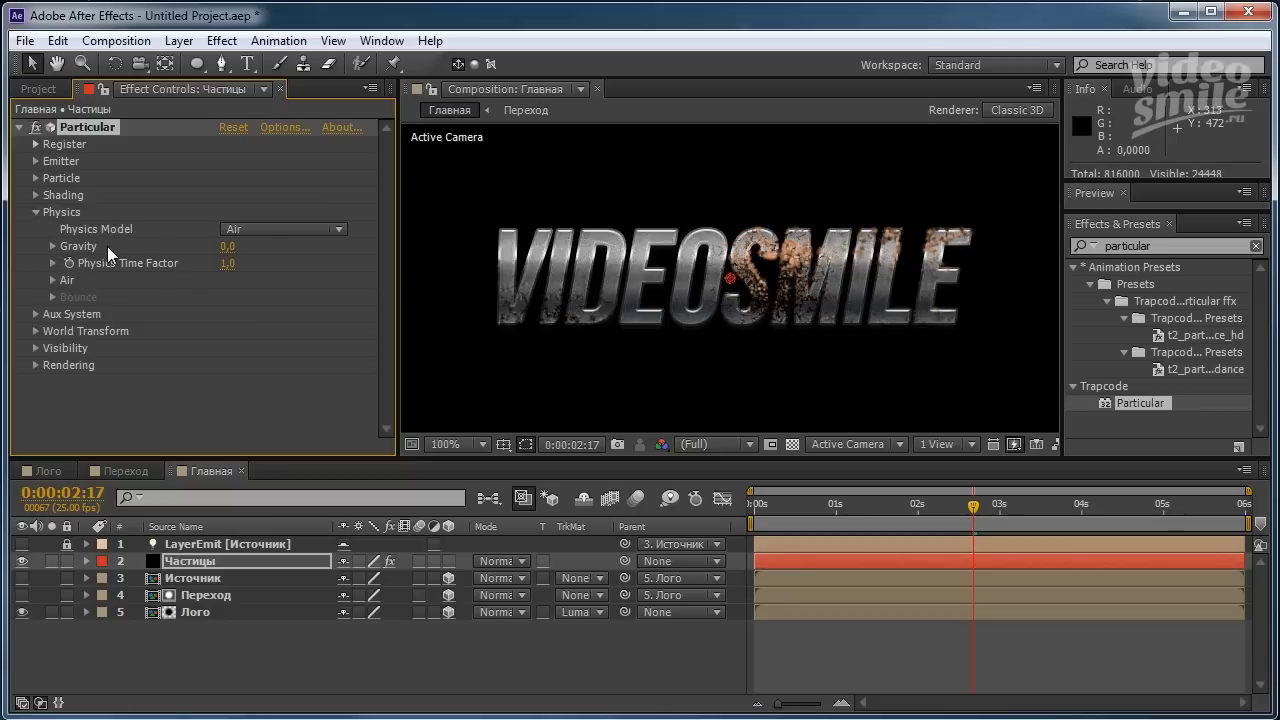
click(227, 246)
text(-)
text(100)
click(274, 321)
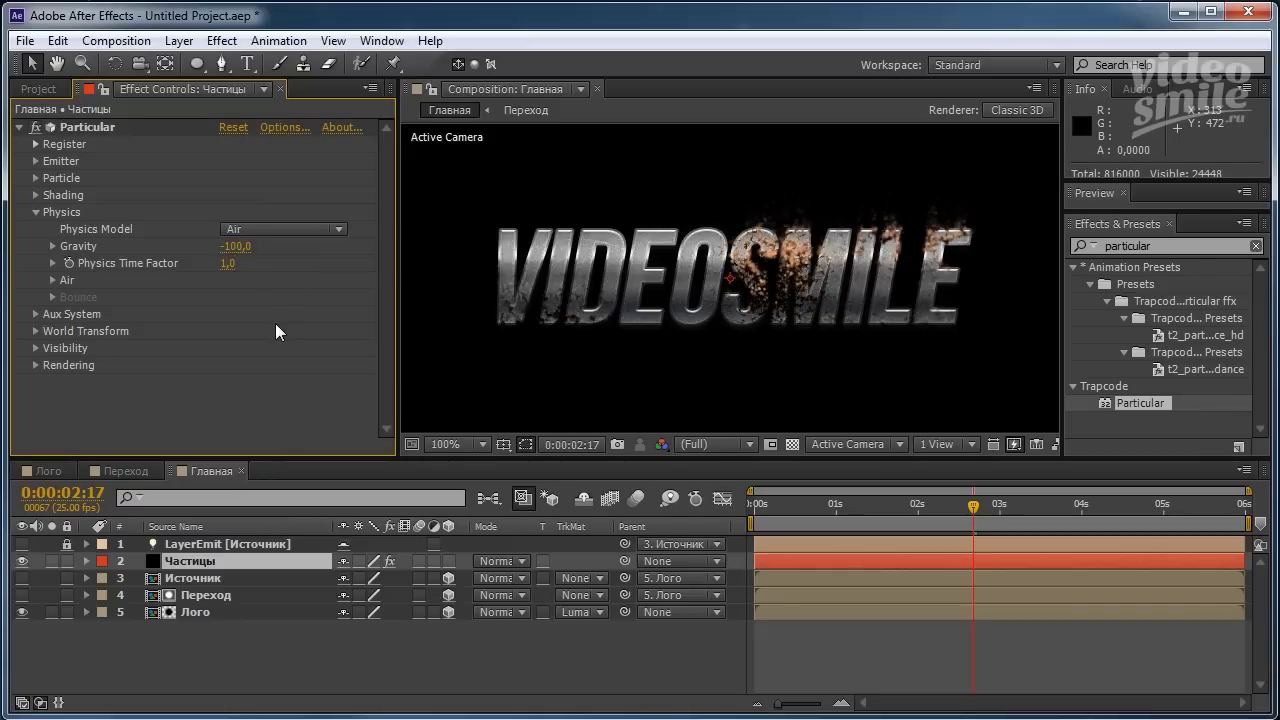
Set Air Wind Z to 50.
click(52, 281)
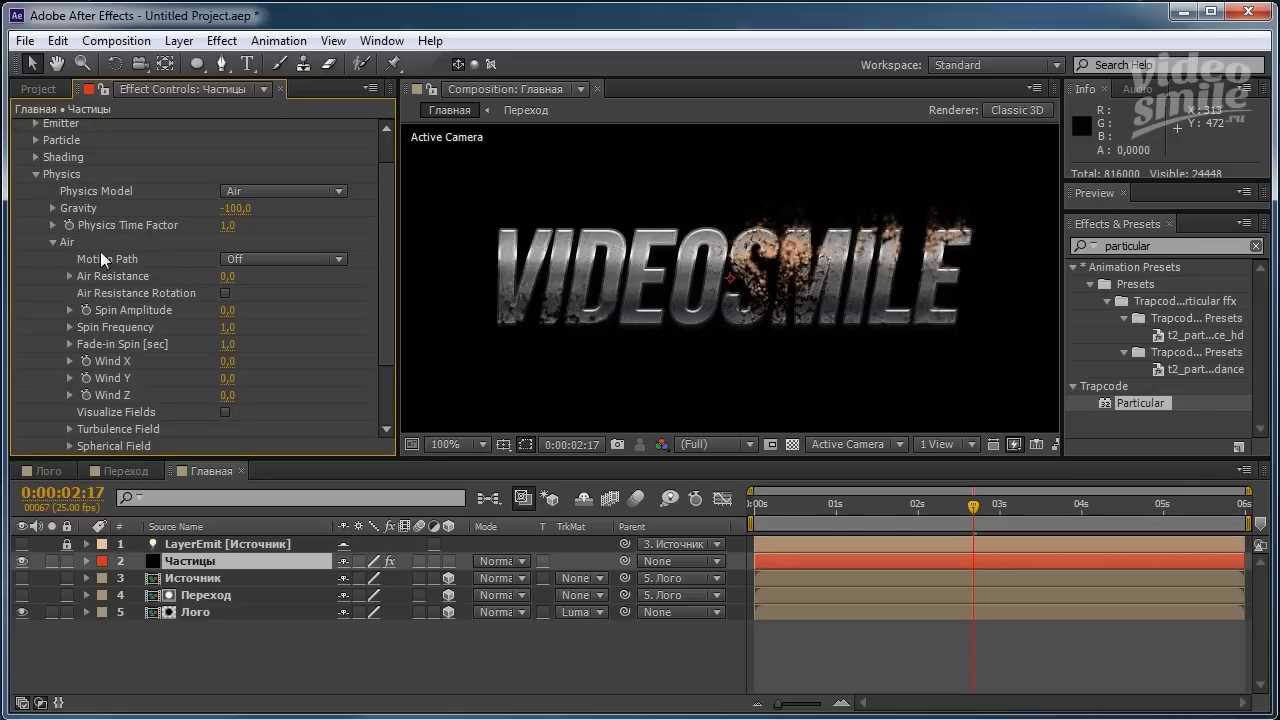
scroll(200, 235, down, 2)
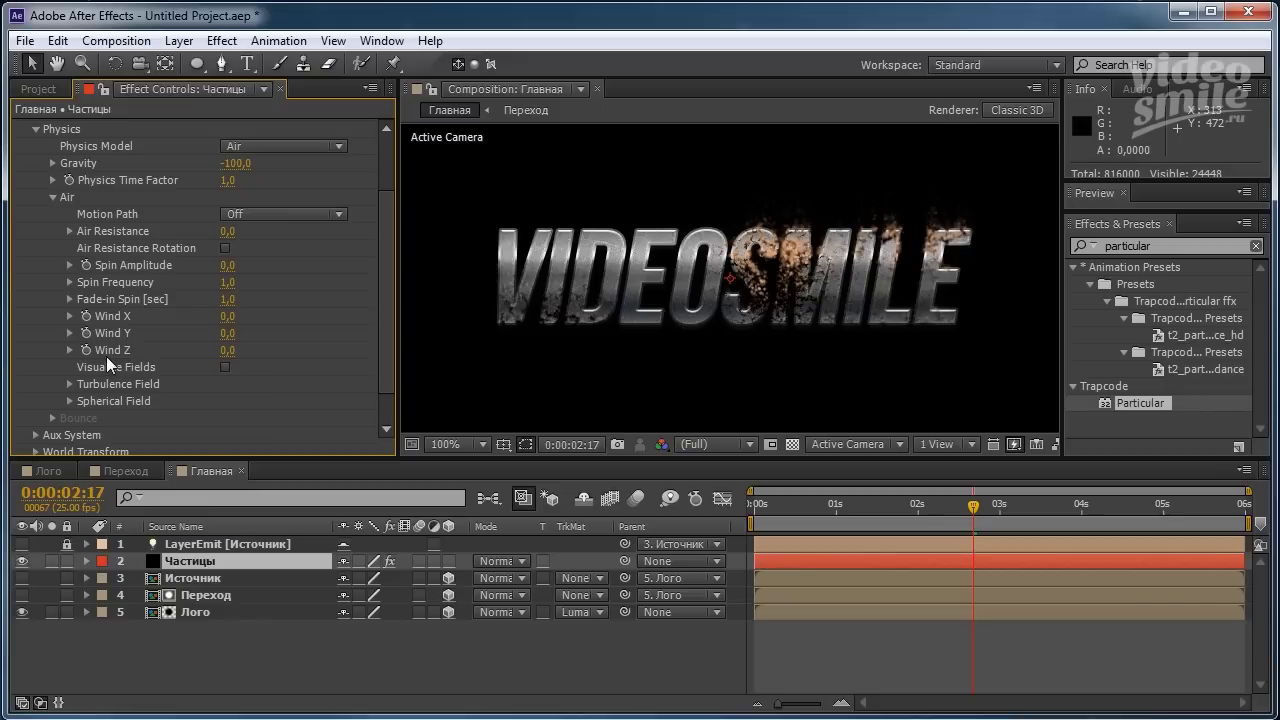
click(228, 350)
text(50)
key(Return)
Set Turbulence Field Affect Position to 500 and collapse Physics.
click(68, 384)
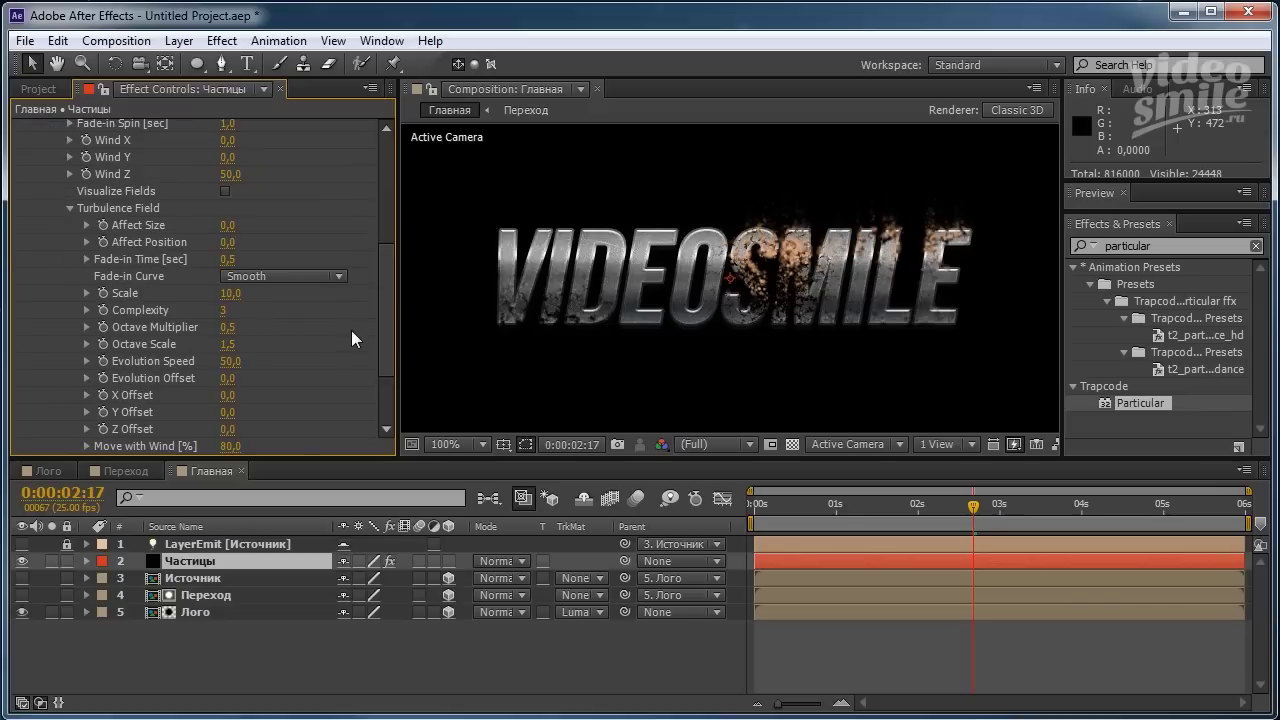
click(228, 242)
text(50)
text(0)
key(Return)
scroll(116, 326, up, 2)
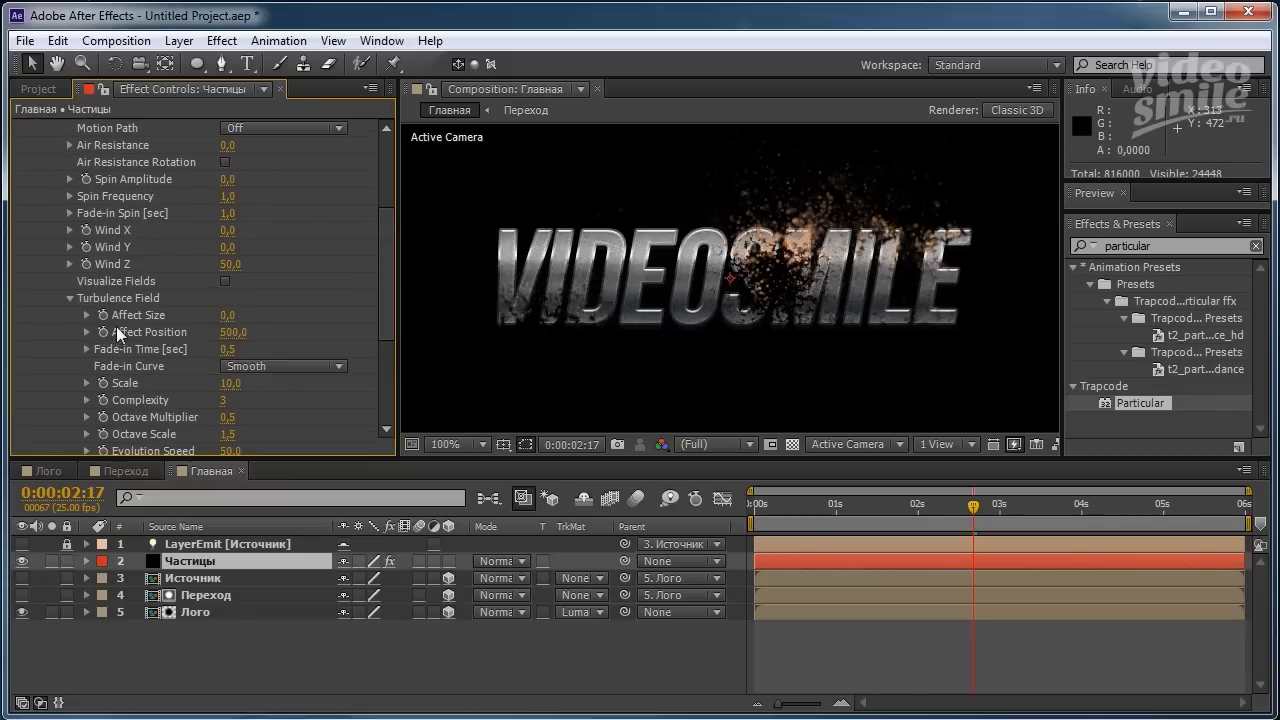
scroll(127, 318, up, 3)
scroll(77, 251, up, 3)
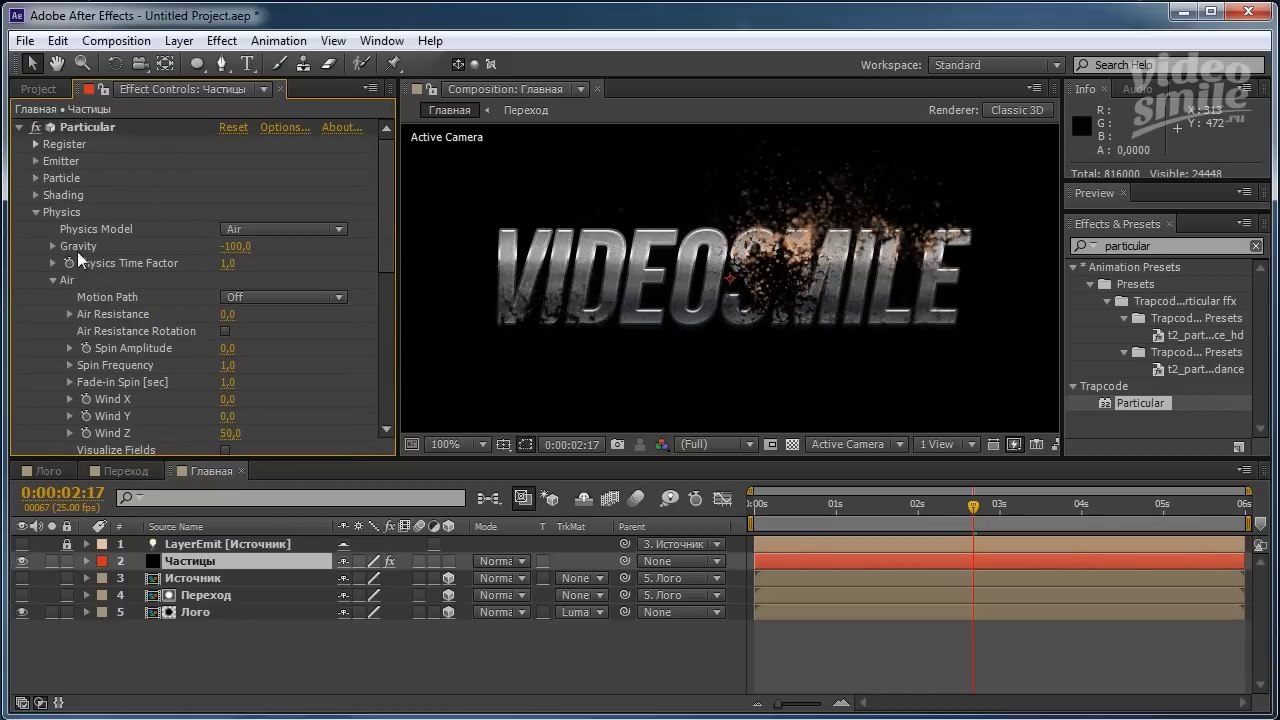
click(37, 211)
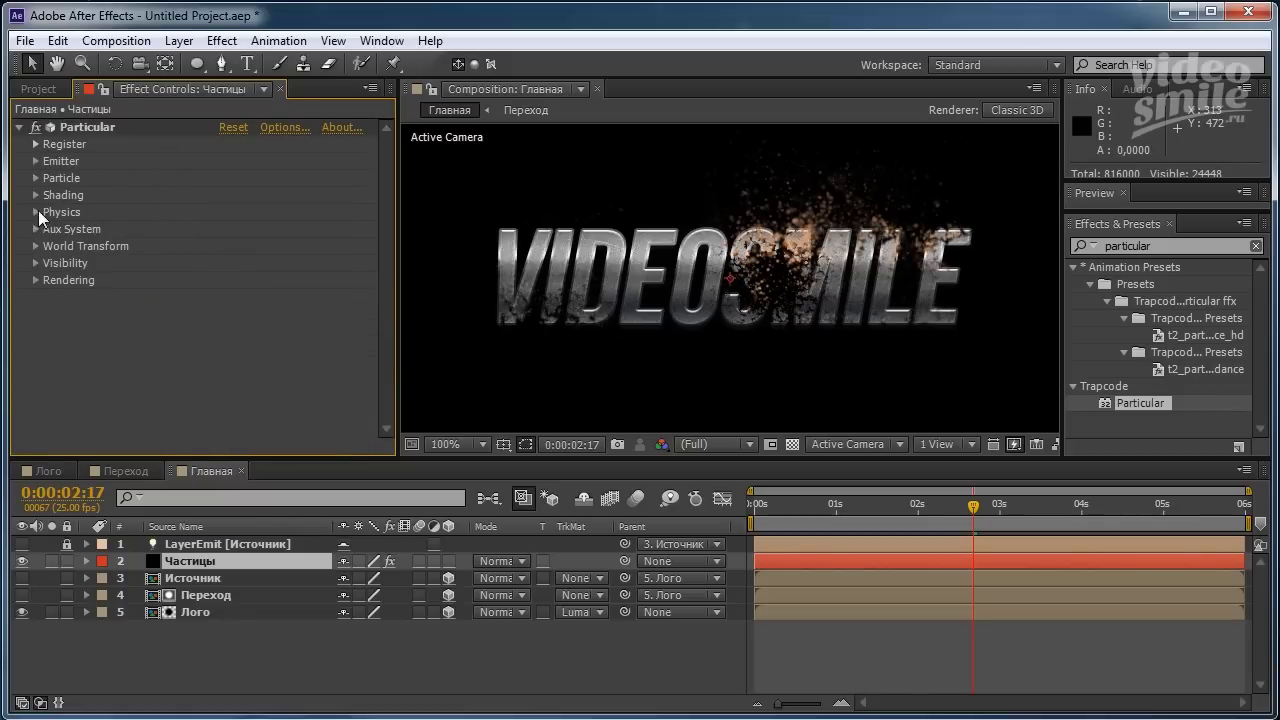
Switch Particular's Rendering > Motion Blur from Comp Settings to Off.
click(35, 279)
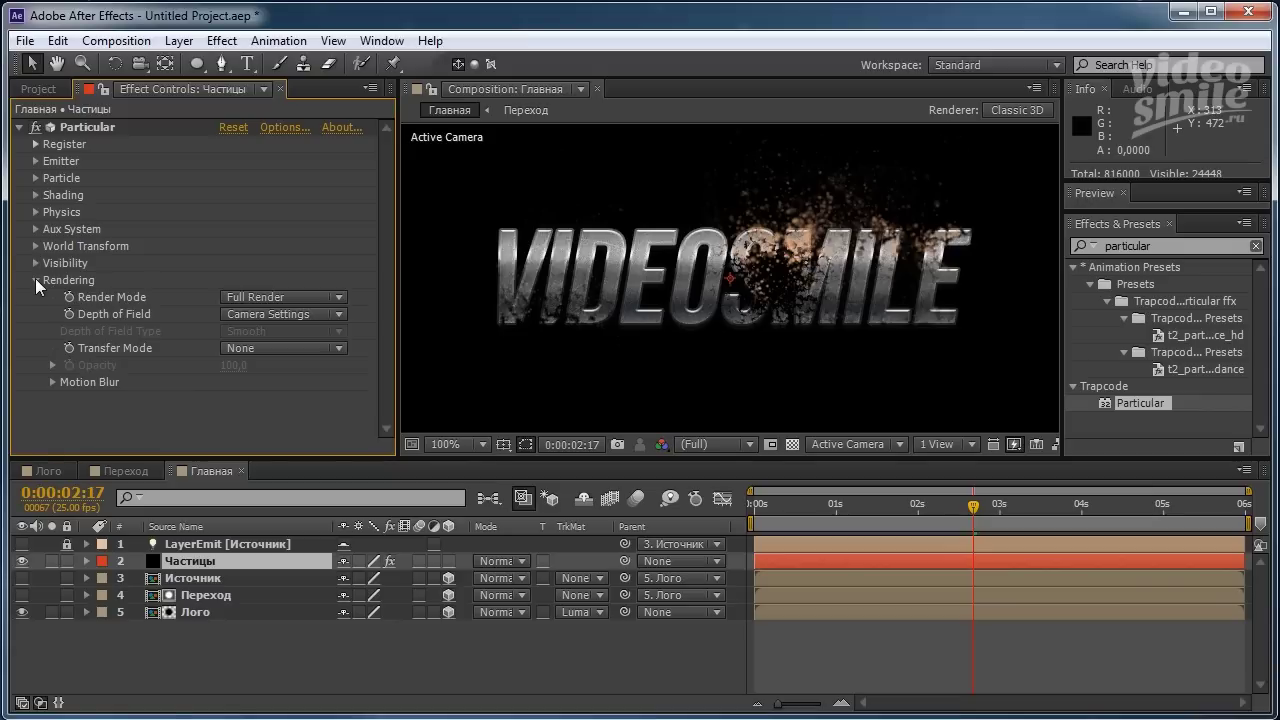
click(52, 381)
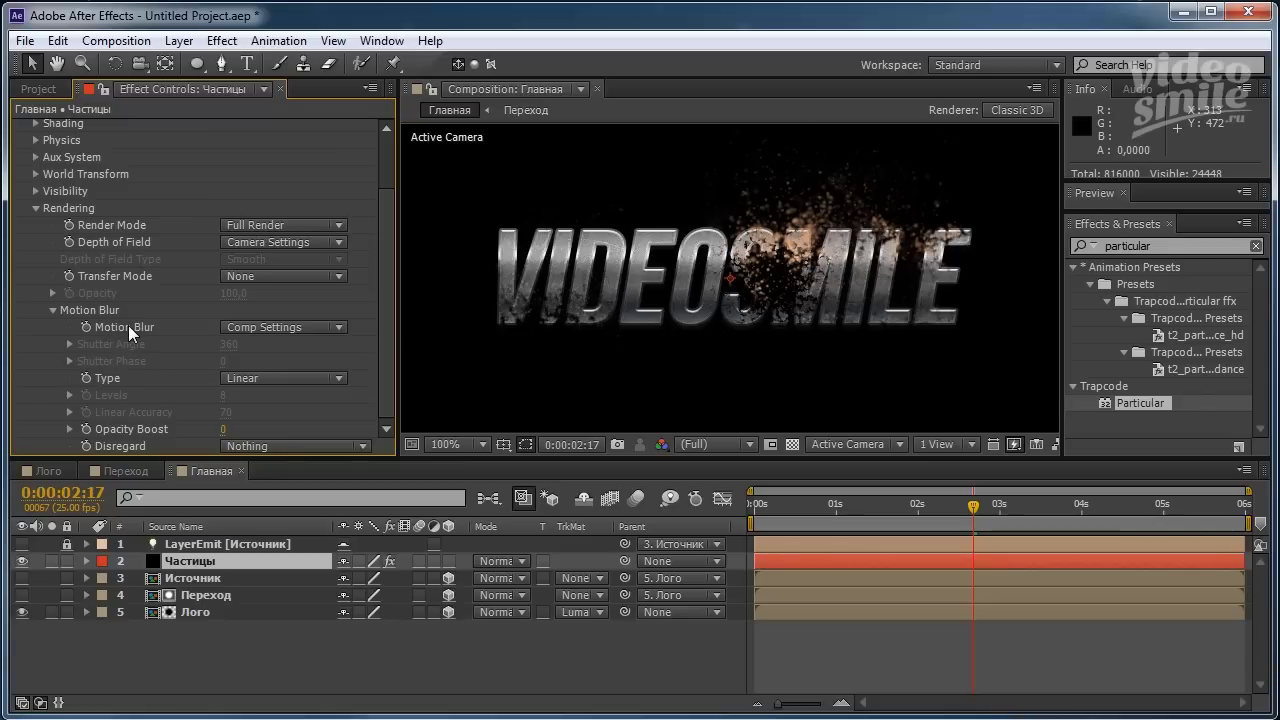
click(307, 327)
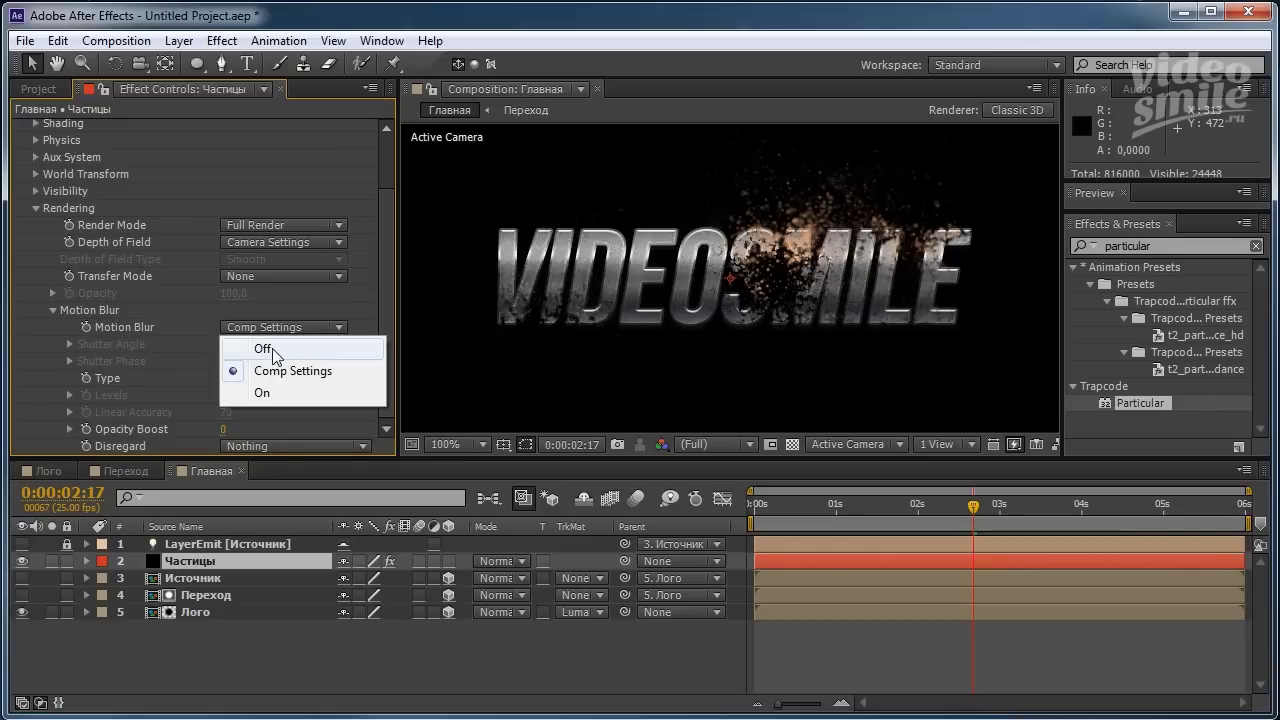
click(272, 348)
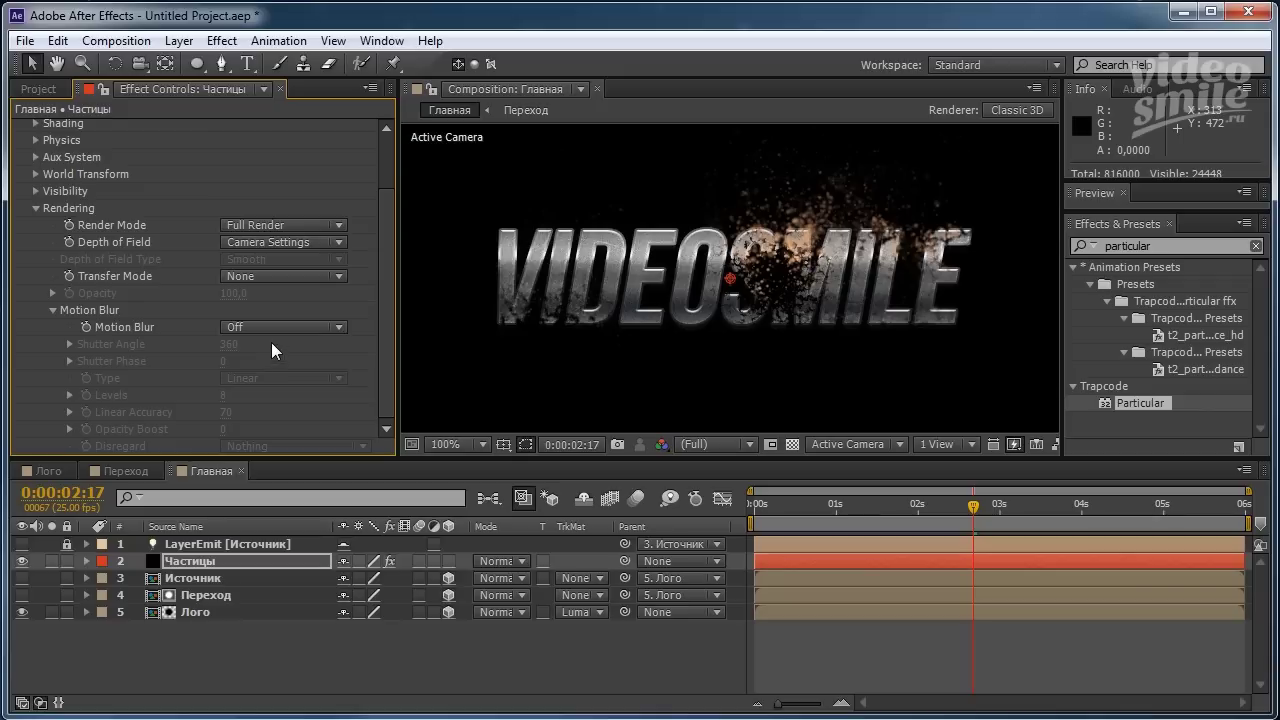
Collapse the Particular effect and duplicate it with Ctrl+D to create Particular 2.
click(37, 208)
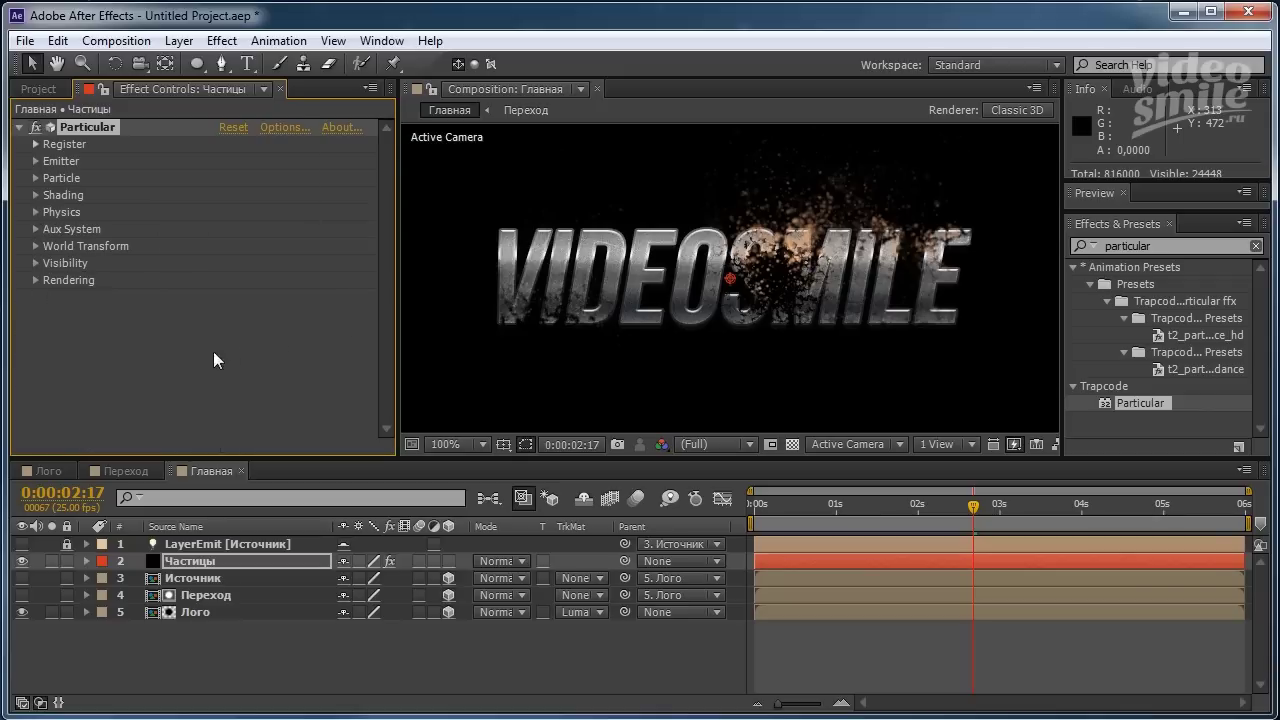
click(168, 310)
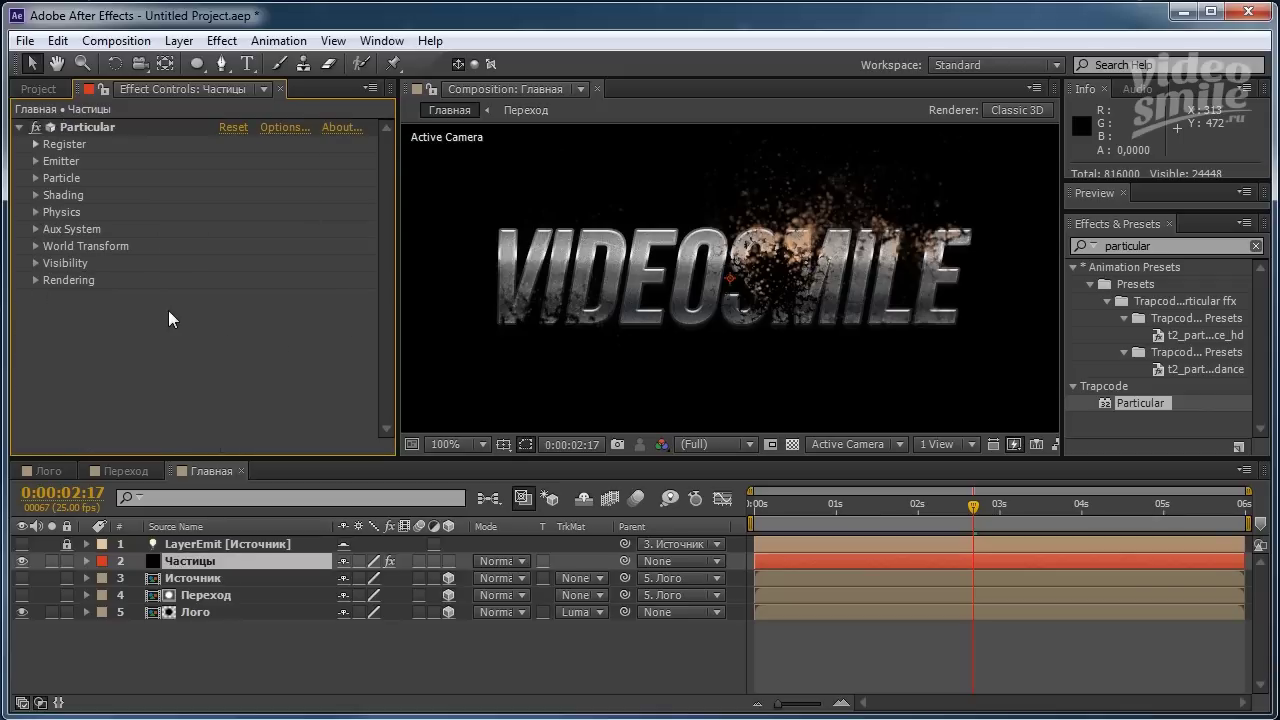
click(19, 127)
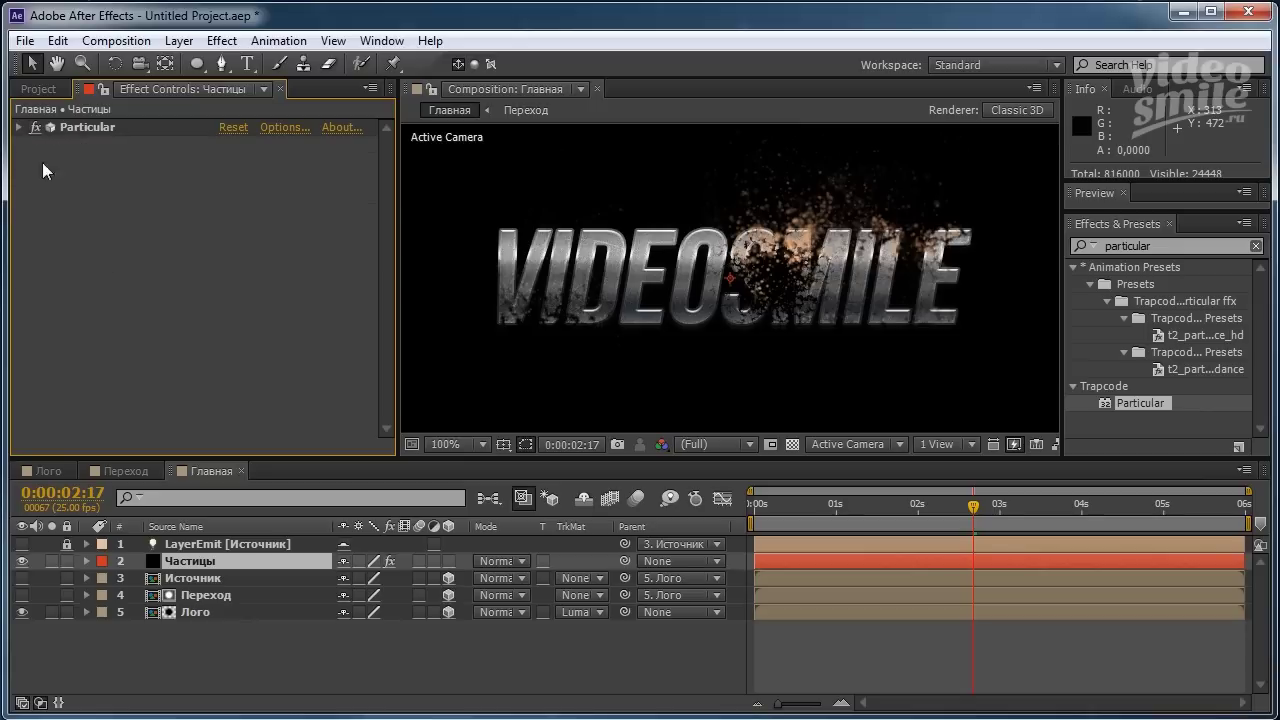
click(84, 127)
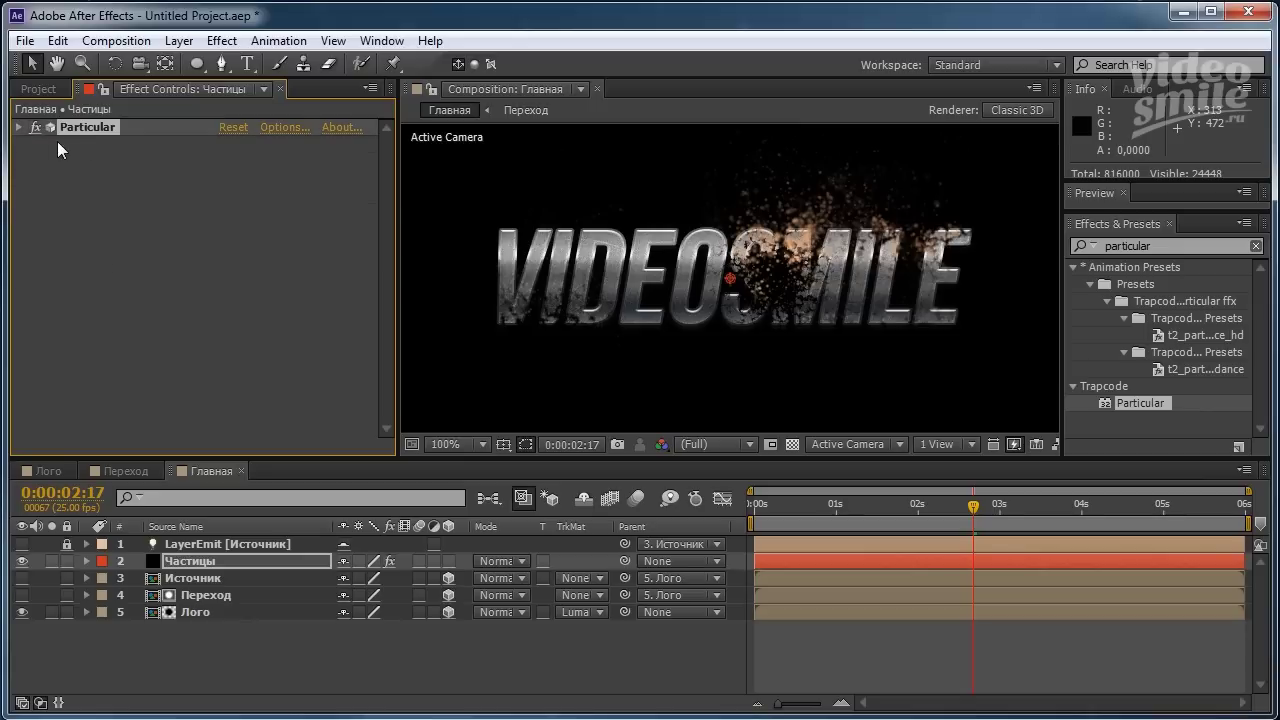
key(ctrl+d)
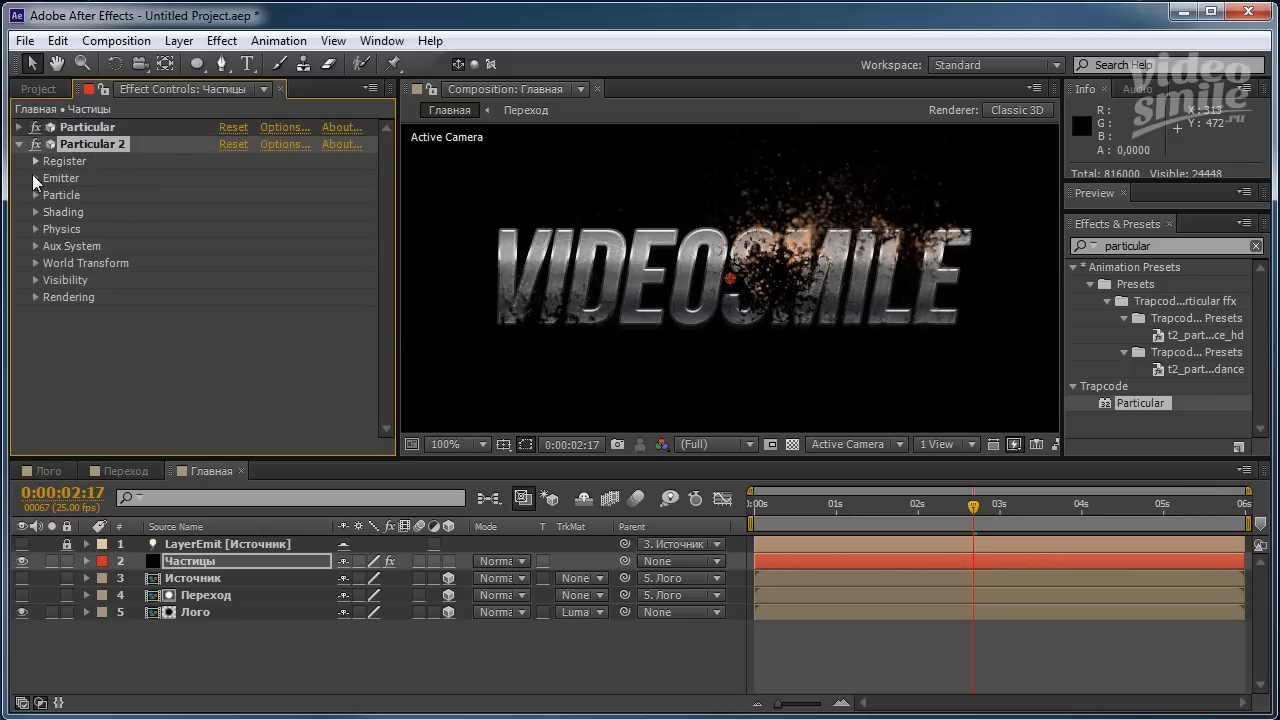
Set Particular 2's Emitter Particles/sec to 400000.
click(33, 176)
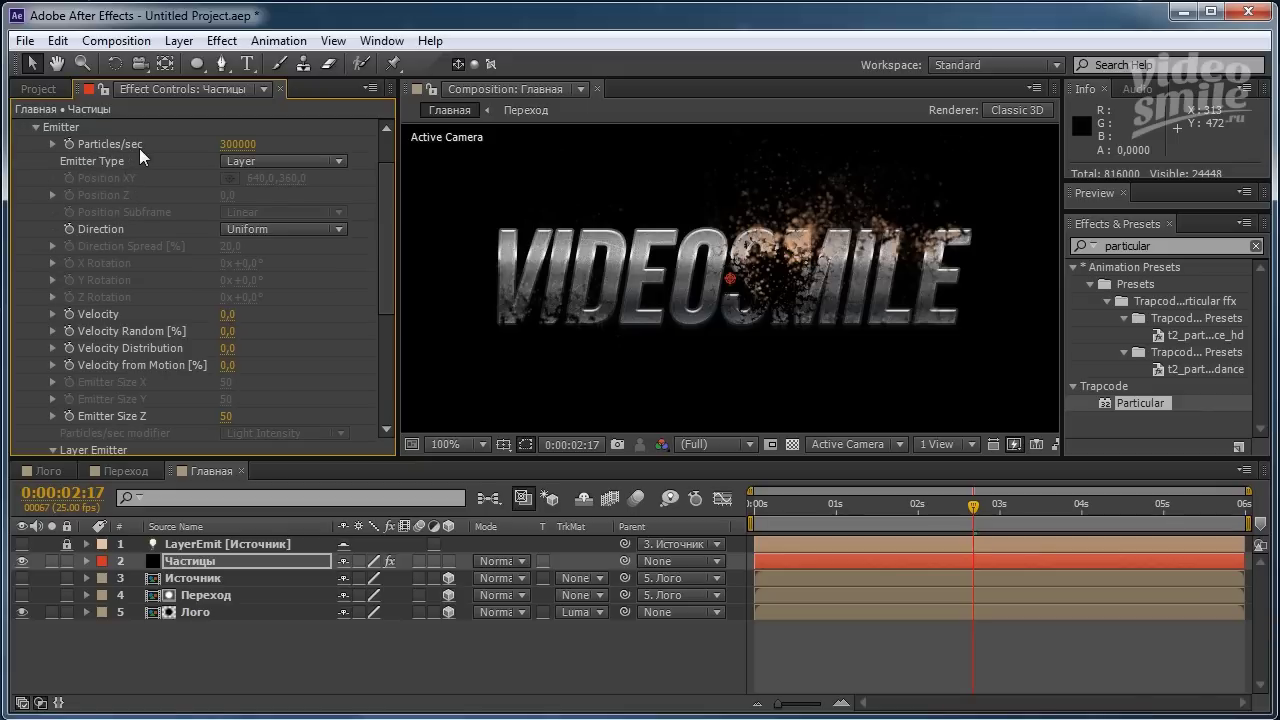
click(238, 145)
text(4)
text(00)
text(00)
text(0)
key(Return)
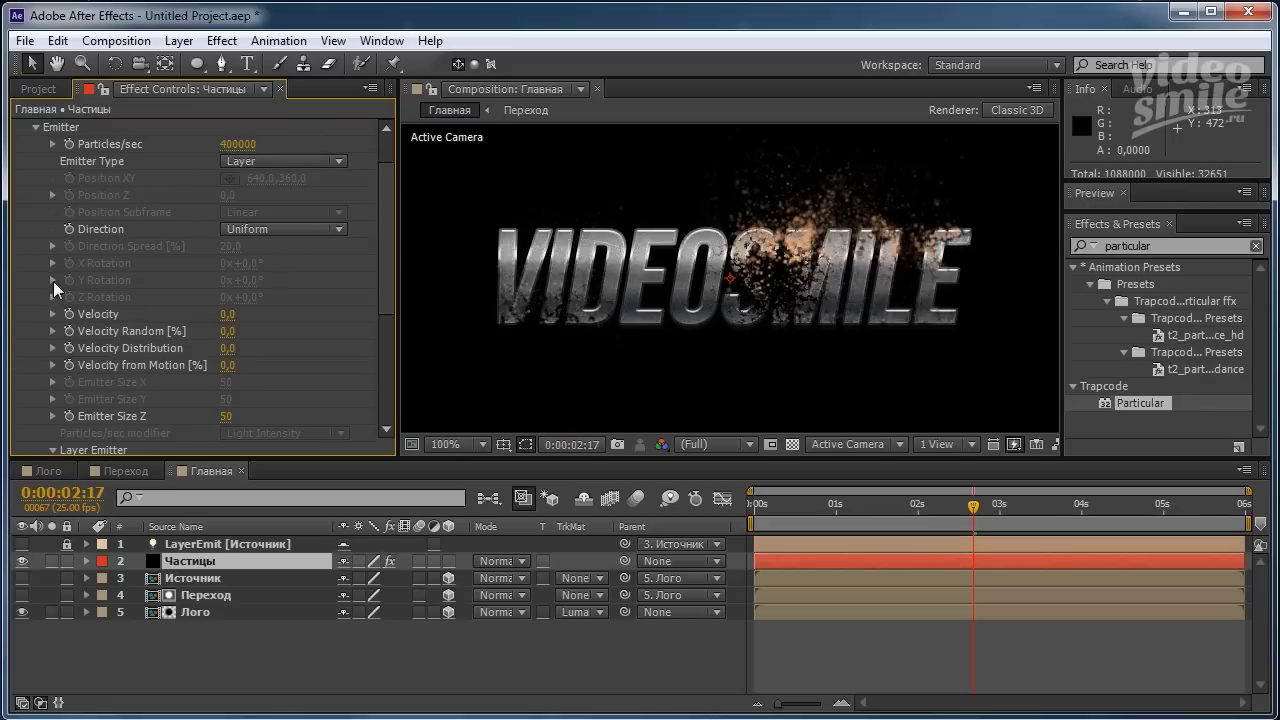
click(37, 127)
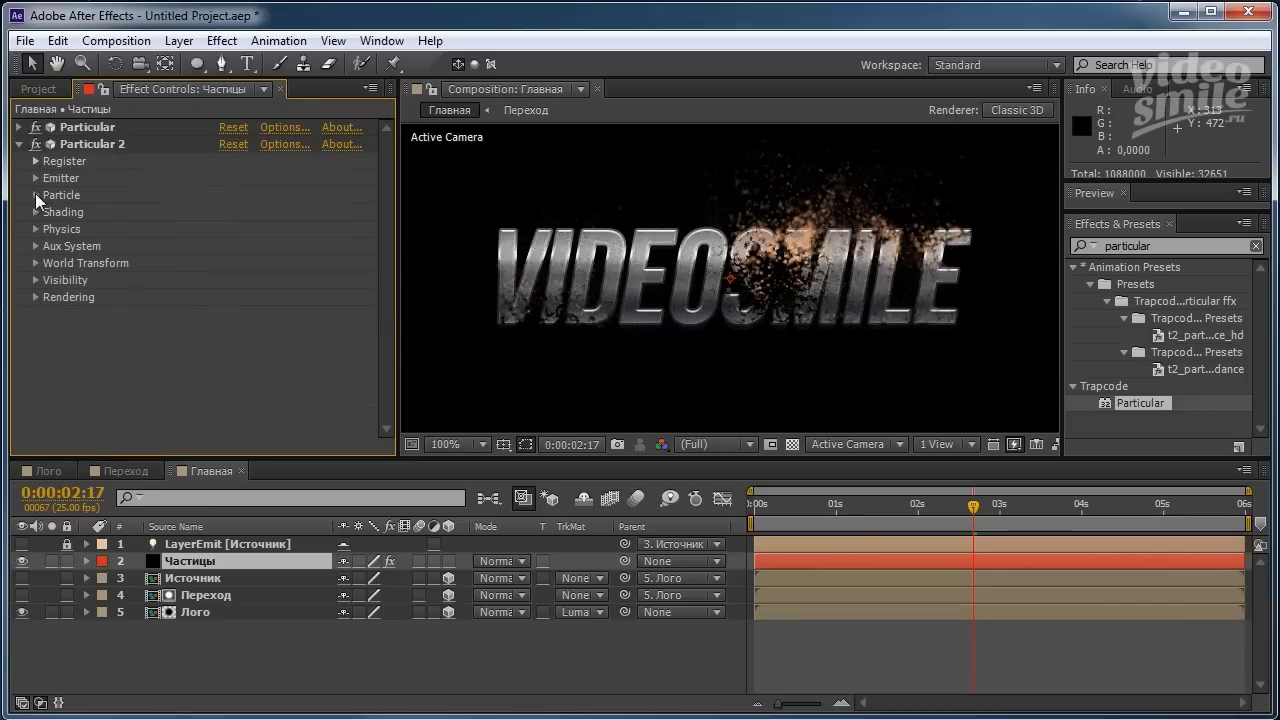
click(36, 195)
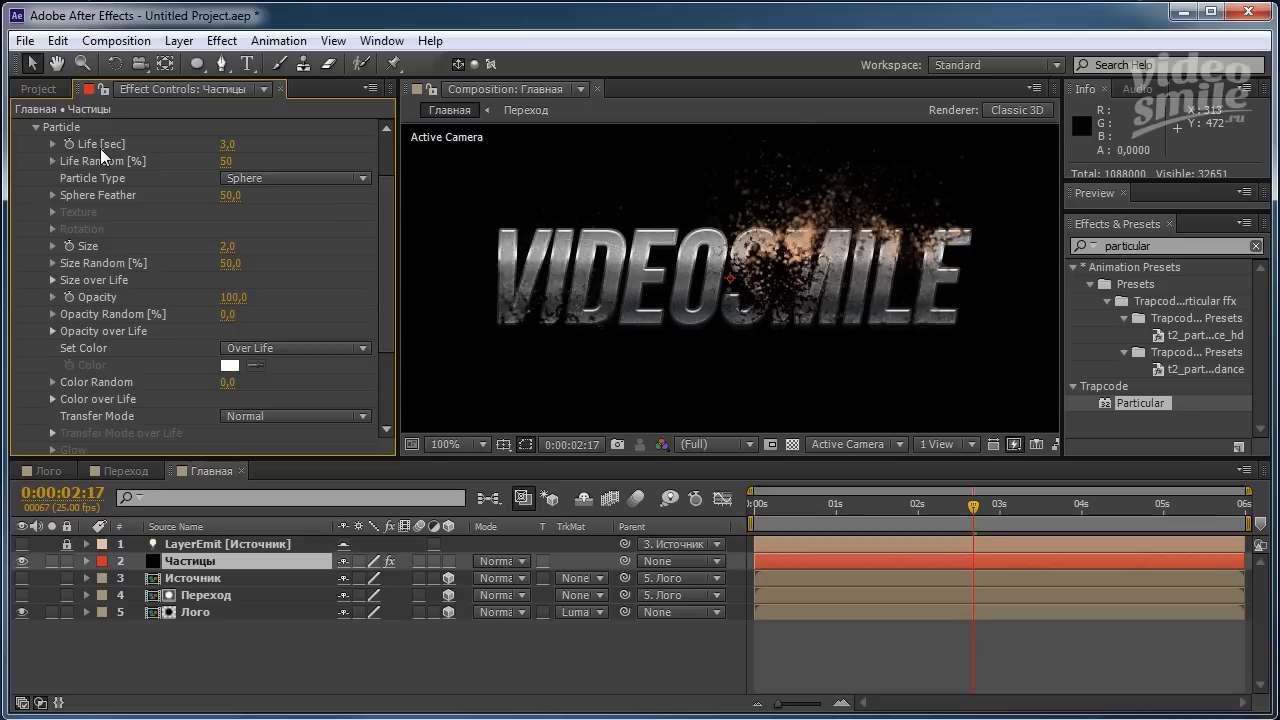
Set Particular 2's particle Life to 2 seconds and Size to 1.
click(227, 144)
text(2)
key(Return)
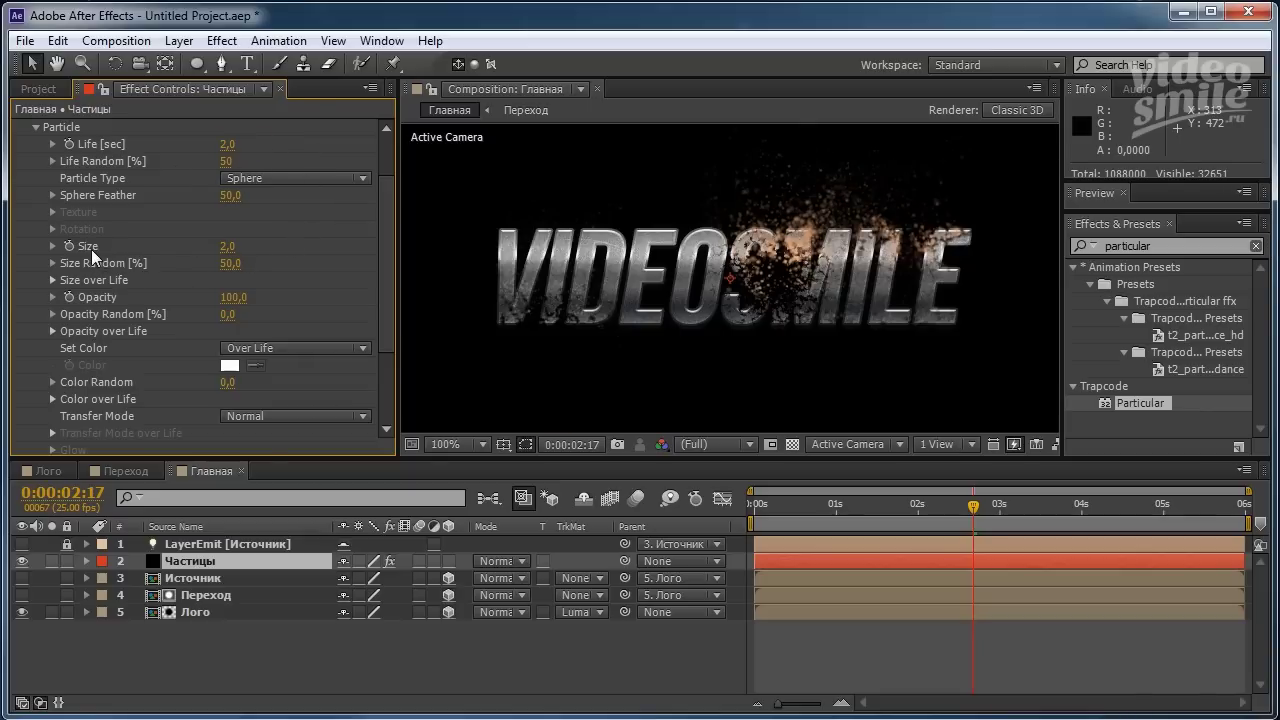
click(228, 246)
text(1)
key(Return)
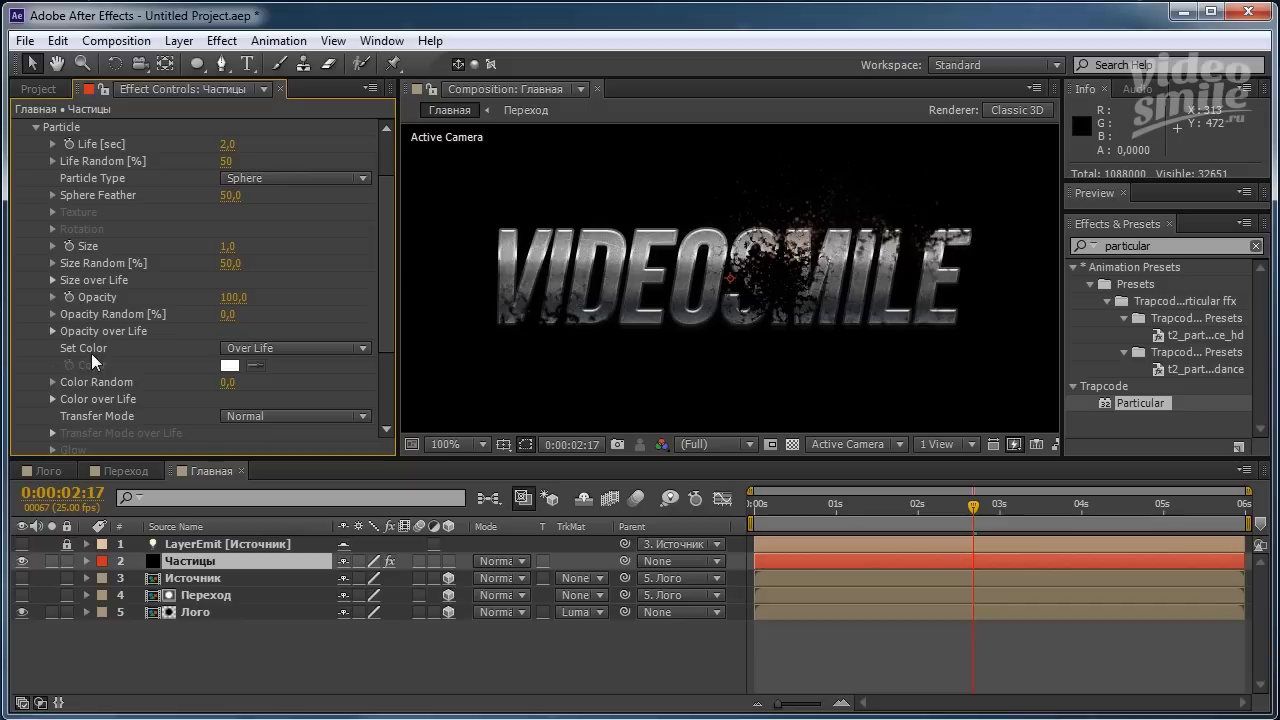
Set particle colour At Birth to pale cream FFF3CE.
click(276, 347)
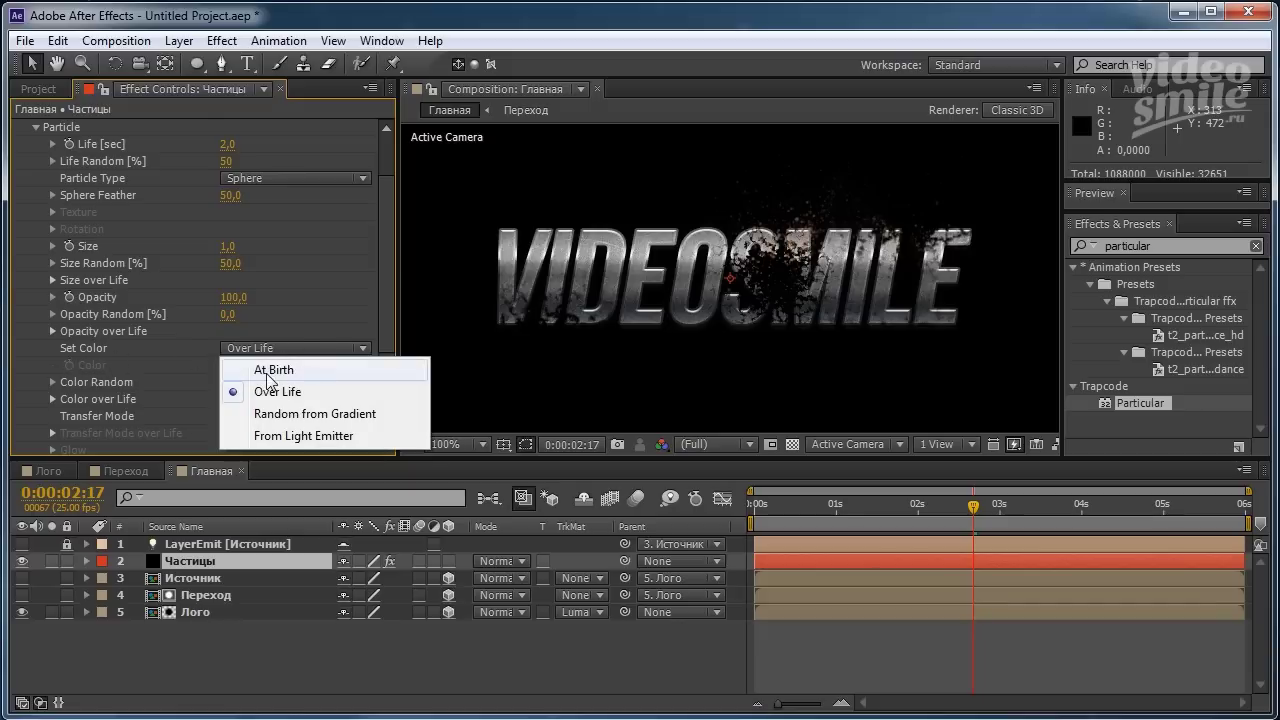
click(281, 370)
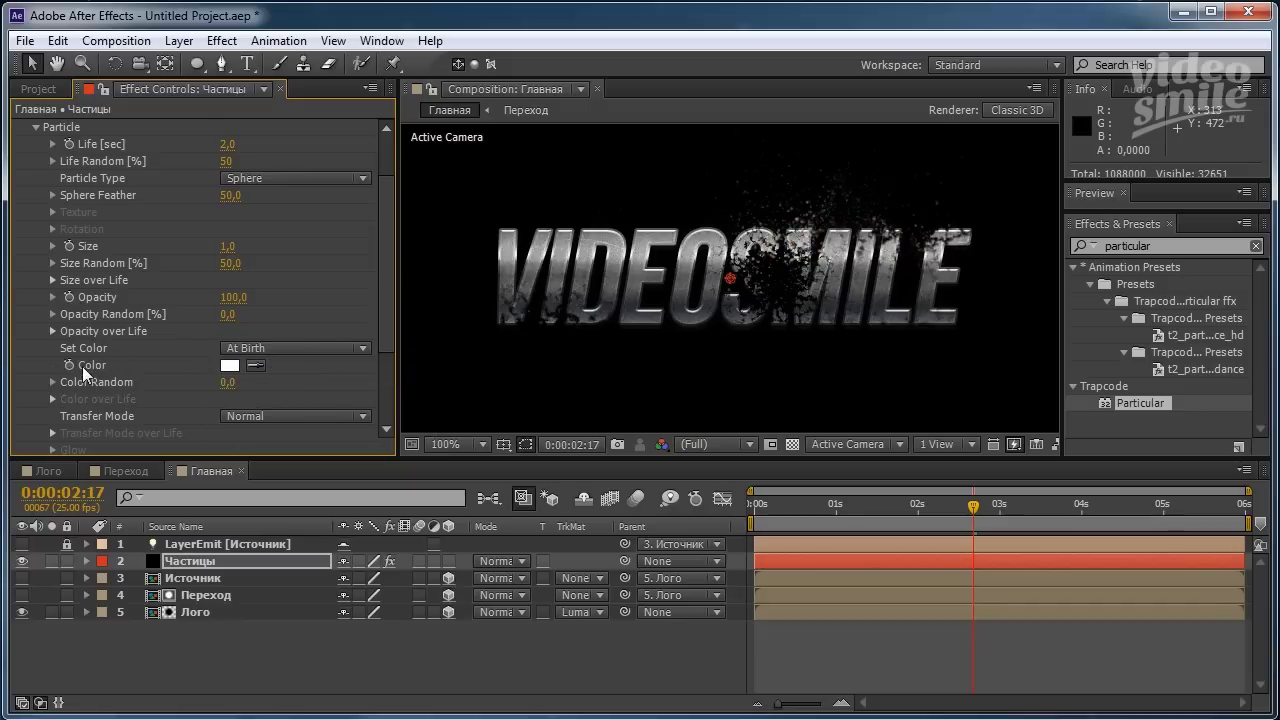
click(228, 365)
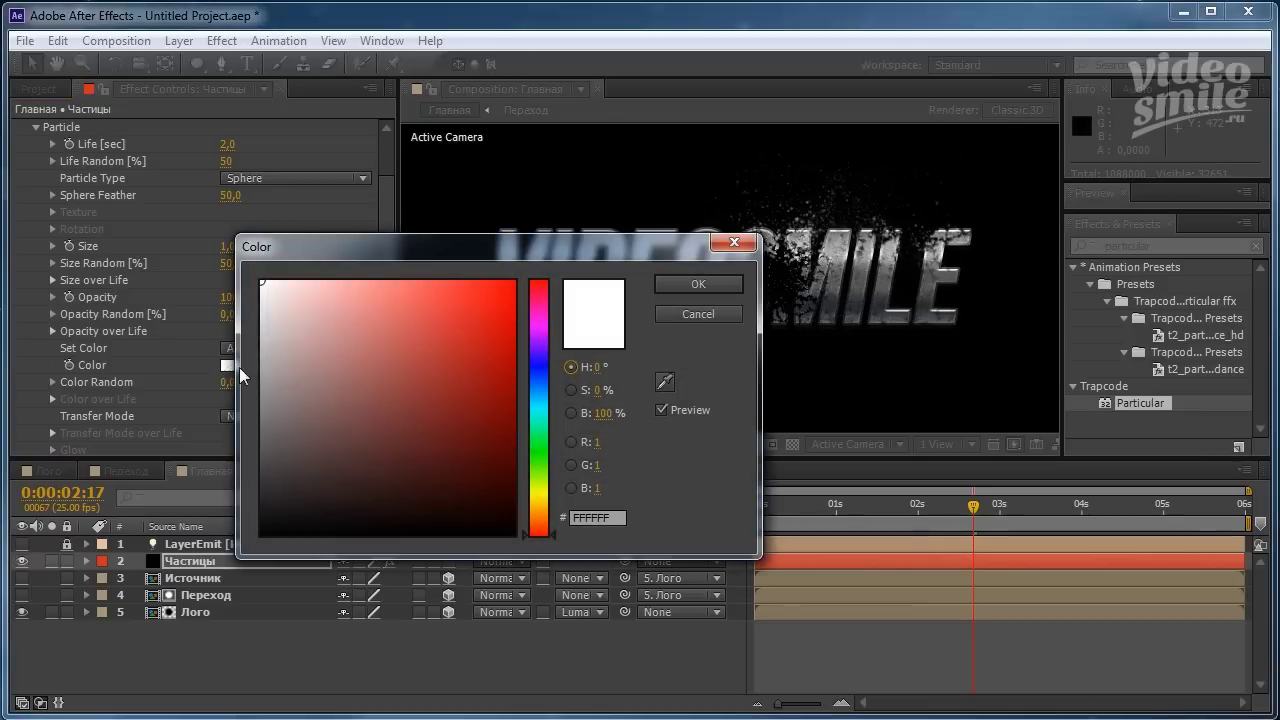
click(537, 503)
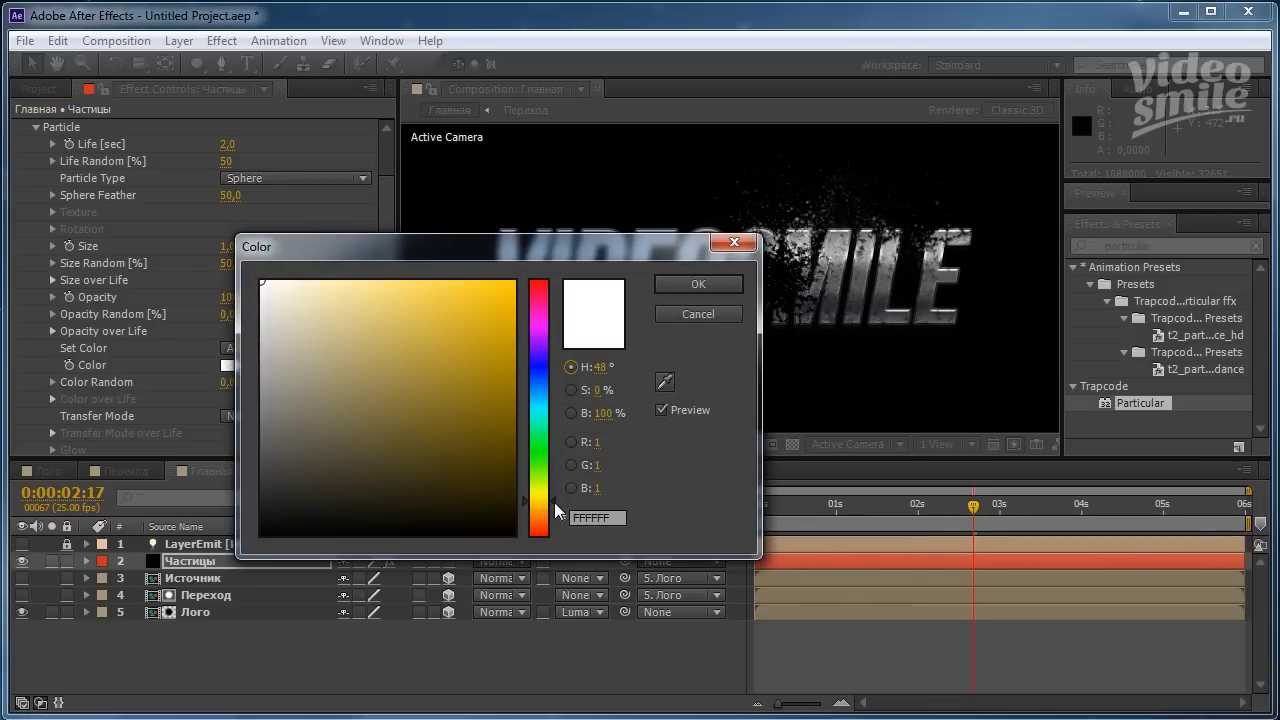
click(387, 363)
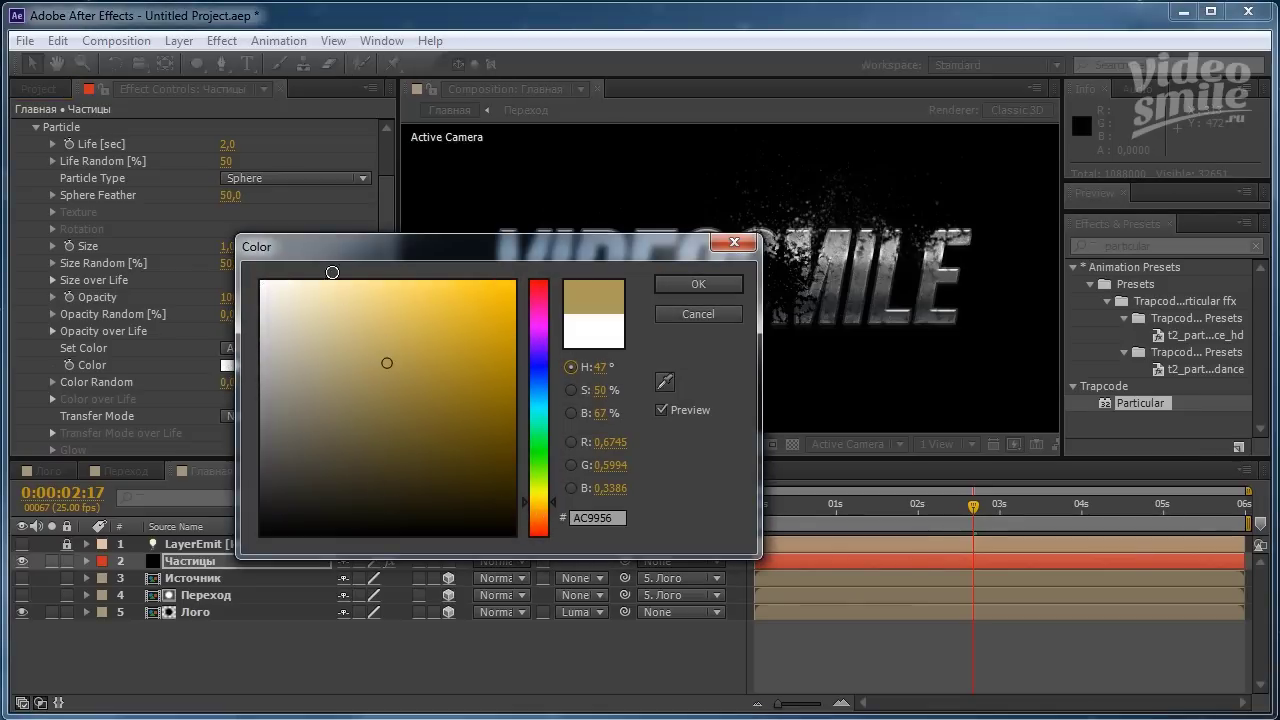
click(330, 281)
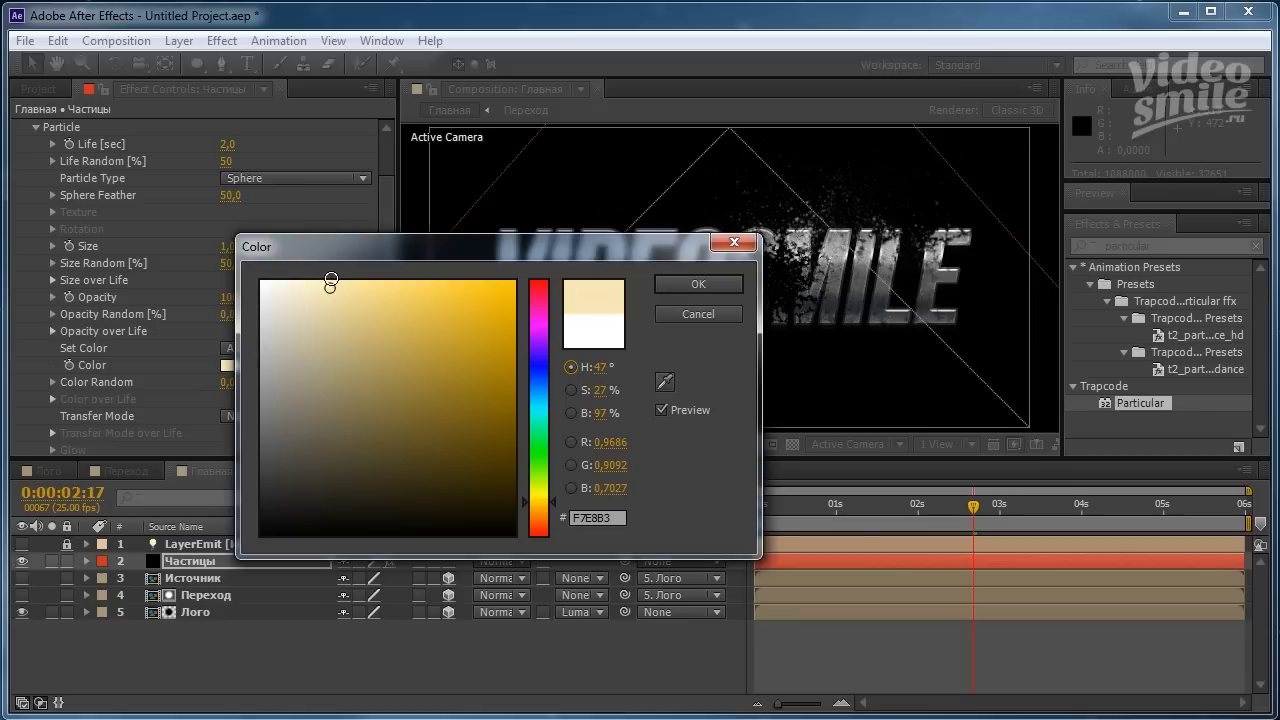
click(309, 280)
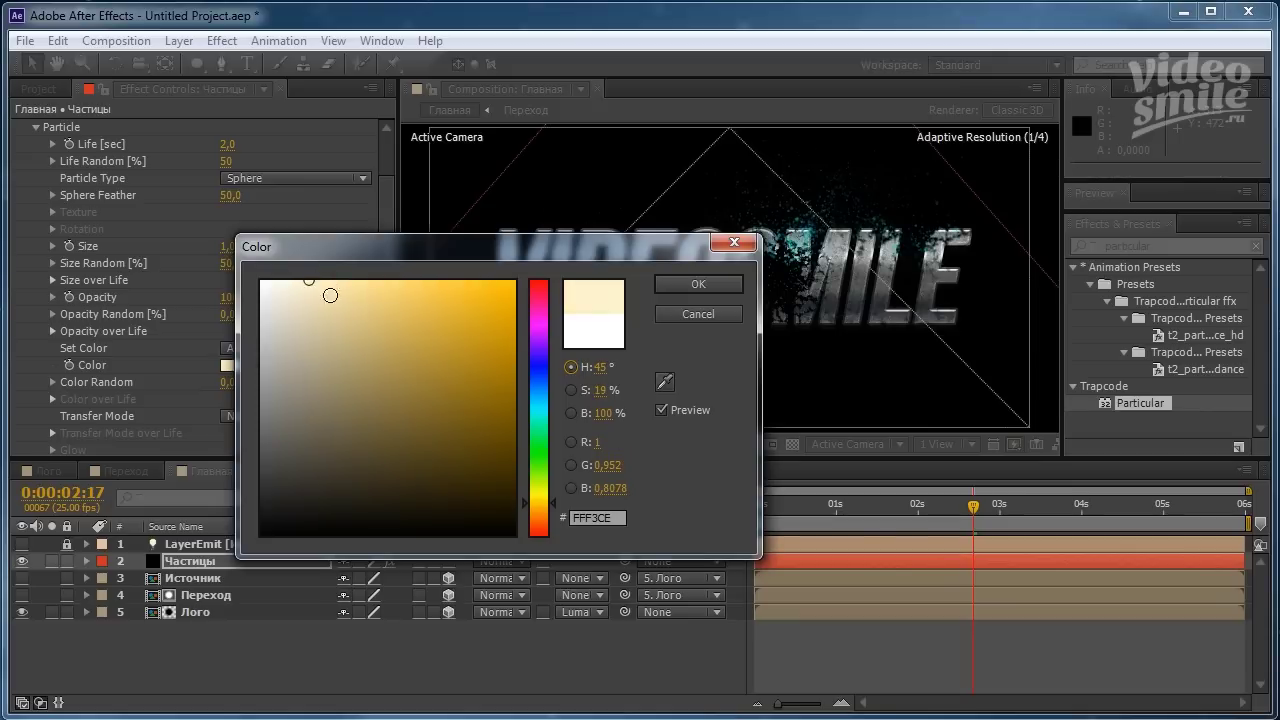
click(697, 290)
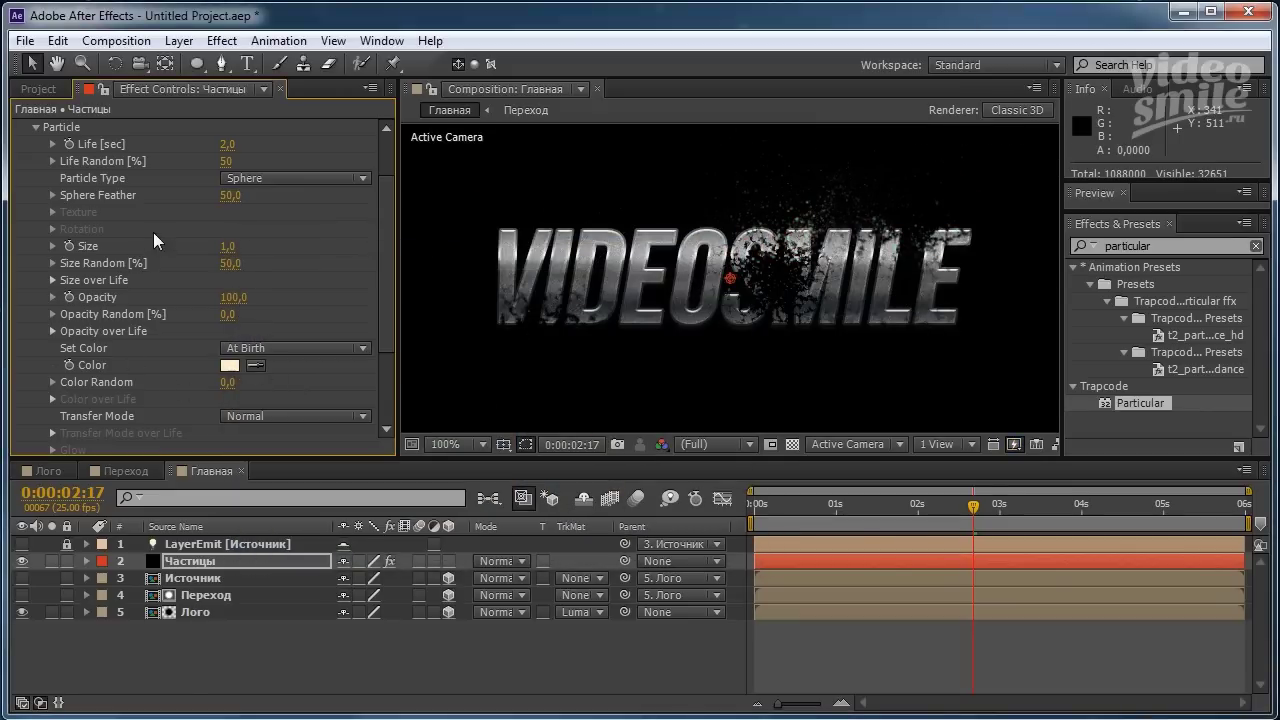
click(38, 127)
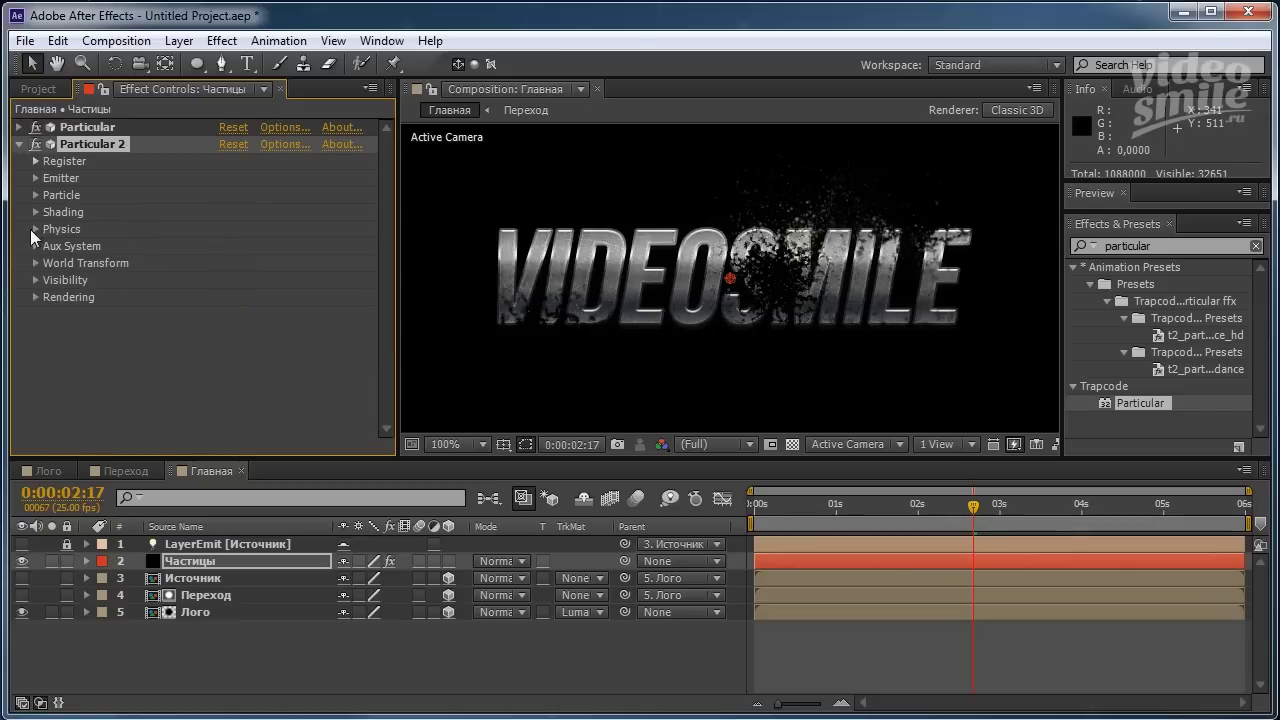
Set Particular 2's Gravity to -100 and Air Wind Z to 0.
click(36, 227)
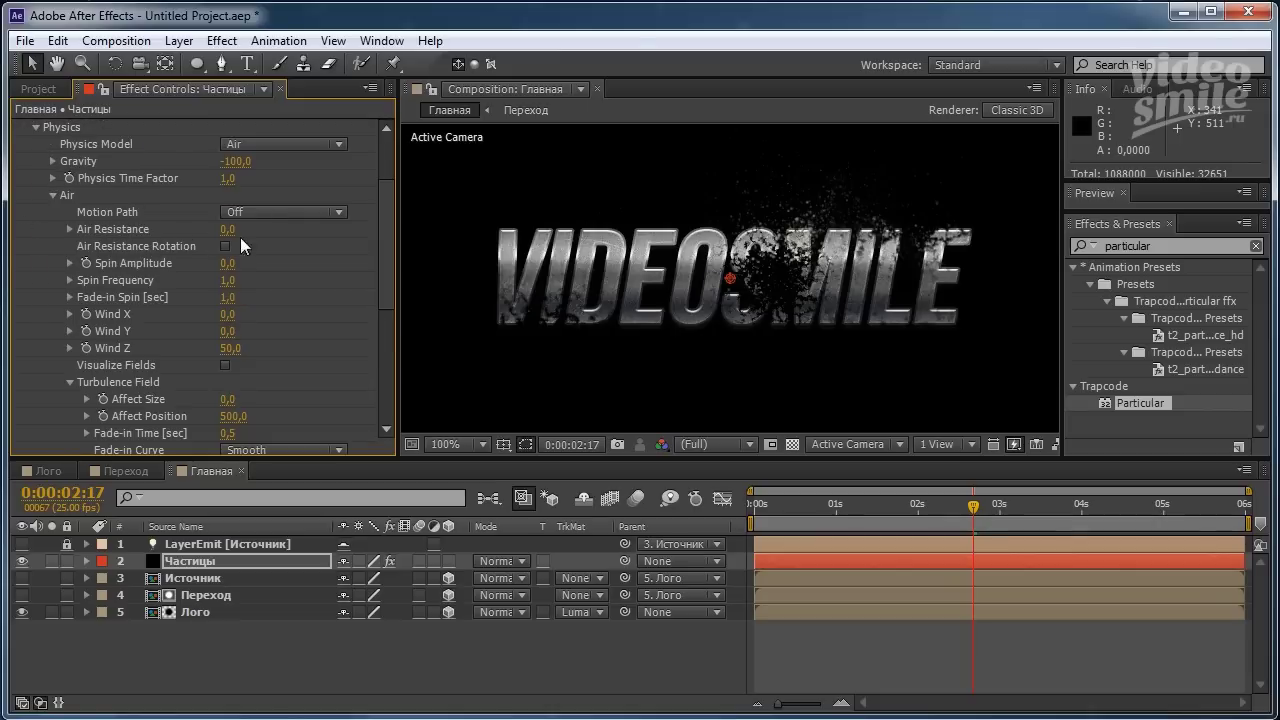
drag(230, 161, 232, 174)
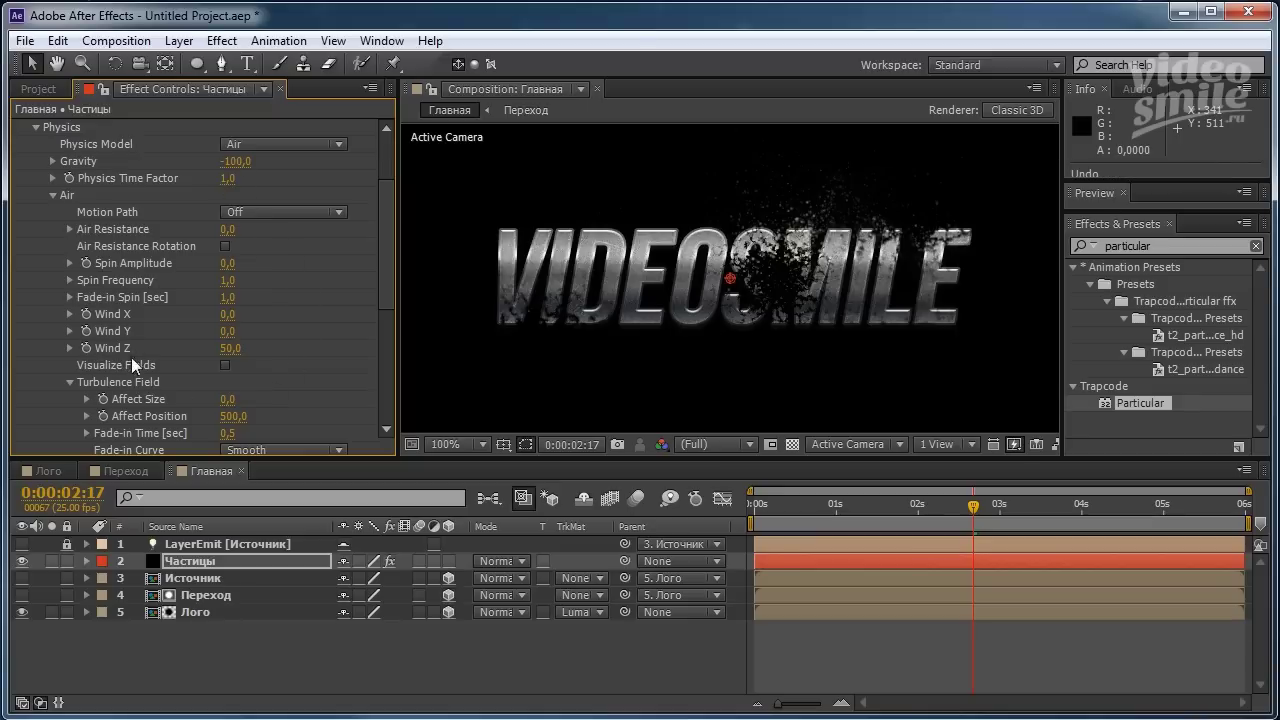
click(230, 348)
text(0)
key(Return)
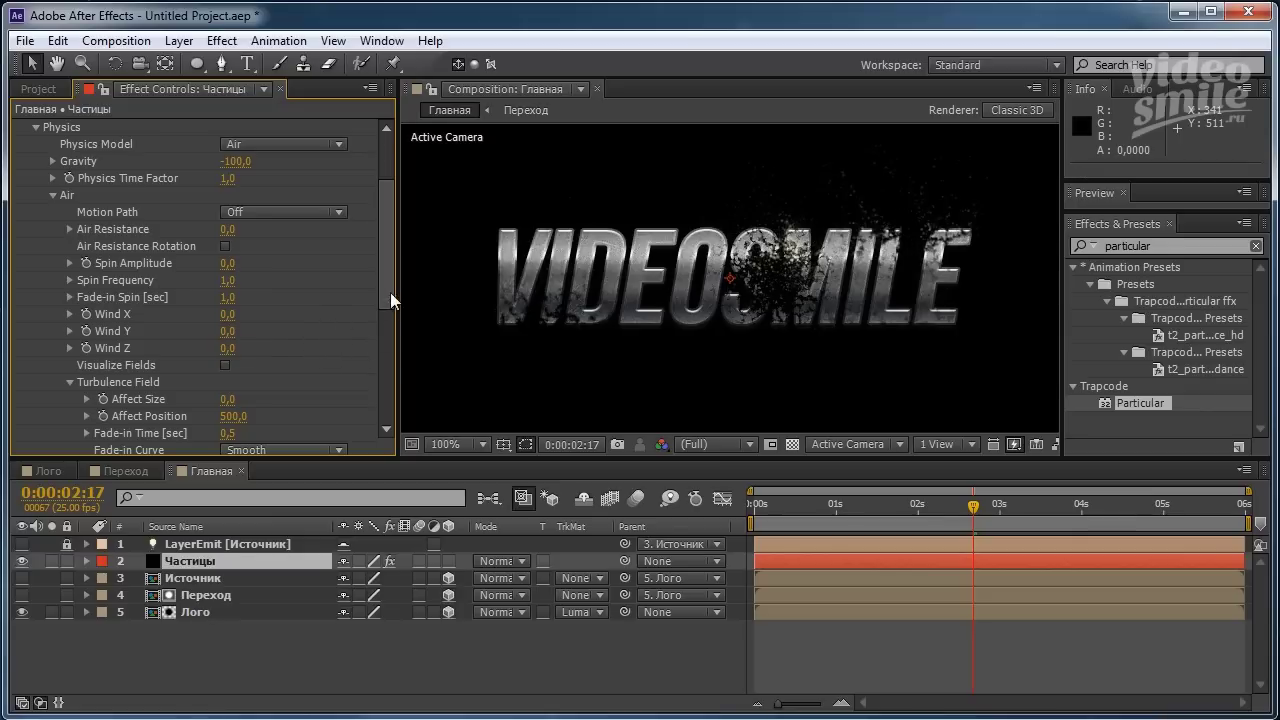
Lower Turbulence Field Affect Position to 100 and collapse Physics.
drag(390, 292, 385, 346)
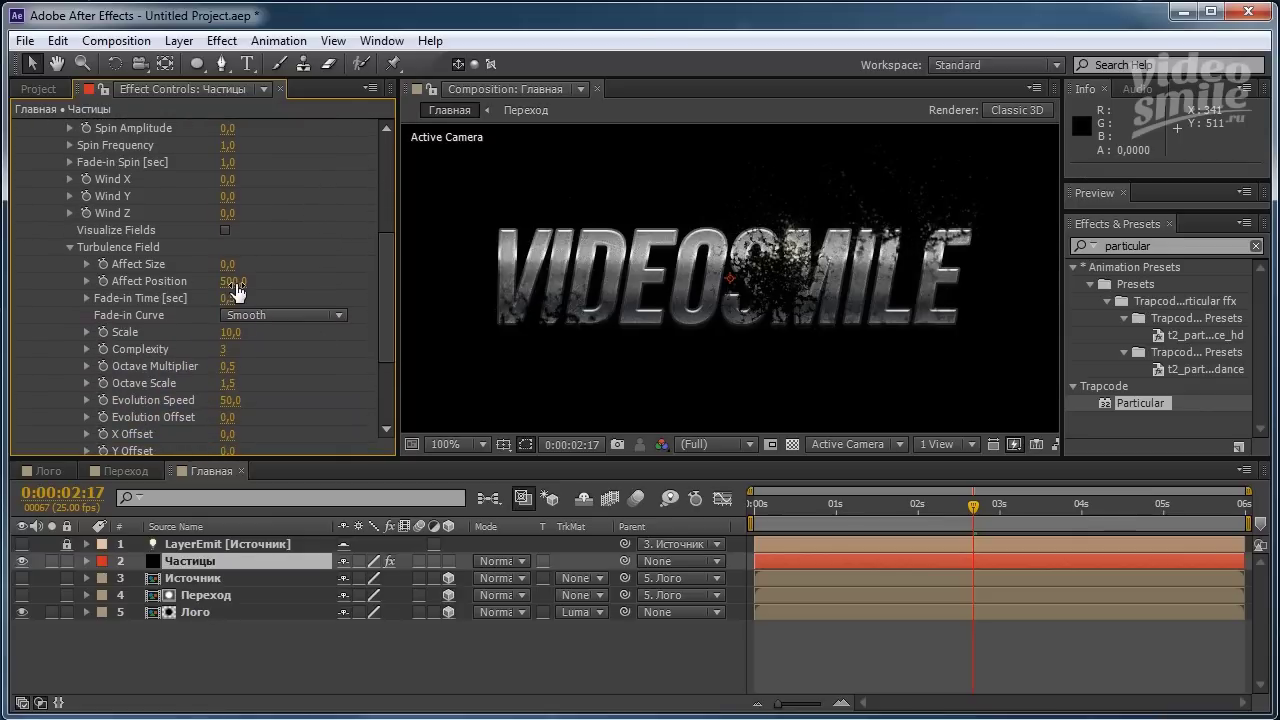
click(234, 281)
text(10)
text(0)
key(Return)
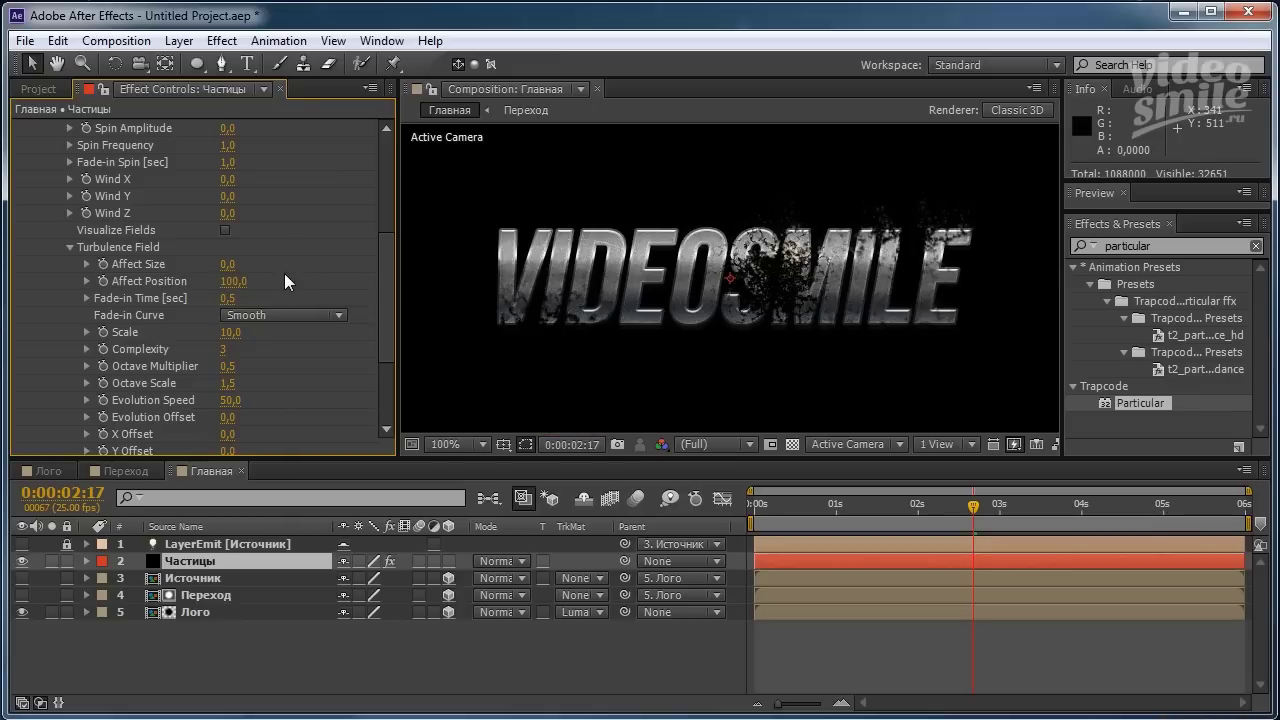
scroll(128, 278, up, 2)
scroll(125, 278, up, 2)
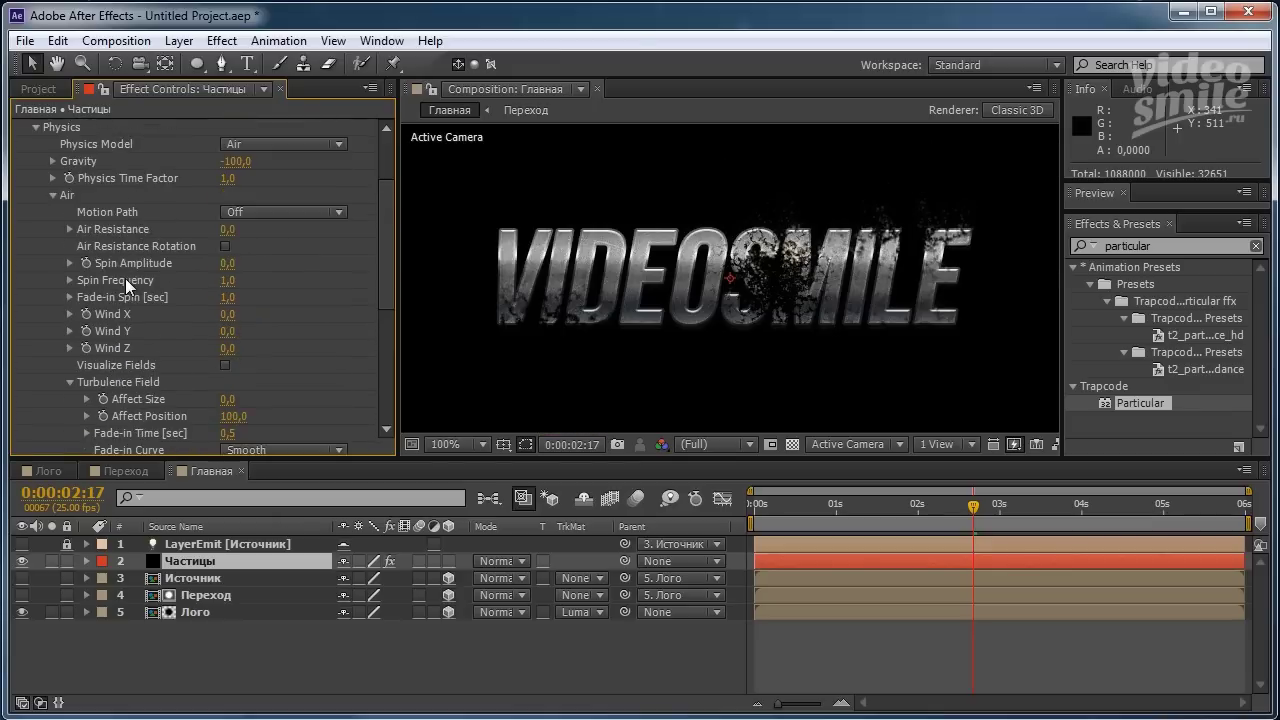
scroll(60, 255, up, 2)
click(35, 217)
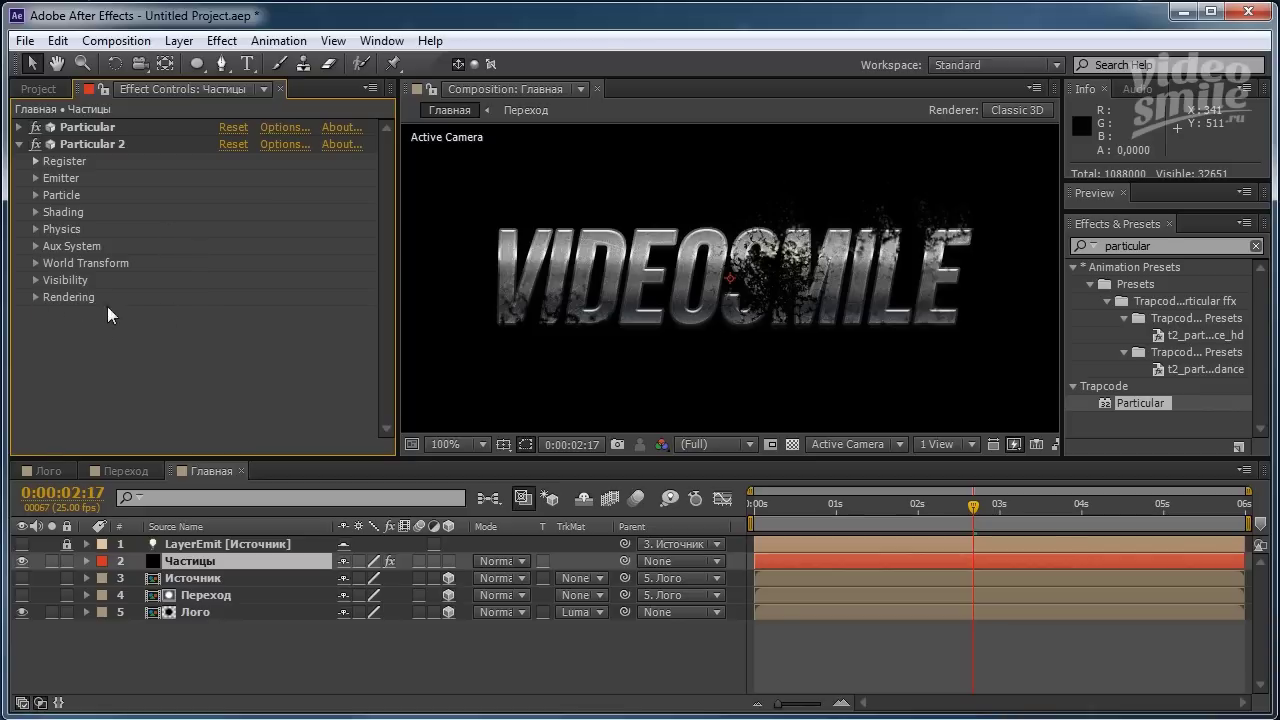
Set Particular 2's Rendering Transfer Mode to Add so its particles glow brighter.
click(36, 297)
scroll(37, 307, down, 2)
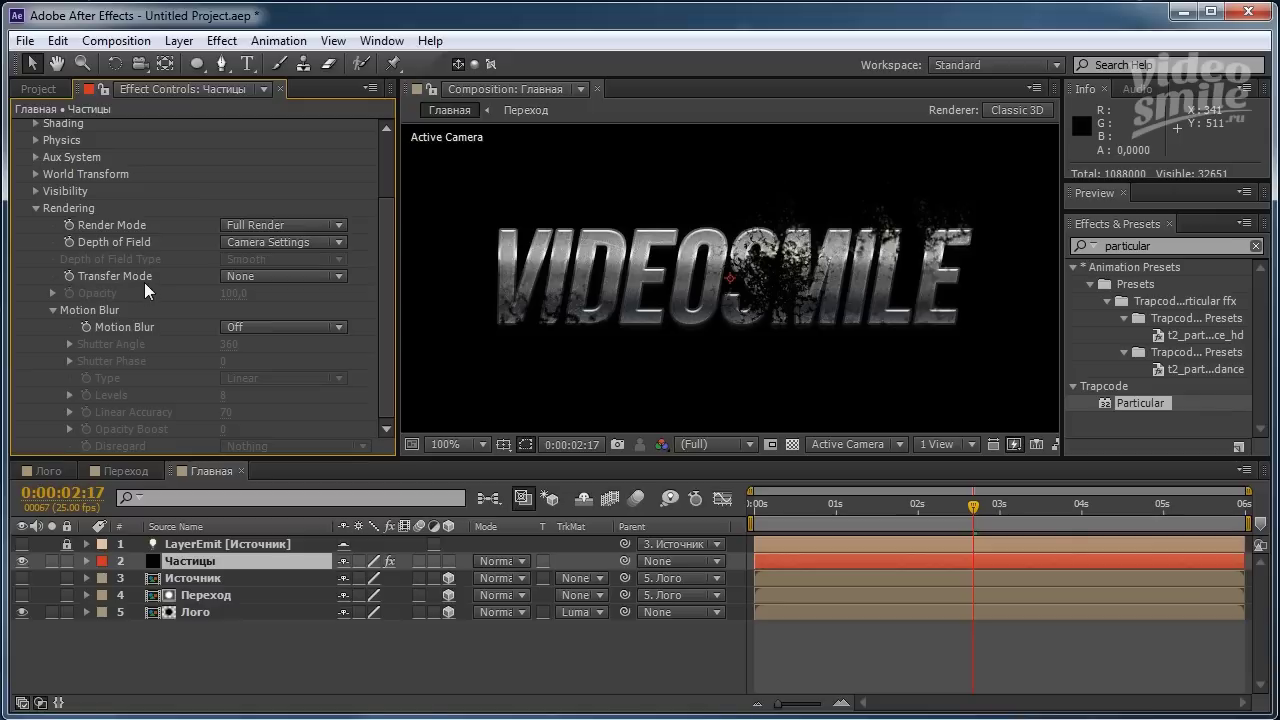
click(334, 285)
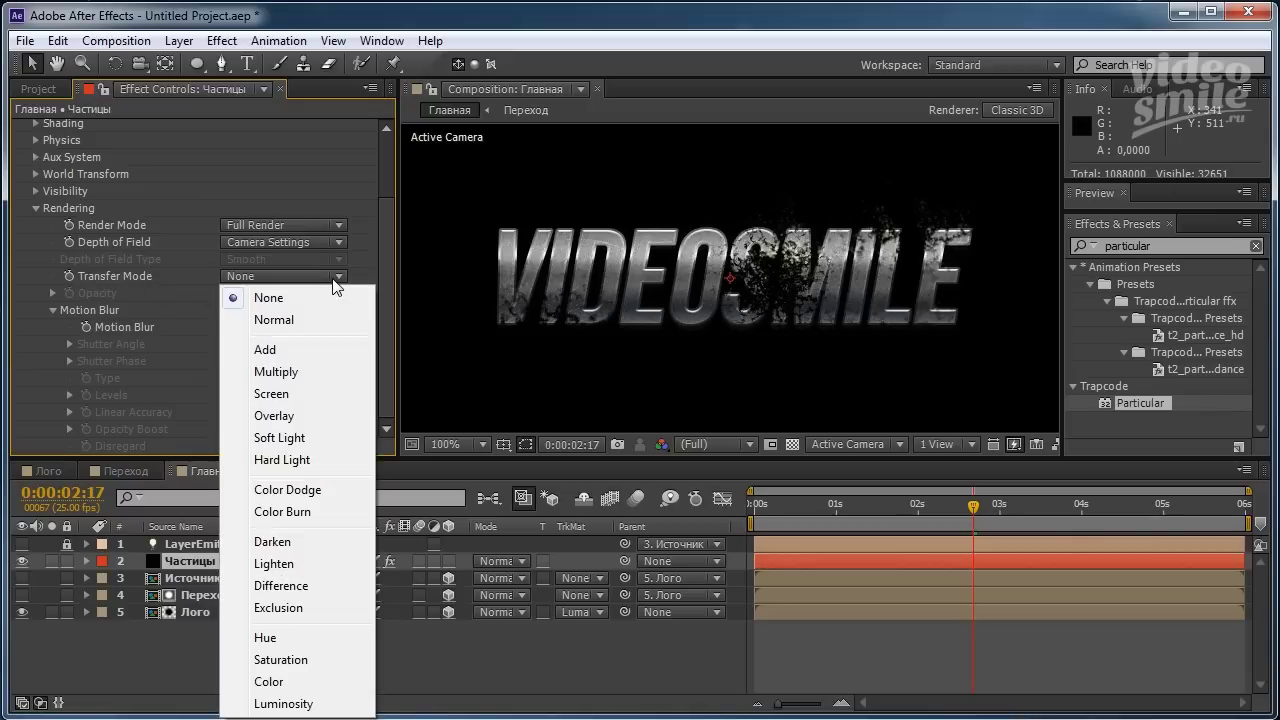
click(263, 349)
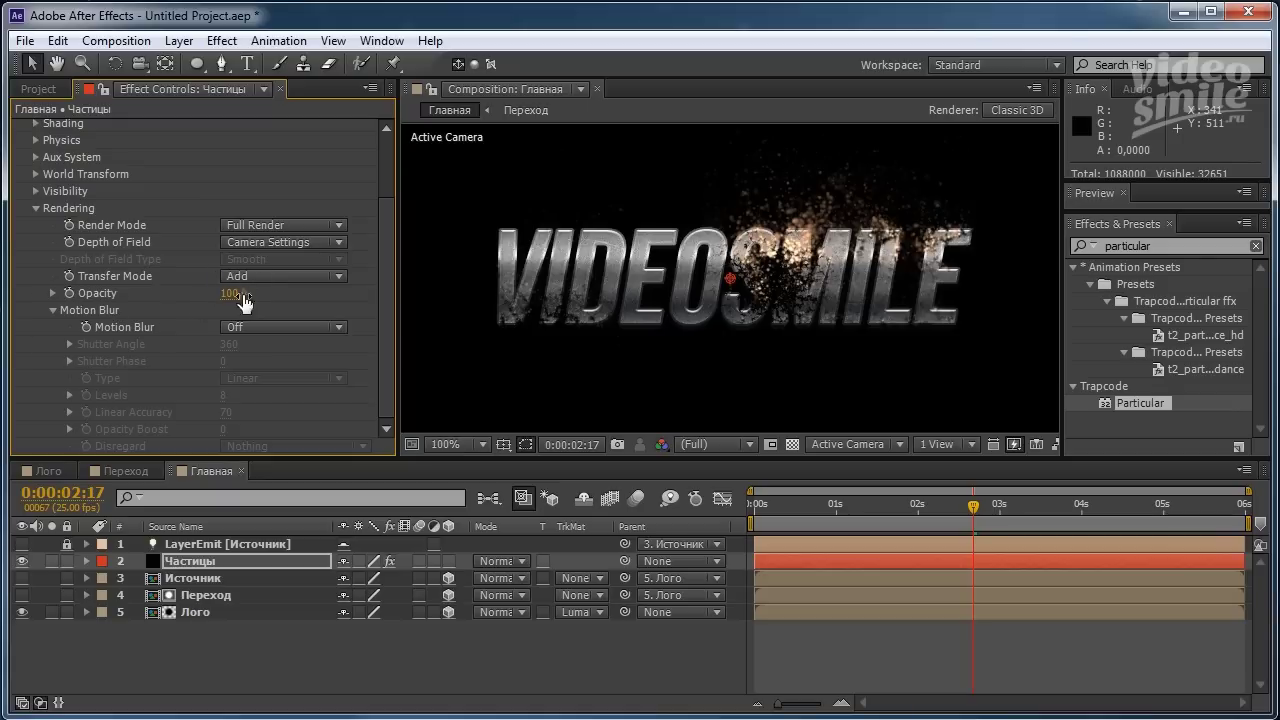
click(33, 208)
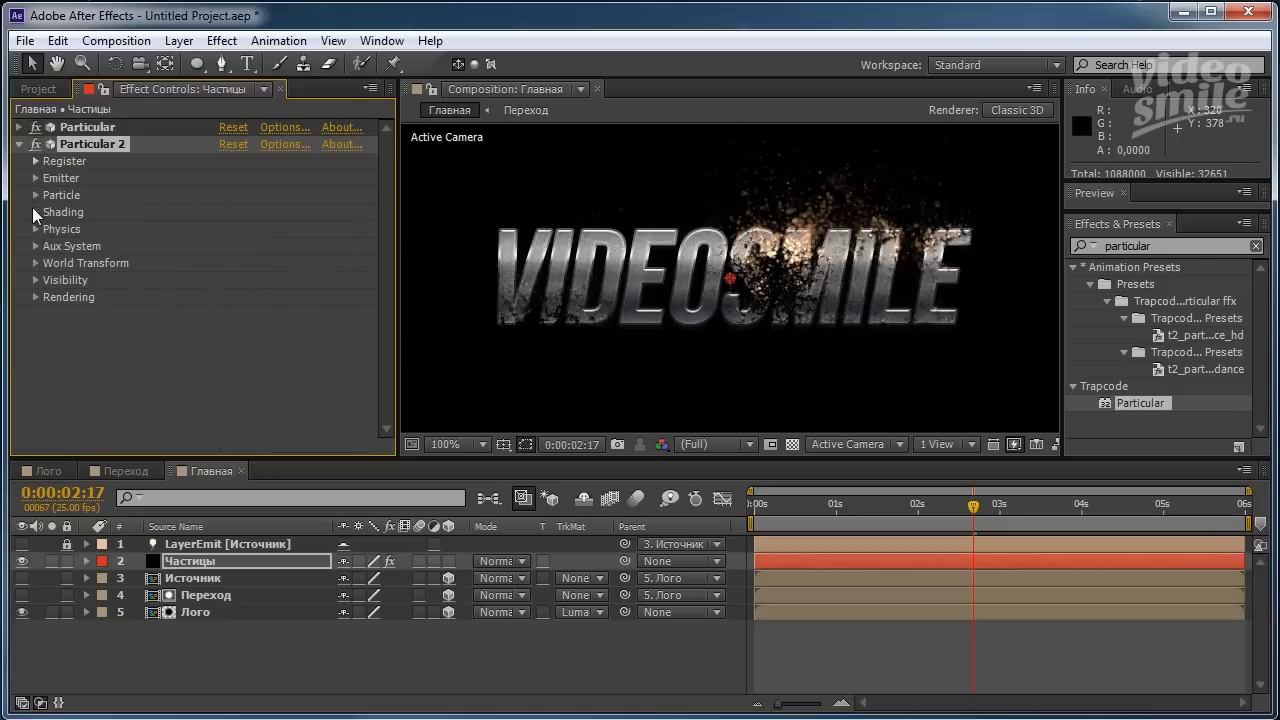
click(20, 144)
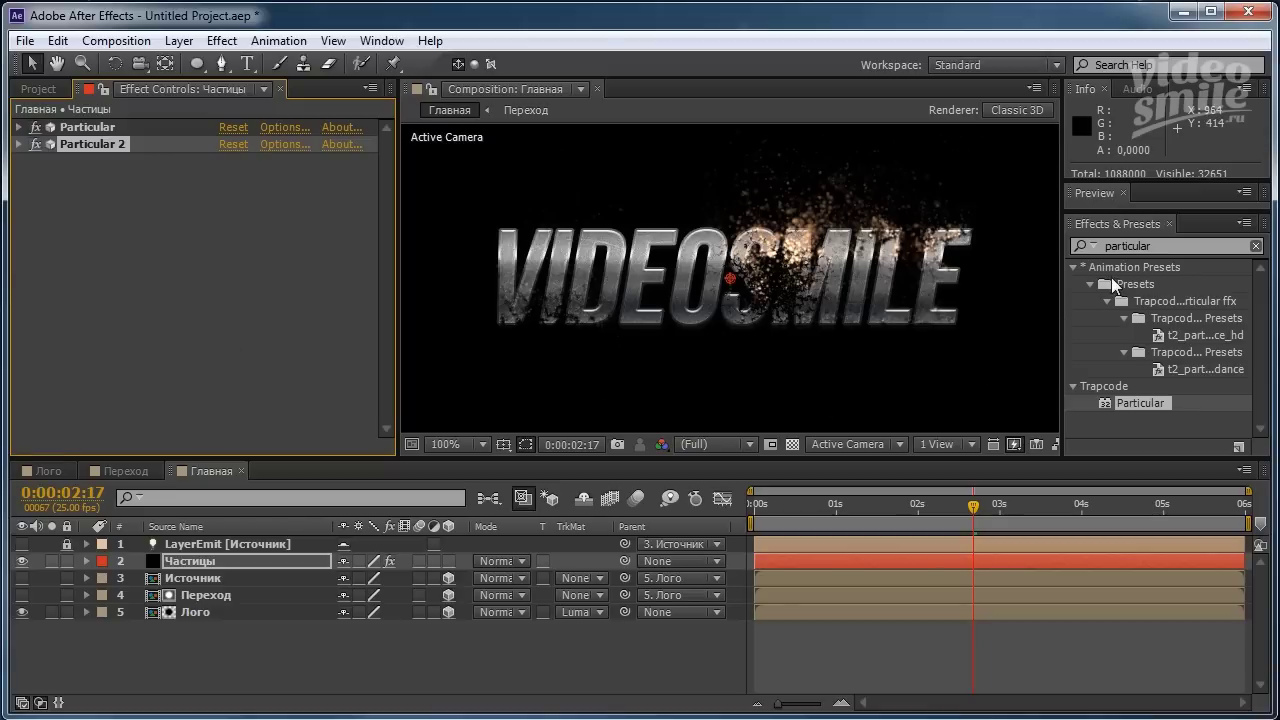
Search 'cc vector' and place CC Vector Blur below Particular 2 on the particle layer.
click(1157, 249)
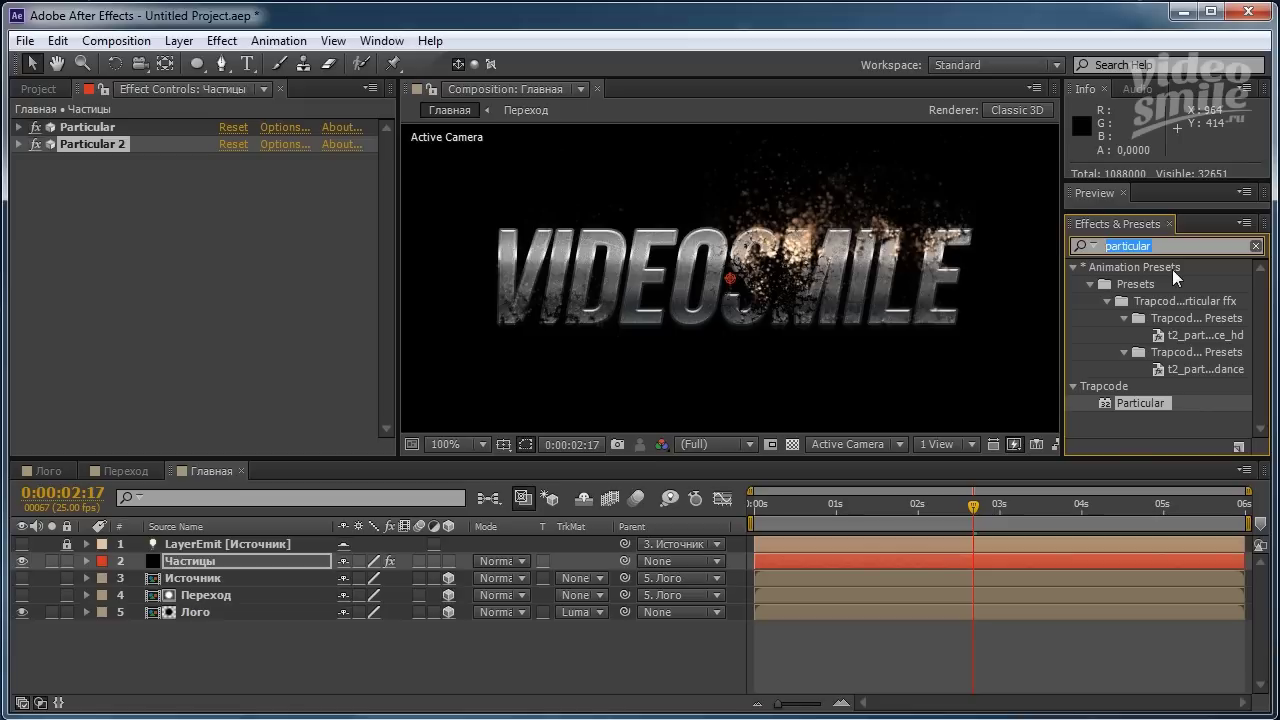
text(cc v)
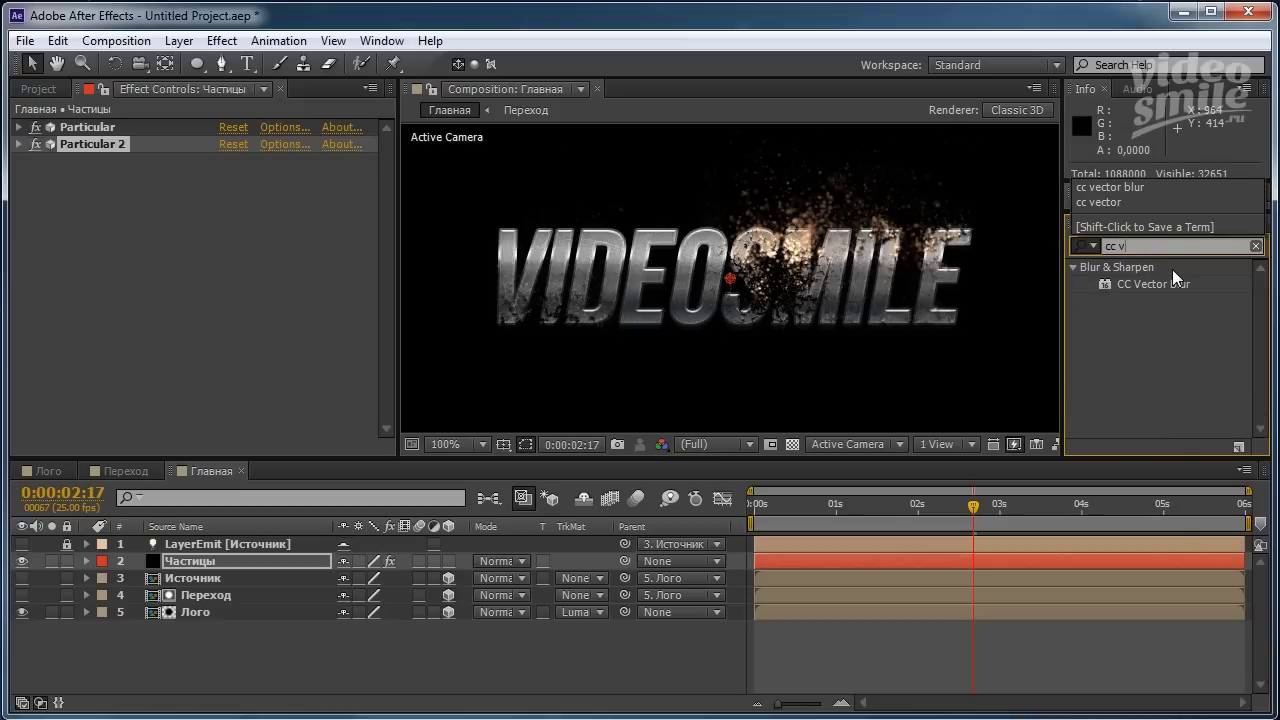
text(ector)
click(1150, 285)
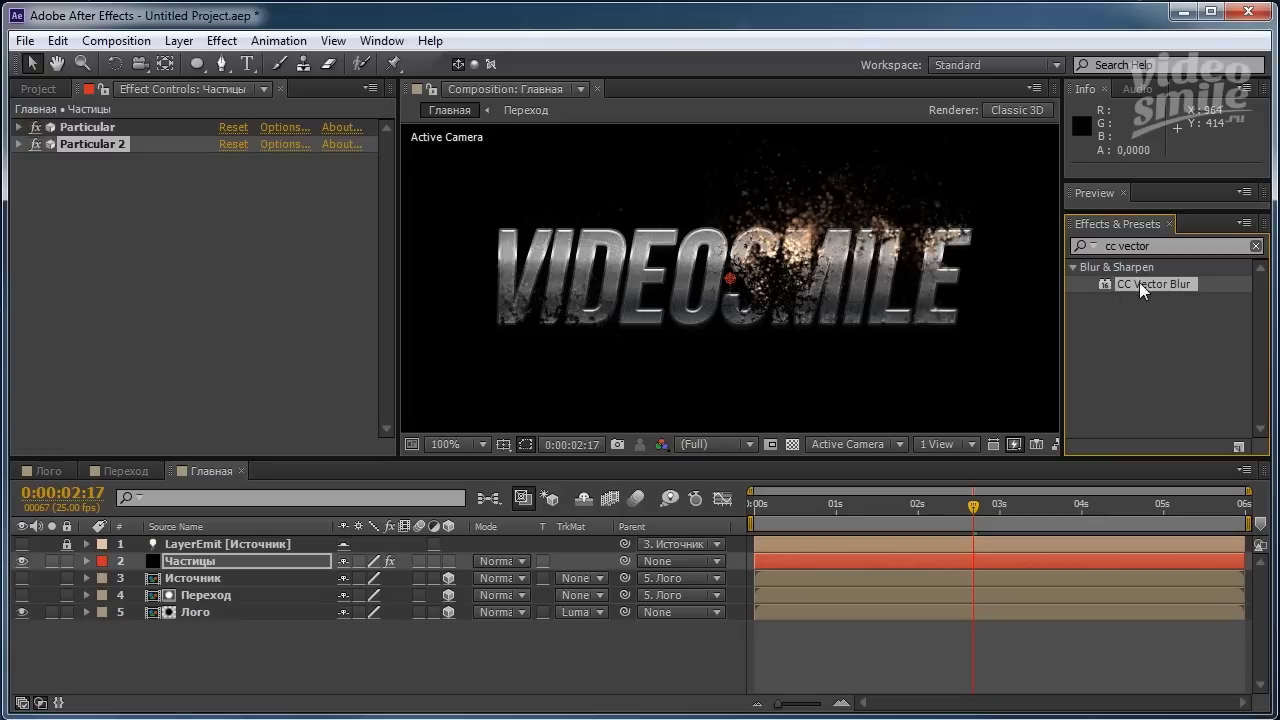
drag(1139, 282, 96, 259)
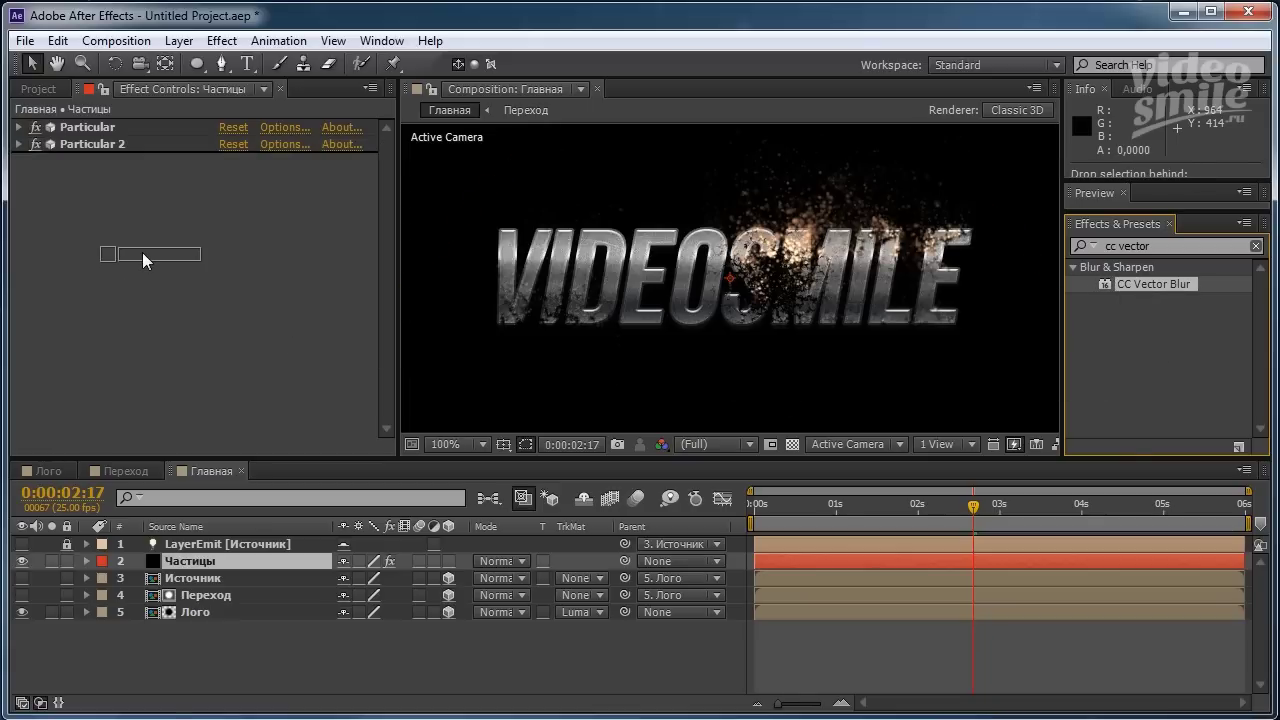
drag(96, 259, 141, 253)
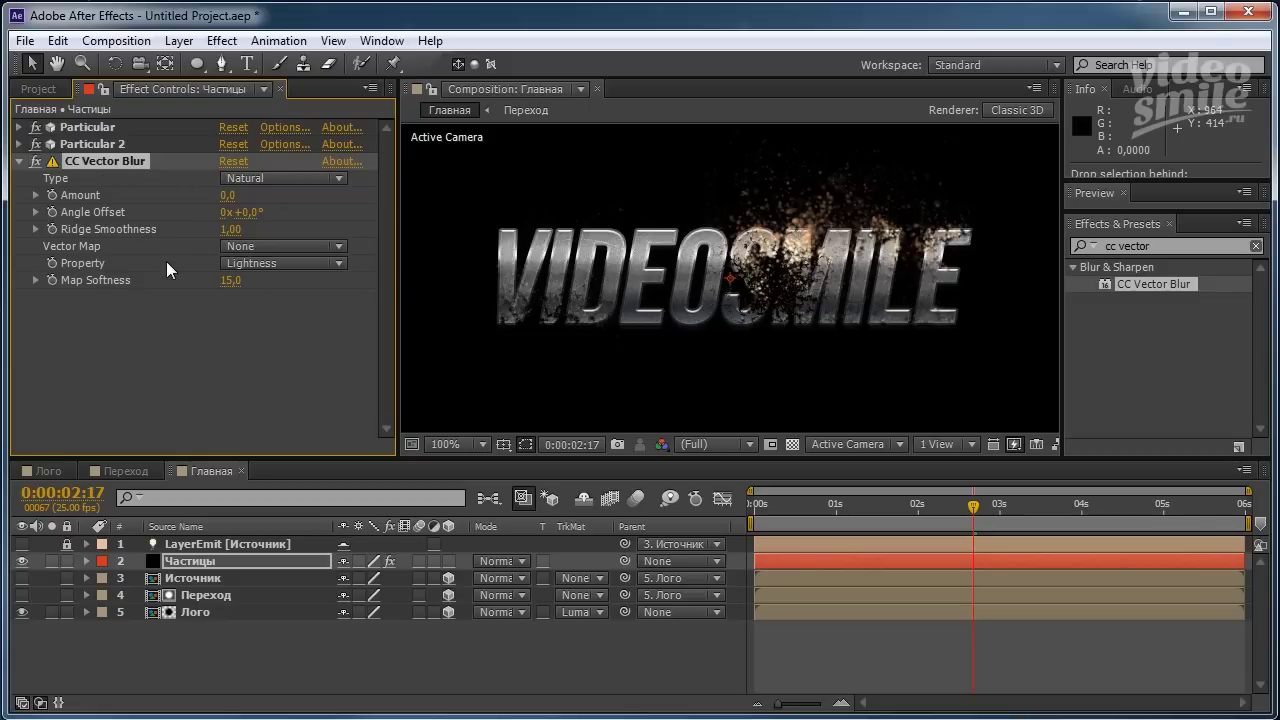
Set CC Vector Blur to Perpendicular type, Amount 10 and Ridge Smoothness 2.
click(262, 178)
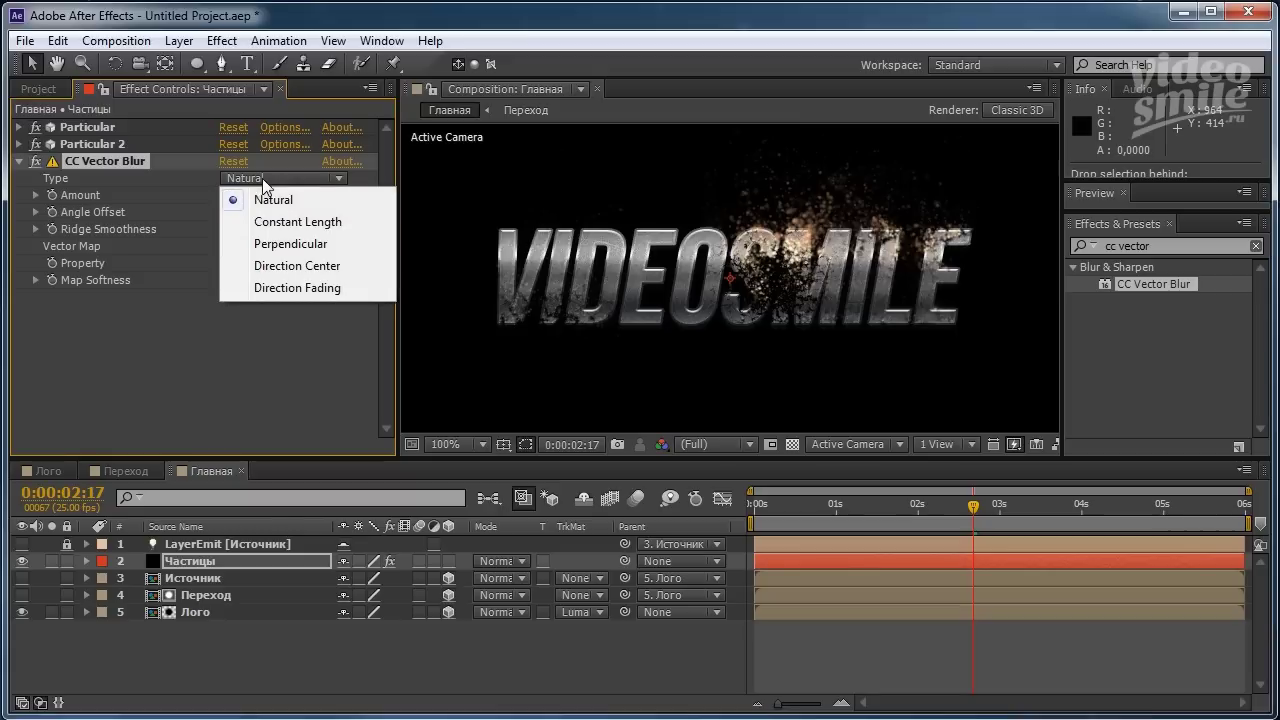
click(310, 246)
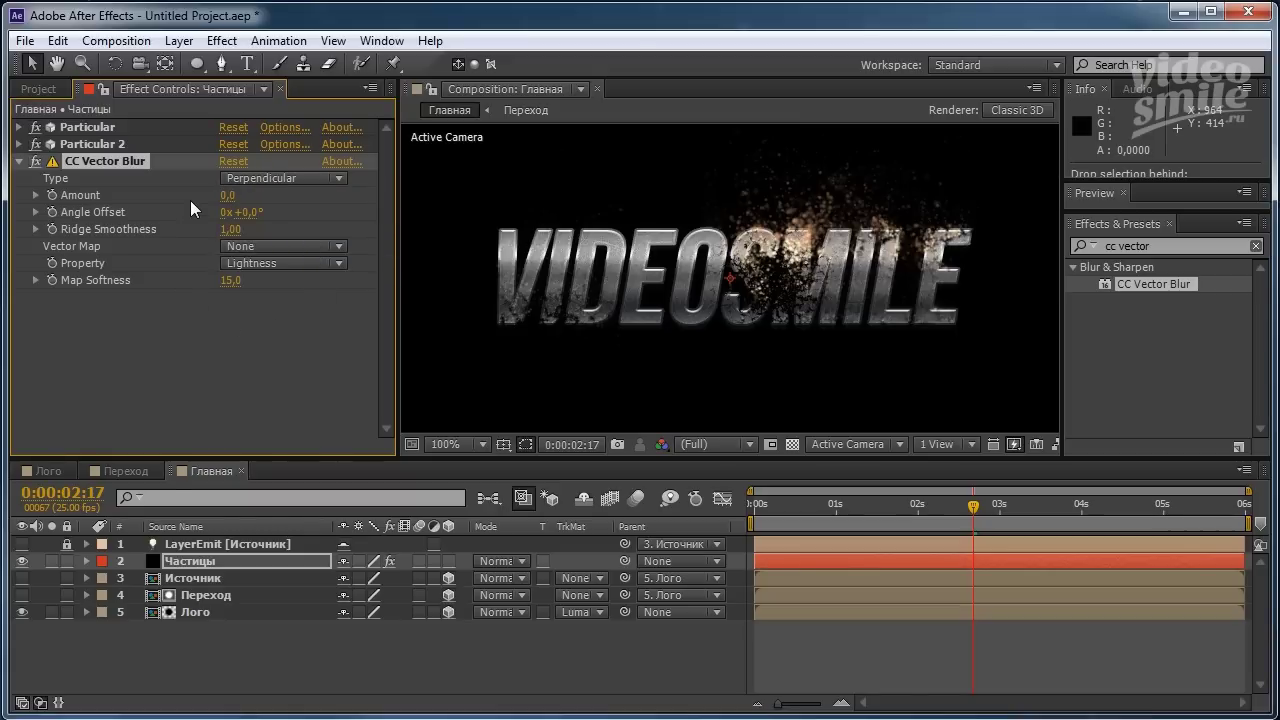
click(228, 195)
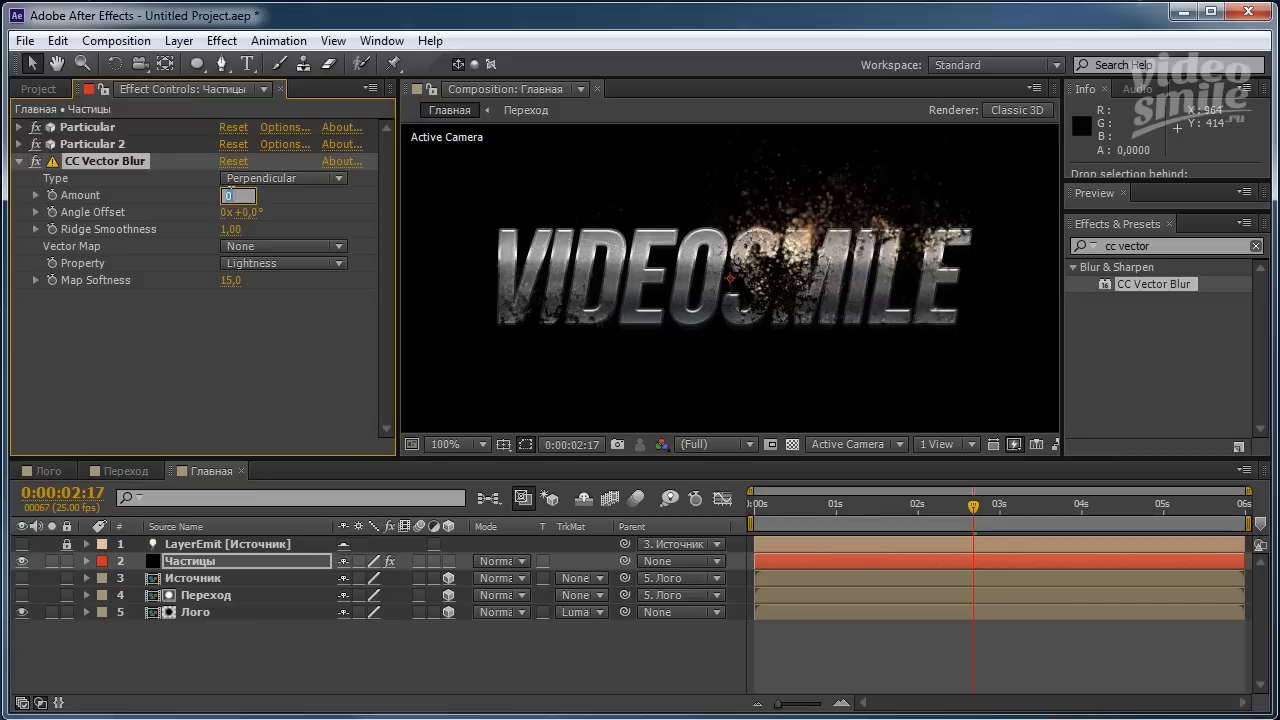
text(10)
click(281, 208)
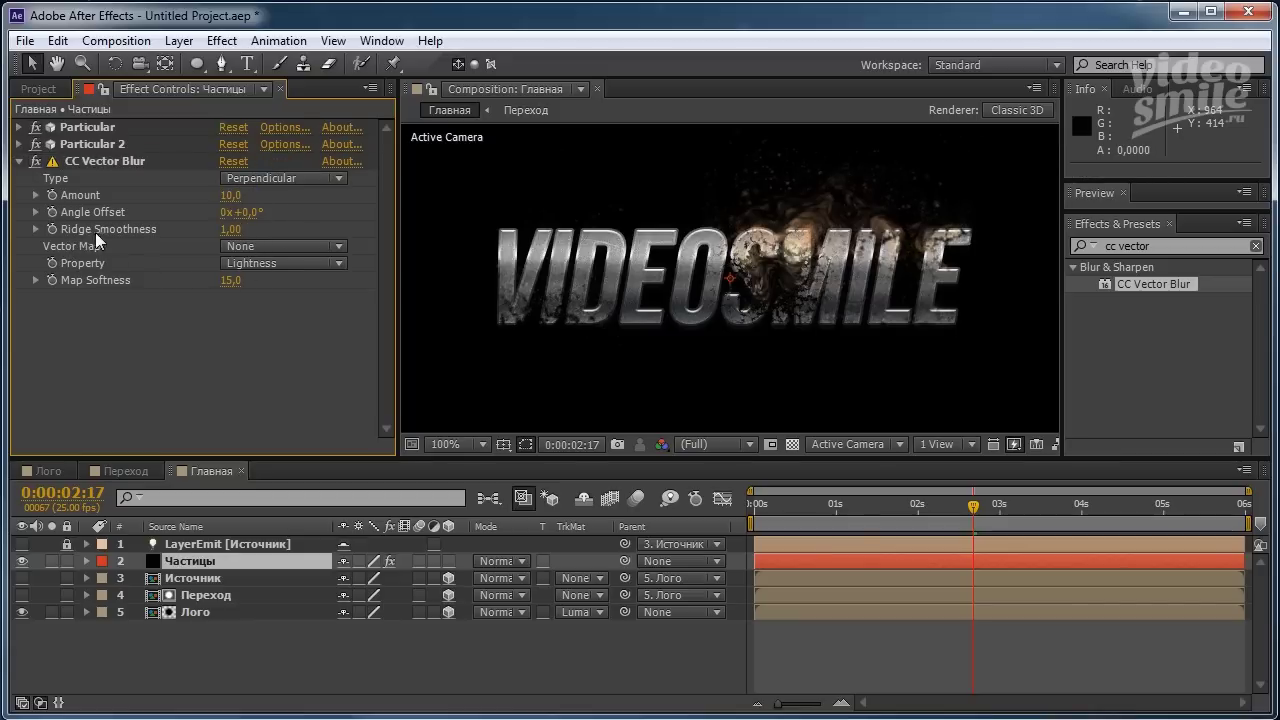
click(232, 230)
text(2)
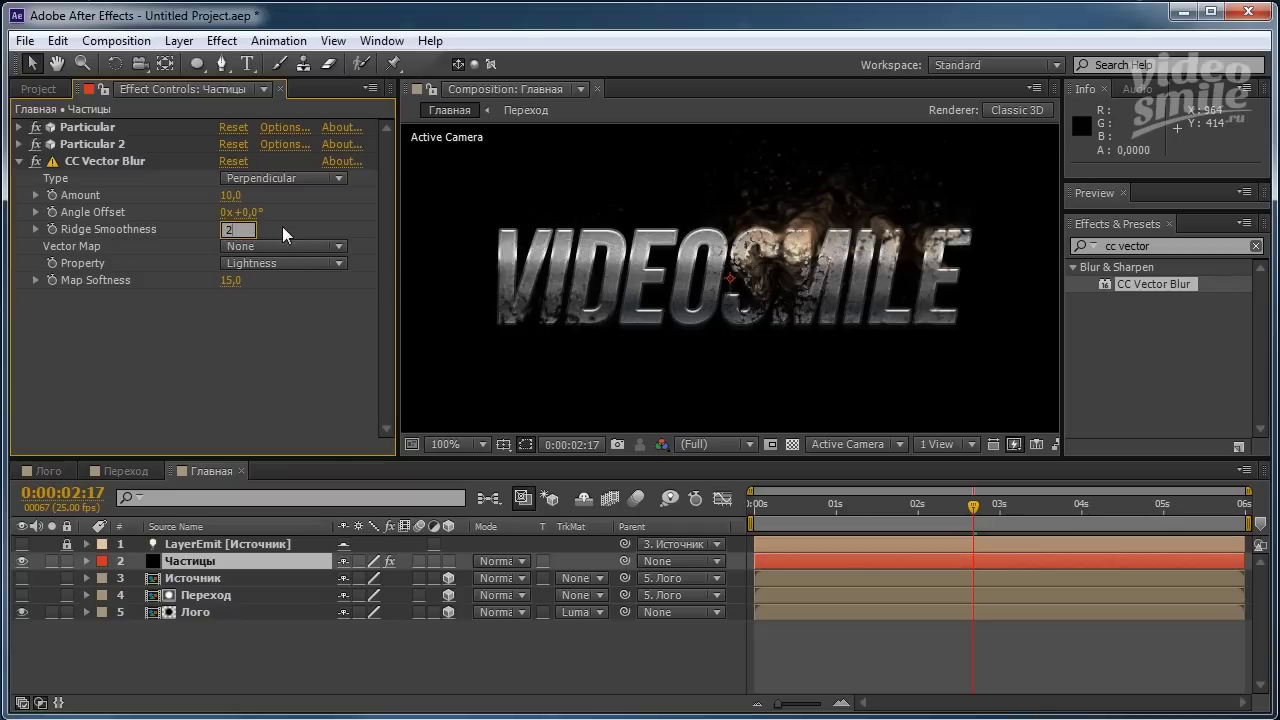
click(284, 227)
Base the vector map on Alpha with Map Softness 10, then collapse the effect.
click(255, 268)
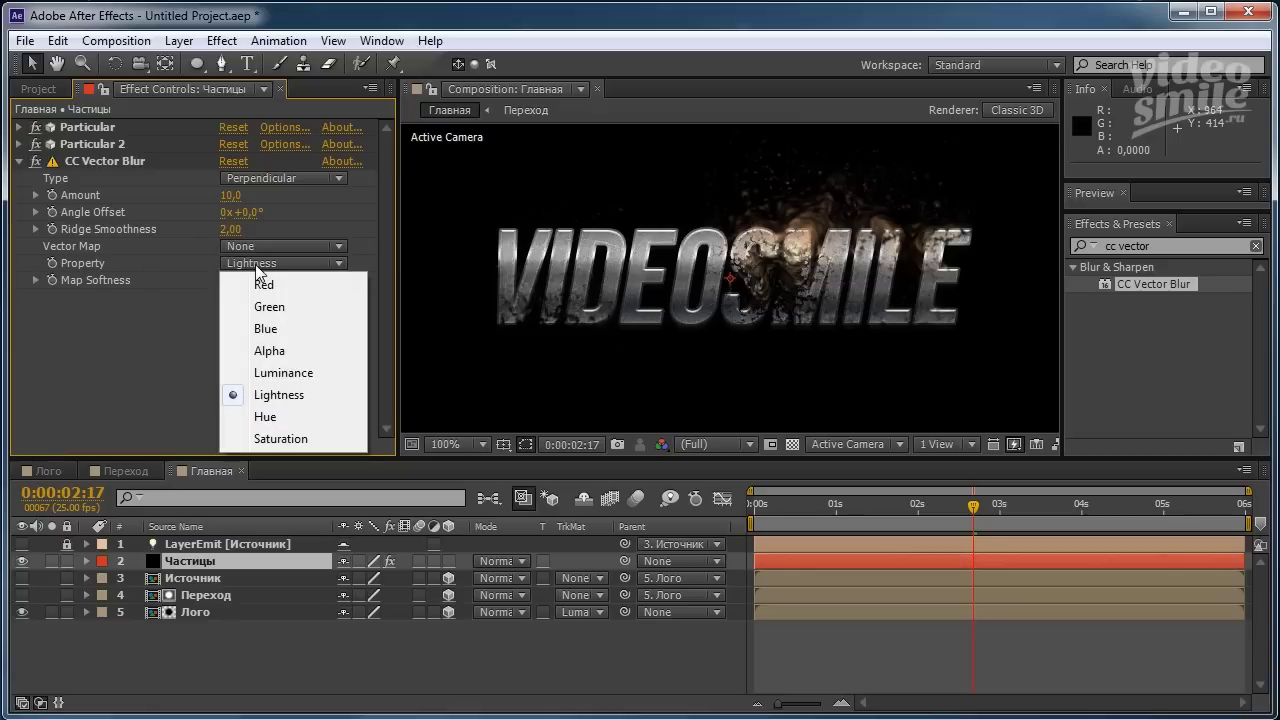
click(286, 346)
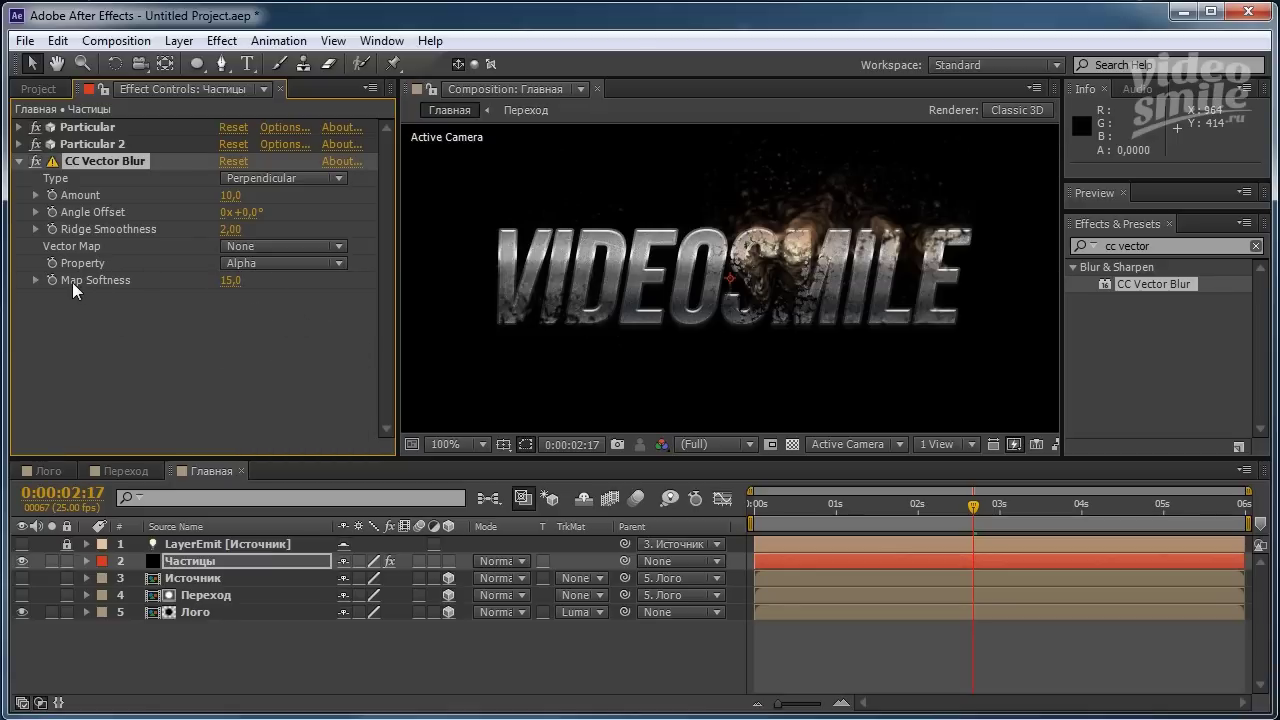
click(229, 283)
text(10)
click(233, 315)
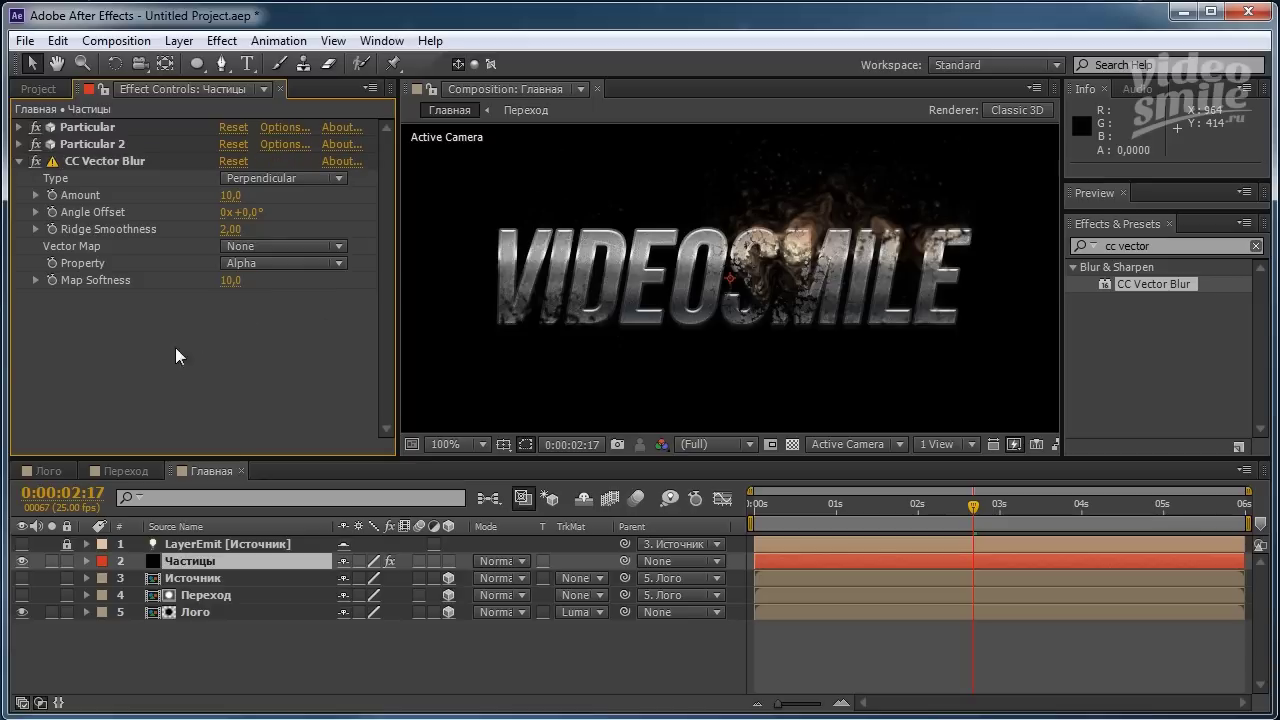
click(19, 161)
click(142, 161)
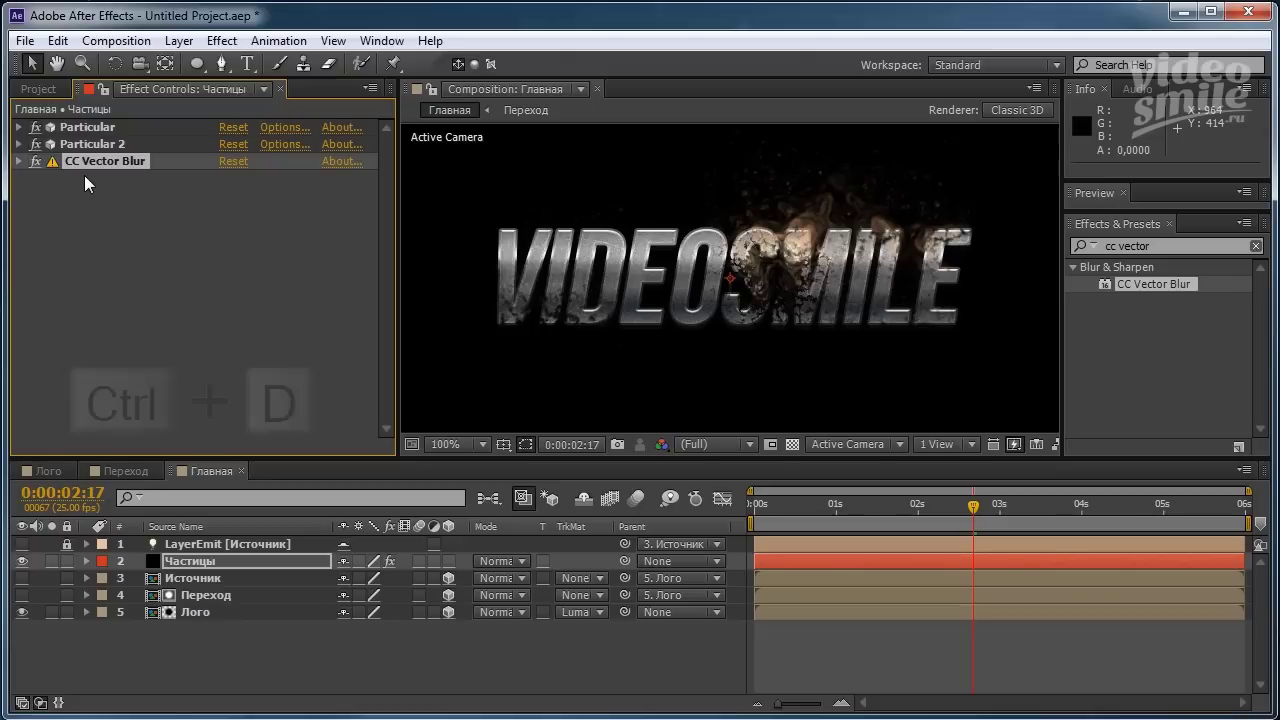
Duplicate CC Vector Blur and set the copy to Natural type with Amount 3.
key(ctrl+d)
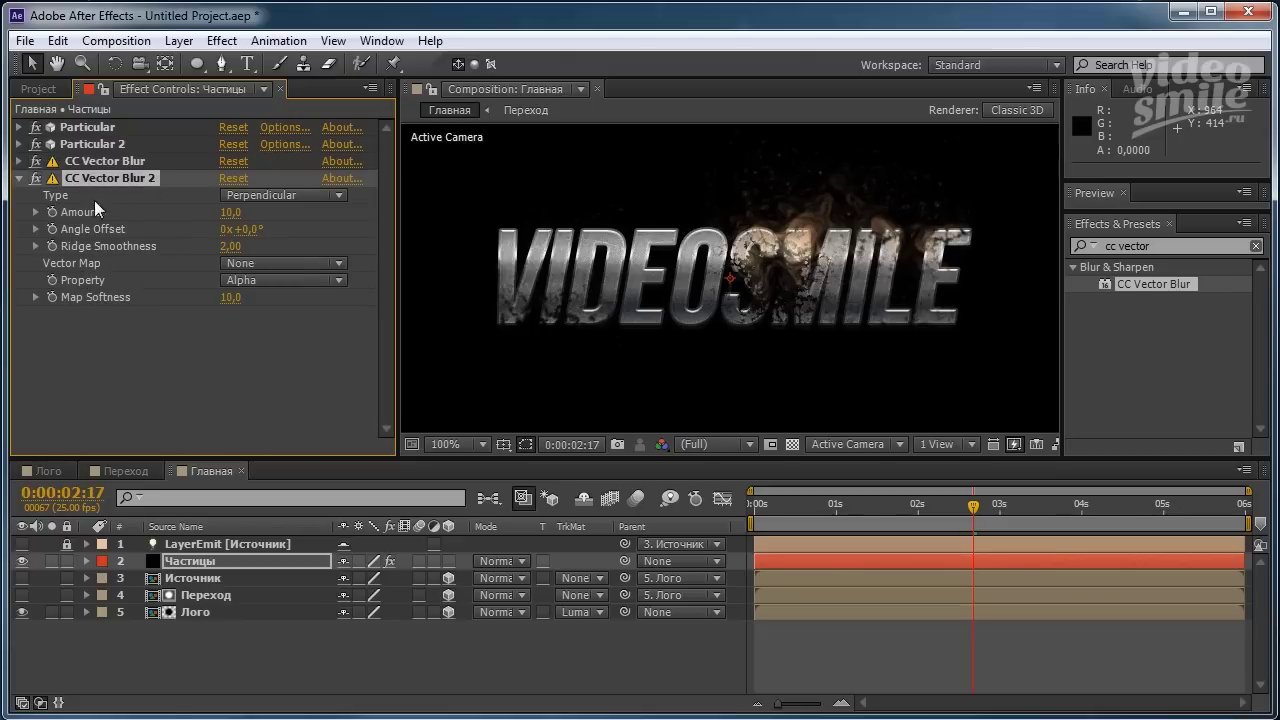
click(287, 193)
click(287, 218)
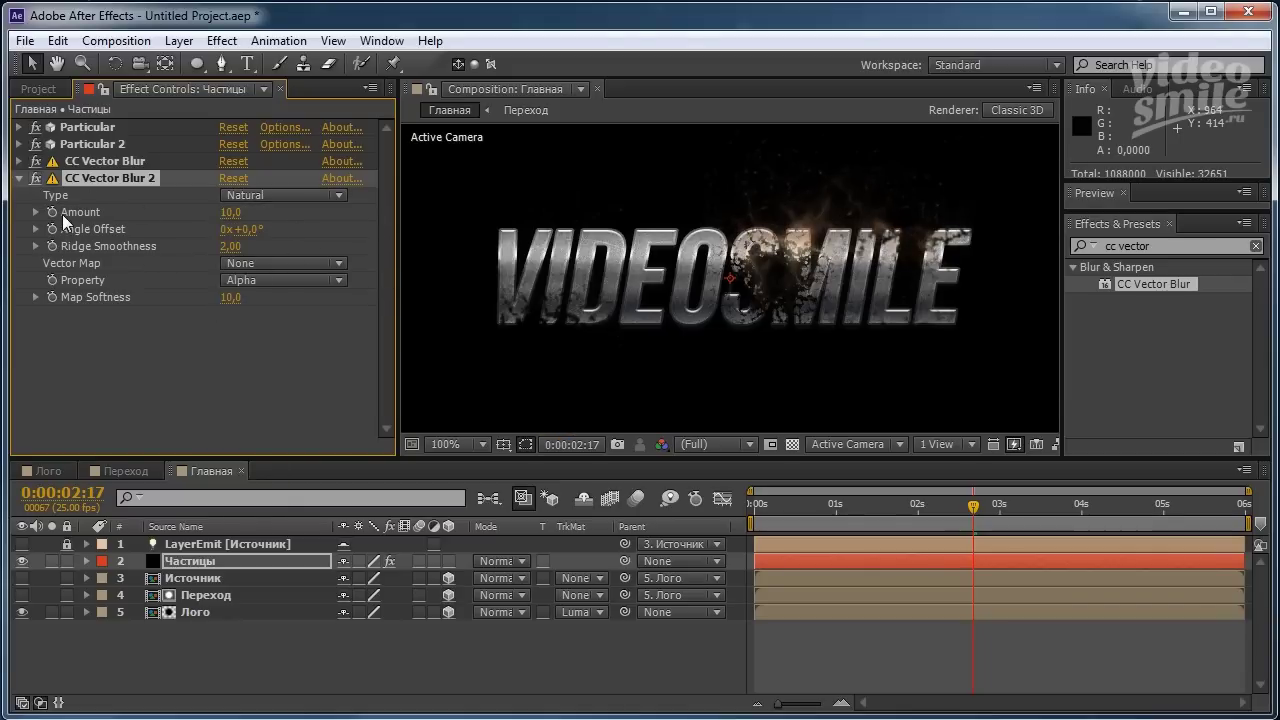
click(230, 212)
text(3)
key(Return)
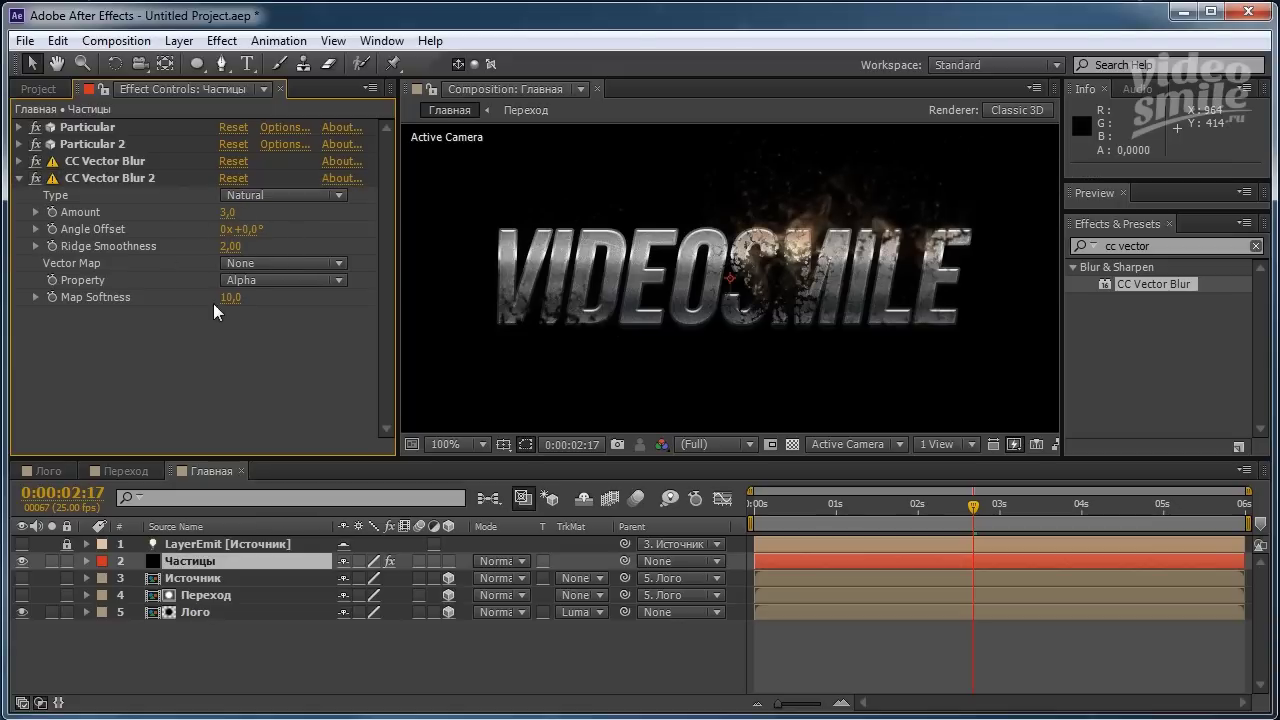
click(19, 179)
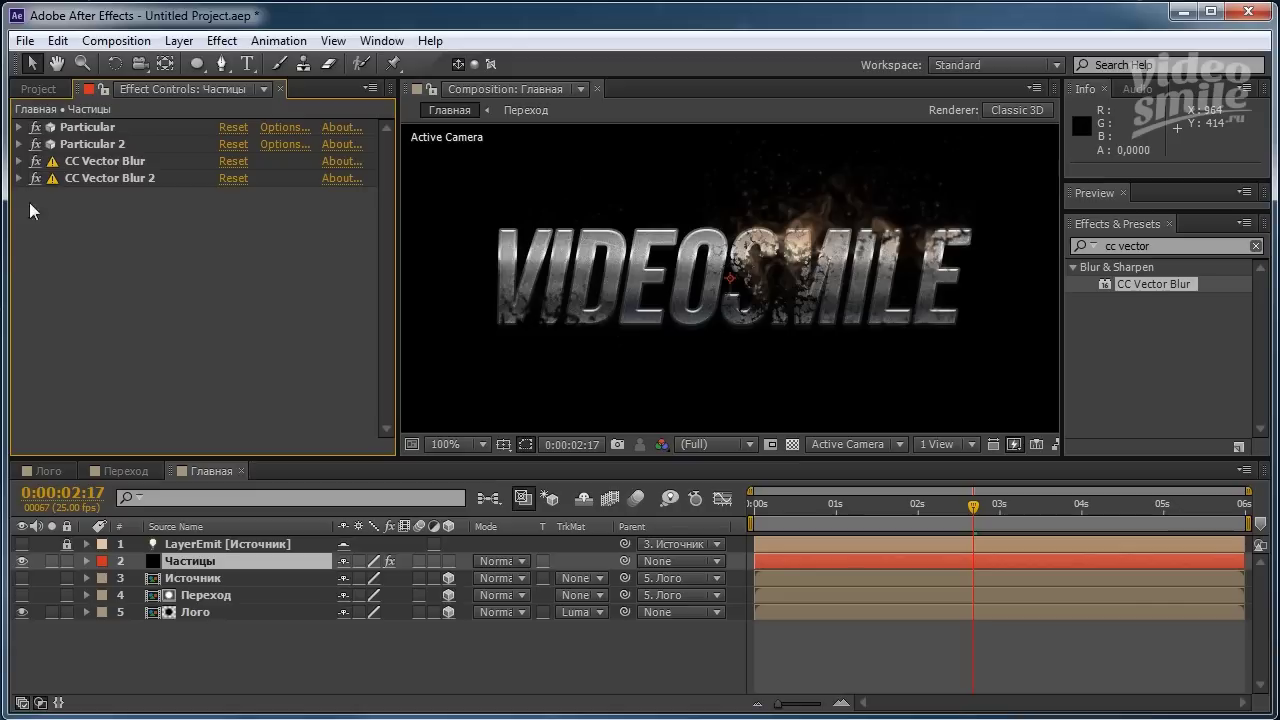
click(98, 181)
Duplicate CC Vector Blur 2 and switch the third copy's type to Perpendicular.
key(ctrl+d)
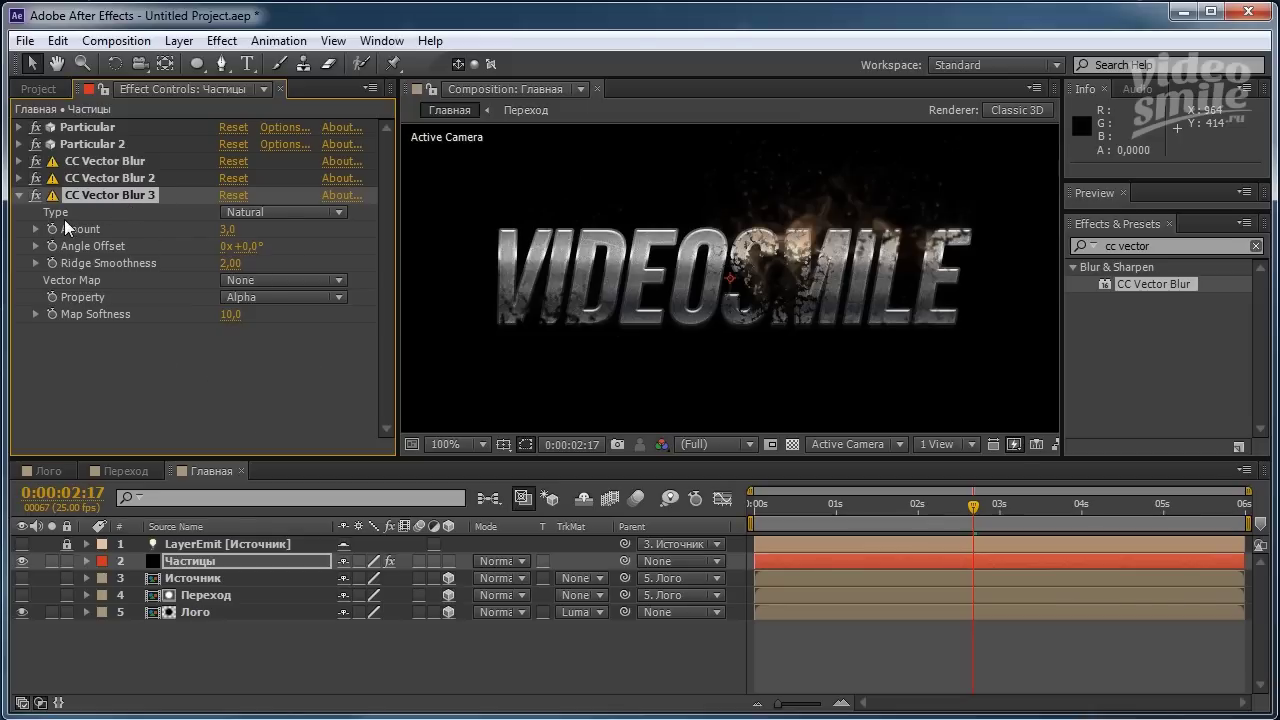
click(263, 215)
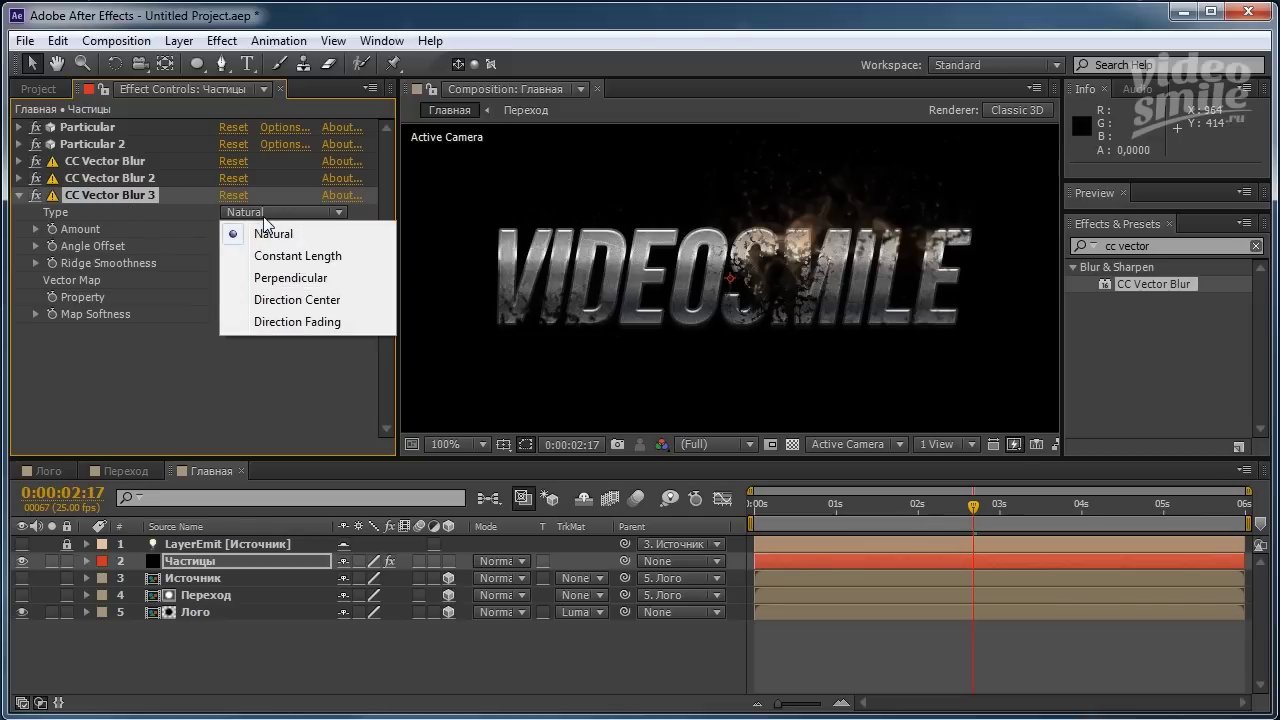
click(323, 282)
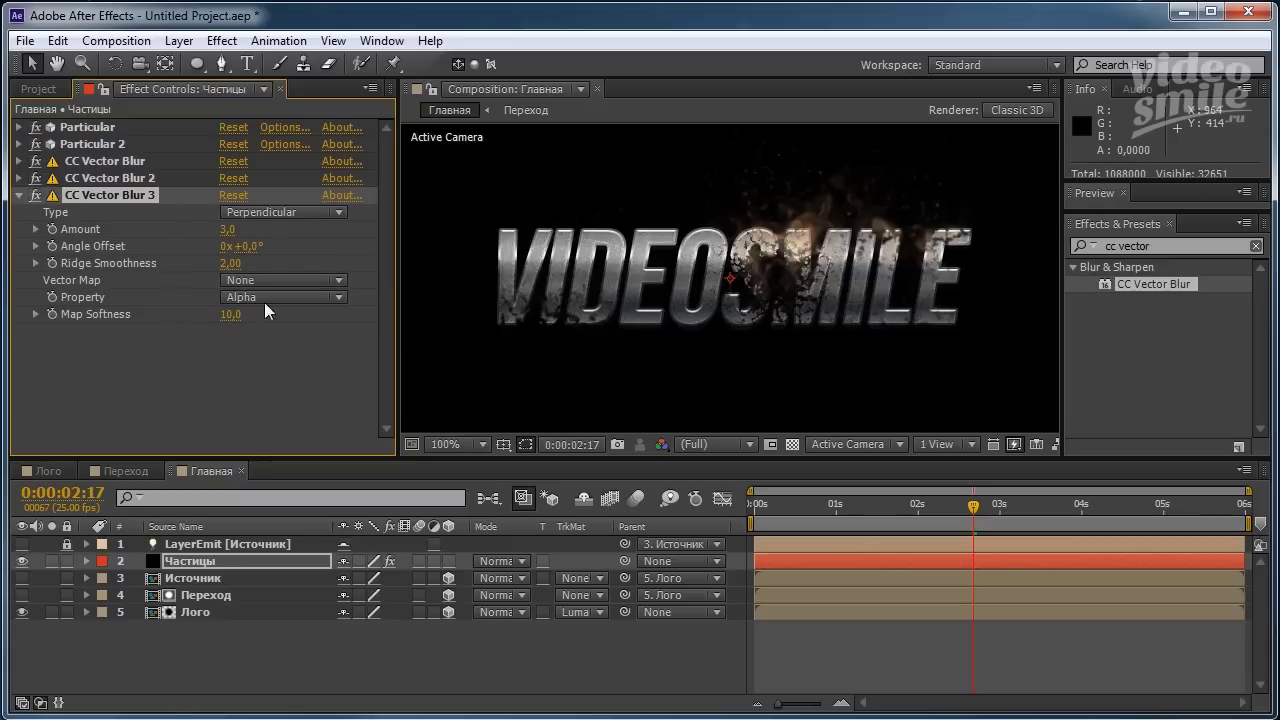
click(17, 197)
click(169, 258)
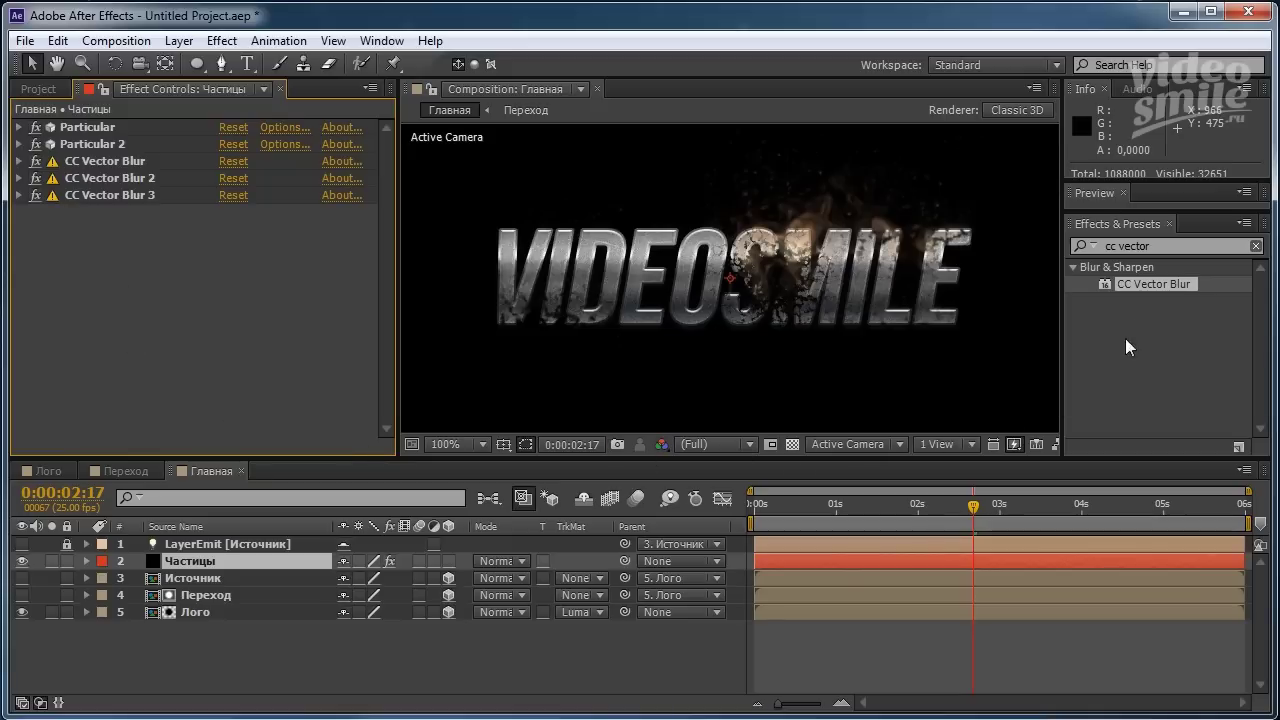
Apply Fast Blur to the Частицы layer with Blurriness 5.
click(1131, 227)
click(1092, 245)
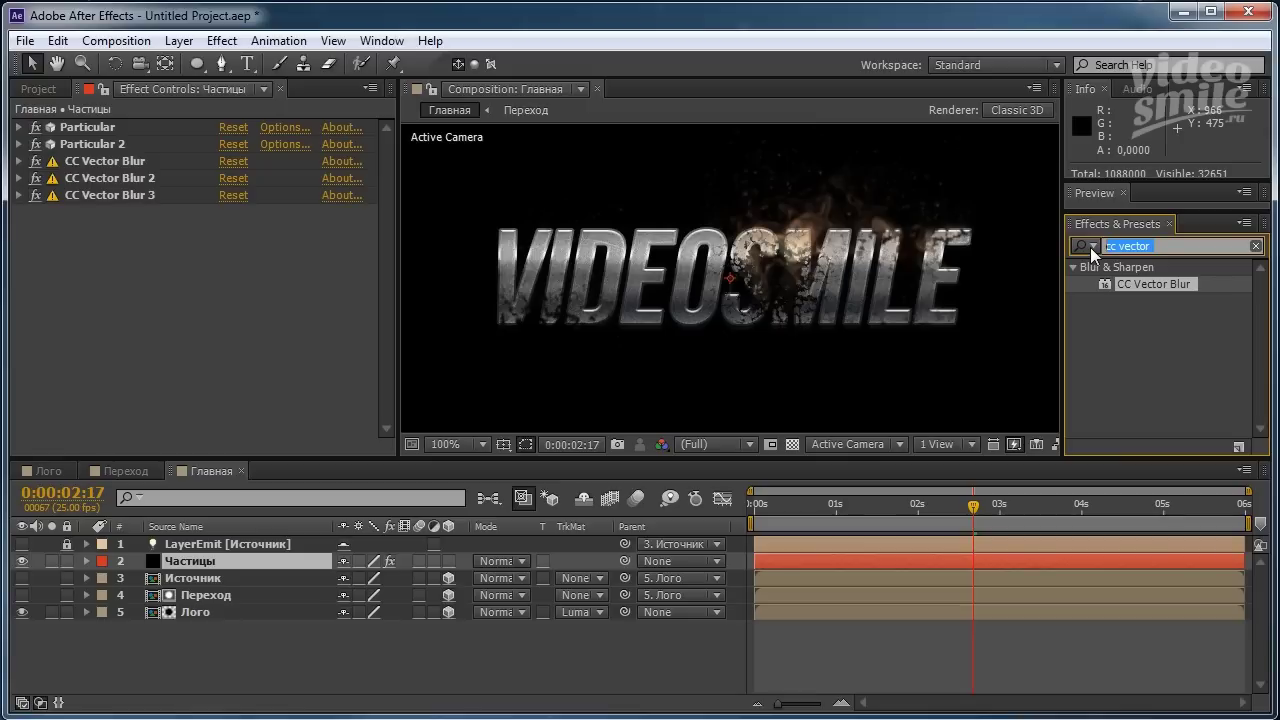
text(fas)
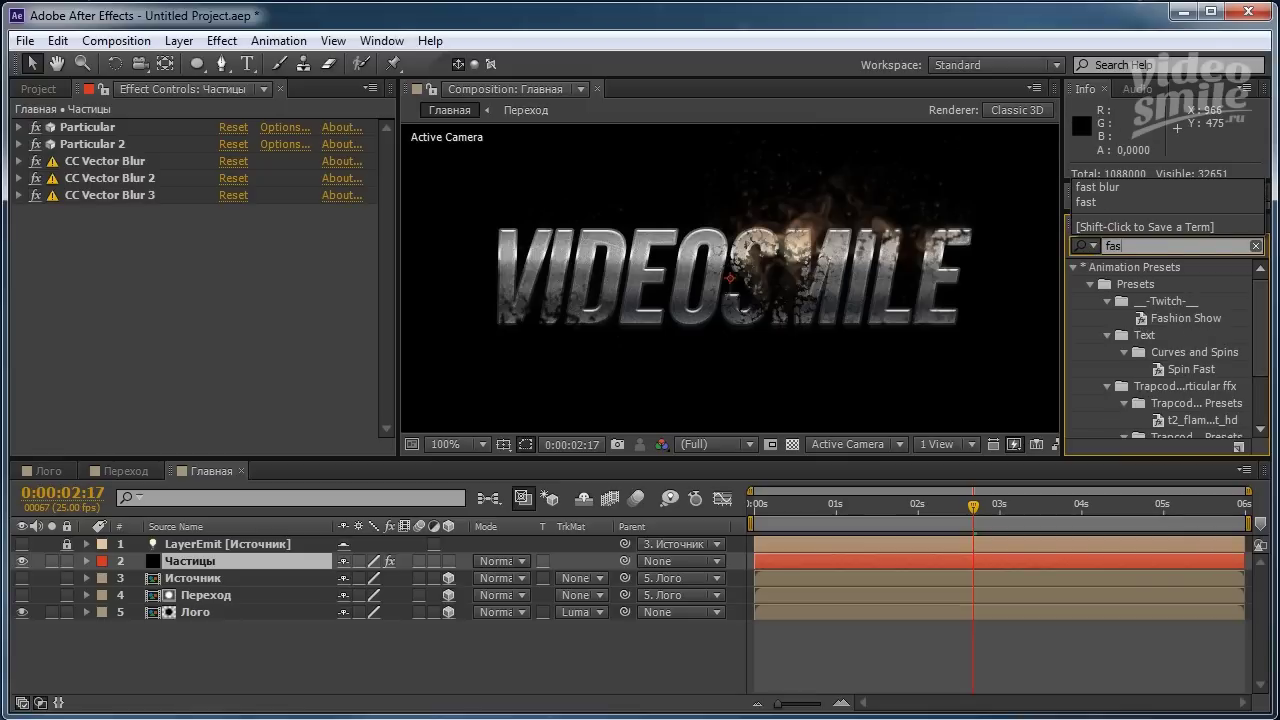
text(t blu)
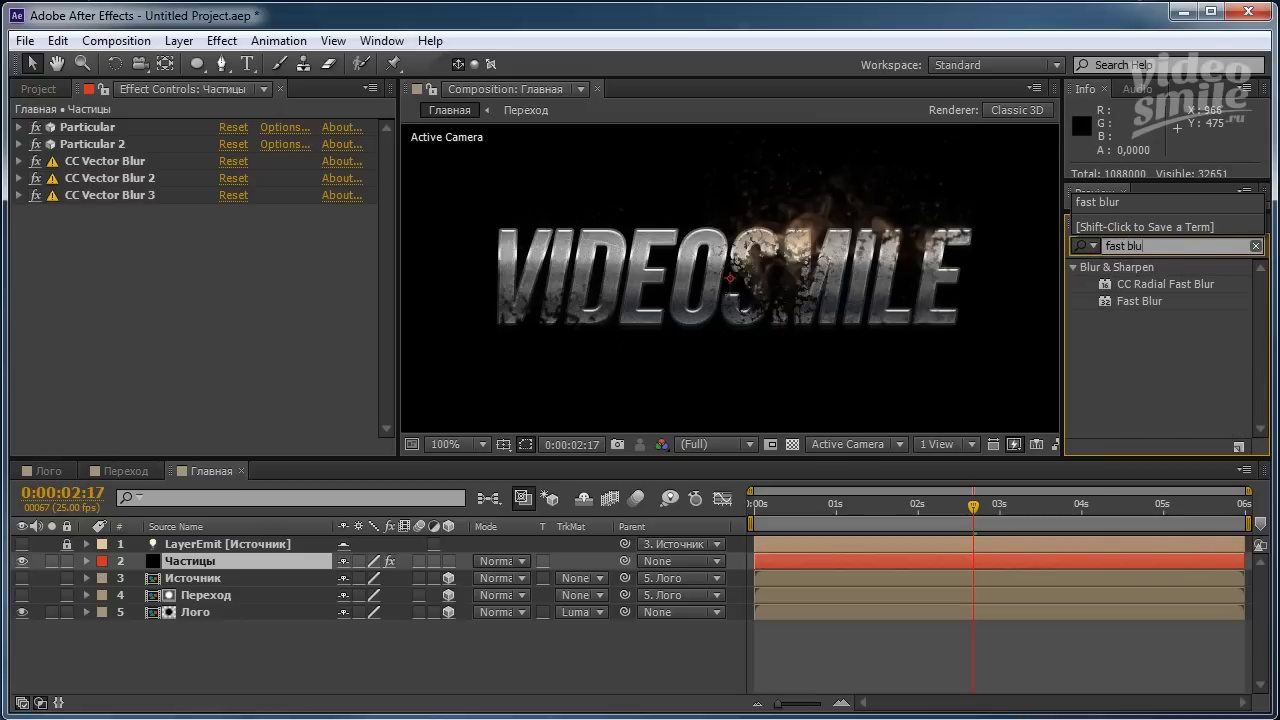
text(r)
drag(1138, 302, 186, 276)
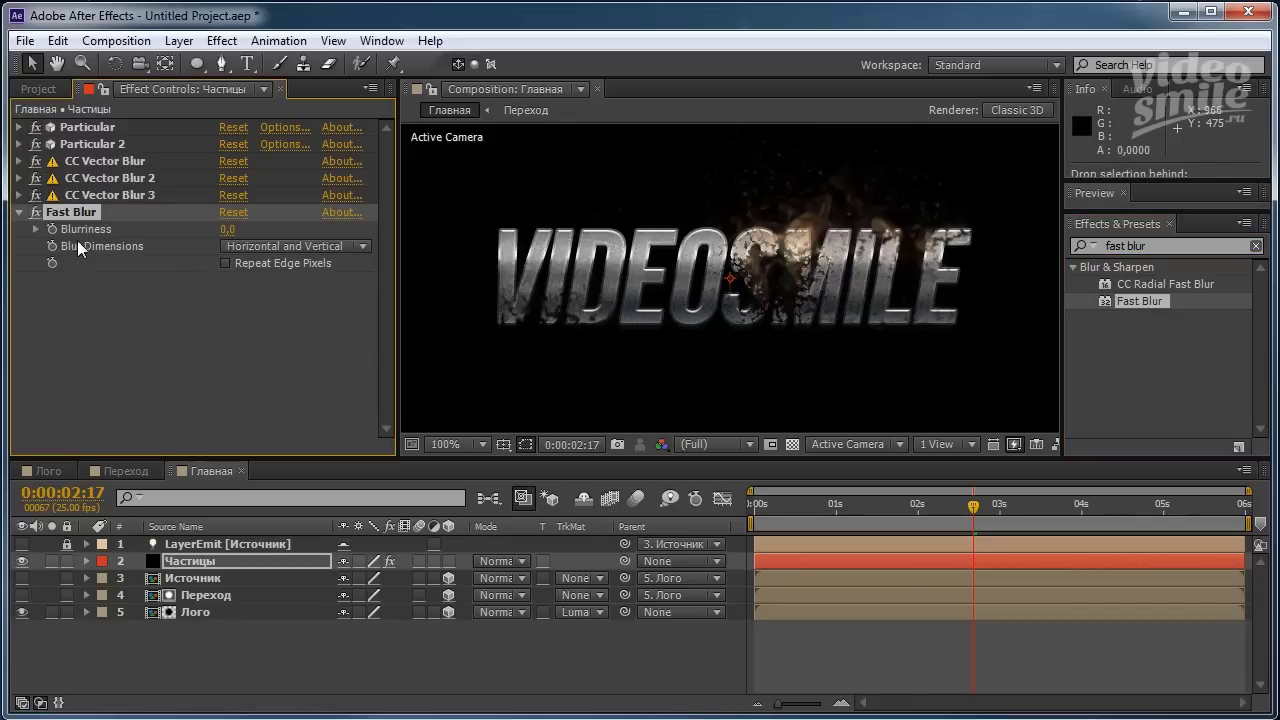
click(228, 230)
text(5)
key(Return)
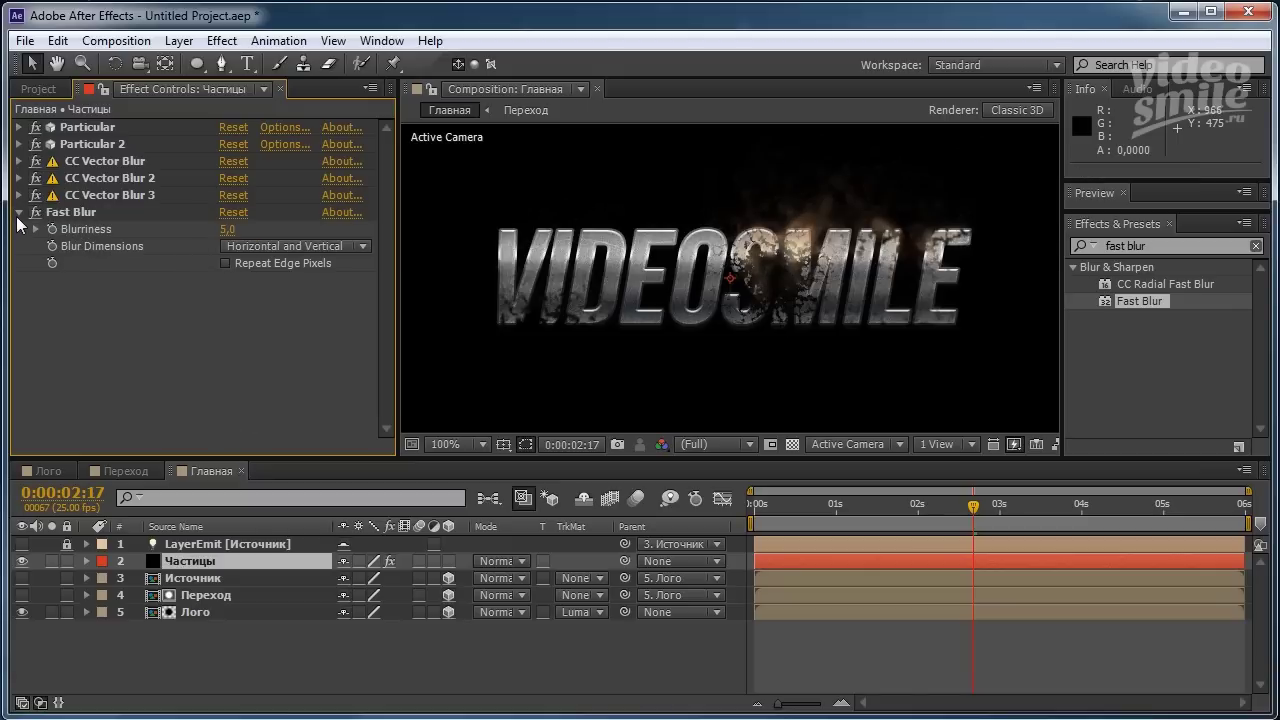
click(19, 212)
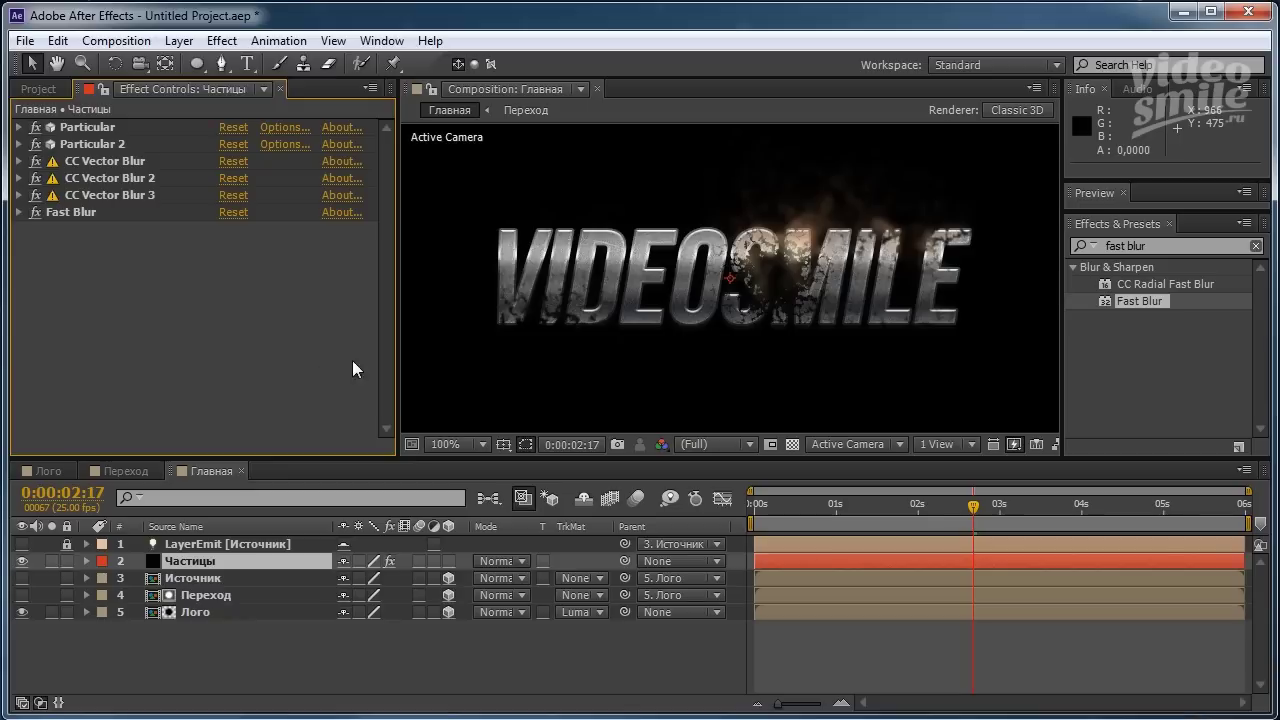
Search 'glow' and apply the Stylize Glow effect to the particle layer.
click(1172, 250)
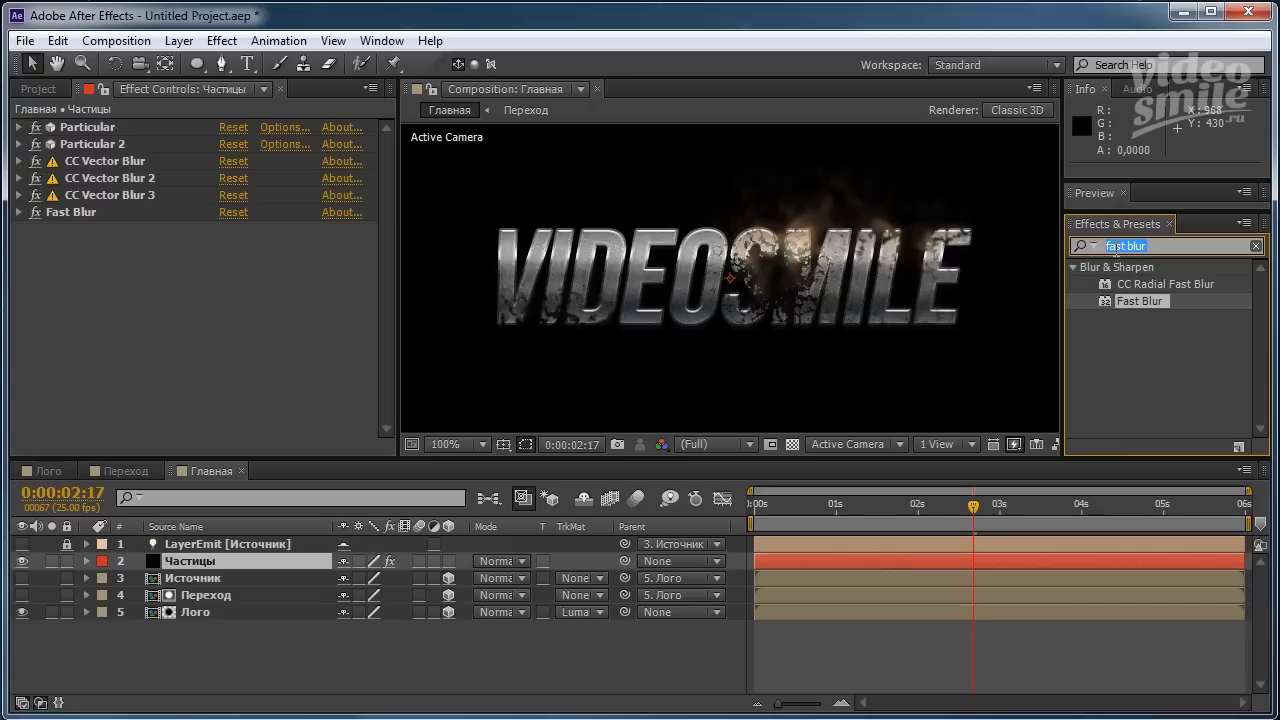
text(glo)
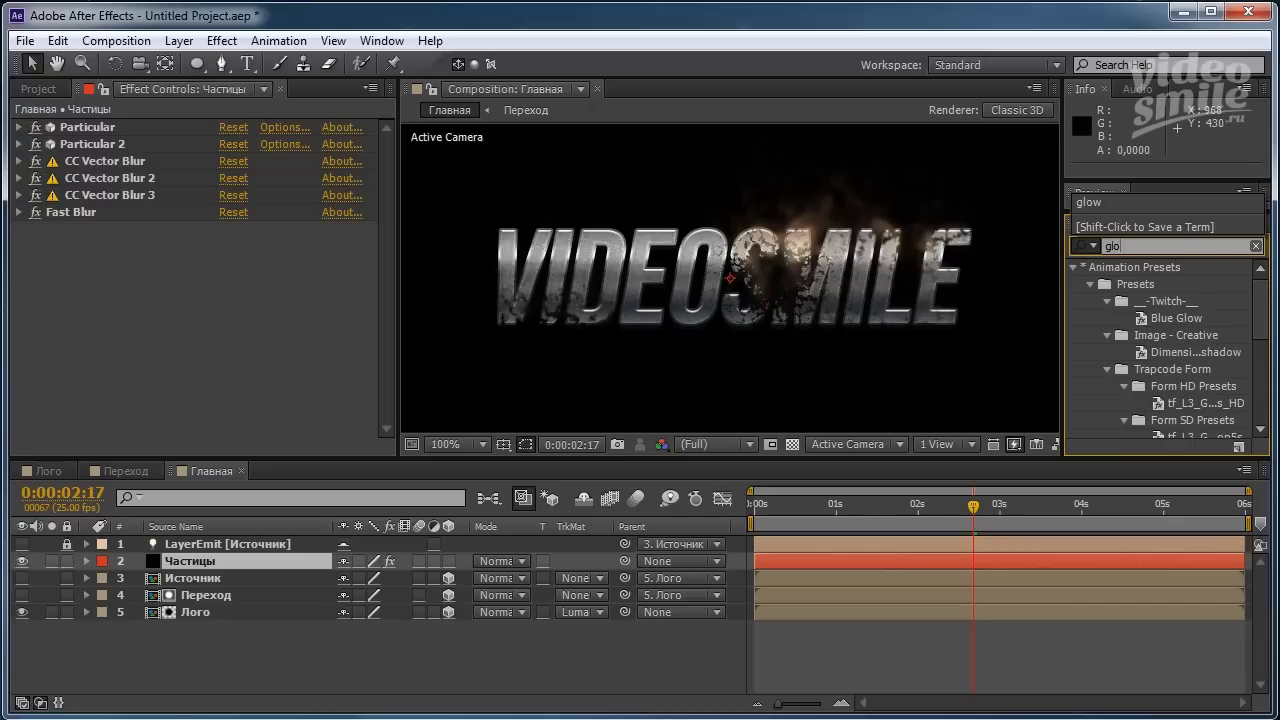
text(w)
scroll(1133, 295, down, 10)
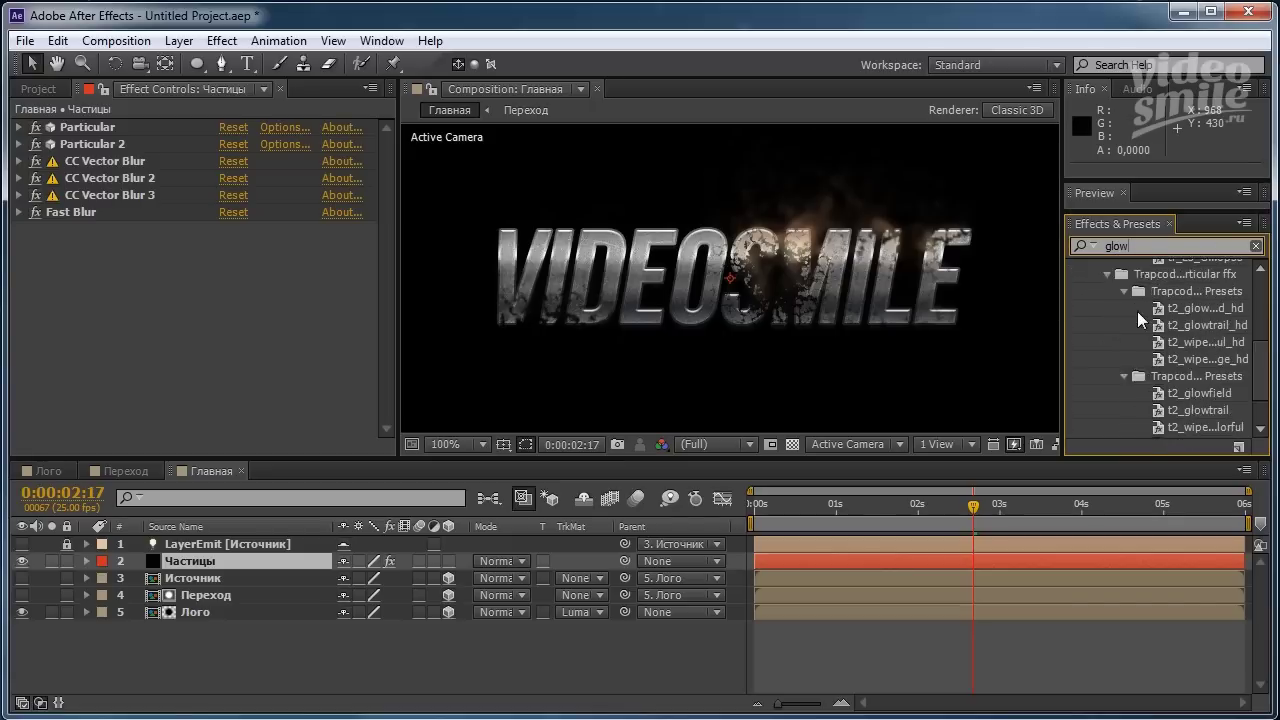
click(1127, 428)
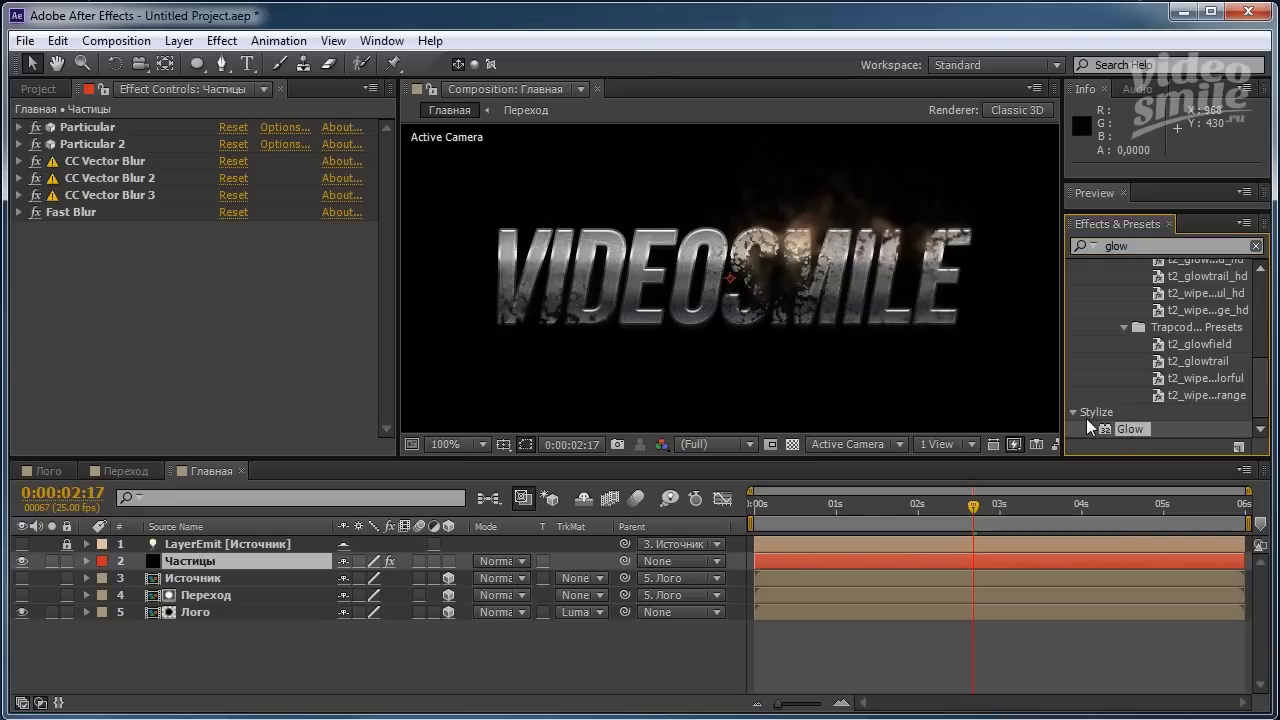
drag(1129, 425, 97, 270)
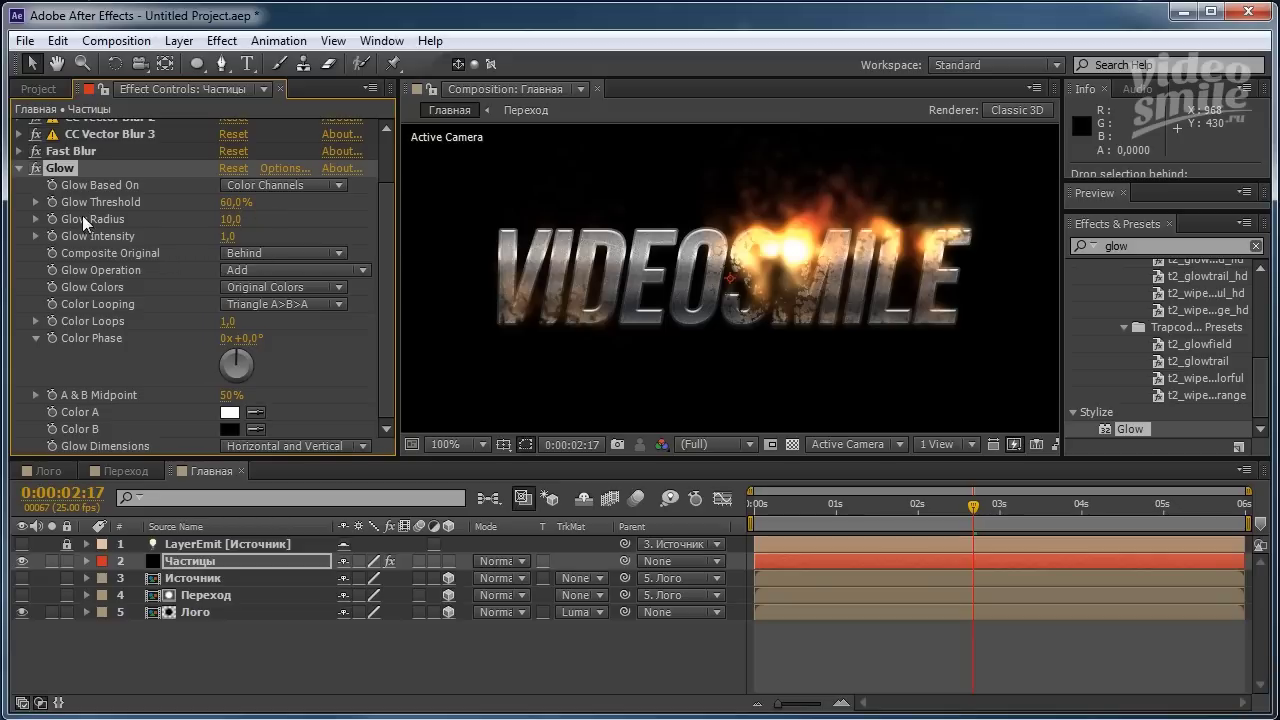
Set the Glow Threshold to 55% and the Glow Radius to 15.
click(235, 203)
text(5)
text(5)
click(313, 213)
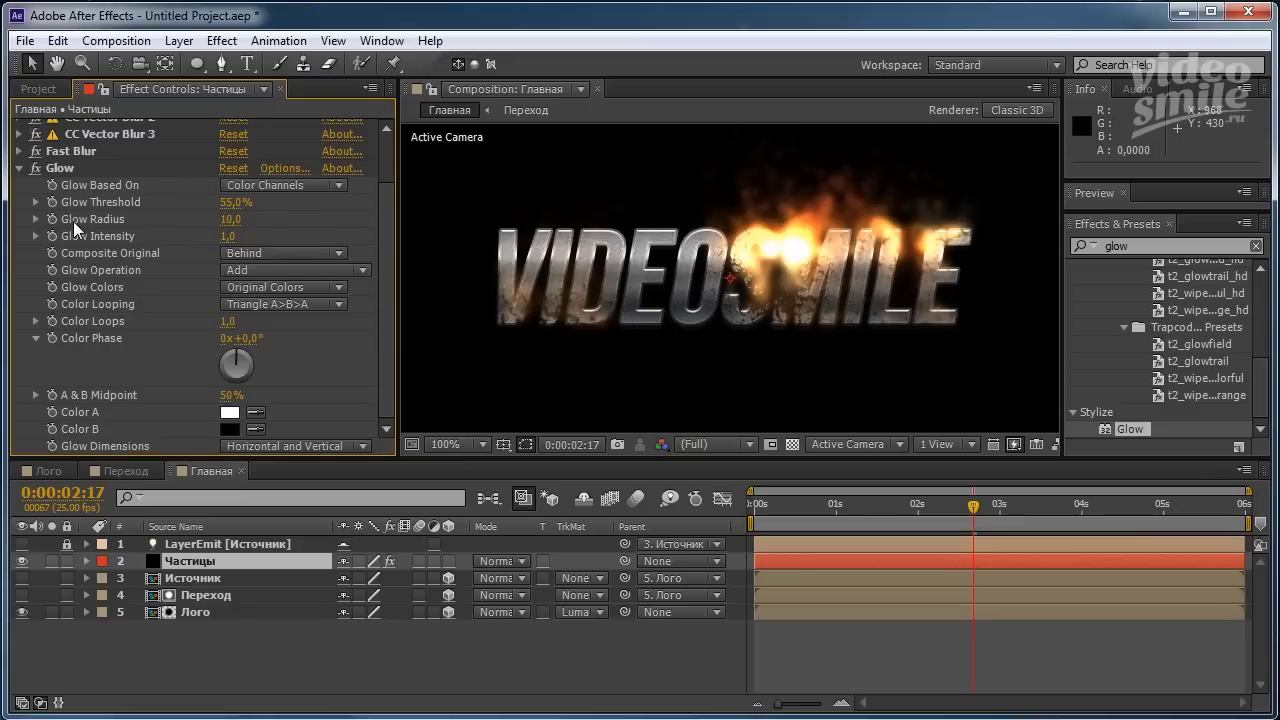
click(230, 219)
text(15)
click(284, 215)
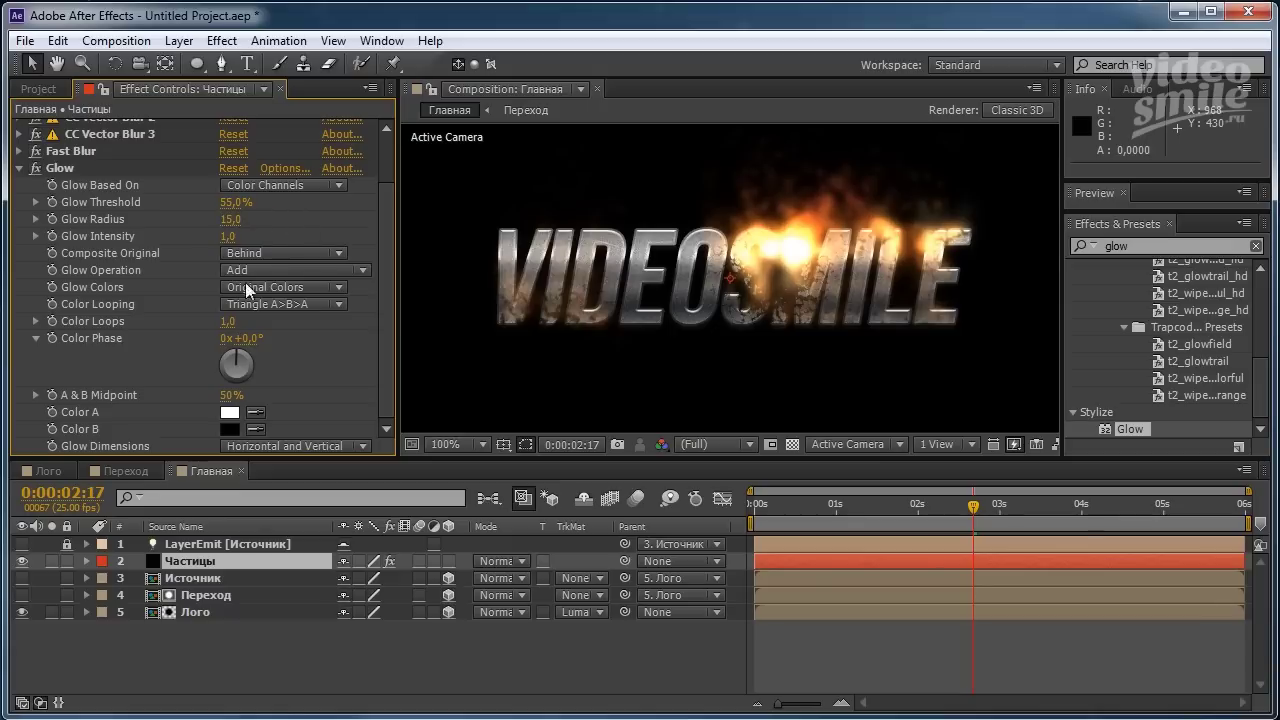
click(21, 170)
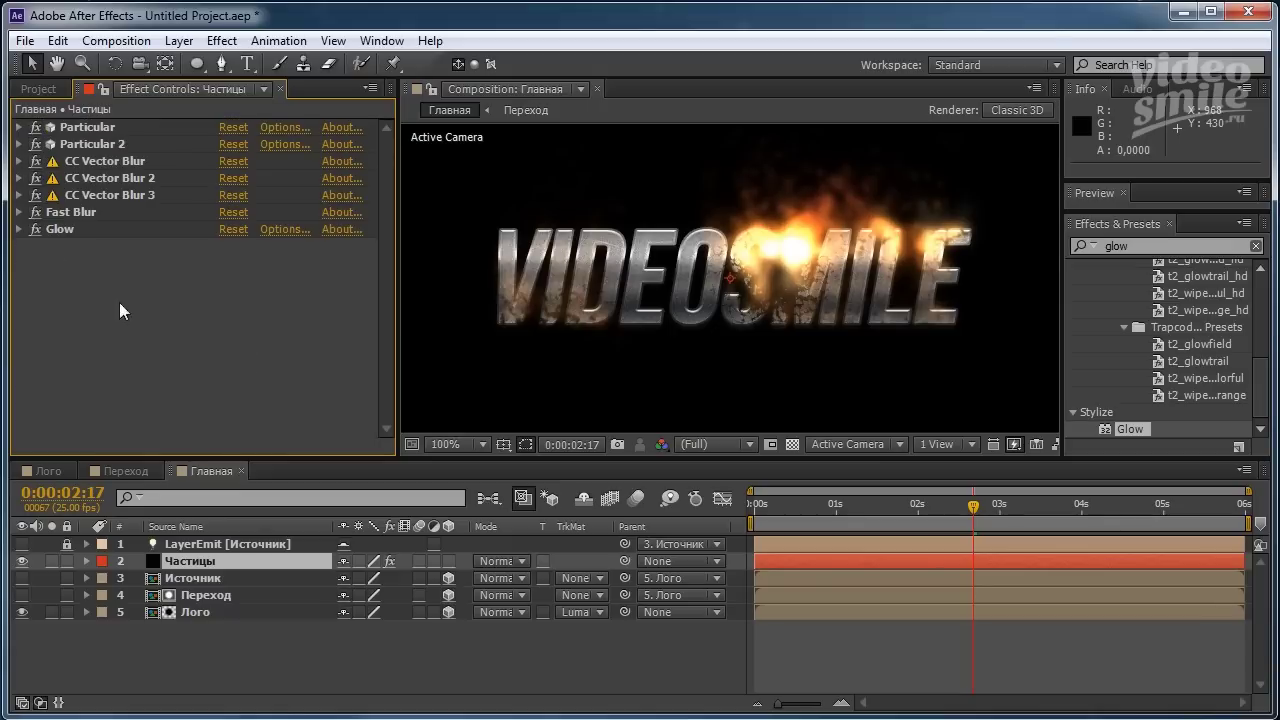
click(1028, 506)
Preview the dissolve at 0:00:04:03 and 0:00:03:15, then reselect the Частицы layer.
click(1092, 506)
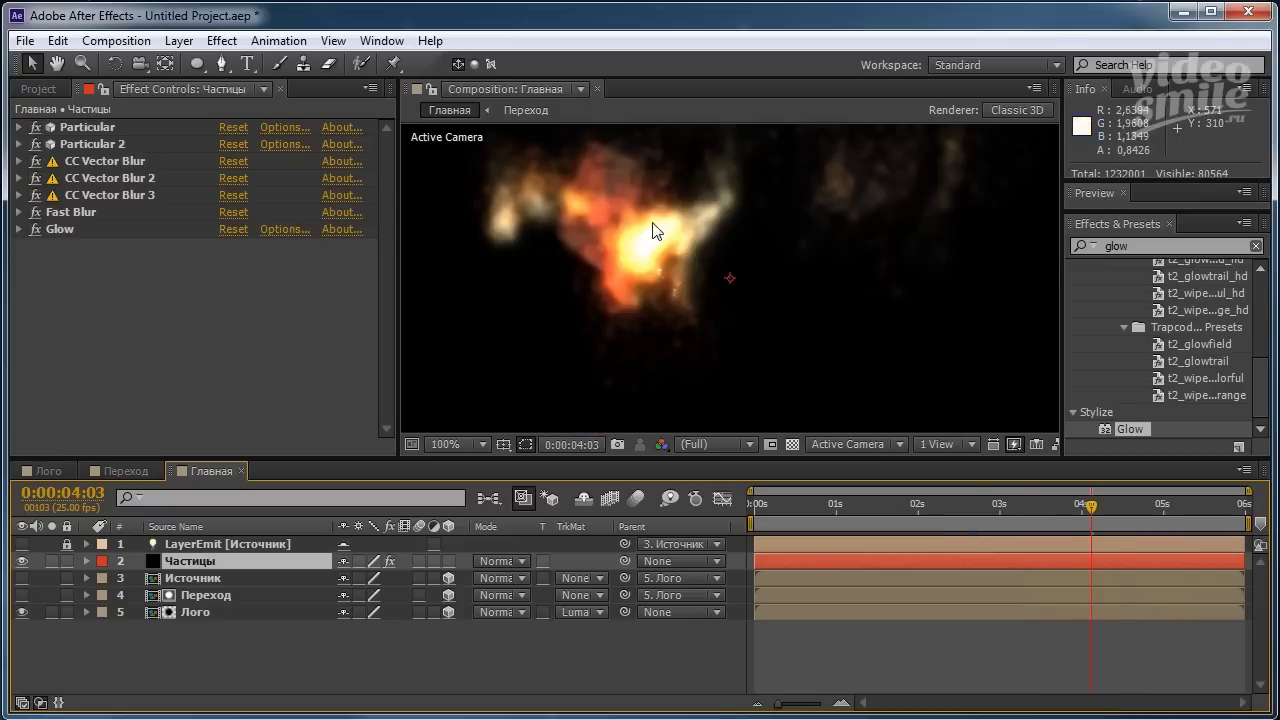
click(1050, 511)
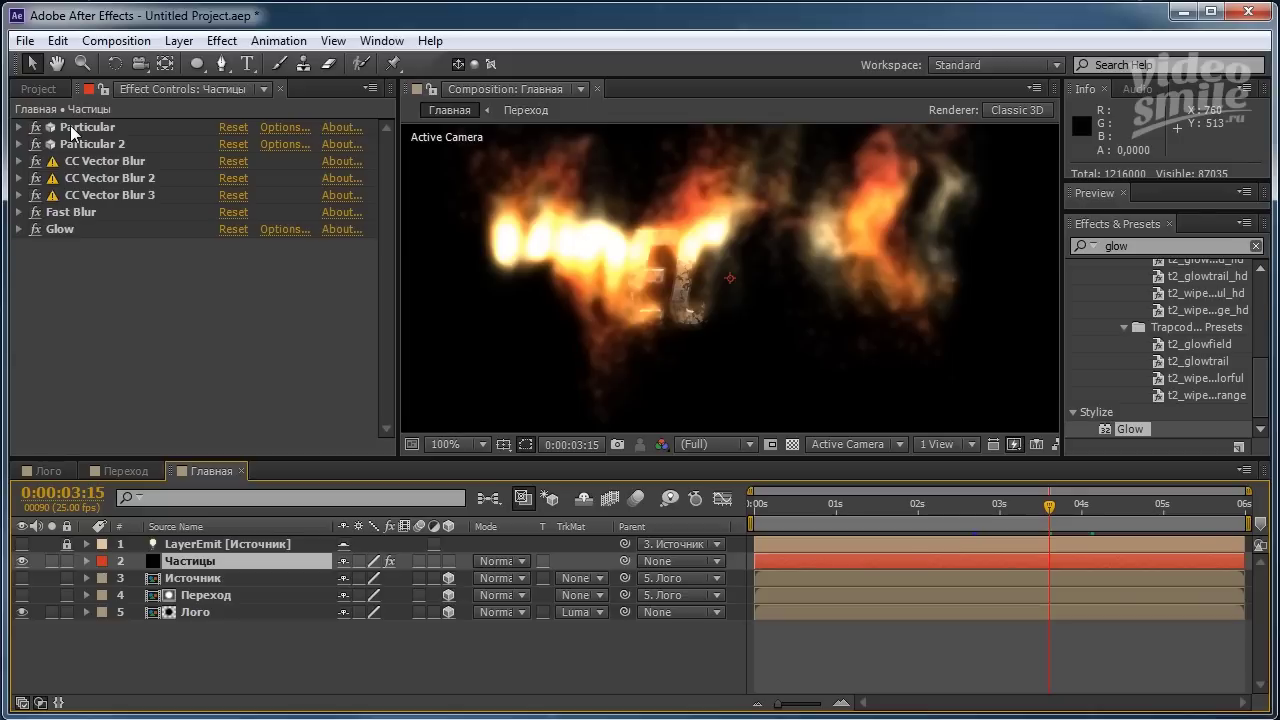
click(196, 579)
click(184, 562)
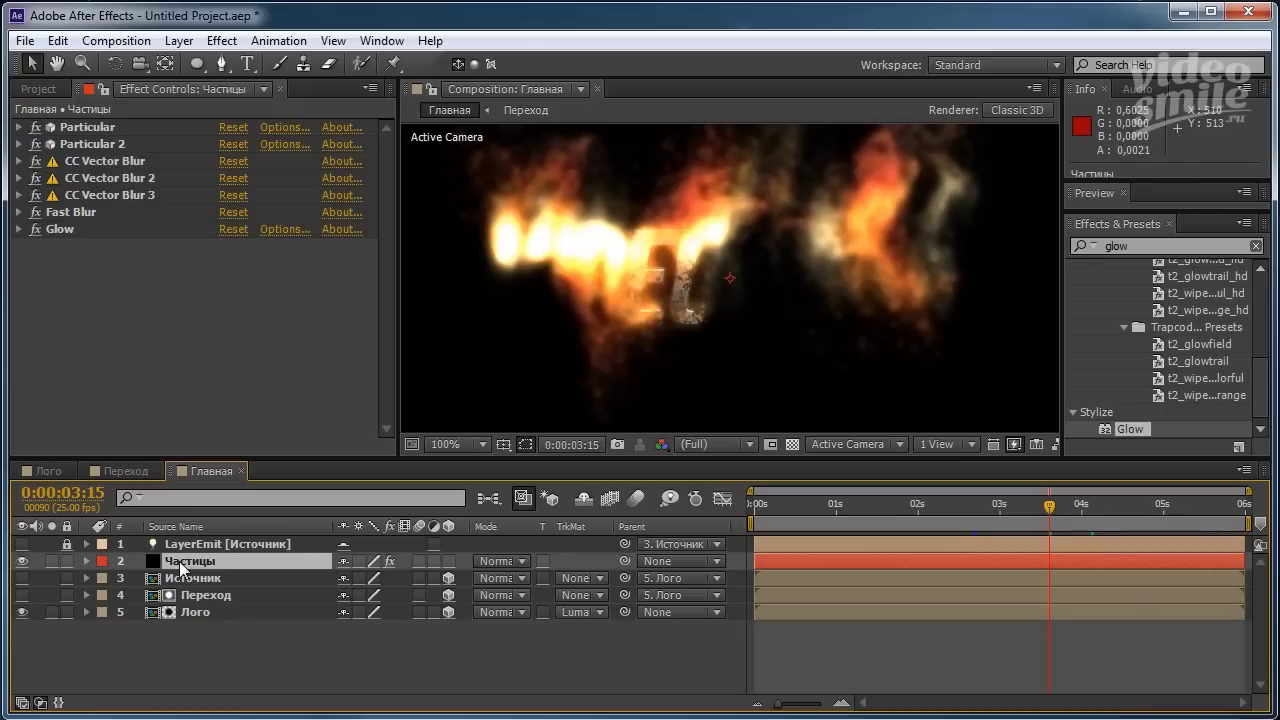
Duplicate the Частицы layer and move the copy to the top of the stack.
key(ctrl+d)
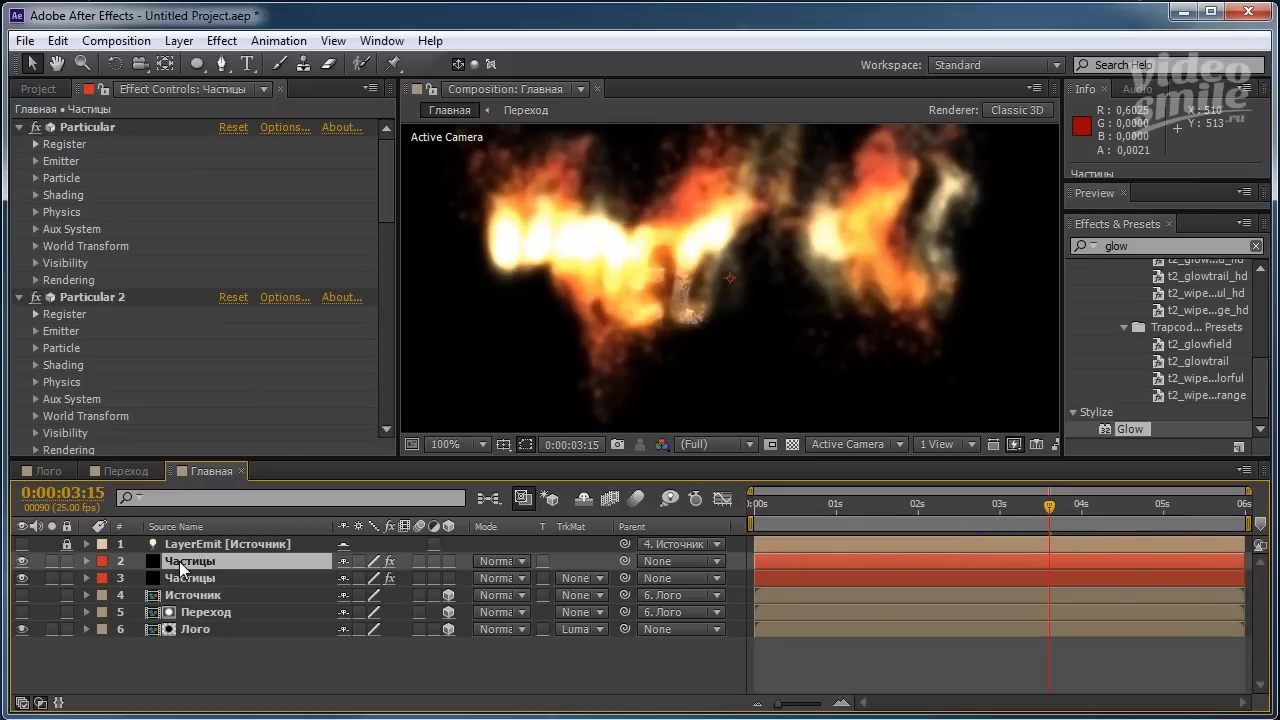
drag(183, 567, 195, 541)
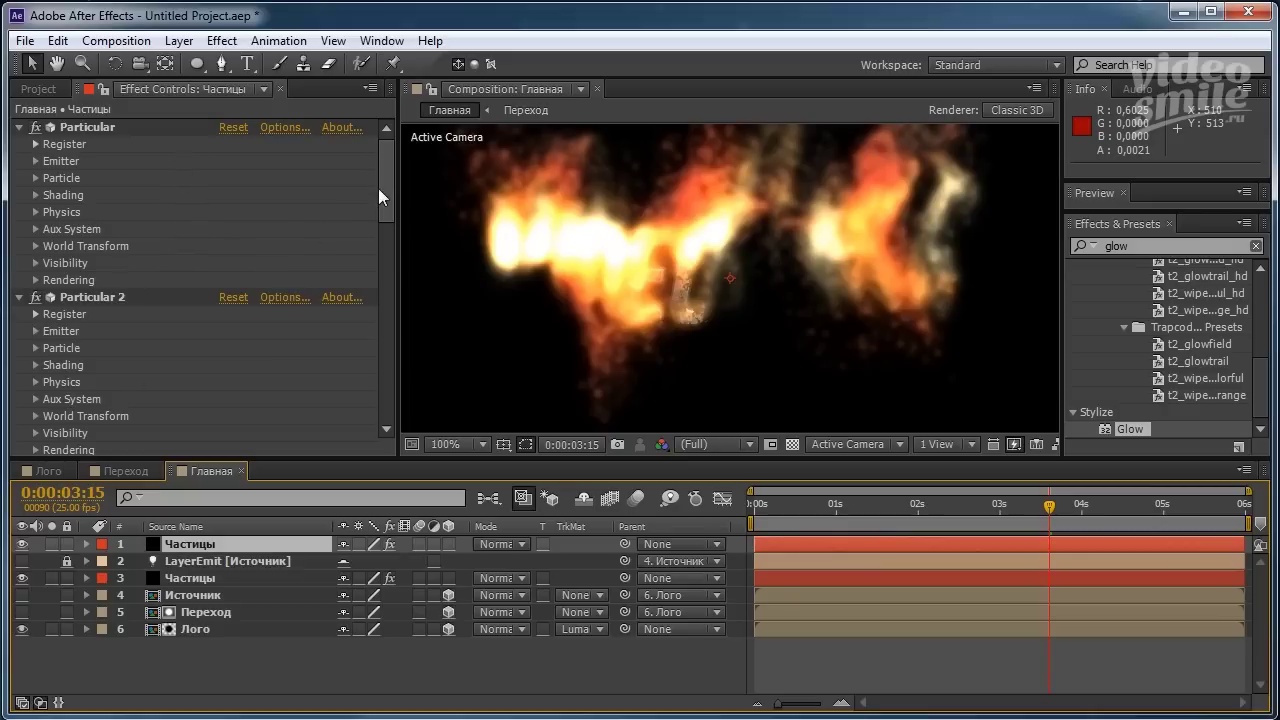
drag(384, 171, 378, 320)
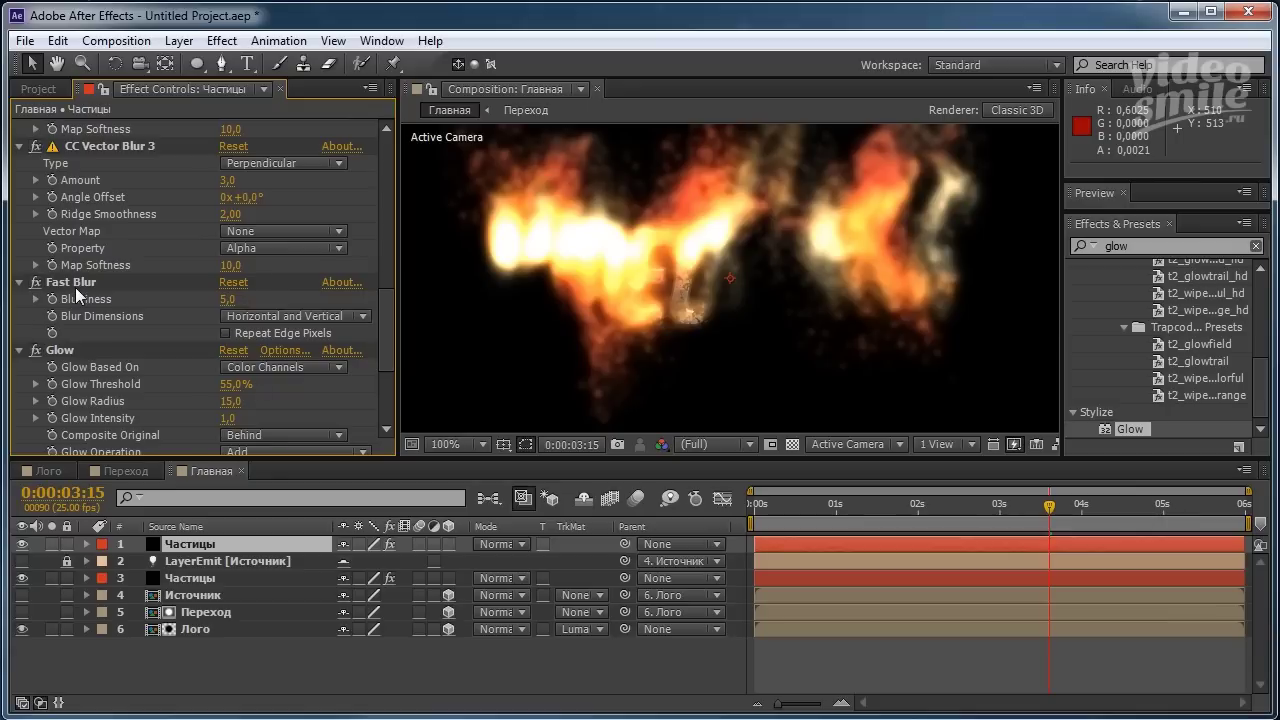
Delete Fast Blur from the top Частицы layer and duplicate that layer.
click(68, 283)
key(Delete)
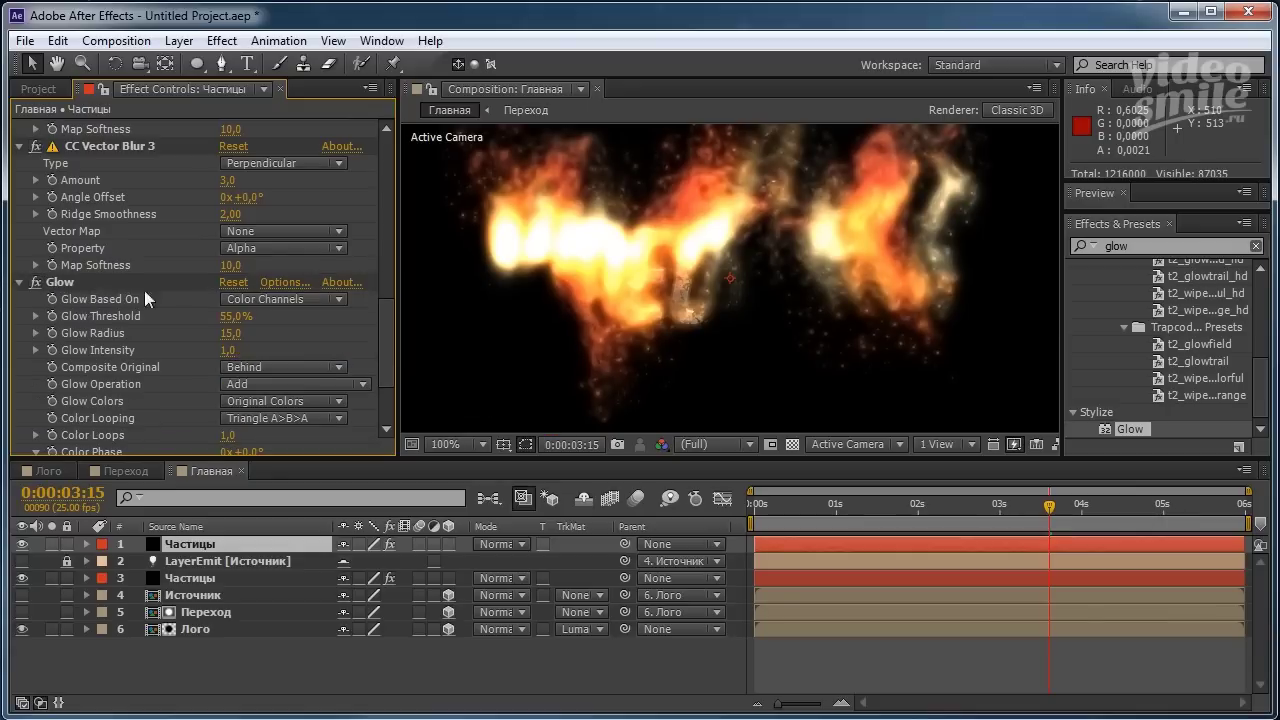
click(186, 545)
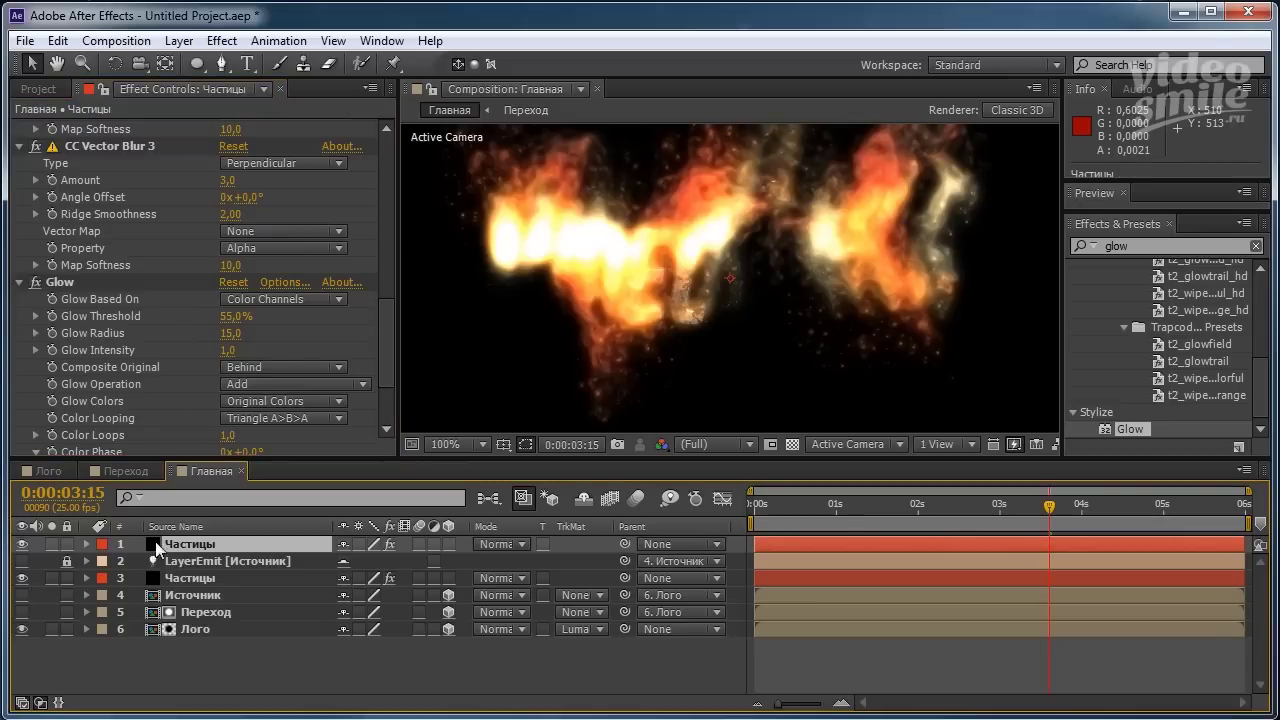
key(ctrl+d)
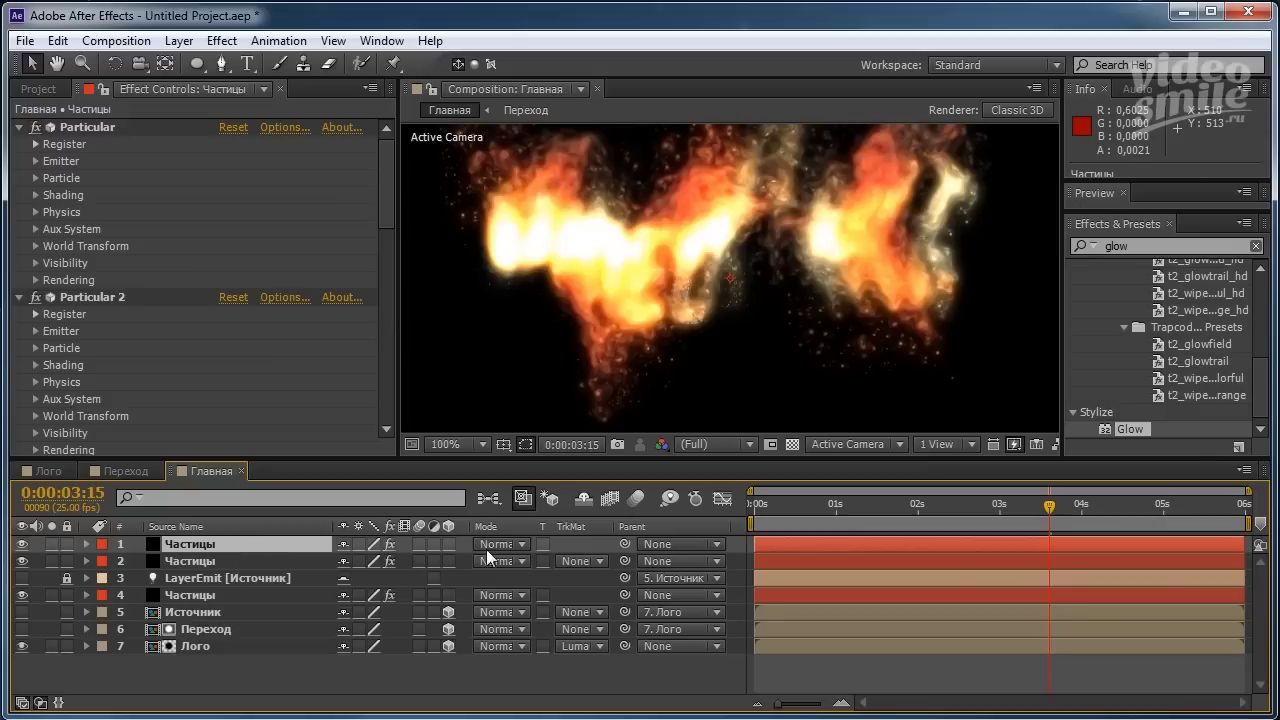
Set the top Частицы layer's blending mode to Add.
click(39, 703)
click(39, 703)
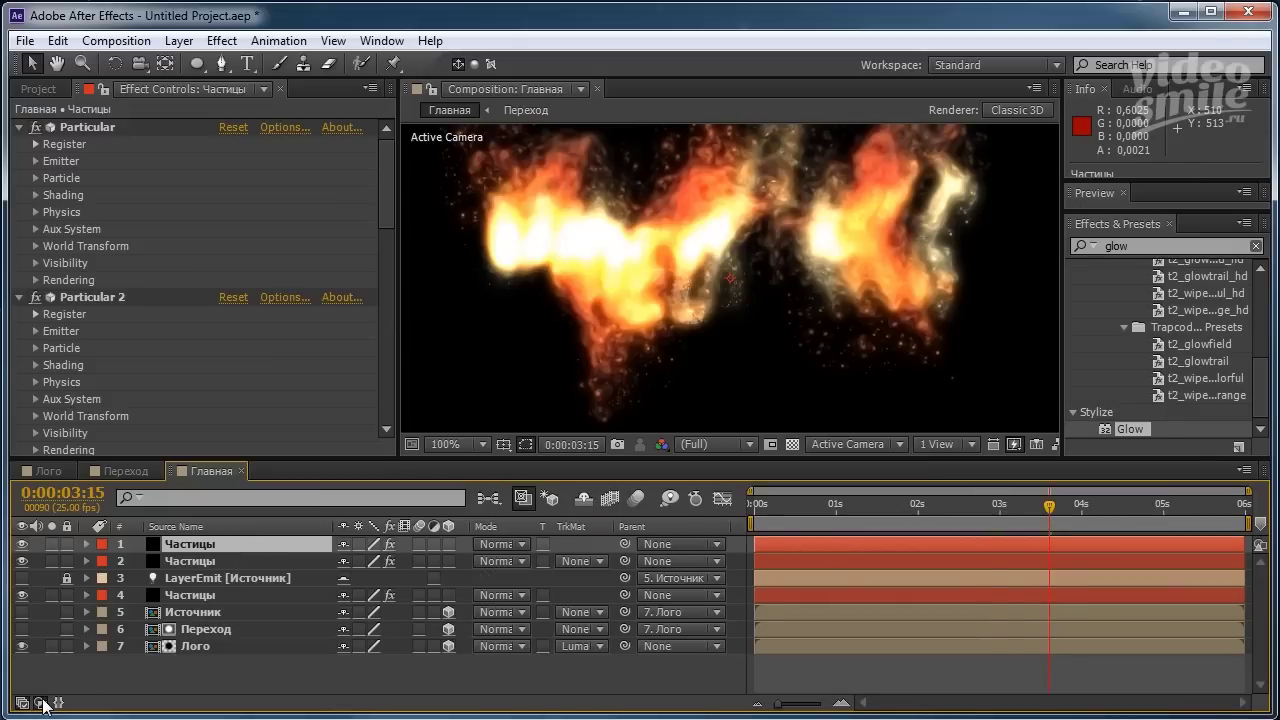
click(522, 544)
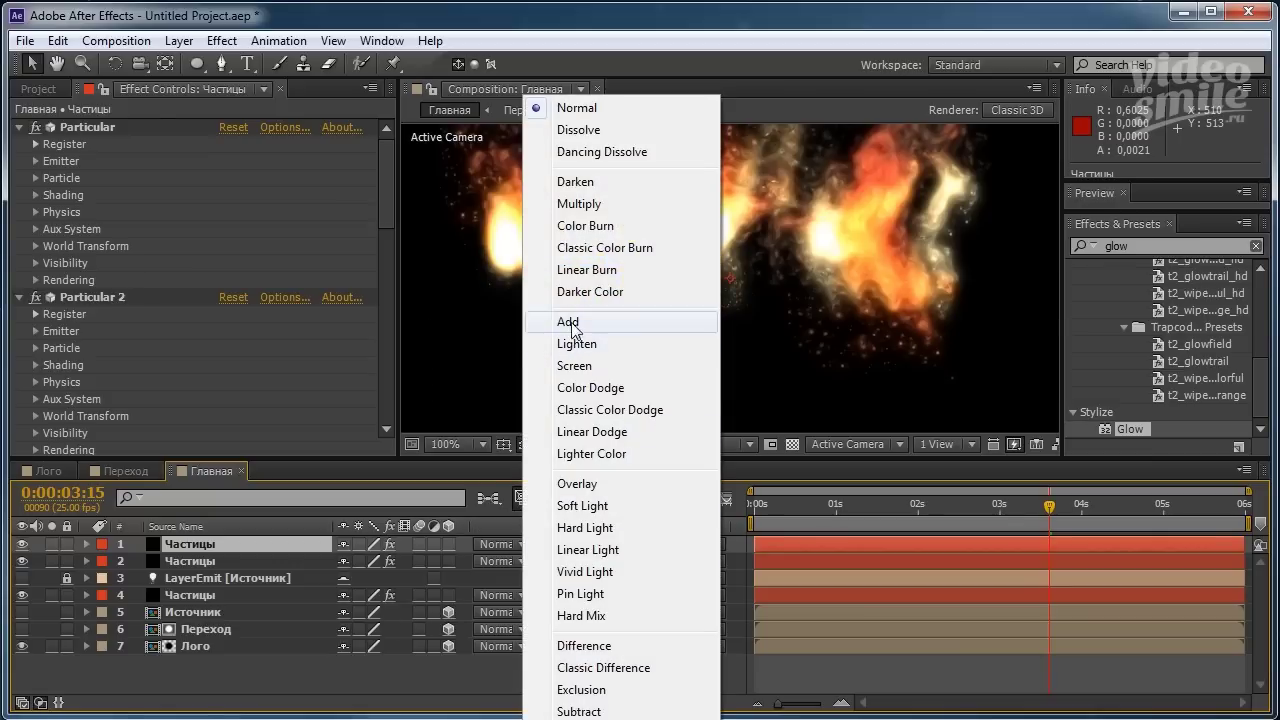
click(571, 322)
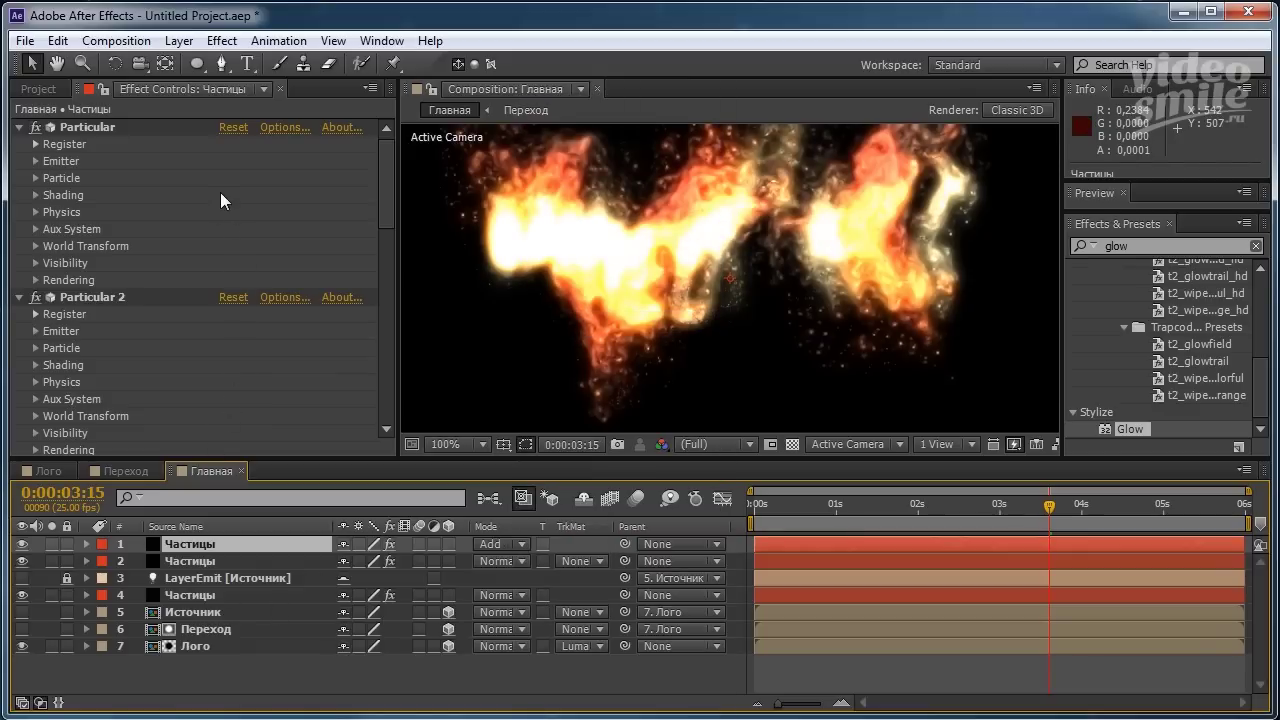
Delete Particular 2 and CC Vector Blur, 2 and 3, leaving only Particular and Glow.
click(92, 296)
key(Delete)
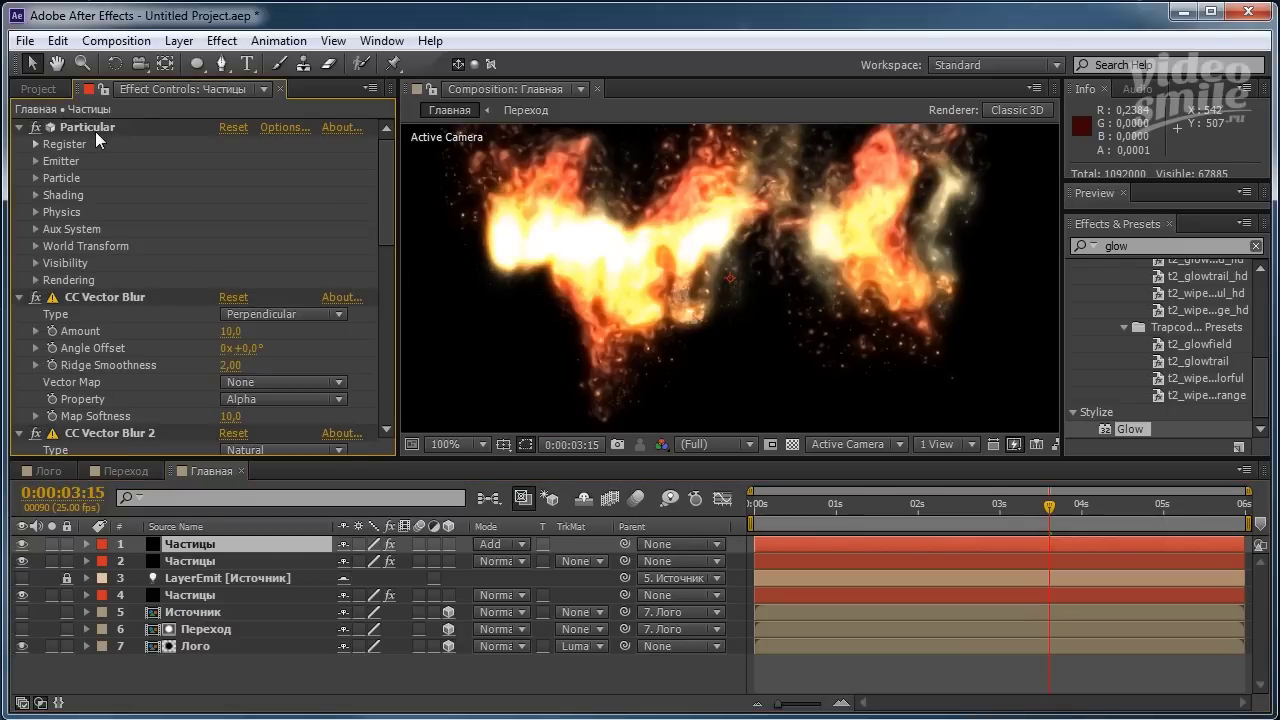
click(112, 300)
scroll(172, 333, down, 2)
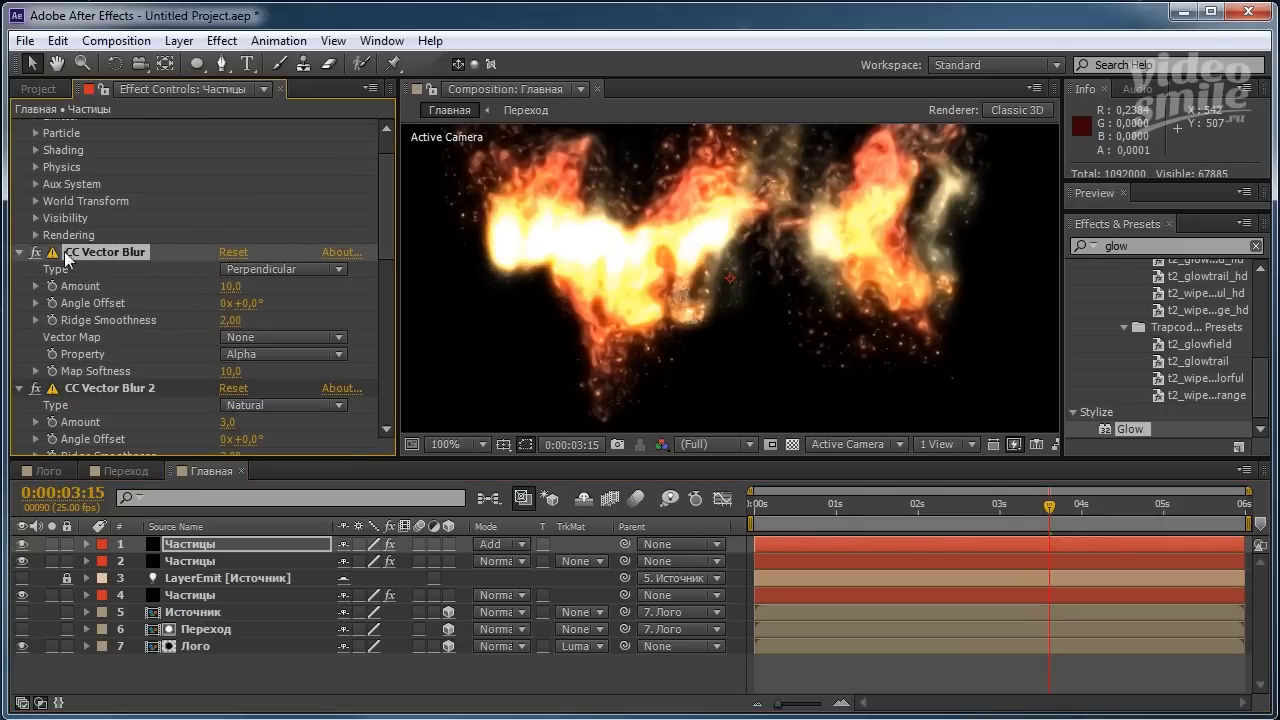
scroll(180, 285, down, 2)
scroll(200, 290, down, 4)
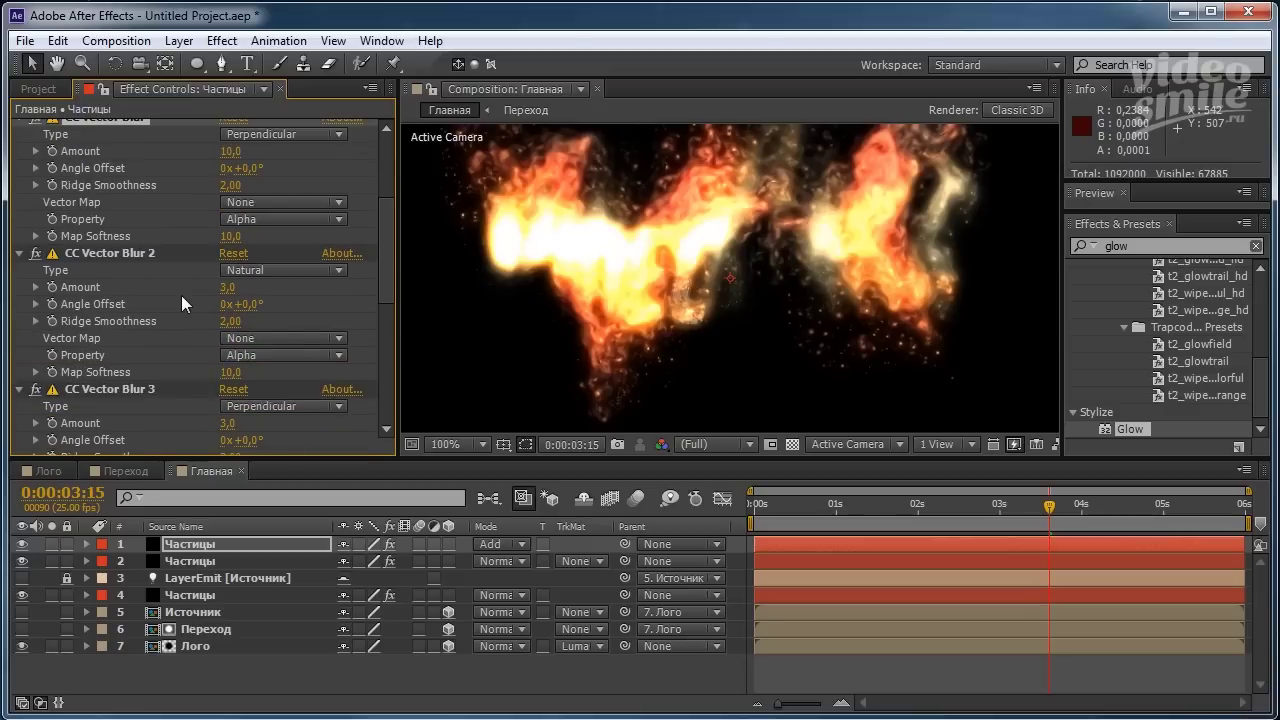
shift+click(128, 386)
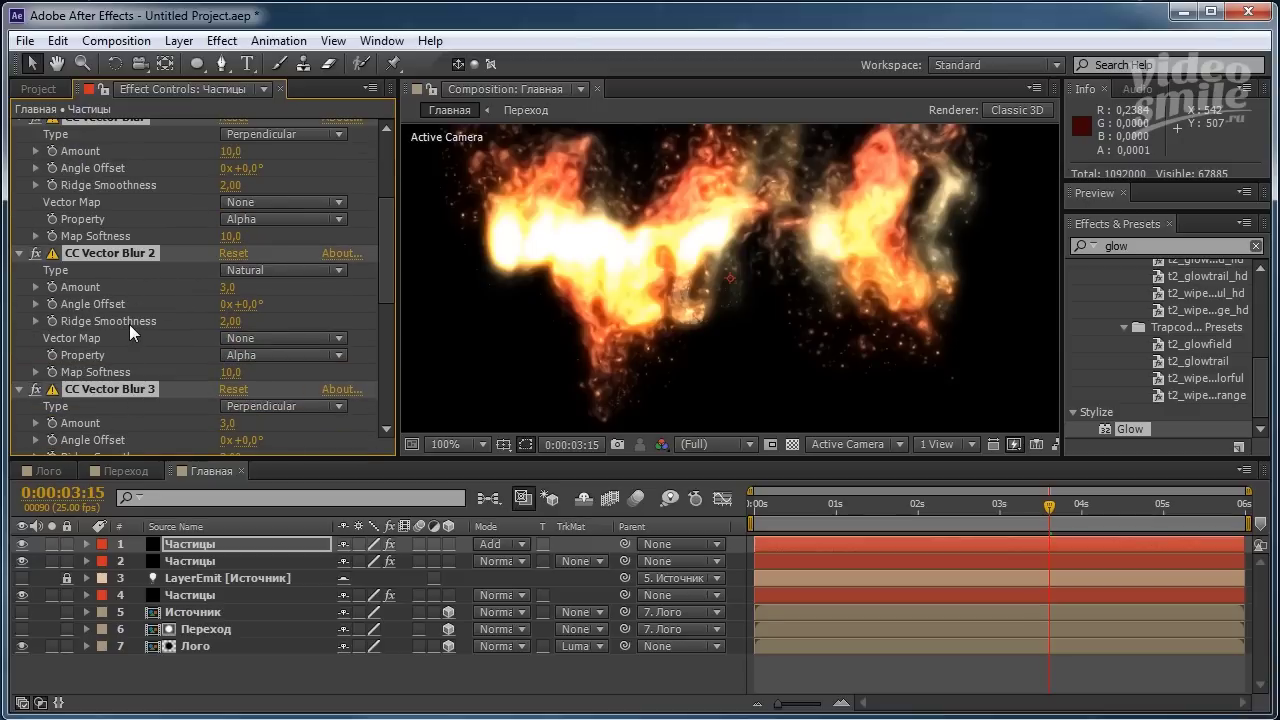
key(Delete)
scroll(115, 310, up, 4)
scroll(100, 298, up, 2)
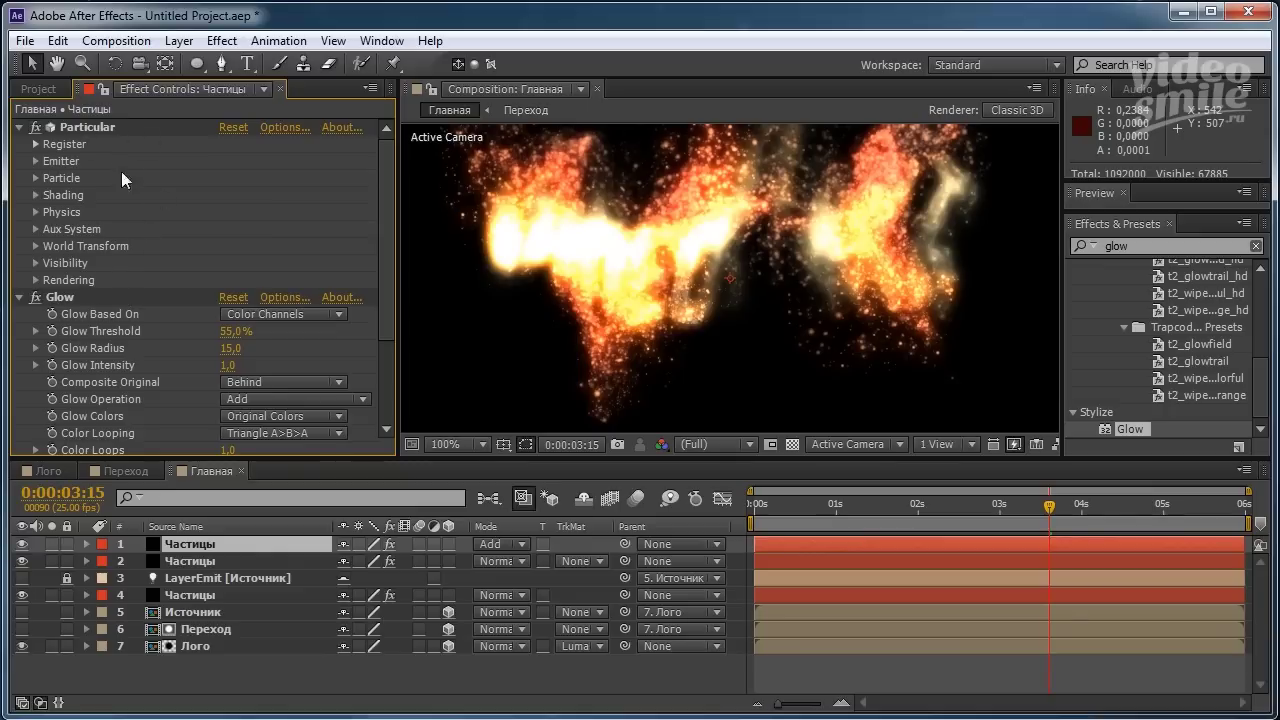
Lower the Emitter's Particles/sec to 130000 on the top particle layer.
click(35, 161)
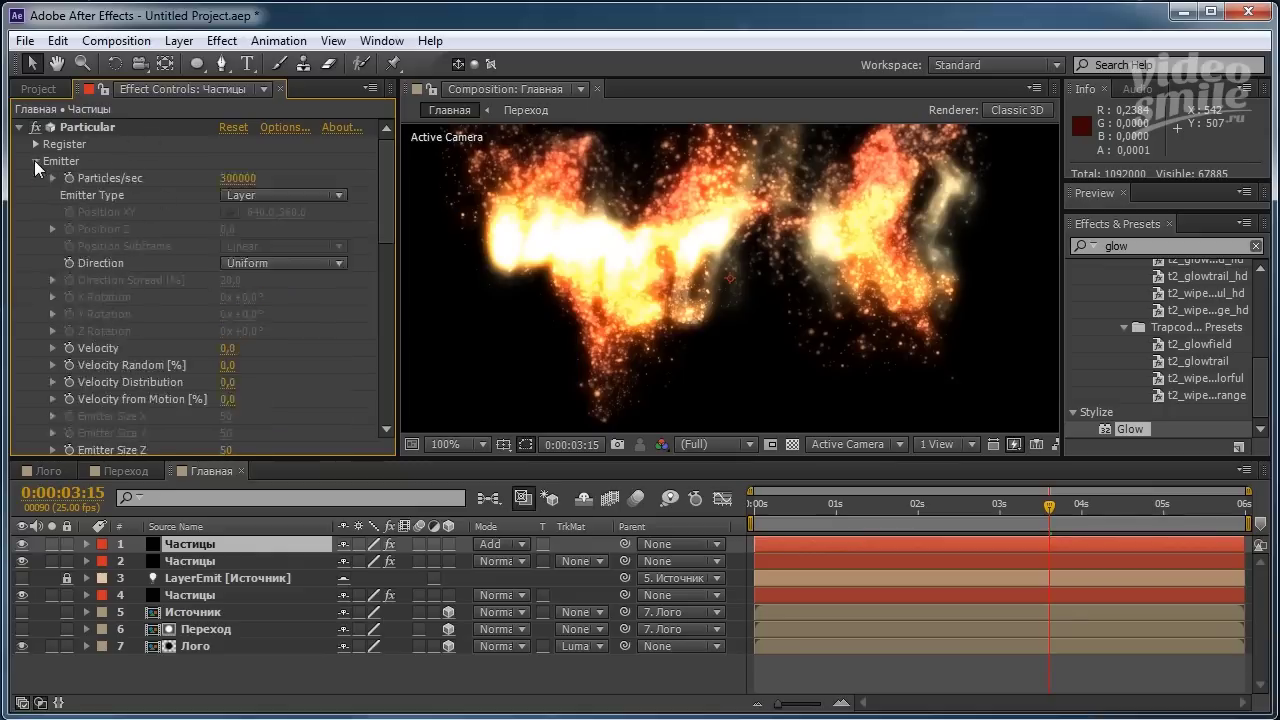
scroll(60, 235, down, 2)
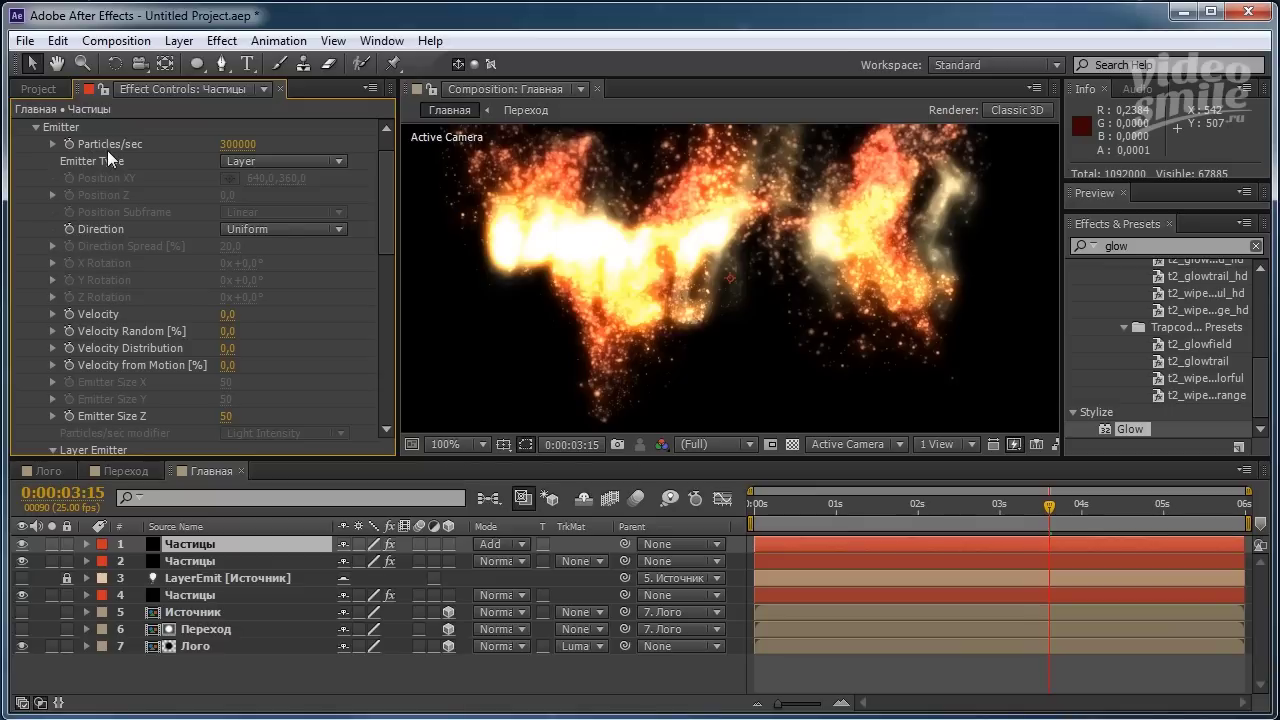
click(239, 145)
text(000)
key(Return)
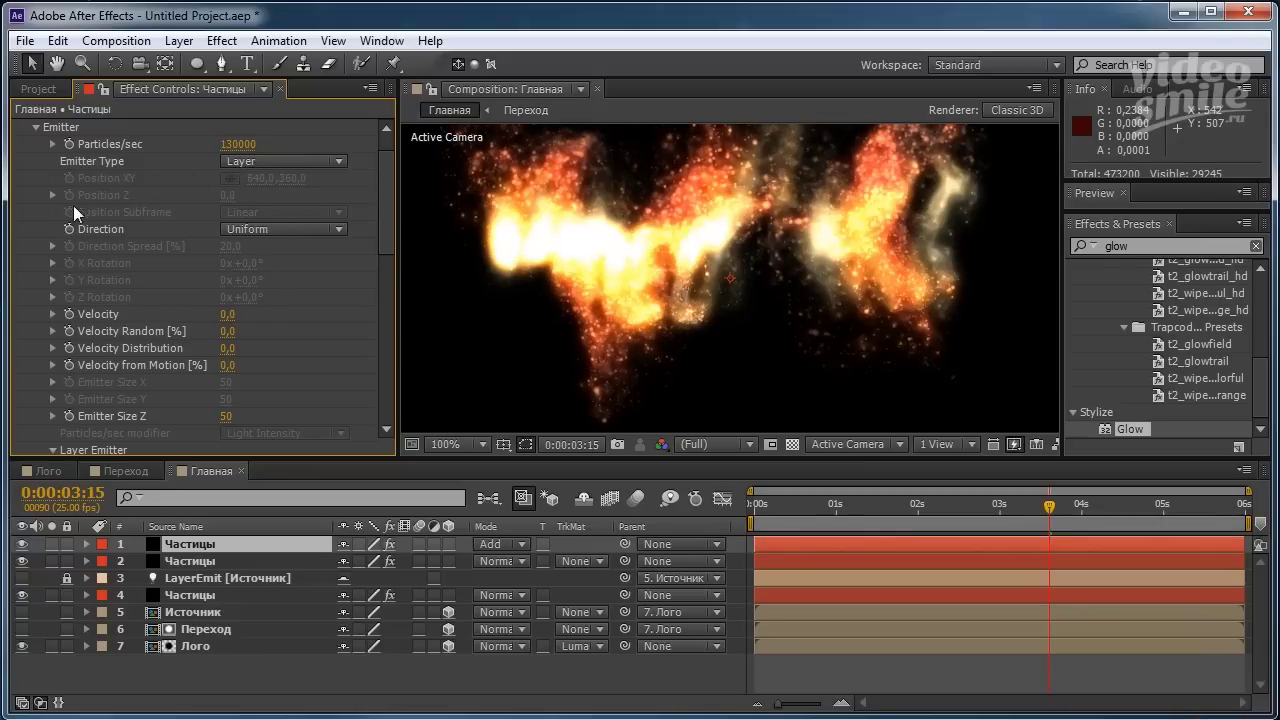
click(36, 128)
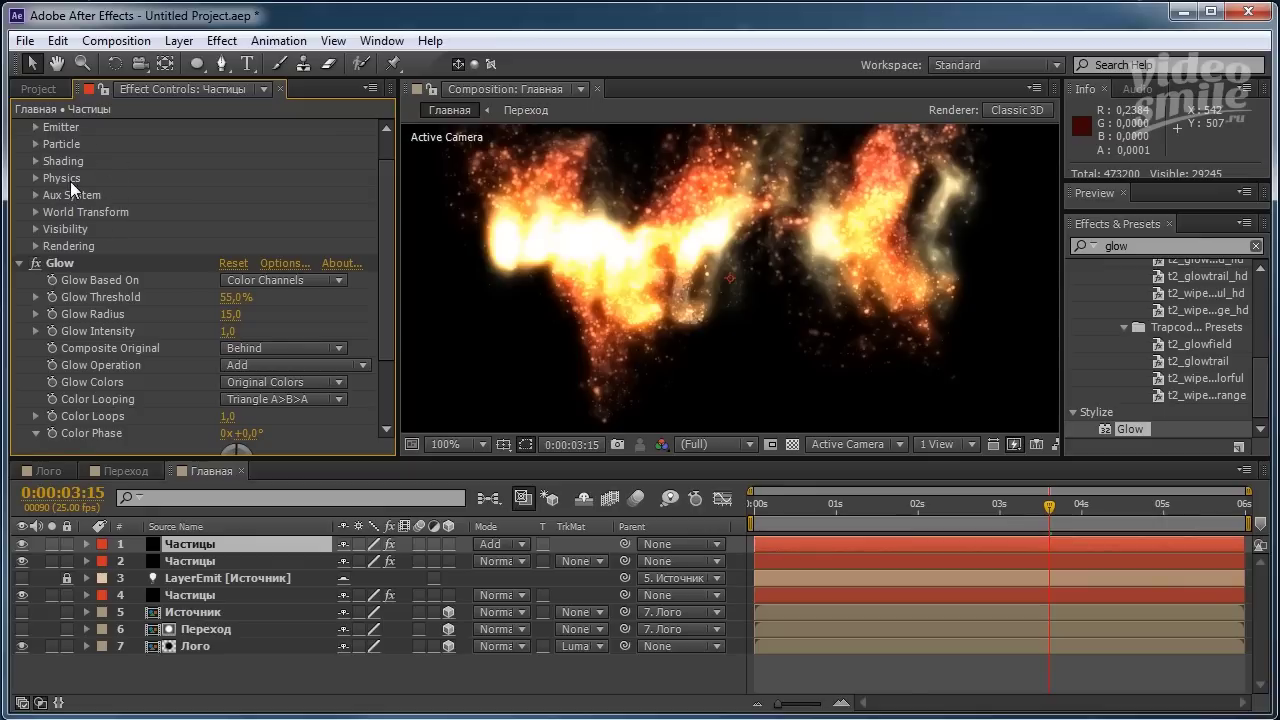
Set Physics turbulence Affect Position to 200.
click(34, 178)
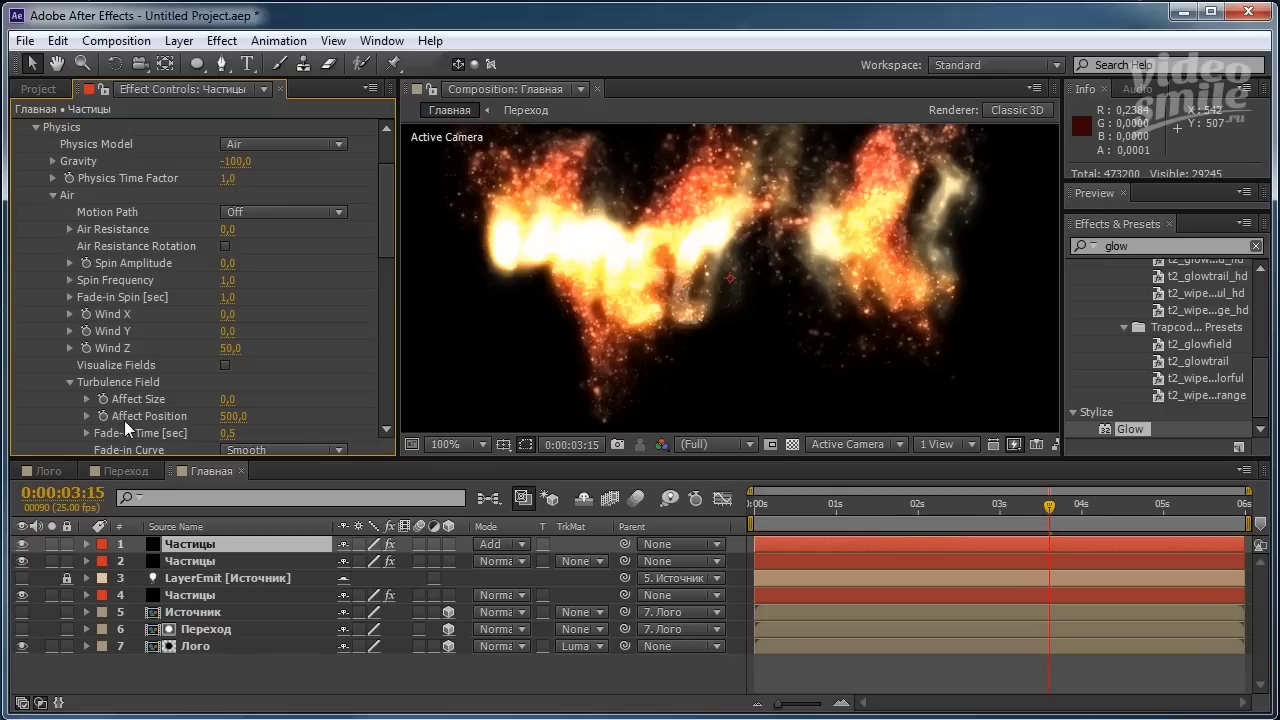
click(236, 416)
text(200)
key(Return)
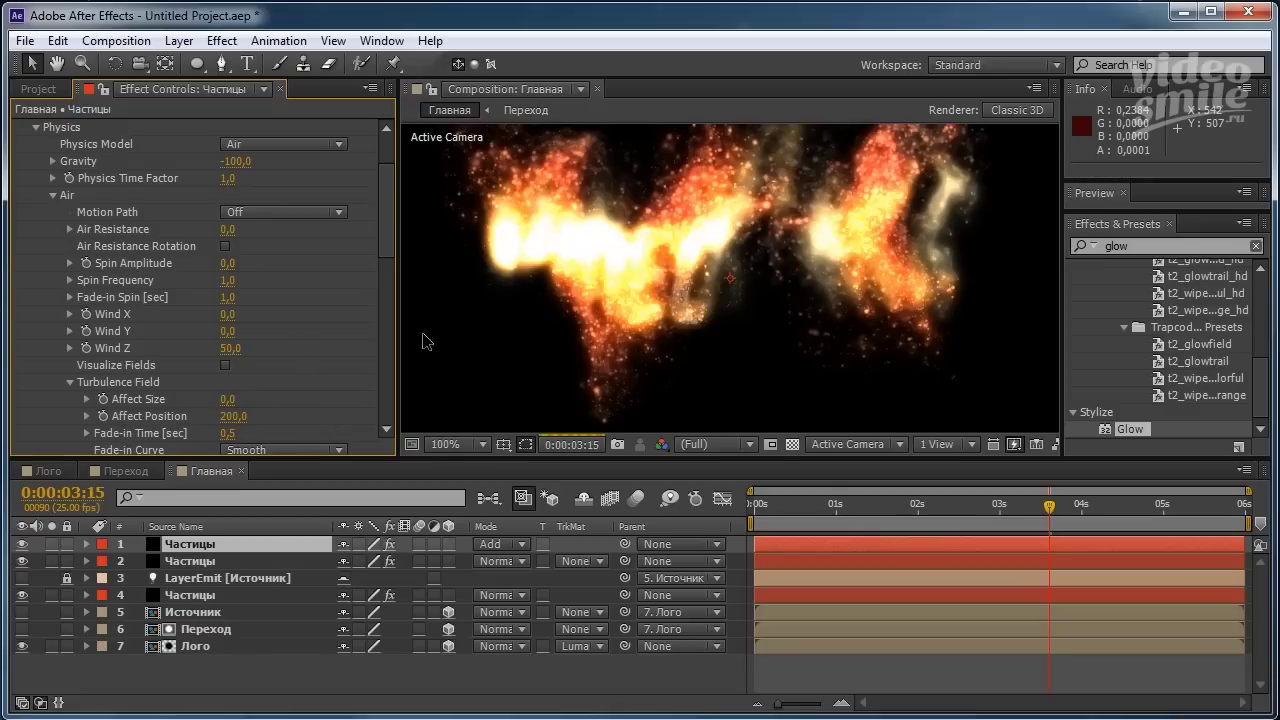
scroll(393, 243, down, 3)
drag(383, 260, 388, 215)
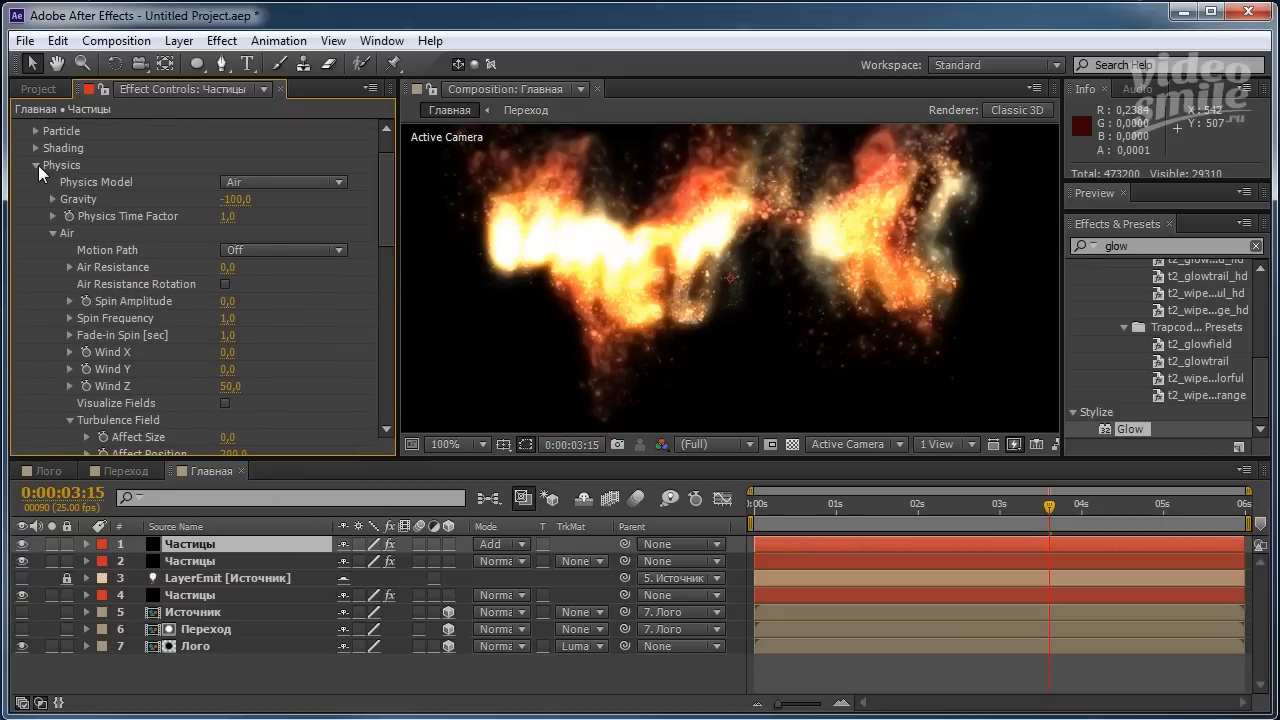
click(36, 165)
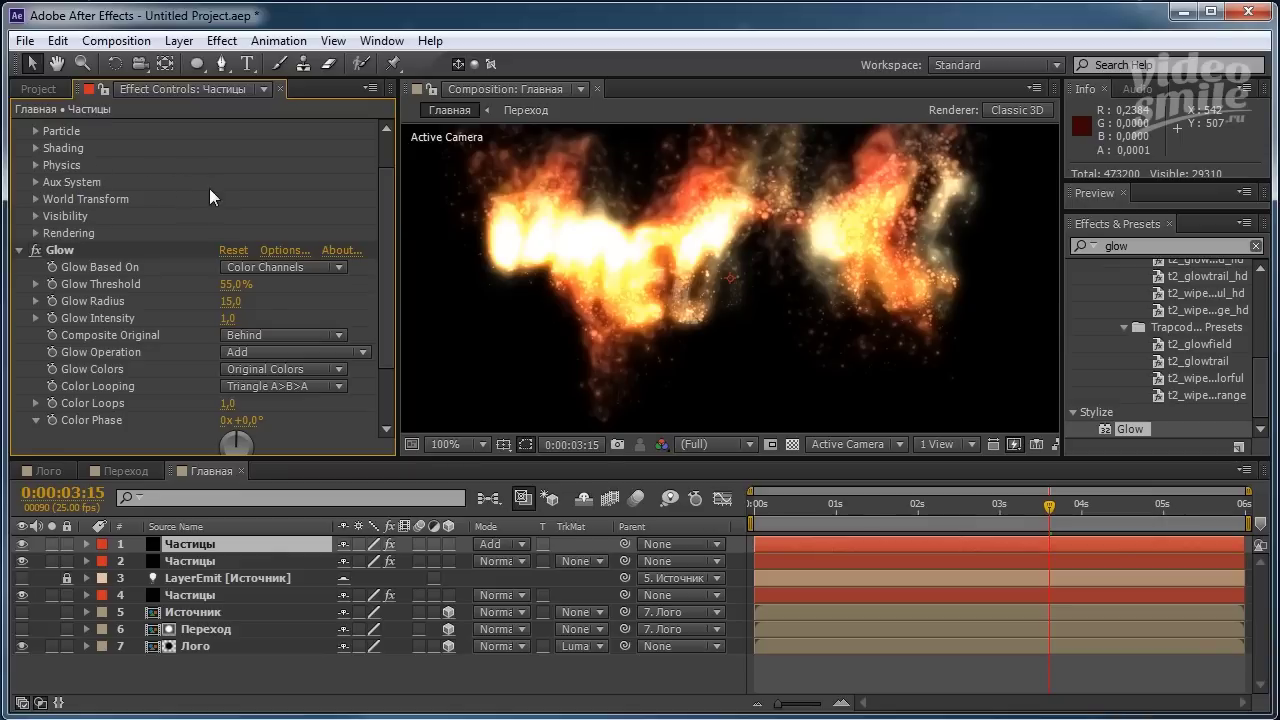
Set the Glow Threshold to 50% and begin editing the Glow Radius.
click(63, 251)
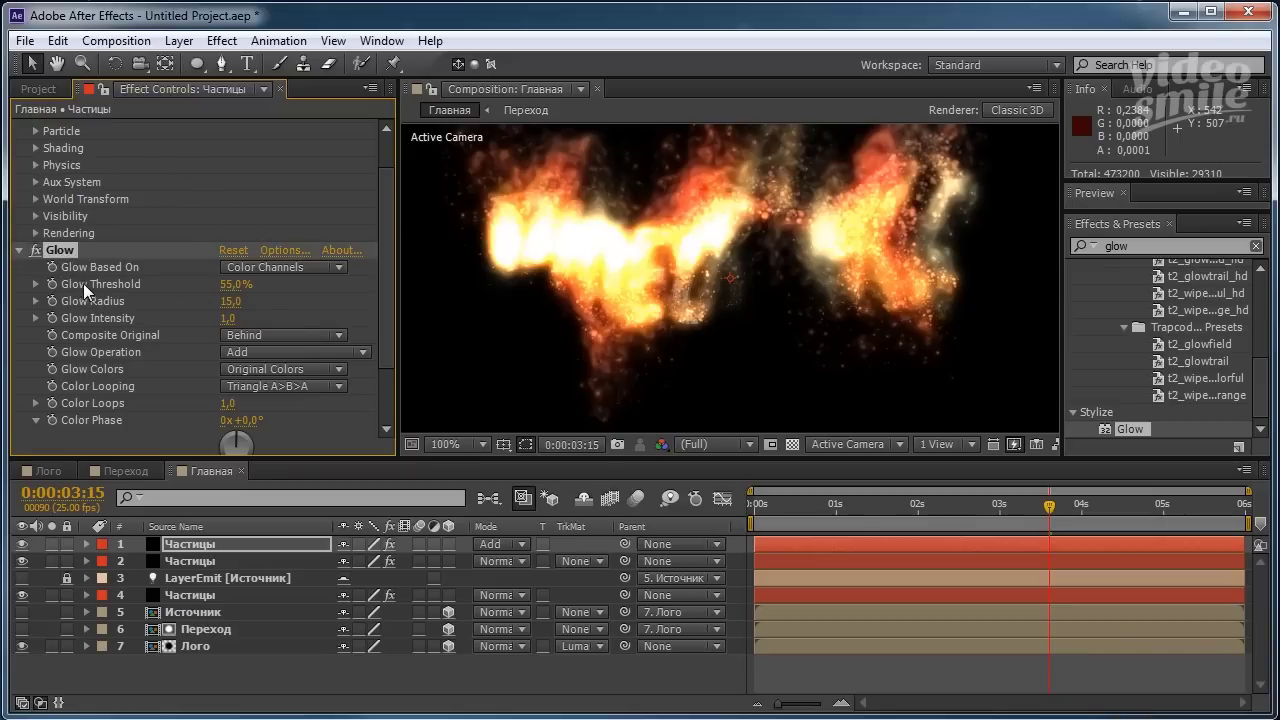
click(234, 285)
text(50)
click(301, 305)
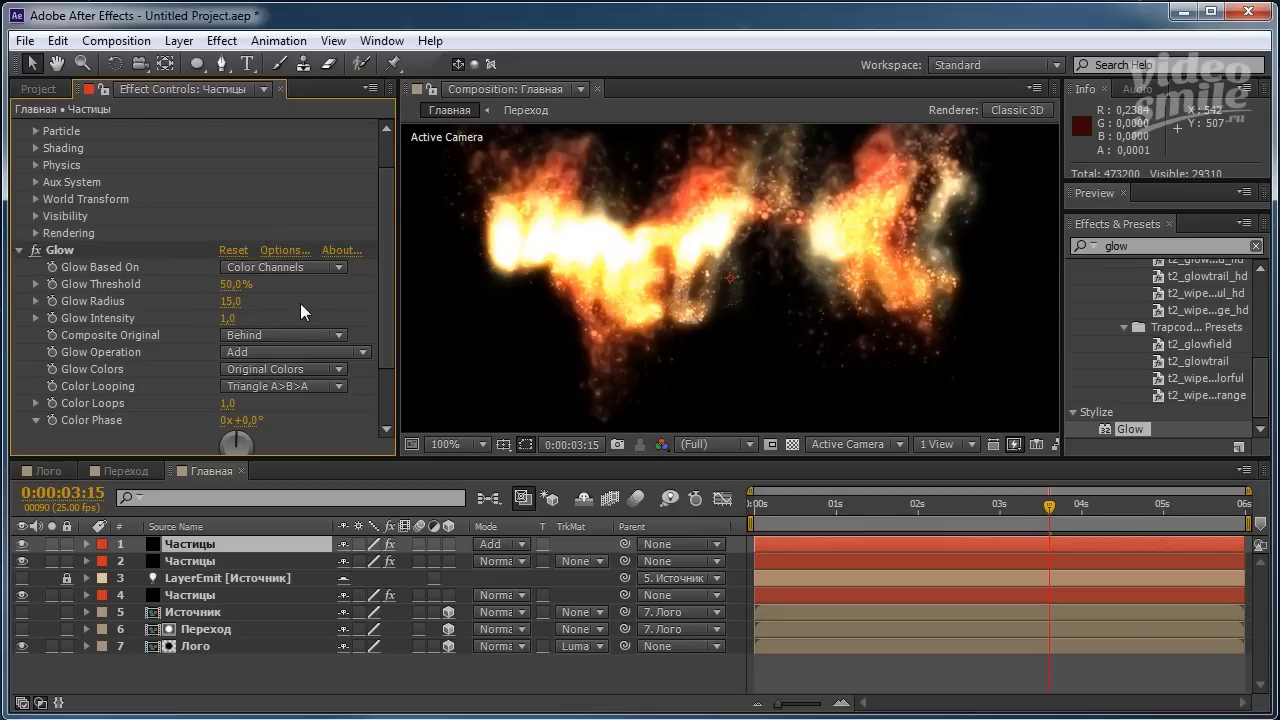
click(229, 302)
text(5)
click(283, 304)
scroll(700, 345, up, 2)
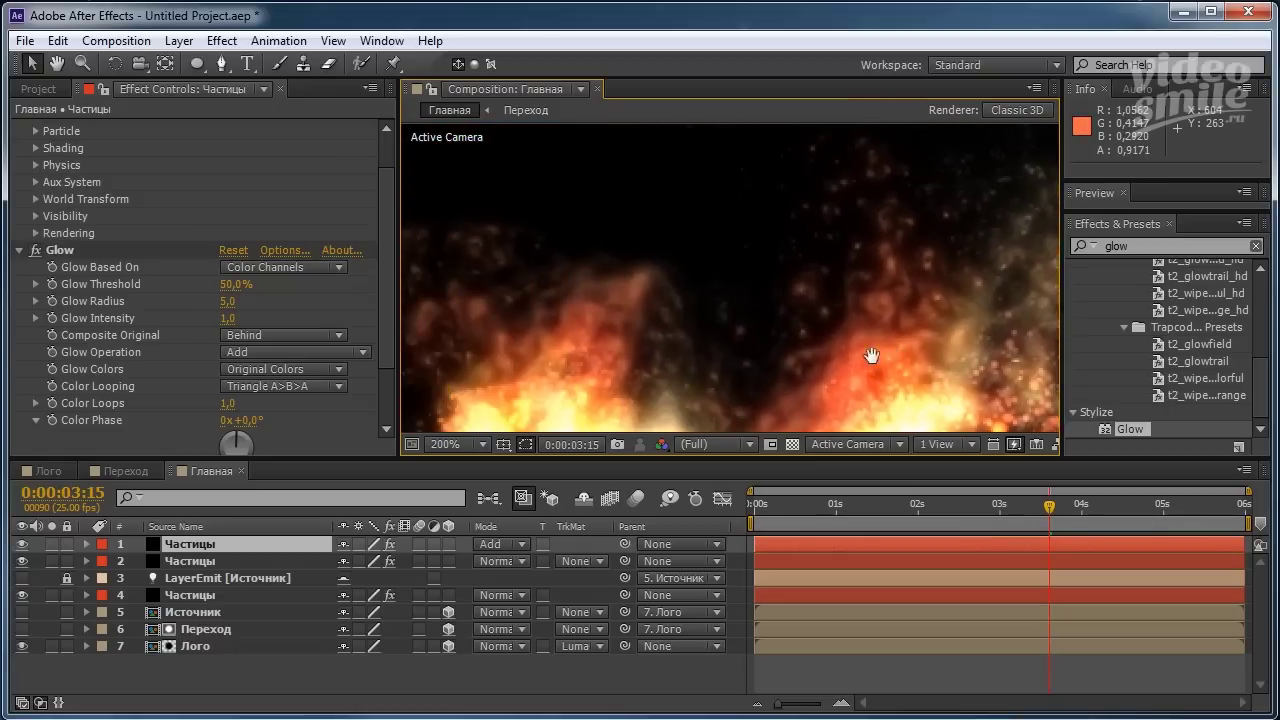
scroll(635, 209, down, 2)
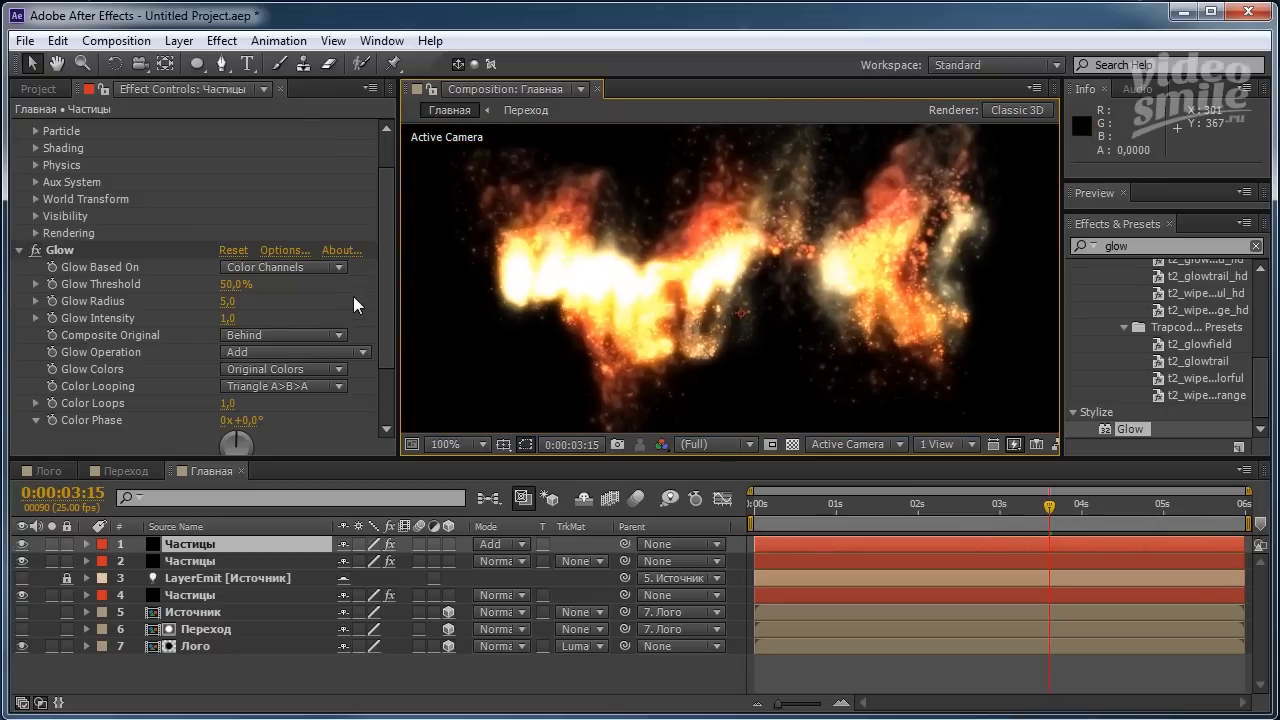
drag(386, 265, 391, 187)
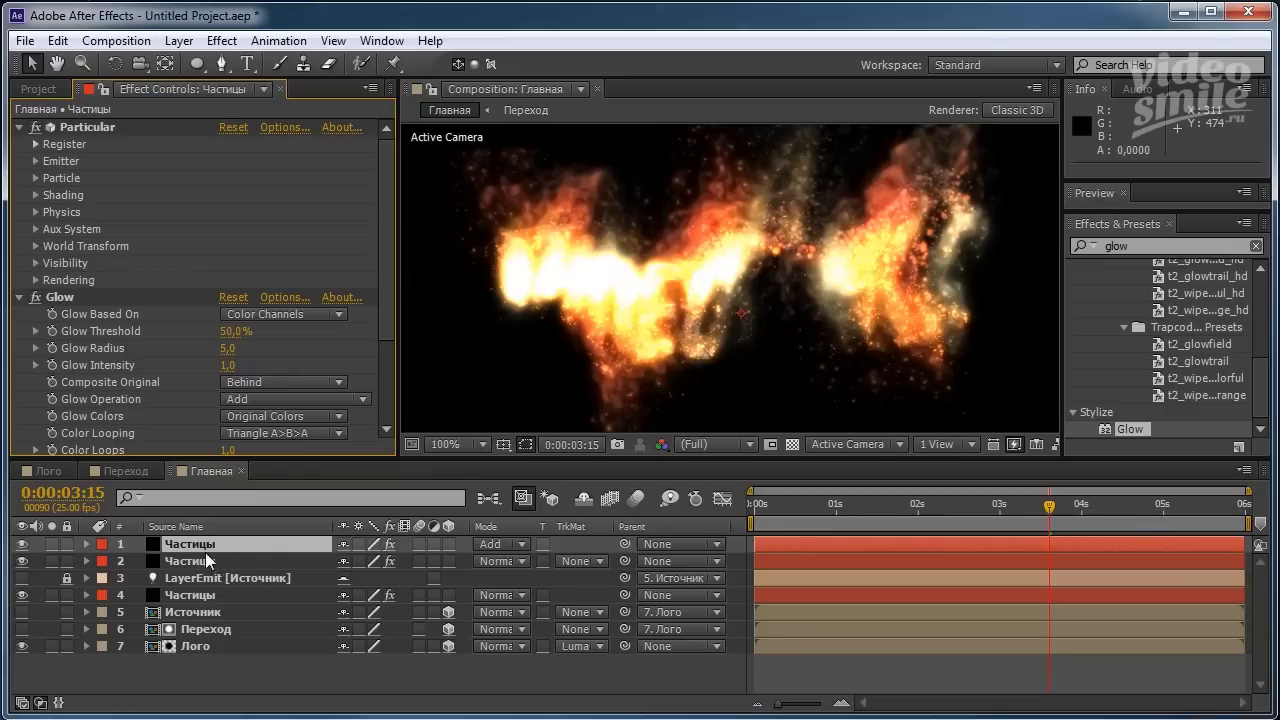
click(178, 546)
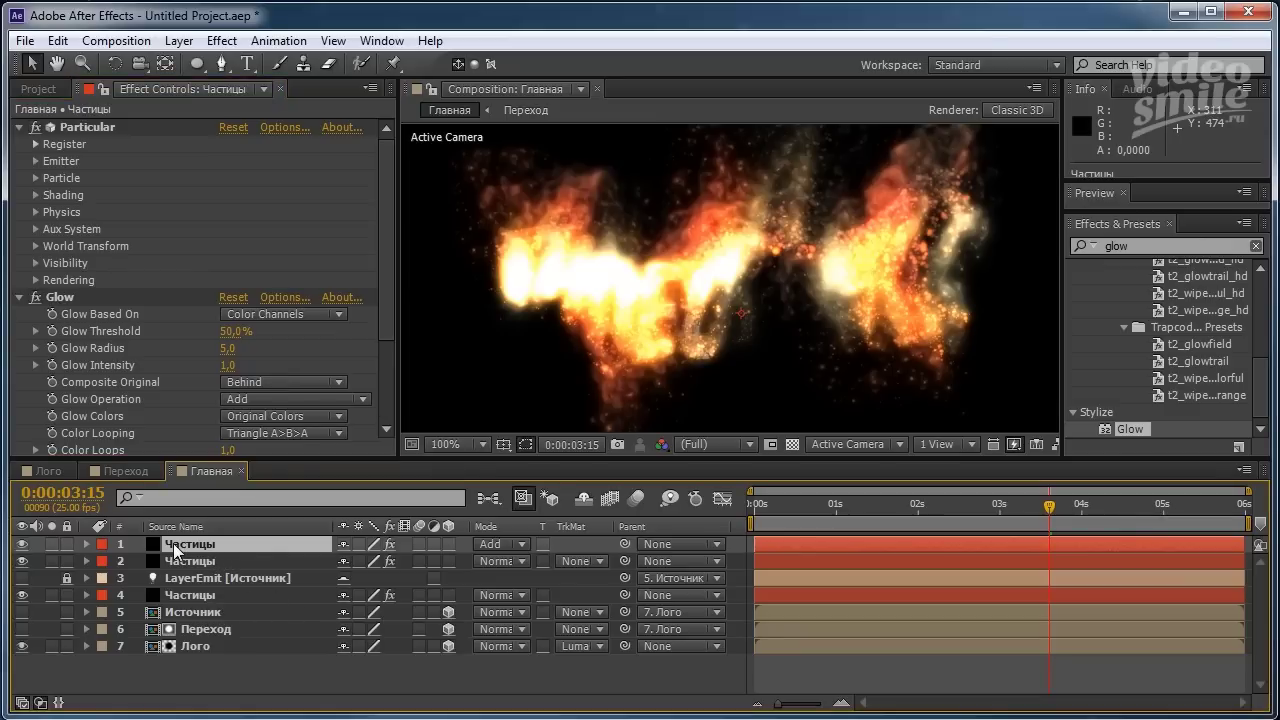
Duplicate the top Частицы layer with Ctrl+D and set the copy's Emitter Particles/sec to 6000.
key(ctrl+d)
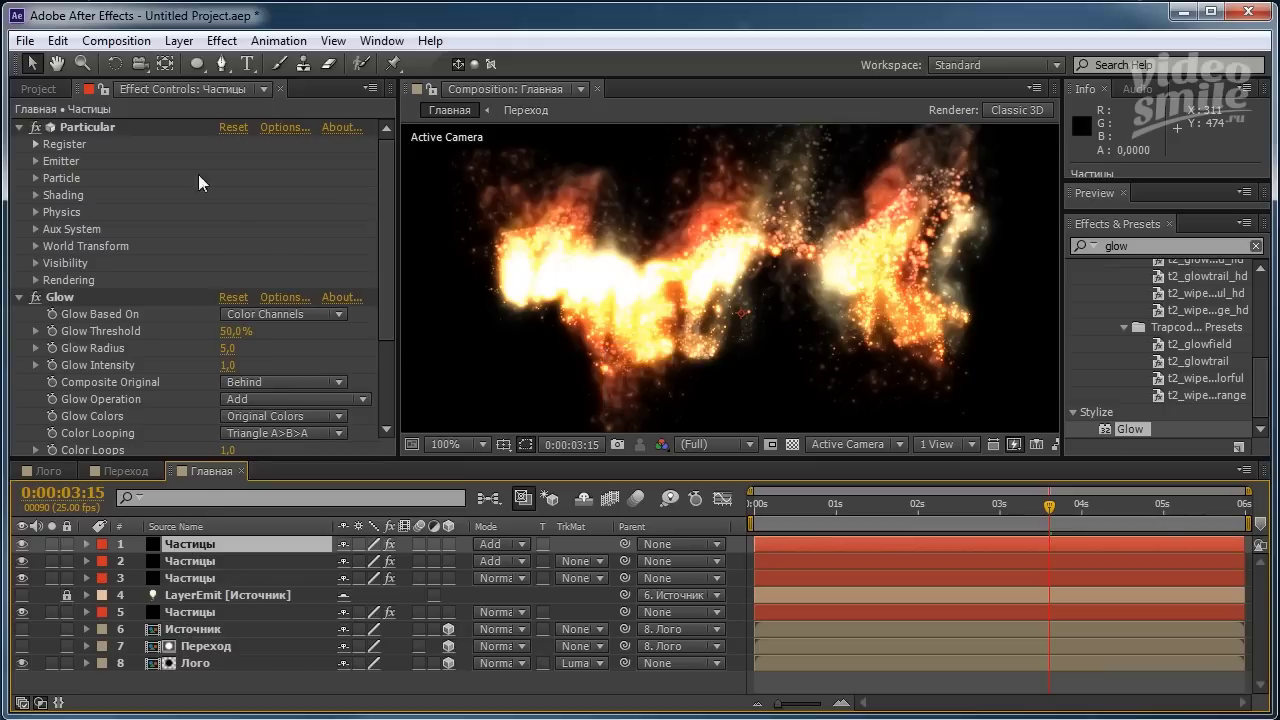
click(34, 163)
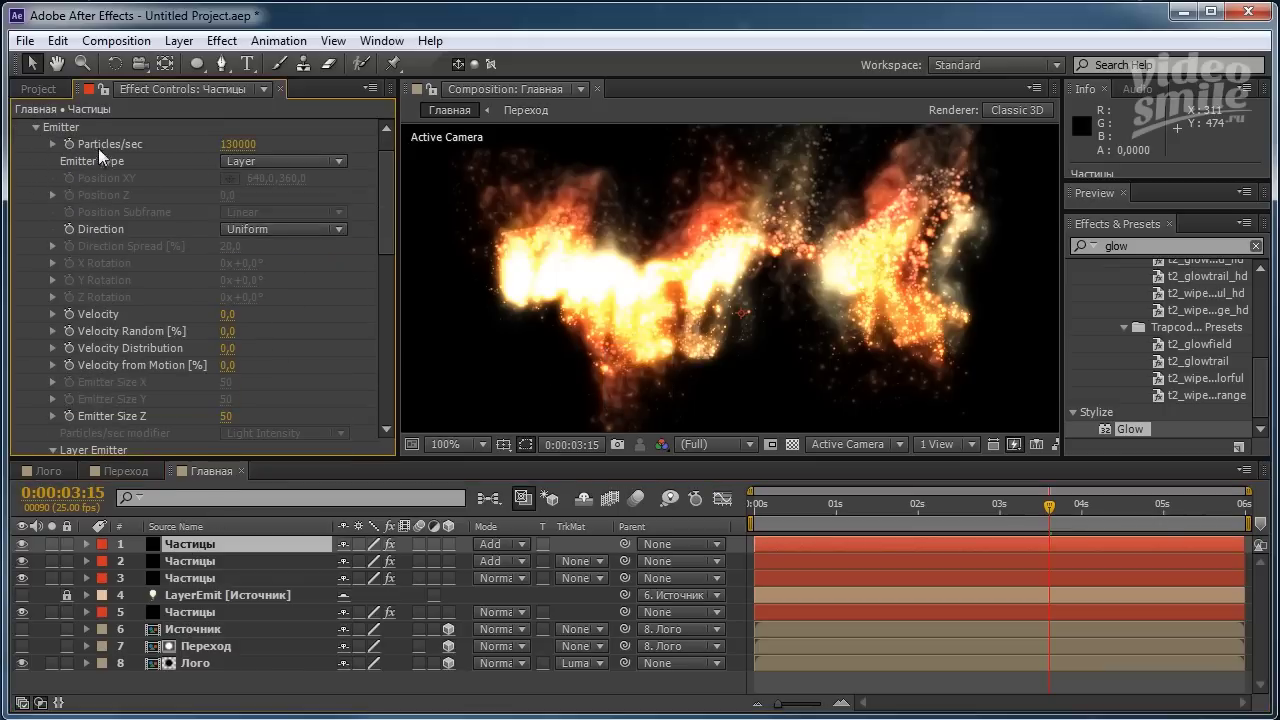
click(248, 143)
text(600)
text(0)
key(Return)
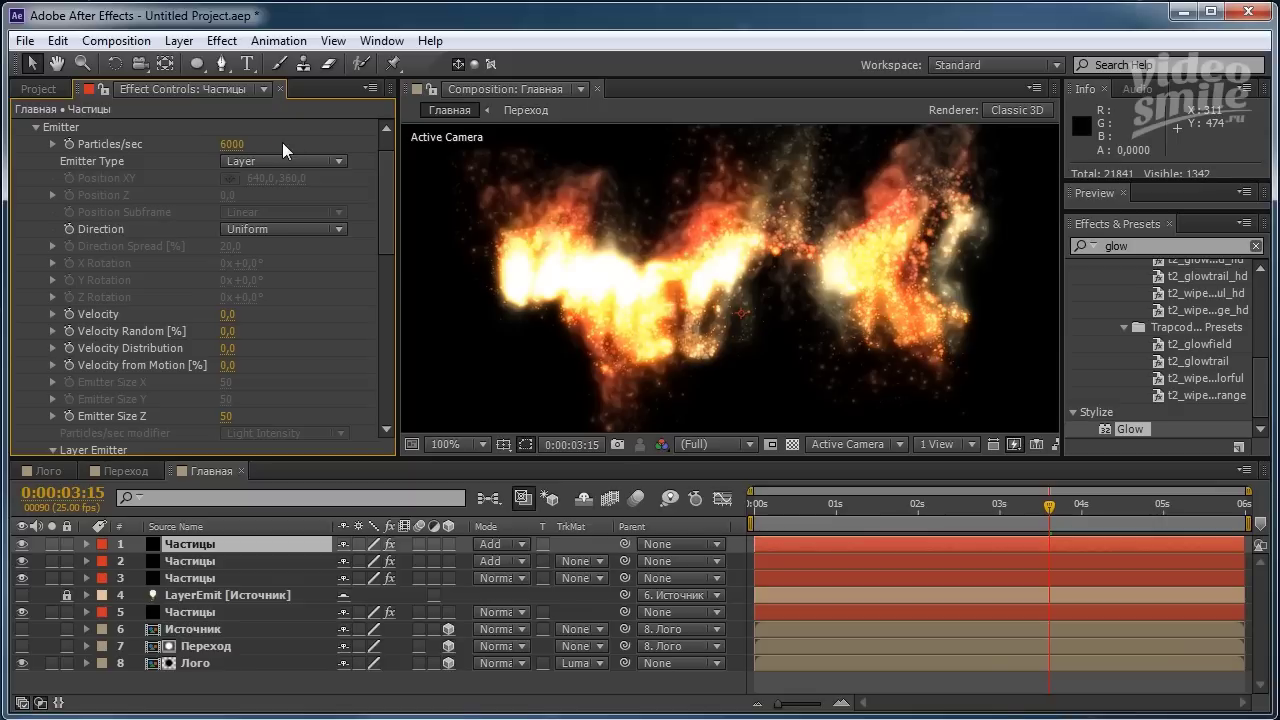
click(37, 127)
Fine-scrub the particle Life [sec] down to 2,5.
click(34, 144)
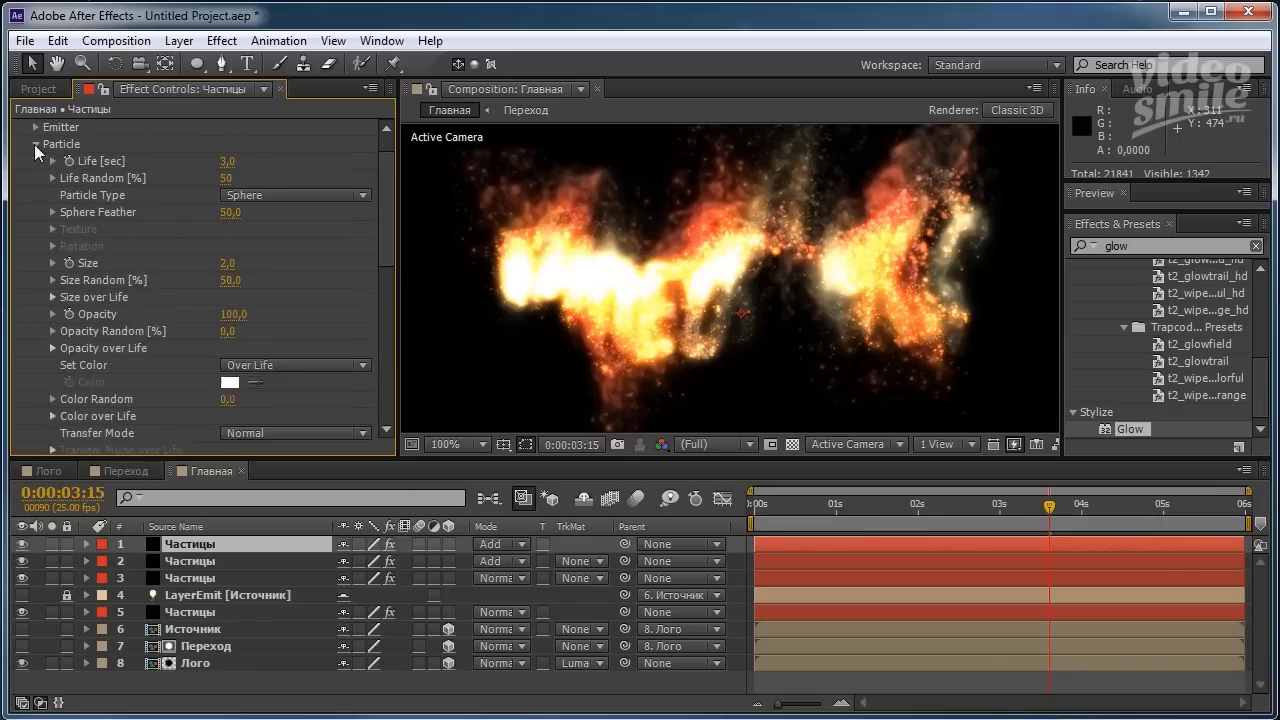
scroll(34, 144, down, 1)
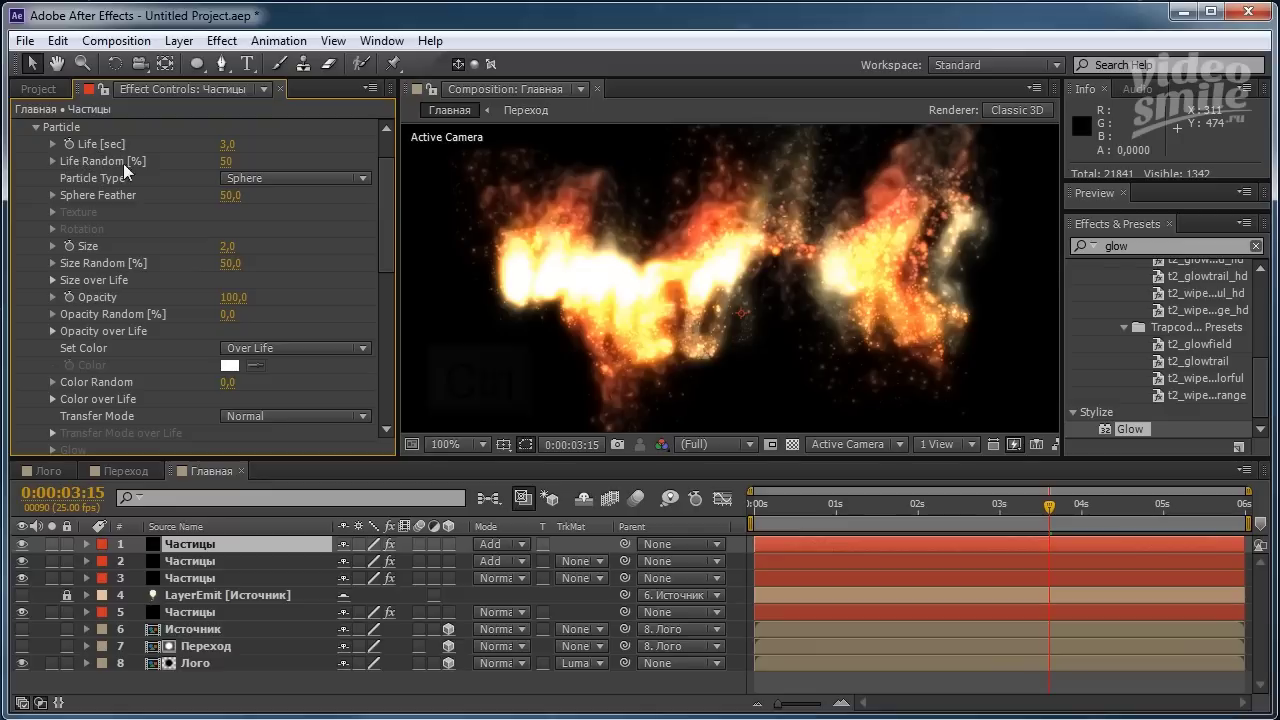
key(ctrl)
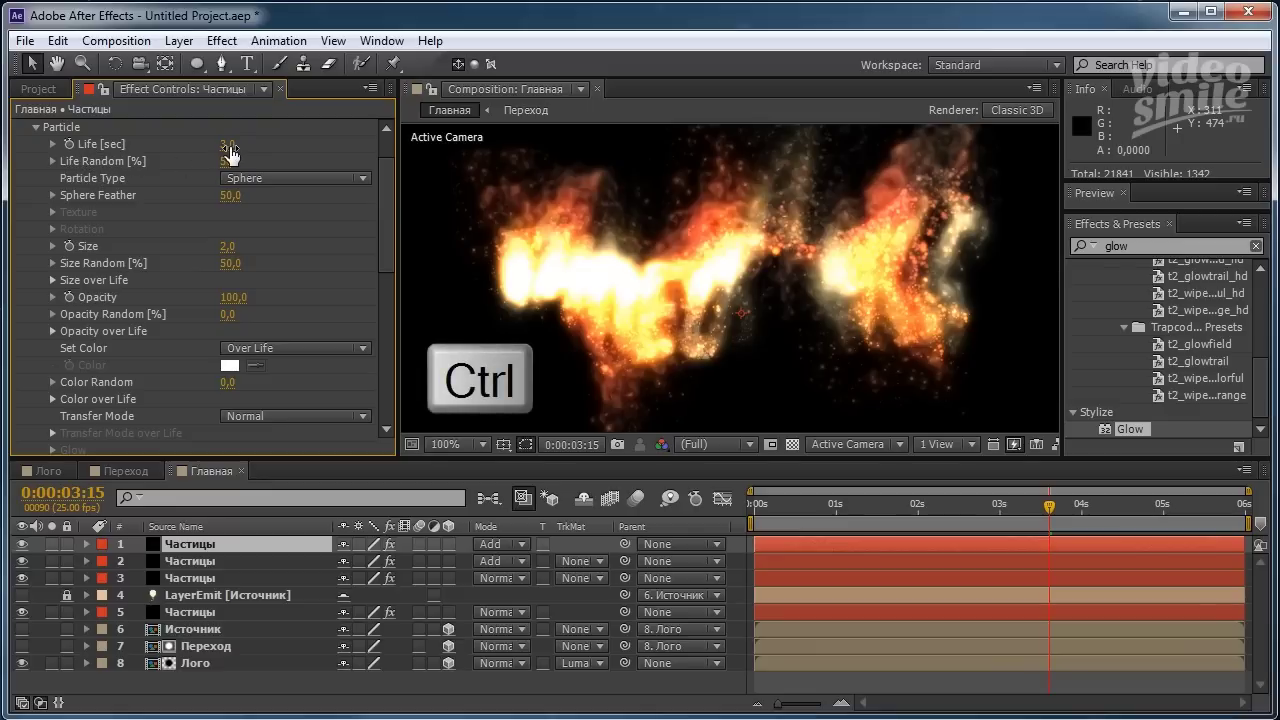
drag(232, 145, 212, 153)
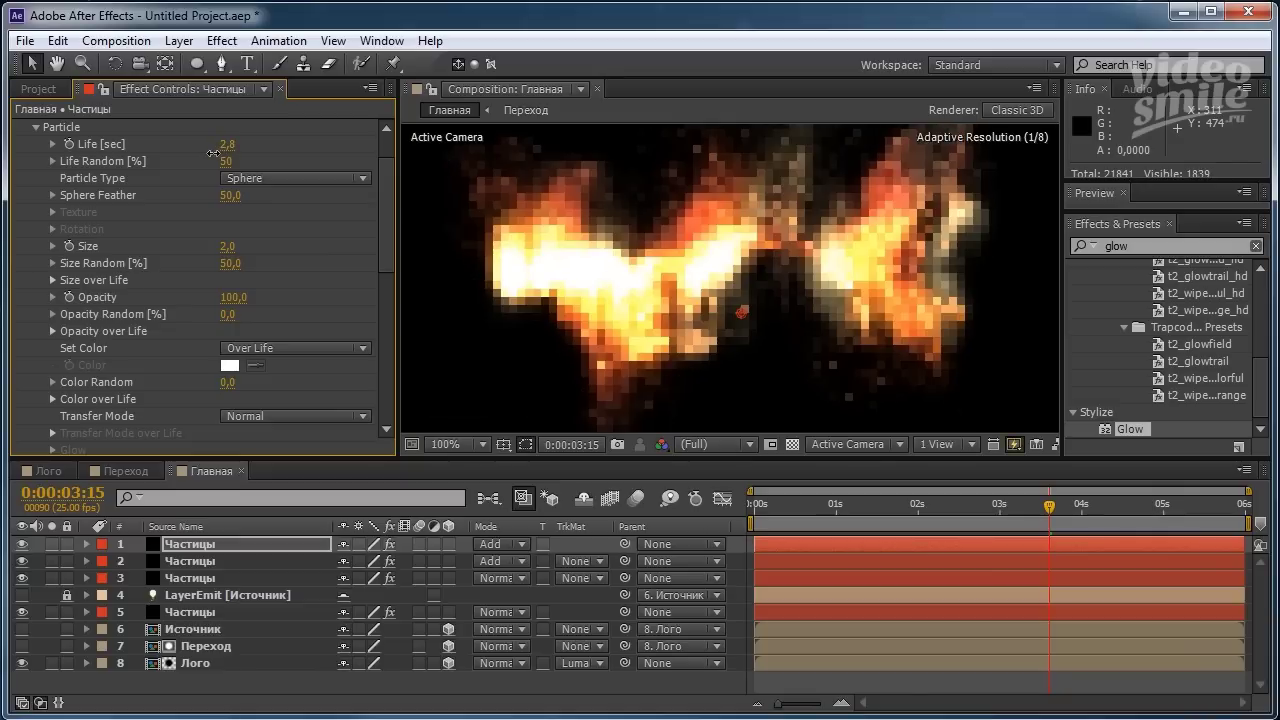
drag(210, 153, 208, 153)
drag(208, 153, 192, 156)
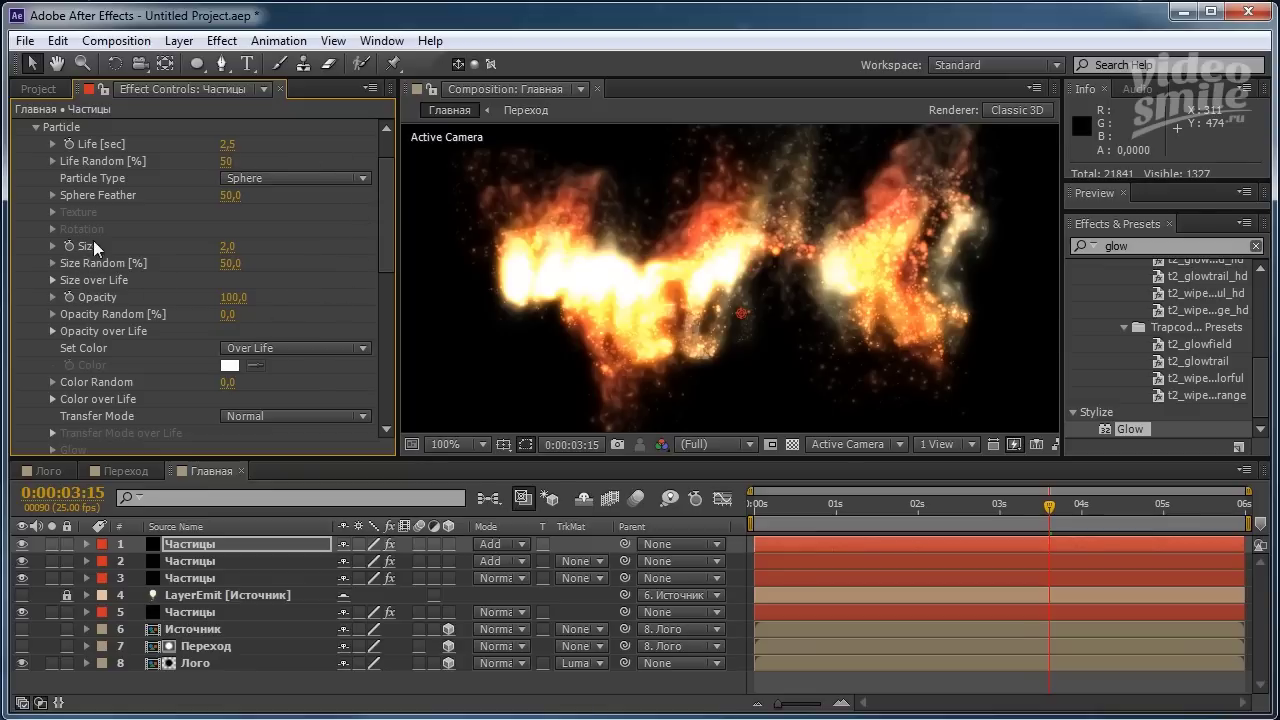
Set particle Size to 3 and Size Random to 90%.
click(228, 246)
text(3)
key(Return)
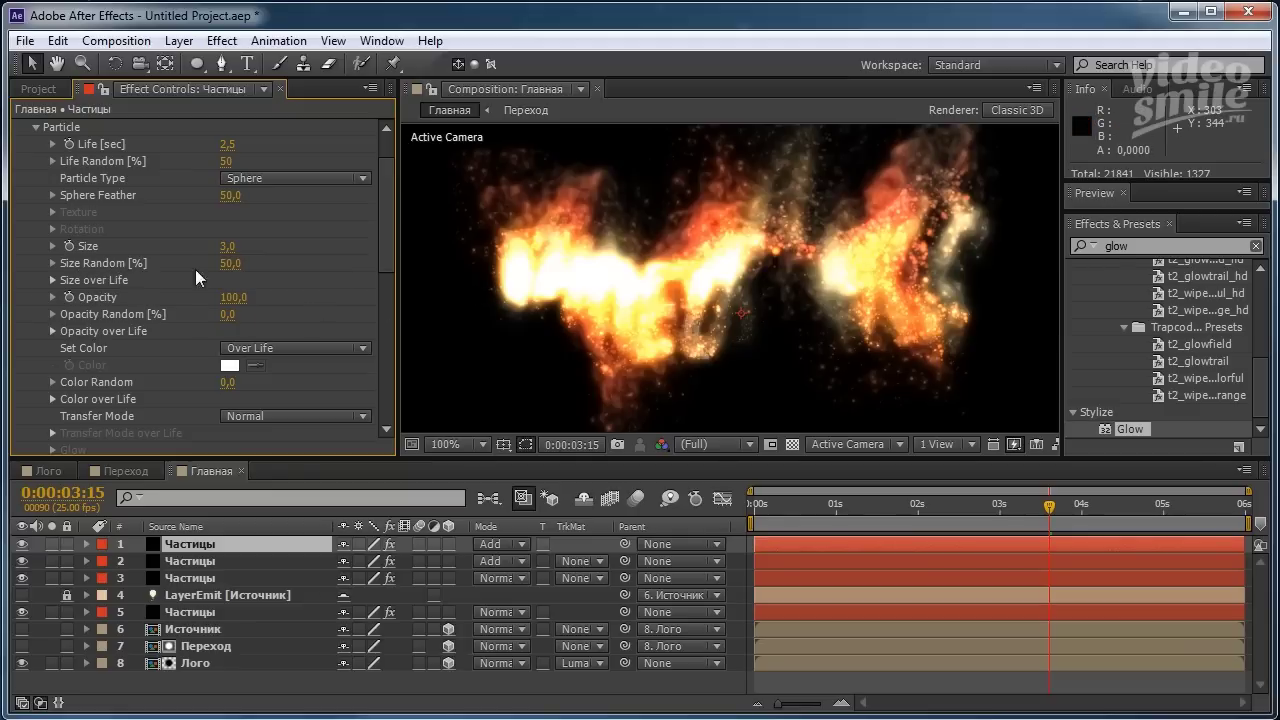
click(230, 263)
text(9)
text(0)
key(Return)
Check the Color over Life and Size over Life settings, then collapse the Particle group.
click(52, 399)
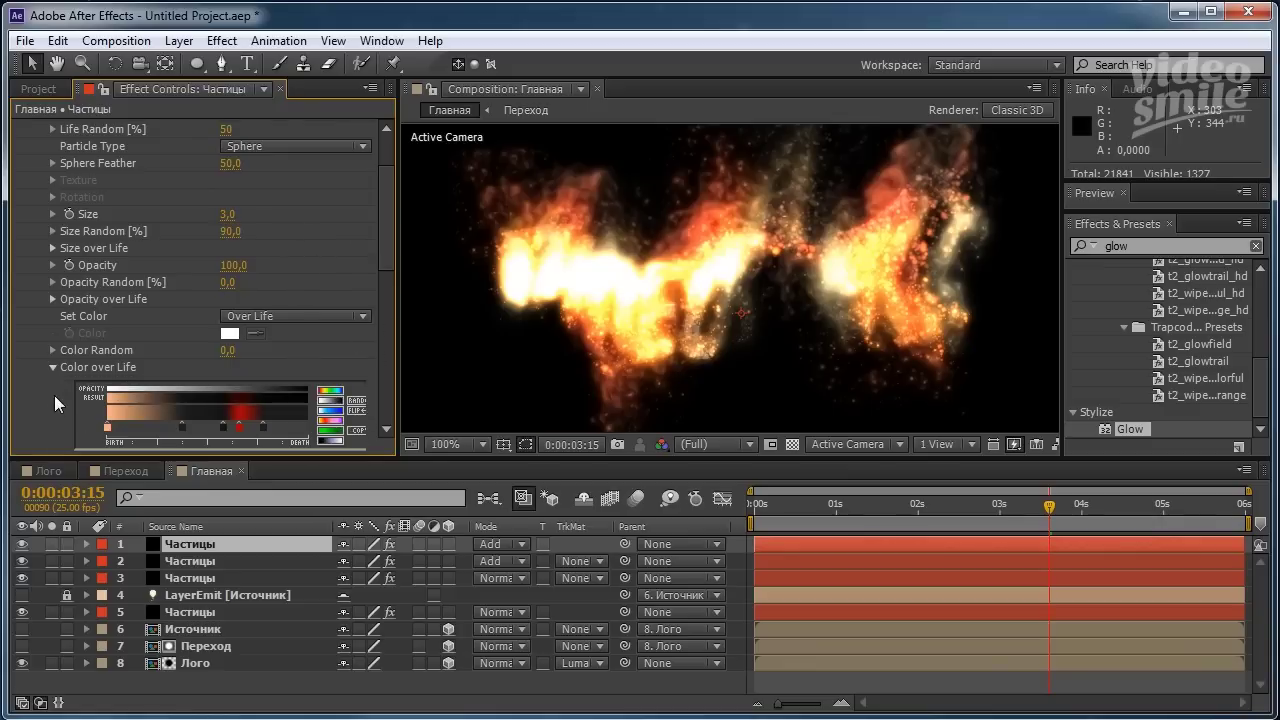
click(53, 366)
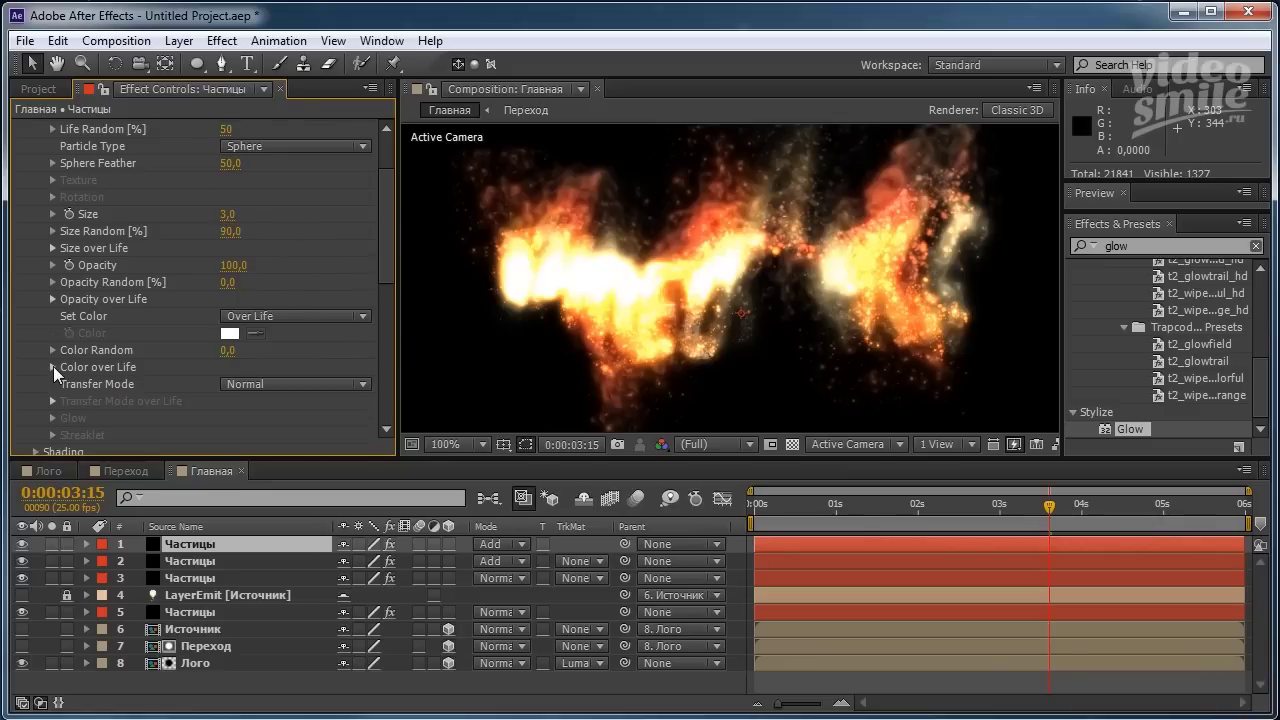
click(54, 248)
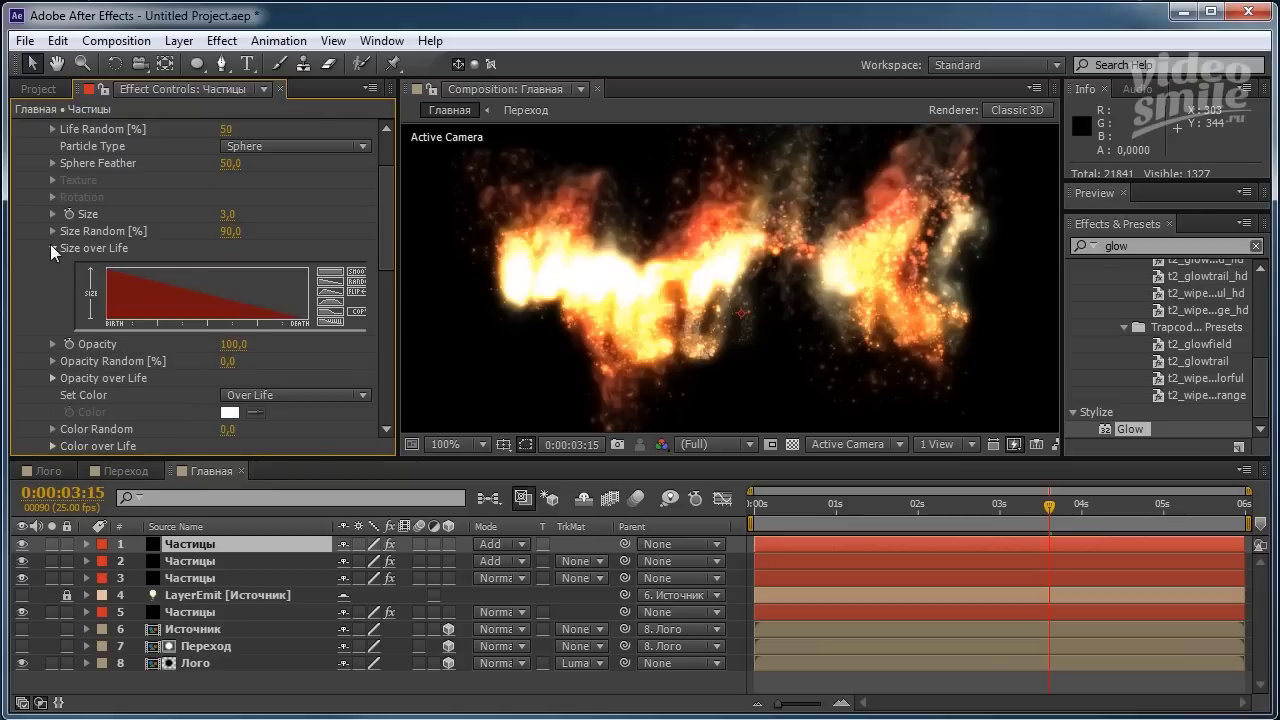
click(54, 248)
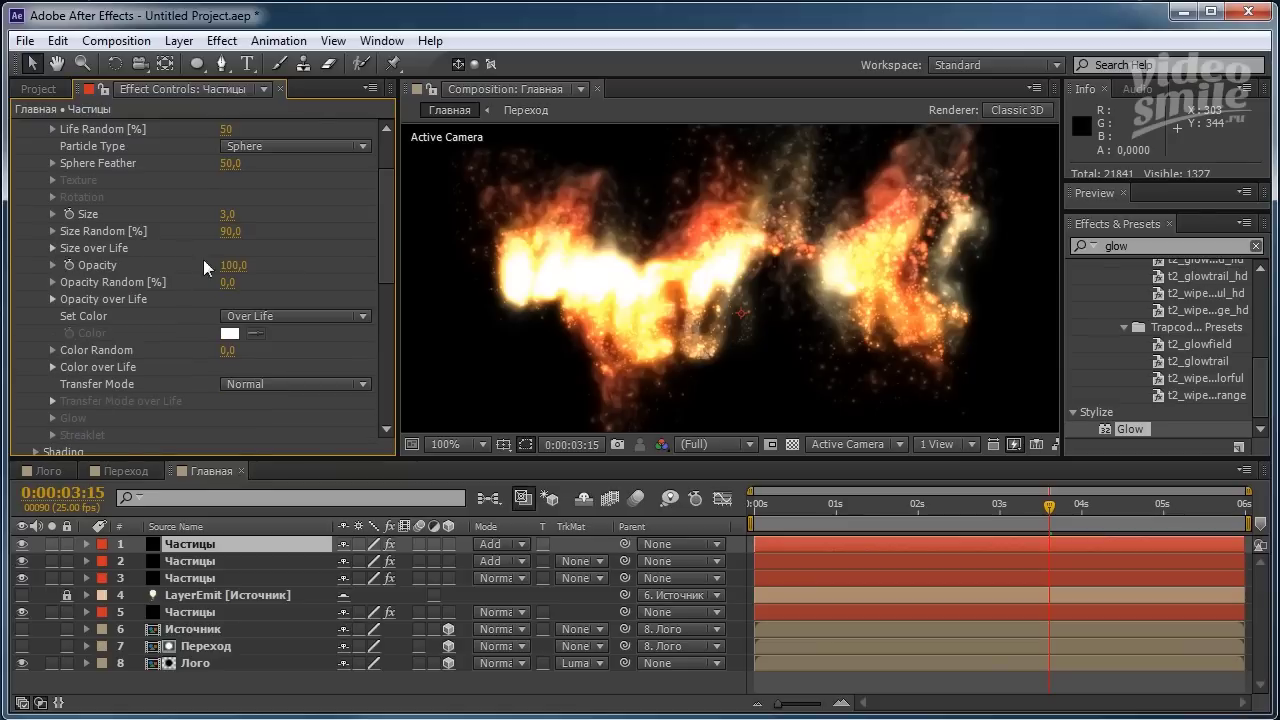
scroll(118, 247, up, 3)
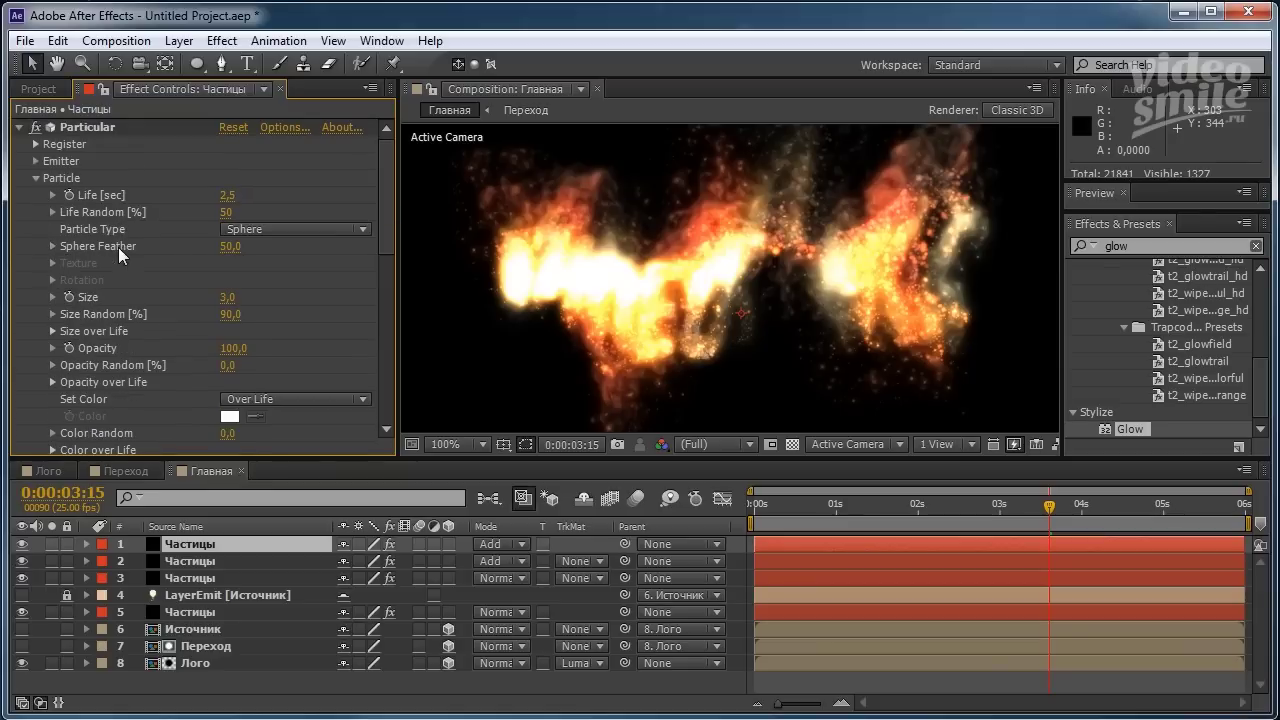
click(38, 179)
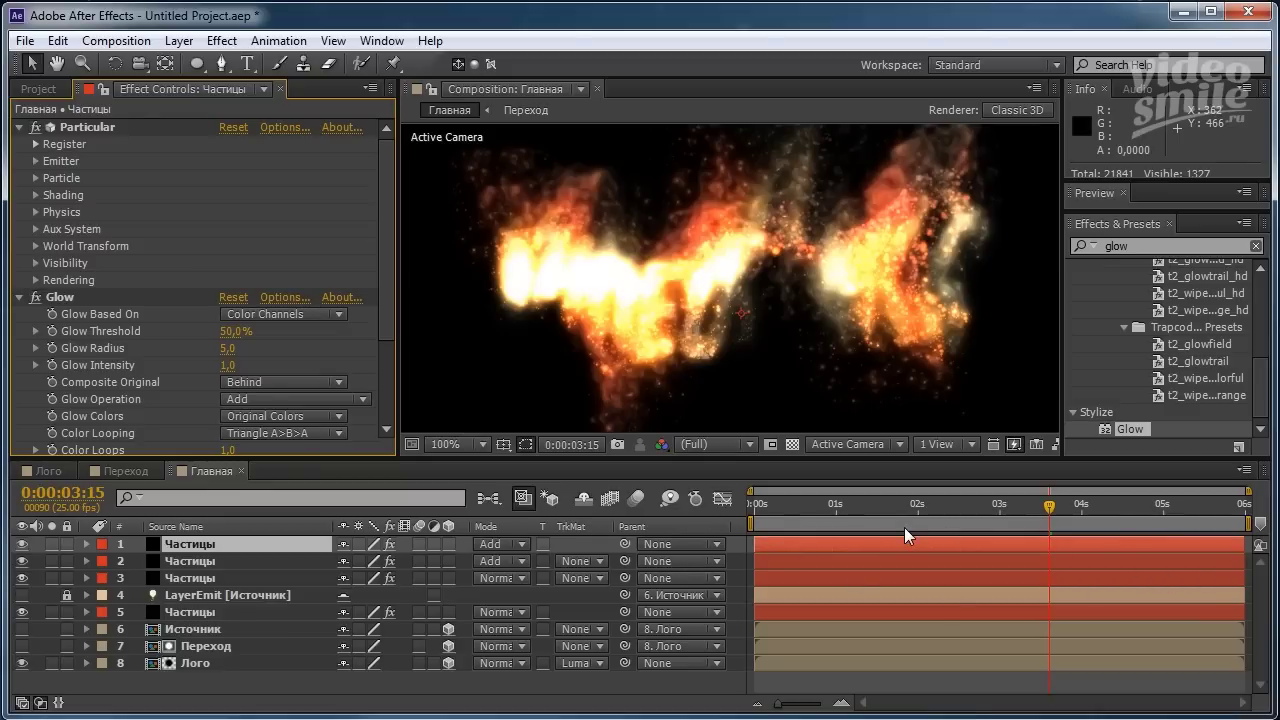
Set particle colour to At Birth and pick orange FF7E30 as the particle colour.
click(35, 178)
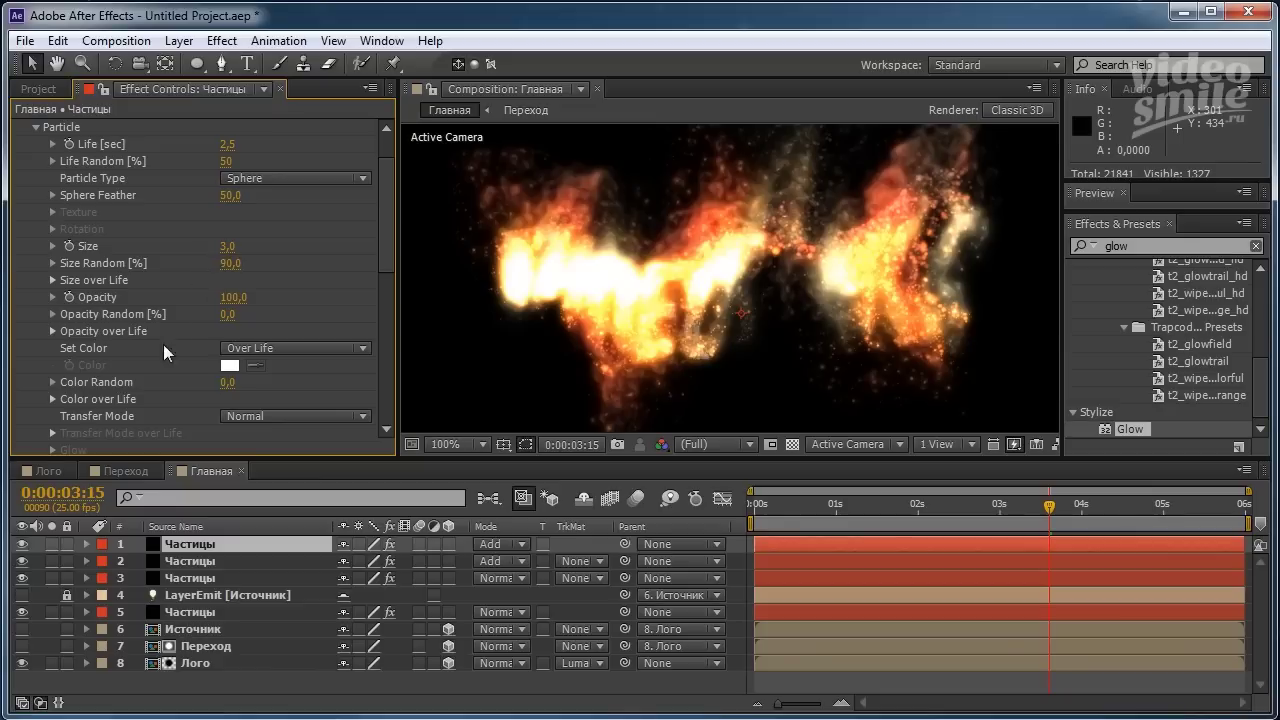
click(275, 349)
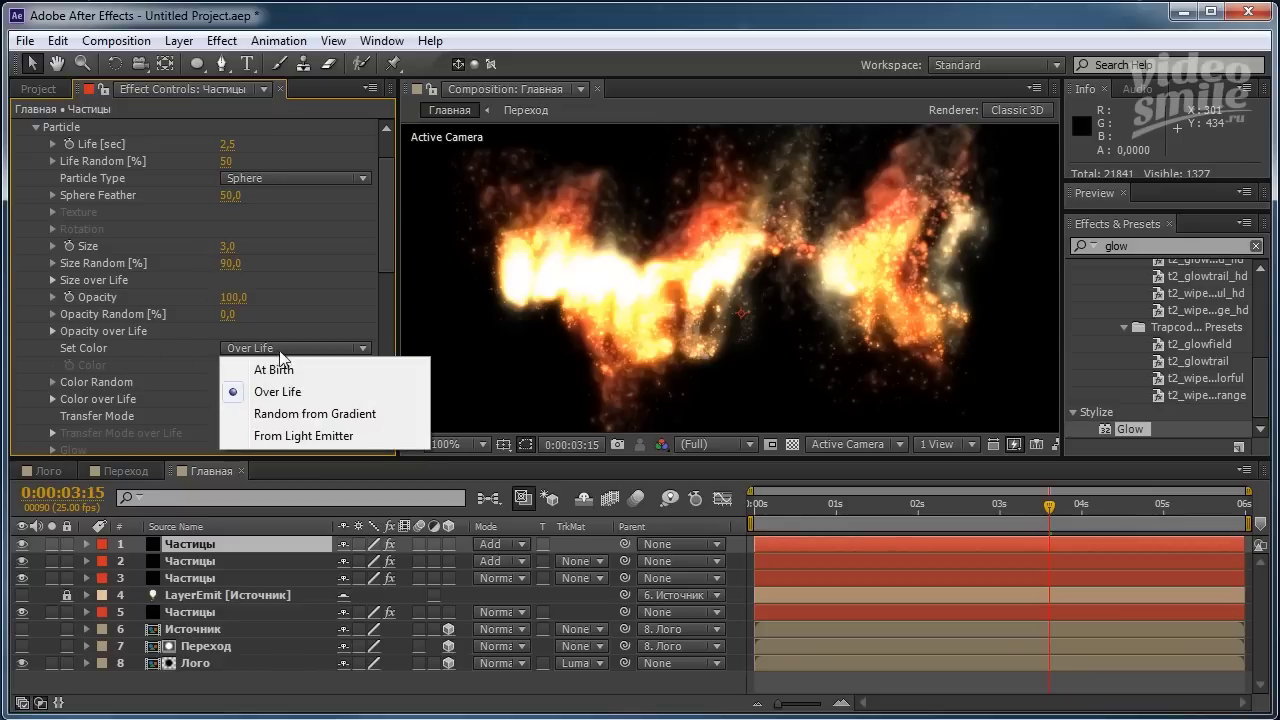
click(282, 373)
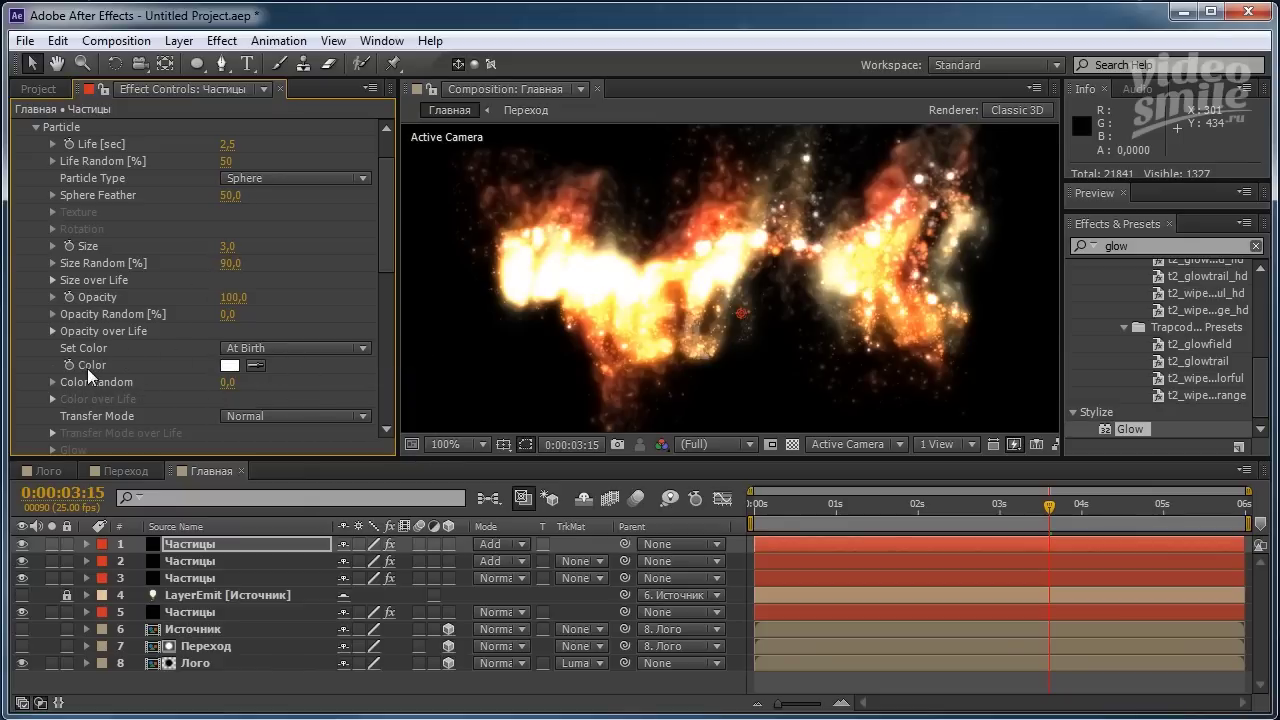
click(229, 366)
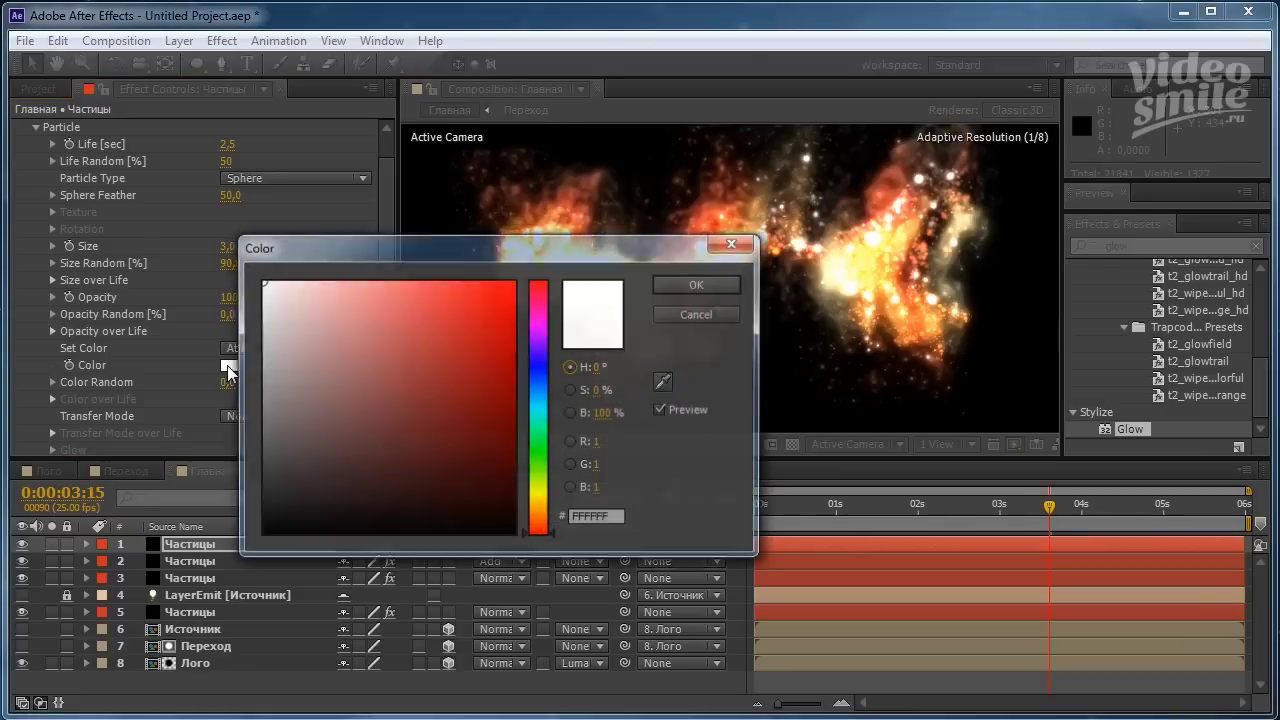
drag(543, 526, 538, 521)
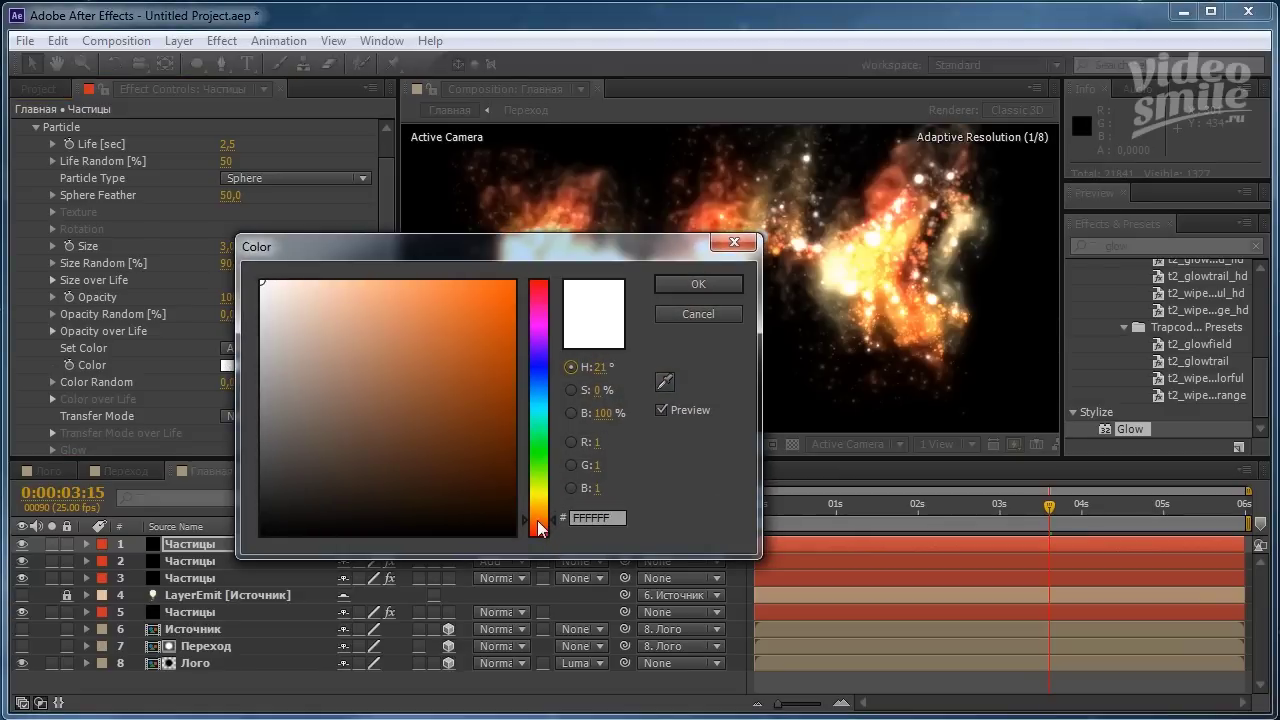
click(439, 276)
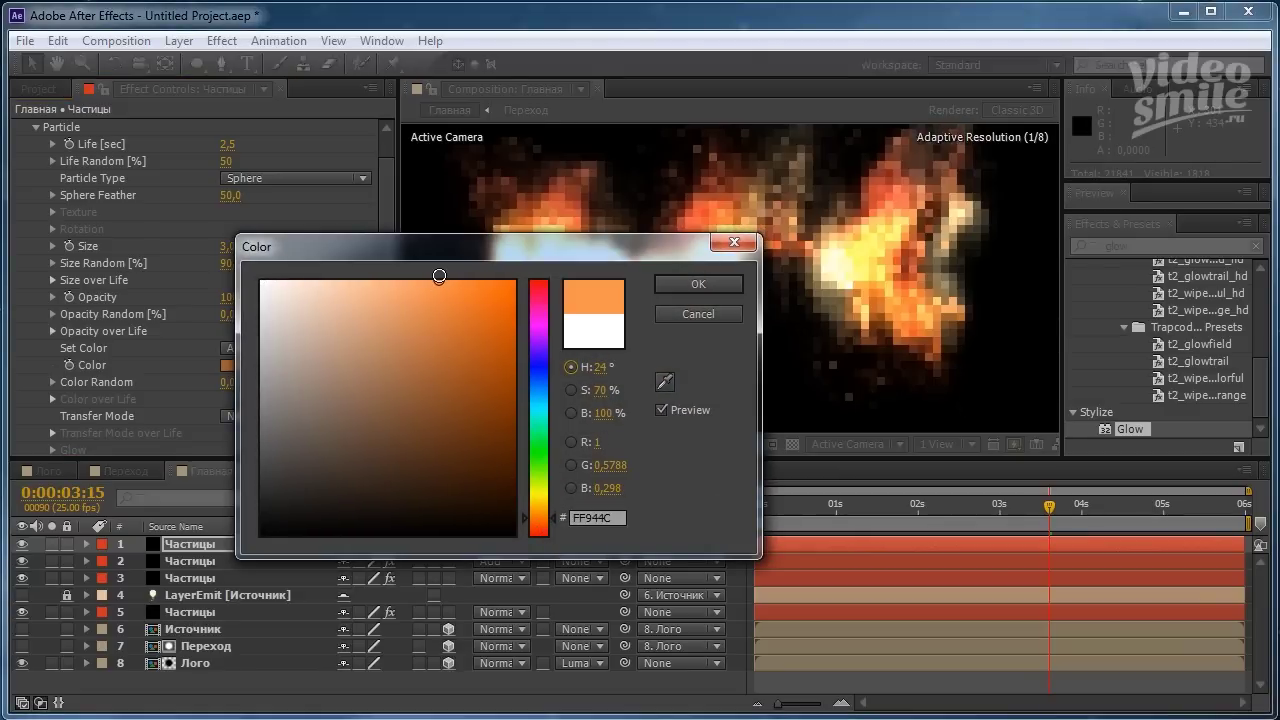
drag(439, 276, 467, 279)
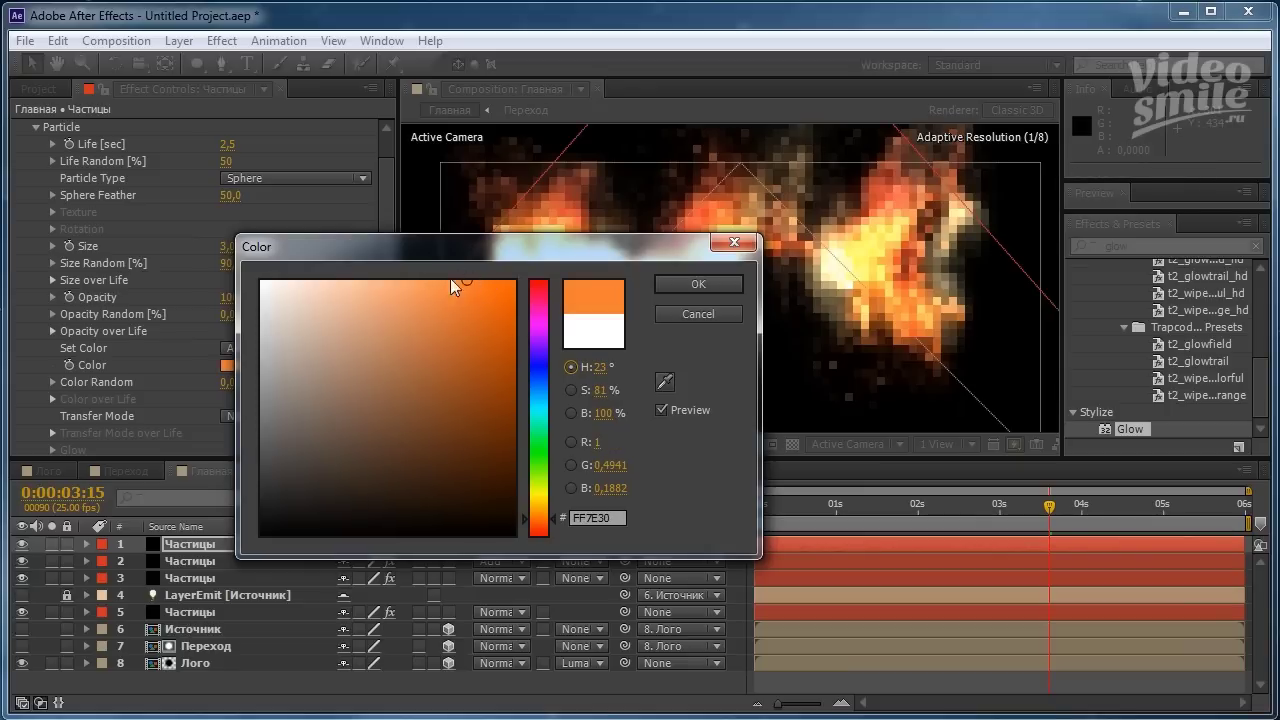
click(700, 284)
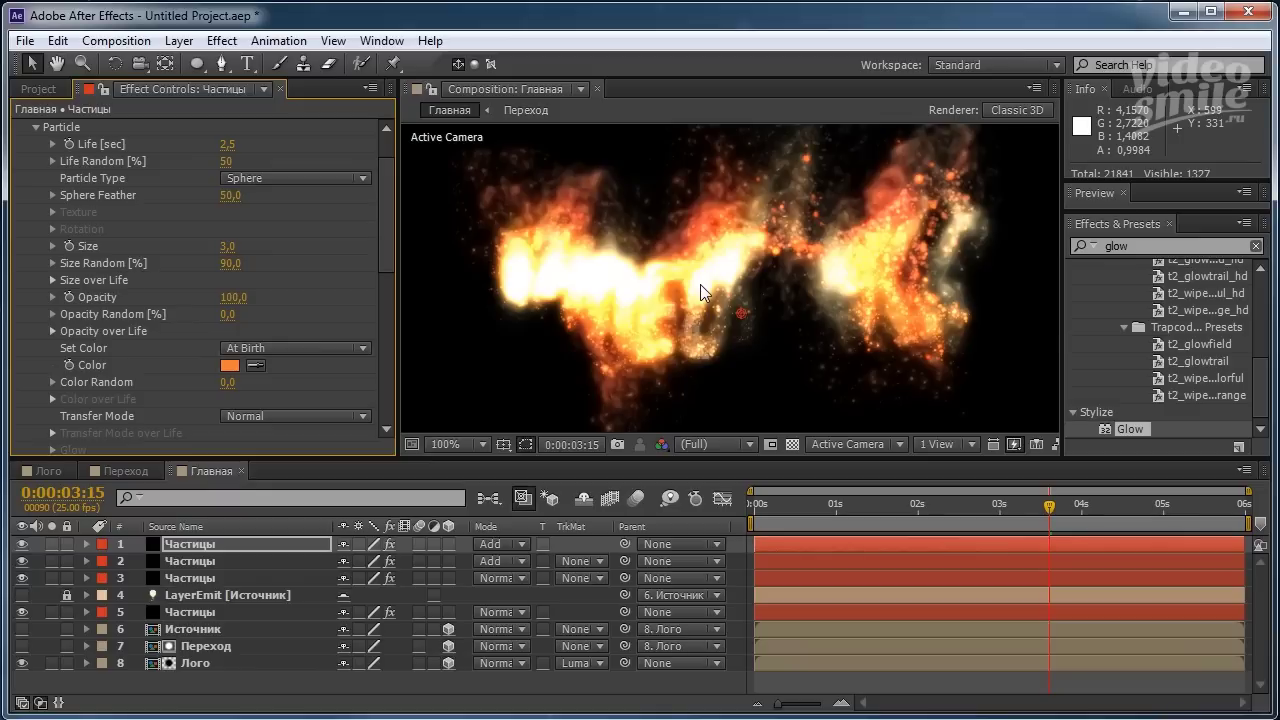
Enter -100 for Wind X under Physics > Air.
click(34, 130)
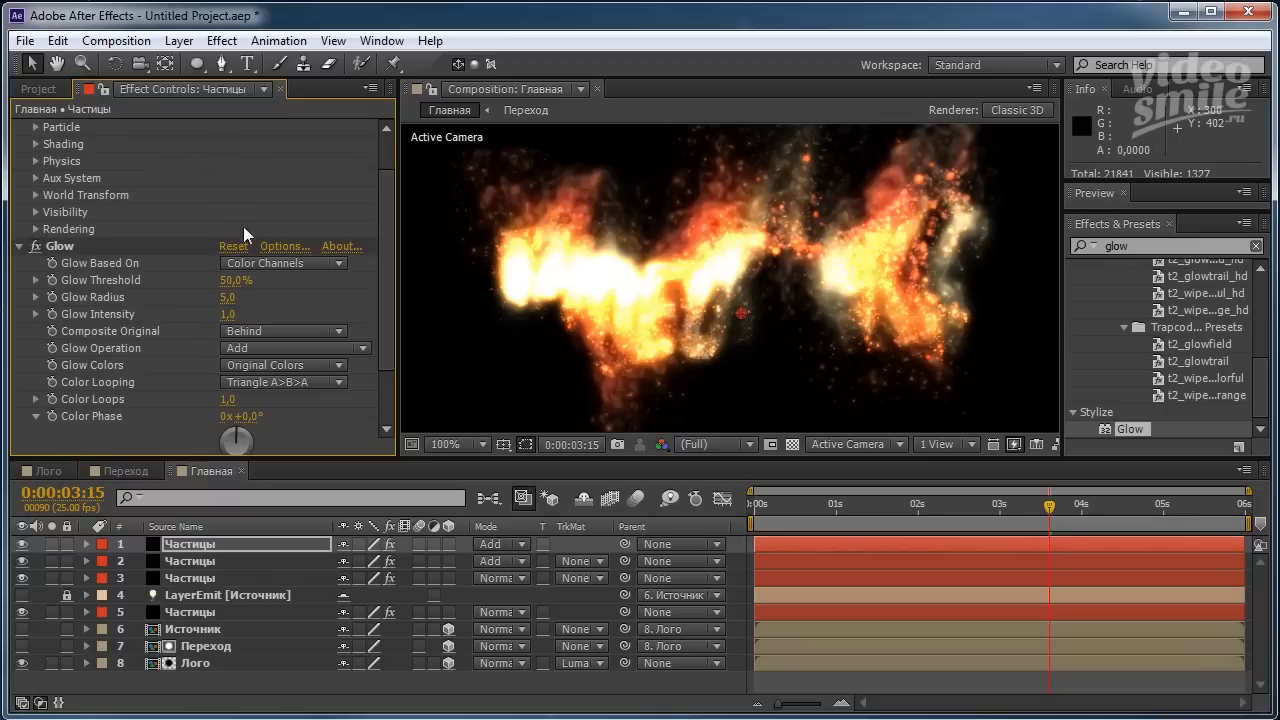
click(35, 161)
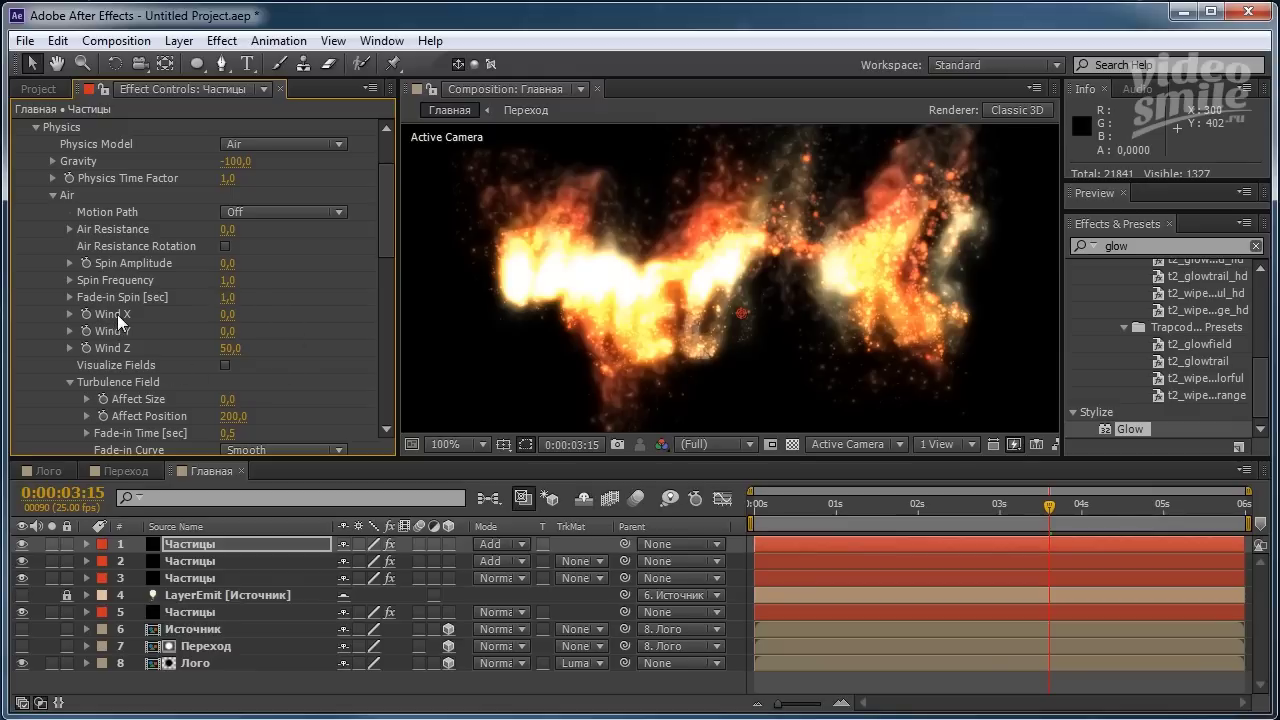
click(225, 316)
text(-100)
key(Return)
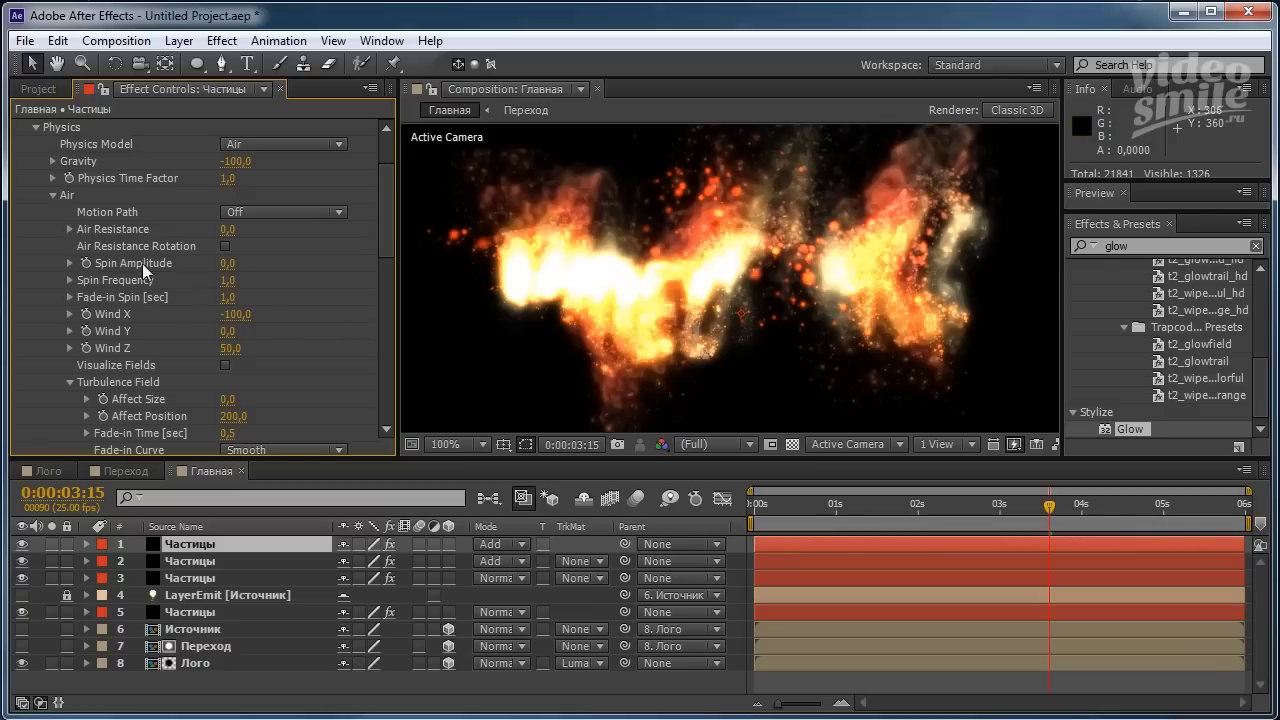
click(37, 125)
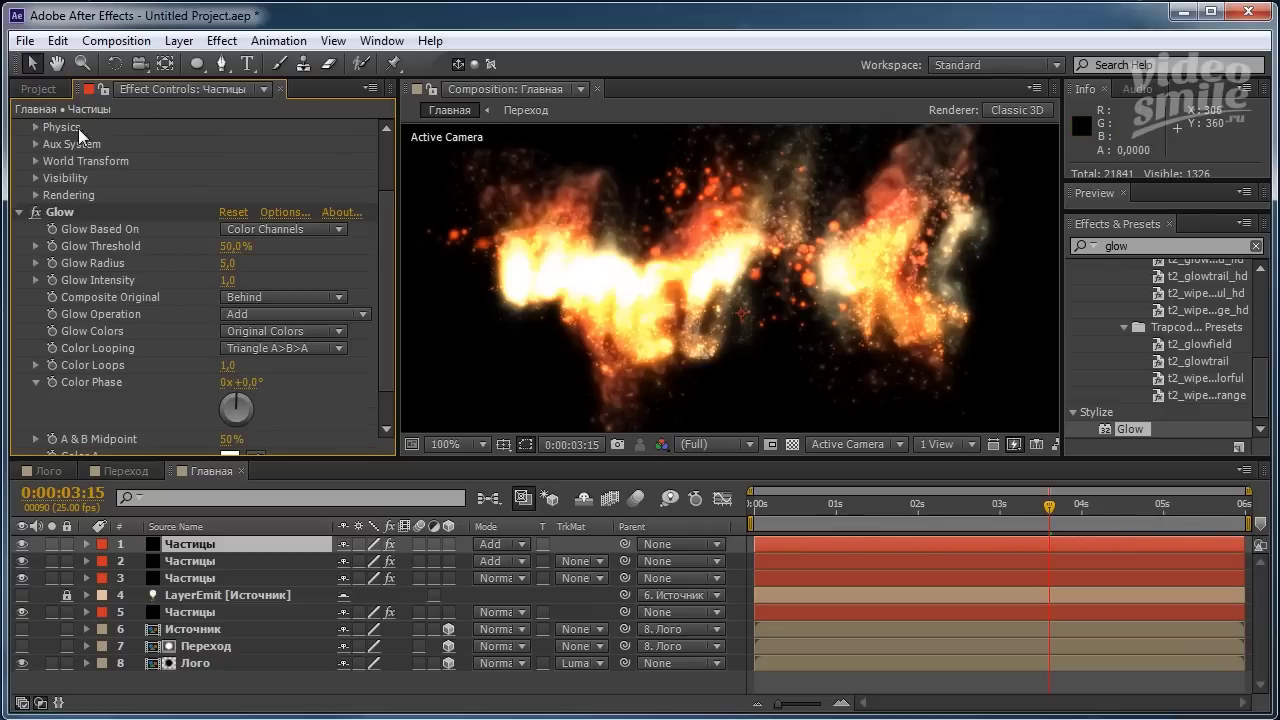
Turn Rendering motion blur On and raise Shutter Angle from 360 to 800.
click(37, 195)
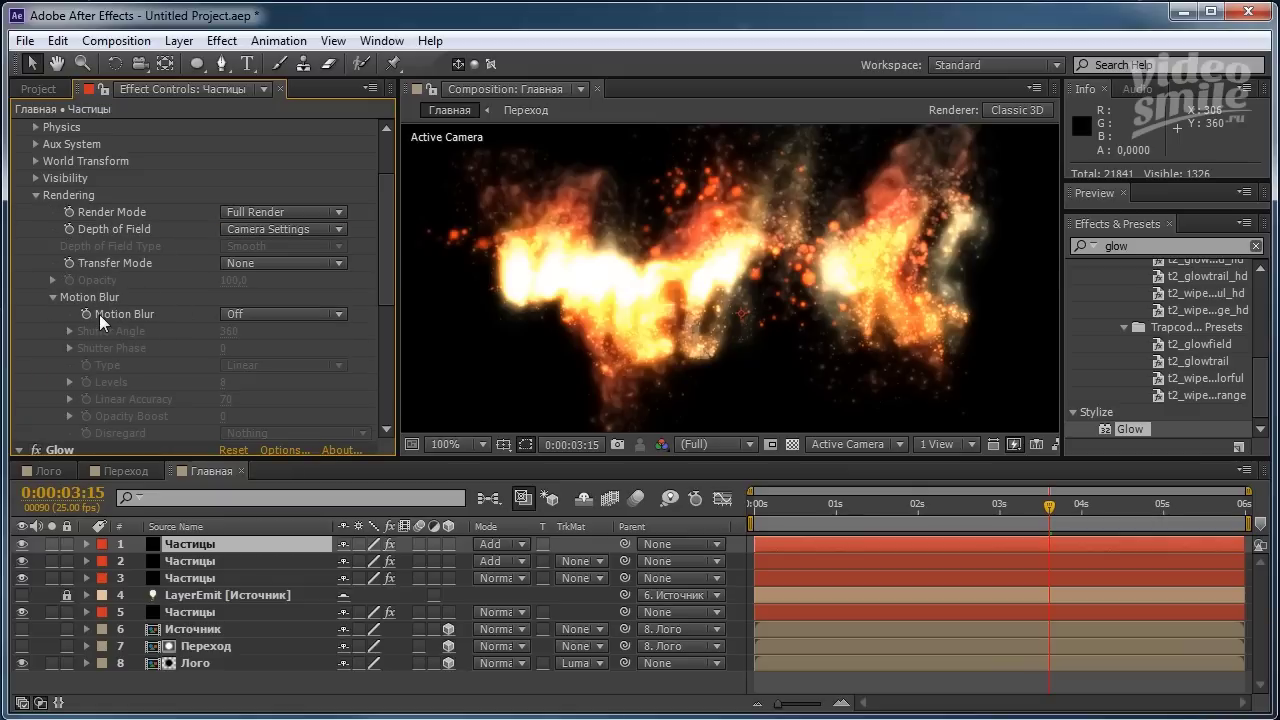
click(258, 317)
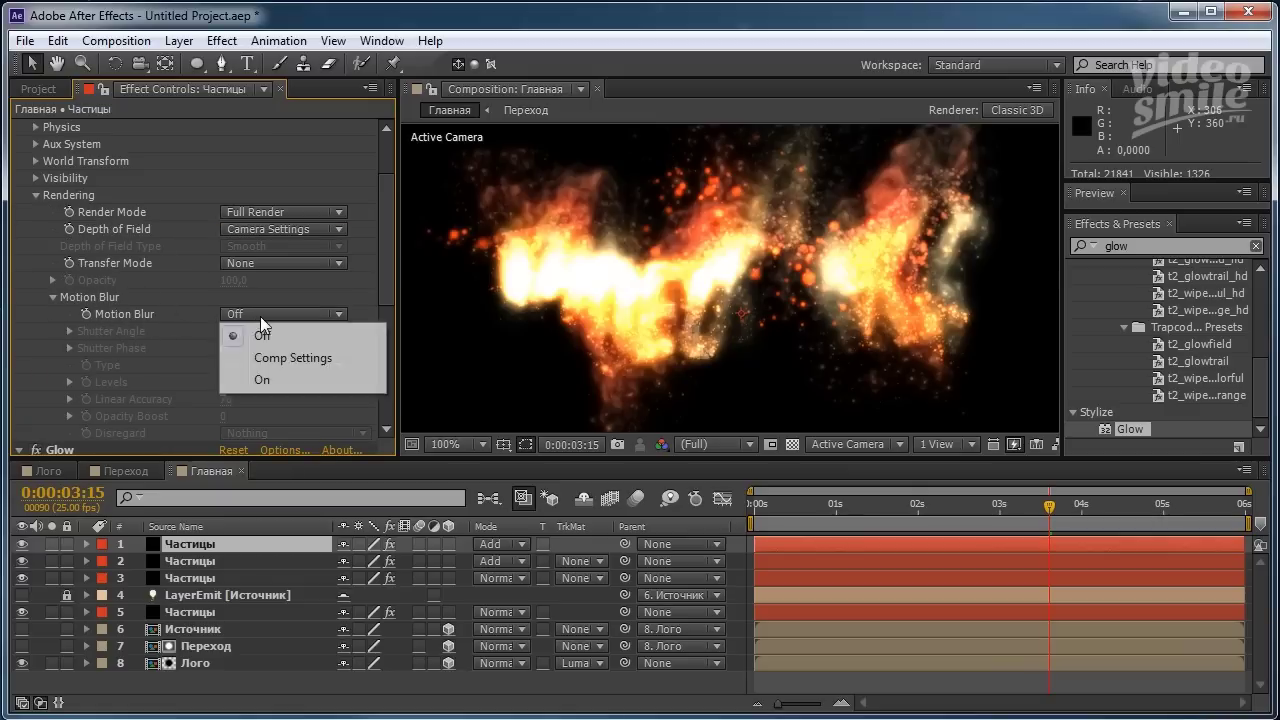
click(279, 375)
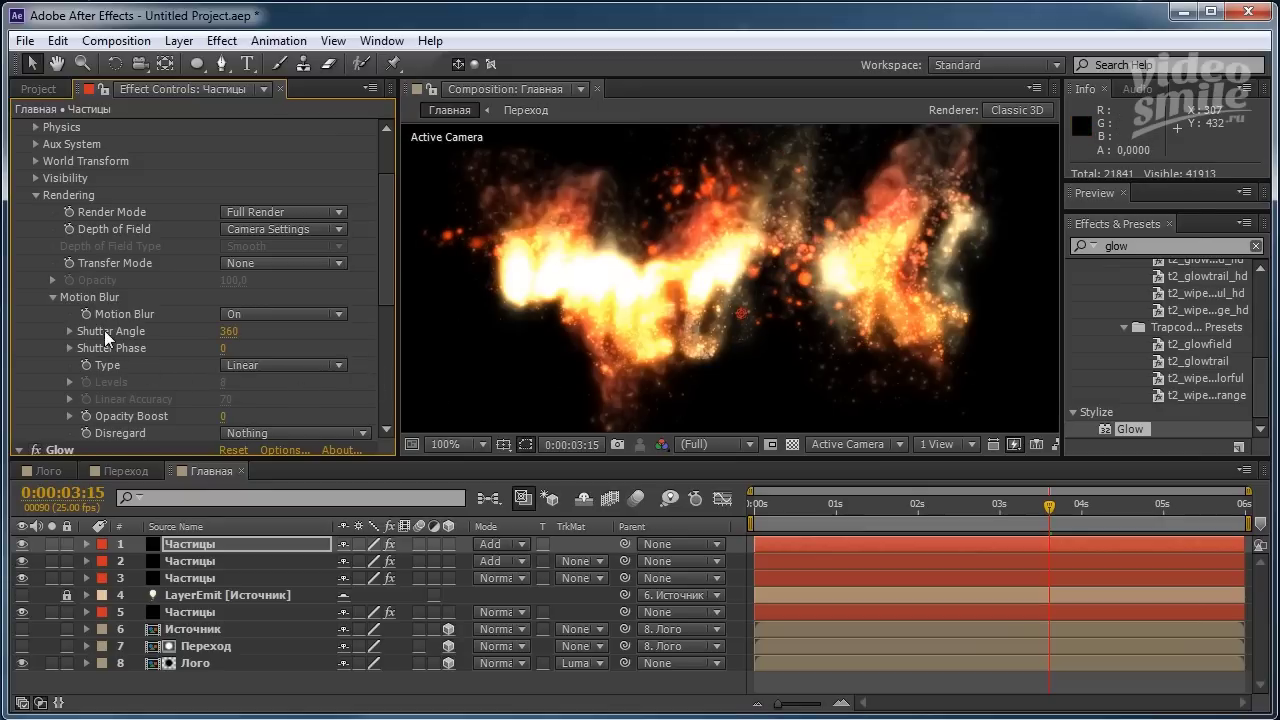
click(231, 332)
text(800)
key(Return)
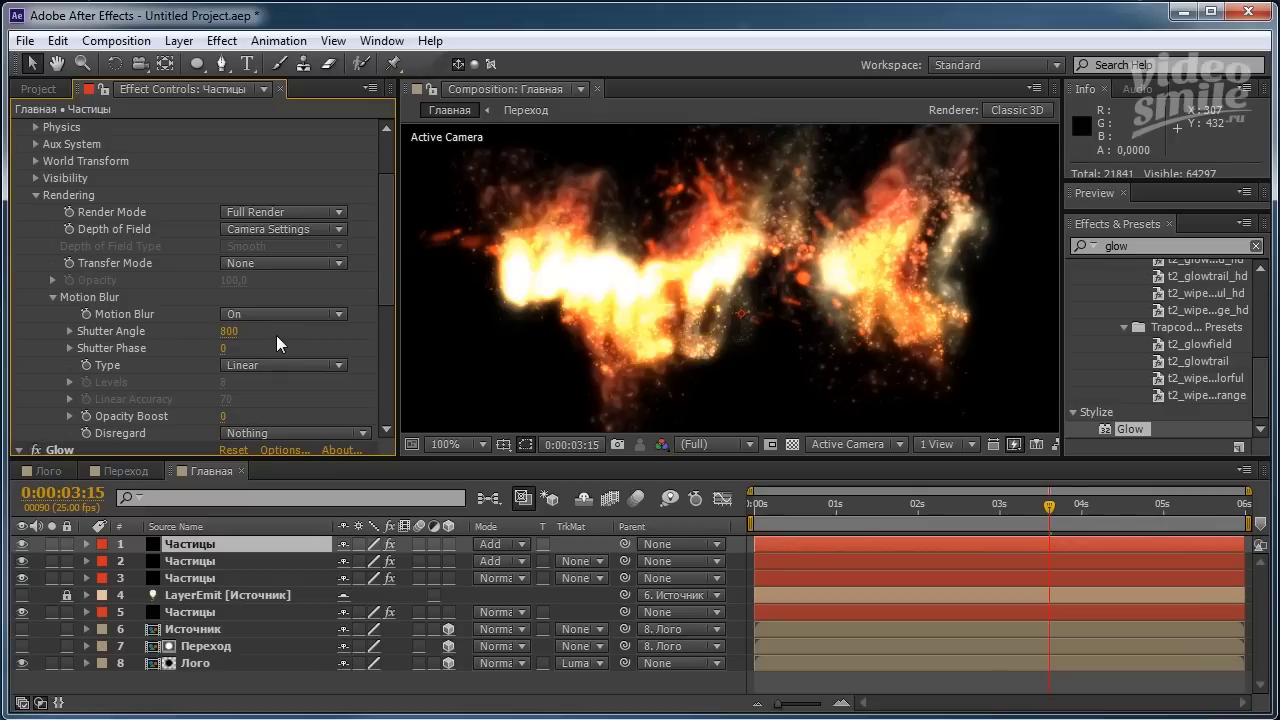
drag(383, 229, 358, 353)
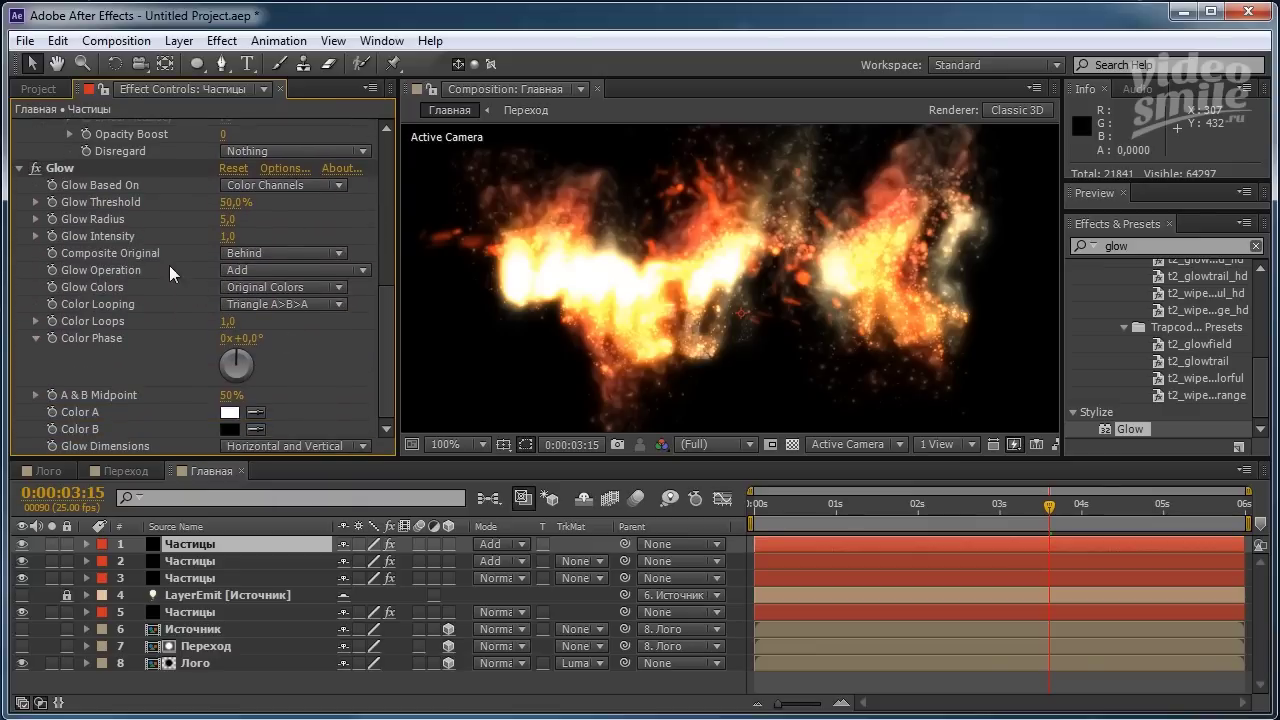
Set the particles' Glow Threshold to 20%, Glow Radius to 2 and Glow Intensity to 2.
click(68, 169)
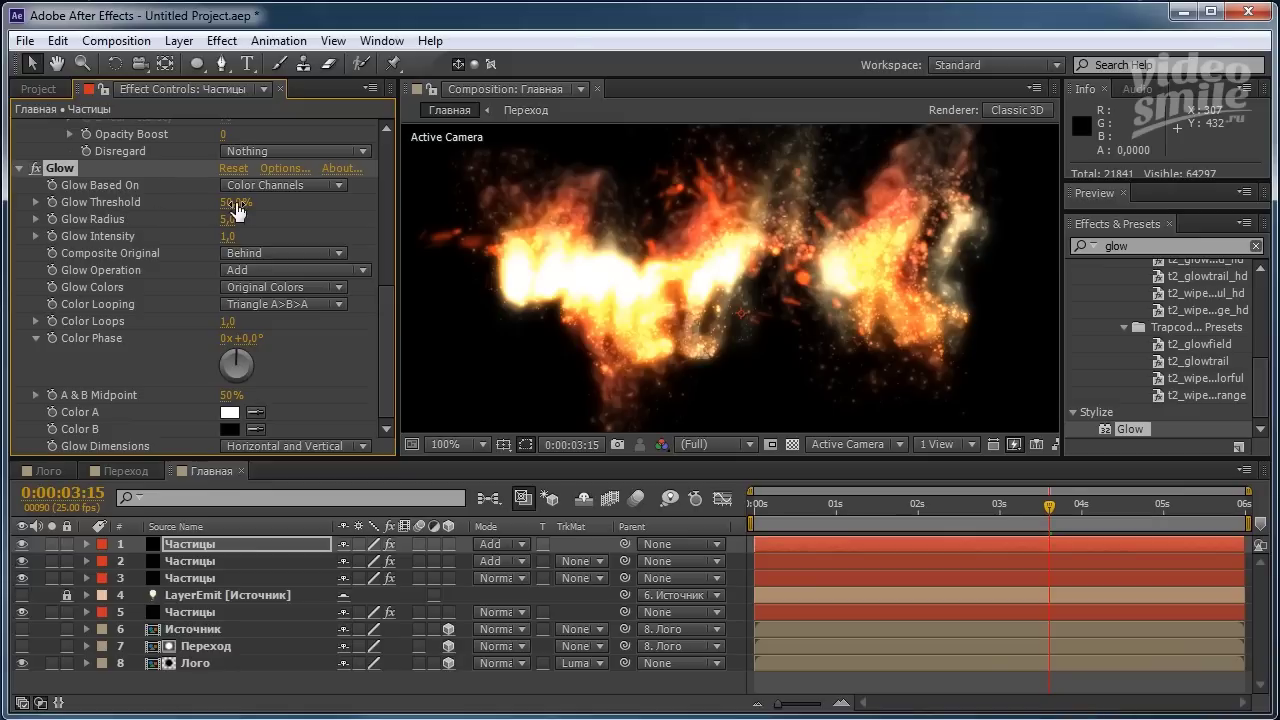
click(237, 204)
text(20)
click(309, 216)
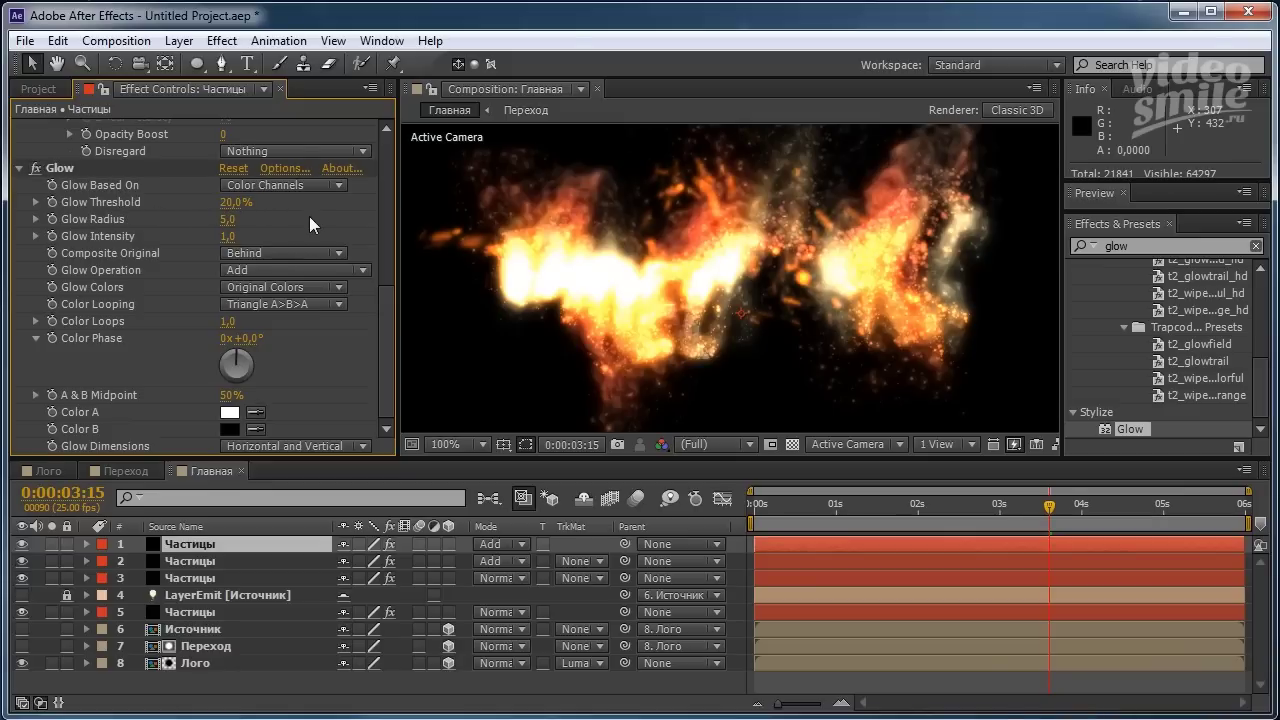
click(230, 220)
text(2)
click(281, 226)
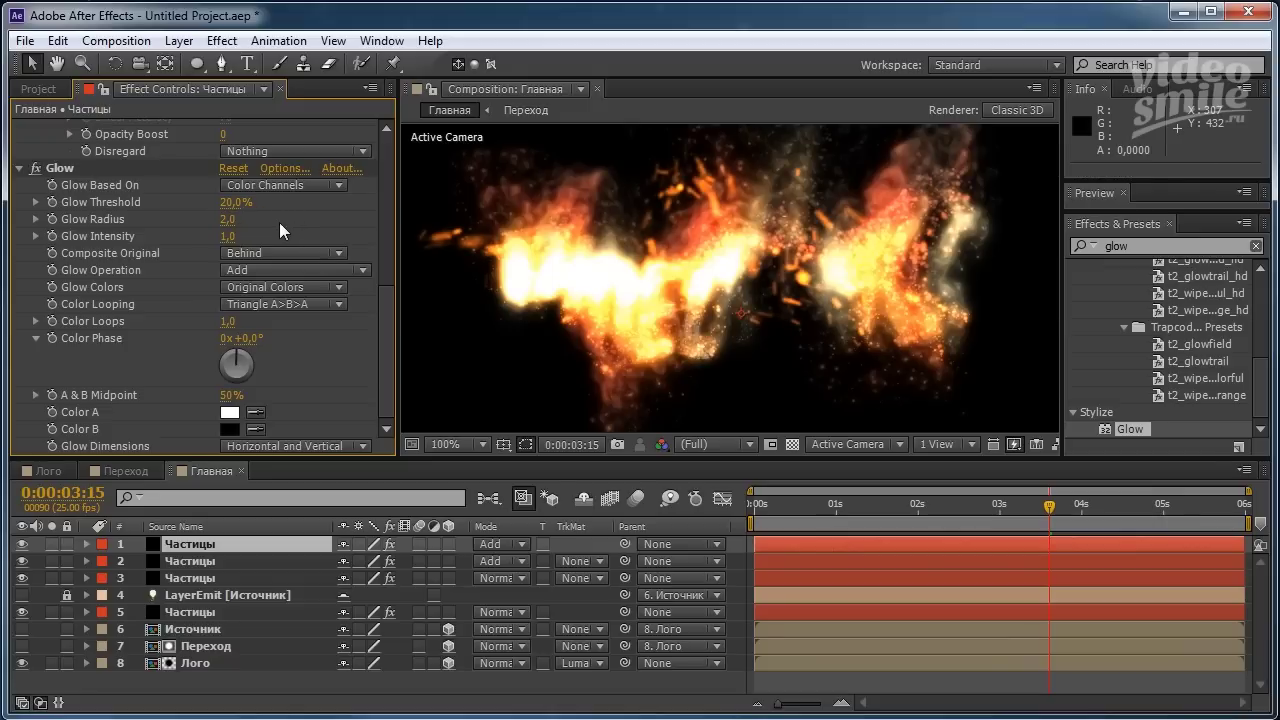
click(228, 236)
text(2)
click(277, 229)
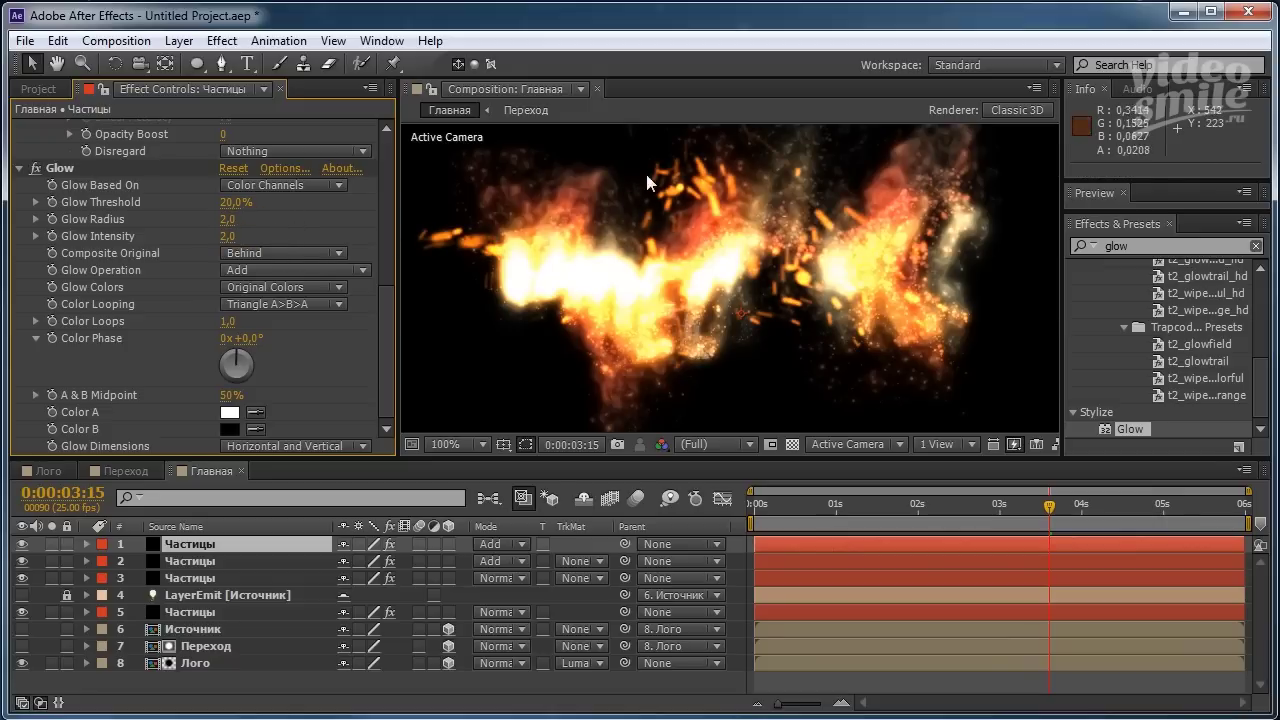
scroll(683, 221, down, 1)
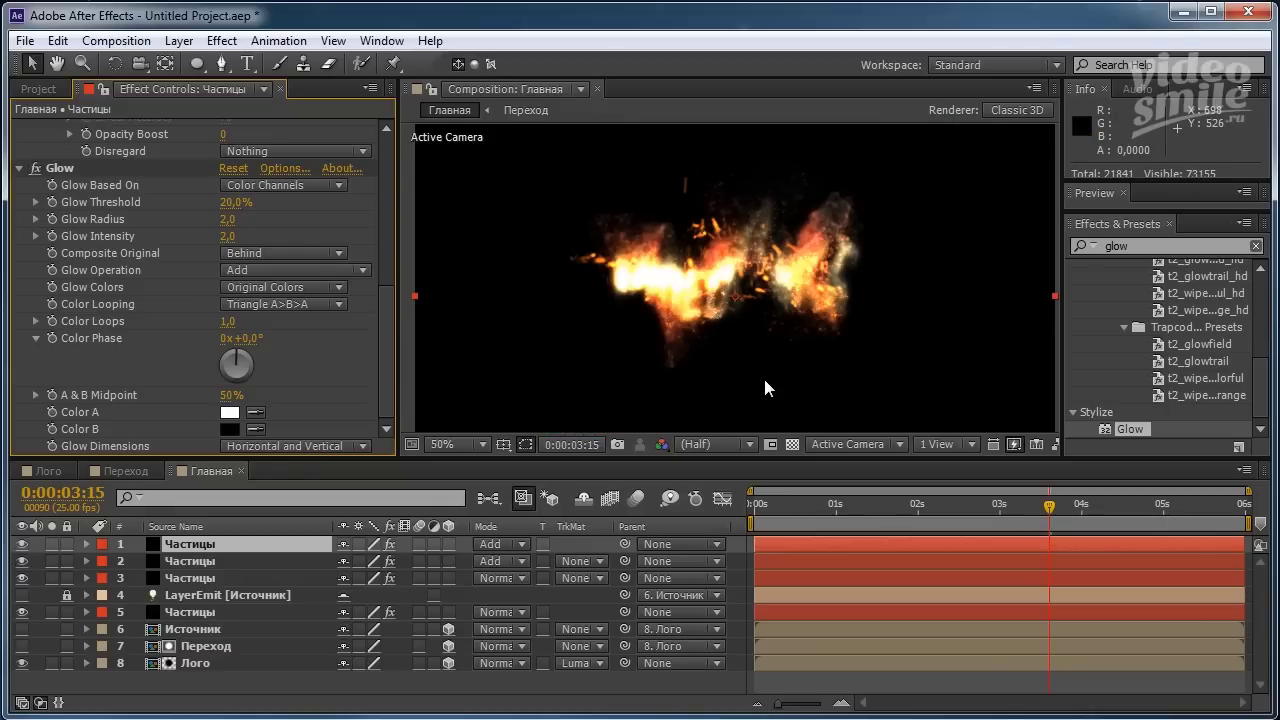
scroll(768, 297, up, 1)
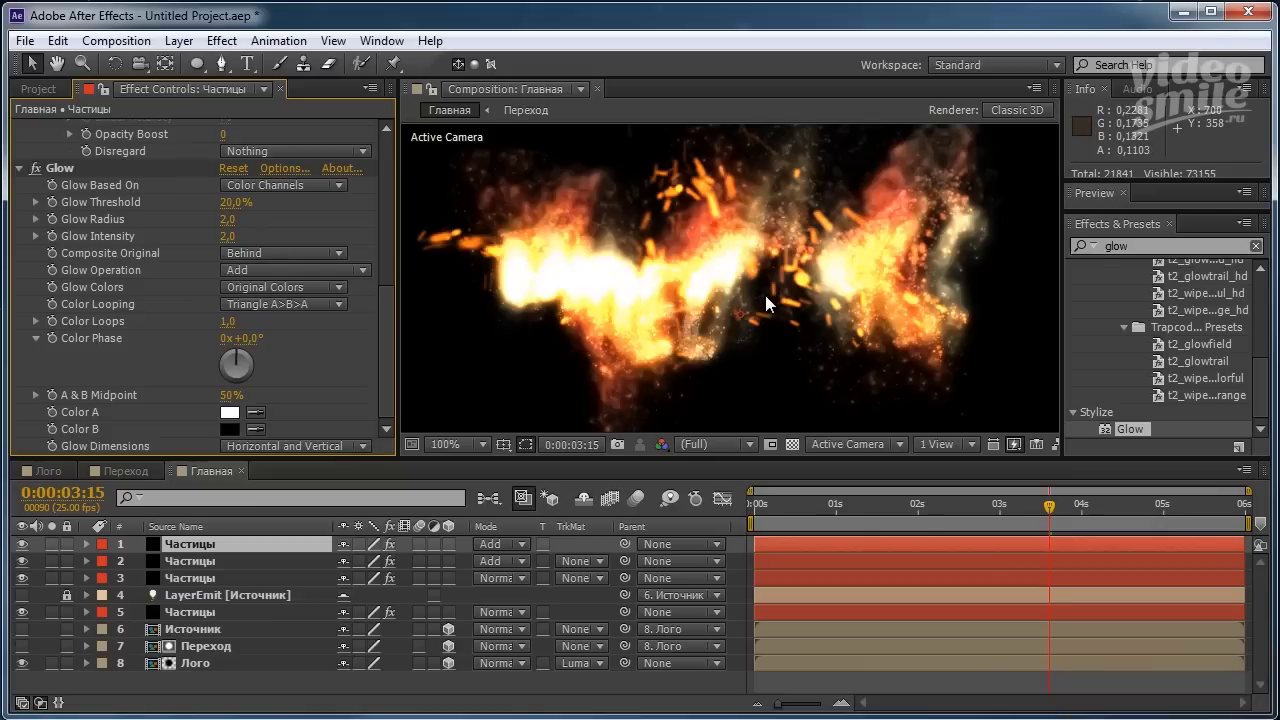
scroll(776, 303, up, 1)
scroll(772, 300, down, 1)
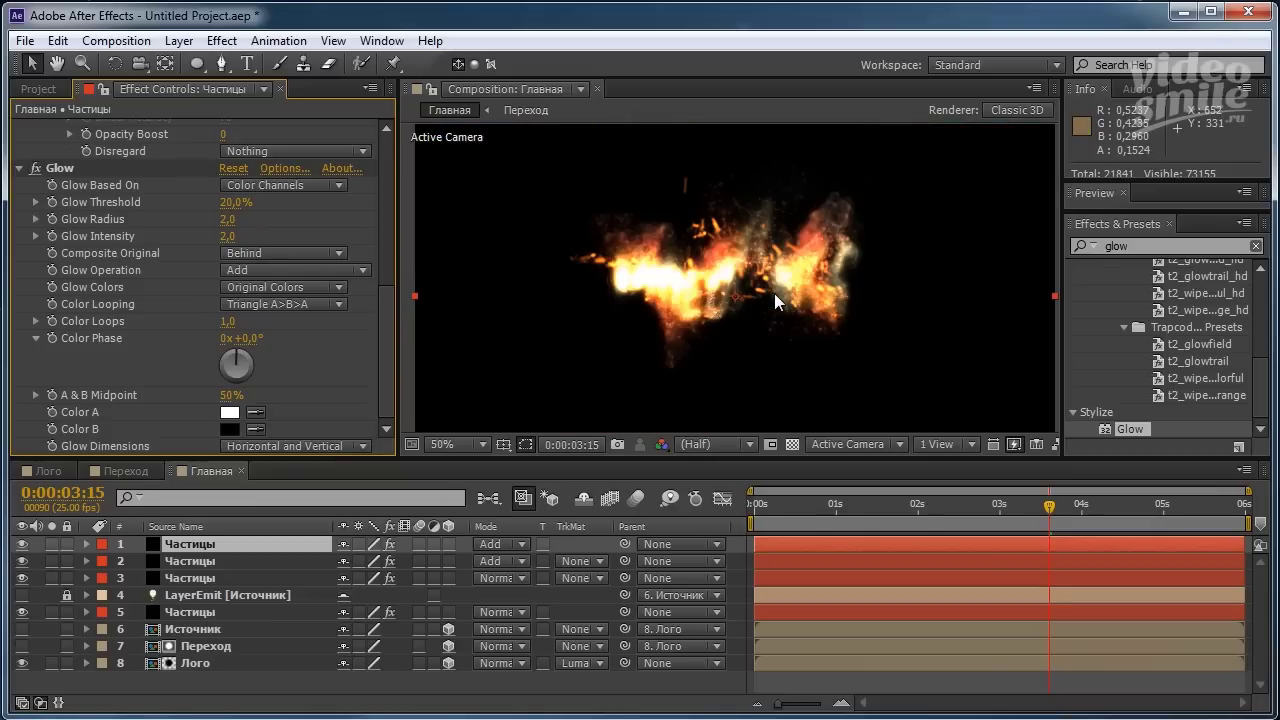
Preview the dissolve at 2:14, 3:01 and 3:17, then bring up the Layer > New menu.
click(963, 506)
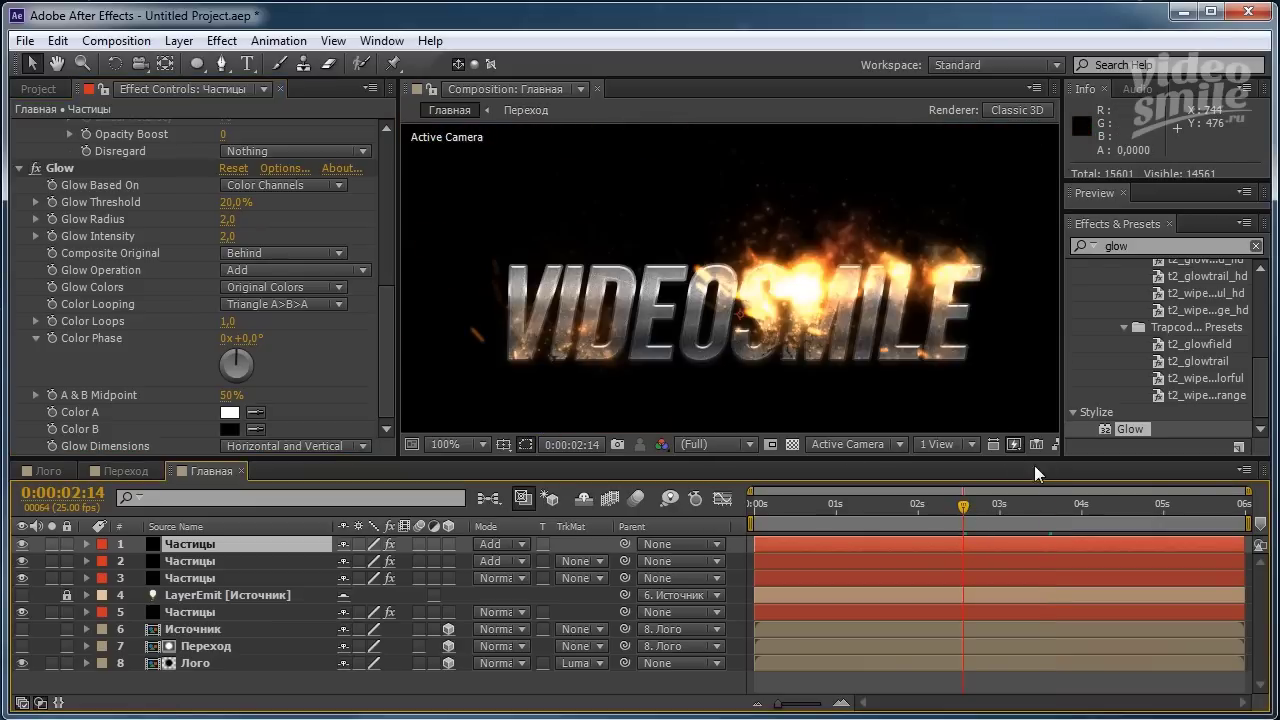
click(1003, 506)
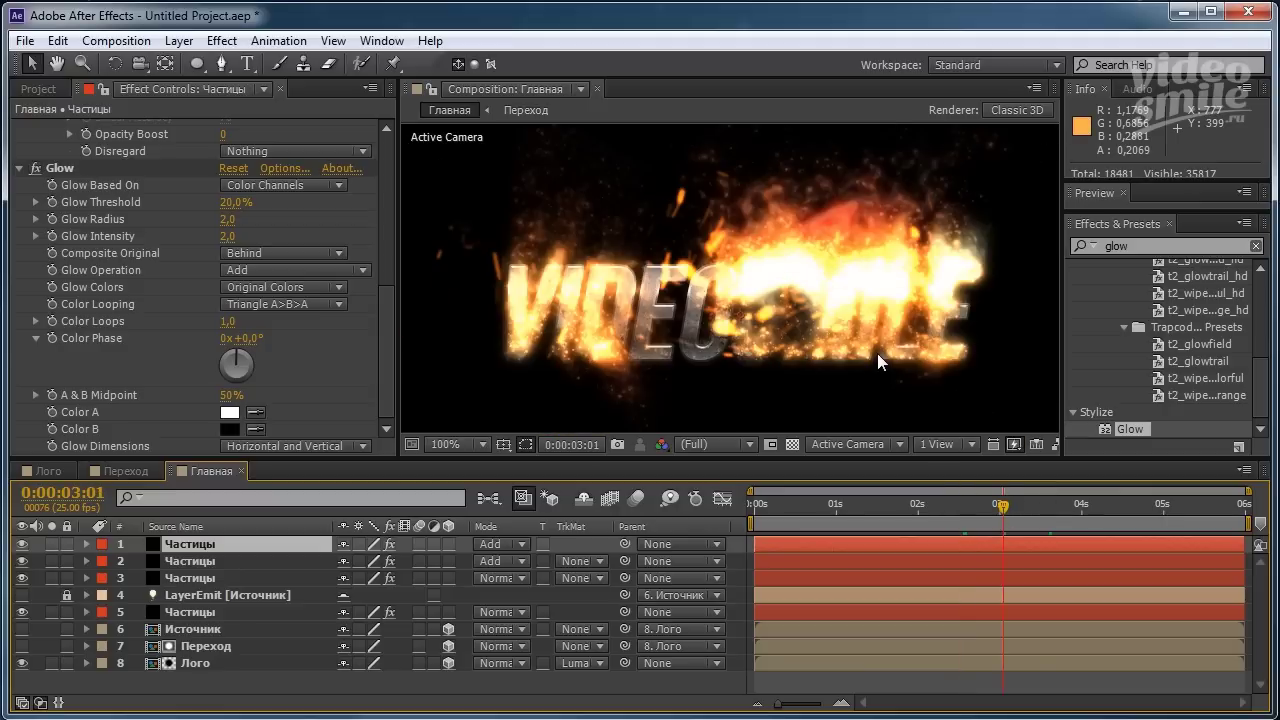
click(1055, 507)
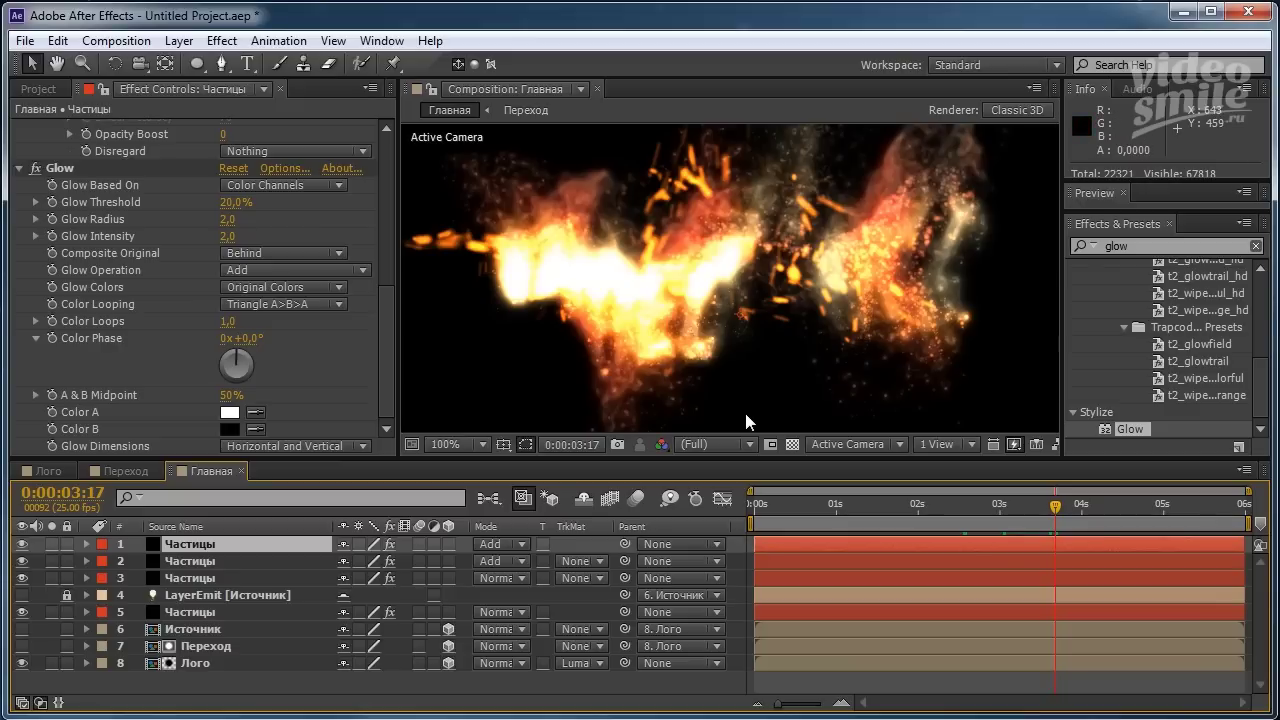
click(177, 42)
Add a new adjustment layer and apply Fast Blur with Blurriness 1.
mouse_move(386, 66)
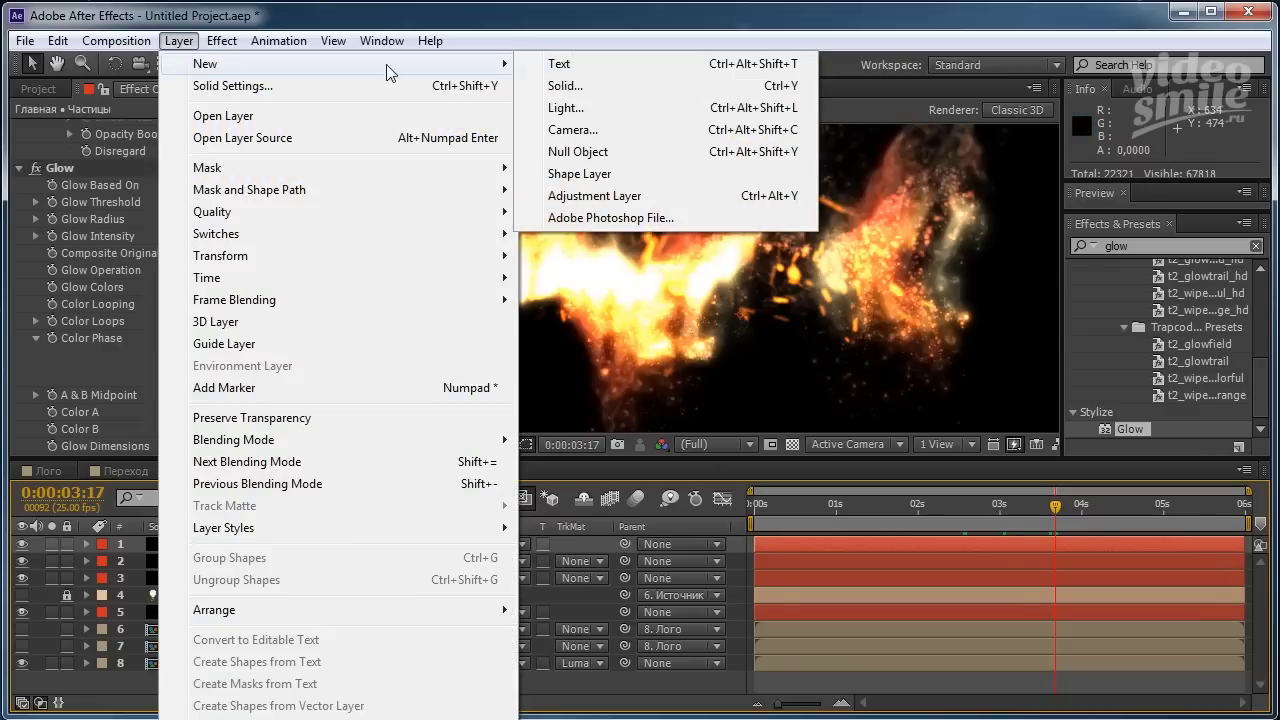
click(613, 198)
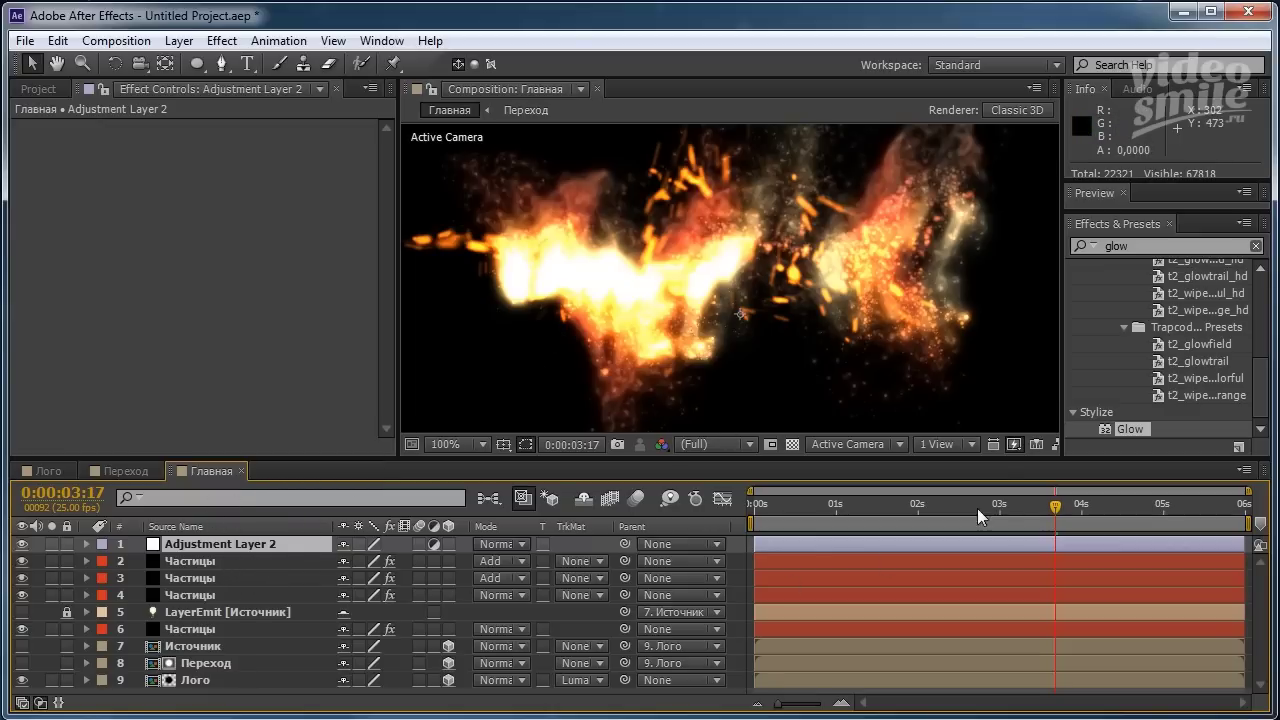
click(1120, 246)
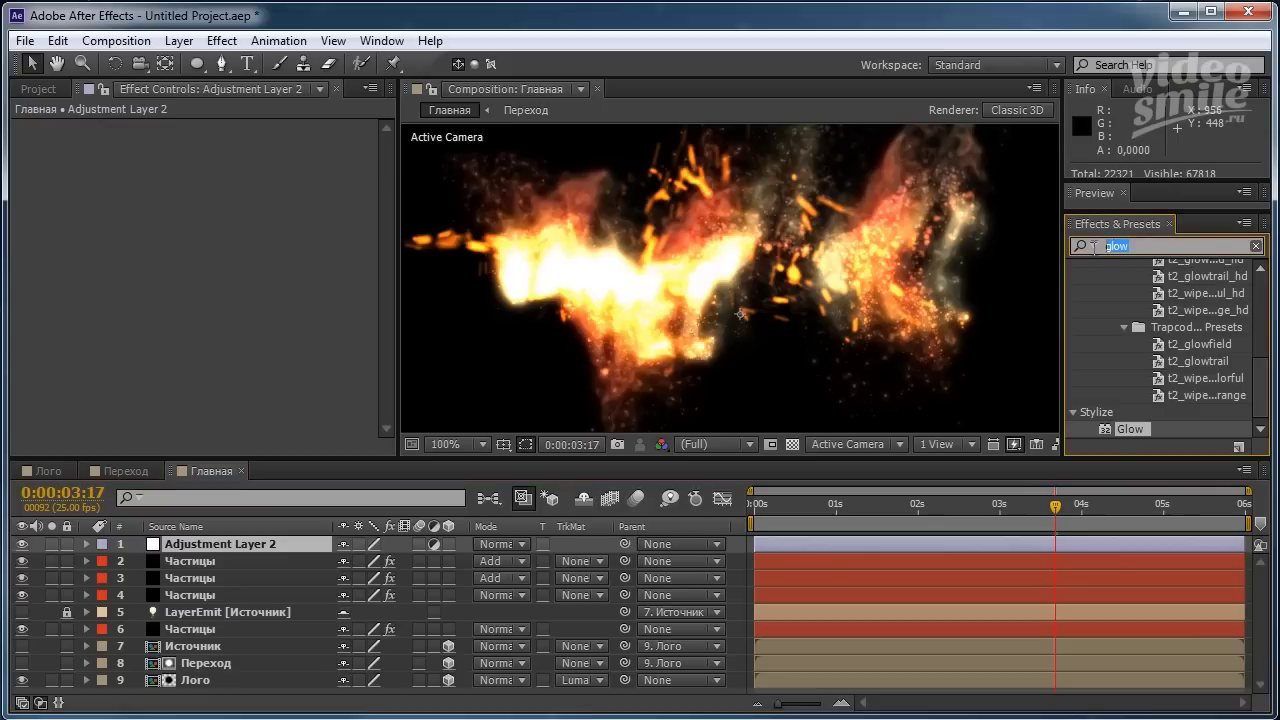
text(fa)
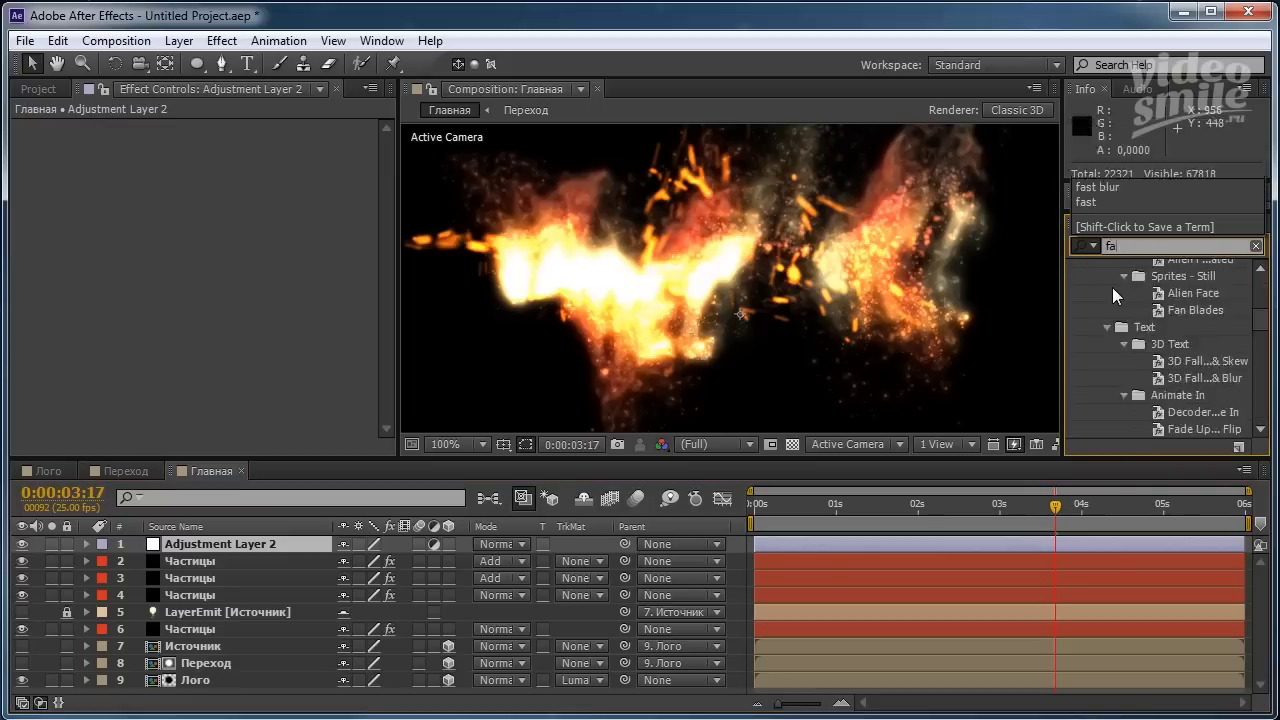
text(st bl)
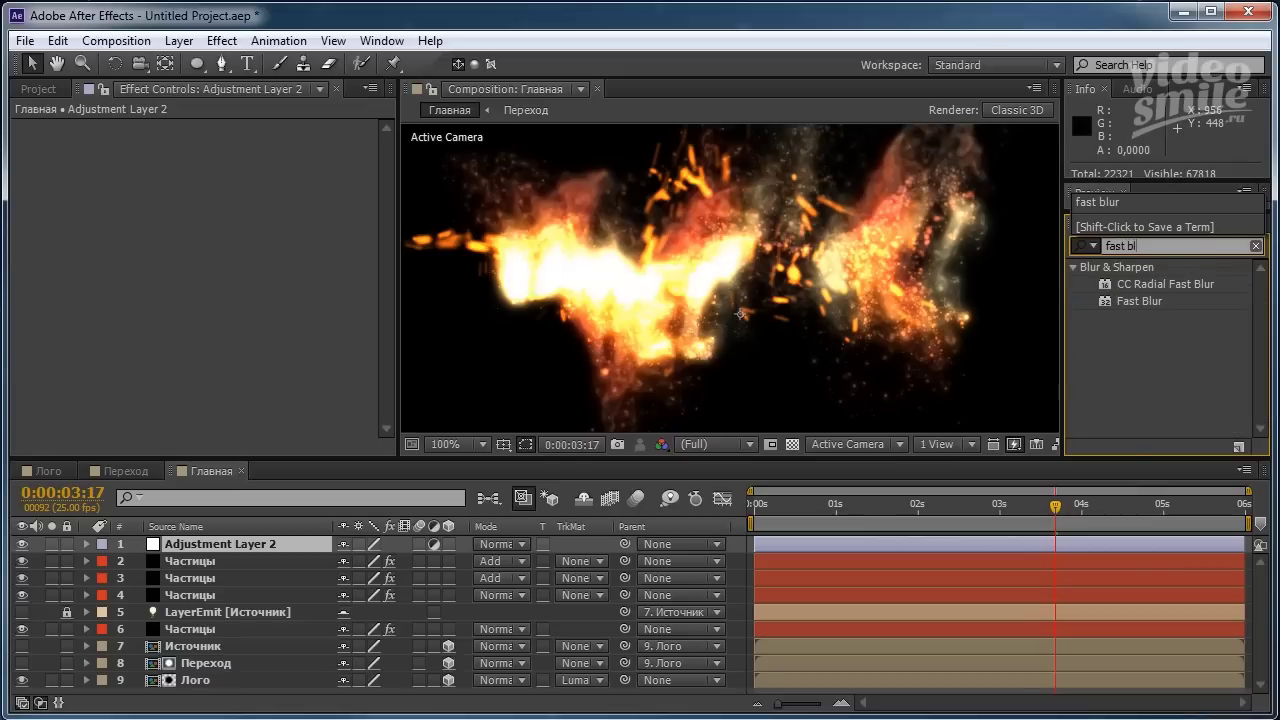
text(ur)
mouse_move(1140, 300)
mouse_down()
mouse_move(296, 295)
mouse_move(164, 209)
mouse_up()
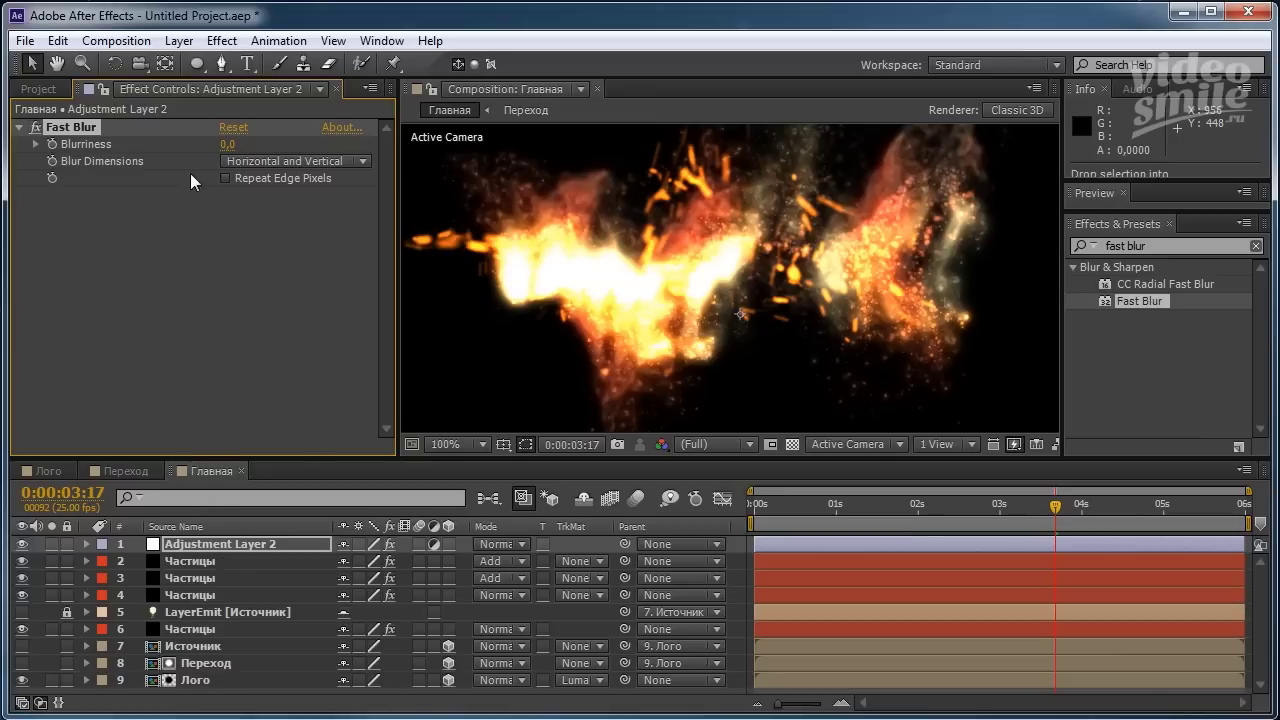
click(229, 144)
text(1)
key(Return)
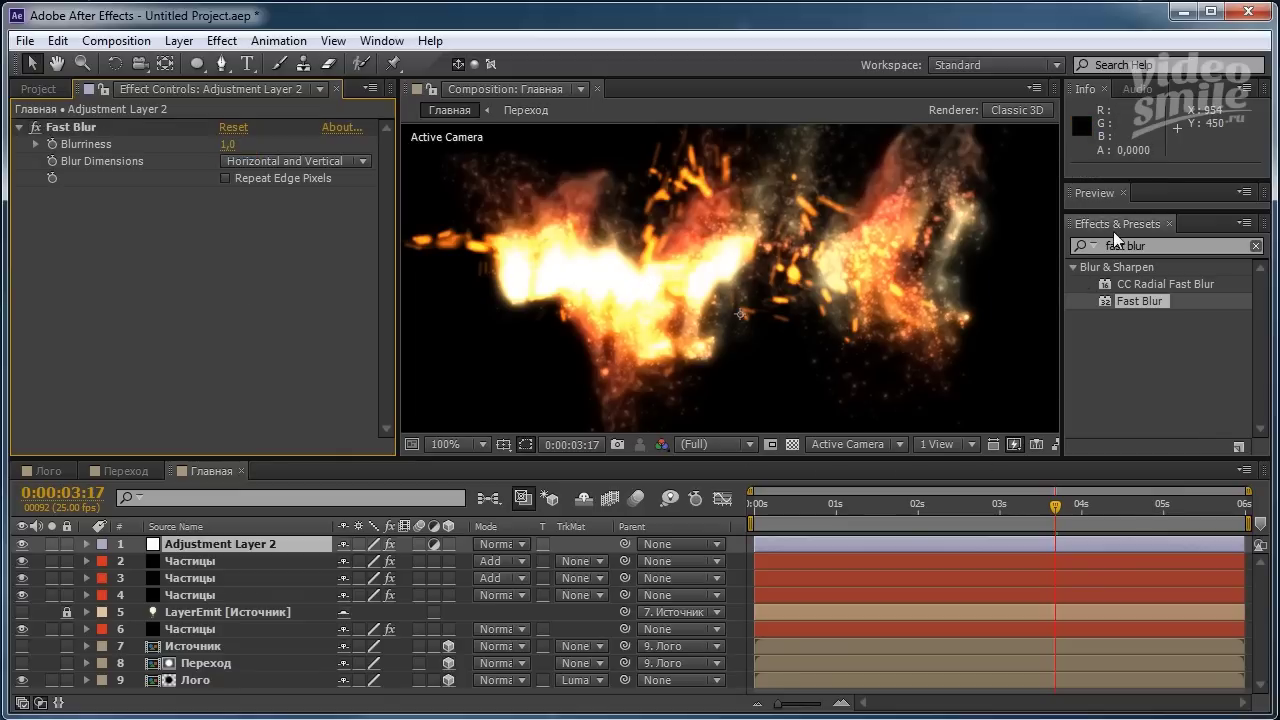
Apply Sharpen with Sharpen Amount 80 below Fast Blur and inspect the sharpened detail.
click(1089, 250)
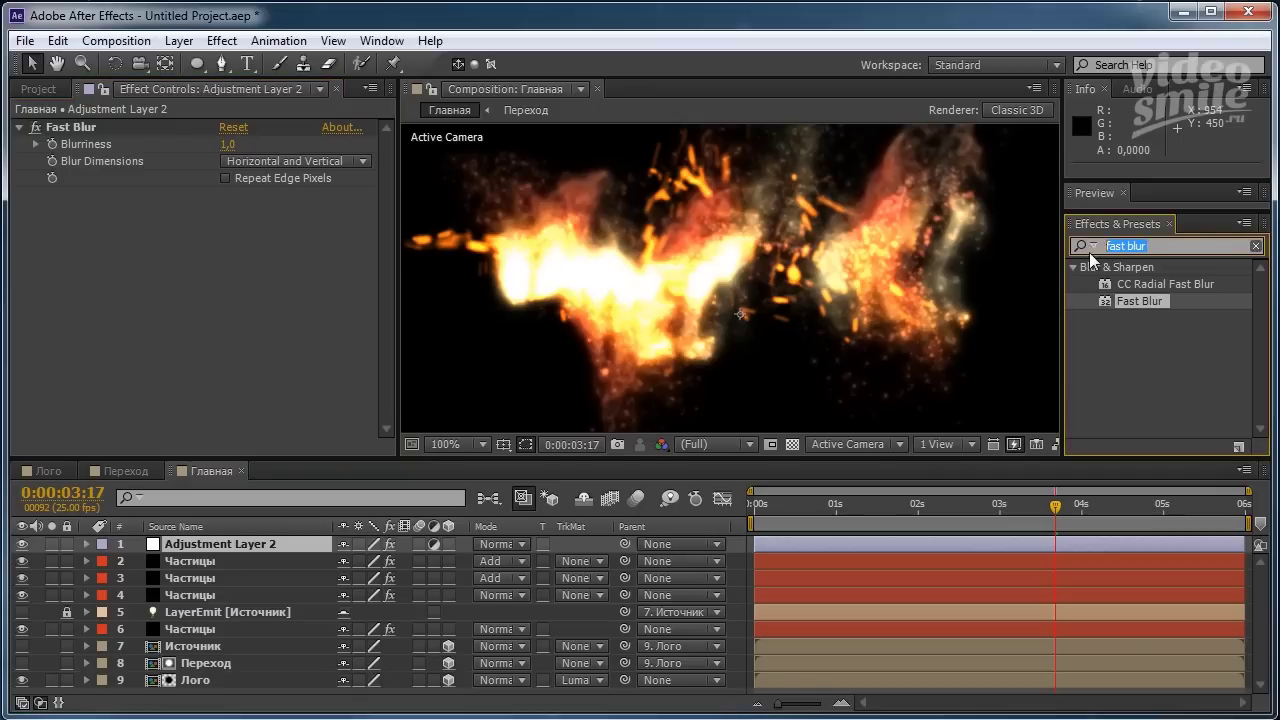
text(sh)
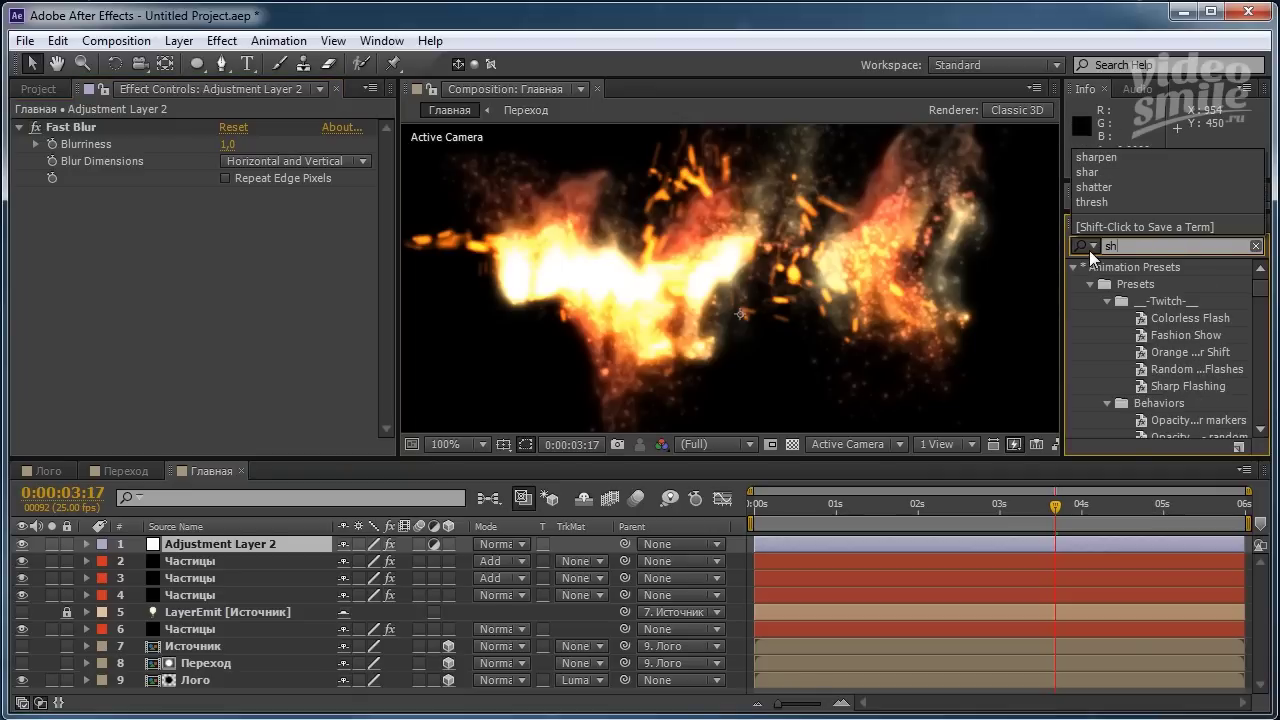
text(arpen)
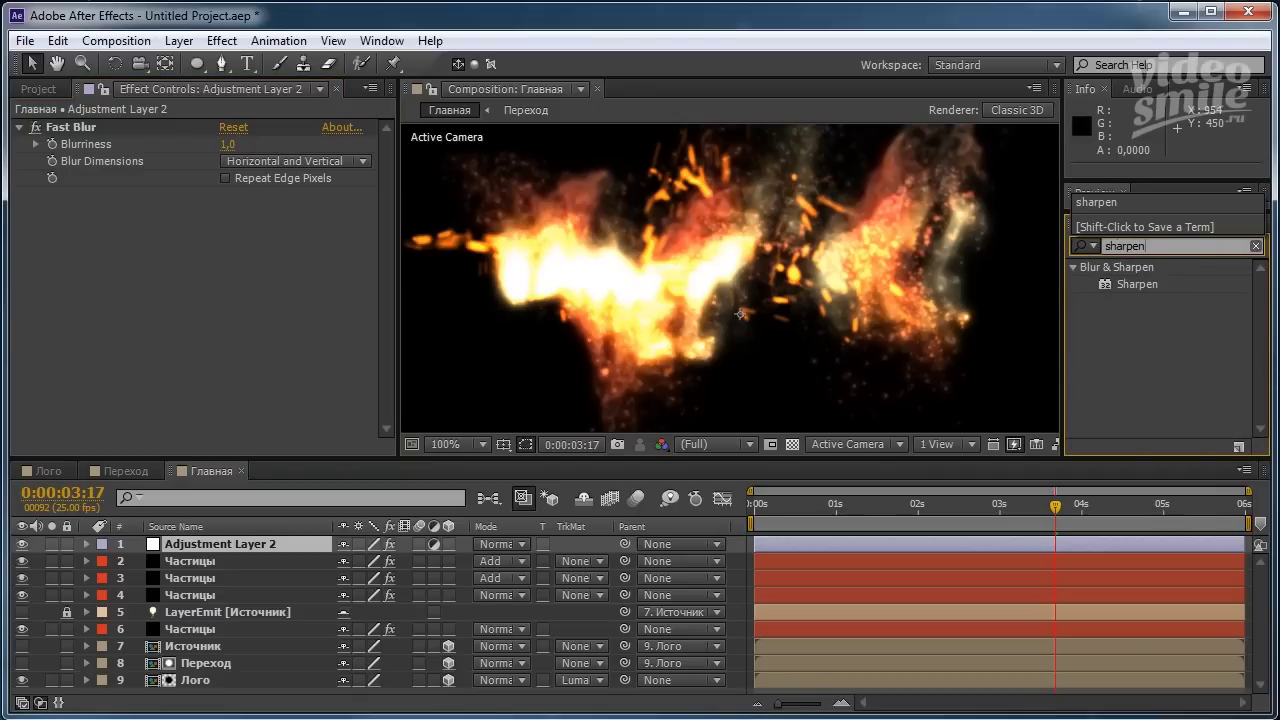
click(1136, 284)
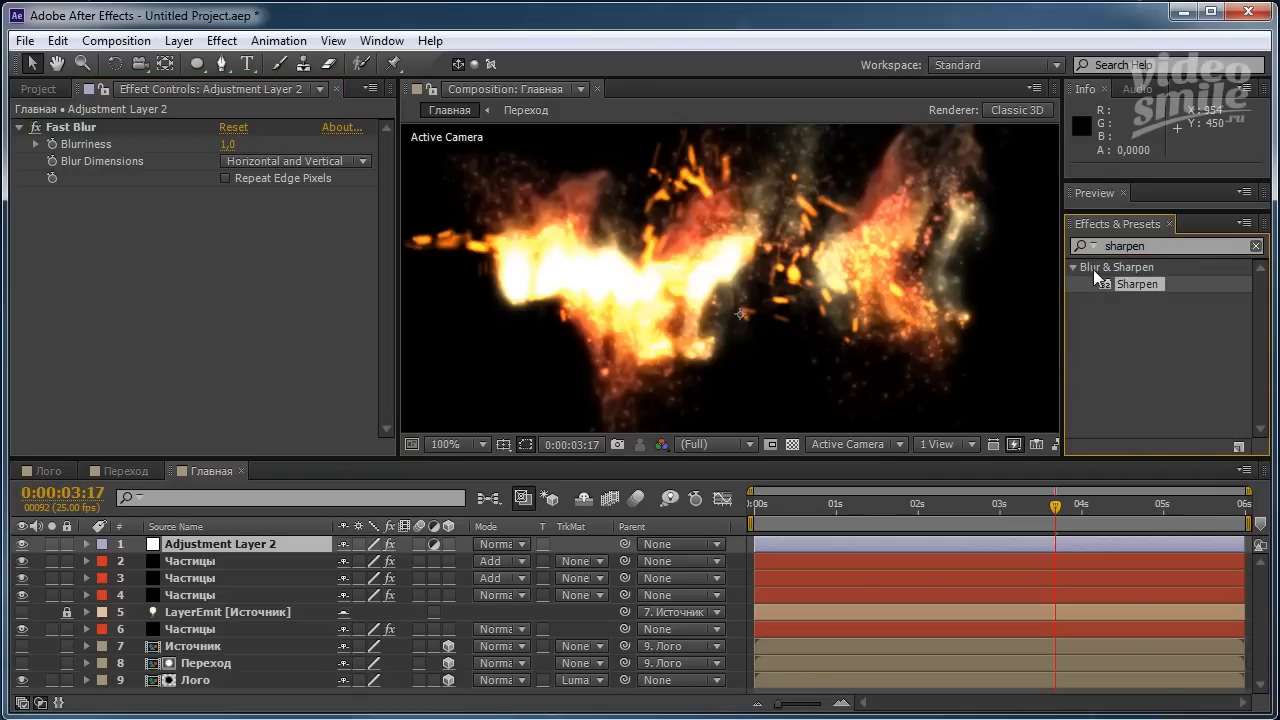
drag(1143, 282, 168, 256)
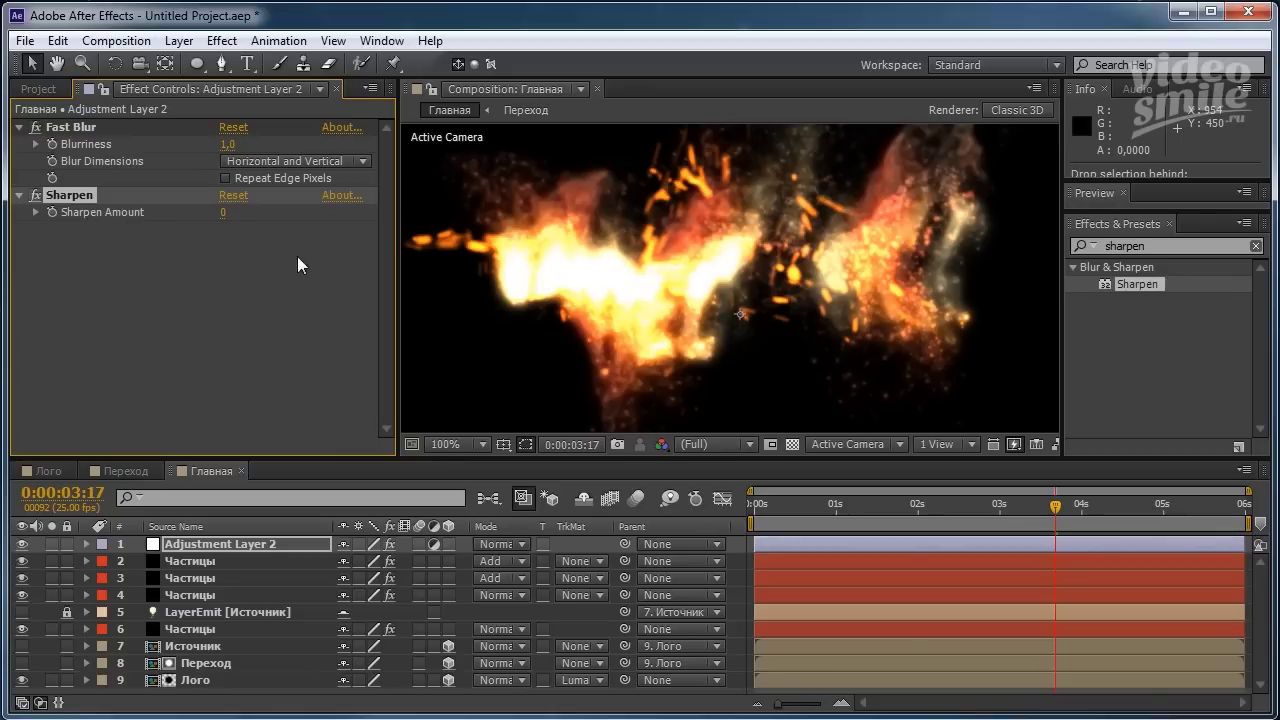
click(223, 213)
text(80)
click(264, 342)
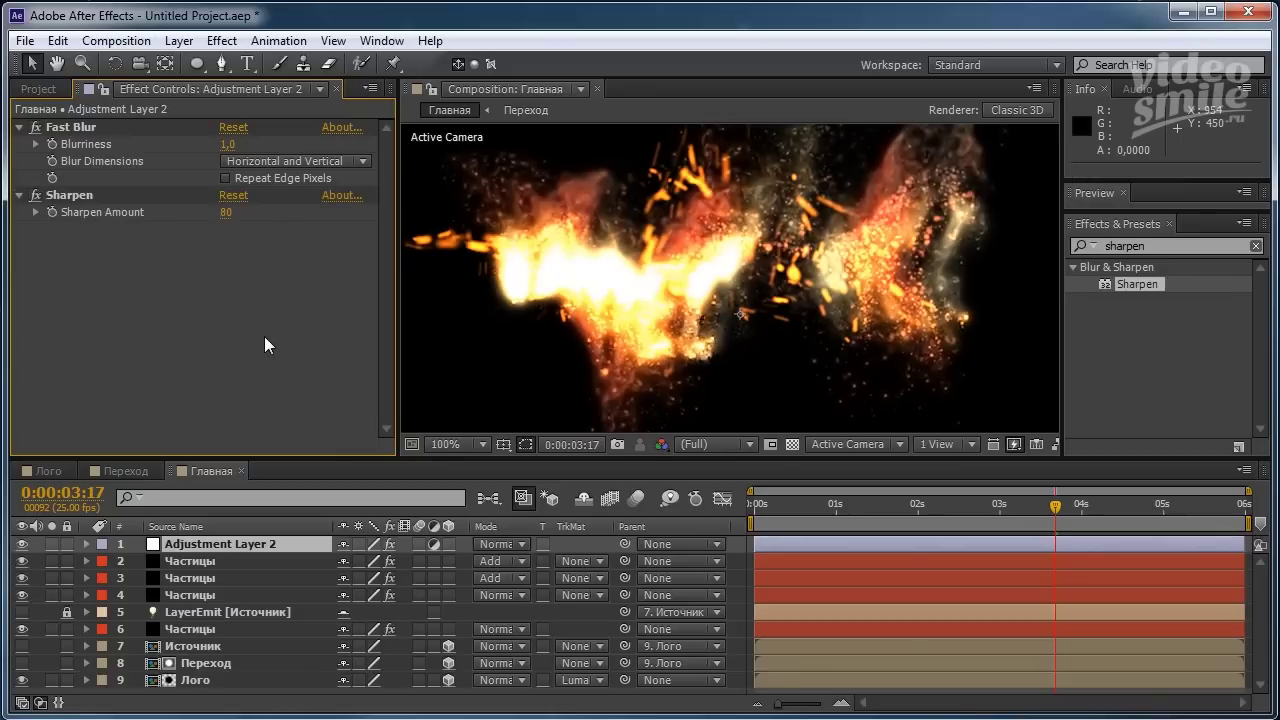
scroll(551, 271, up, 2)
mouse_move(811, 287)
mouse_down()
mouse_move(843, 168)
mouse_move(685, 335)
mouse_move(821, 163)
mouse_up()
scroll(804, 226, down, 2)
drag(804, 226, 736, 272)
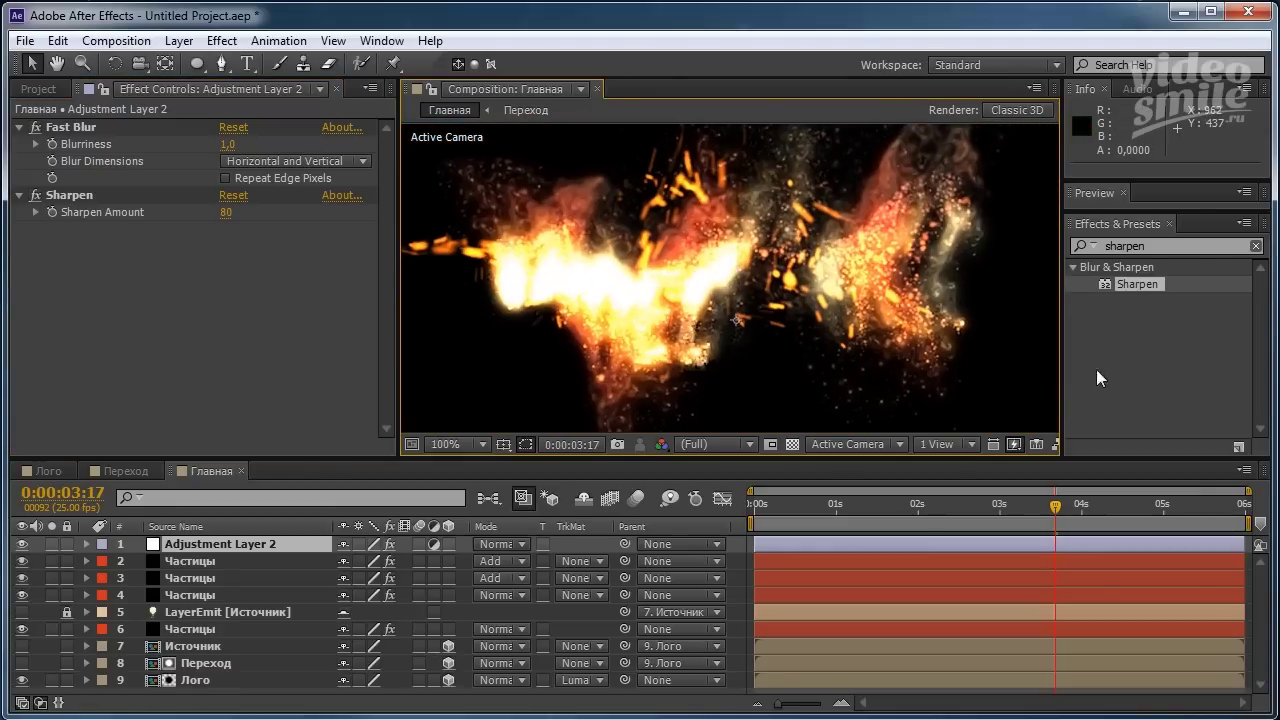
Search for 'noise' and apply the Noise effect to Adjustment Layer 2.
click(1090, 231)
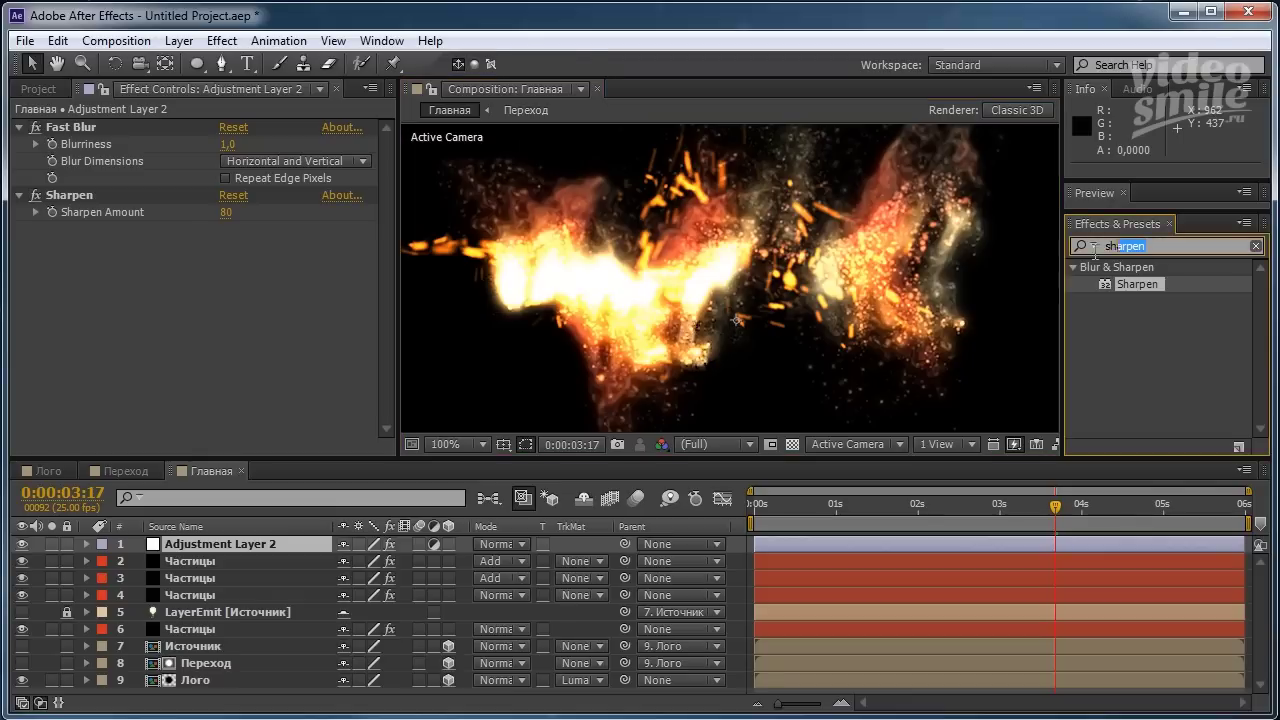
key(BackSpace)
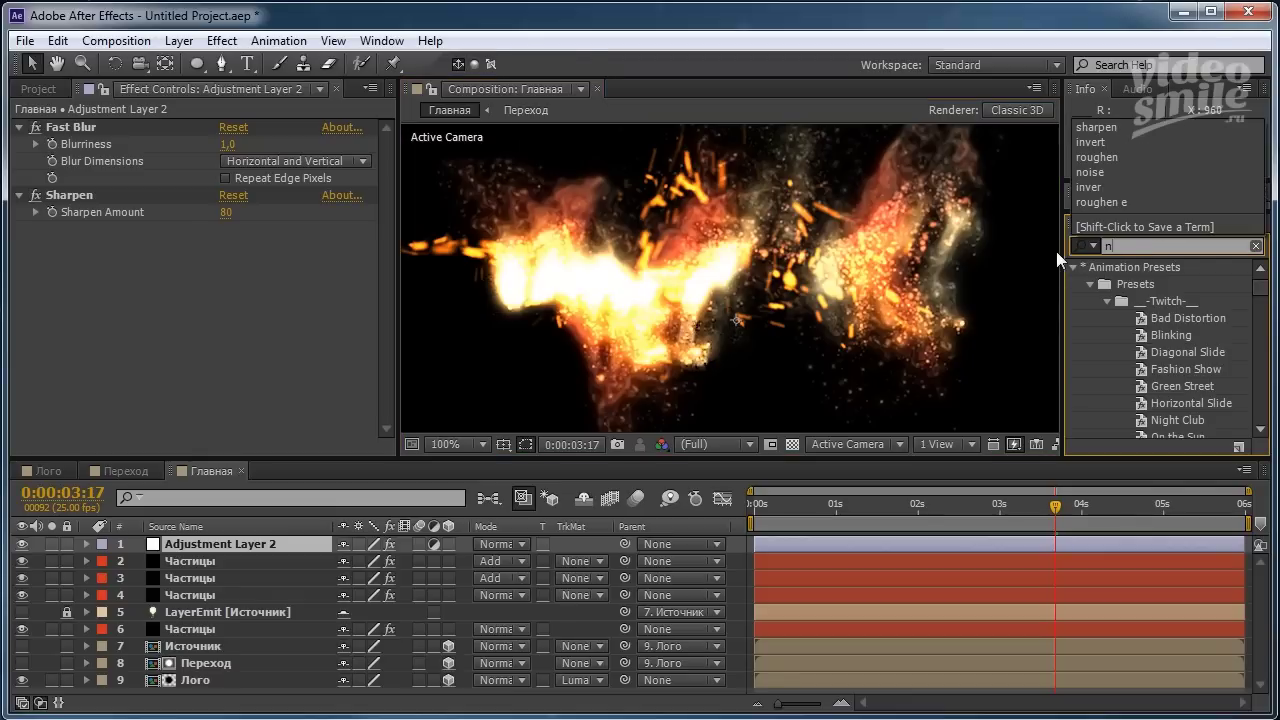
text(noise)
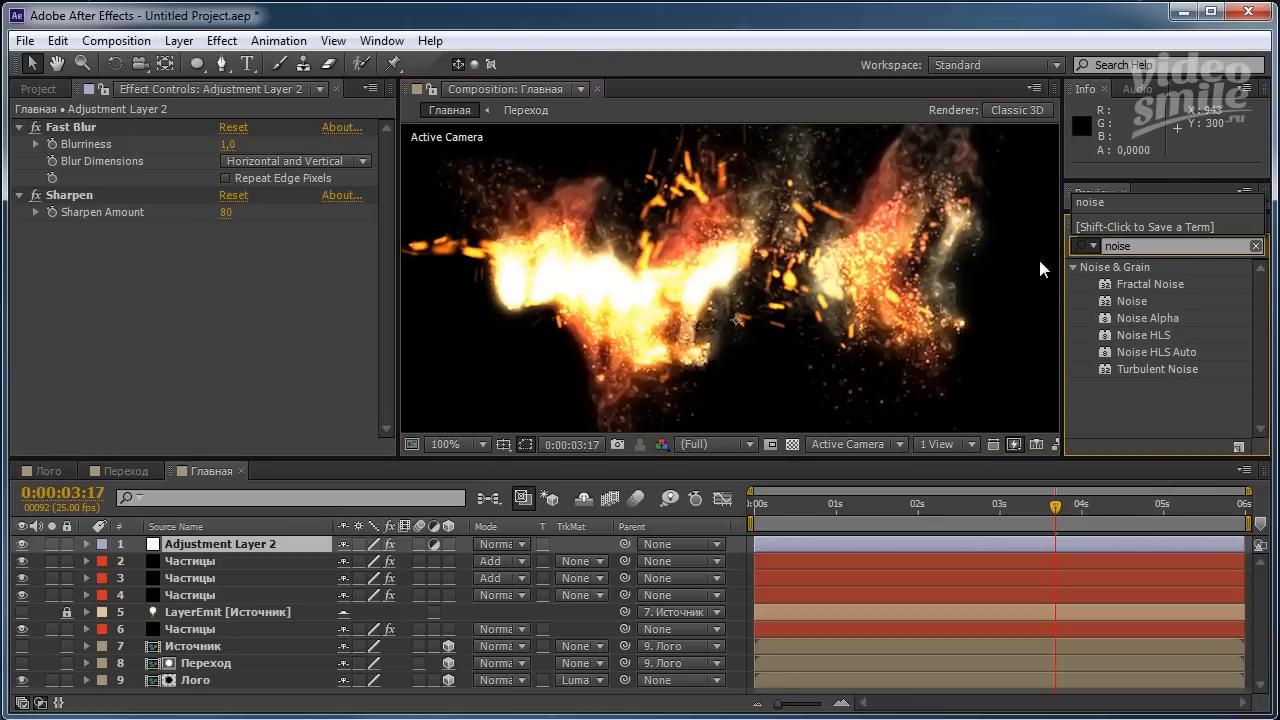
click(1128, 301)
drag(1133, 297, 80, 290)
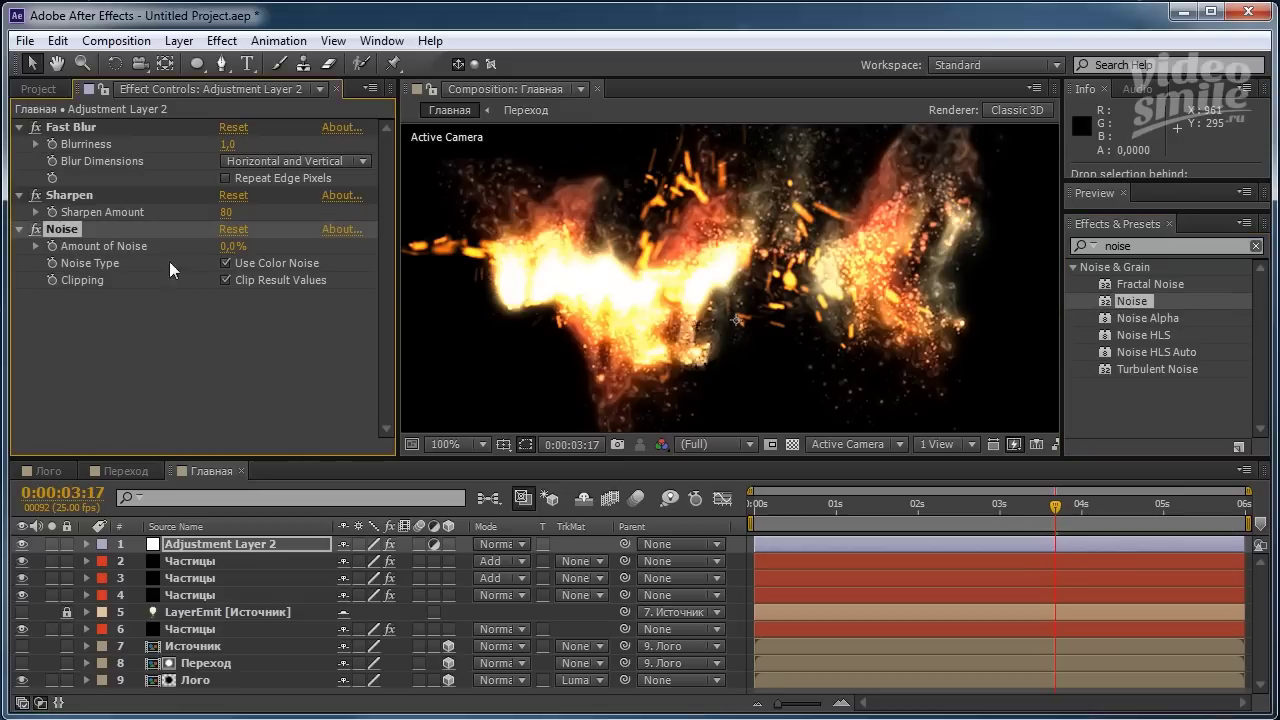
Set Amount of Noise to 1%, and toggle the color-noise and clipping options.
click(231, 247)
text(1)
key(Return)
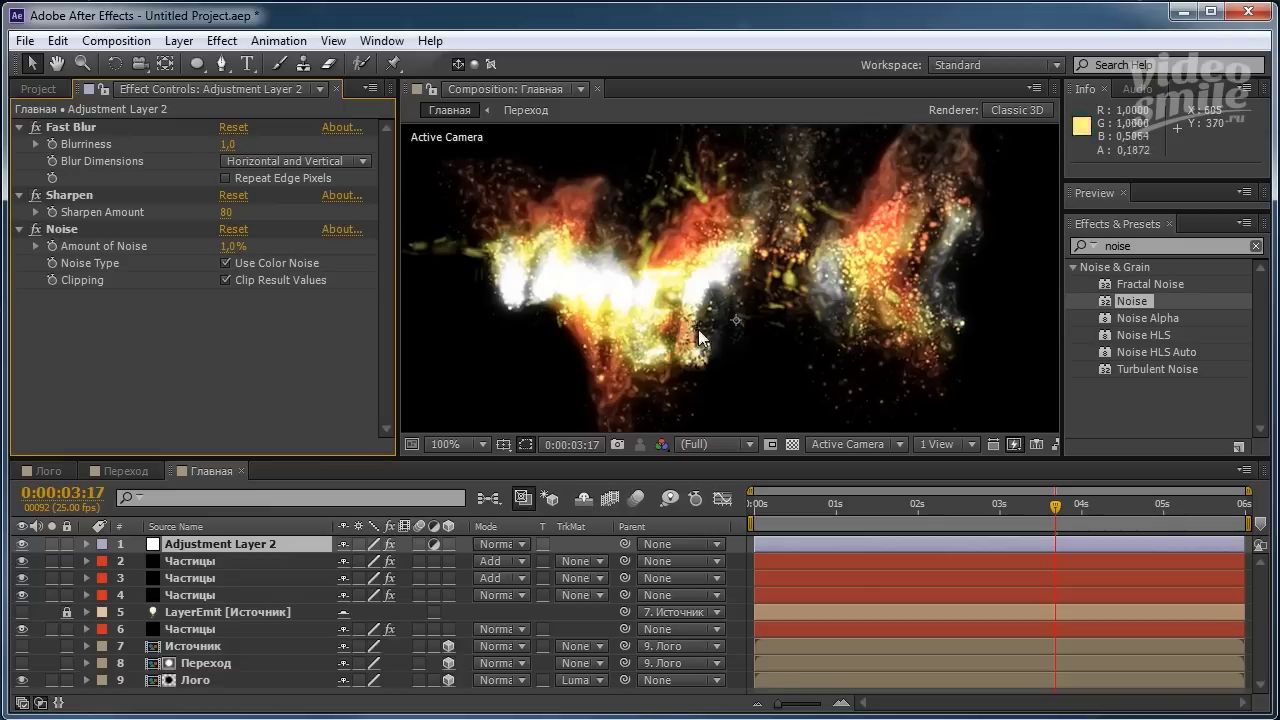
click(224, 263)
click(228, 280)
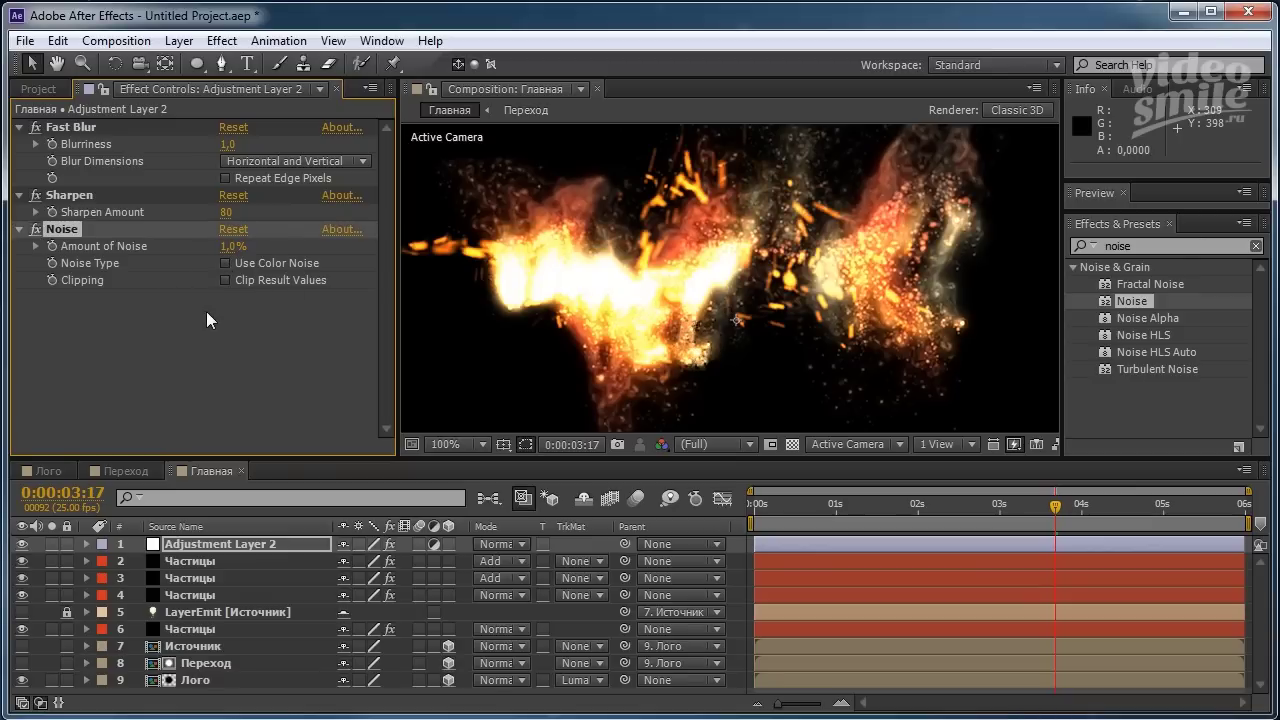
Zoom and pan the viewer to inspect the new grain on the fire.
scroll(630, 315, up, 1)
scroll(696, 353, up, 1)
scroll(715, 320, up, 1)
scroll(735, 295, up, 1)
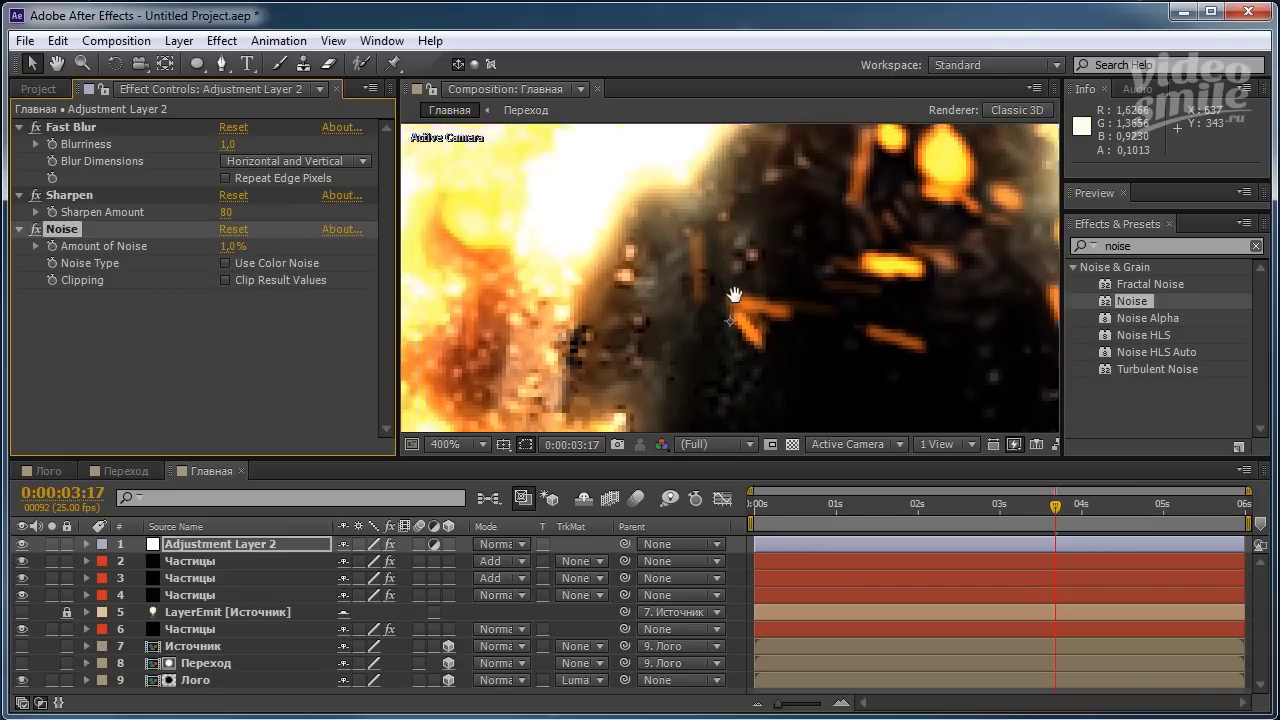
scroll(734, 295, down, 1)
scroll(721, 282, down, 1)
scroll(717, 277, up, 1)
mouse_move(714, 249)
mouse_down()
mouse_move(825, 320)
mouse_move(919, 341)
mouse_move(733, 207)
mouse_up()
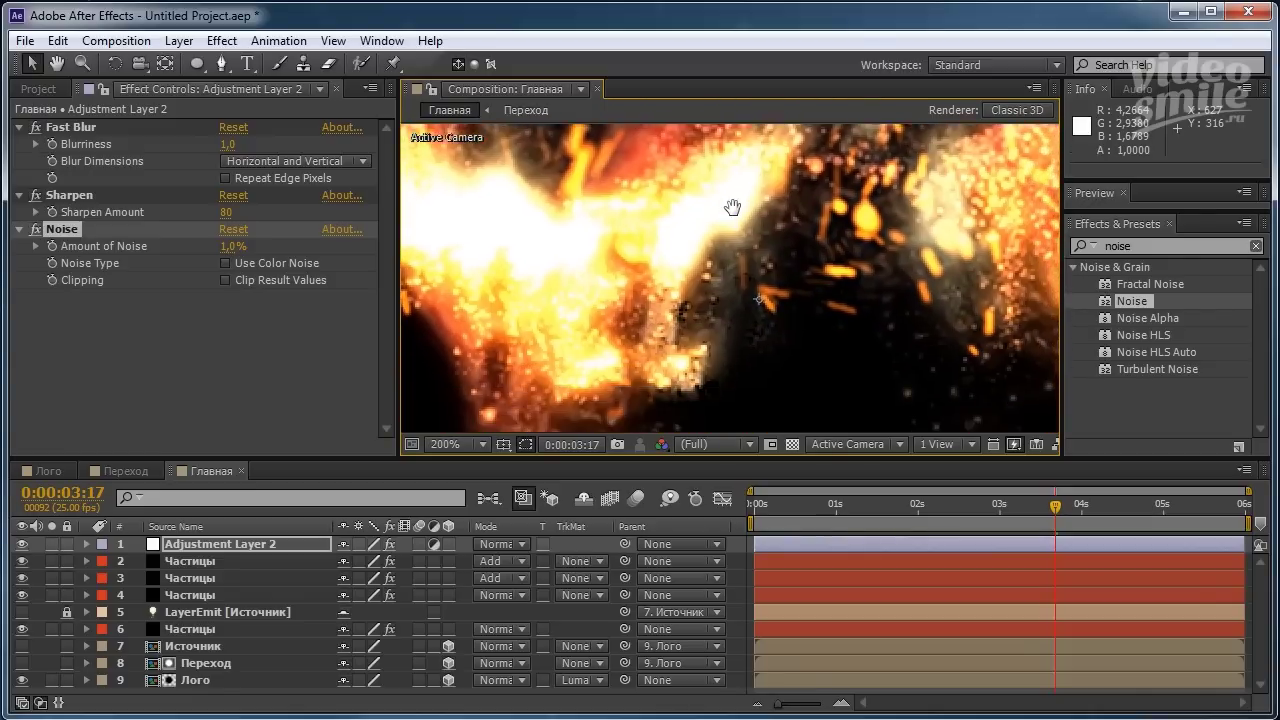
drag(733, 207, 714, 271)
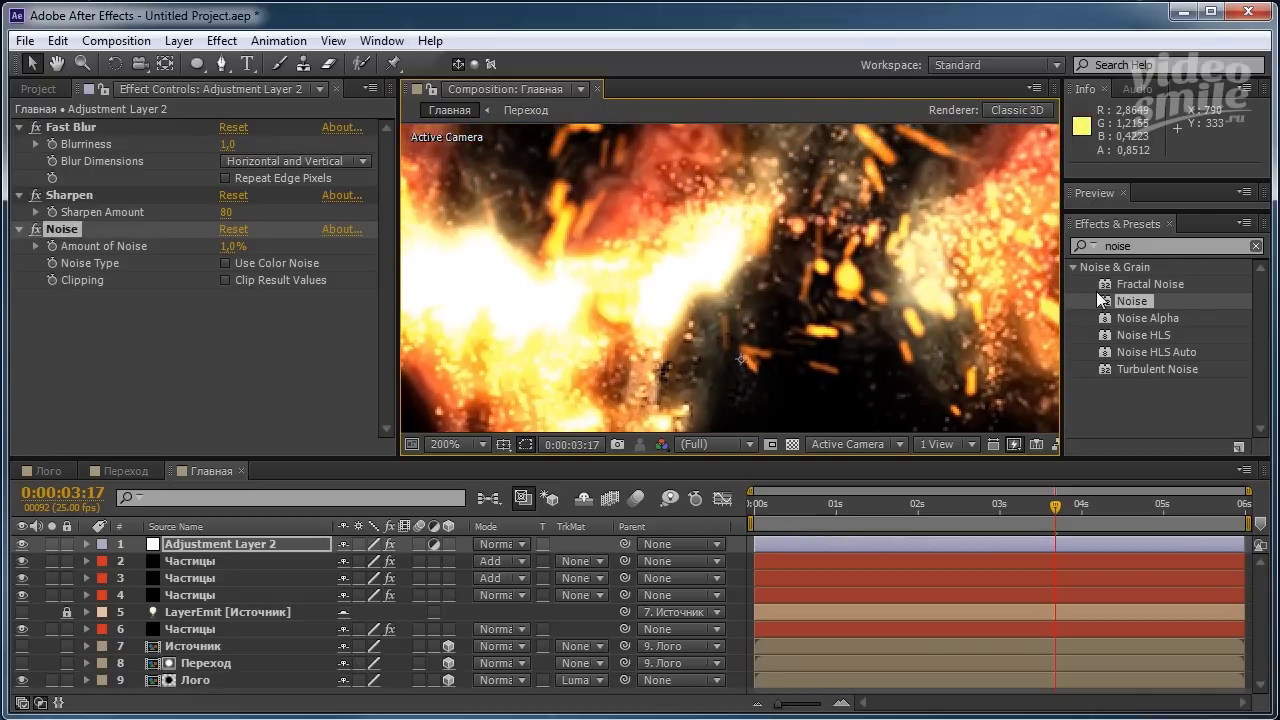
click(1140, 245)
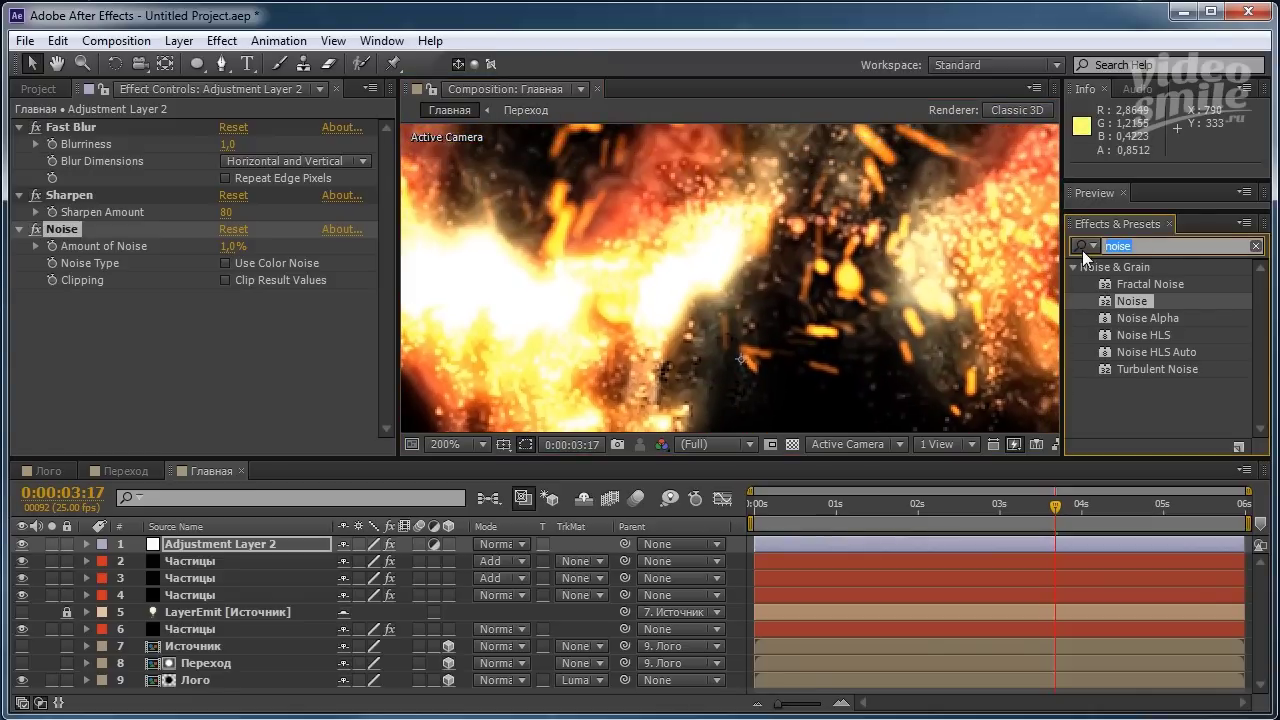
Add a second Sharpen effect and set Sharpen 2's Sharpen Amount to 15.
text(s)
click(1082, 247)
text(ha)
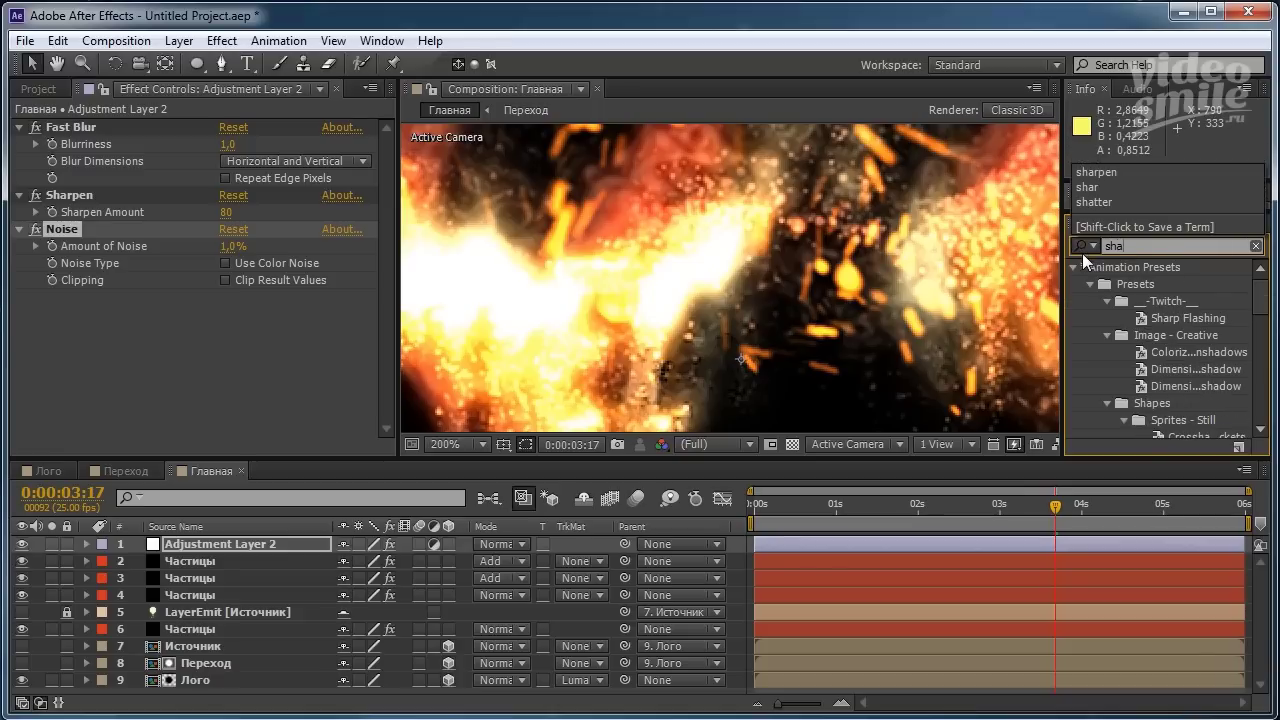
text(rpen)
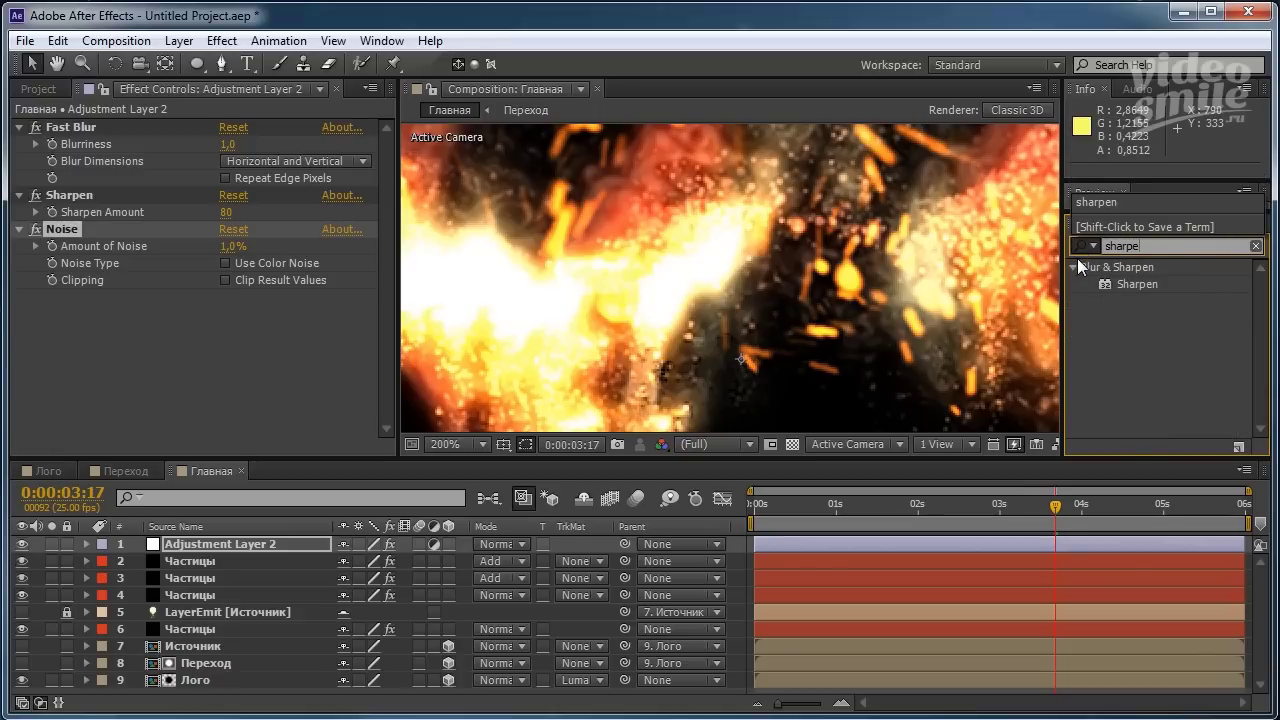
drag(1143, 284, 171, 327)
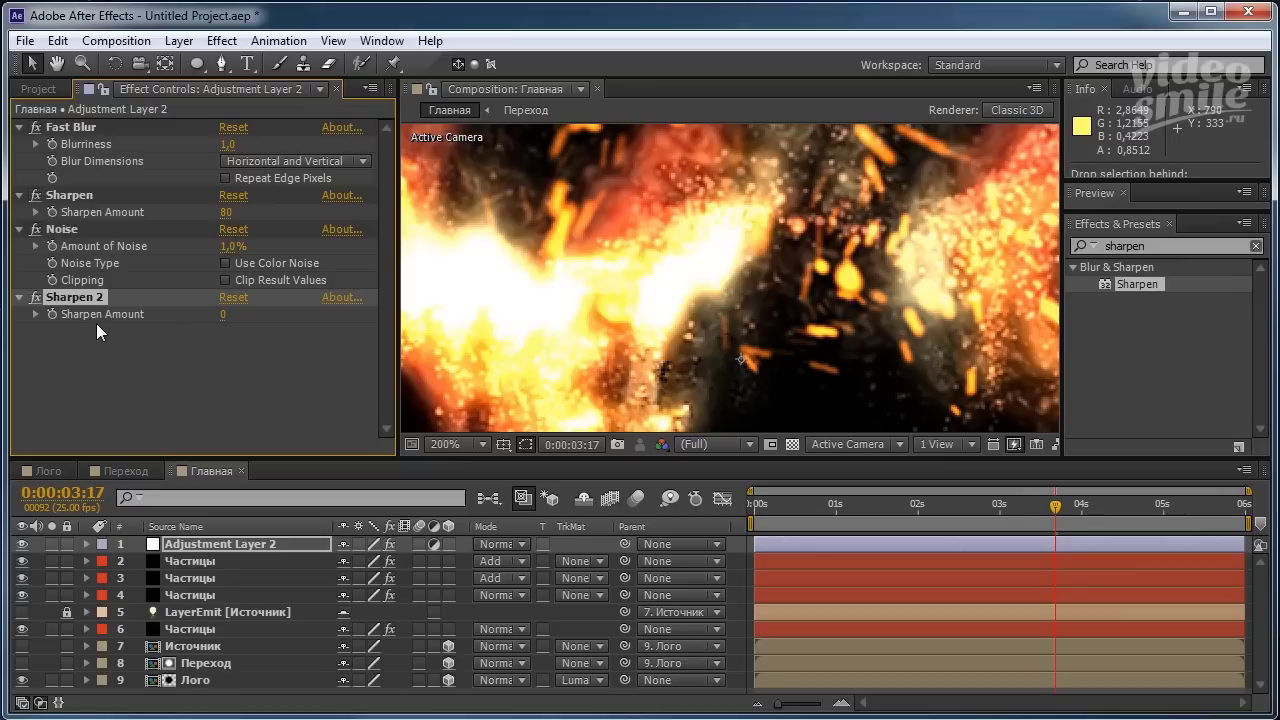
click(225, 316)
text(5)
key(Return)
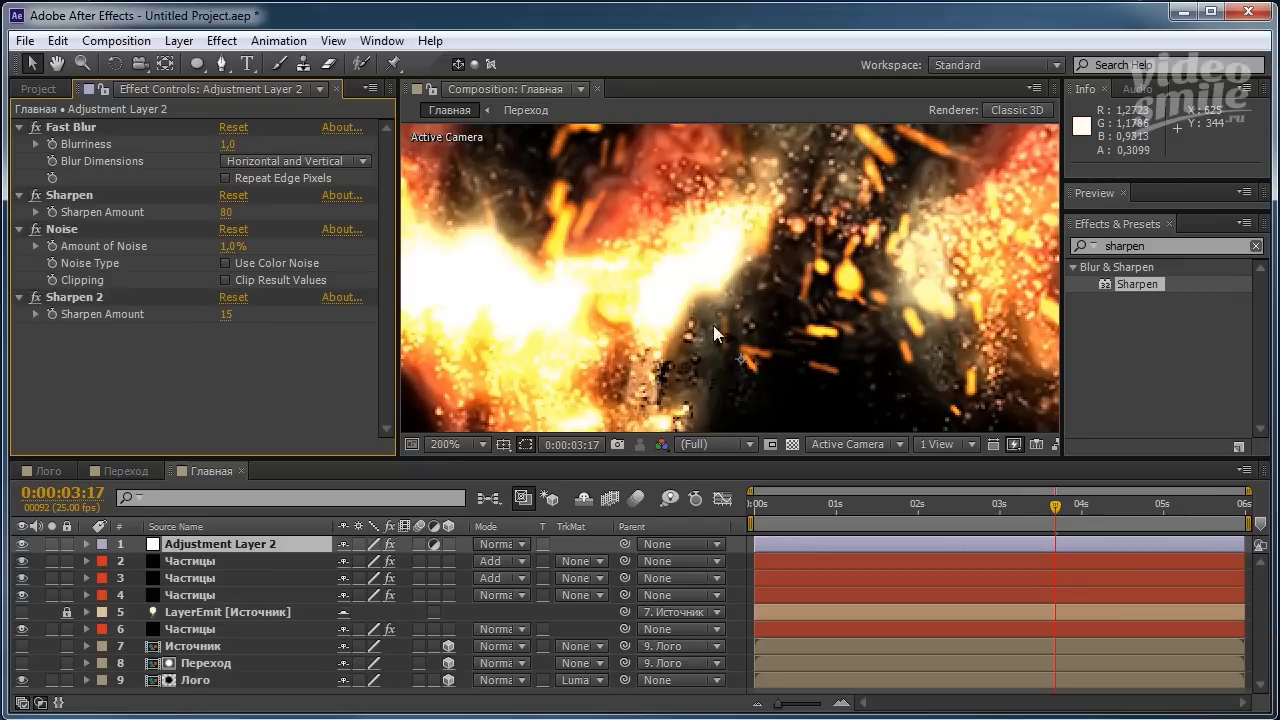
Zoom and pan the viewer to check the sharpened particle detail.
scroll(721, 314, down, 2)
drag(817, 271, 808, 268)
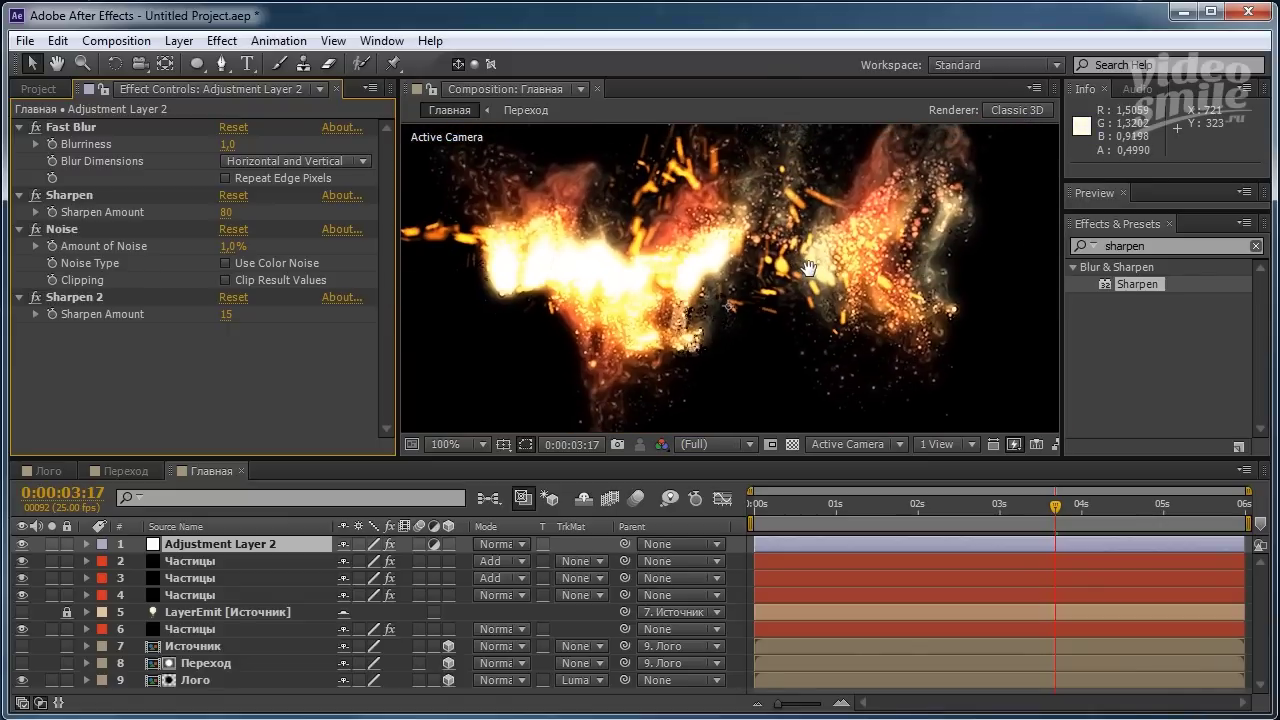
scroll(742, 338, up, 2)
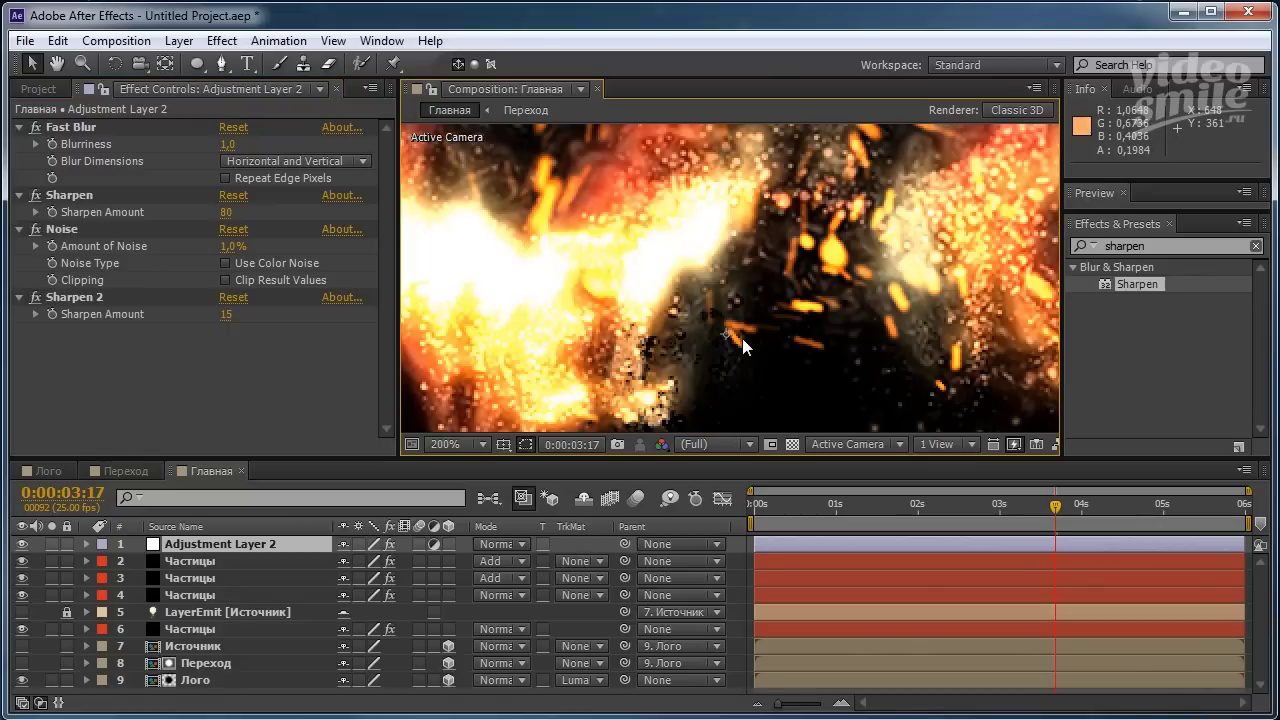
scroll(742, 338, up, 2)
mouse_move(798, 146)
mouse_down()
mouse_move(832, 158)
mouse_move(770, 165)
mouse_up()
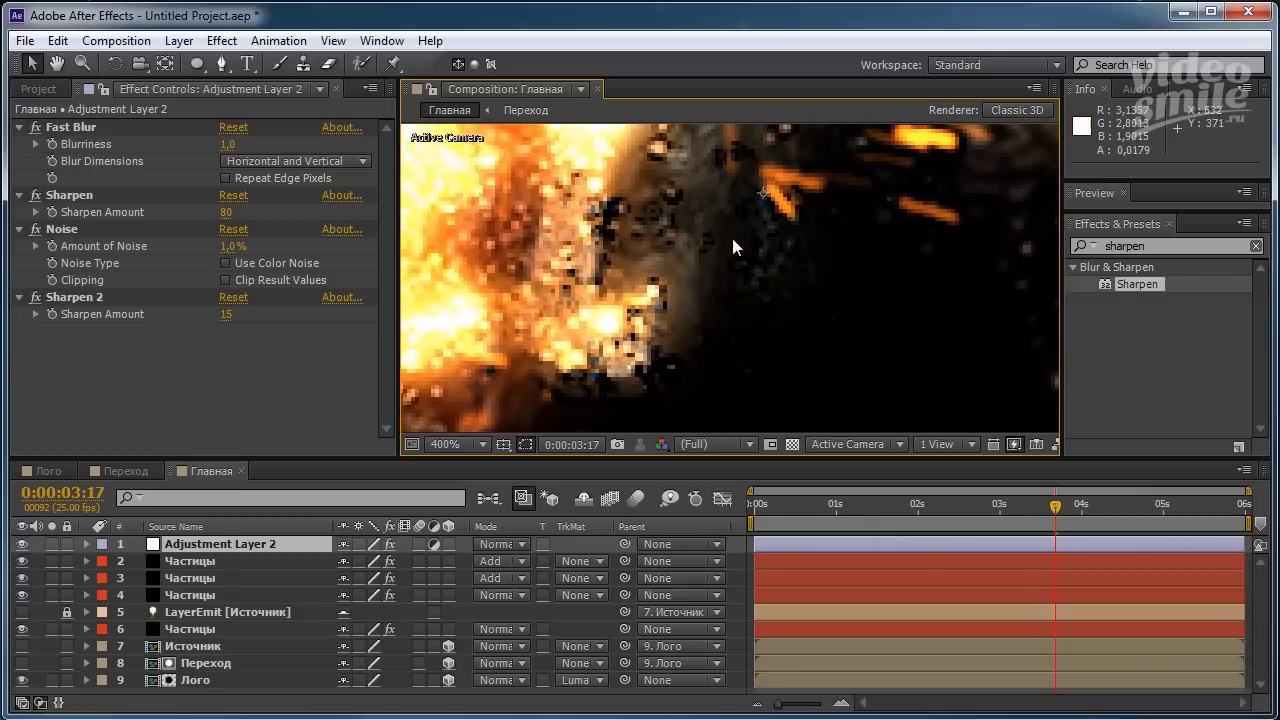
scroll(732, 245, down, 2)
mouse_move(757, 229)
mouse_down()
mouse_move(918, 265)
mouse_move(683, 277)
mouse_up()
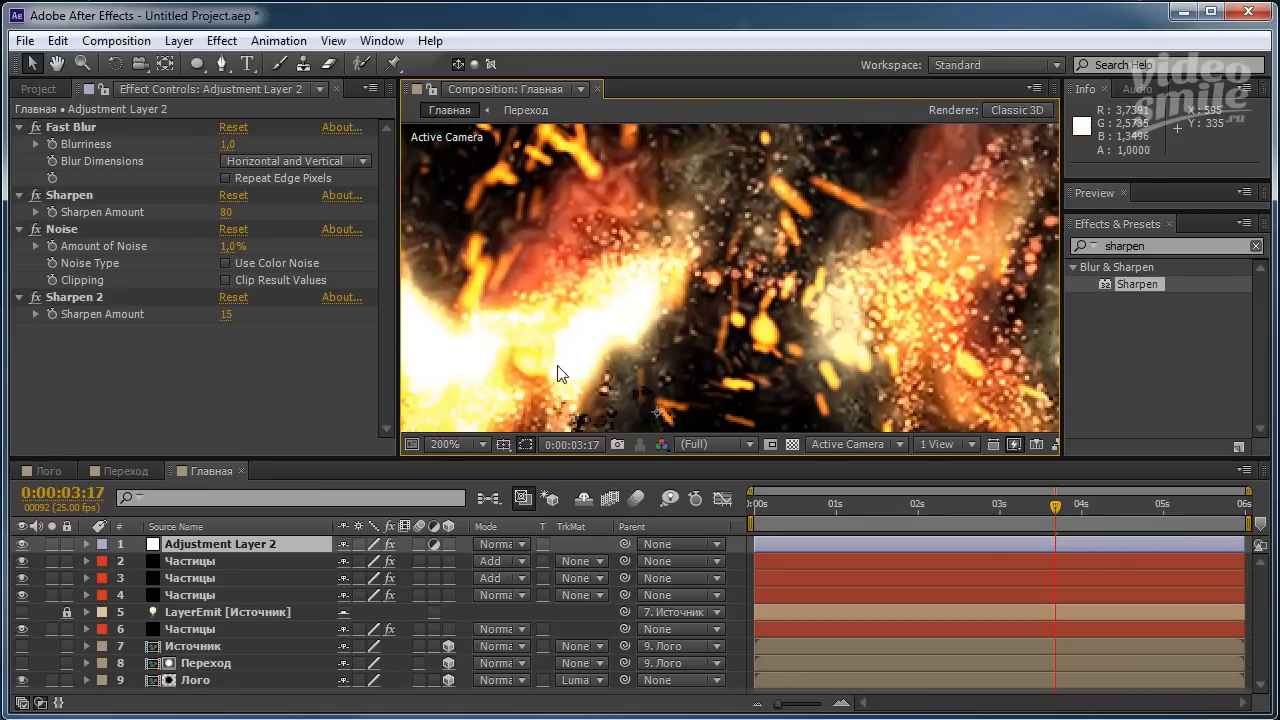
Create a new black solid layer, Black Solid 2, via Layer > New > Solid.
click(180, 42)
mouse_move(255, 66)
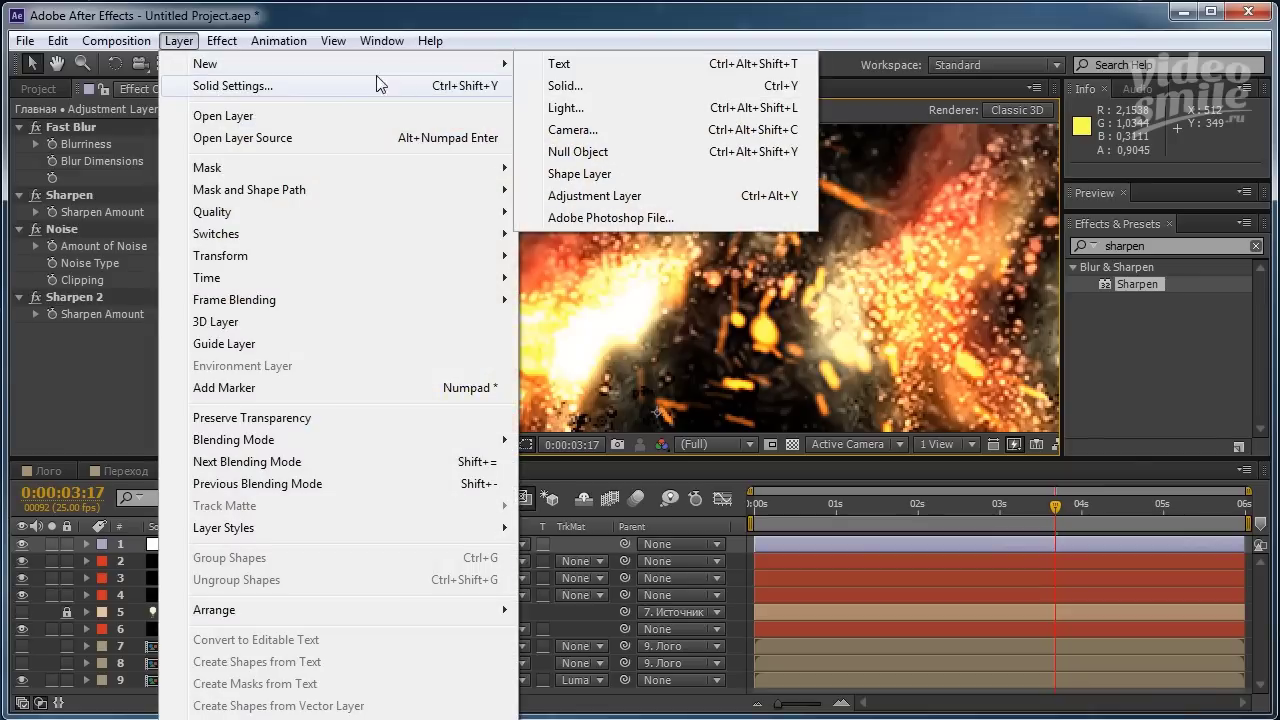
click(565, 86)
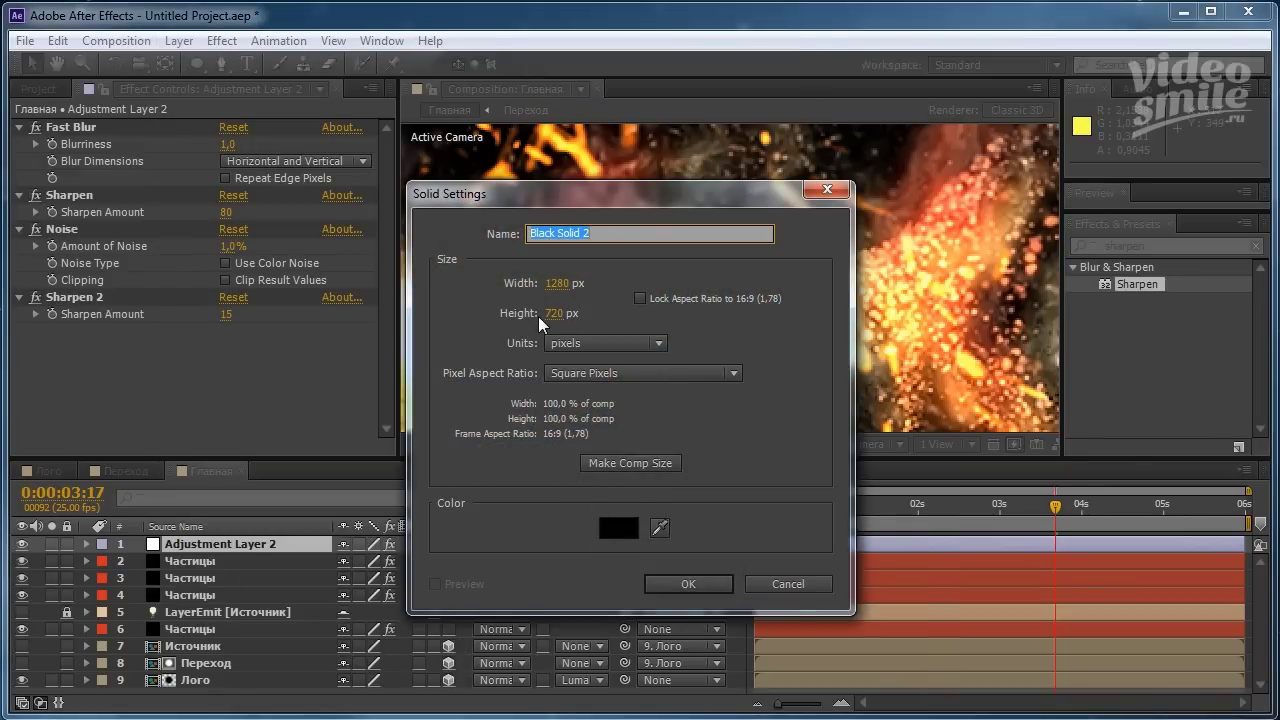
click(716, 584)
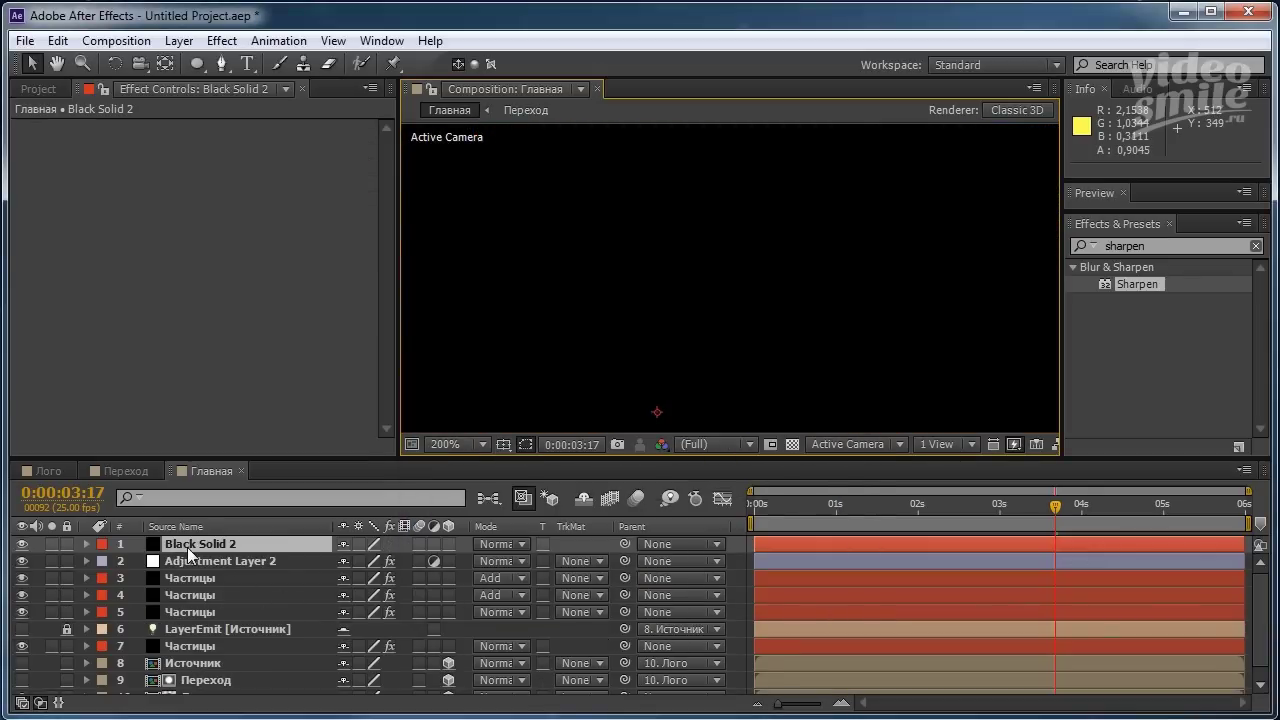
Move Black Solid 2 below Adjustment Layer 2 and set its blend mode to Screen.
drag(204, 550, 208, 566)
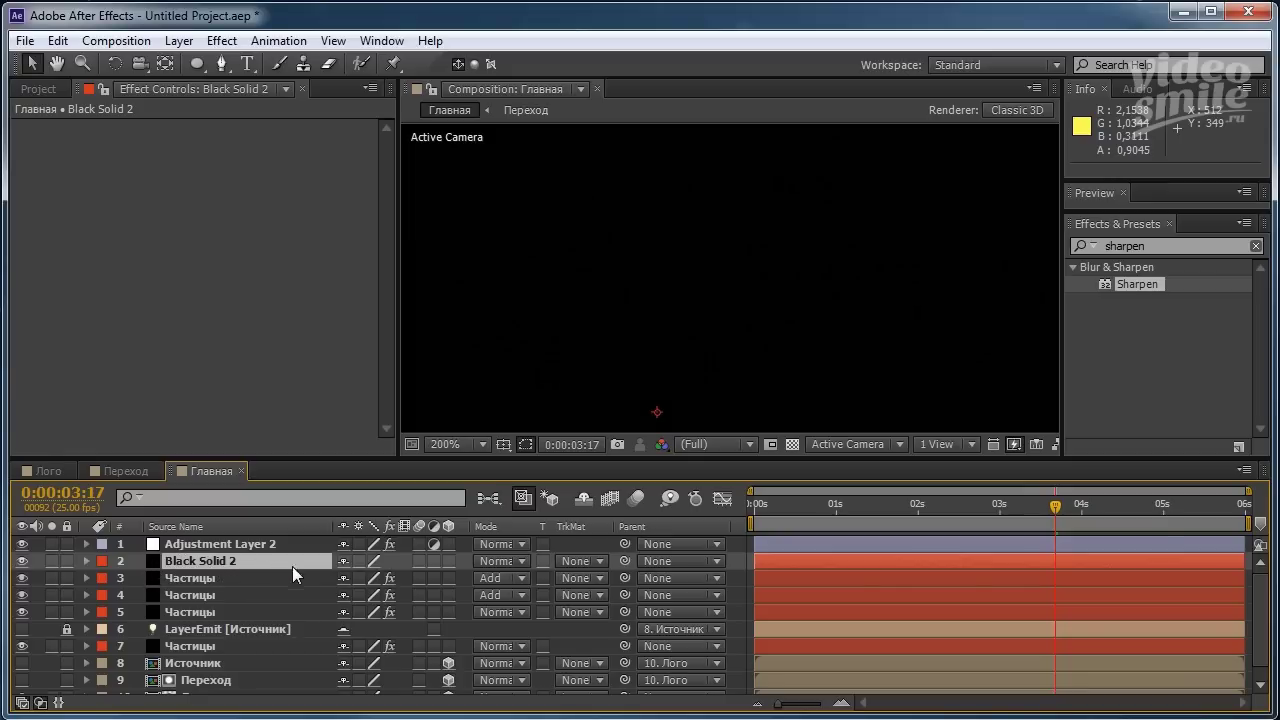
click(520, 560)
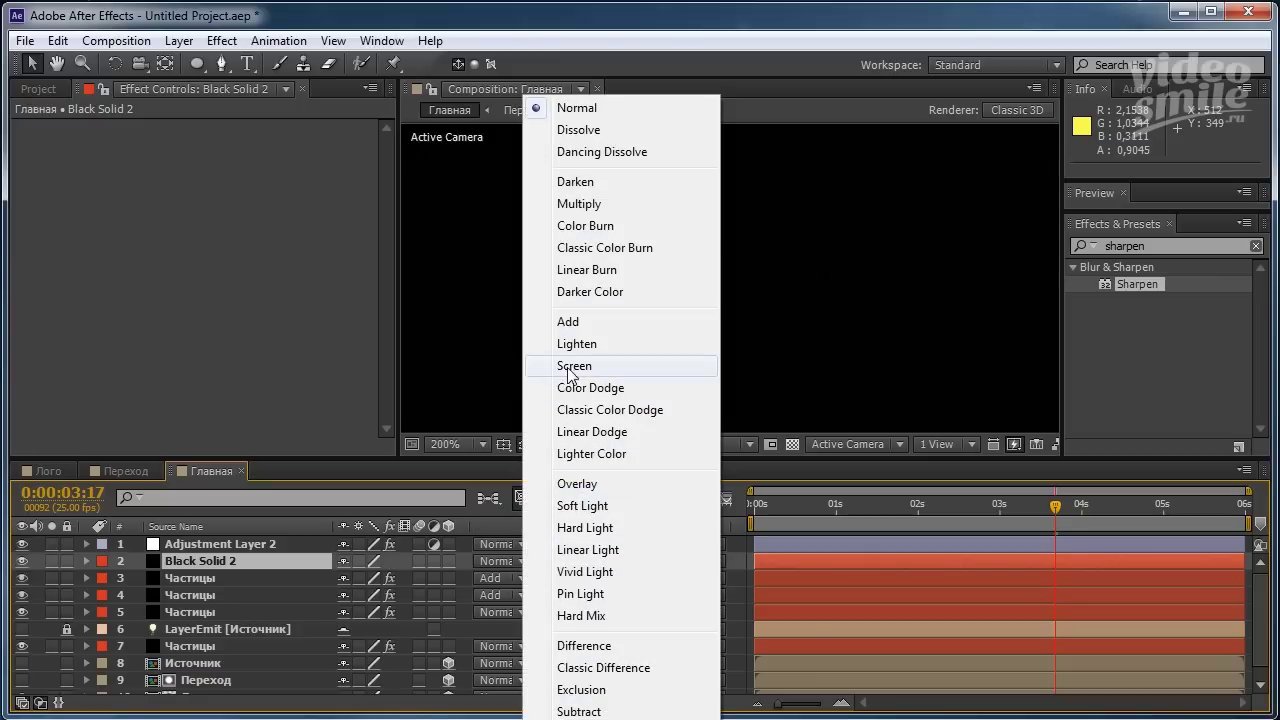
click(609, 369)
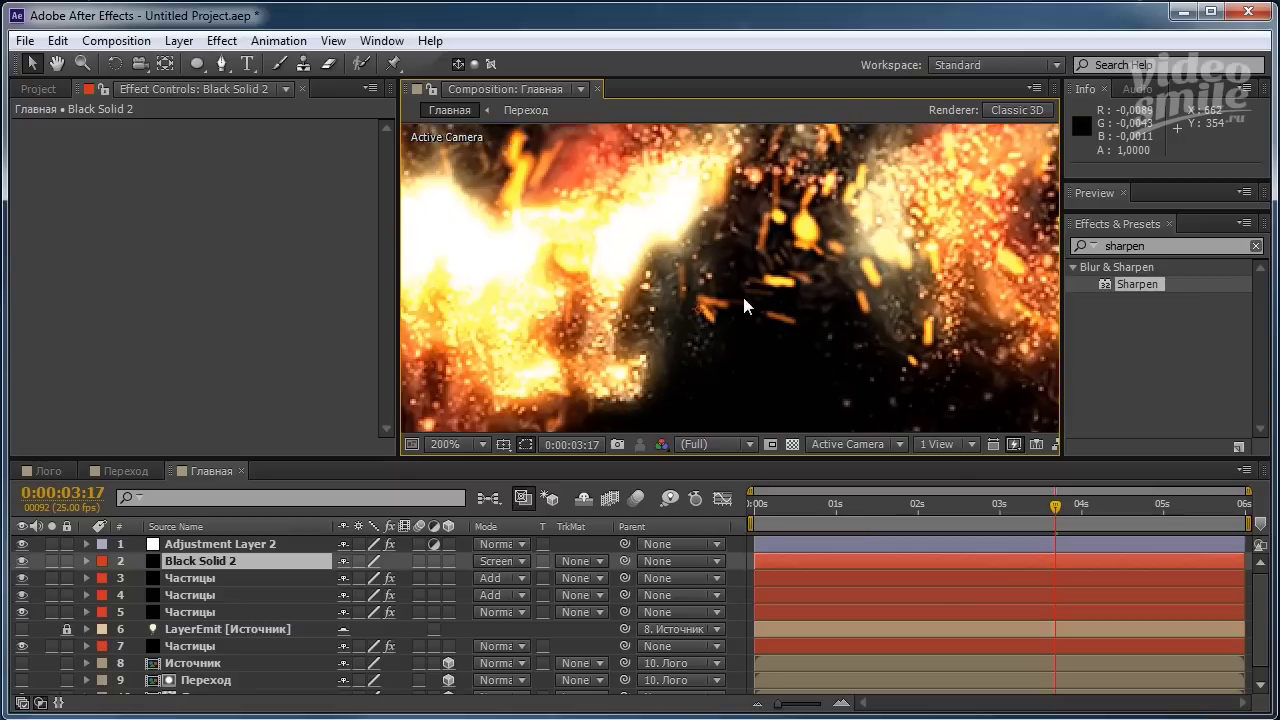
scroll(744, 299, down, 1)
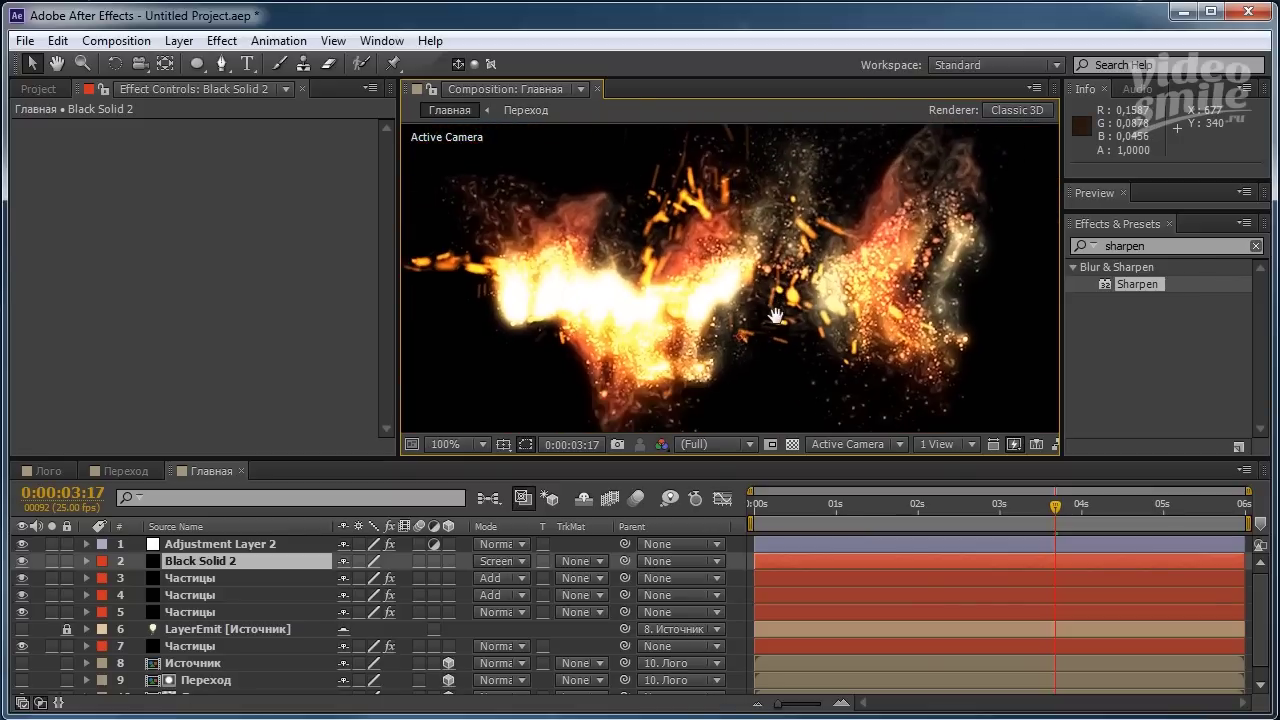
drag(776, 316, 746, 288)
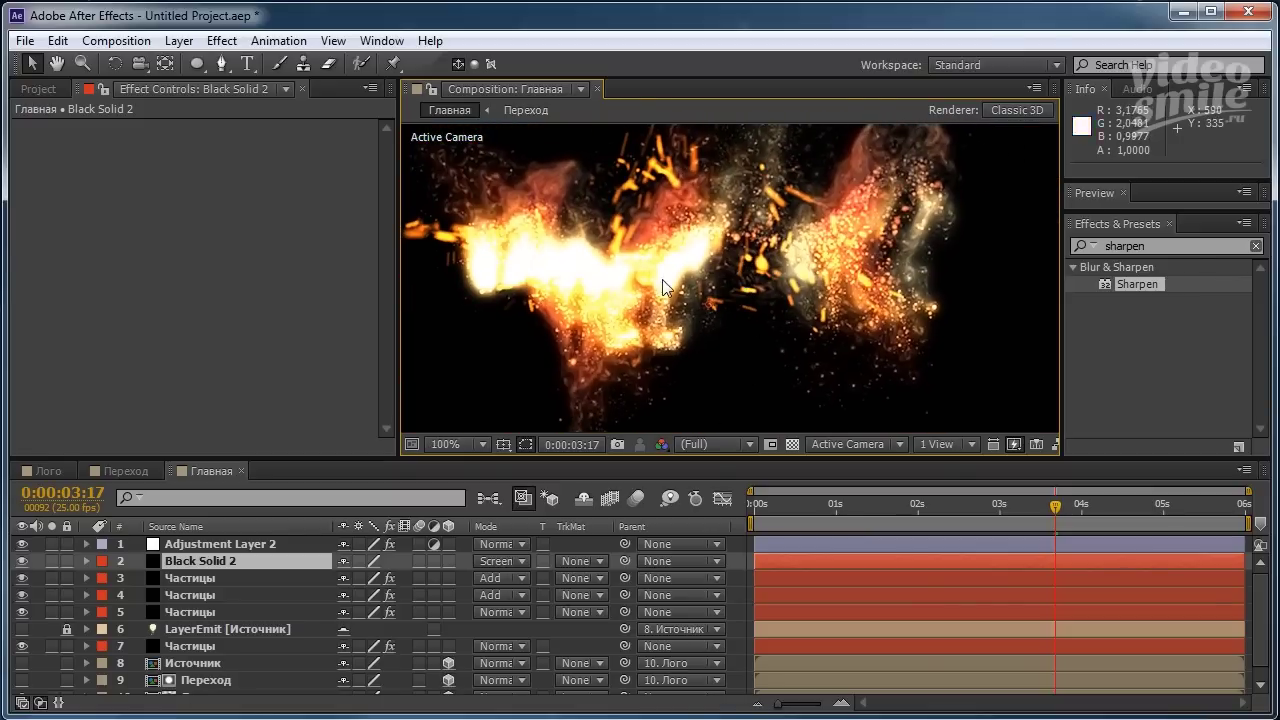
scroll(706, 370, down, 1)
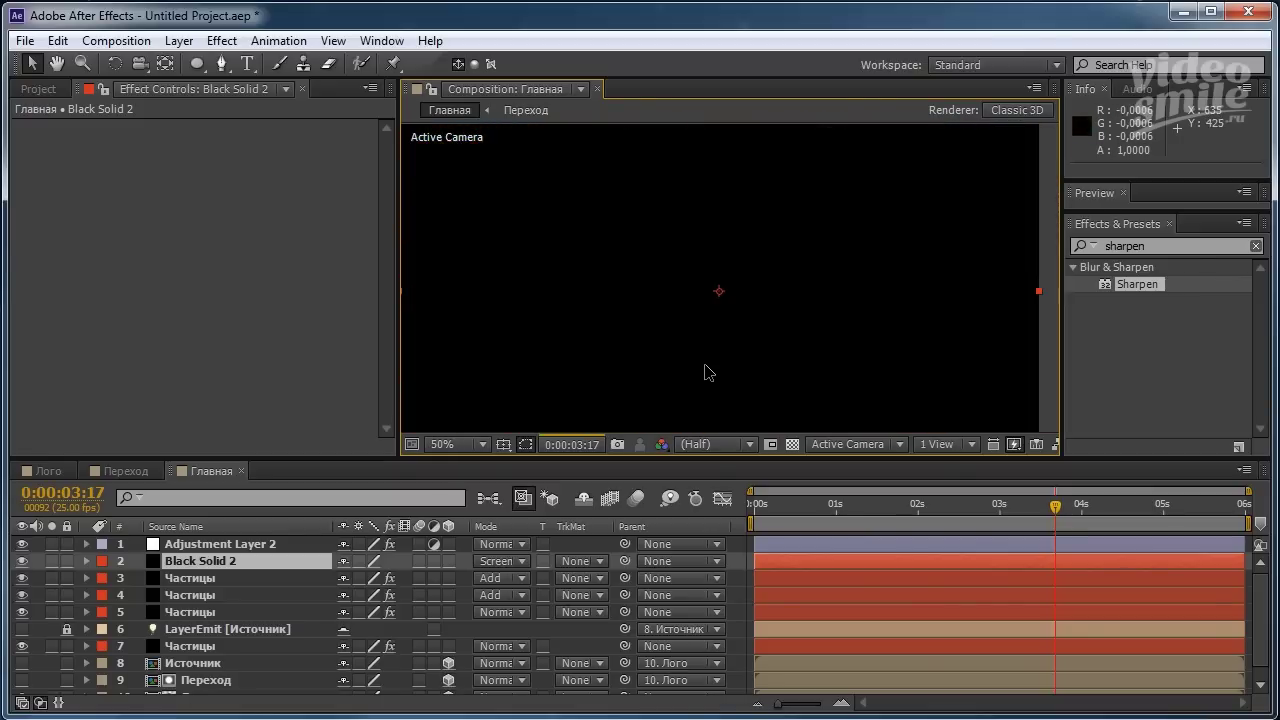
Jump to 0:00:01:19, centre the VIDEOSMILE logo, and select Adjustment Layer 2.
click(898, 507)
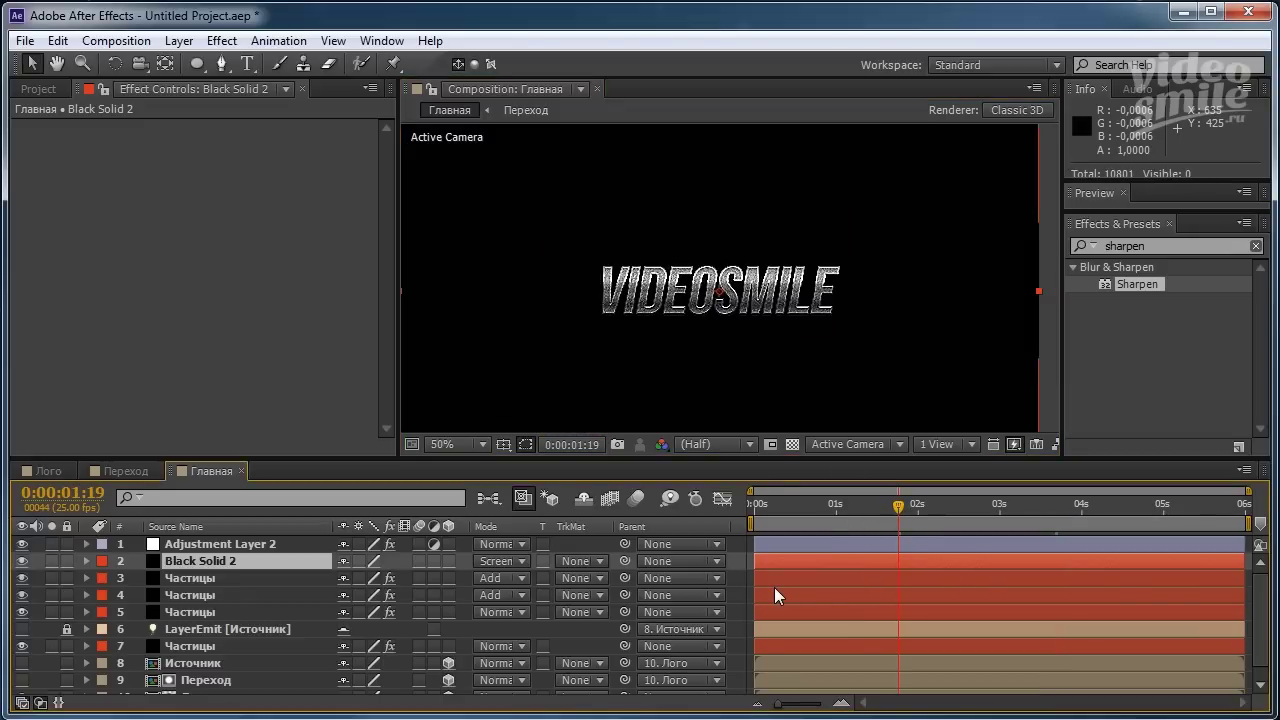
drag(808, 375, 805, 352)
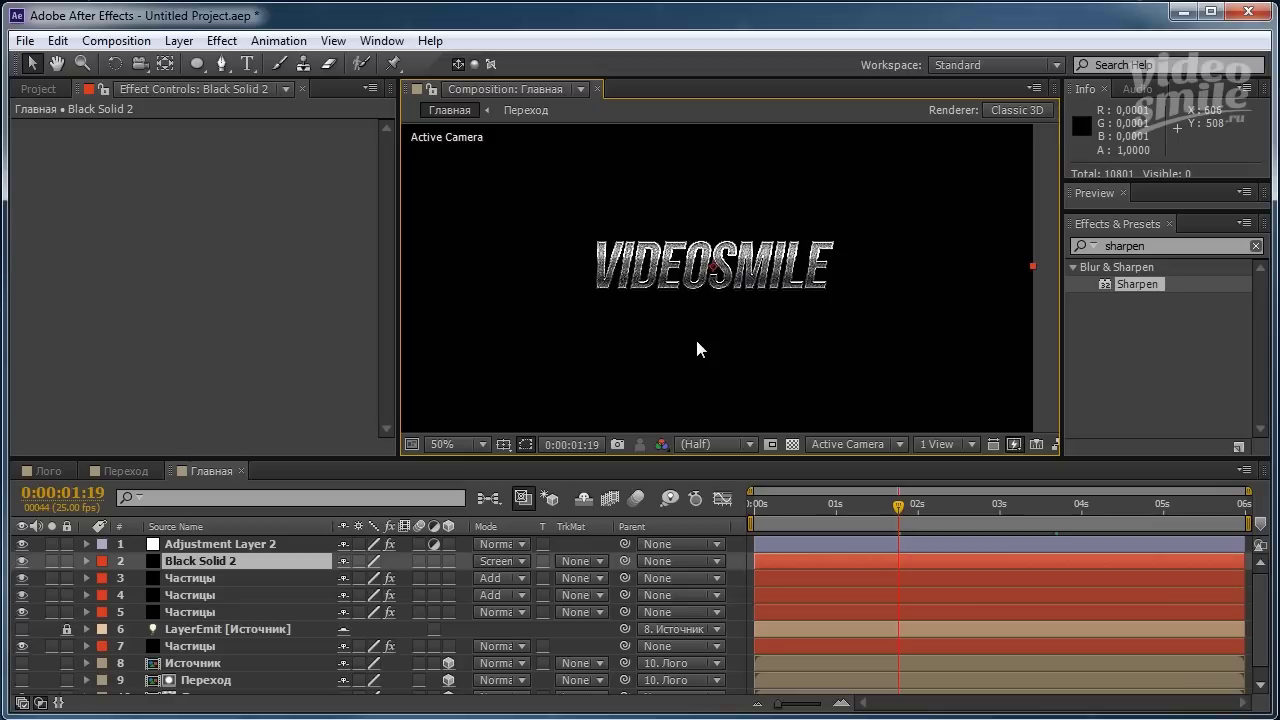
click(220, 544)
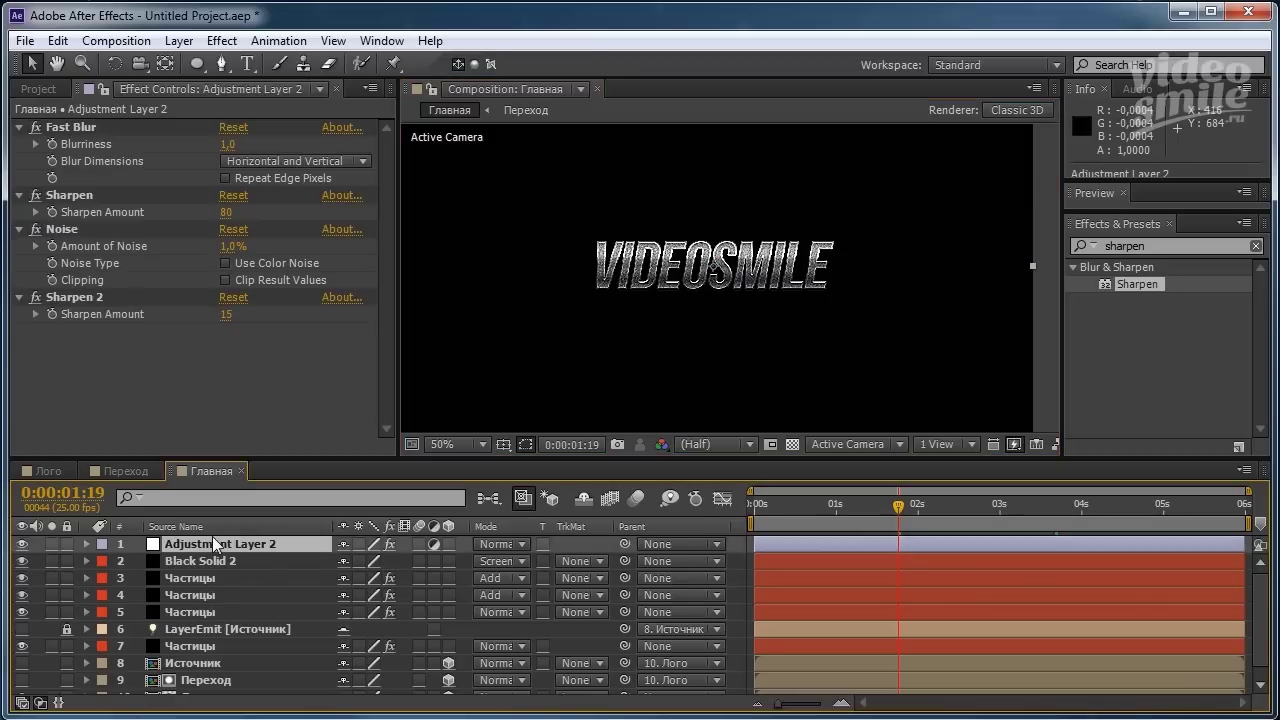
Create Black Solid 3, a new black solid layer at the top of the stack.
click(179, 41)
mouse_move(350, 63)
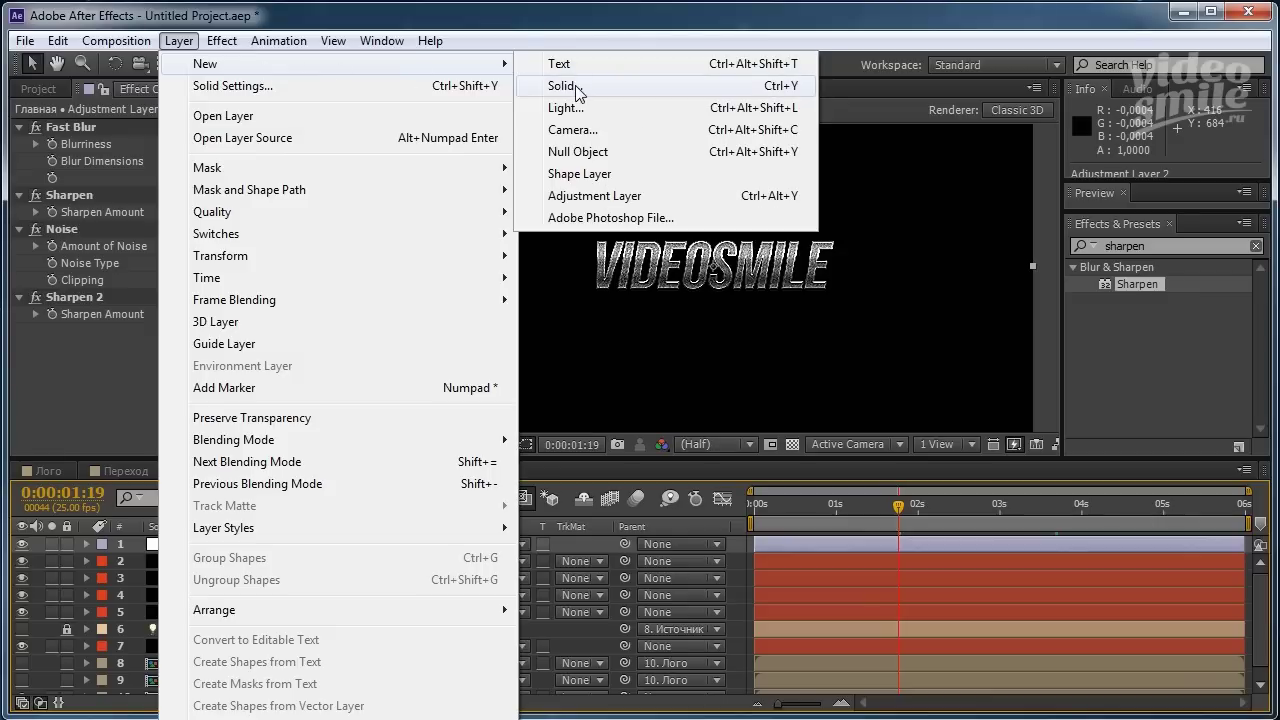
click(575, 85)
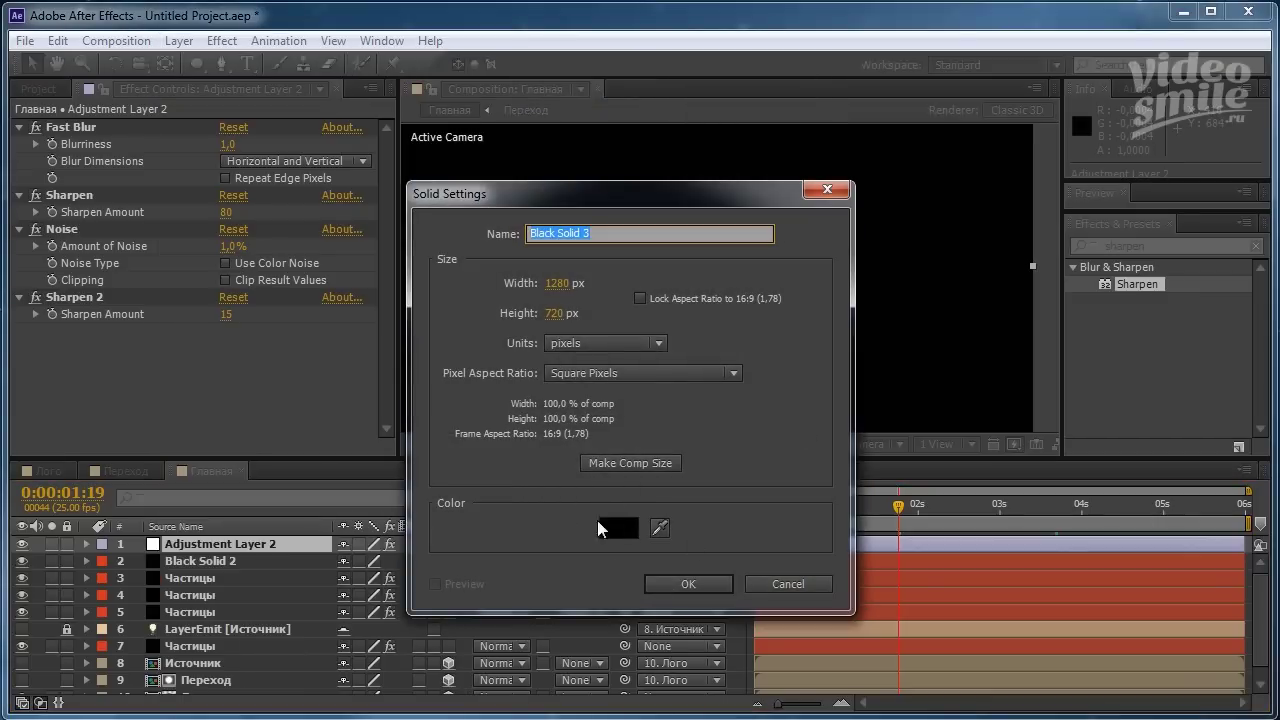
click(722, 582)
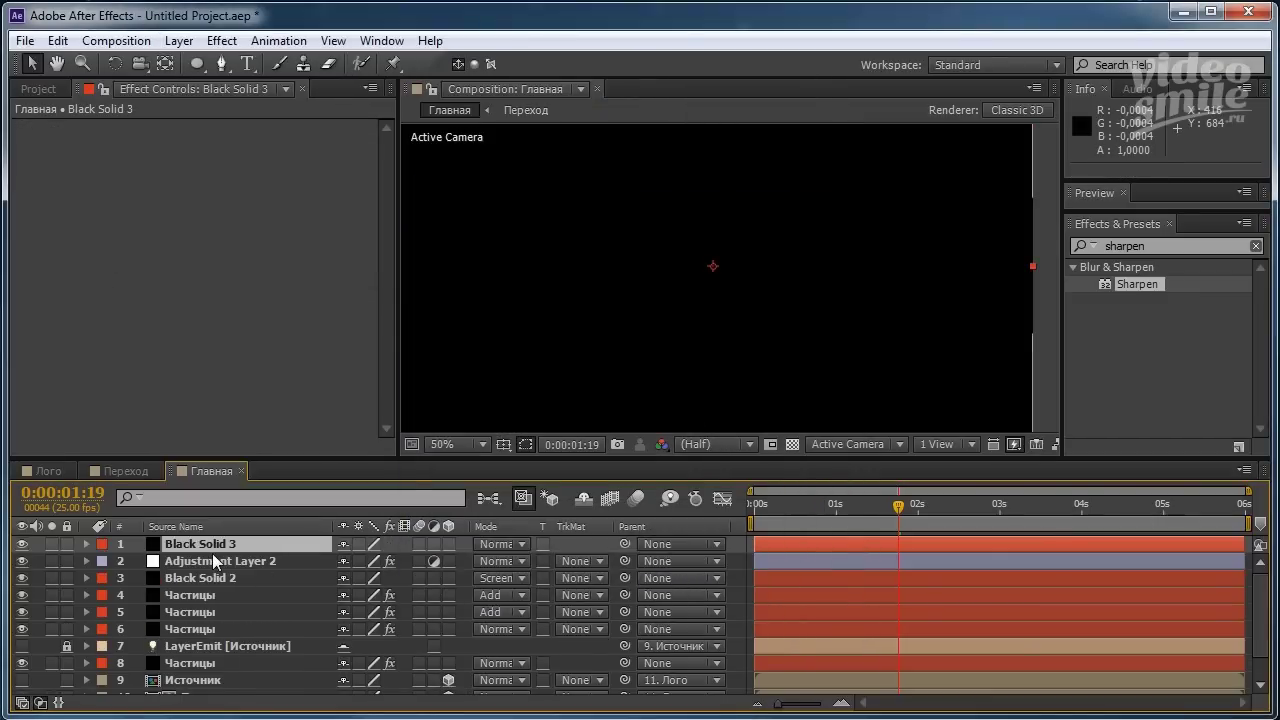
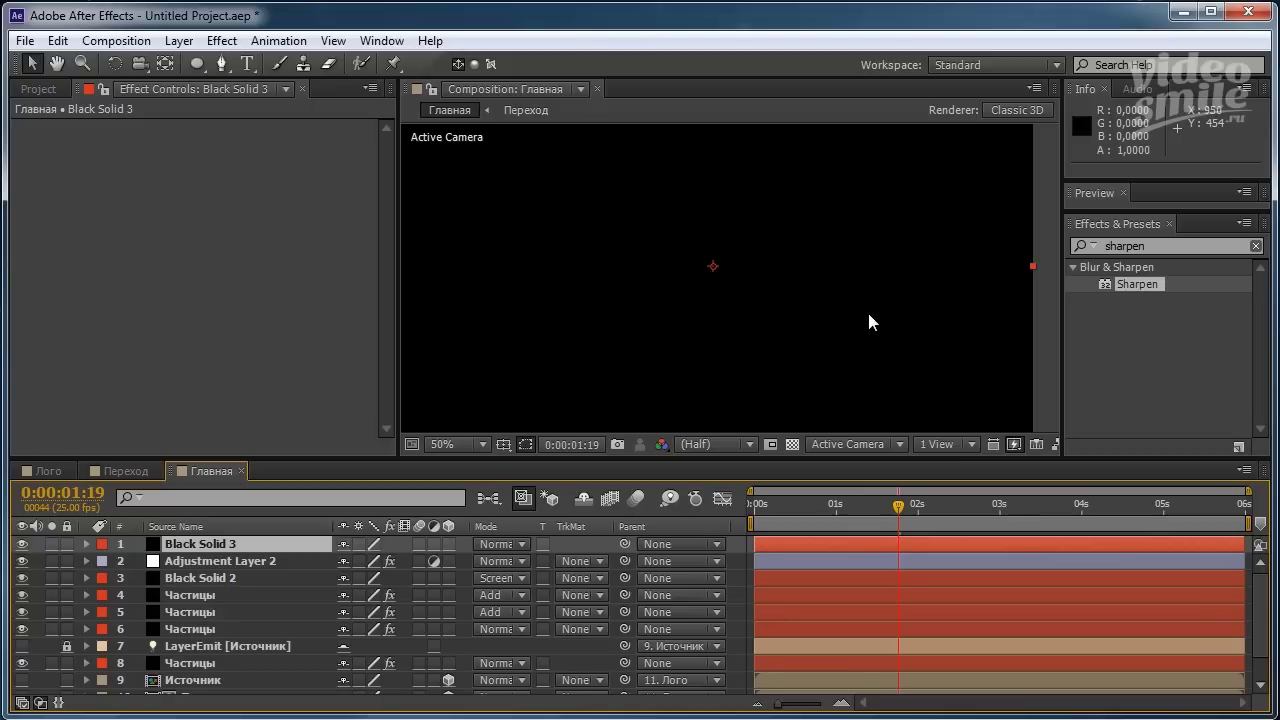
Search 'opti' in Effects & Presets and drag Optical Flares onto Black Solid 3 in the viewer.
click(1168, 245)
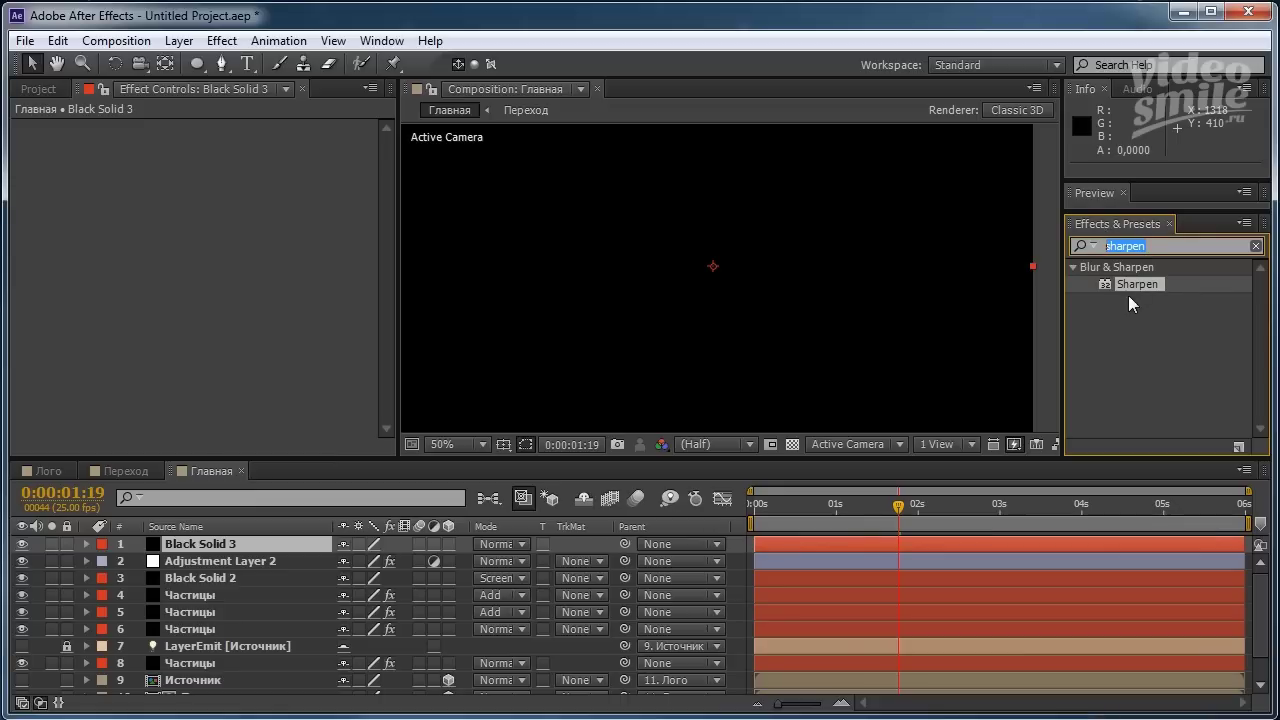
text(opti)
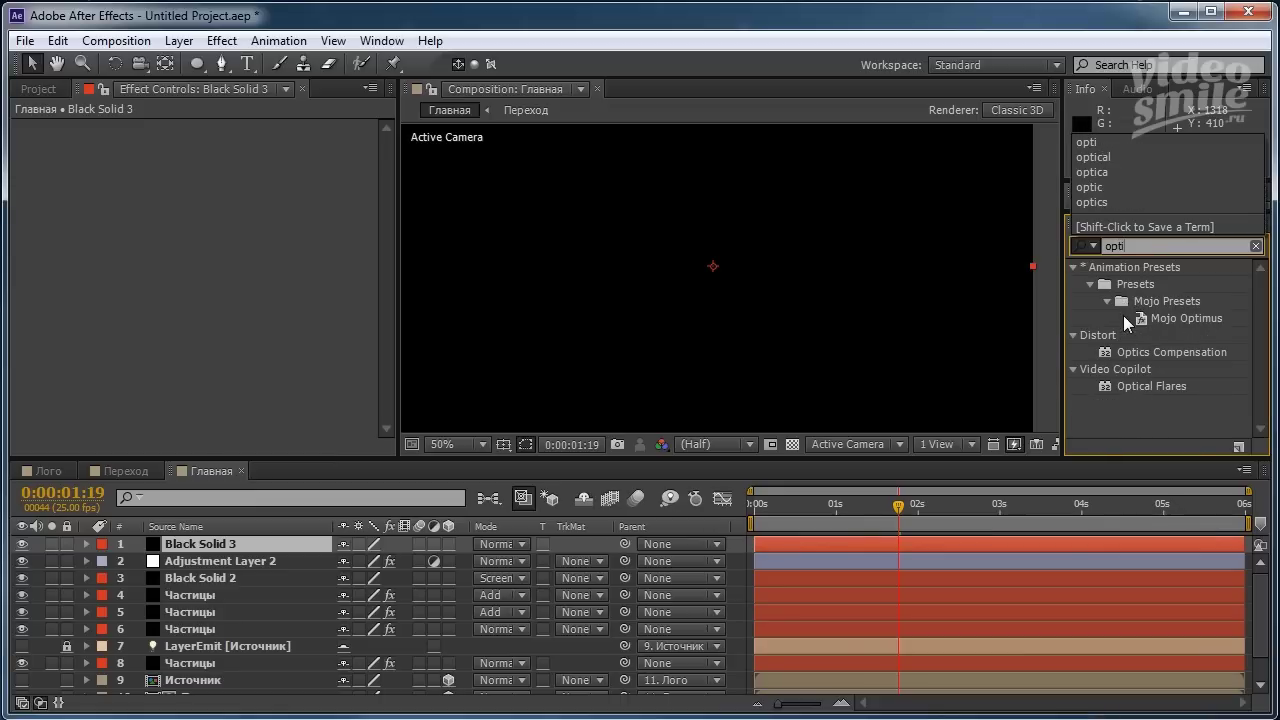
click(1167, 385)
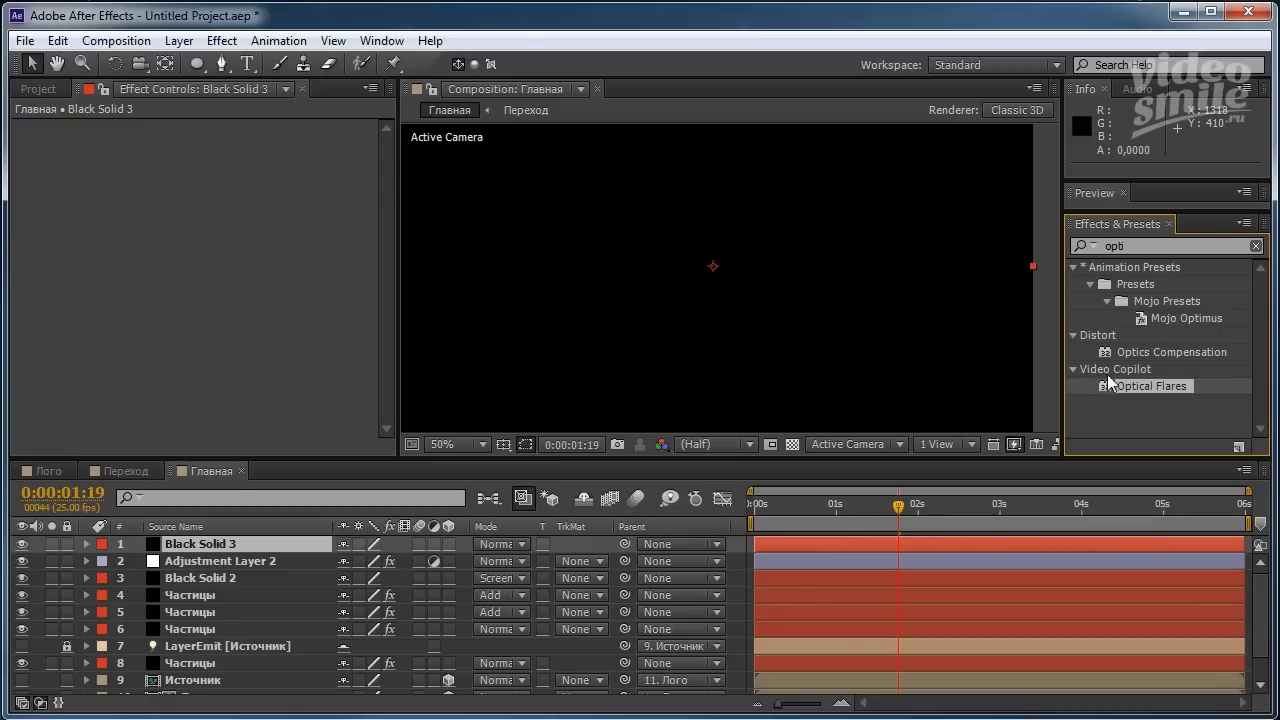
drag(1147, 383, 677, 316)
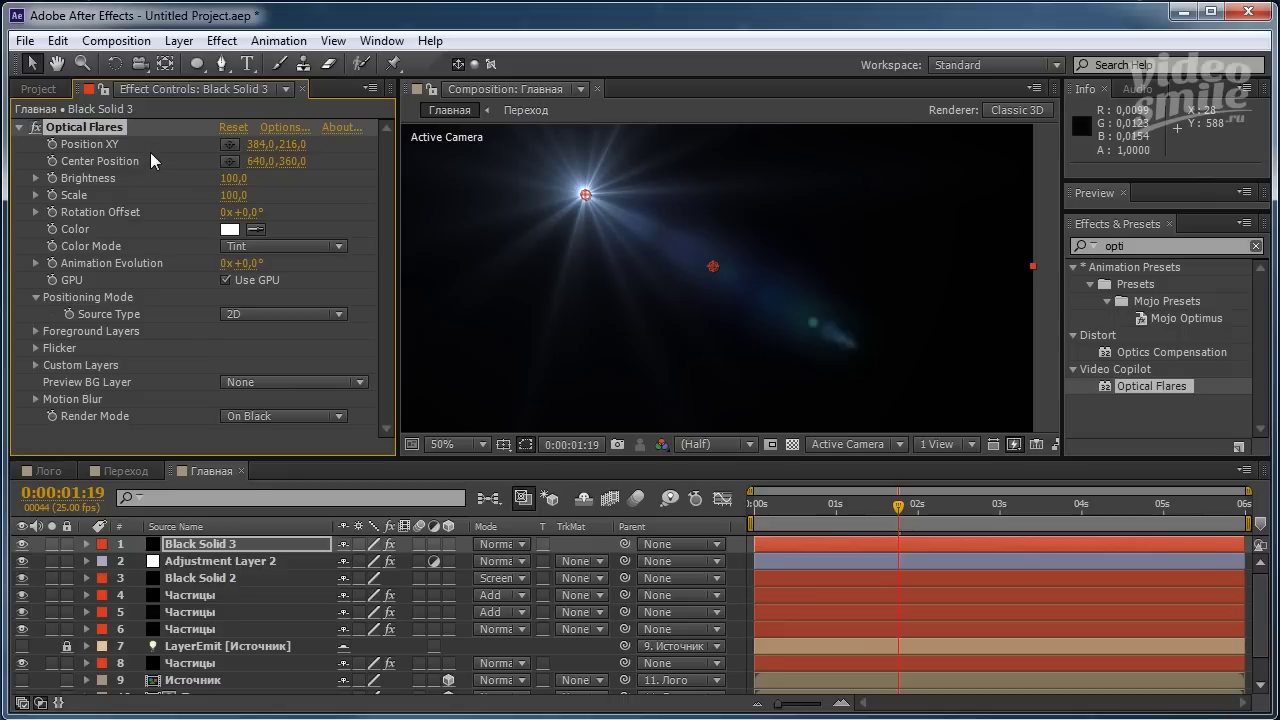
Load the Star Force flare from Pro Presets in the Optical Flares editor and accept it.
click(282, 128)
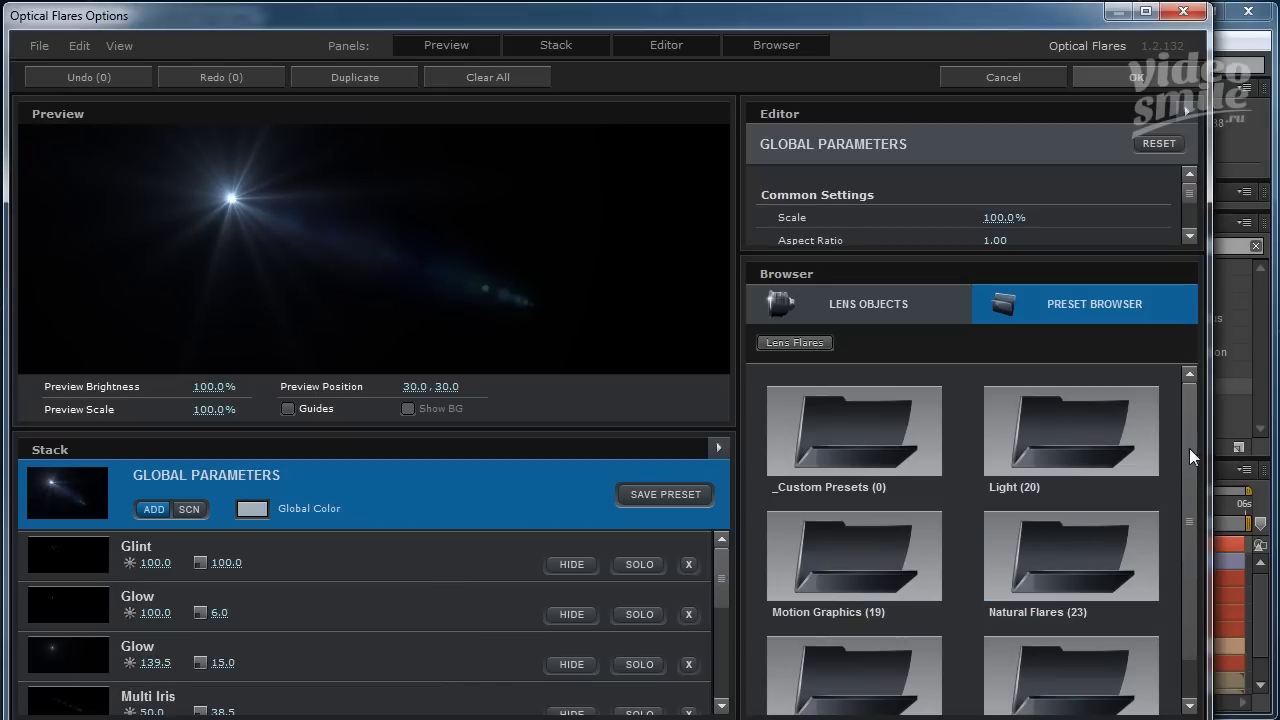
scroll(1187, 526, down, 1)
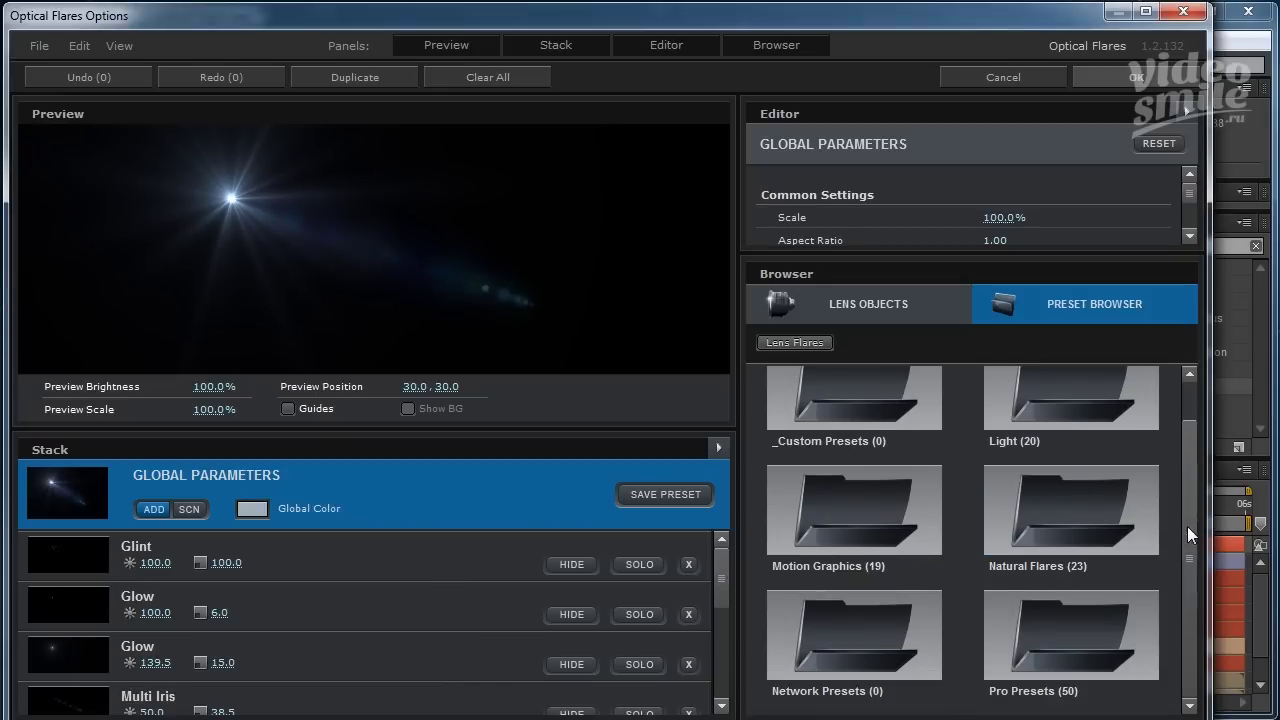
click(1067, 628)
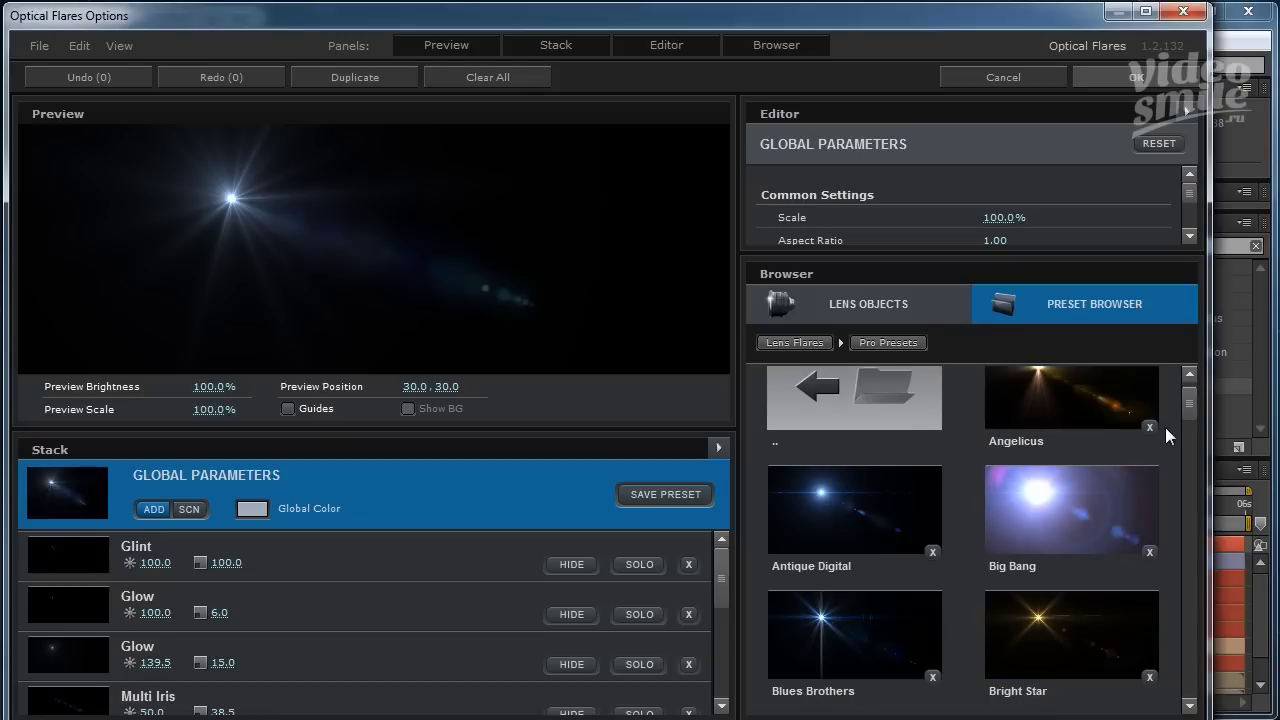
drag(1190, 399, 1195, 416)
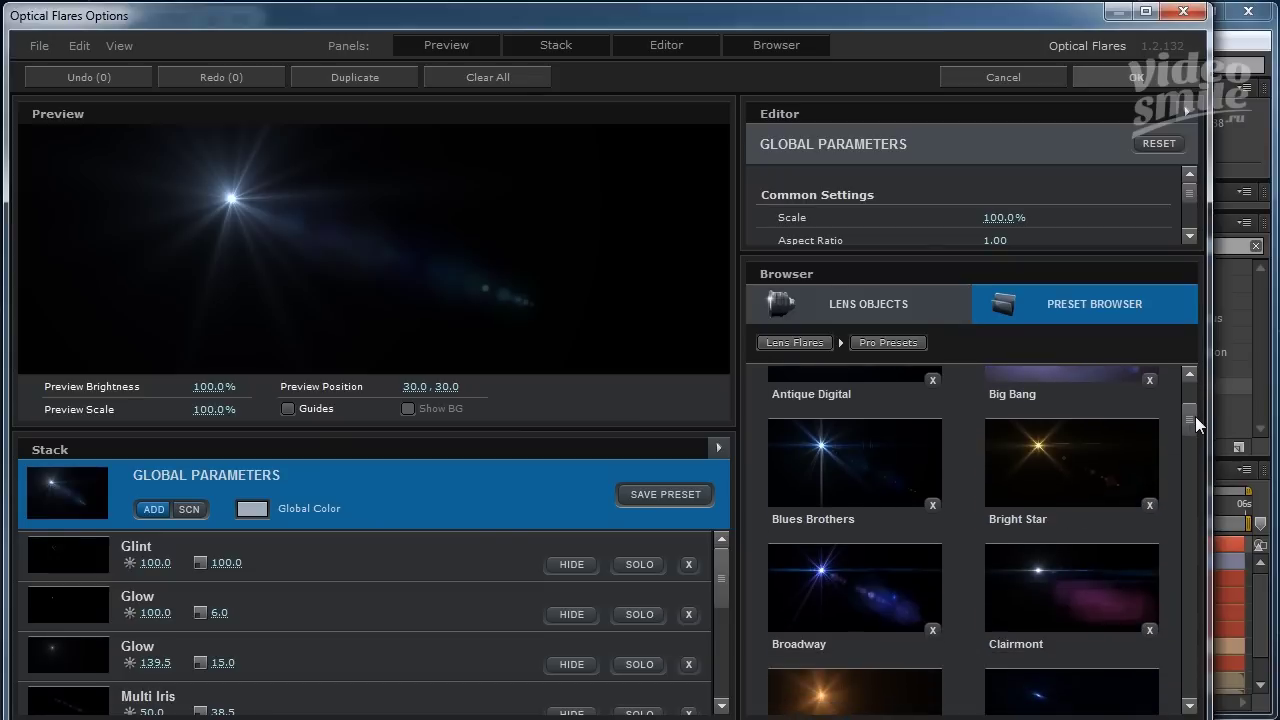
drag(1195, 416, 1190, 588)
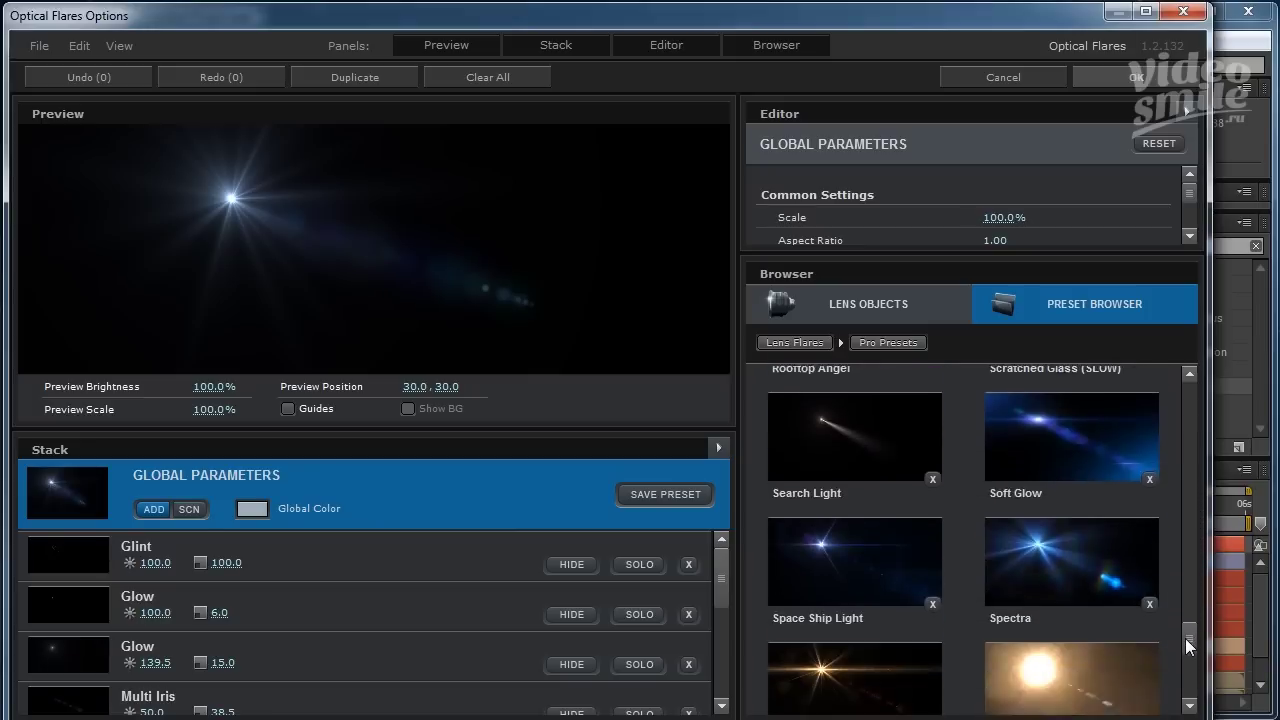
drag(1190, 588, 1189, 652)
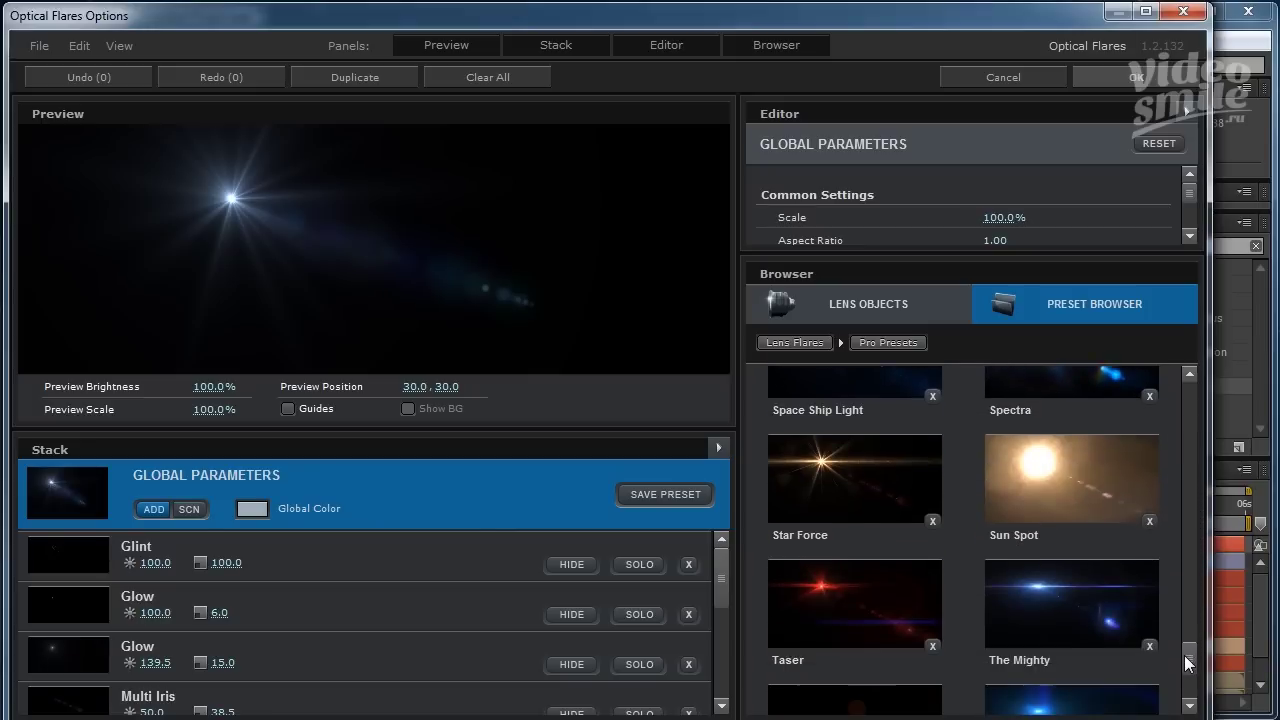
click(842, 480)
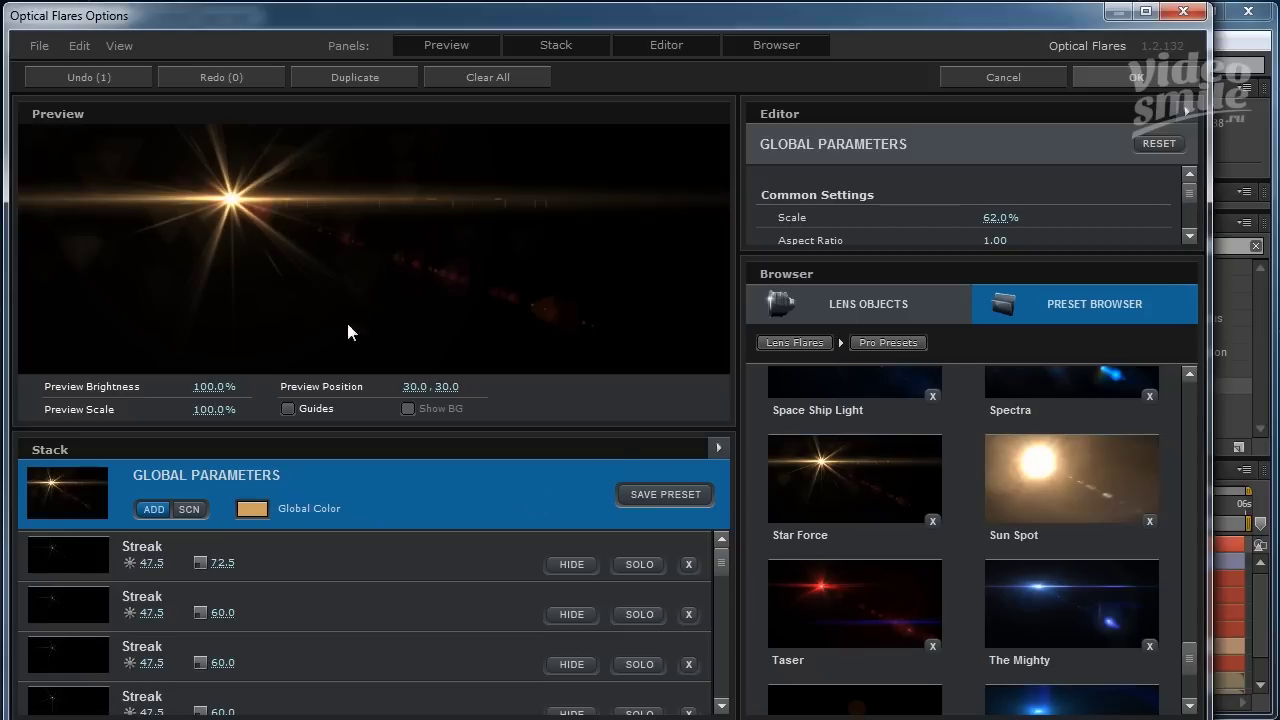
click(1144, 81)
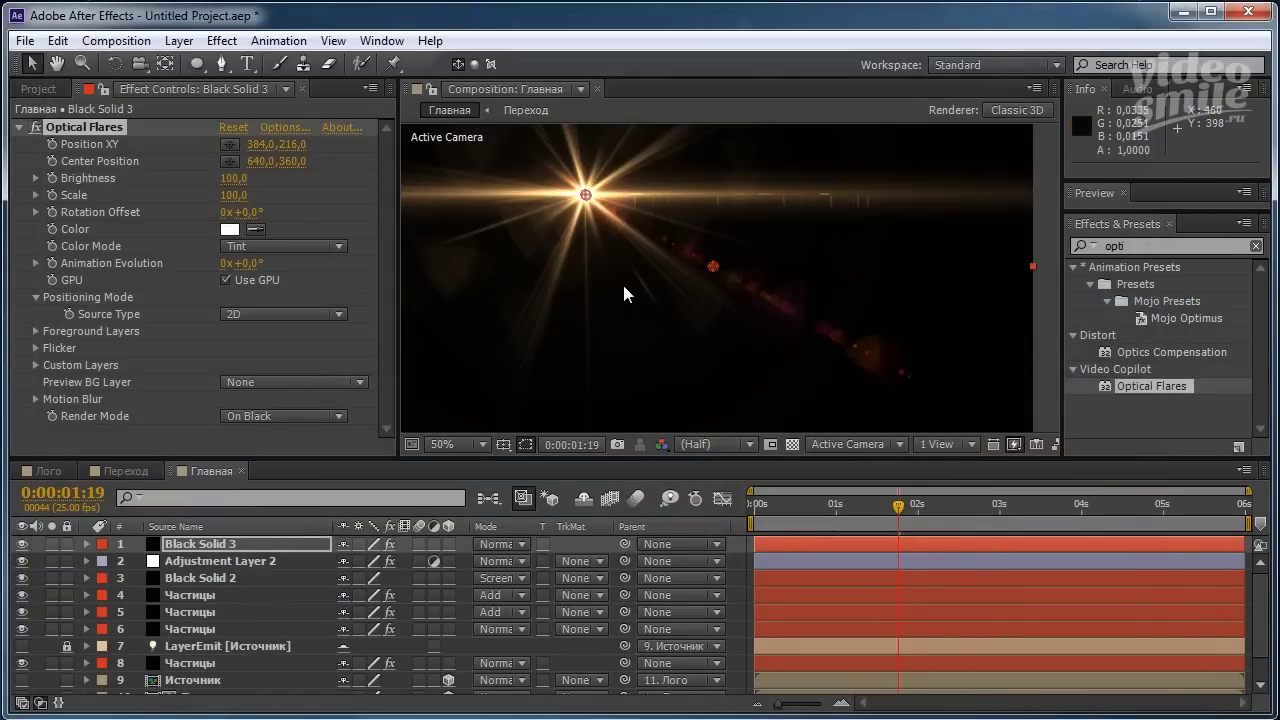
Drag the flare's Position XY source out to the left edge of the frame.
mouse_move(628, 285)
mouse_down()
mouse_move(740, 320)
mouse_move(697, 336)
mouse_up()
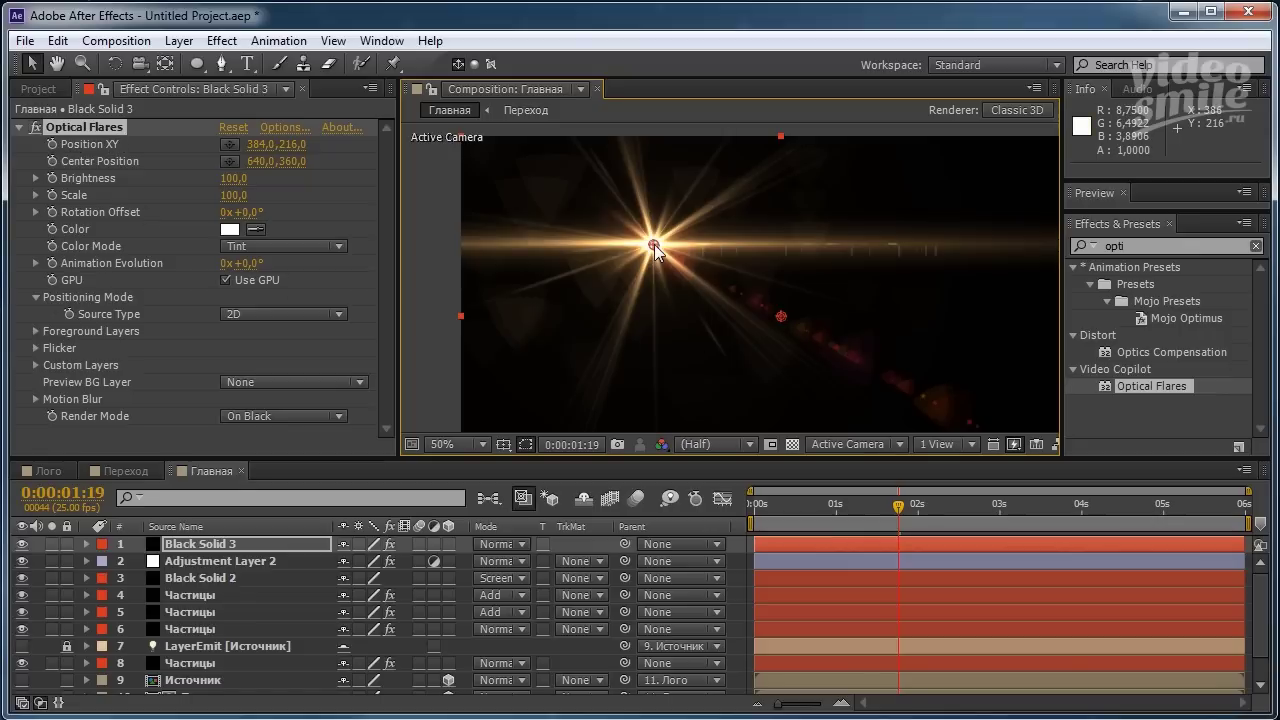
drag(654, 244, 361, 229)
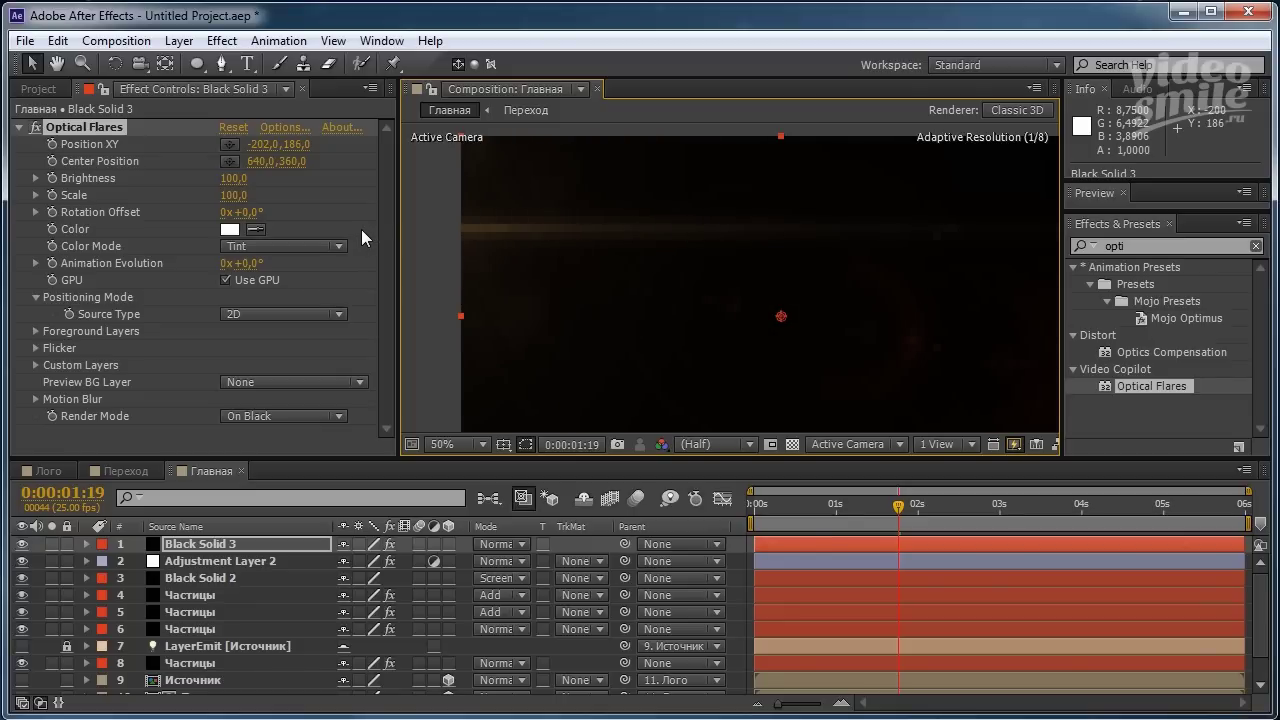
scroll(649, 342, down, 1)
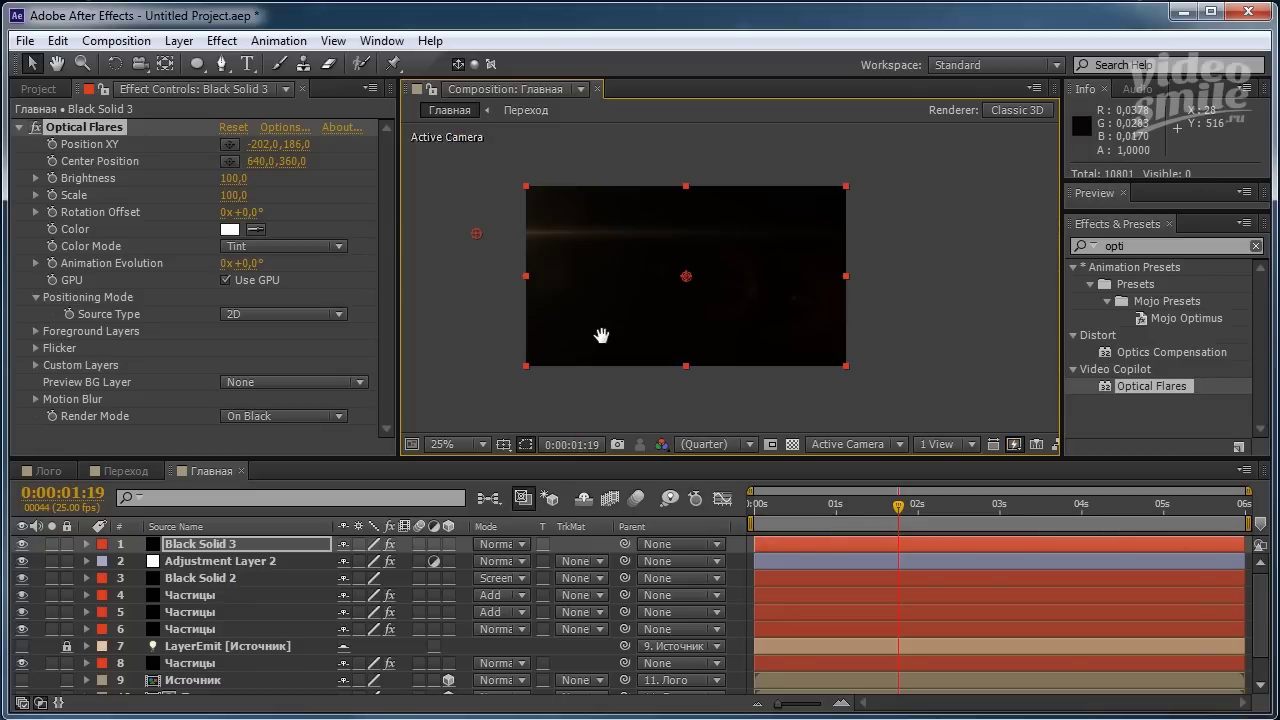
scroll(606, 338, up, 1)
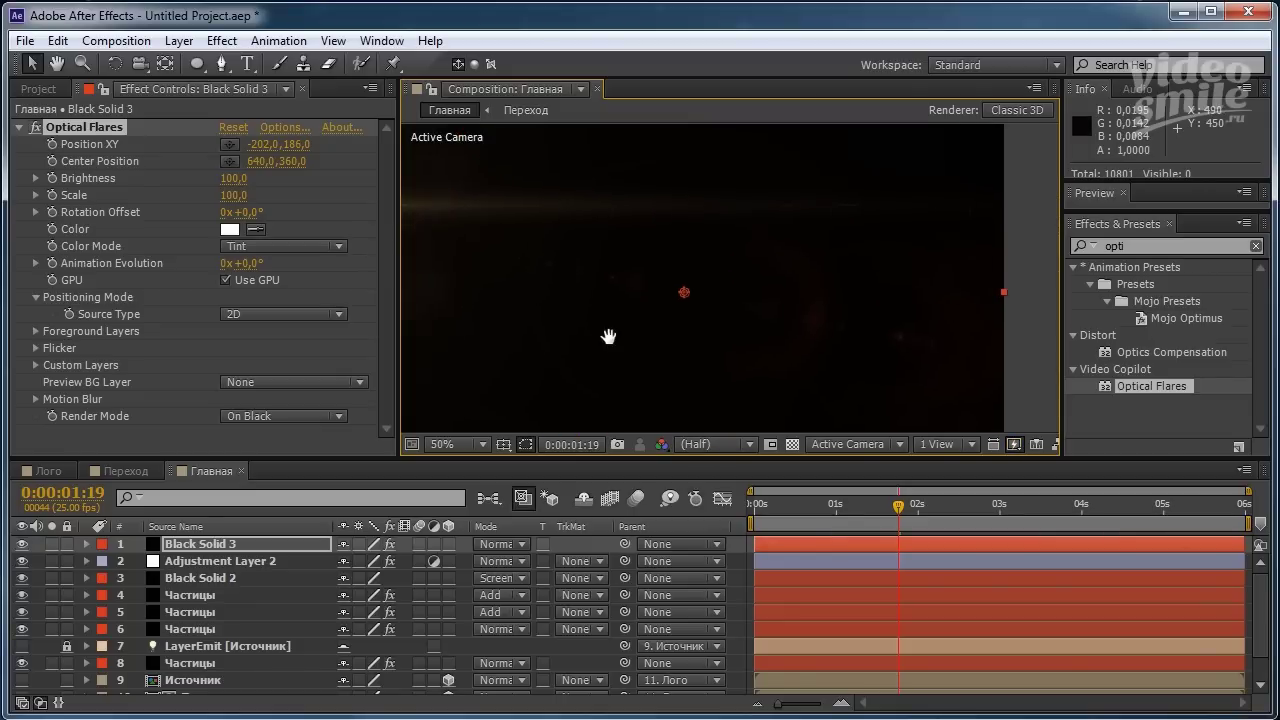
drag(608, 336, 640, 347)
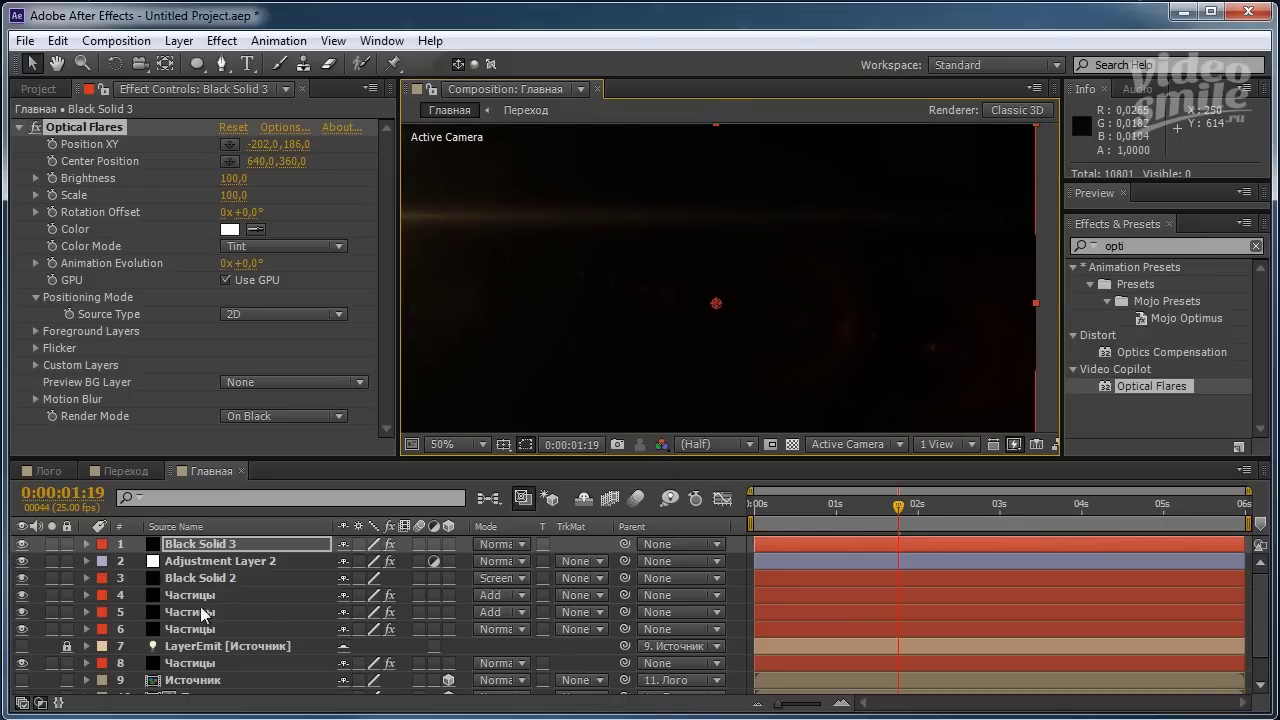
Solo Black Solid 3, fine-tune the flare source to about -196,228, and return to 0:00:00:00.
click(51, 545)
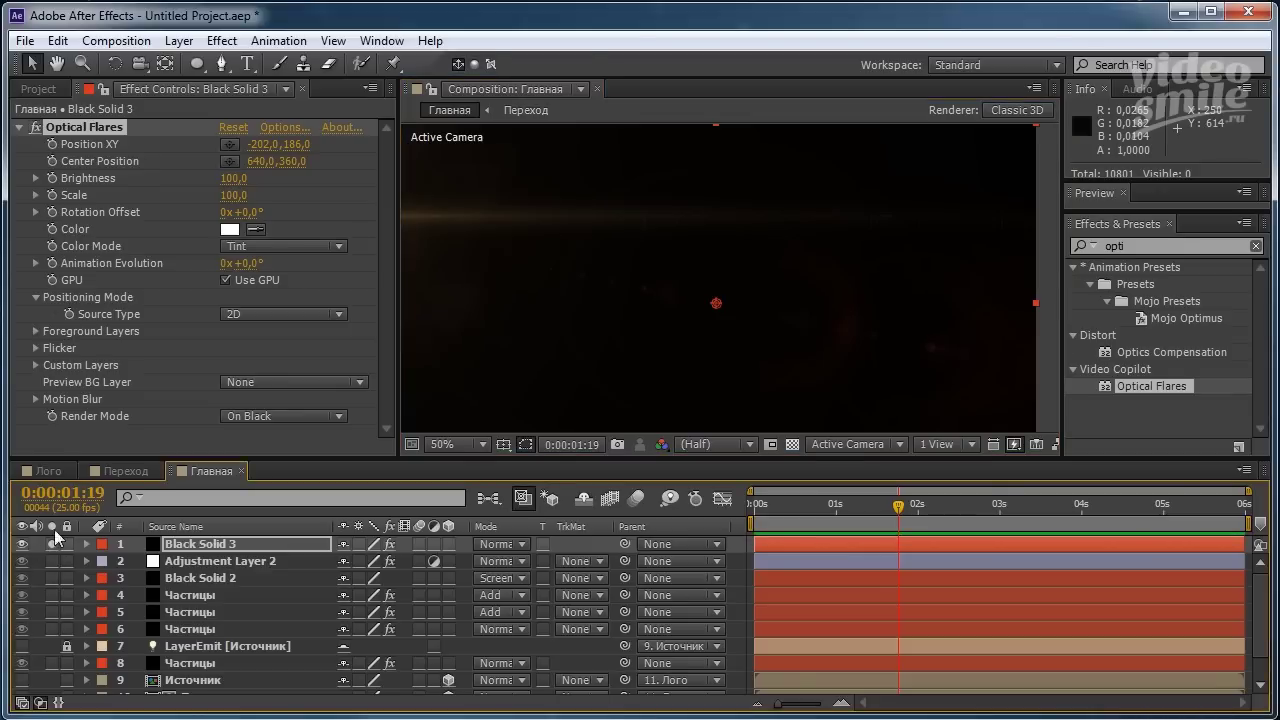
mouse_move(510, 304)
mouse_down()
mouse_move(576, 280)
mouse_move(680, 318)
mouse_up()
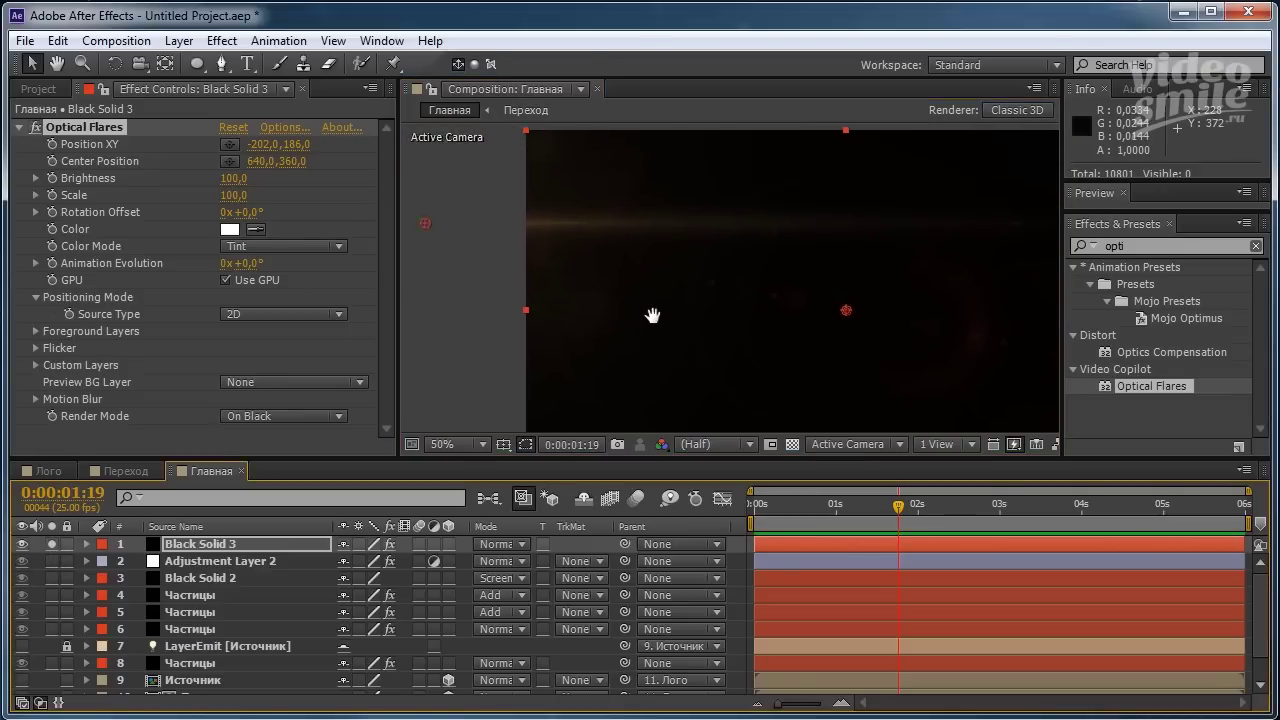
drag(469, 226, 472, 247)
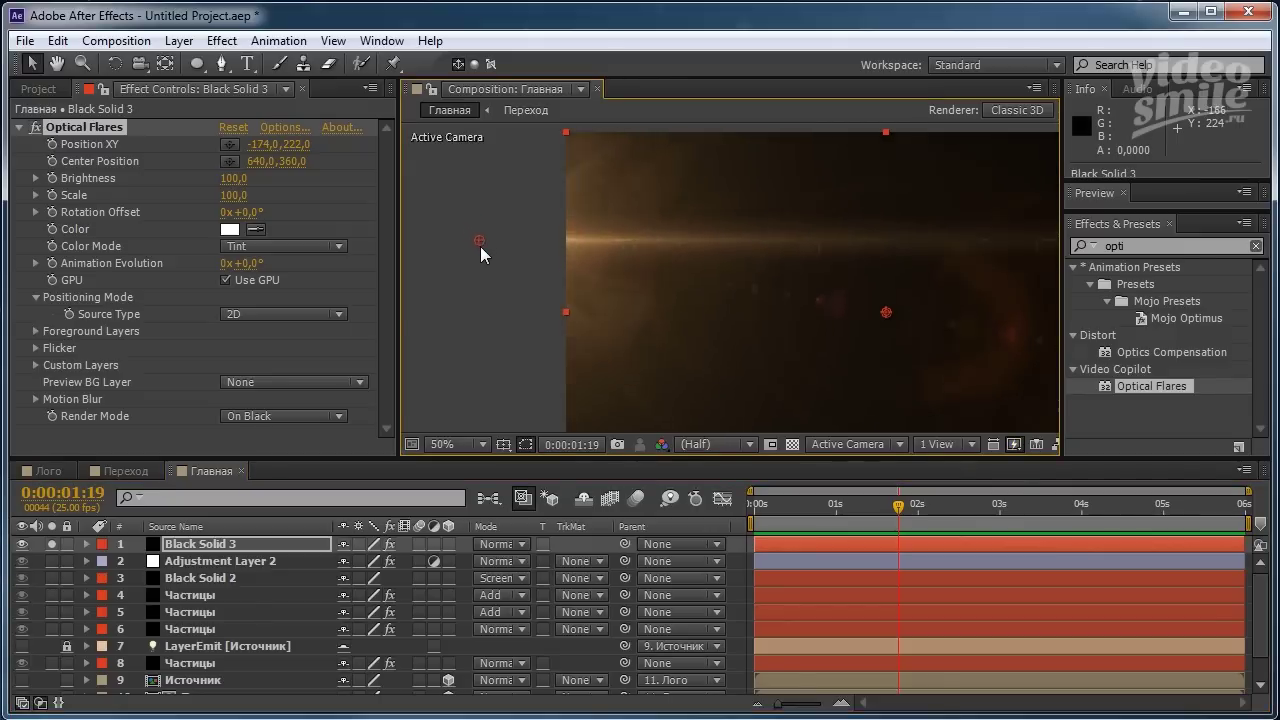
drag(474, 247, 472, 247)
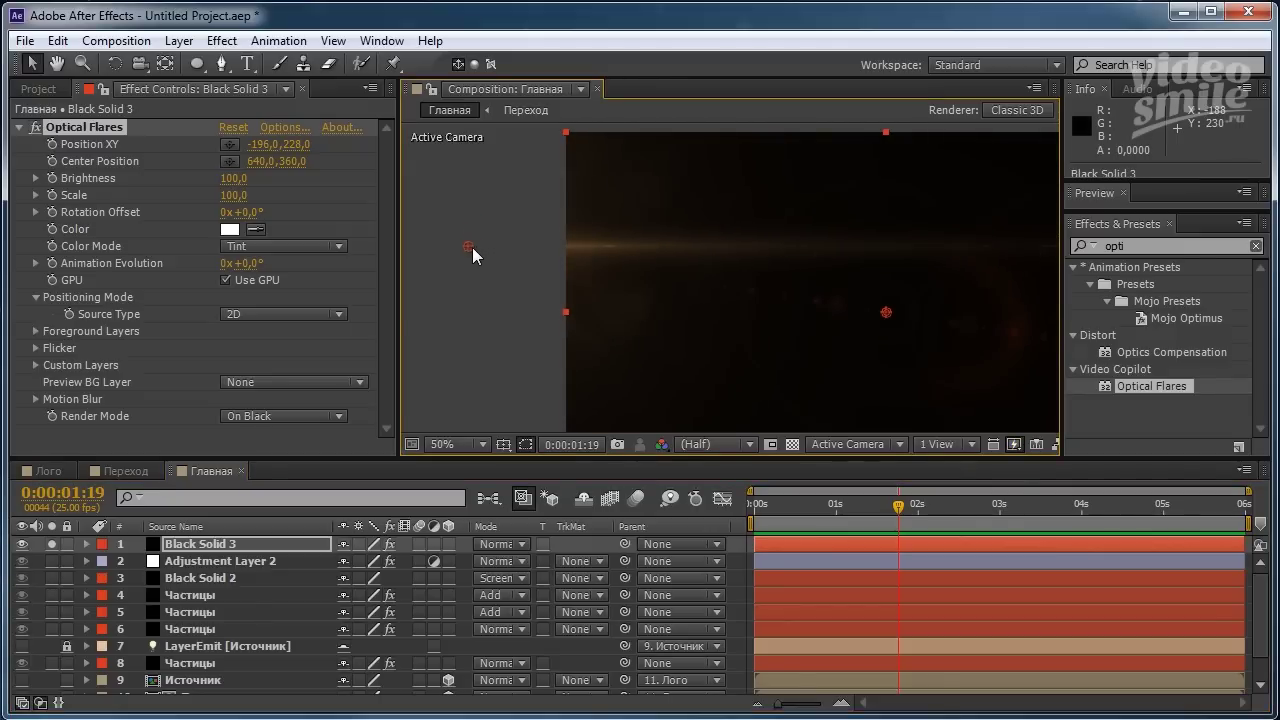
drag(716, 365, 587, 313)
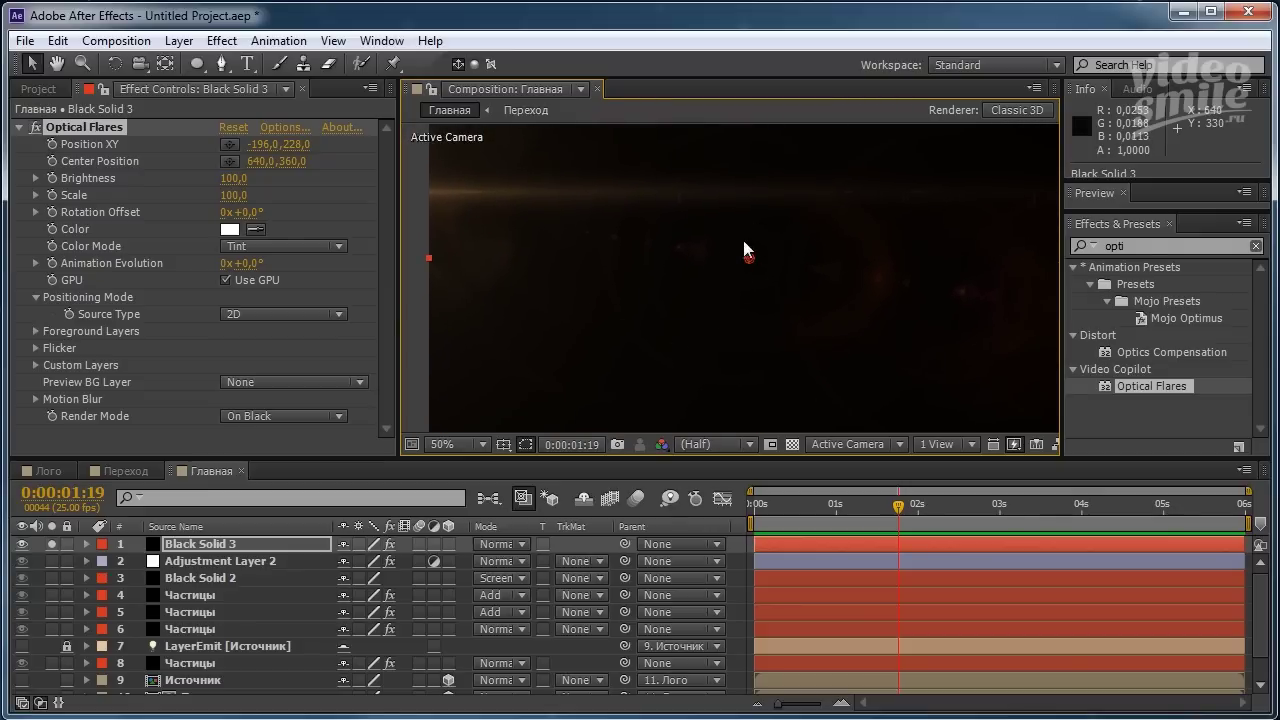
mouse_move(732, 322)
mouse_down()
mouse_move(594, 305)
mouse_move(606, 334)
mouse_up()
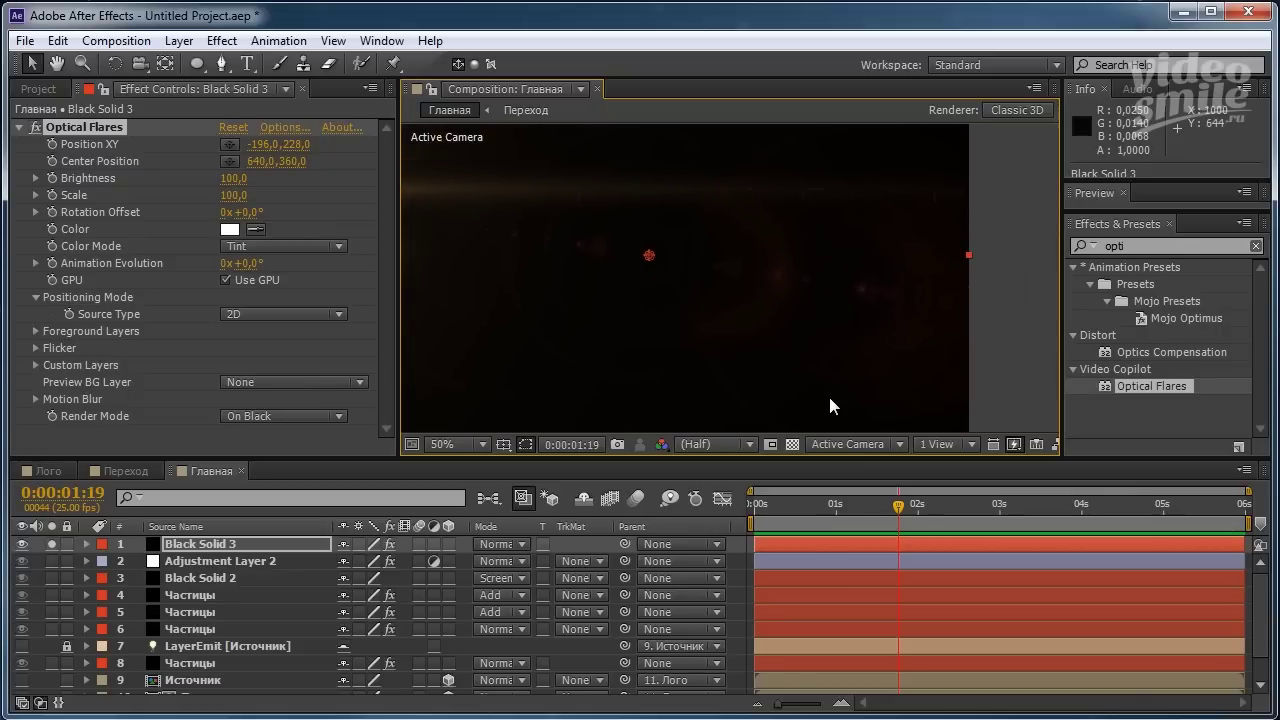
drag(897, 514, 737, 522)
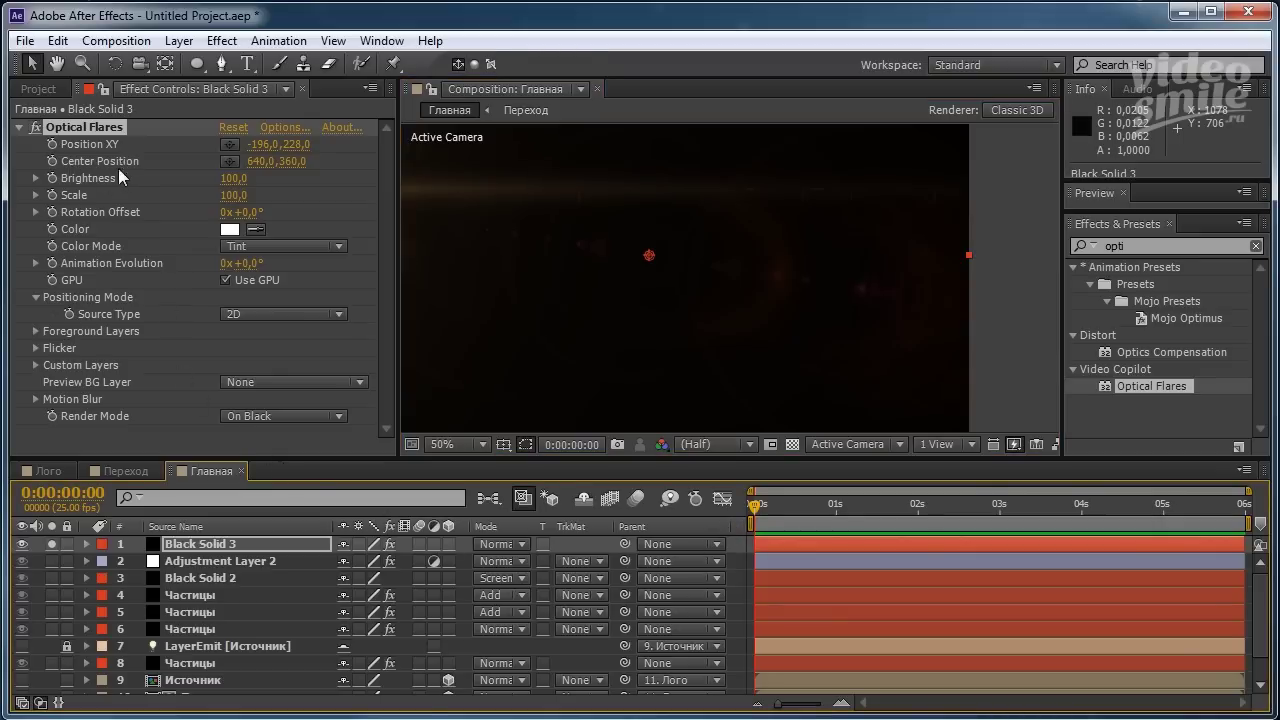
Keyframe the flare's Center Position, moving it to 728, 420 at the composition's end.
click(53, 161)
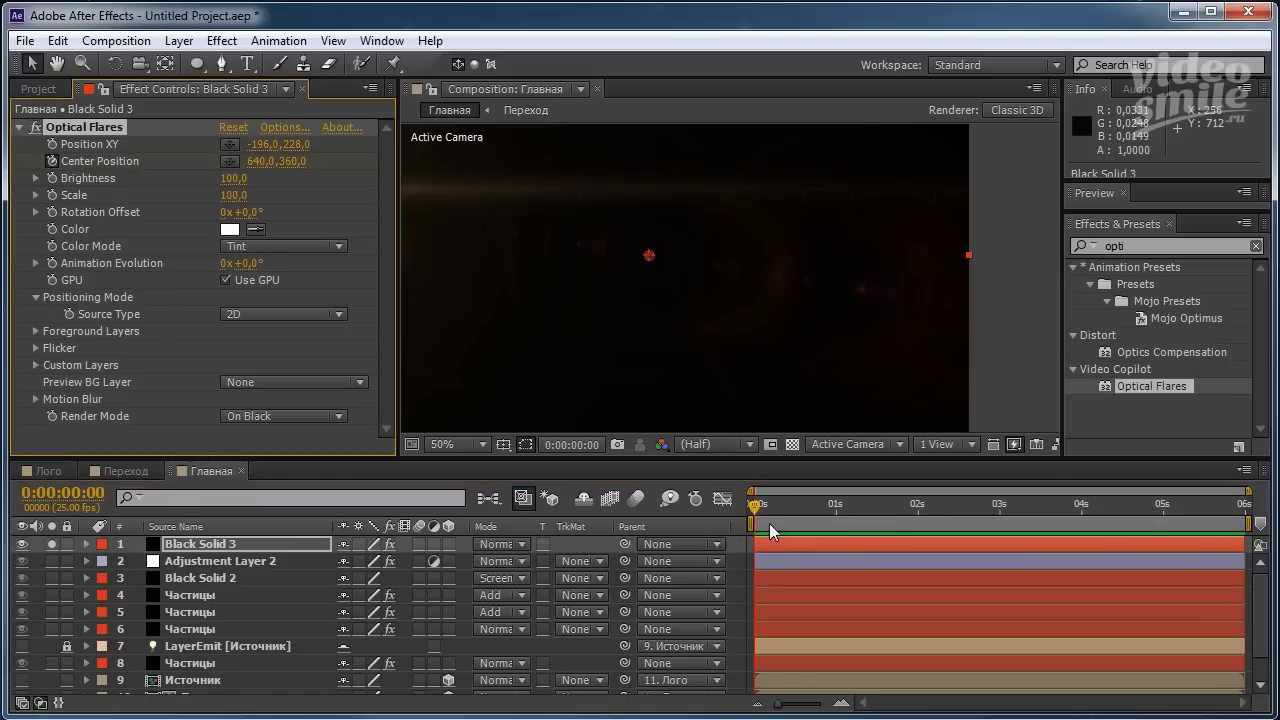
drag(756, 505, 1237, 573)
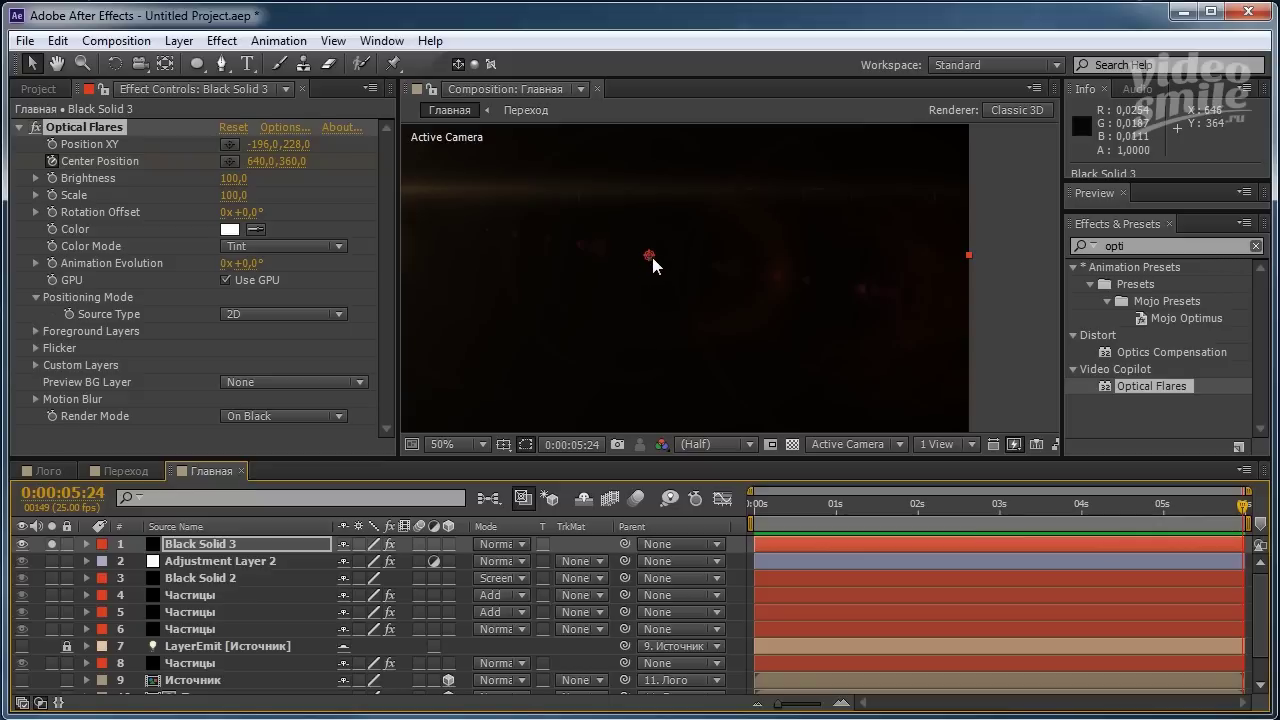
drag(649, 256, 694, 286)
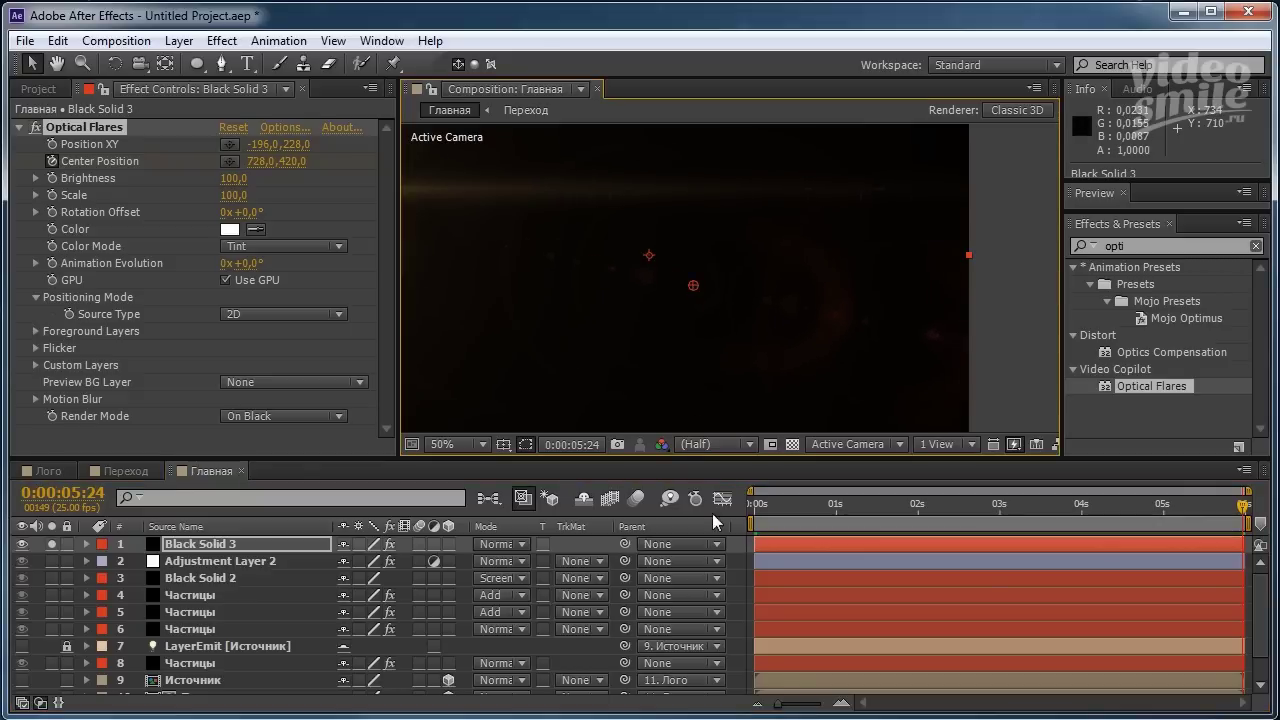
drag(858, 378, 924, 383)
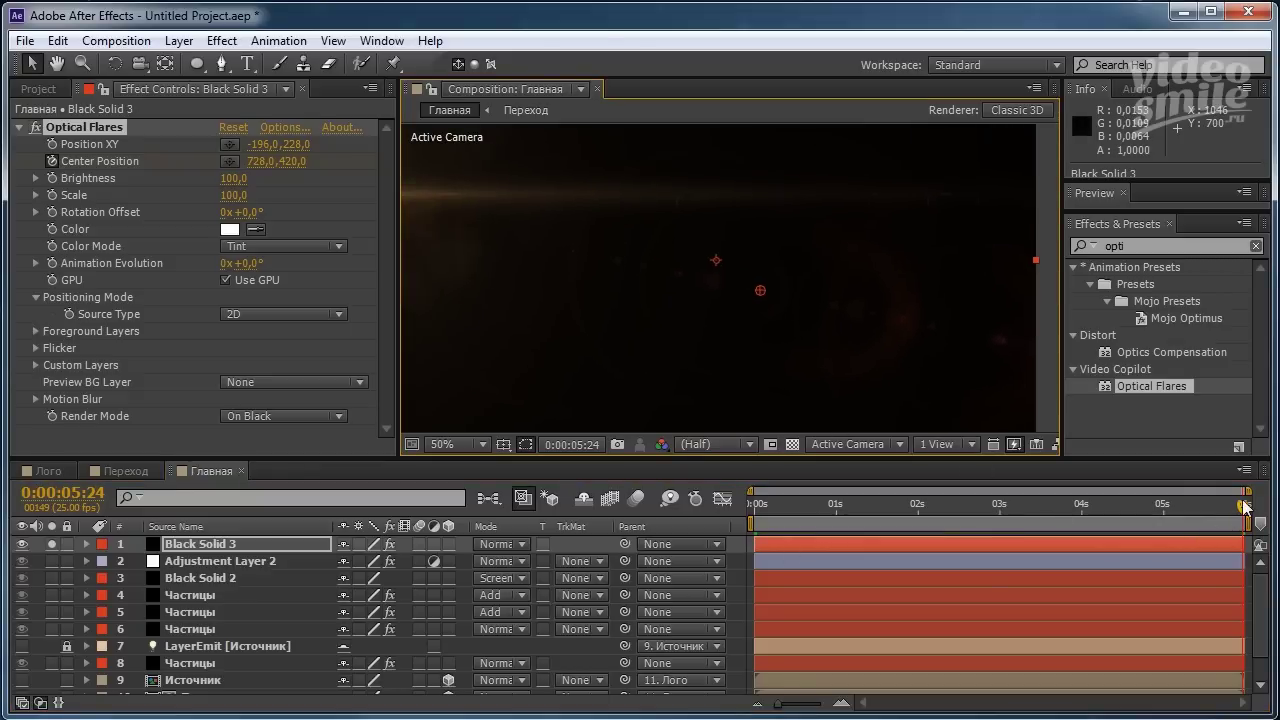
drag(1245, 507, 806, 518)
Apply Easy Ease (F9) to all Center Position keyframes on Black Solid 3.
key(Home)
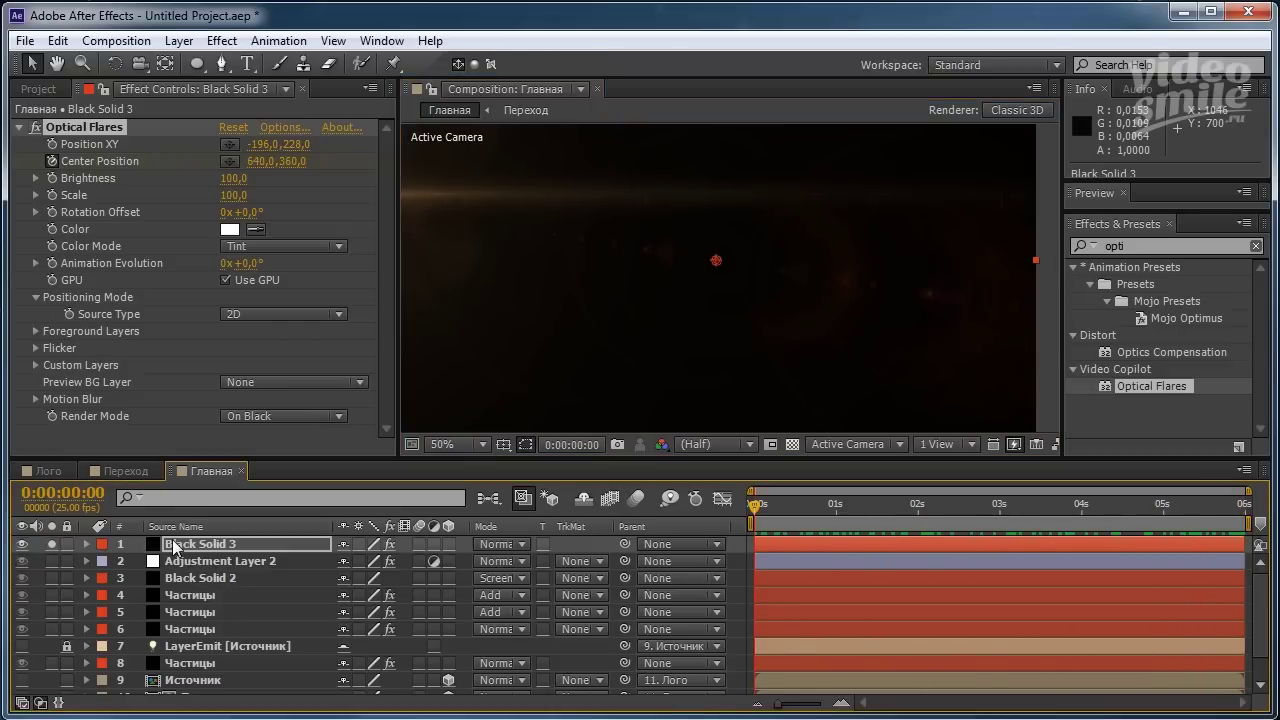
click(175, 548)
key(u)
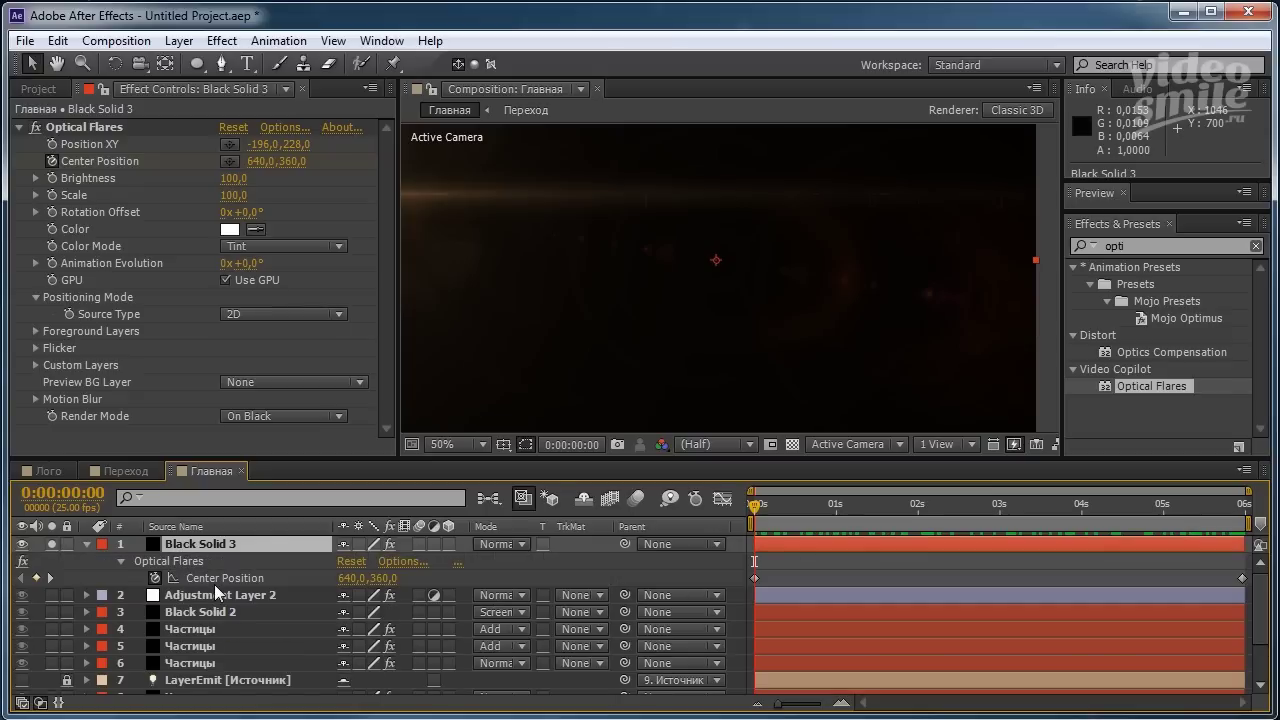
click(206, 576)
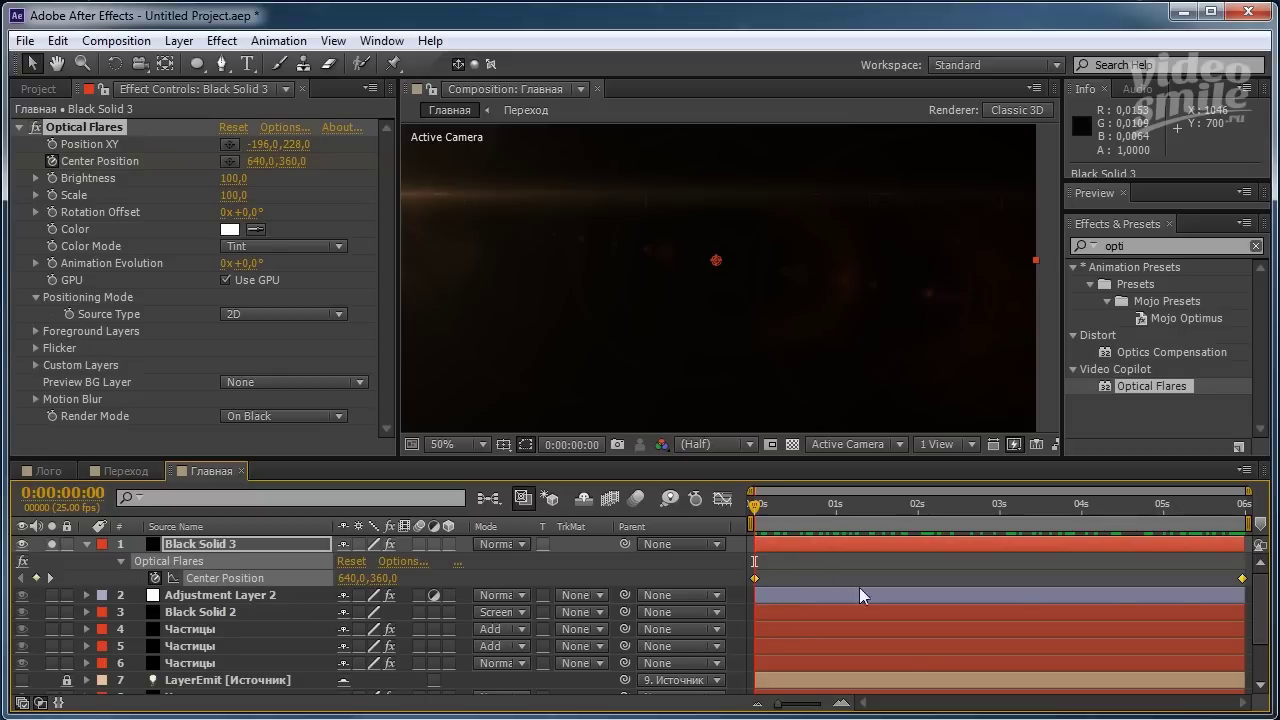
key(F9)
key(F9)
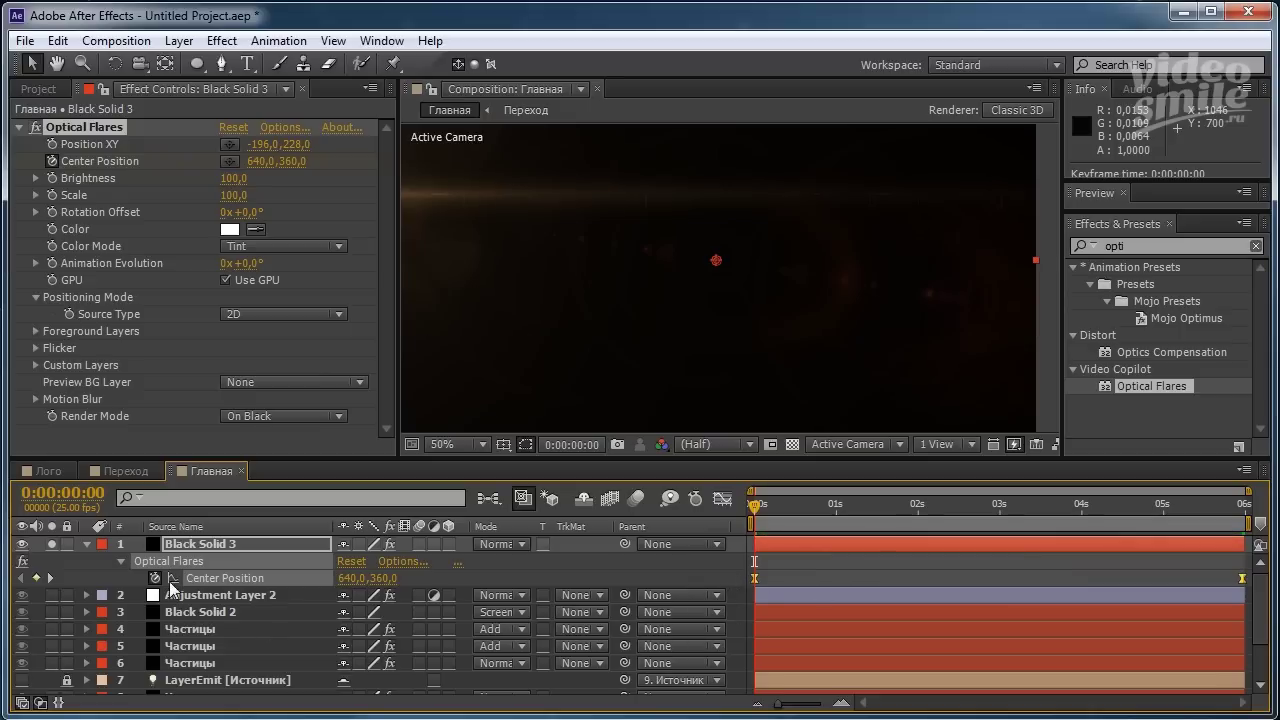
click(86, 544)
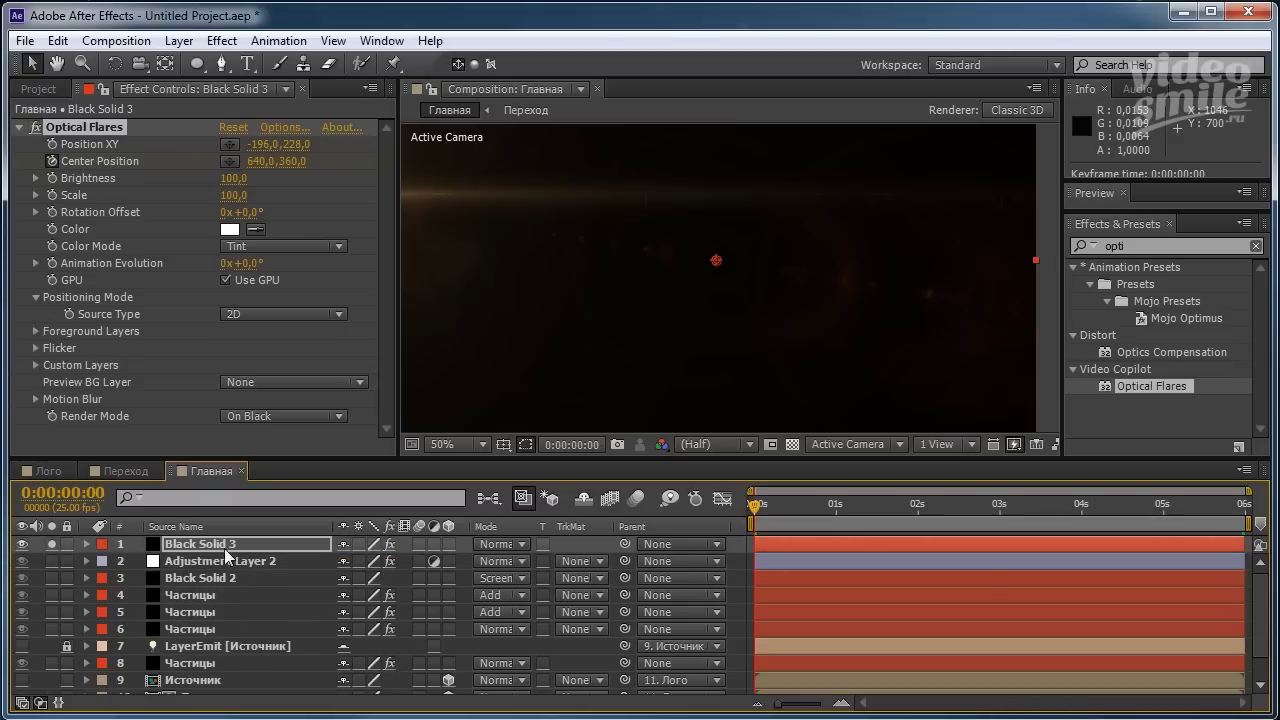
mouse_move(509, 323)
mouse_down()
mouse_move(535, 333)
mouse_move(521, 352)
mouse_up()
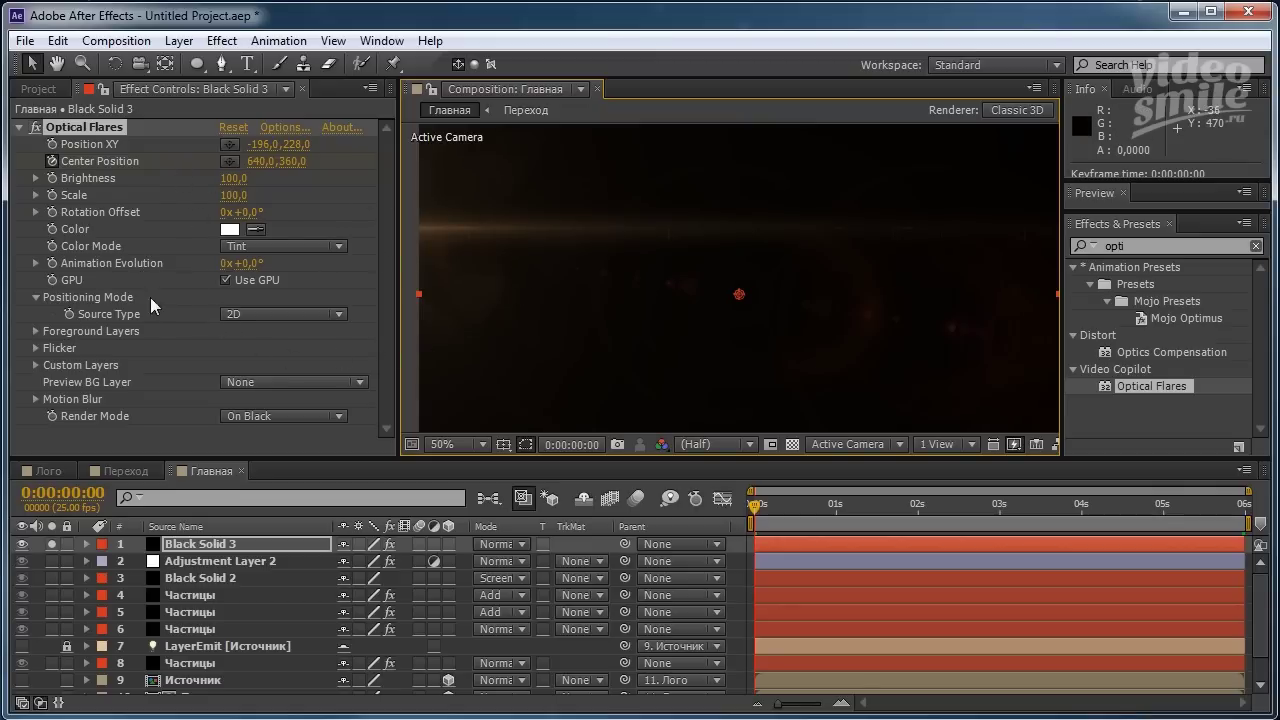
Set the Optical Flares Flicker Speed to 15 and Amount to 50, then zoom the viewer to 25%.
click(35, 348)
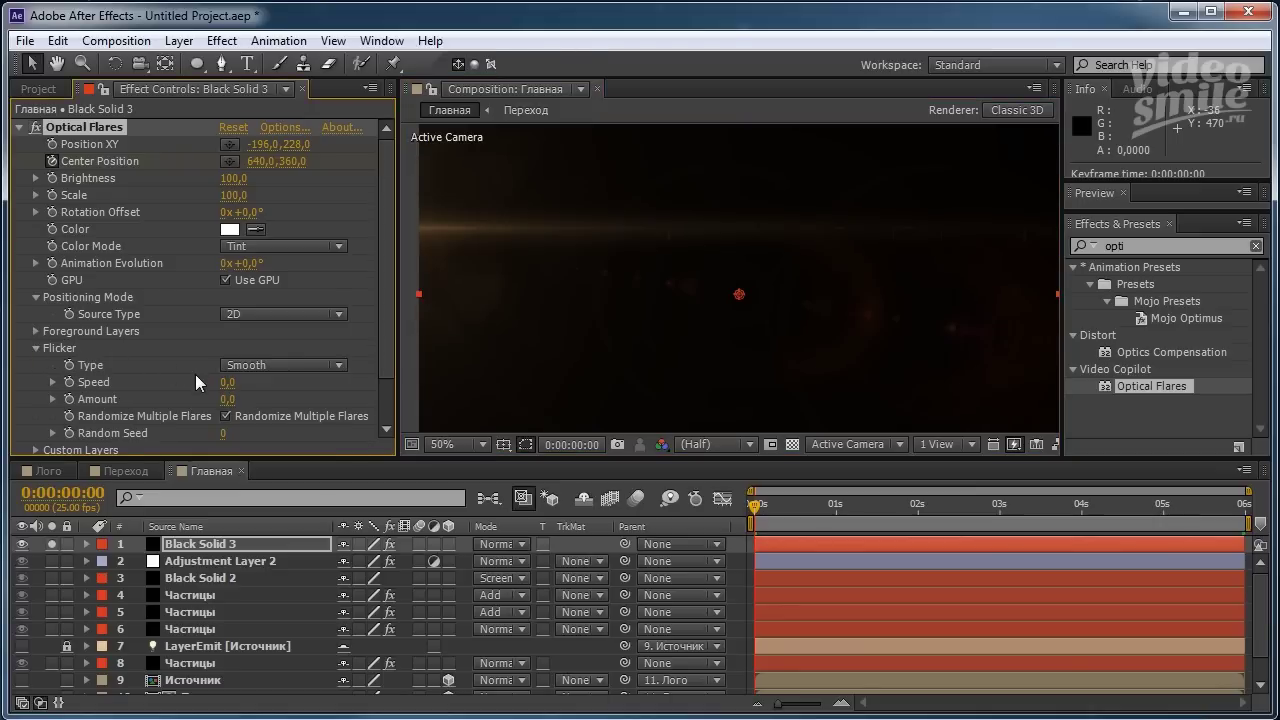
scroll(195, 374, down, 2)
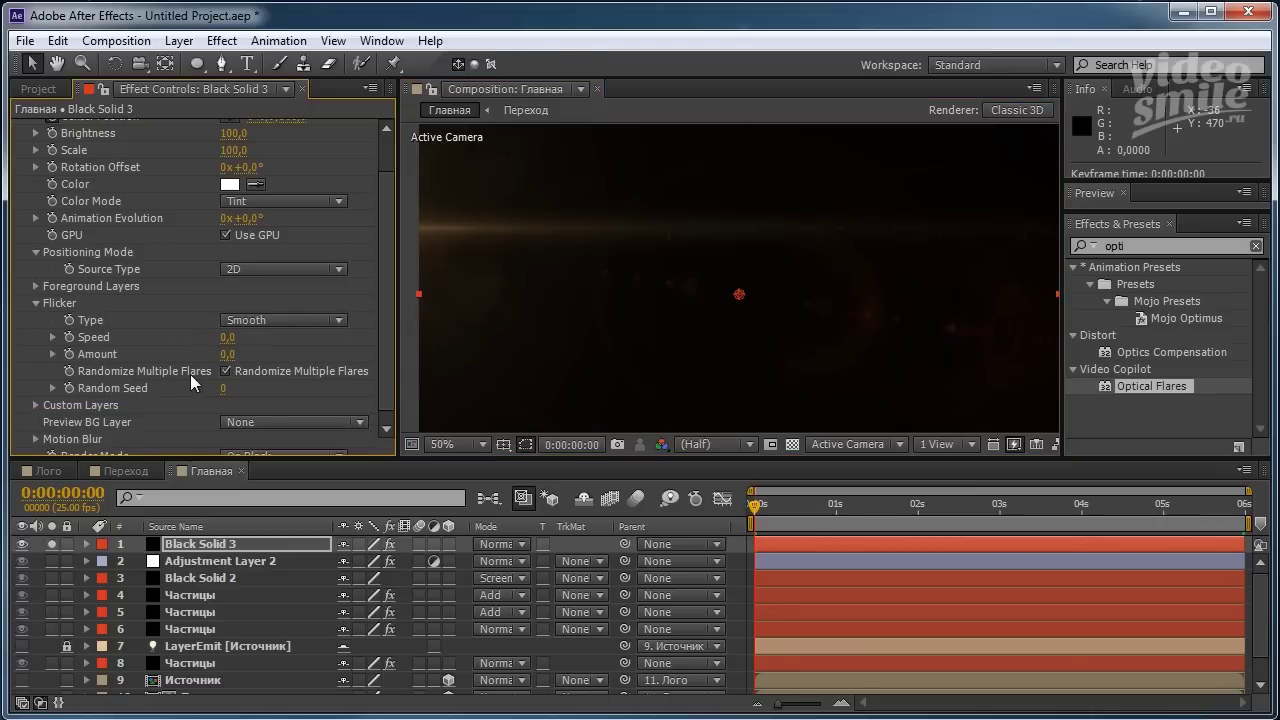
click(227, 337)
text(15)
key(Return)
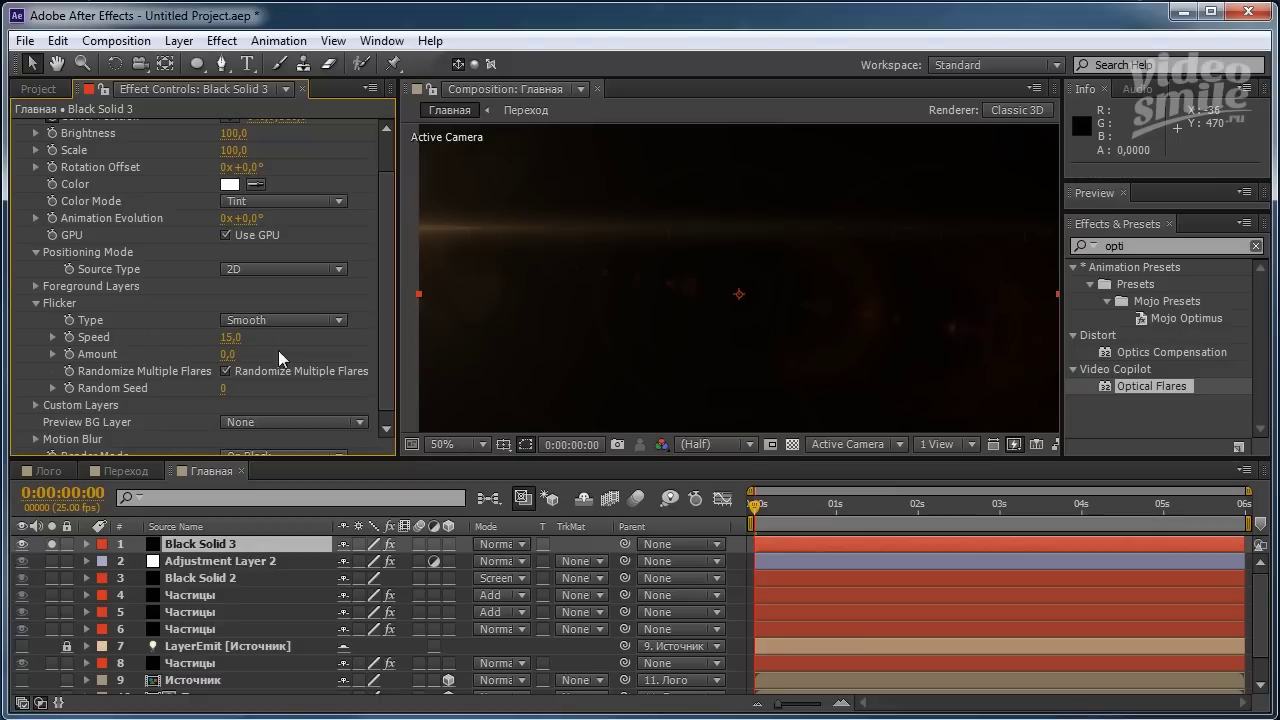
click(225, 354)
text(5)
text(0)
key(Return)
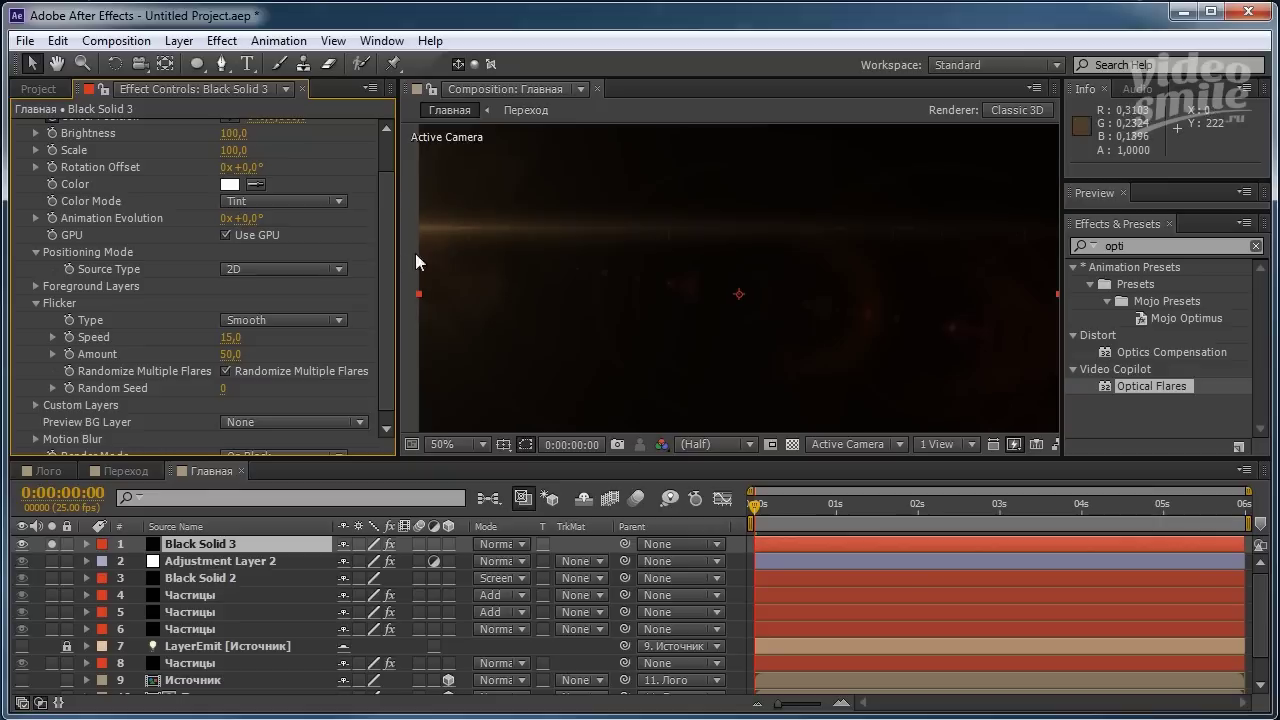
key(comma)
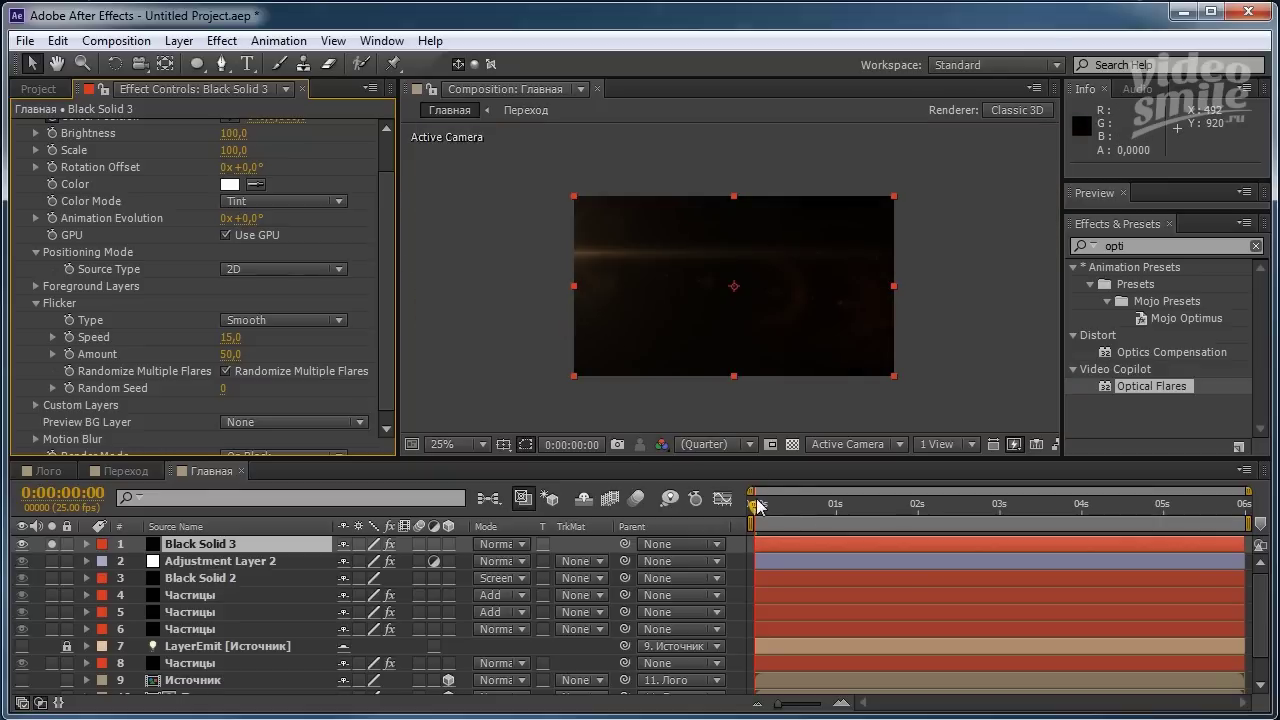
mouse_move(755, 505)
mouse_down()
mouse_move(1183, 537)
mouse_move(743, 626)
mouse_up()
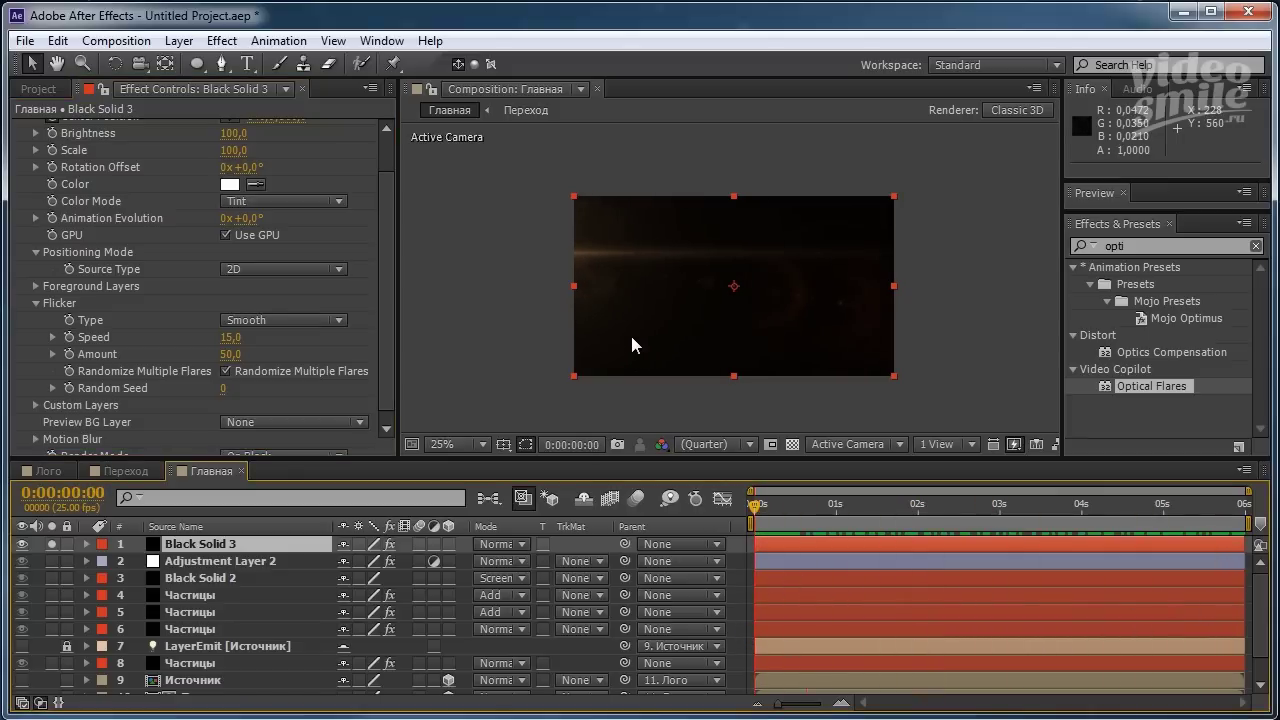
scroll(380, 291, down, 1)
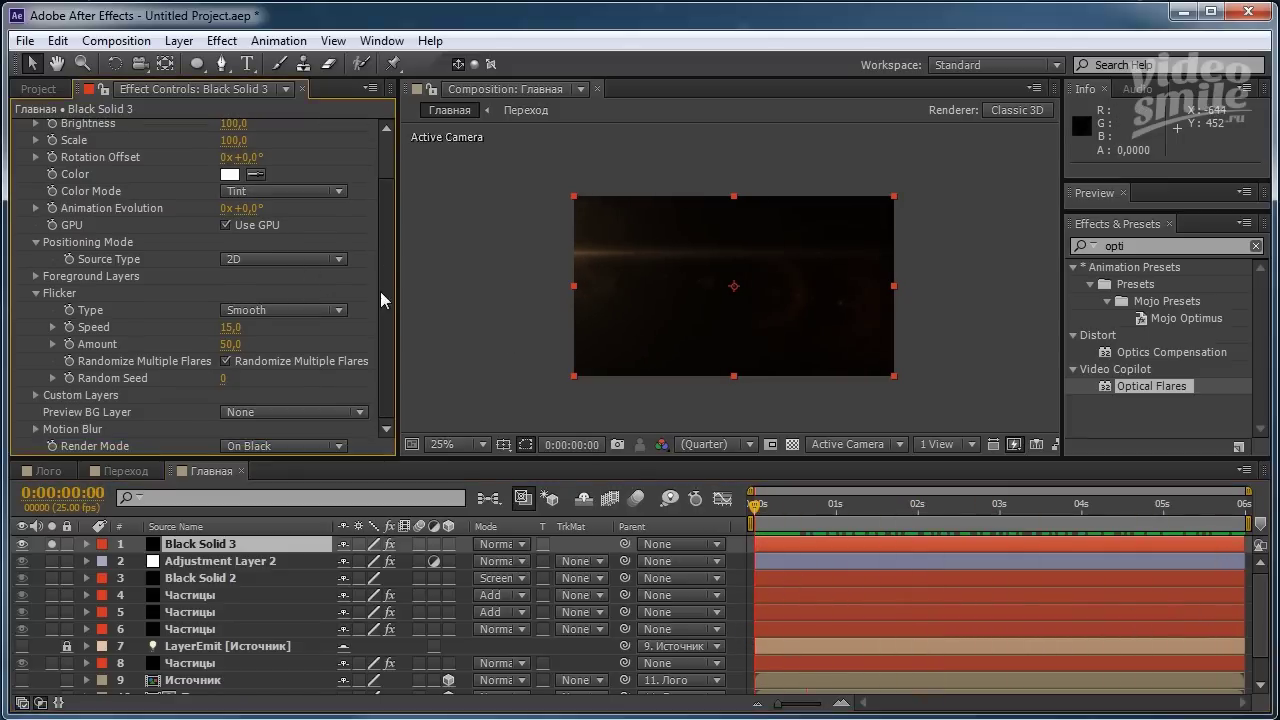
click(128, 104)
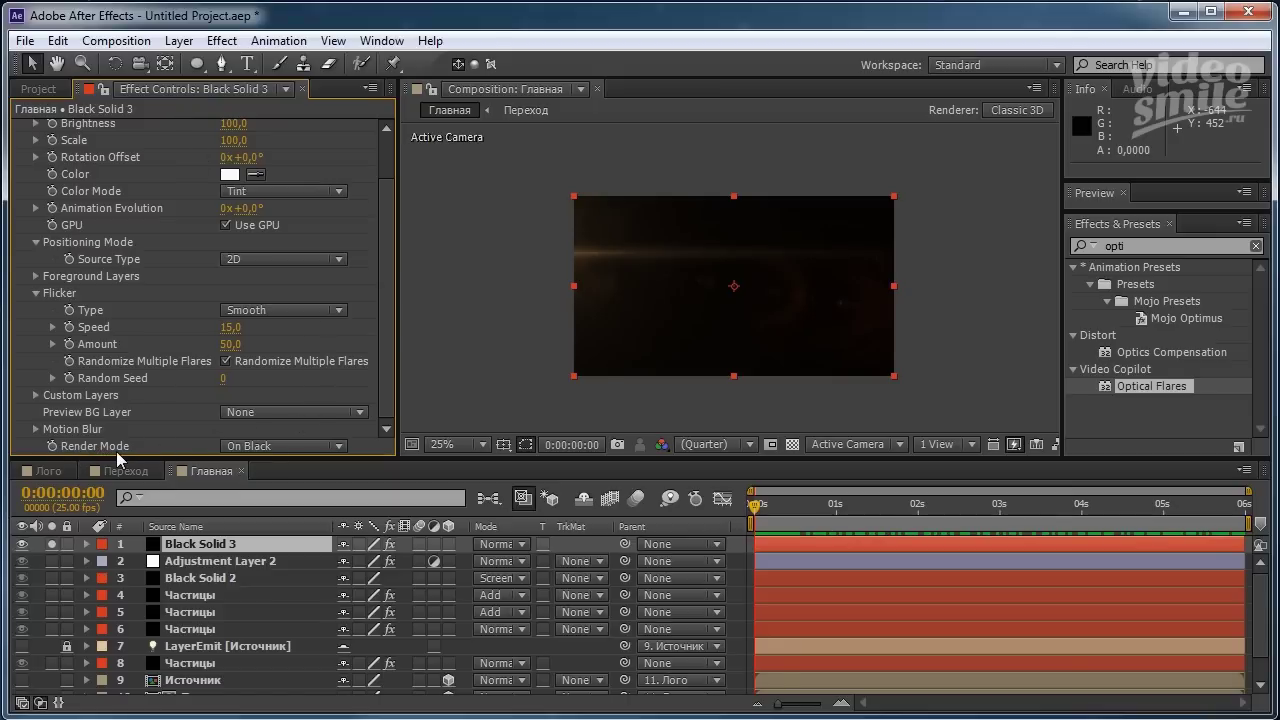
Switch the Optical Flares Render Mode to On Transparent and unsolo Black Solid 3.
click(262, 446)
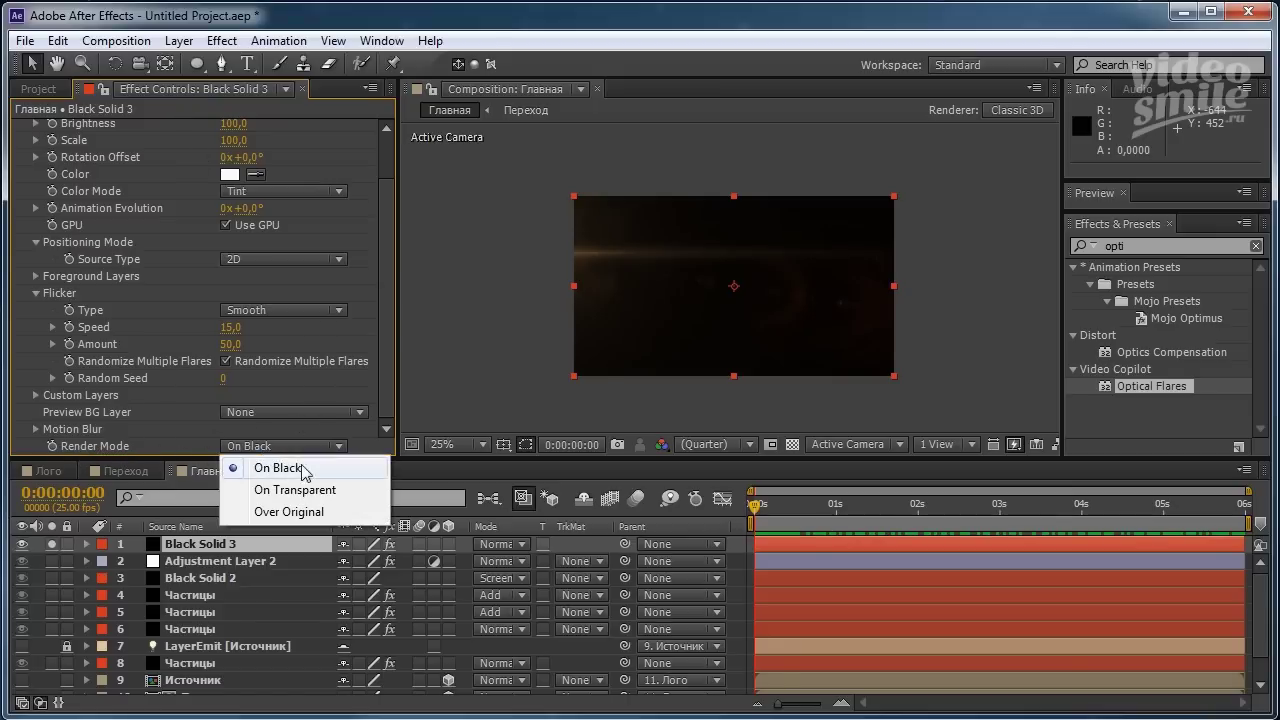
click(305, 493)
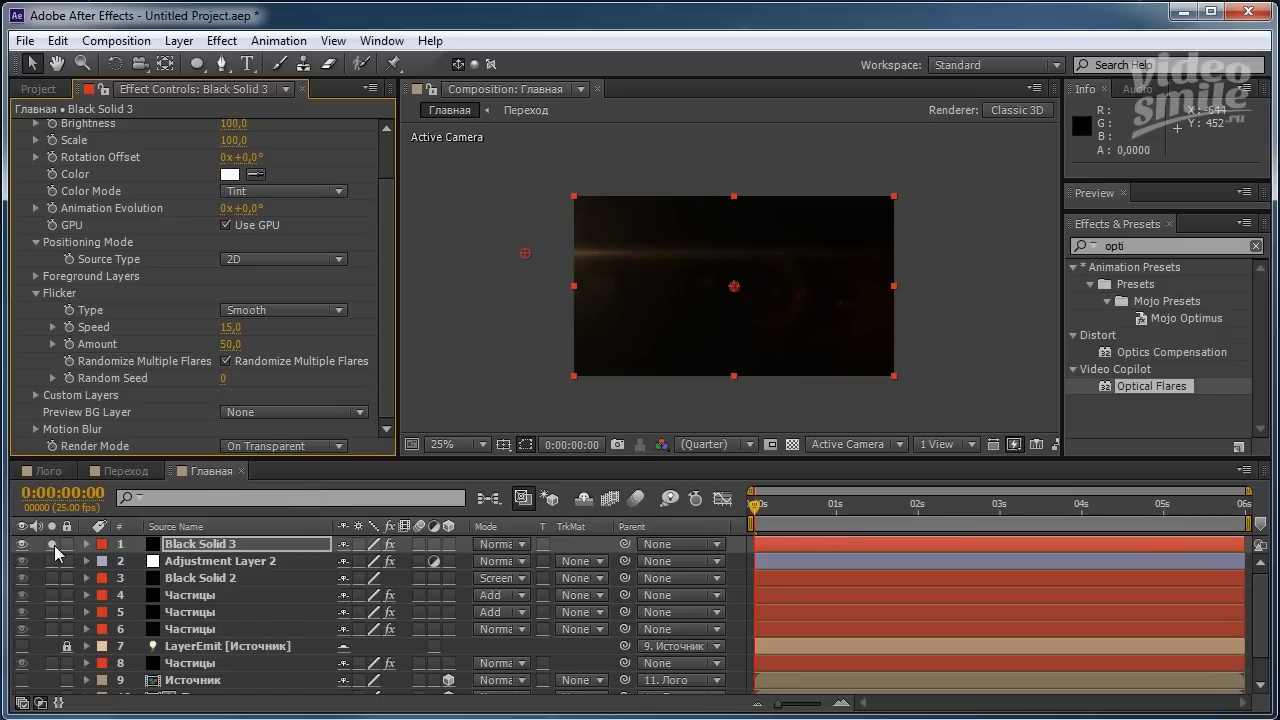
click(51, 544)
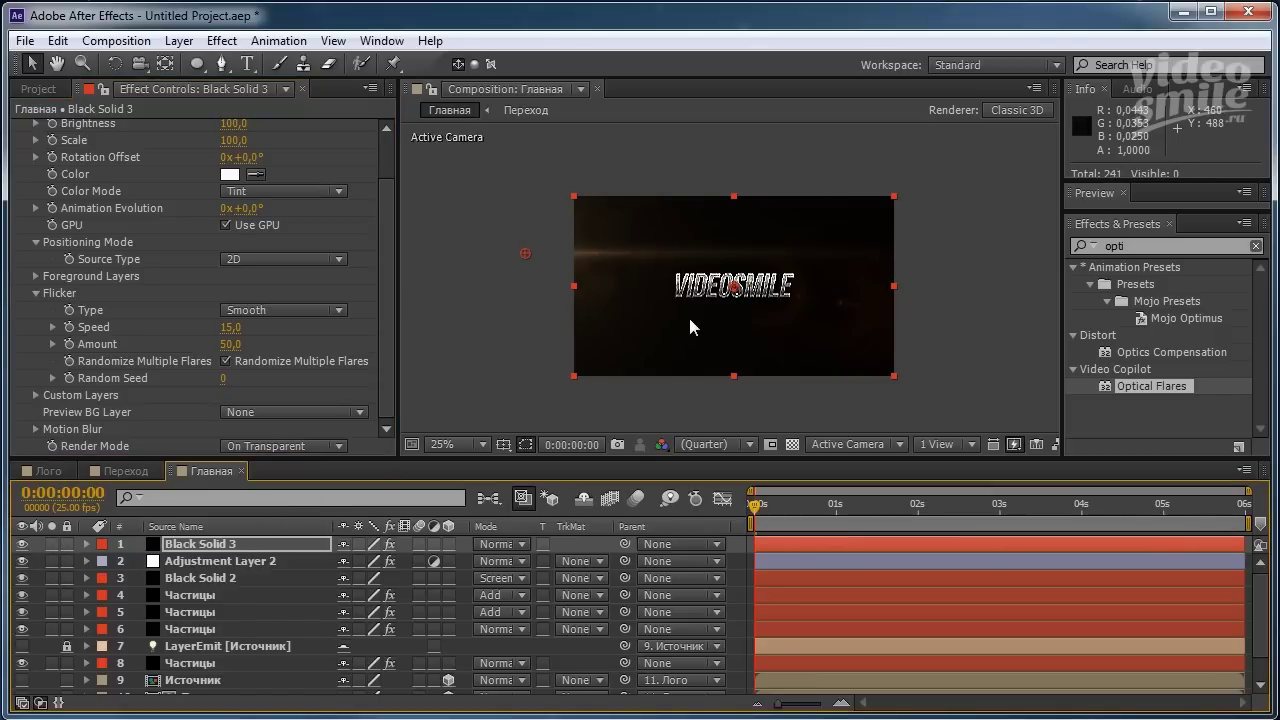
scroll(688, 314, up, 2)
scroll(689, 318, down, 2)
scroll(688, 314, up, 2)
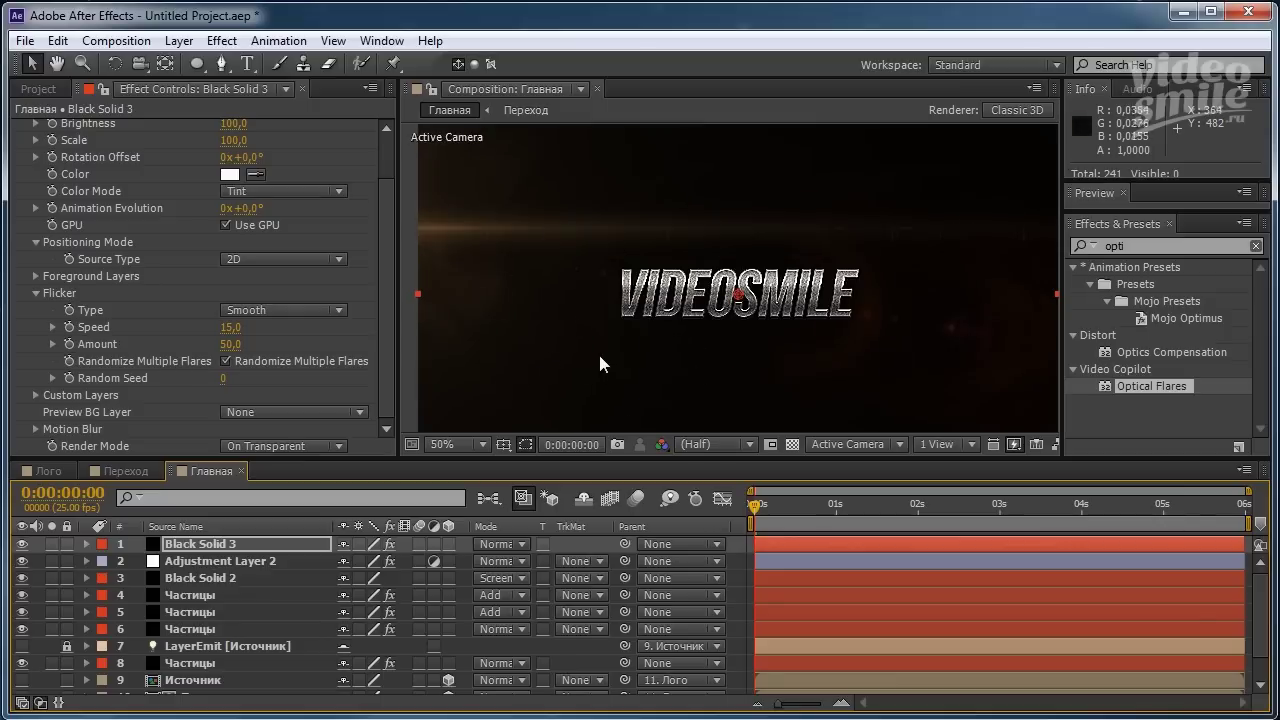
Add a new camera via Layer > New > Camera with the 28mm preset and depth of field enabled.
click(176, 40)
mouse_move(345, 64)
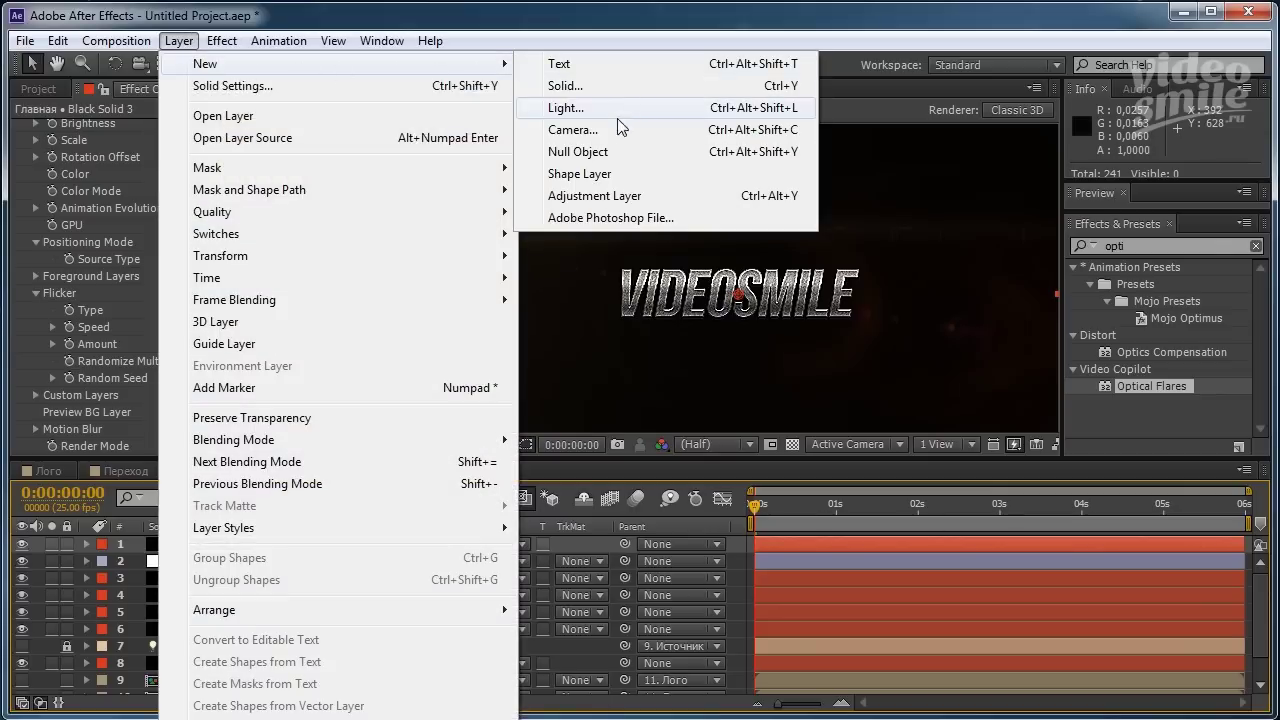
click(578, 131)
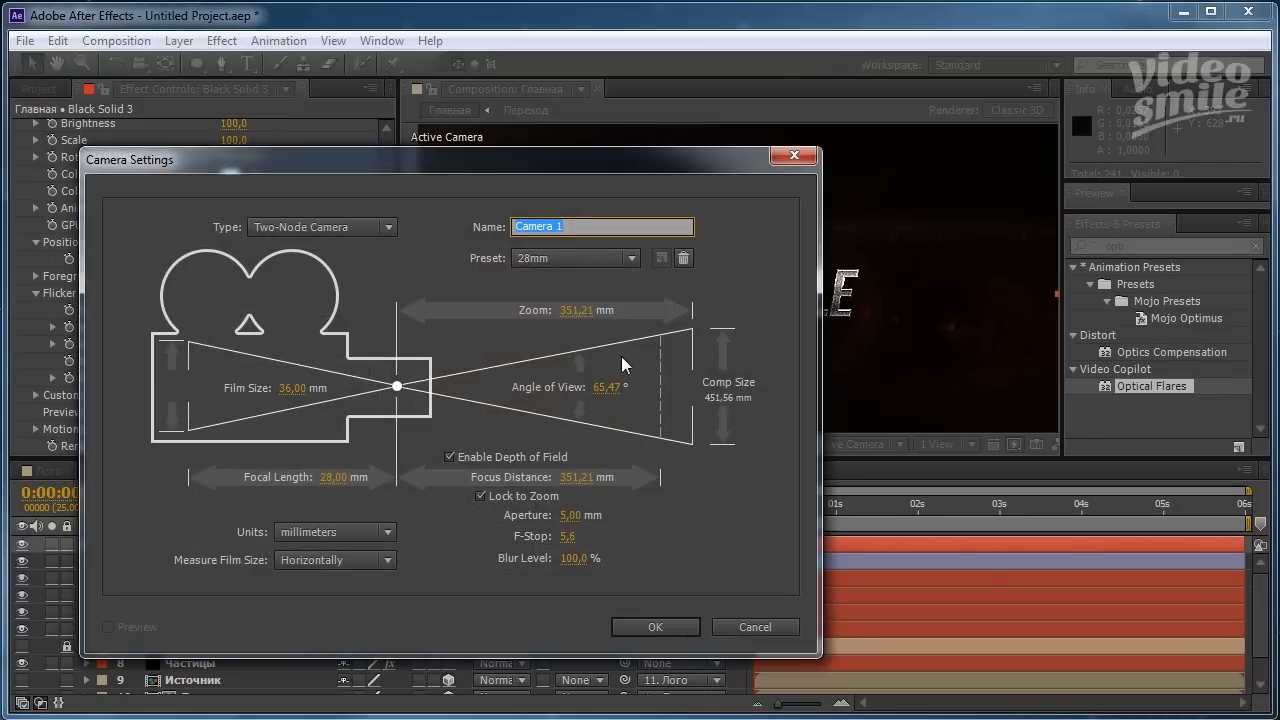
drag(583, 165, 709, 129)
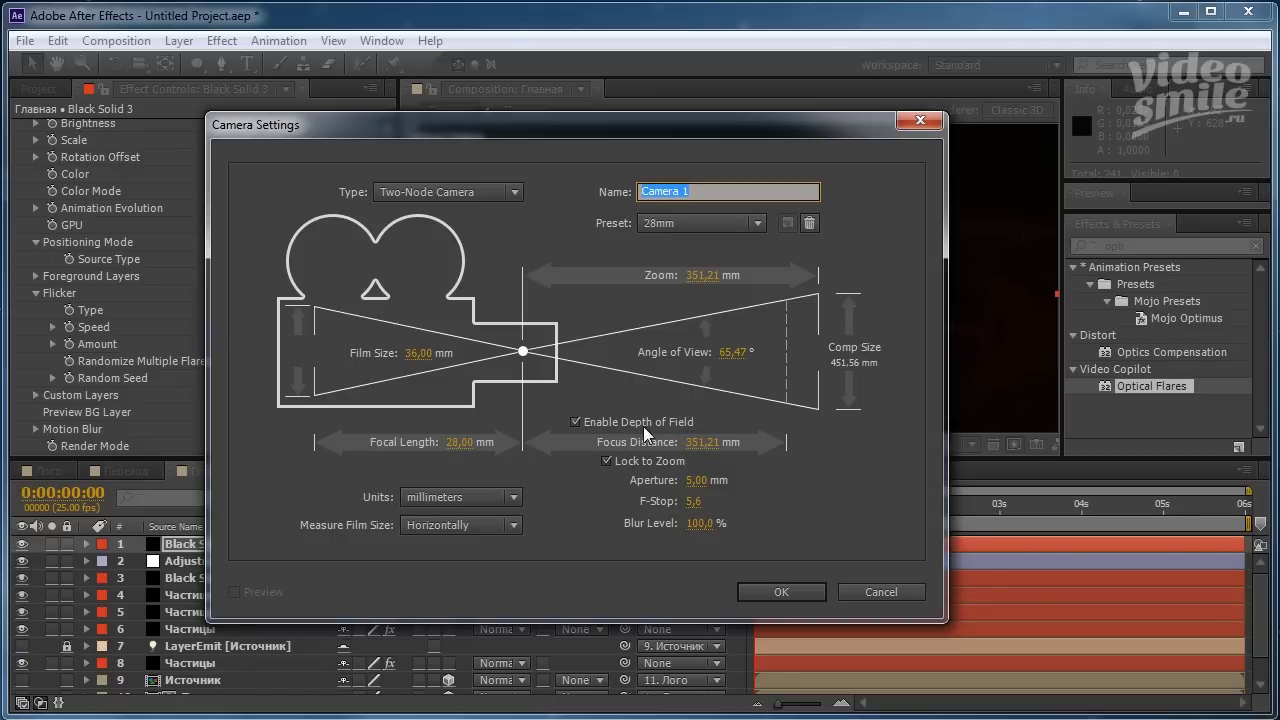
click(779, 590)
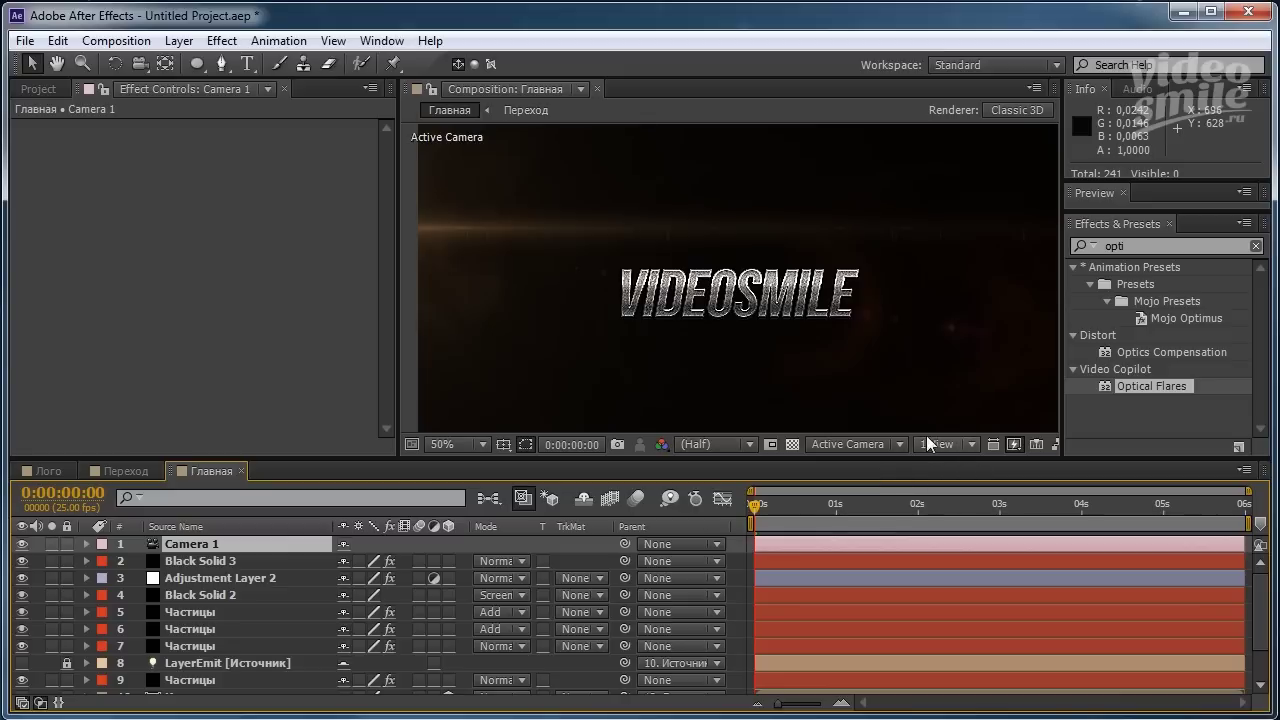
Switch the viewer to 2 Views - Horizontal with Top view active, and expand Camera 1.
click(958, 450)
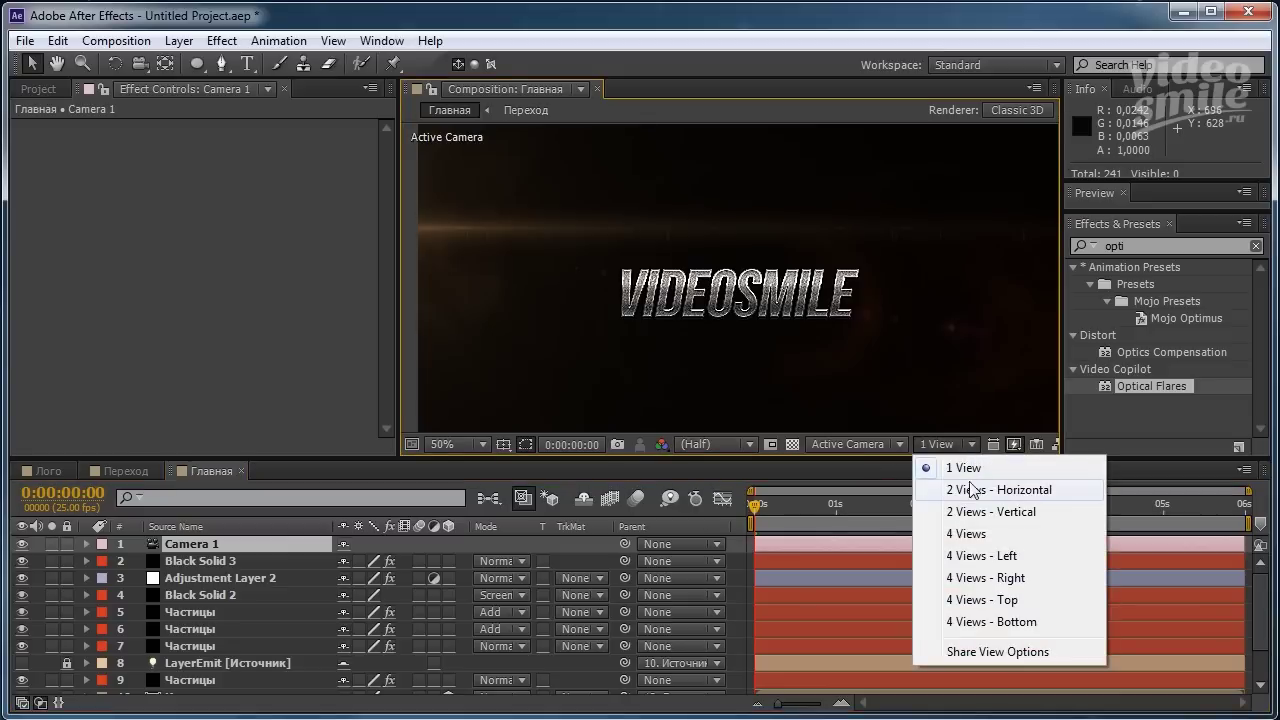
click(1027, 500)
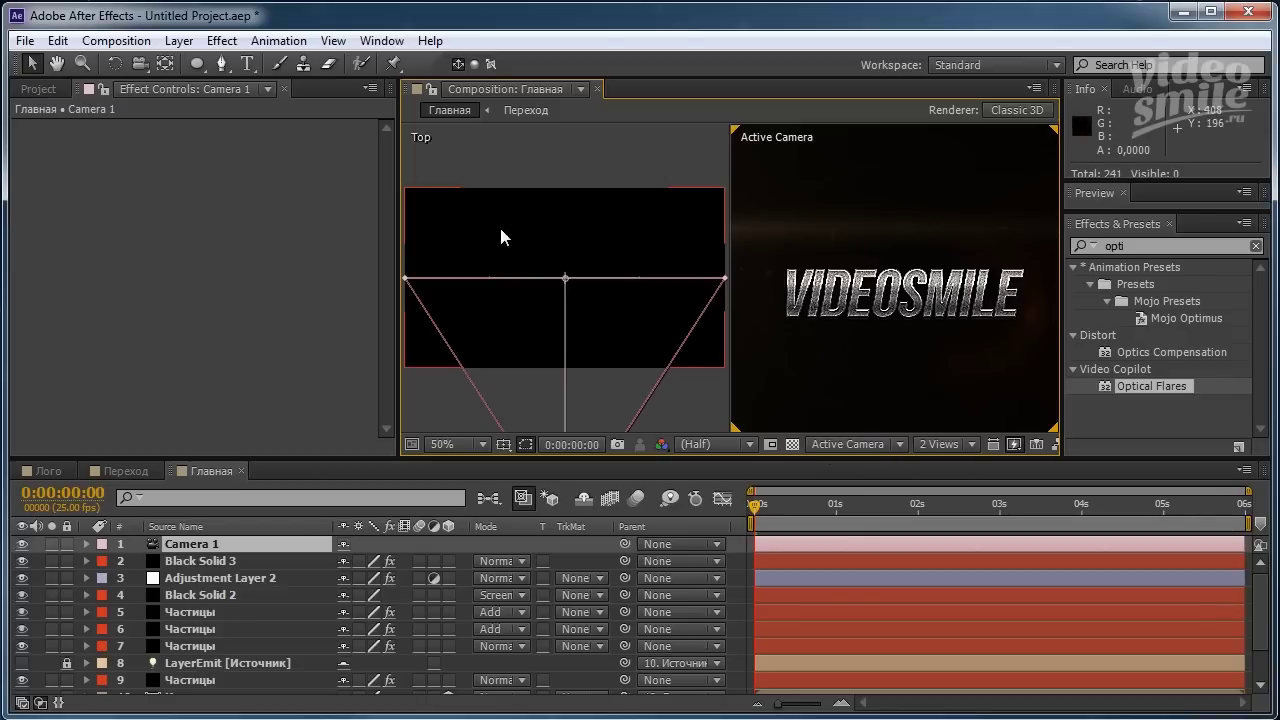
click(494, 159)
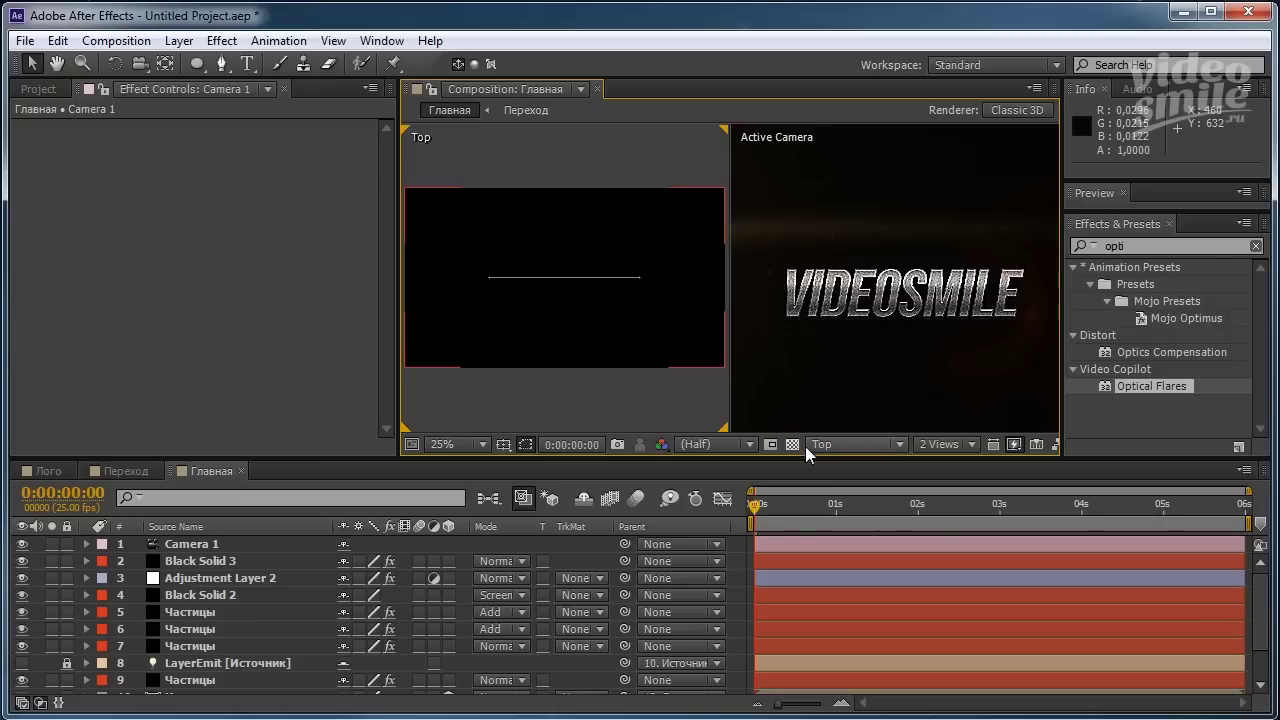
click(195, 549)
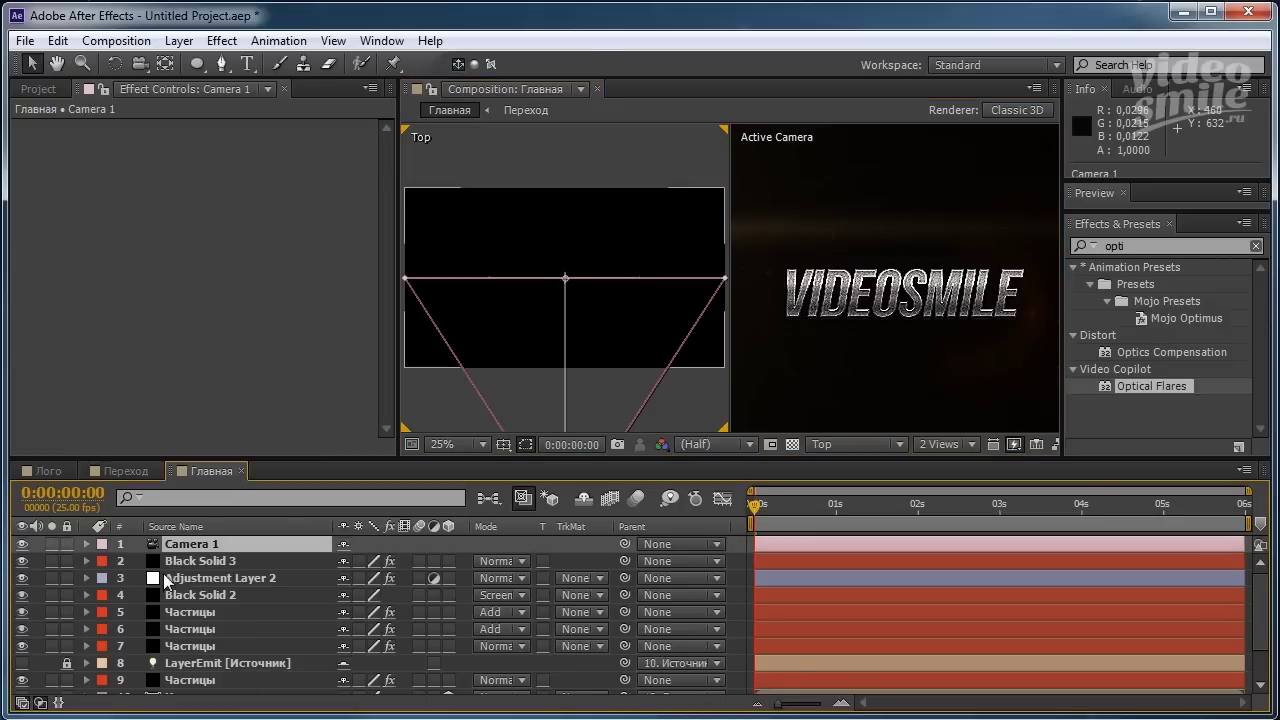
click(86, 544)
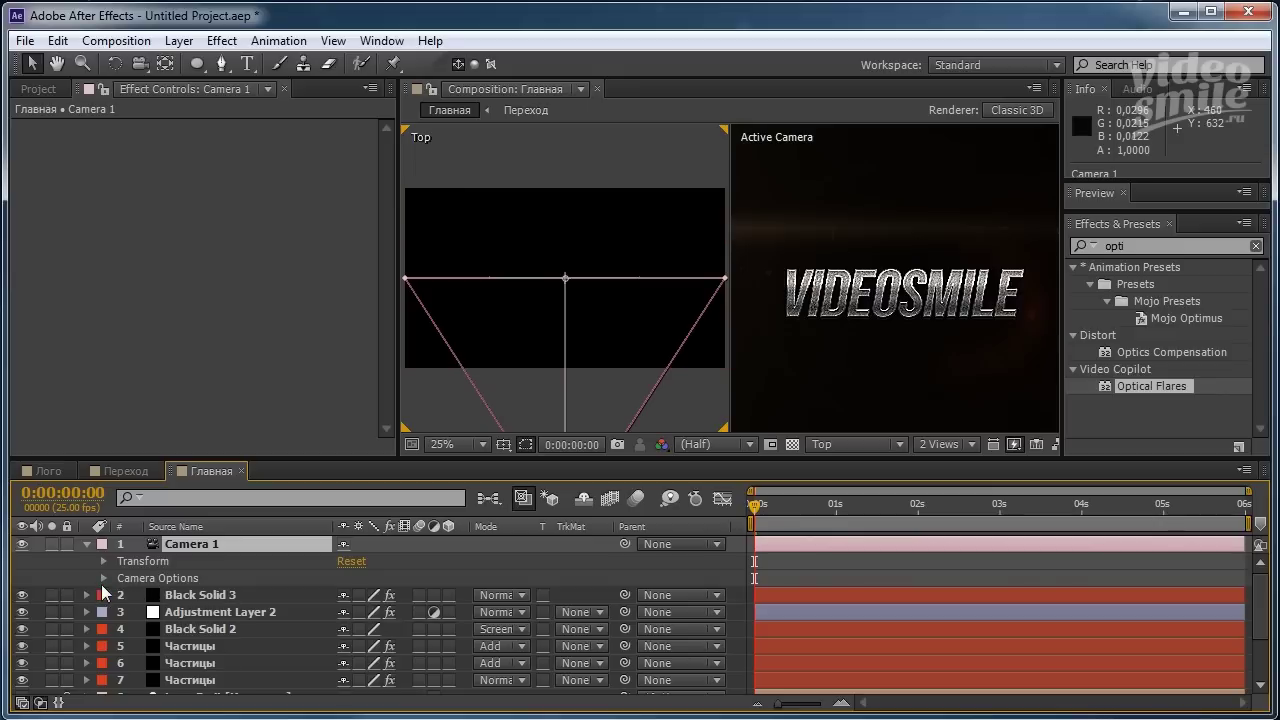
In Camera Options, scrub Zoom down to 954,6 pixels, undoing a stray Focus Distance change.
click(103, 579)
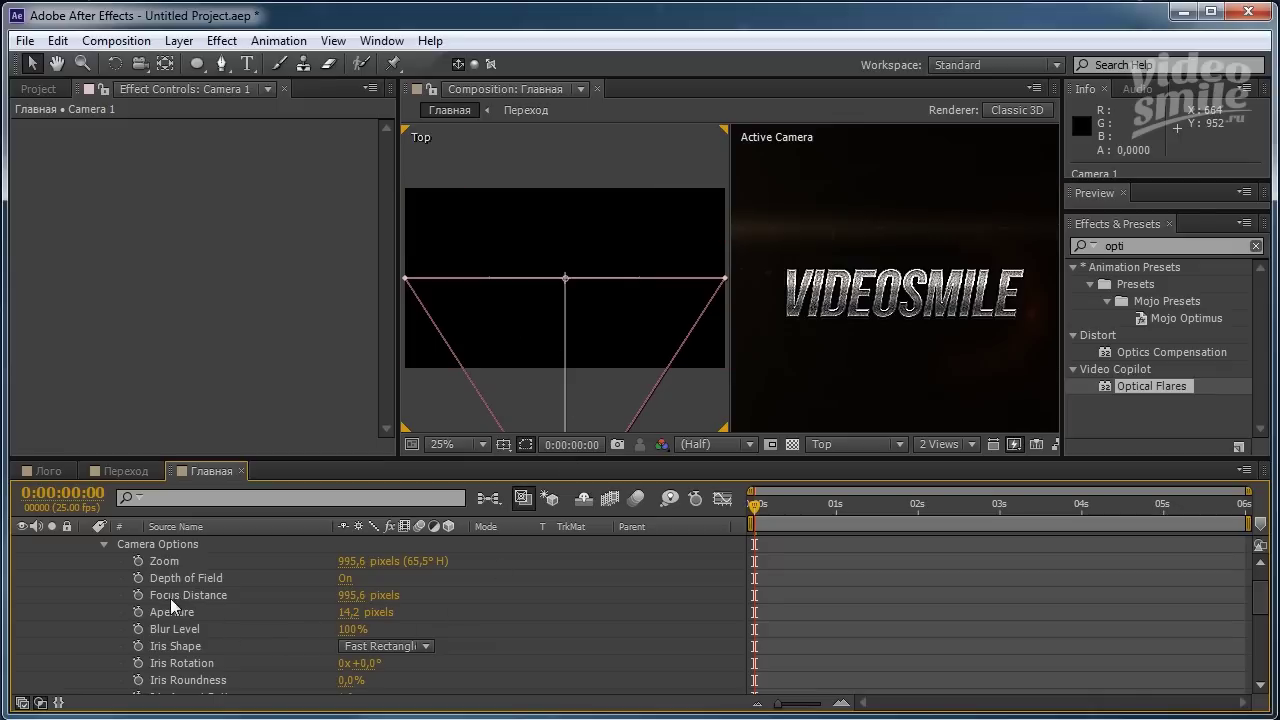
drag(352, 595, 429, 592)
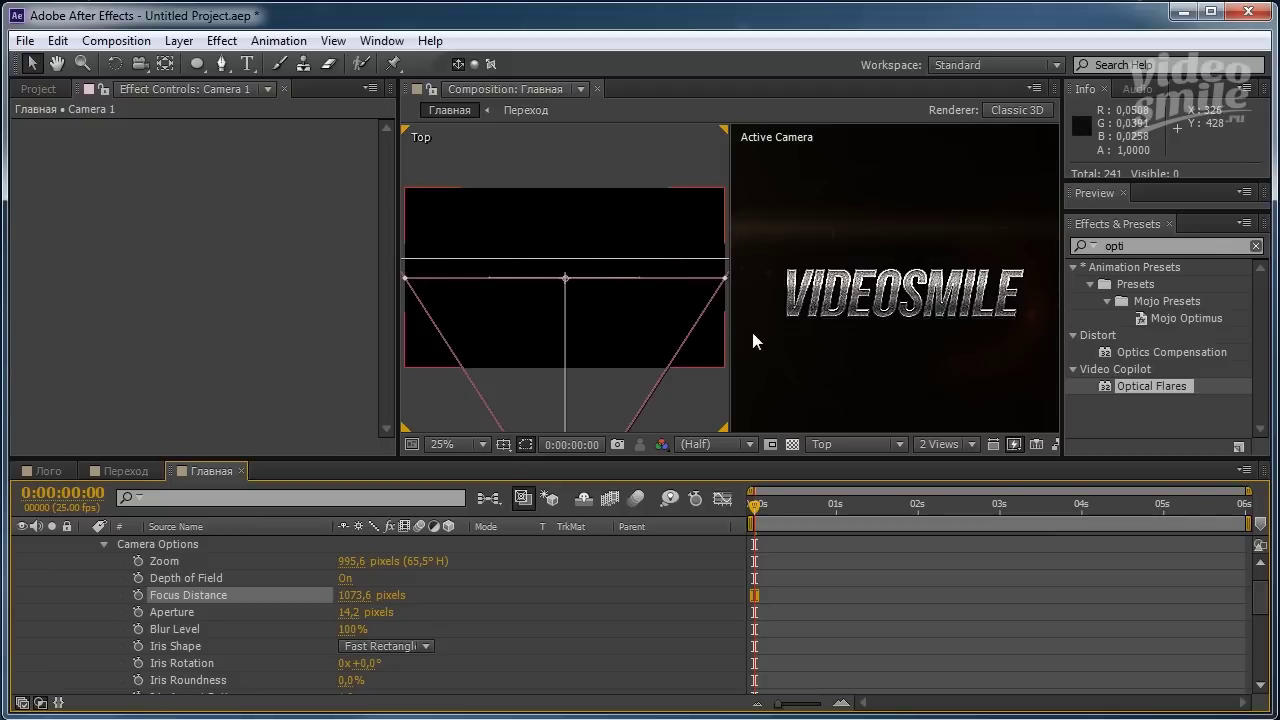
key(ctrl+z)
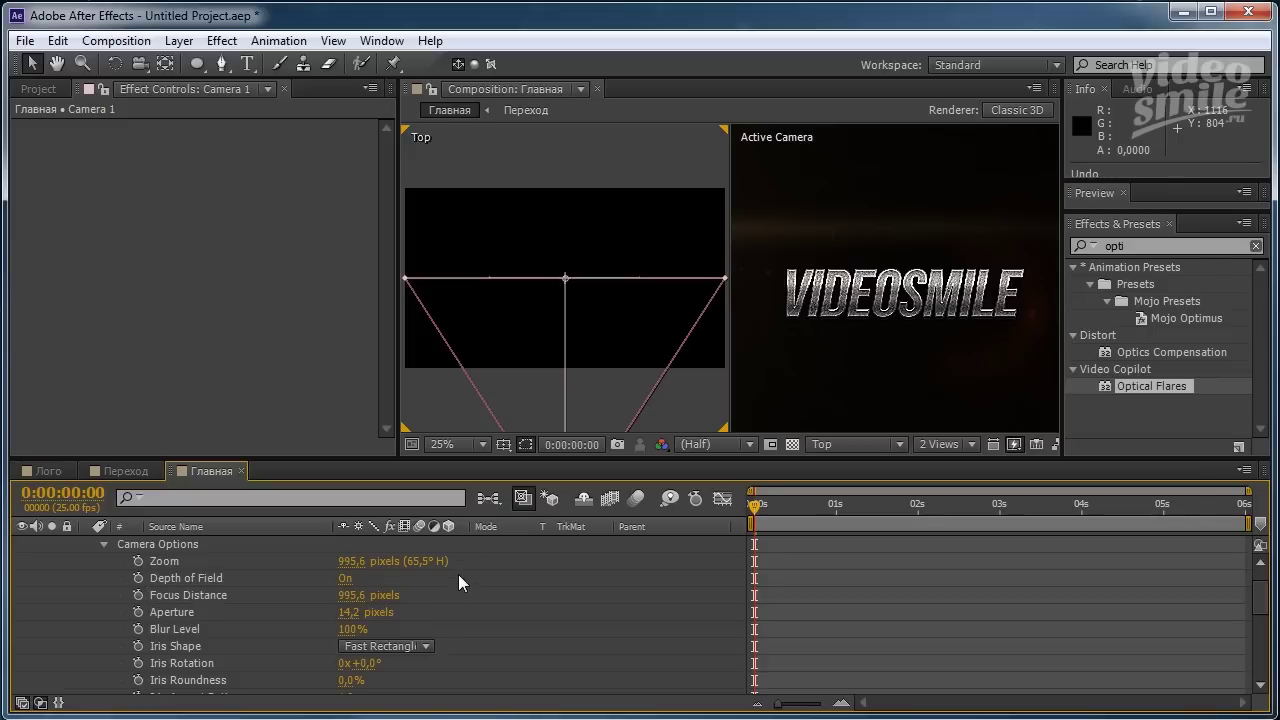
click(803, 323)
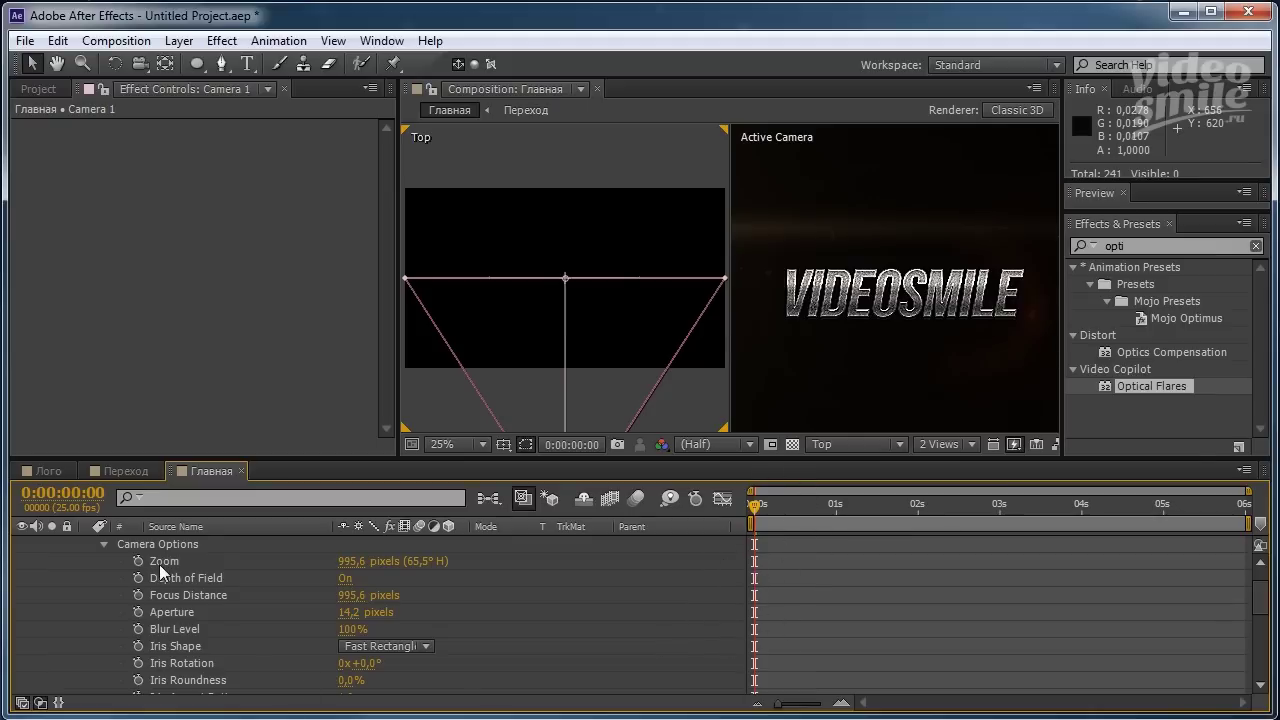
drag(351, 561, 317, 561)
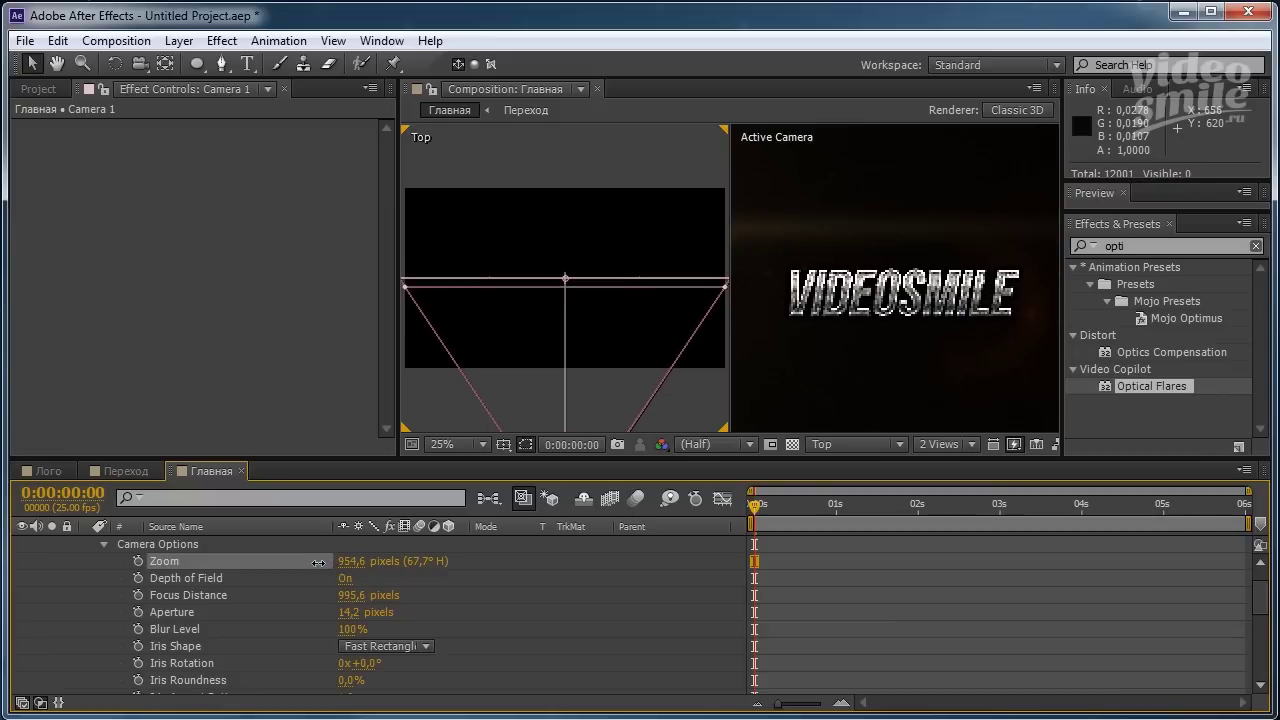
Keyframe camera Zoom at 954,6 pixels at 0s and 1043,6 pixels at the last frame.
click(139, 561)
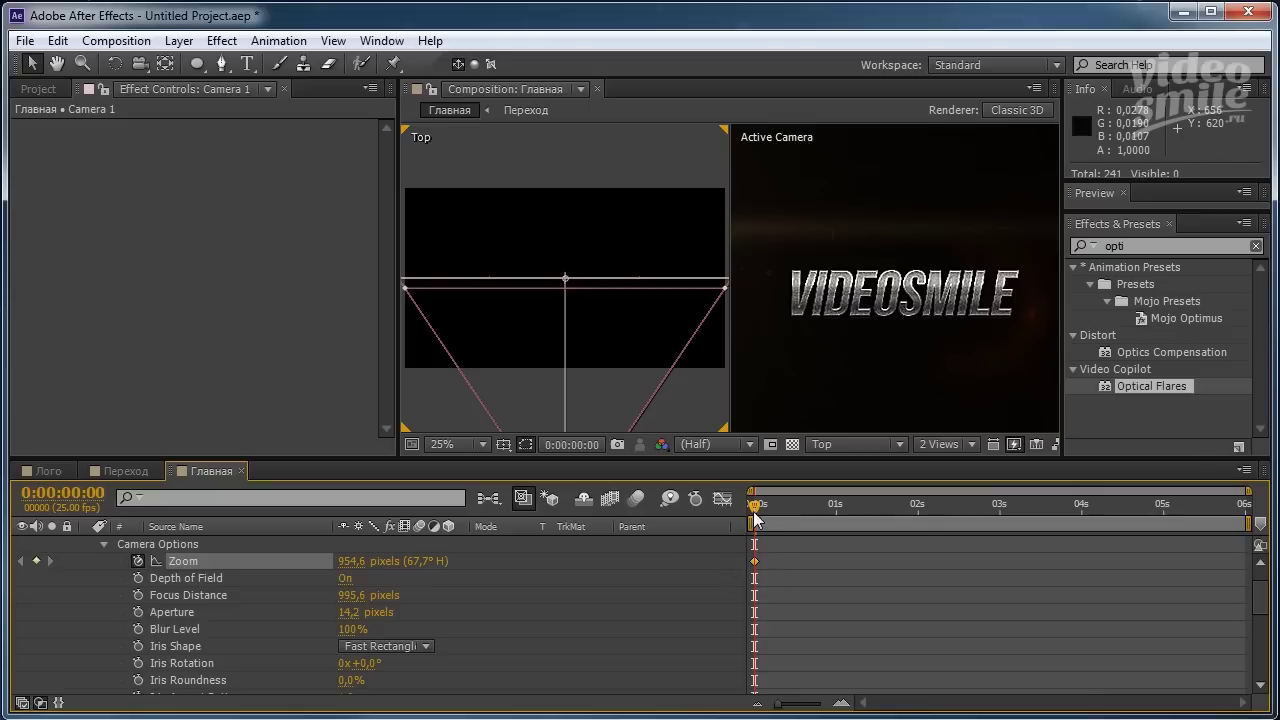
drag(755, 505, 1091, 505)
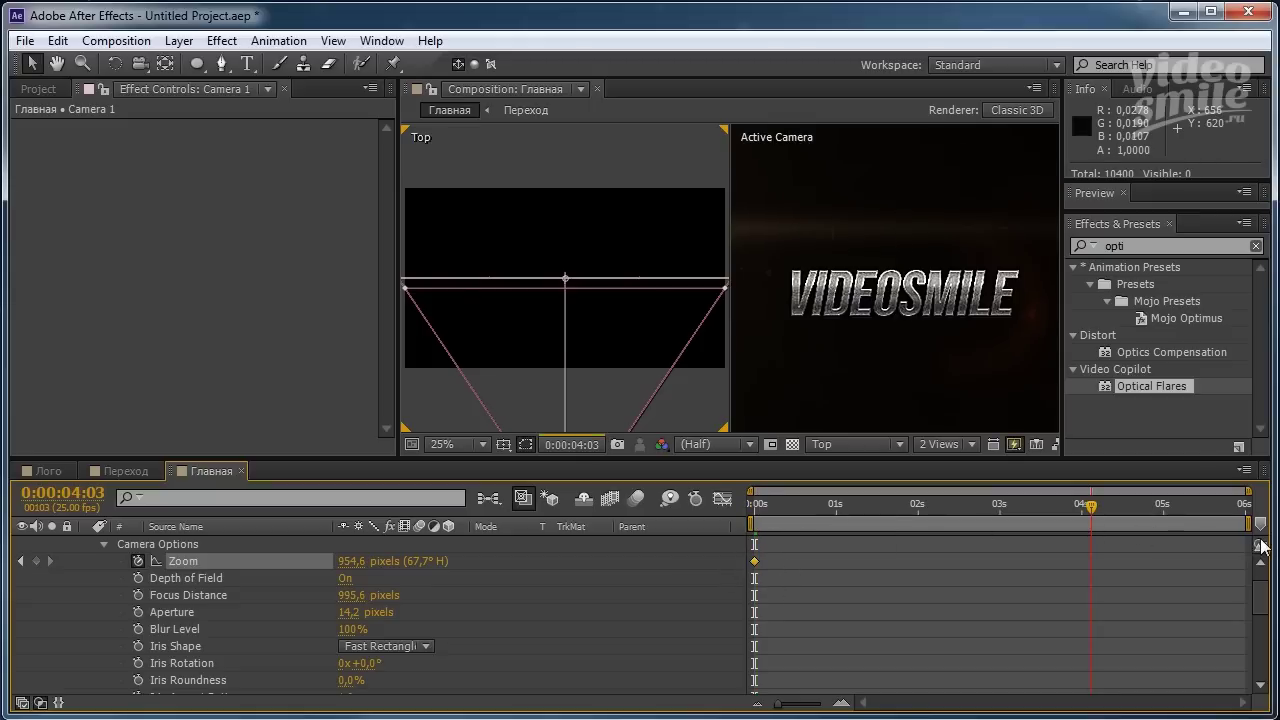
key(End)
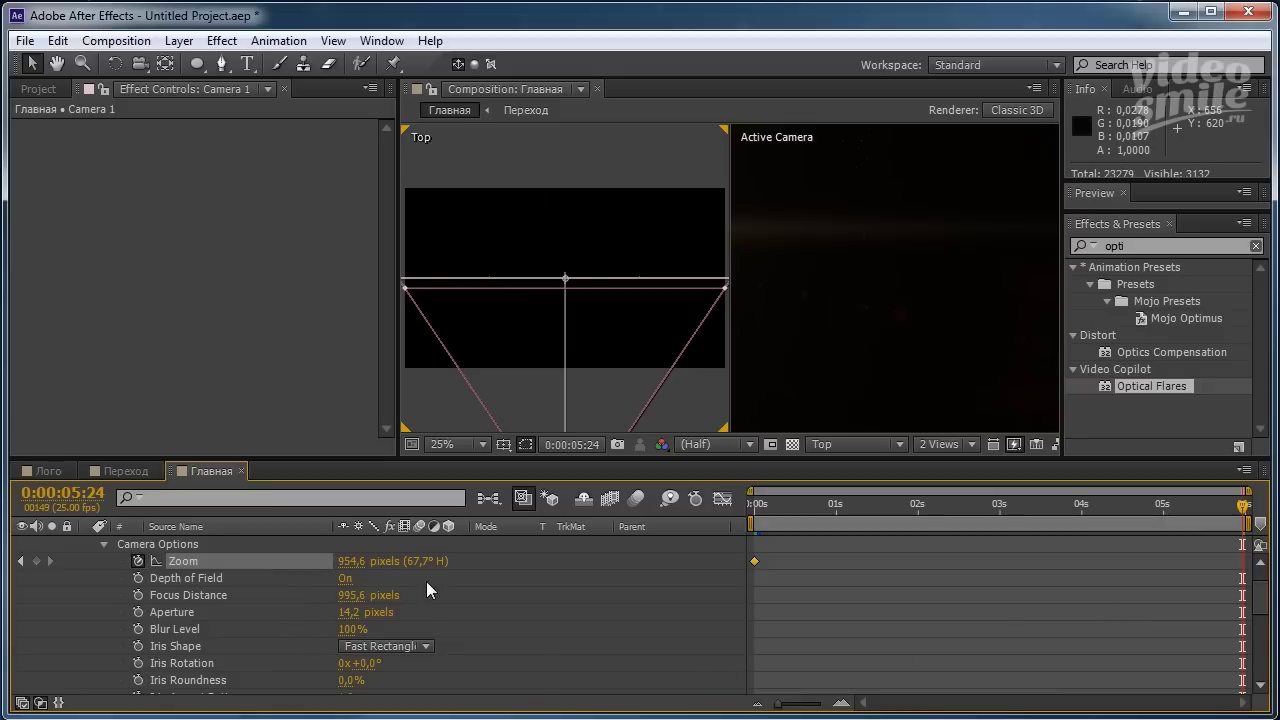
mouse_move(347, 566)
mouse_down()
mouse_move(444, 553)
mouse_move(428, 553)
mouse_up()
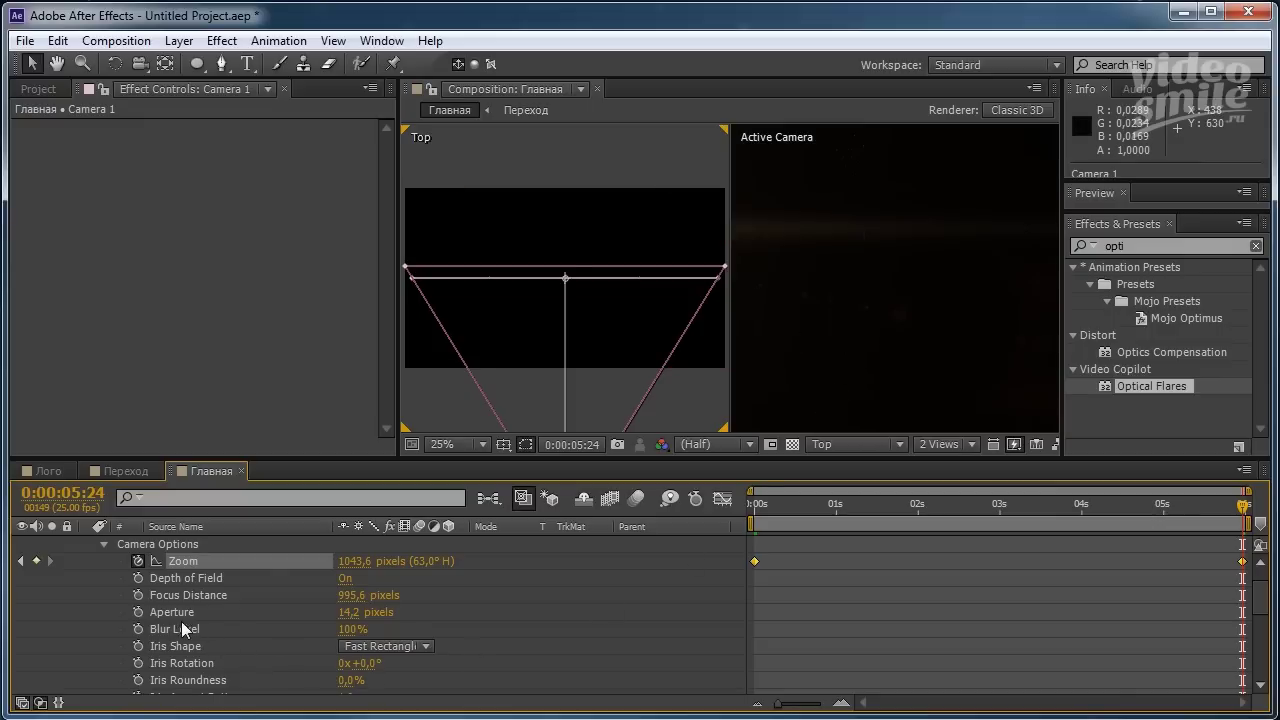
Set the camera's Aperture to 250,0 pixels.
click(346, 614)
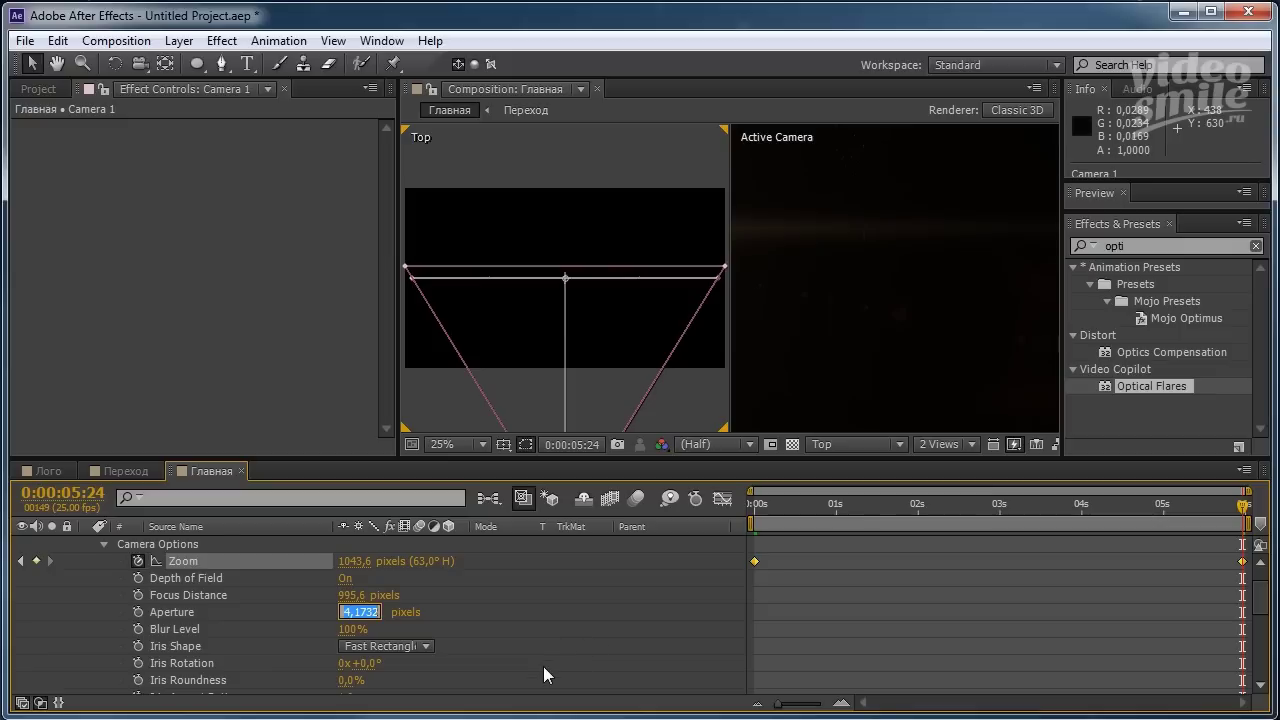
text(250)
click(519, 614)
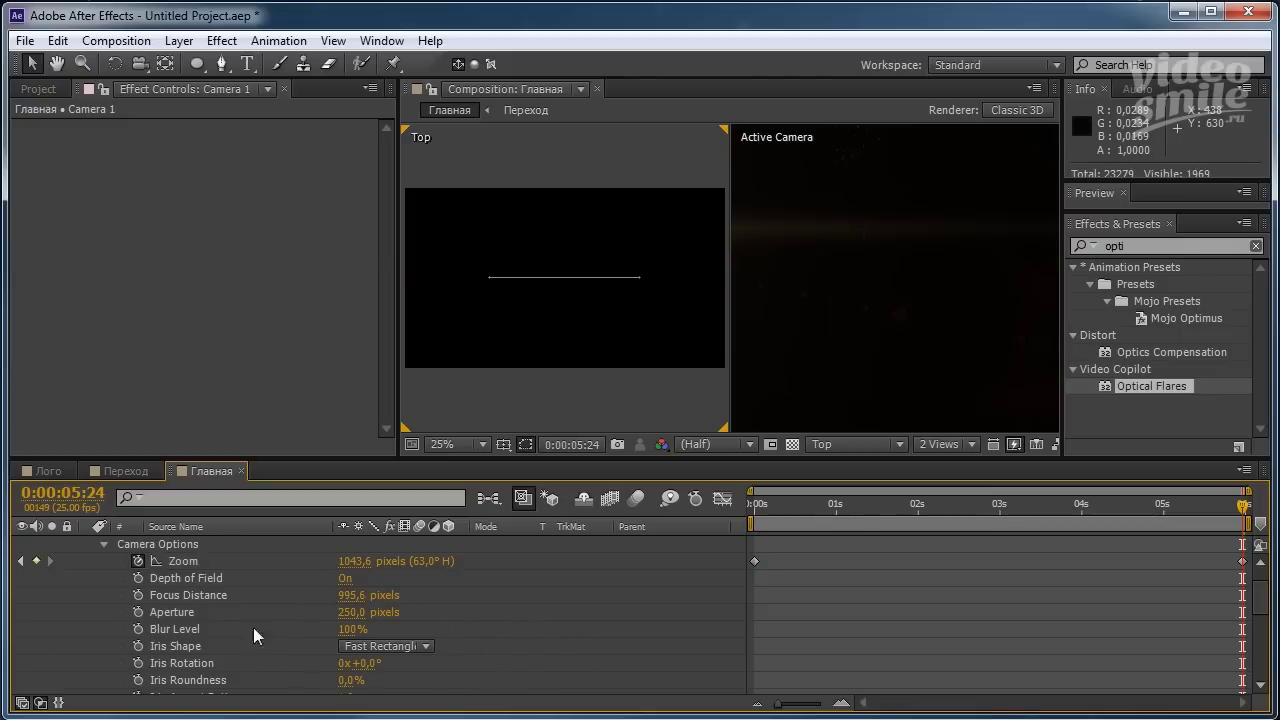
Apply Easy Ease to both Zoom keyframes (954,6 to 1043,6 pixels).
click(187, 559)
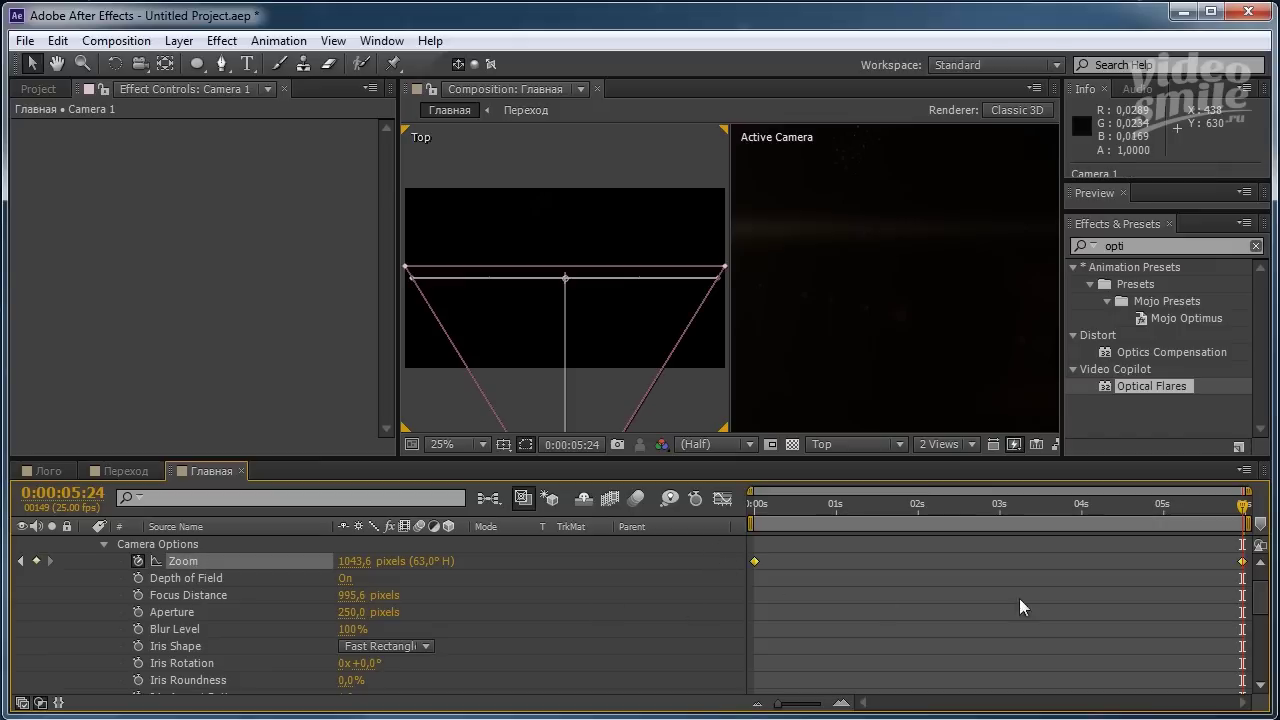
key(F9)
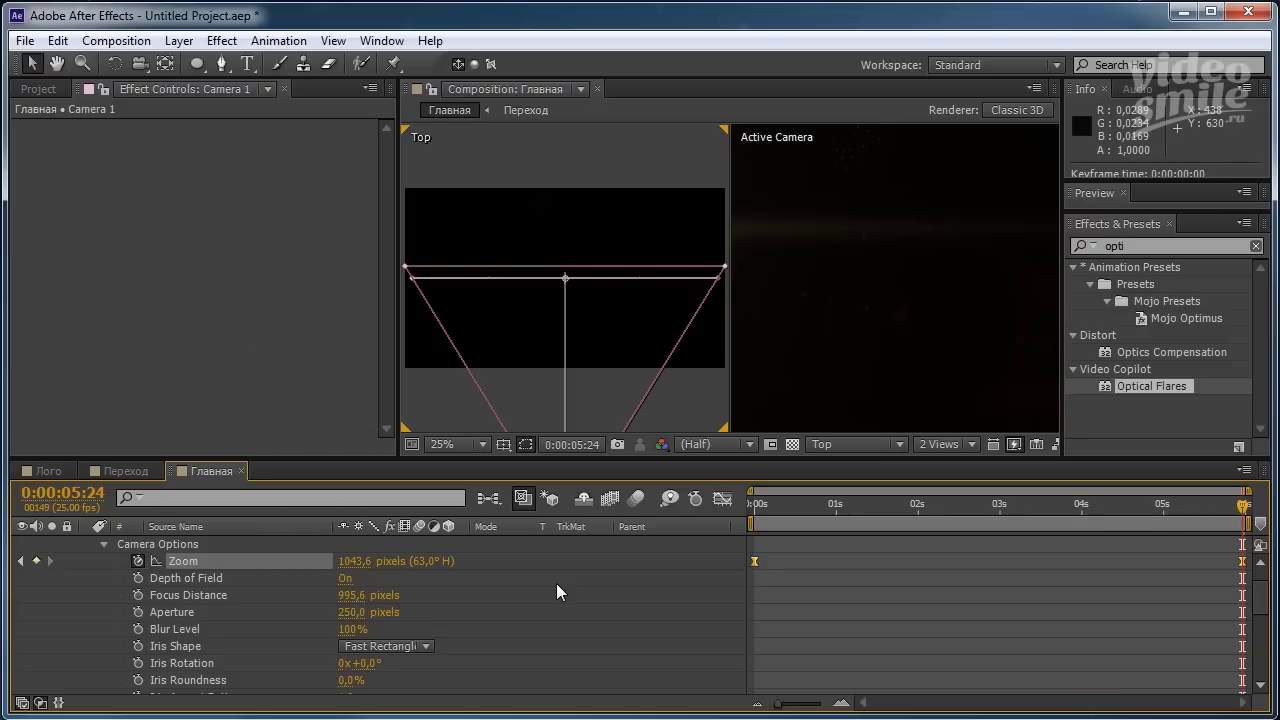
scroll(200, 600, up, 2)
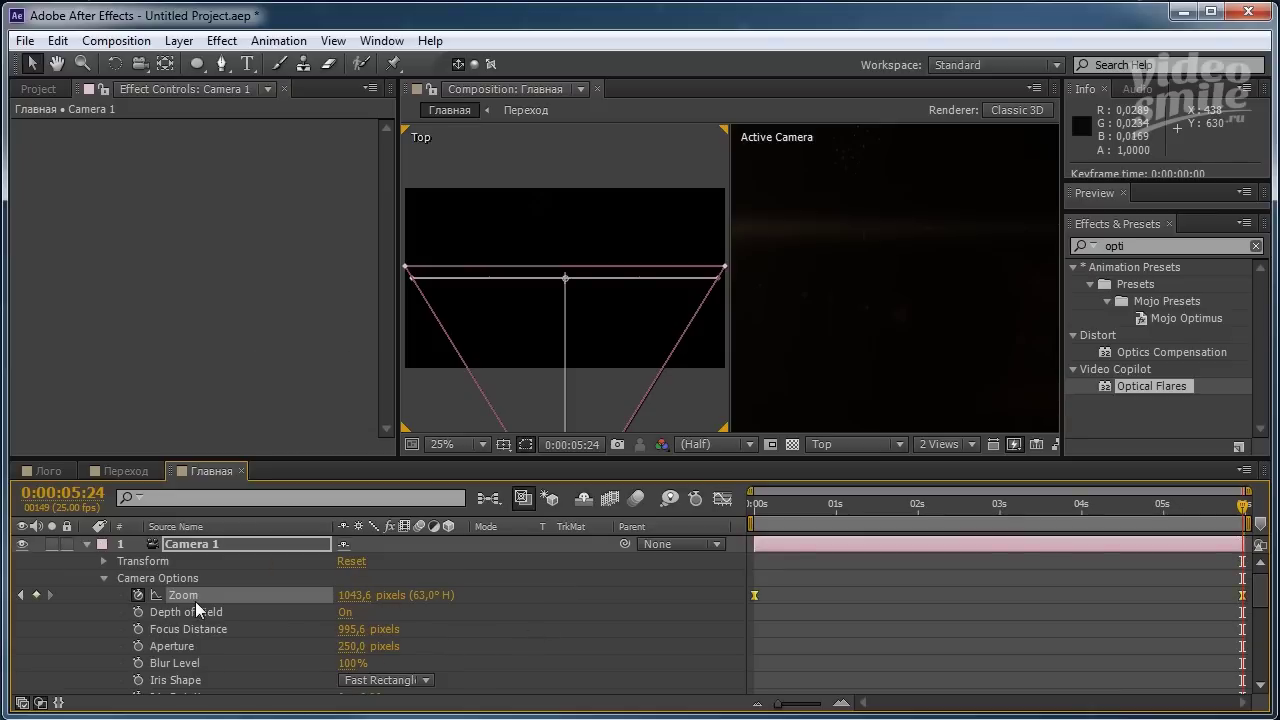
Collapse Camera 1 and show a single Active Camera view zoomed out to 25%.
click(87, 544)
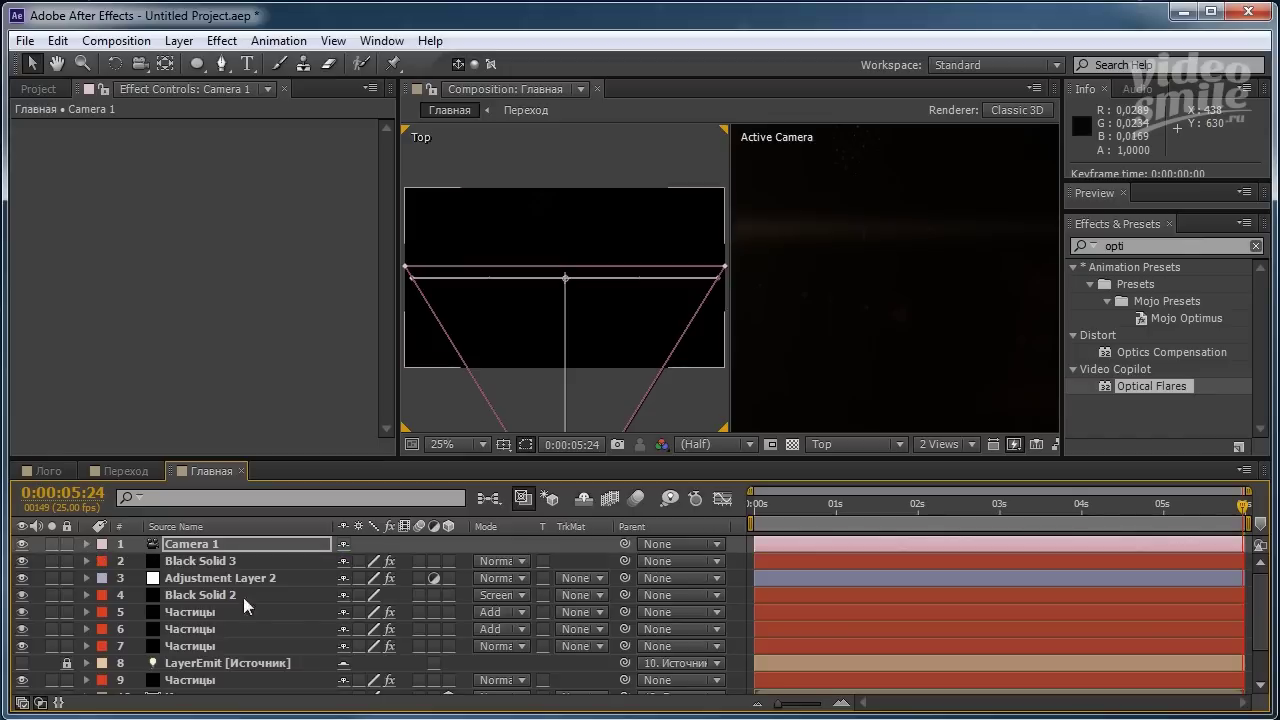
click(942, 448)
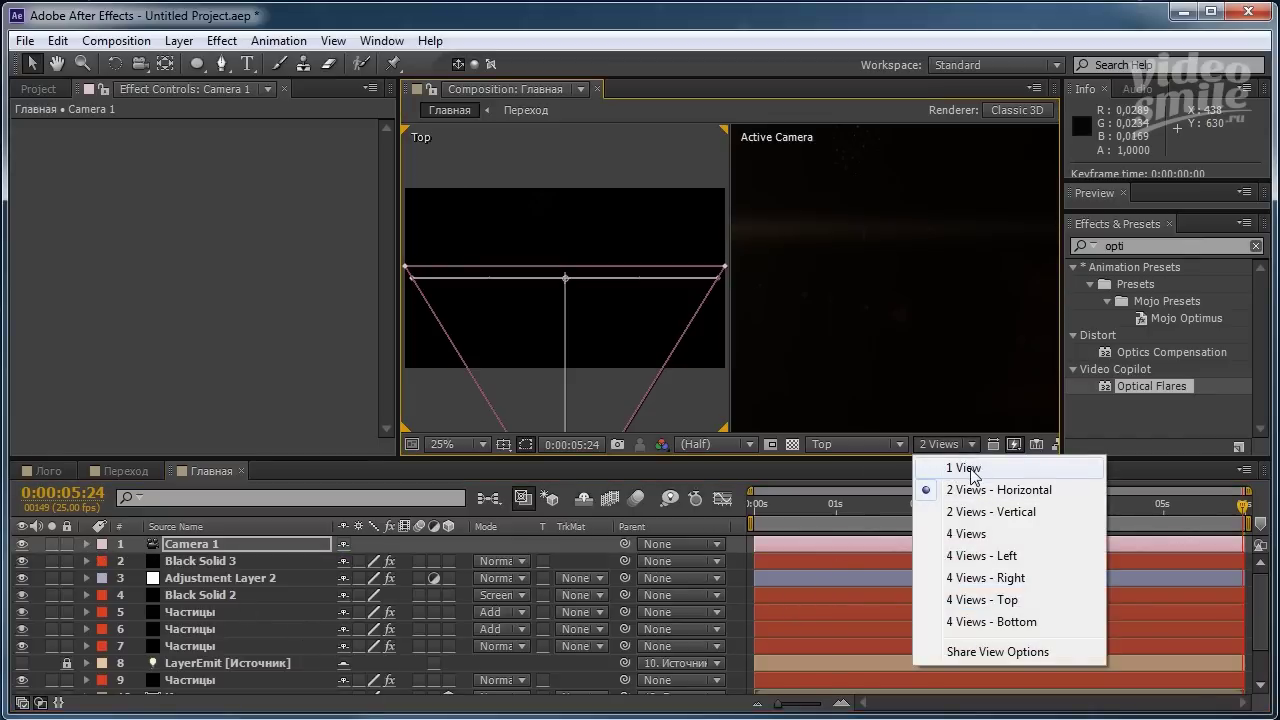
click(965, 469)
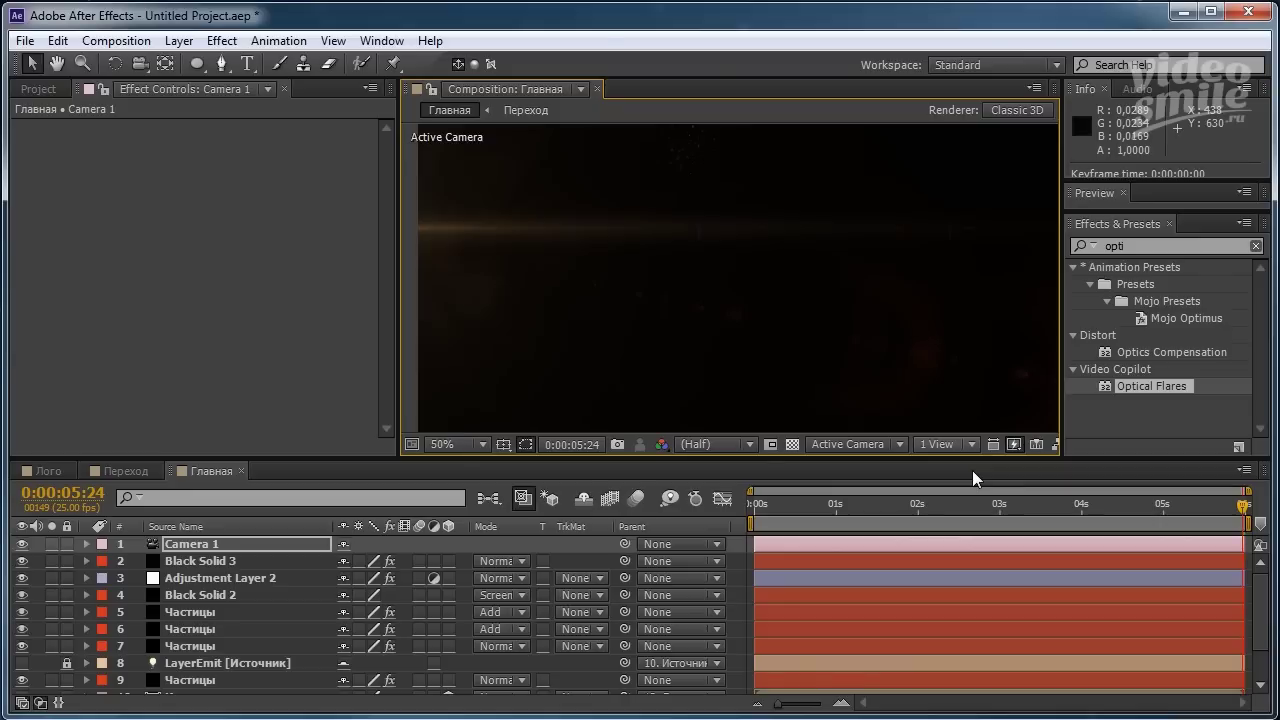
key(comma)
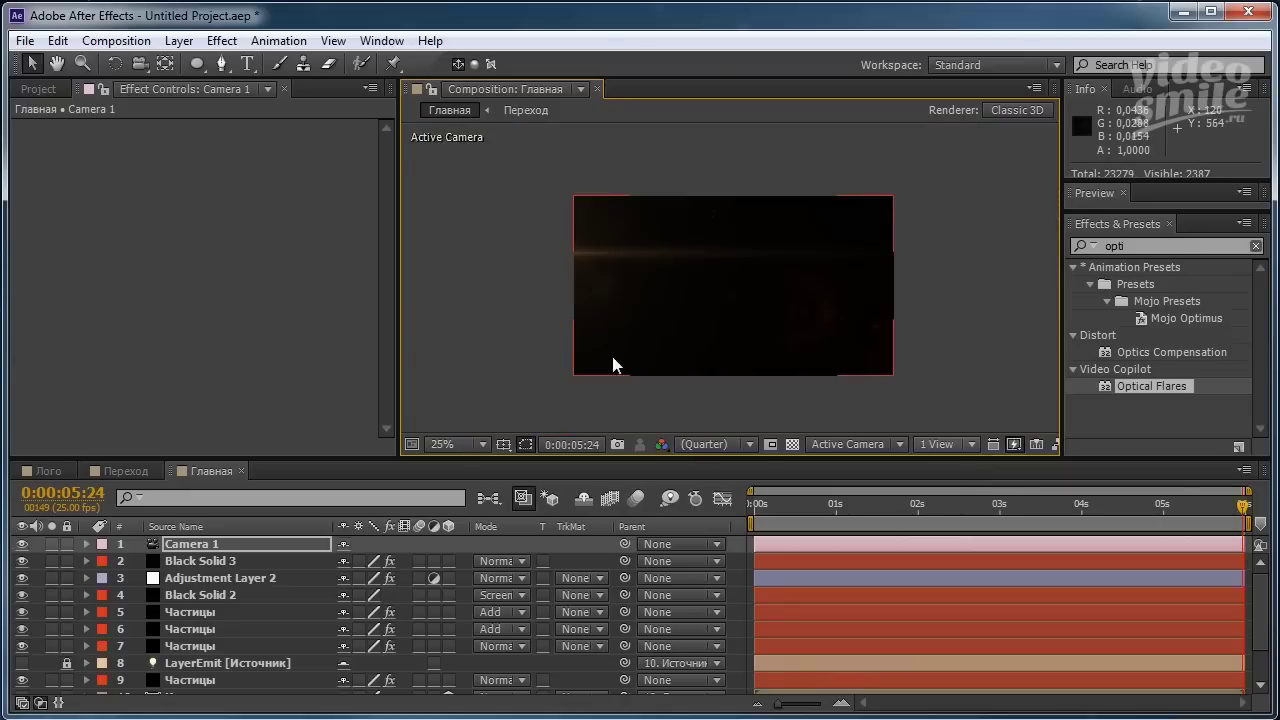
Inspect the burning frame at 0:00:03:09 at full size.
click(1030, 510)
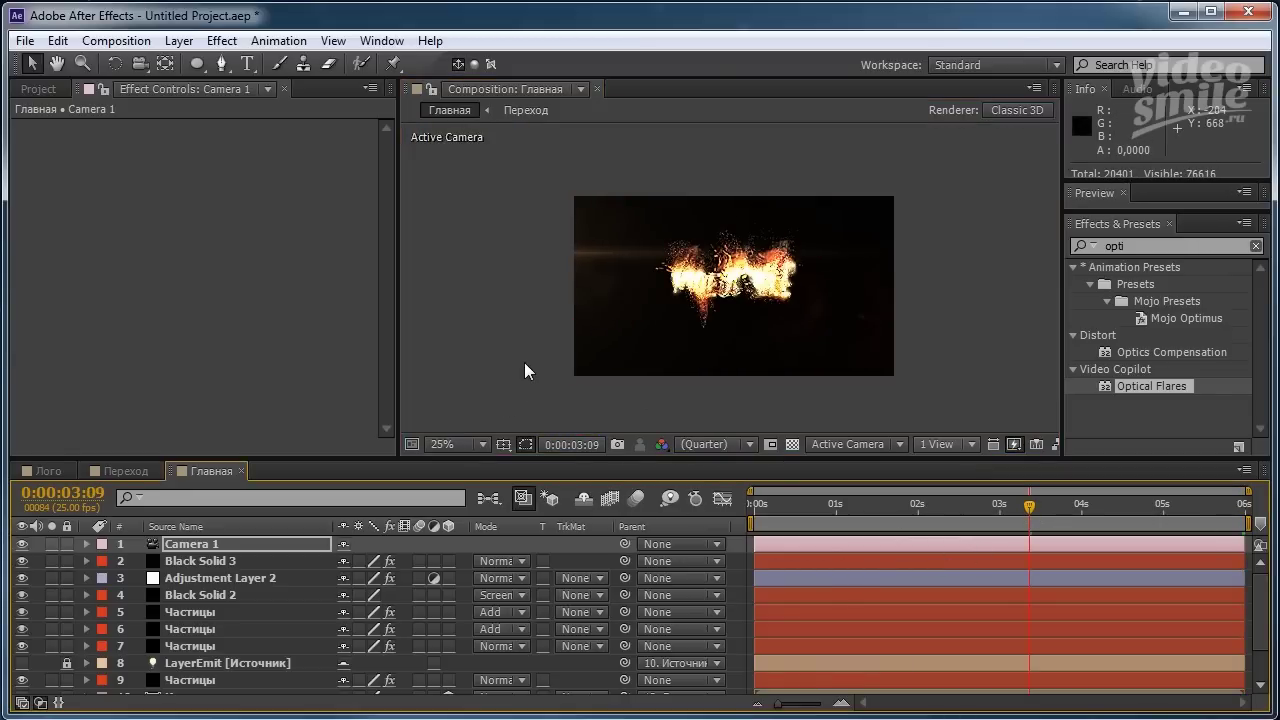
key(period)
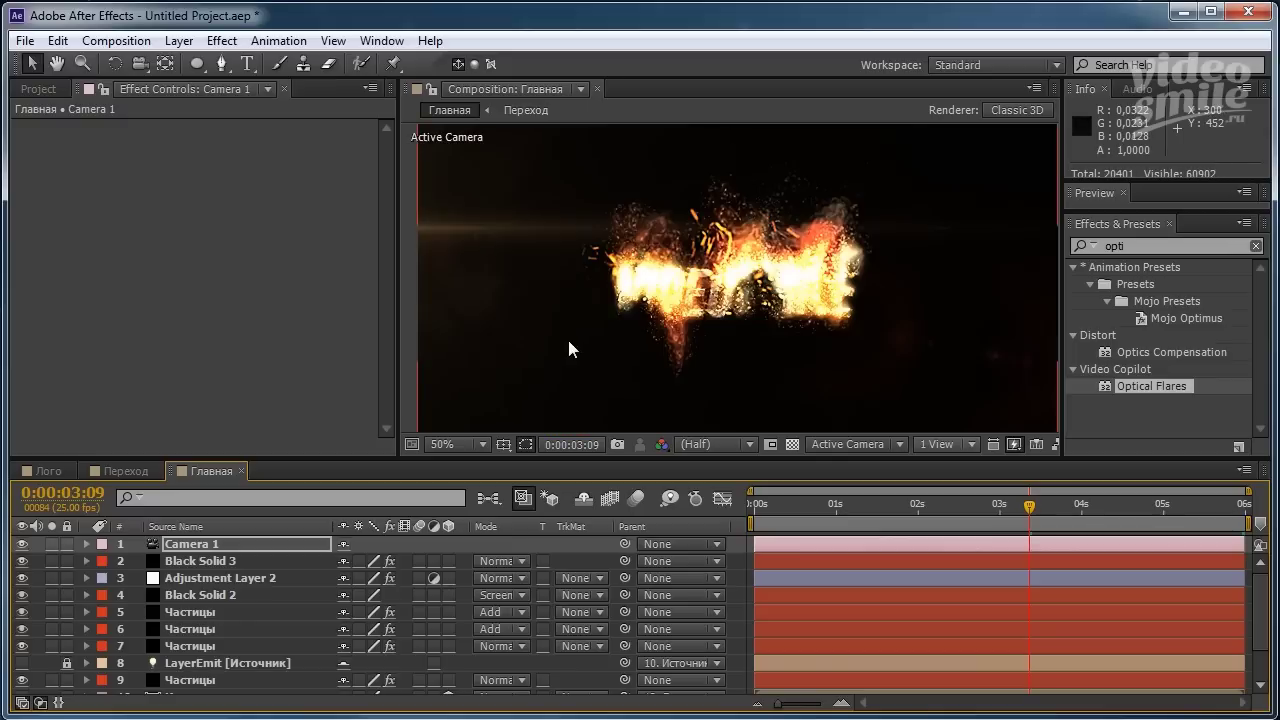
key(period)
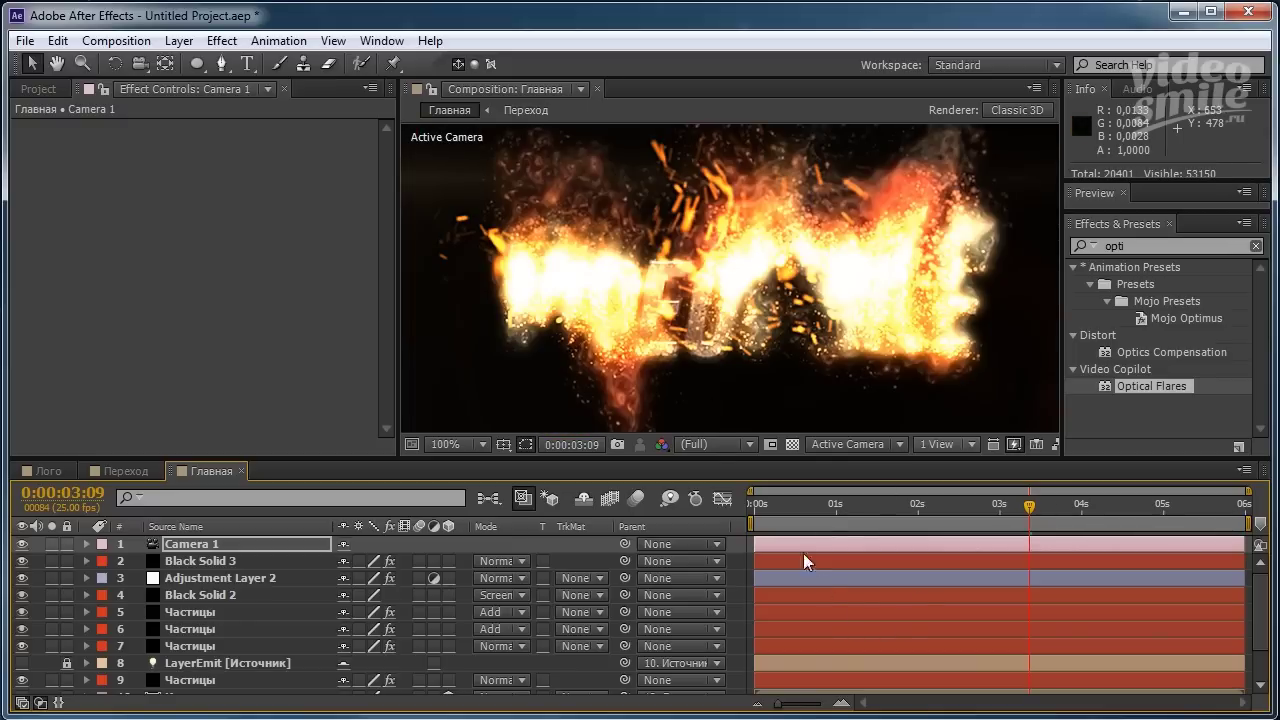
Check the finished logo at 0:00:00:24 at half size, then open the Лого composition.
click(832, 507)
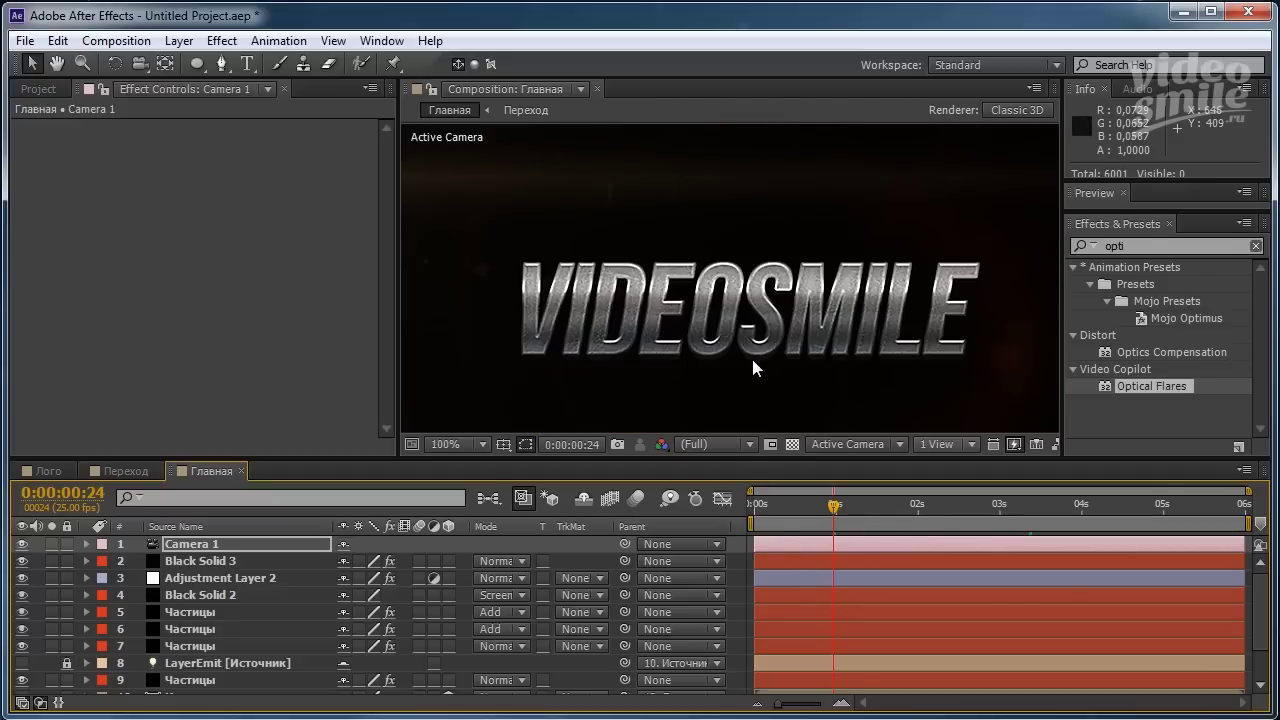
key(comma)
key(ctrl+shift+j)
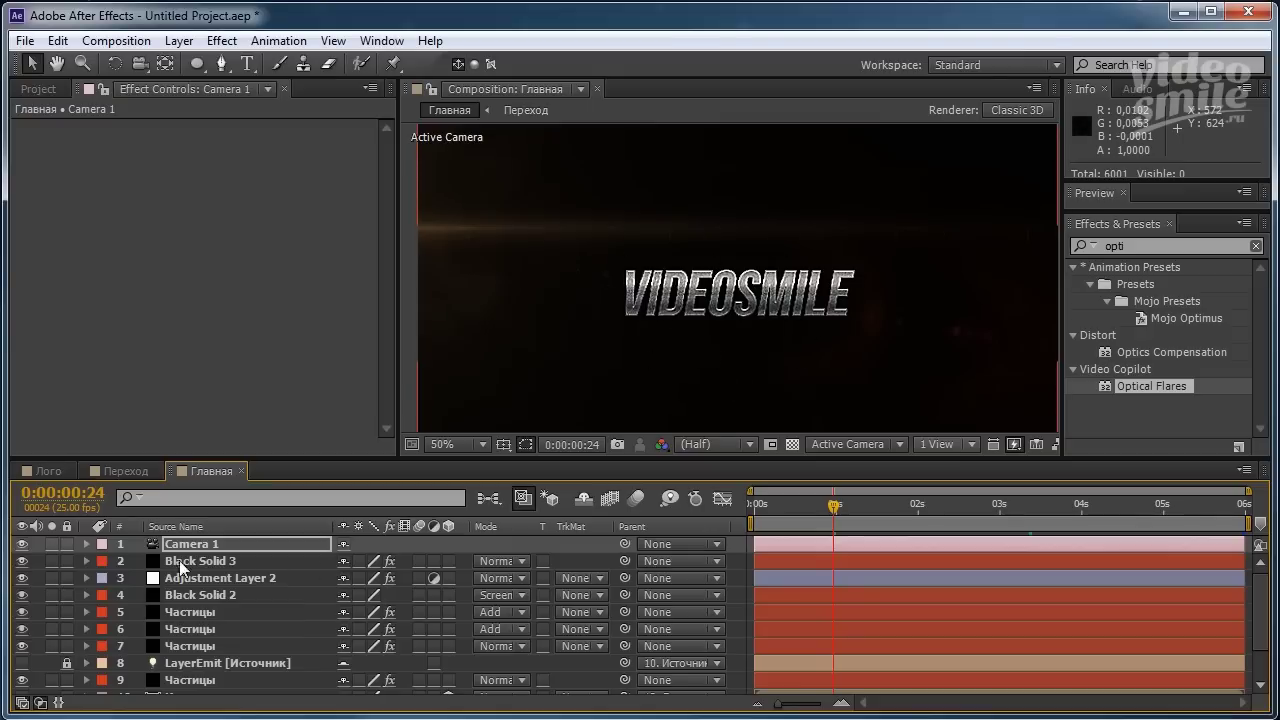
click(41, 469)
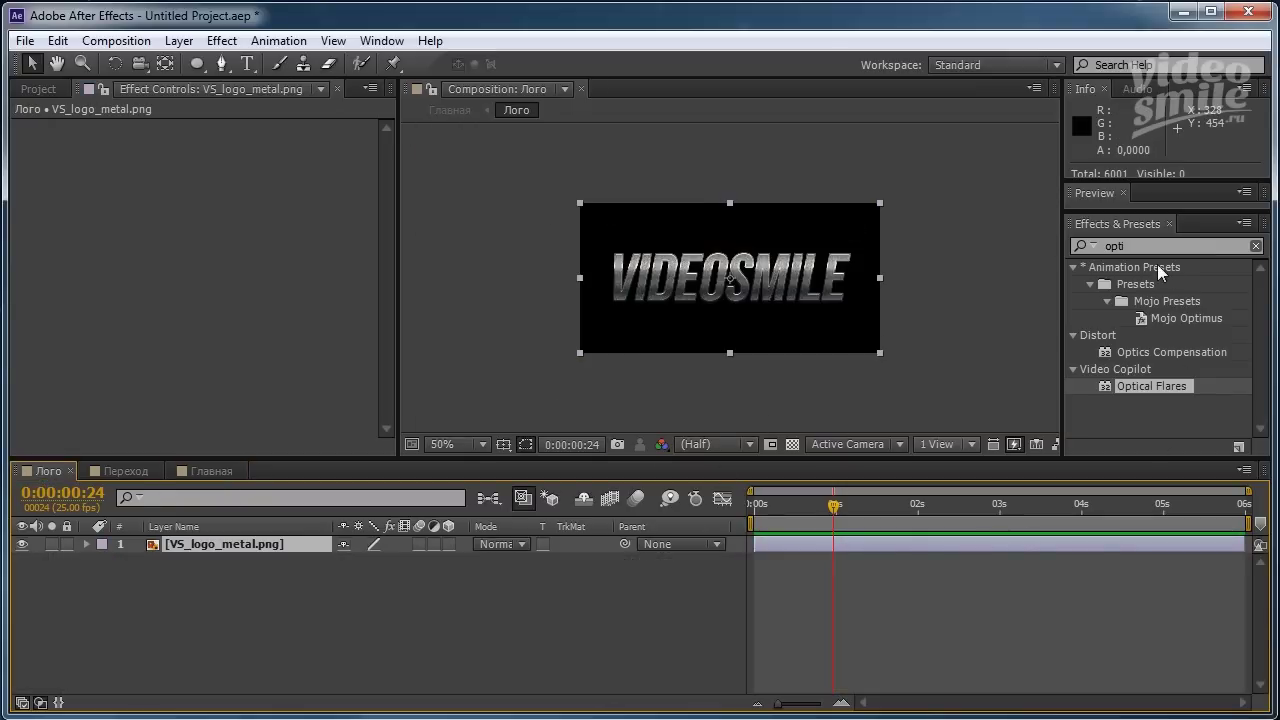
Search effects for 'curves' and apply Curves to the VS_logo_metal.png layer.
click(1077, 252)
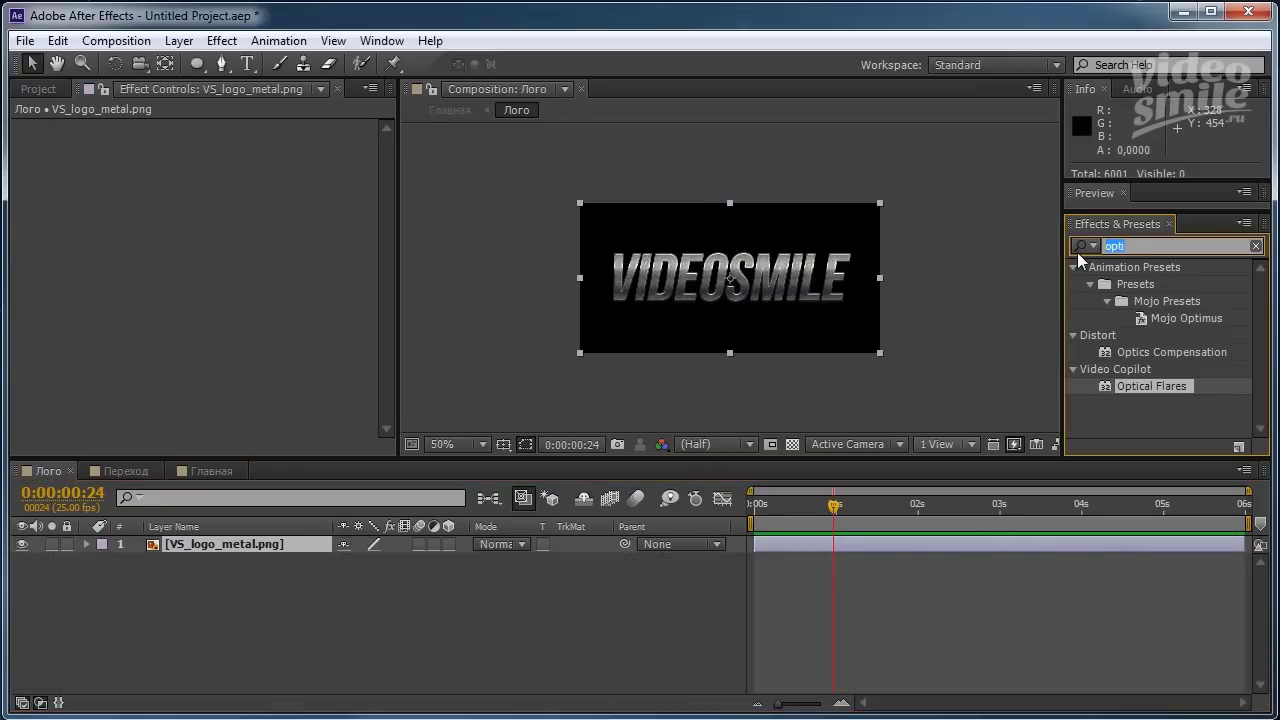
text(cu)
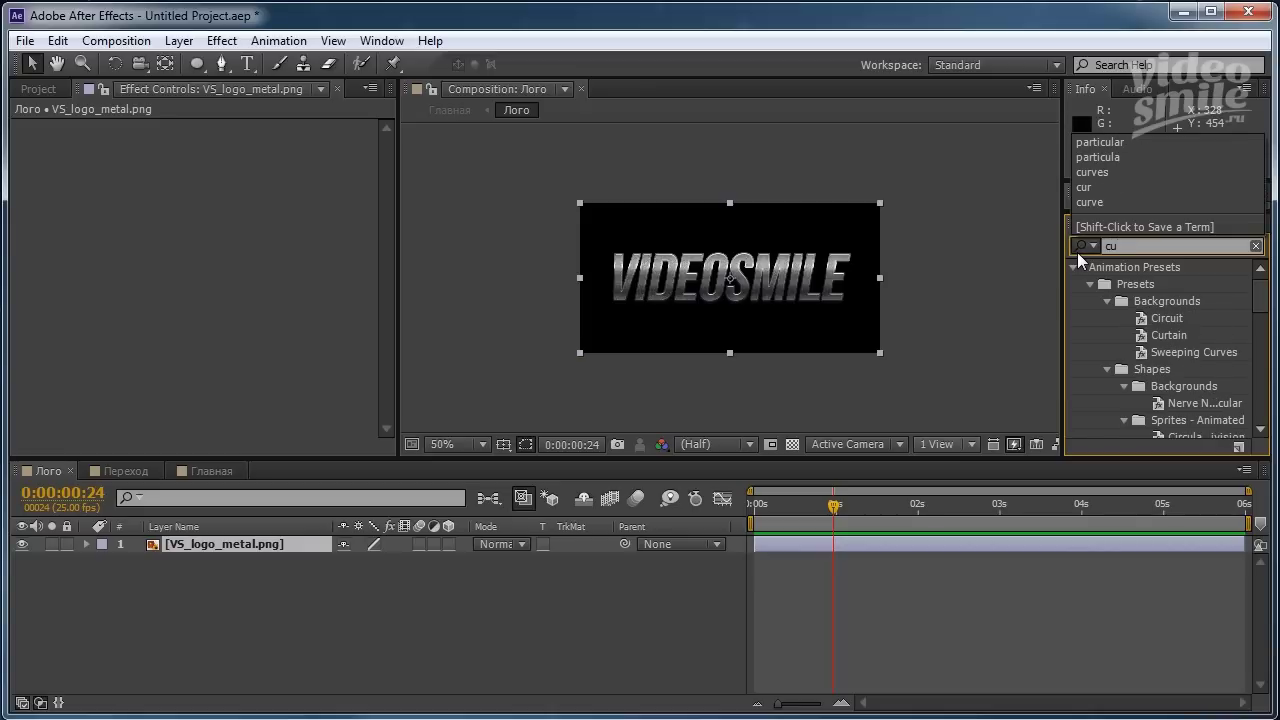
text(rves)
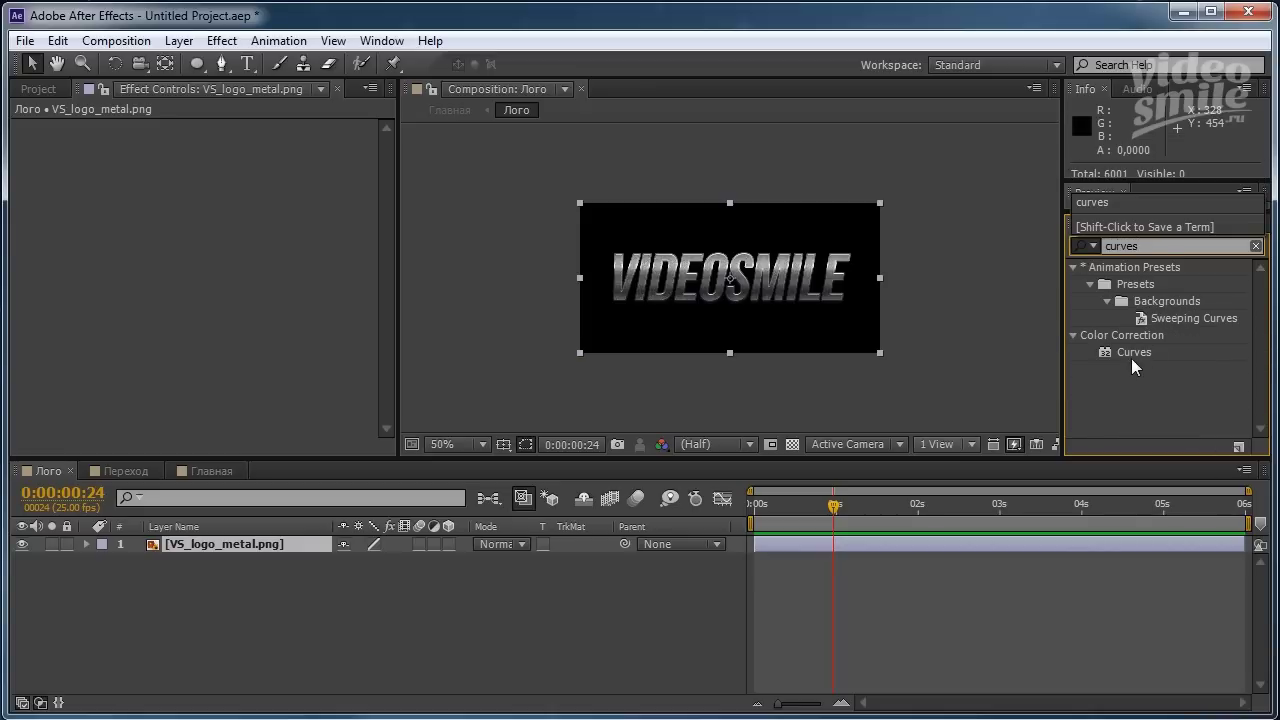
drag(1131, 358, 736, 282)
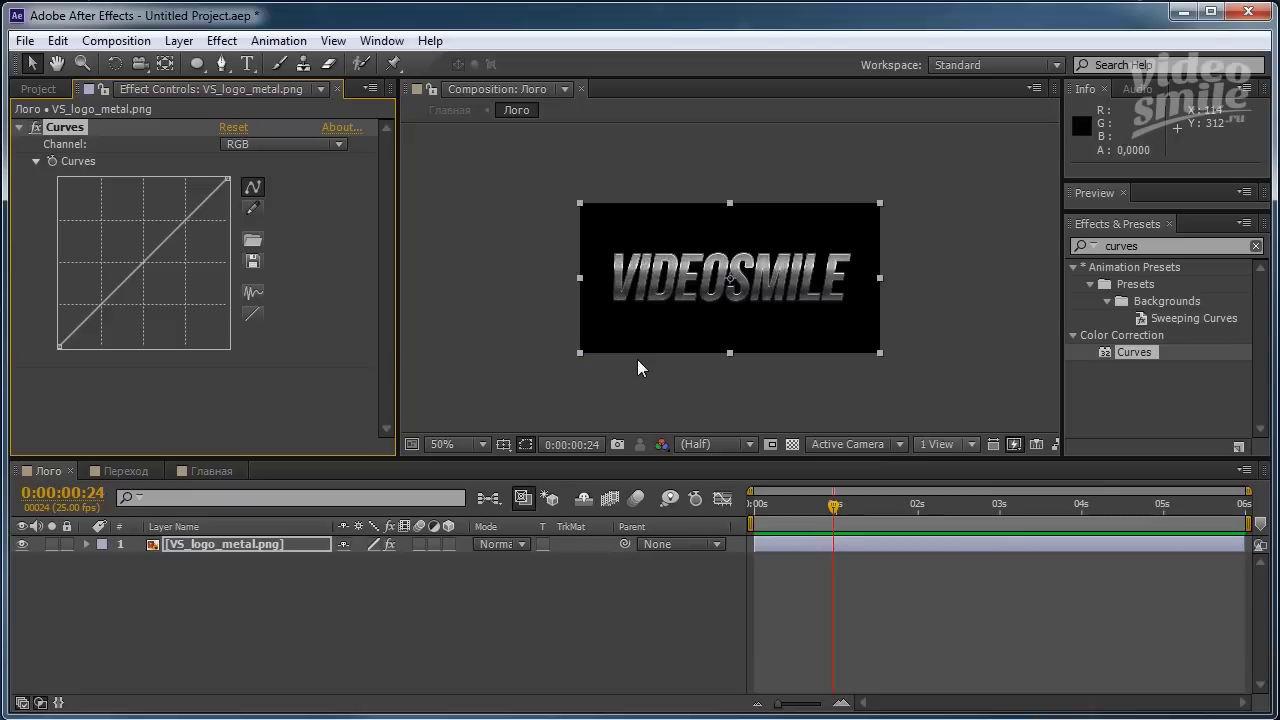
Boost the Red curve and lower the Blue curve, viewing the logo at full size.
click(279, 146)
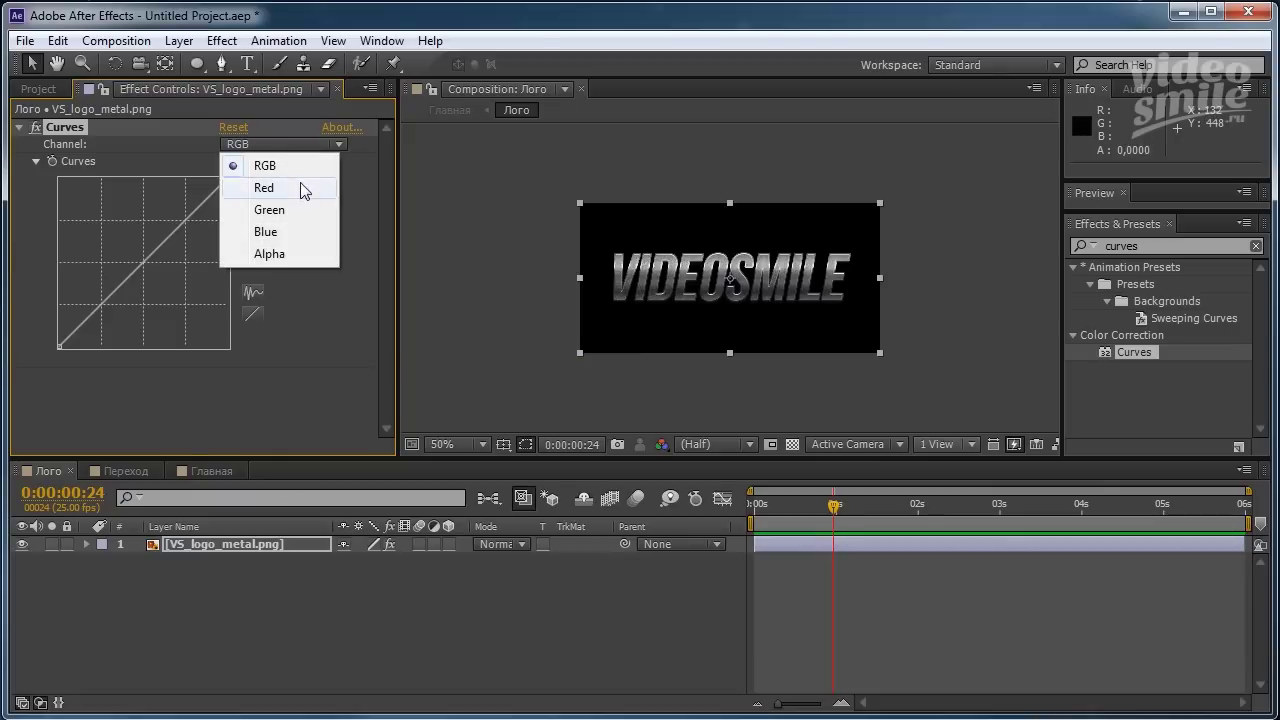
click(290, 189)
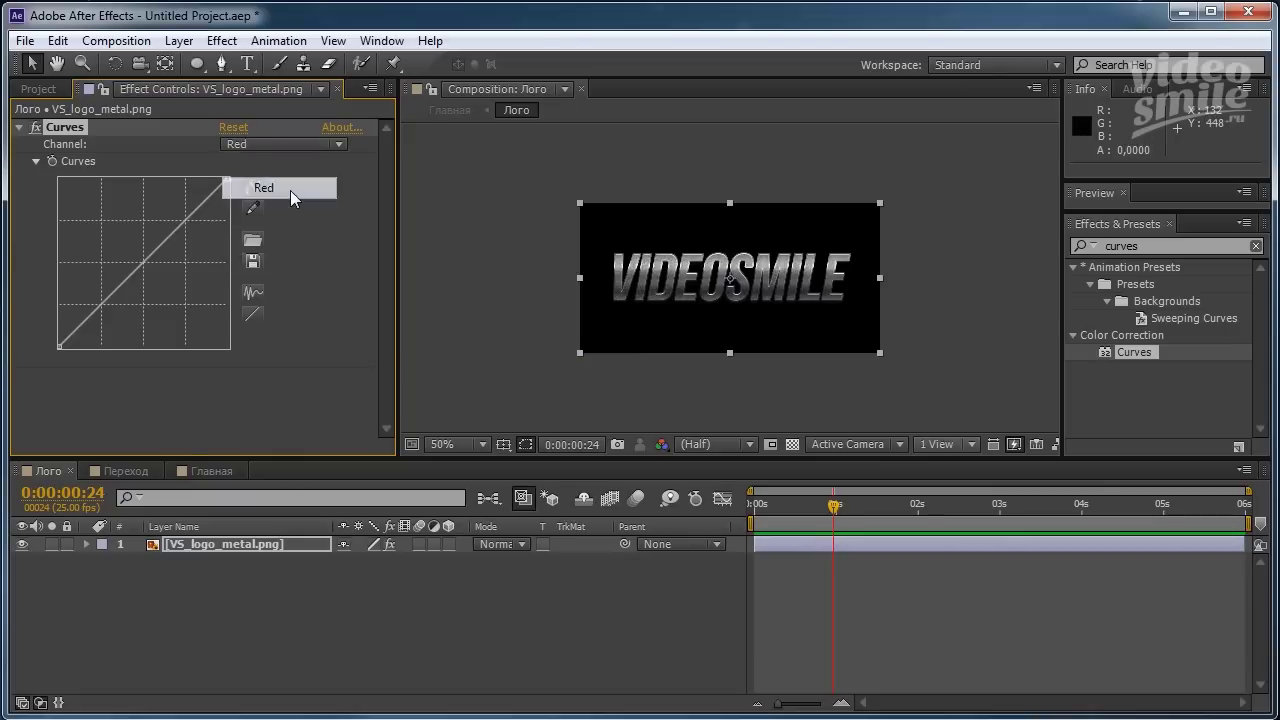
click(141, 267)
drag(141, 267, 142, 260)
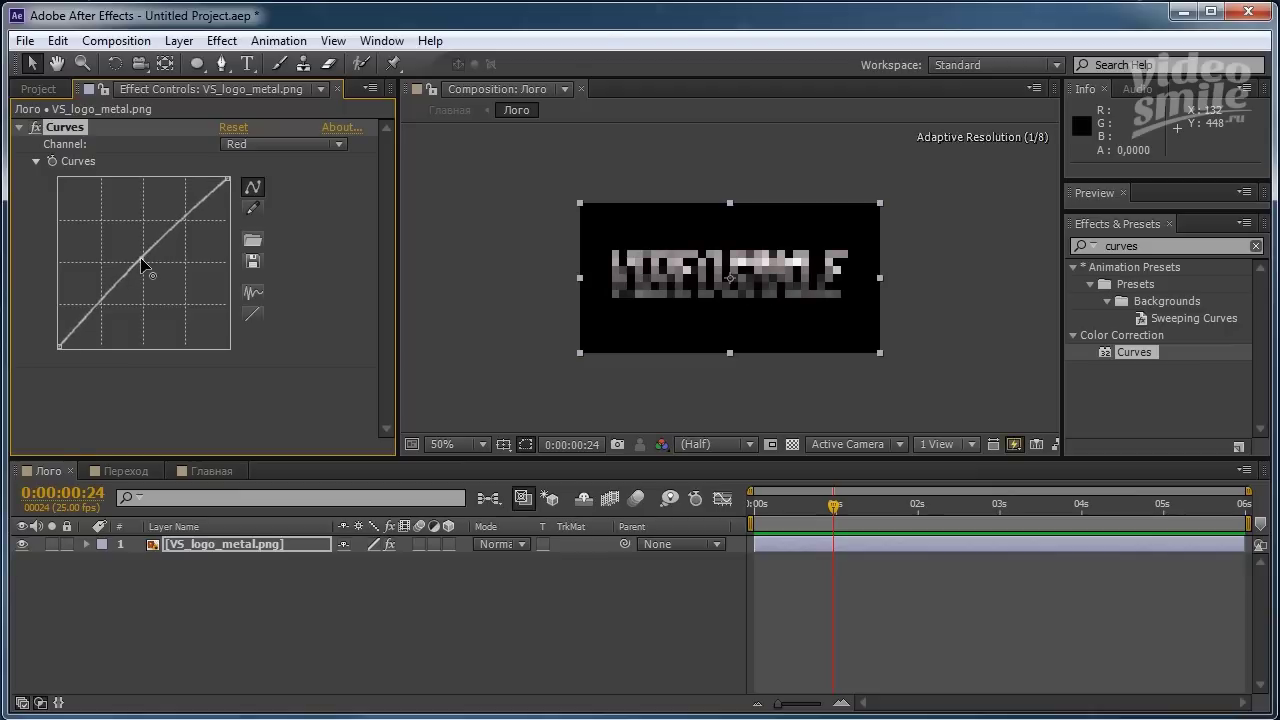
click(290, 145)
click(281, 232)
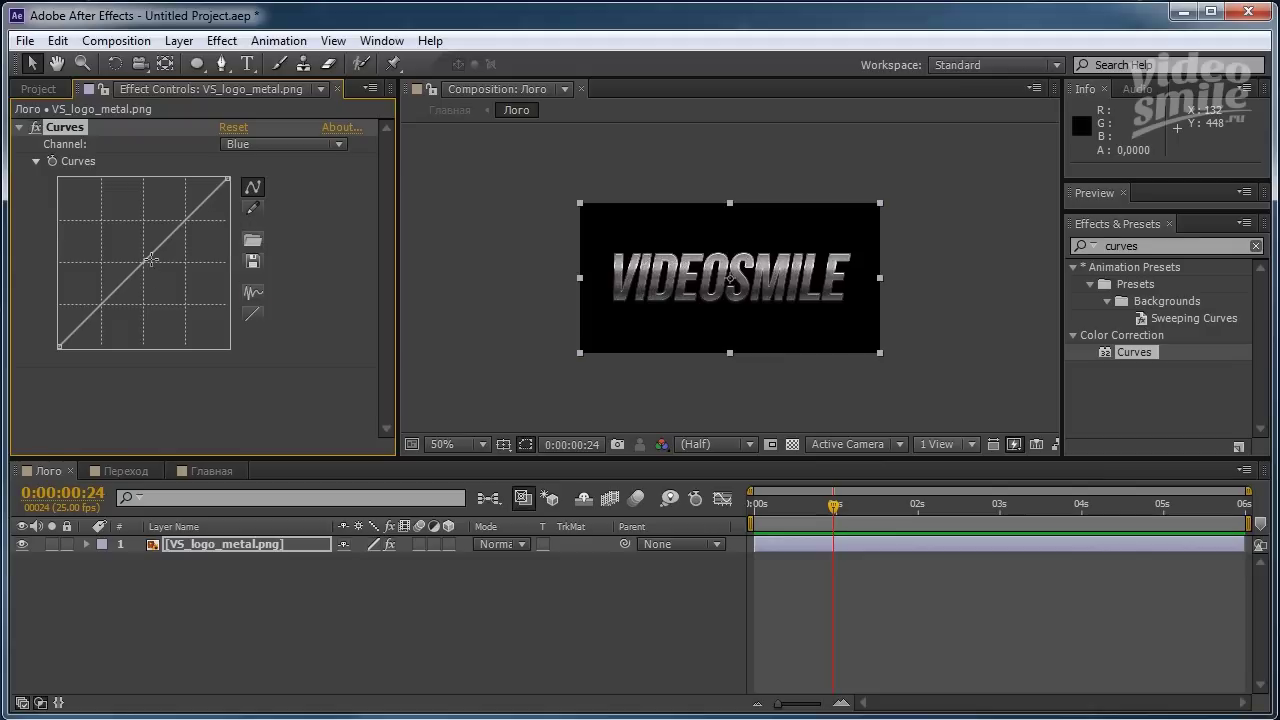
drag(143, 262, 146, 268)
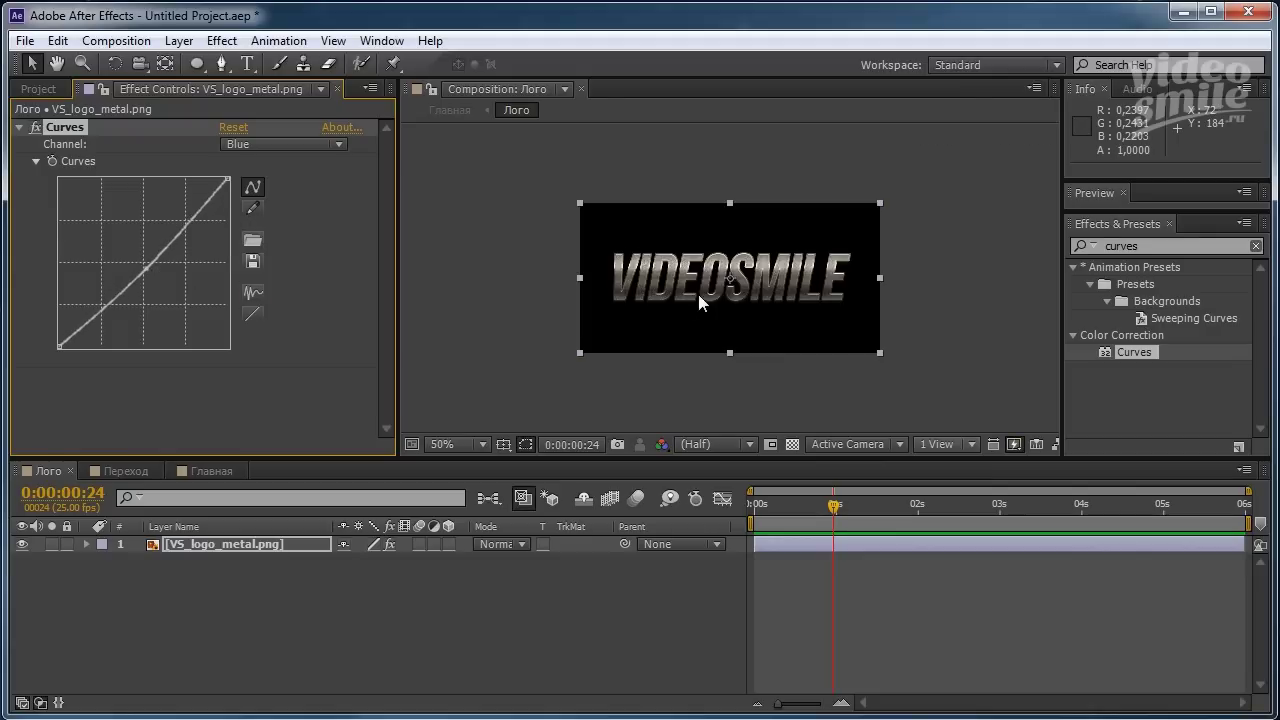
key(slash)
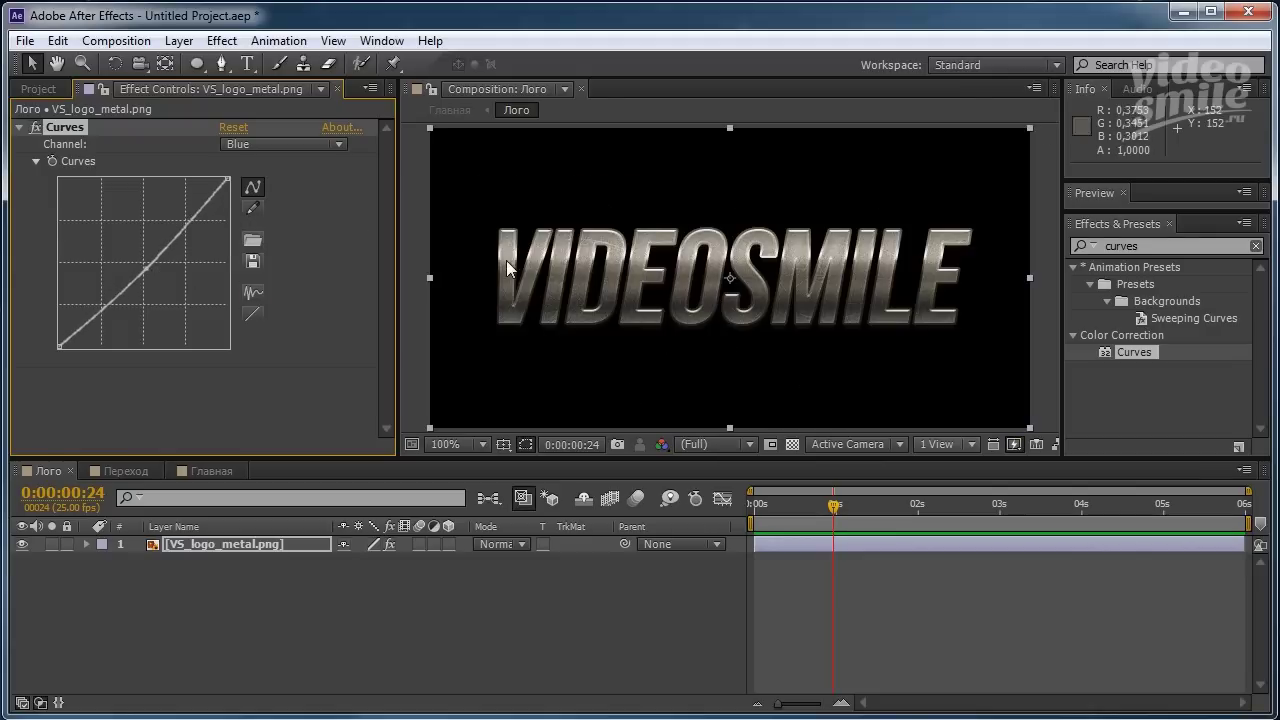
Shape the RGB curve into an S for contrast and toggle the effect to compare.
click(259, 144)
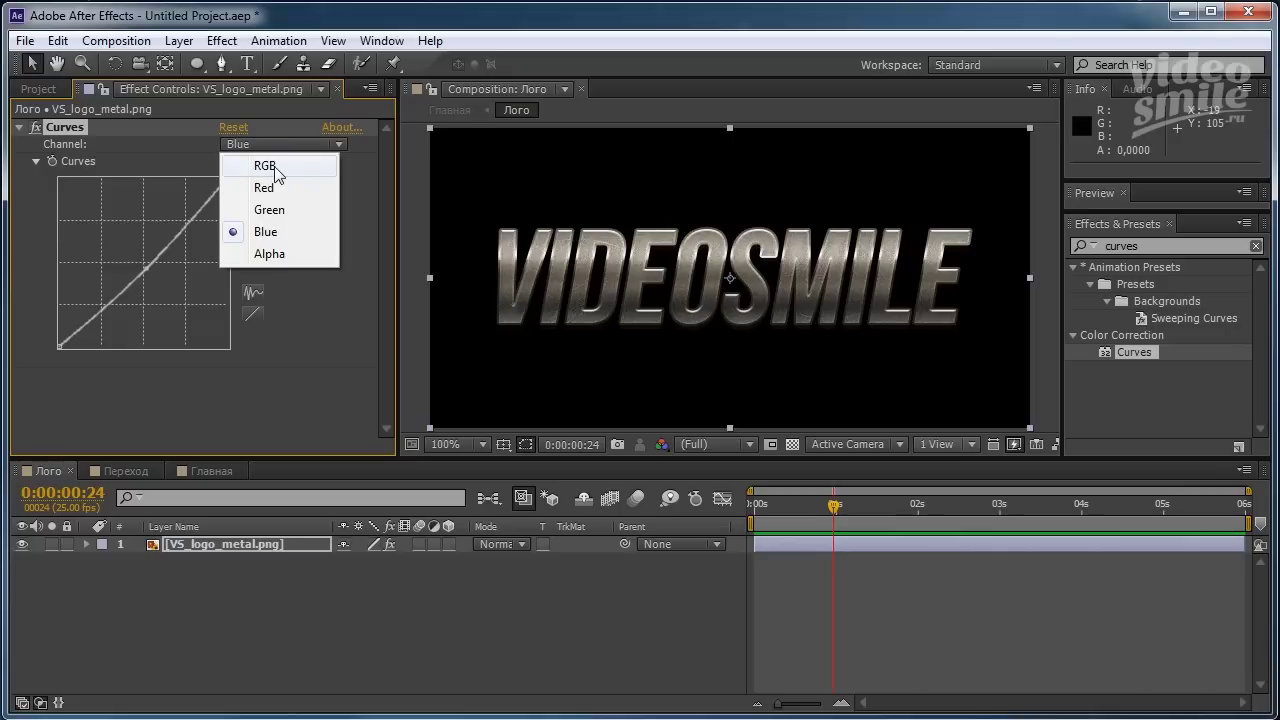
click(288, 170)
drag(99, 309, 100, 312)
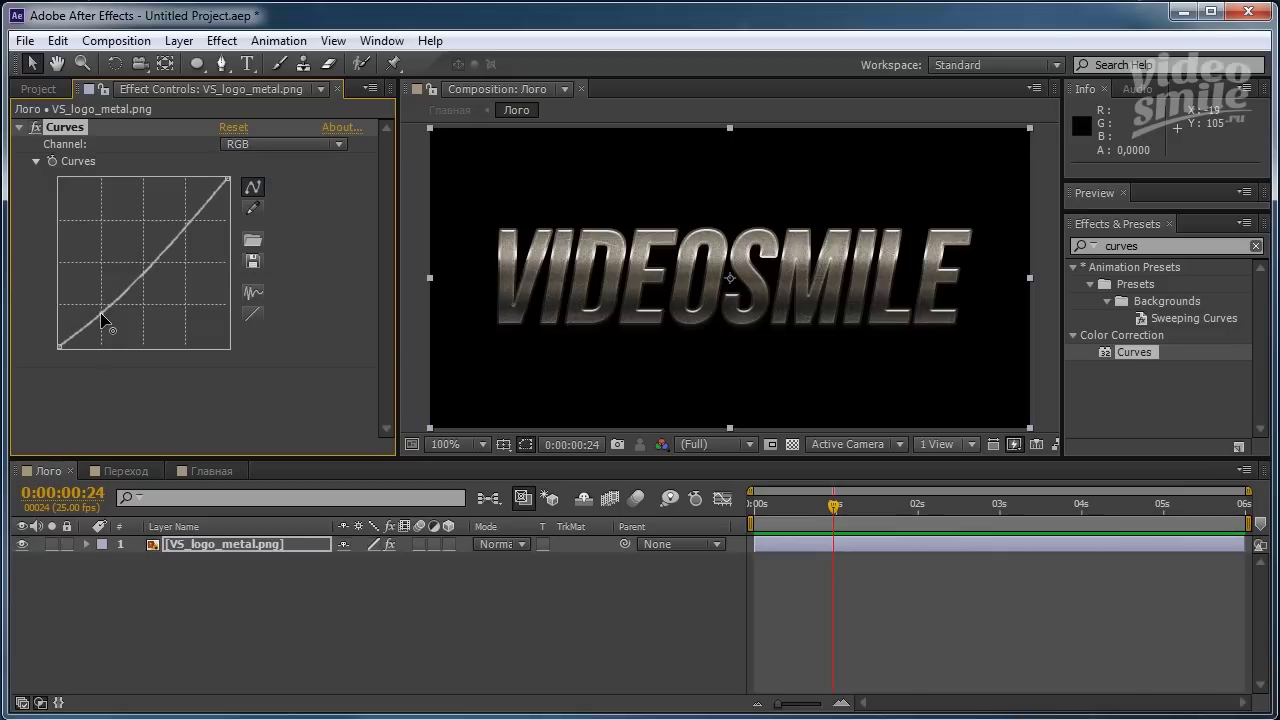
click(160, 262)
drag(160, 262, 153, 249)
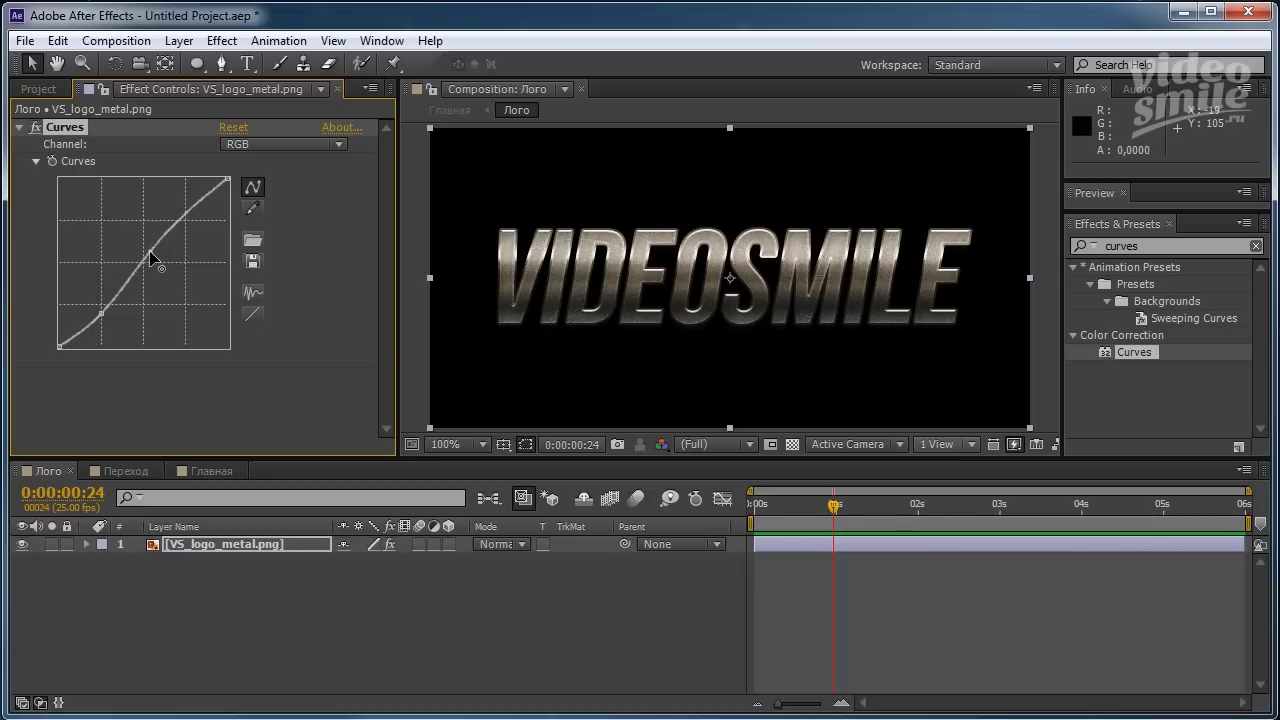
click(36, 127)
click(36, 127)
Open Главная and zoom the viewer in and out to inspect the flared logo scene.
click(212, 470)
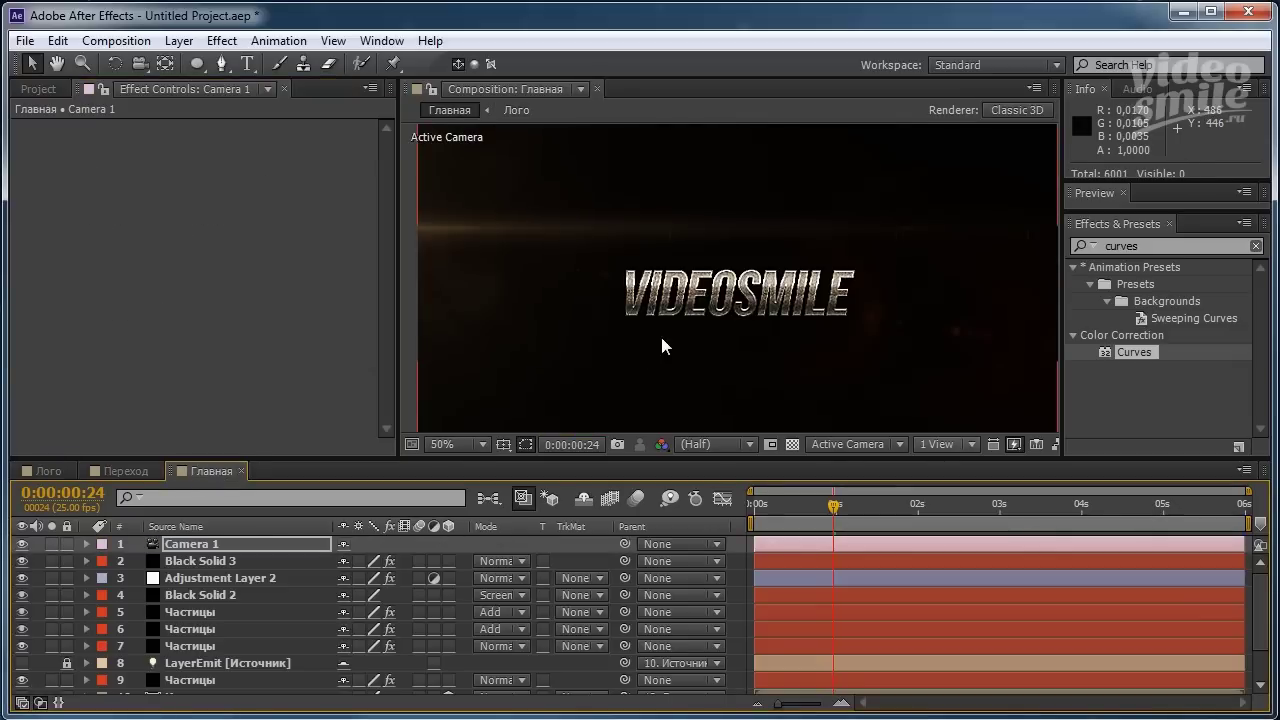
scroll(692, 360, up, 2)
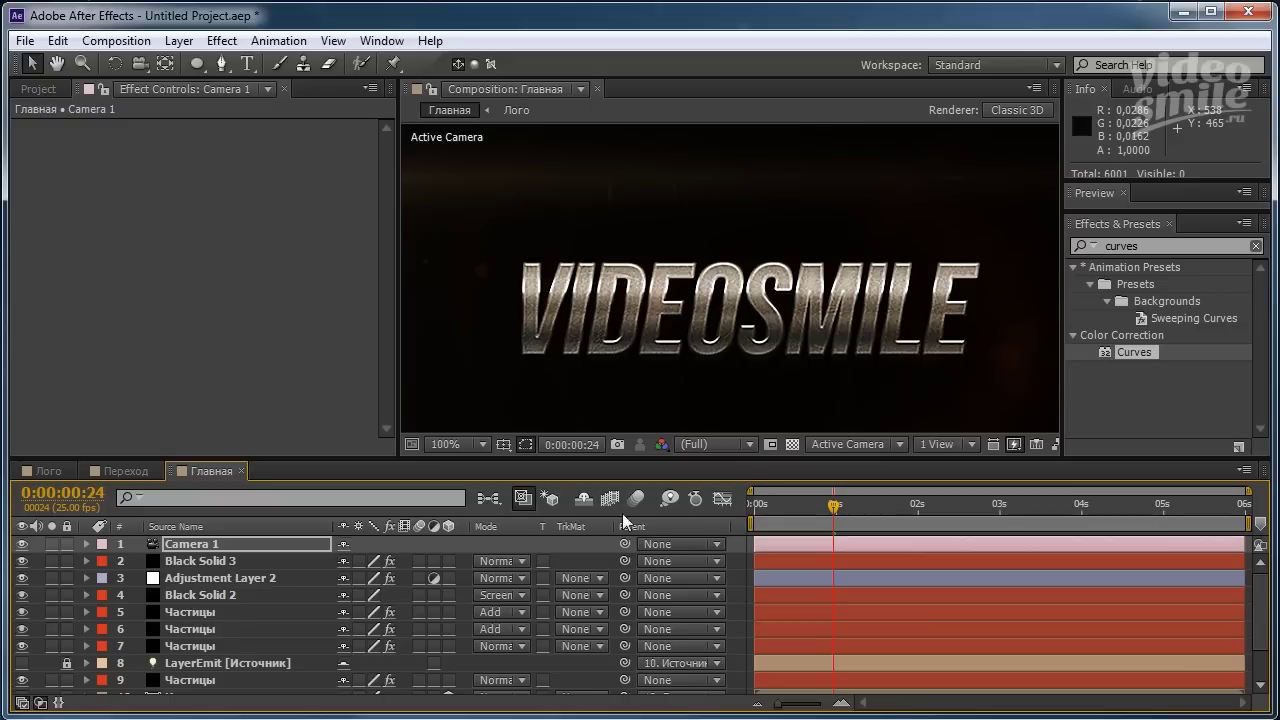
scroll(625, 374, down, 2)
scroll(625, 374, down, 2)
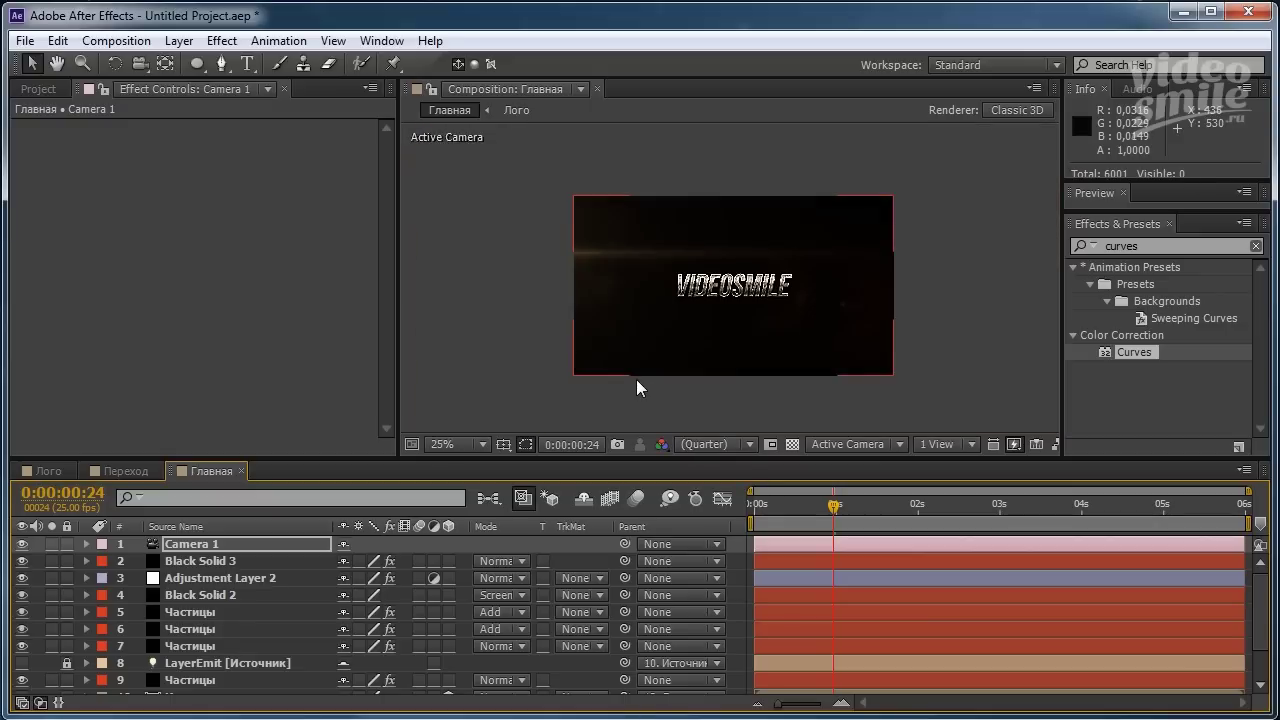
scroll(636, 379, up, 2)
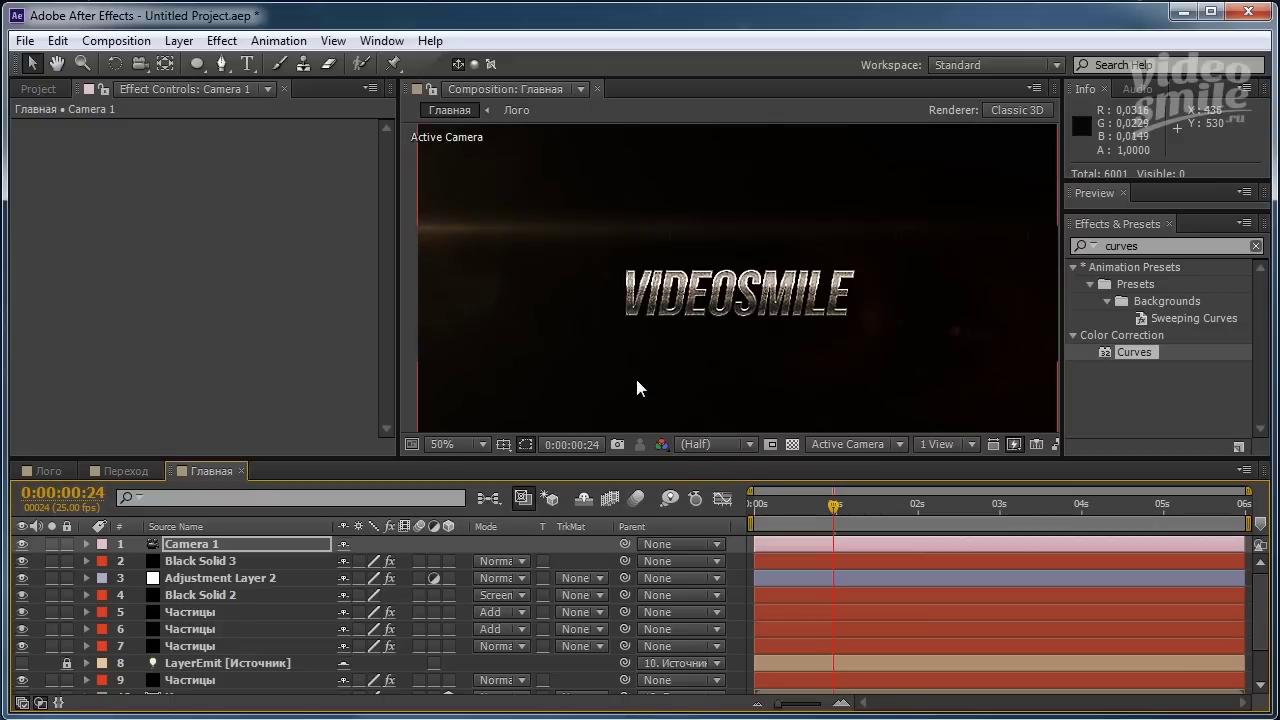
scroll(636, 388, down, 2)
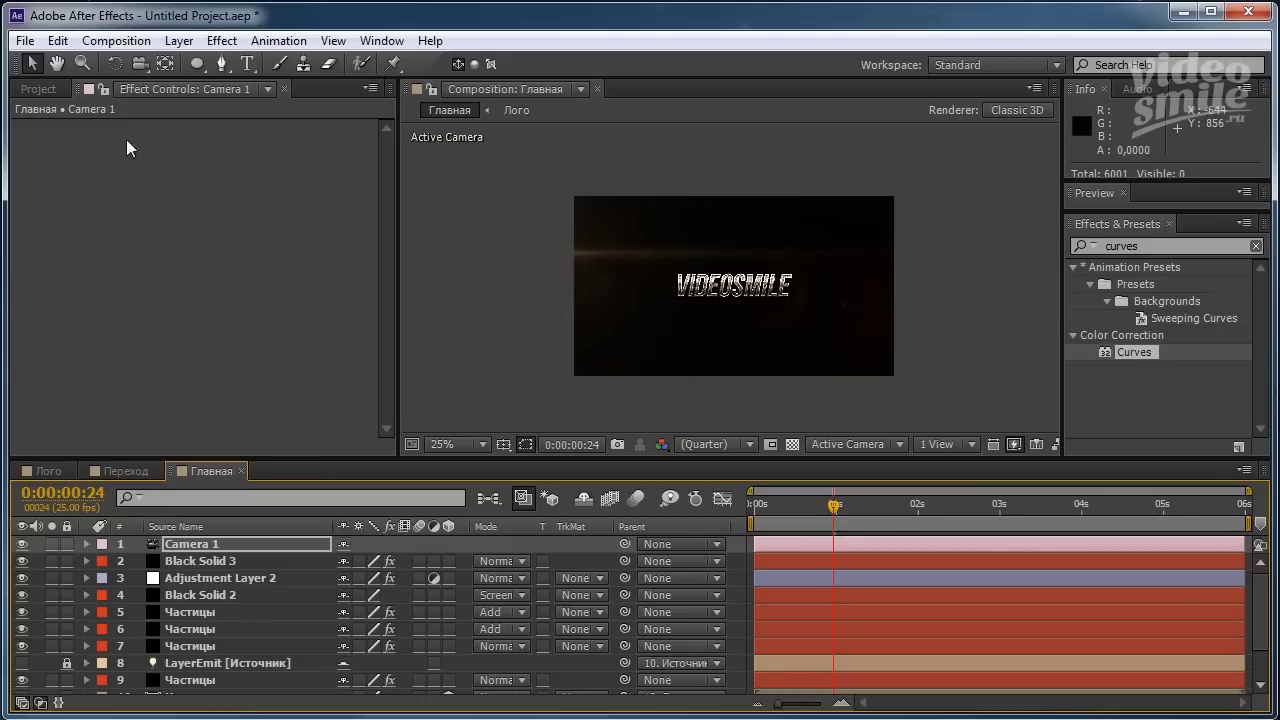
click(178, 41)
Create a default 1280×720 black solid, Black Solid 4, in Главная.
mouse_move(500, 63)
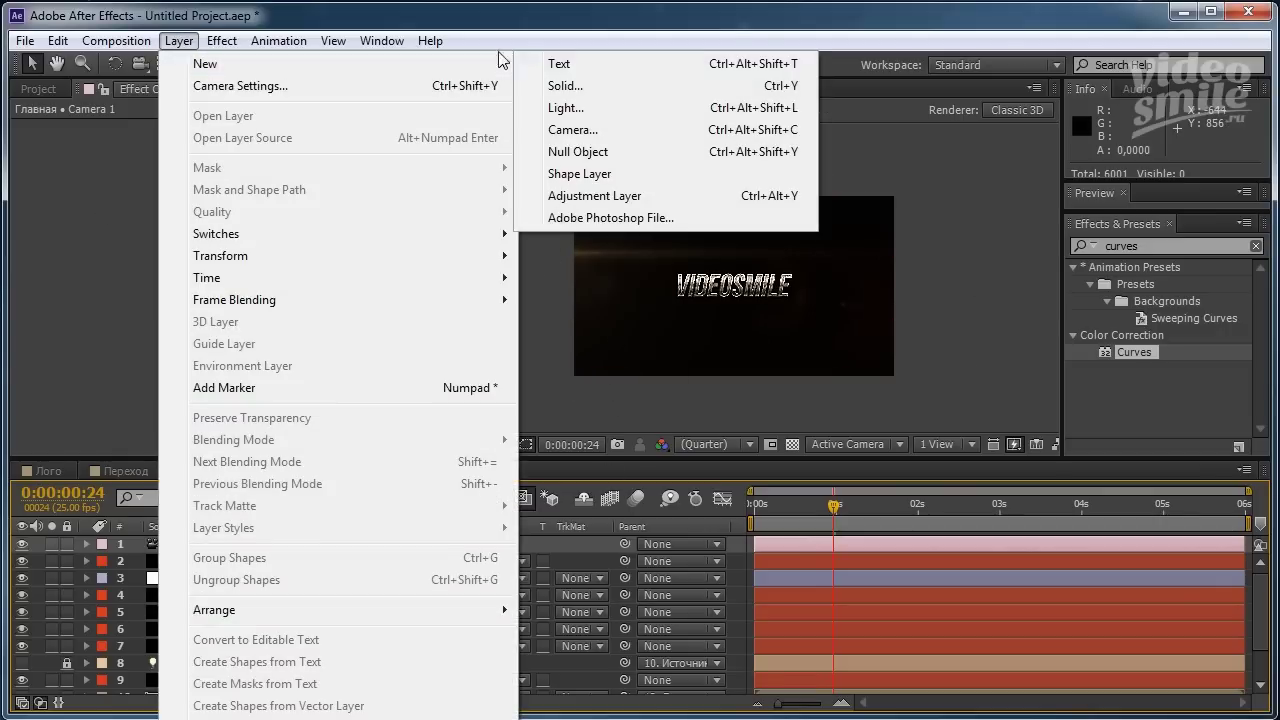
click(585, 88)
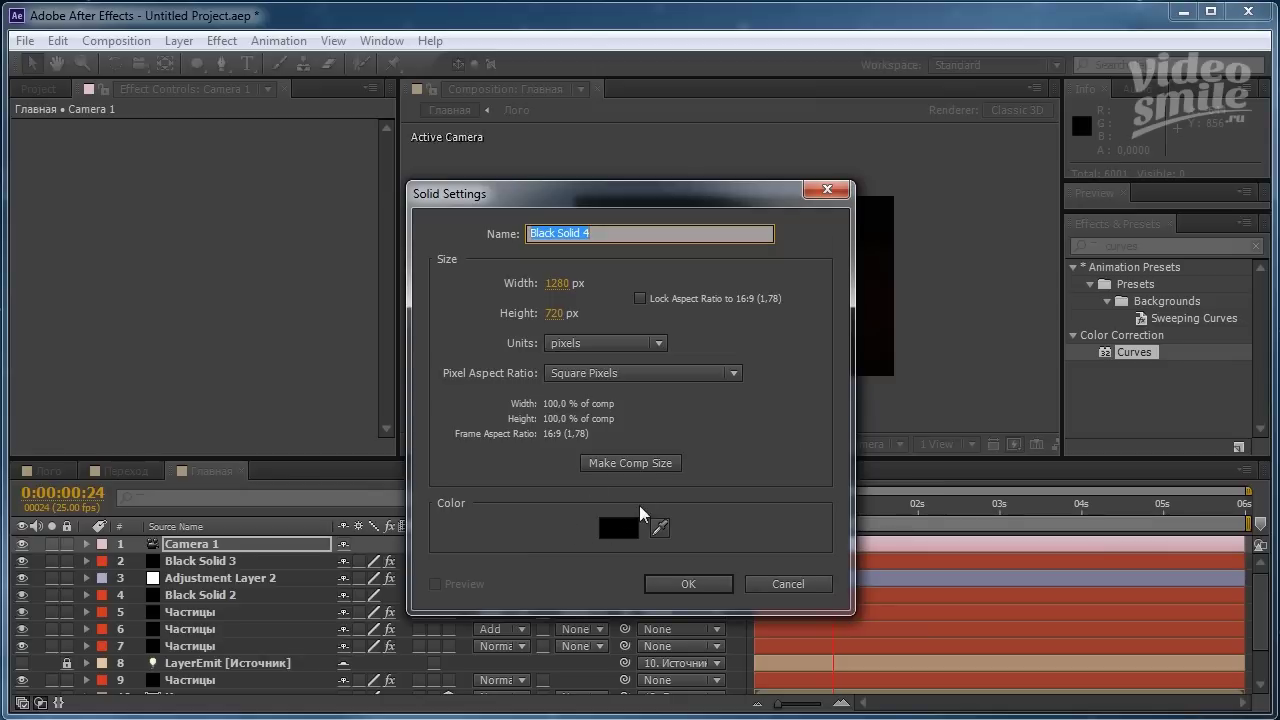
click(707, 585)
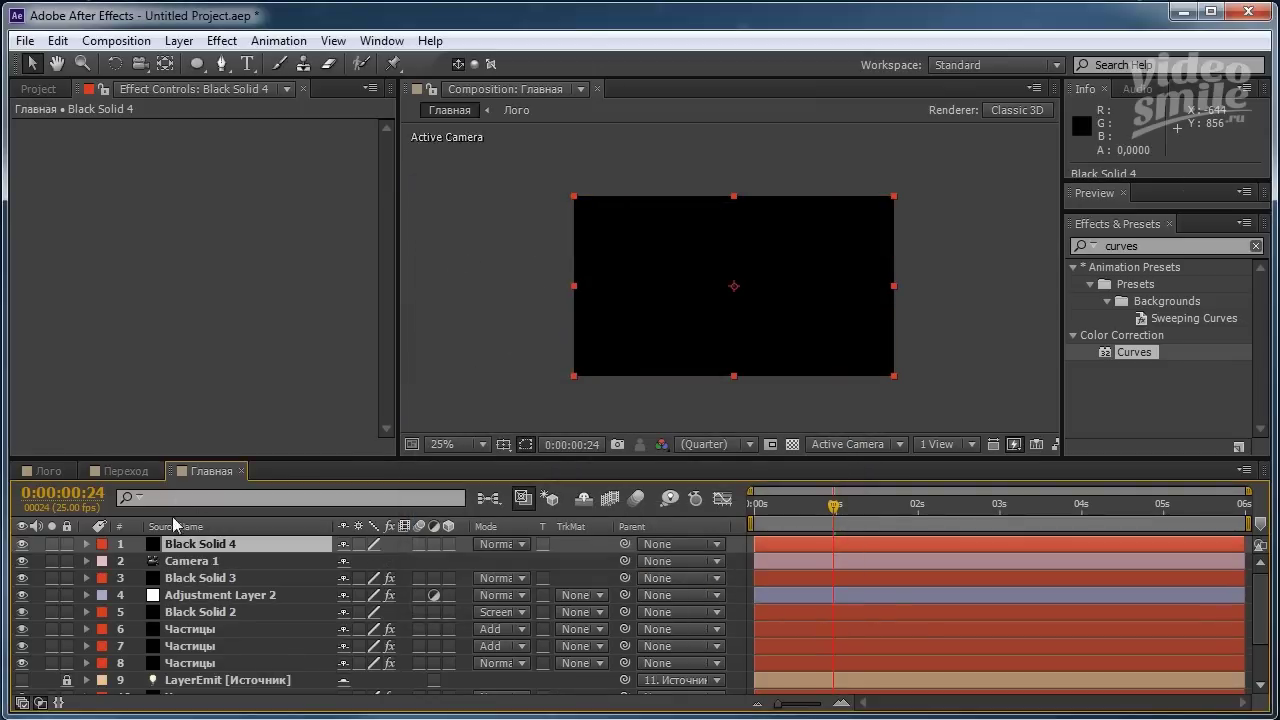
click(196, 66)
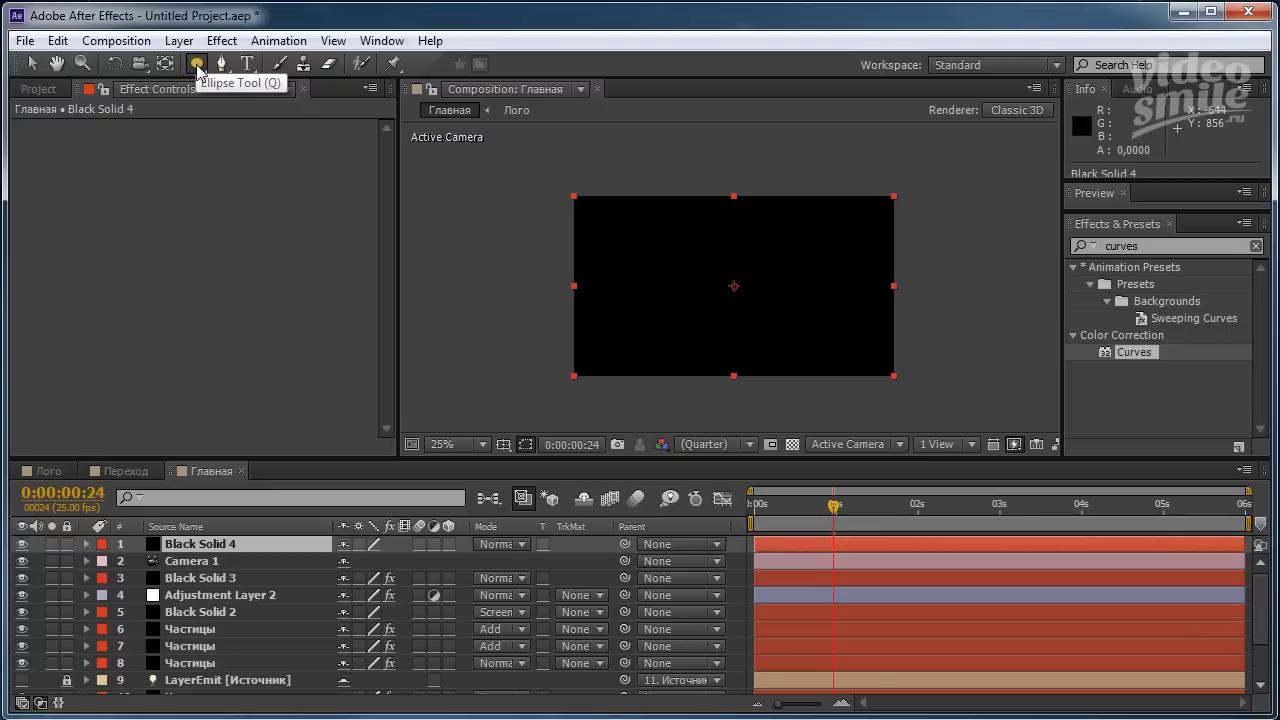
Add a full-frame inverted ellipse mask to Black Solid 4.
double_click(197, 66)
key(v)
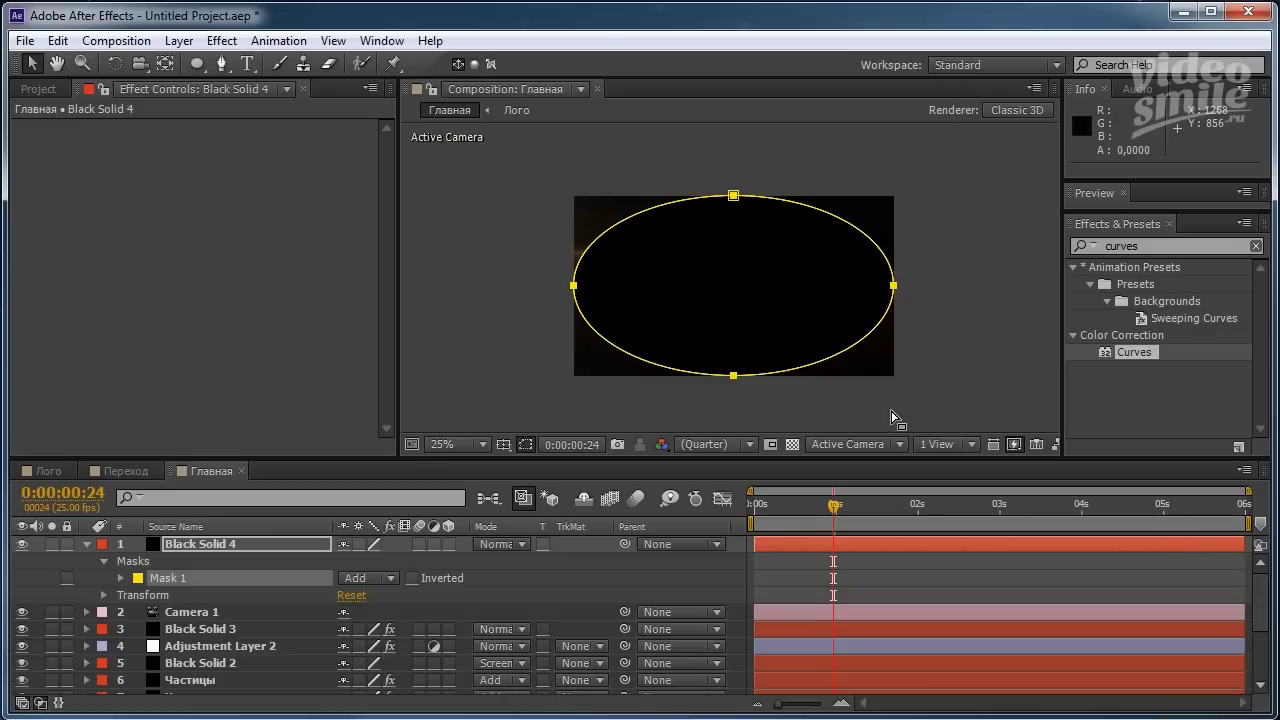
click(412, 578)
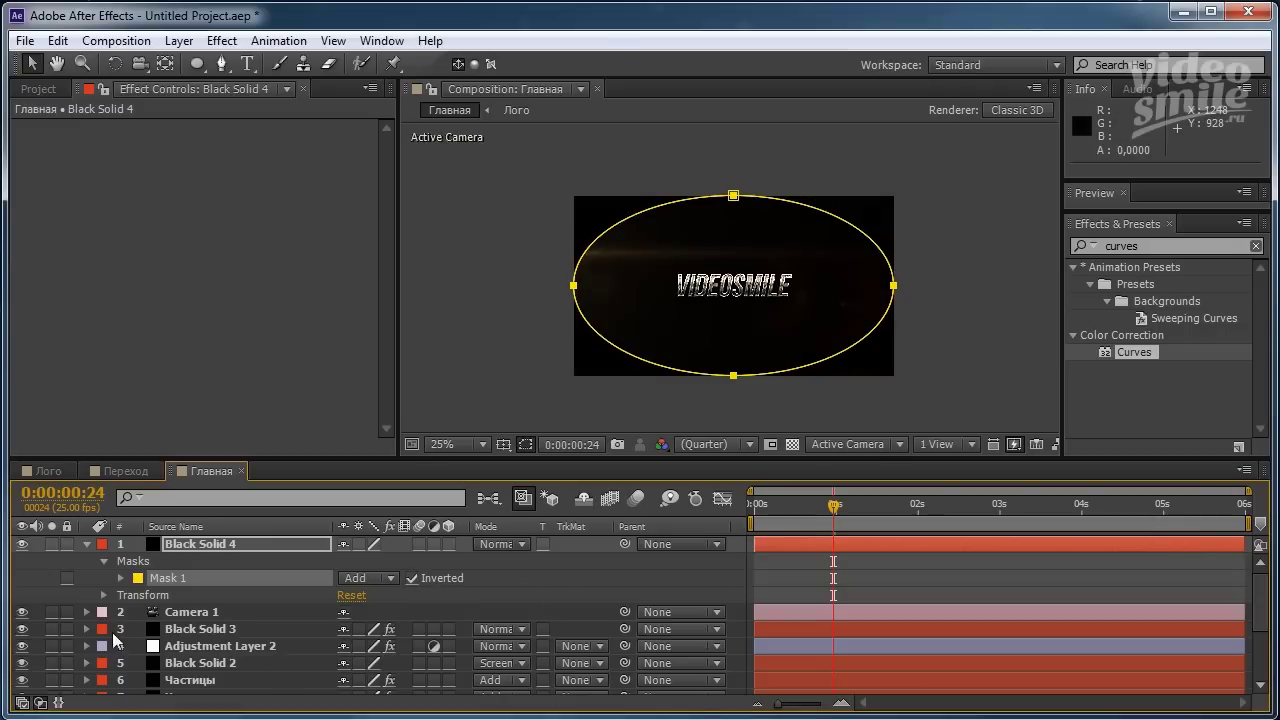
click(121, 578)
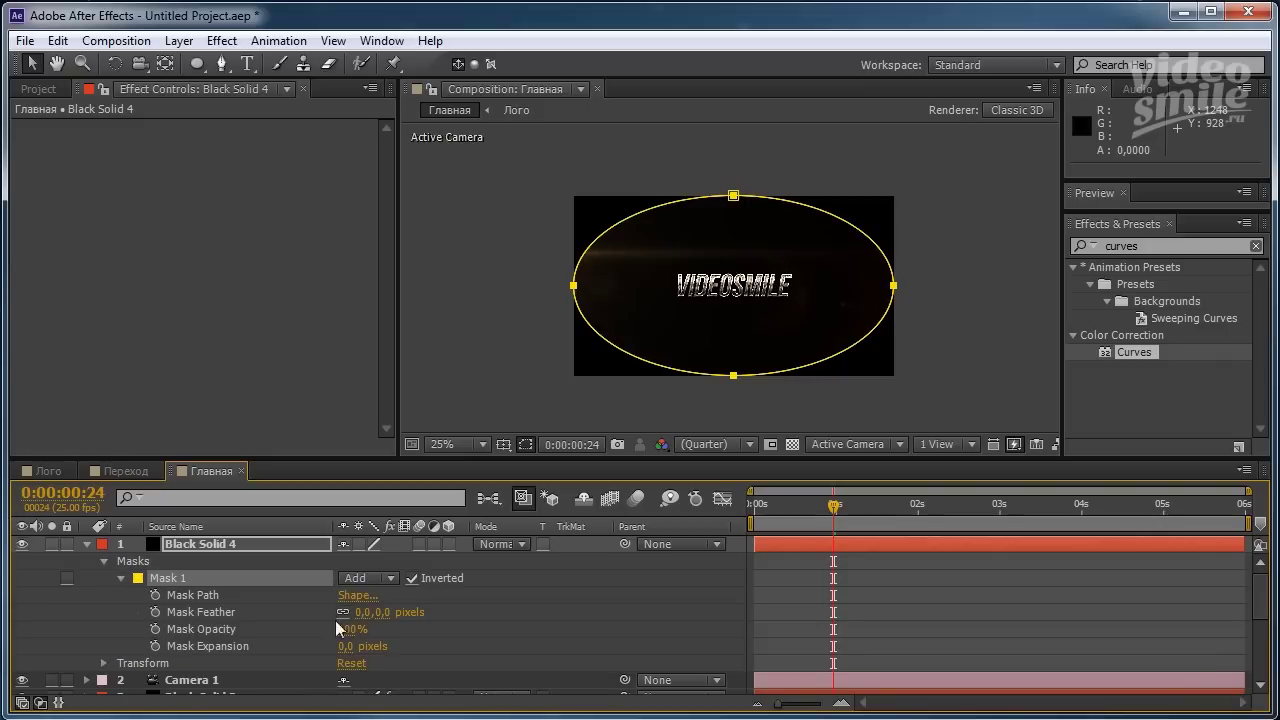
Set Mask Feather to 350 pixels and Mask Expansion to 125 pixels.
click(360, 612)
text(3)
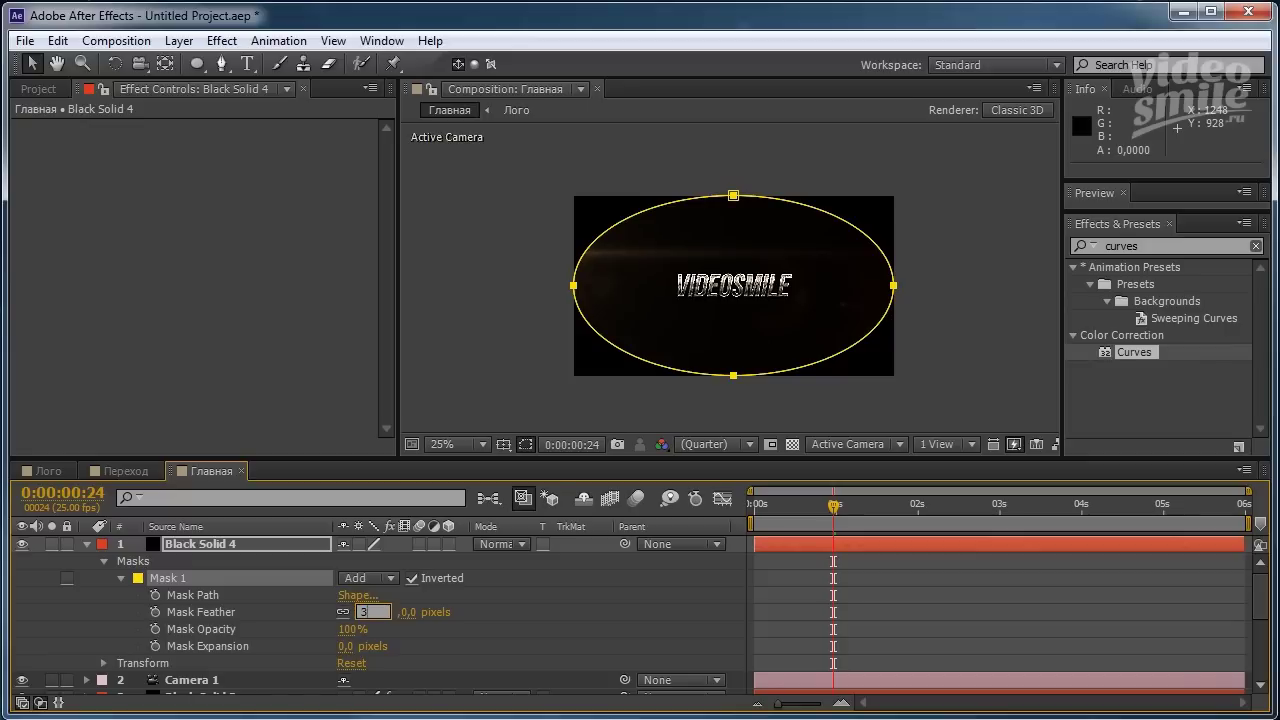
text(50)
key(Return)
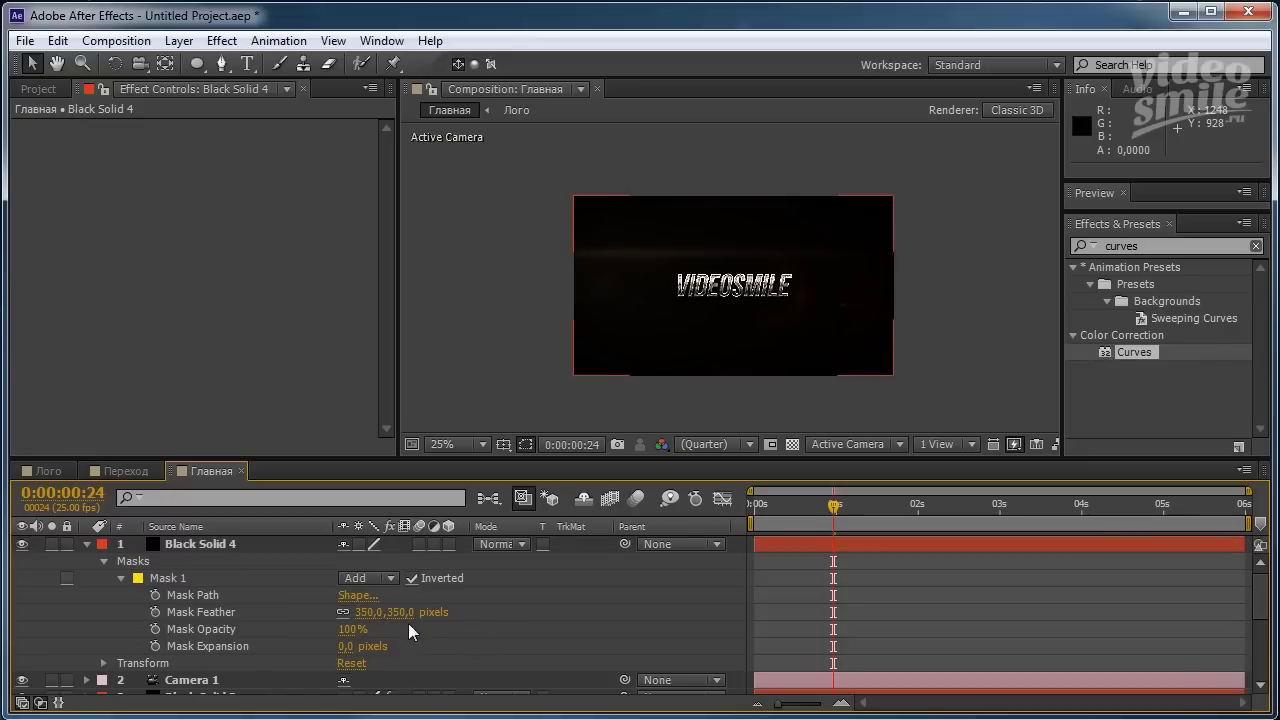
click(347, 647)
text(125)
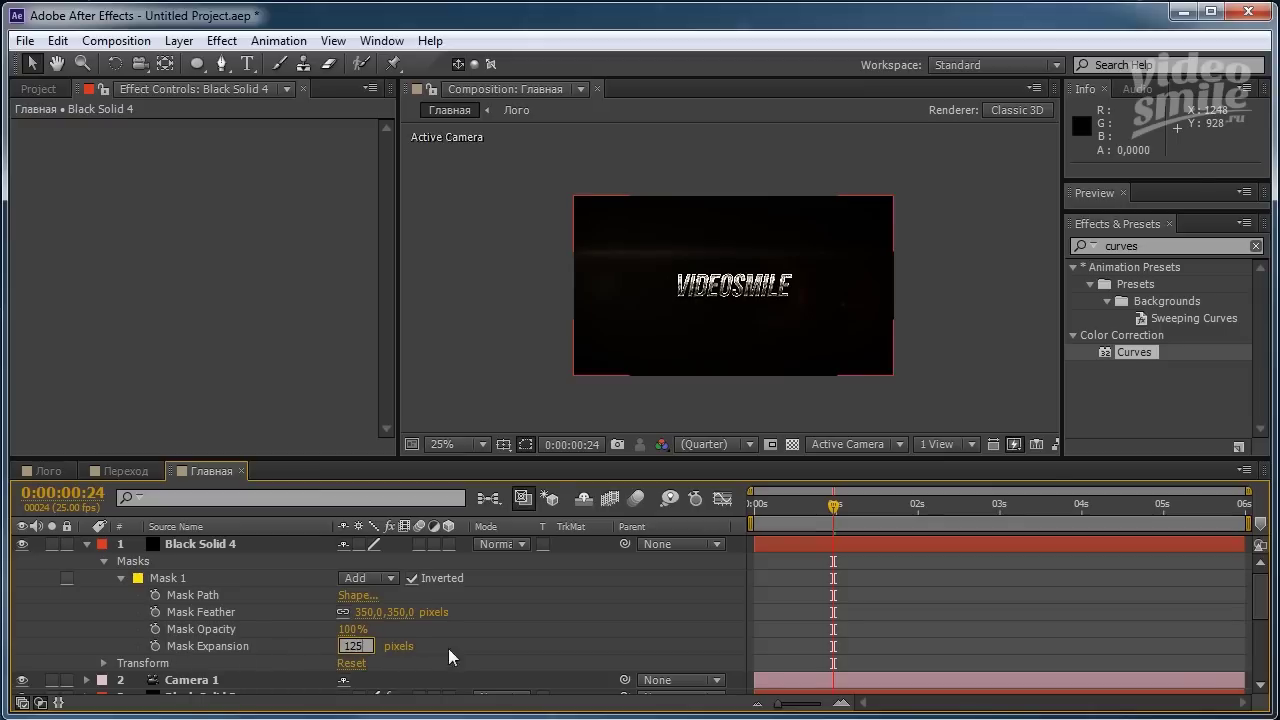
key(Return)
Toggle the vignette layer's visibility off and on to compare the result.
scroll(656, 299, up, 1)
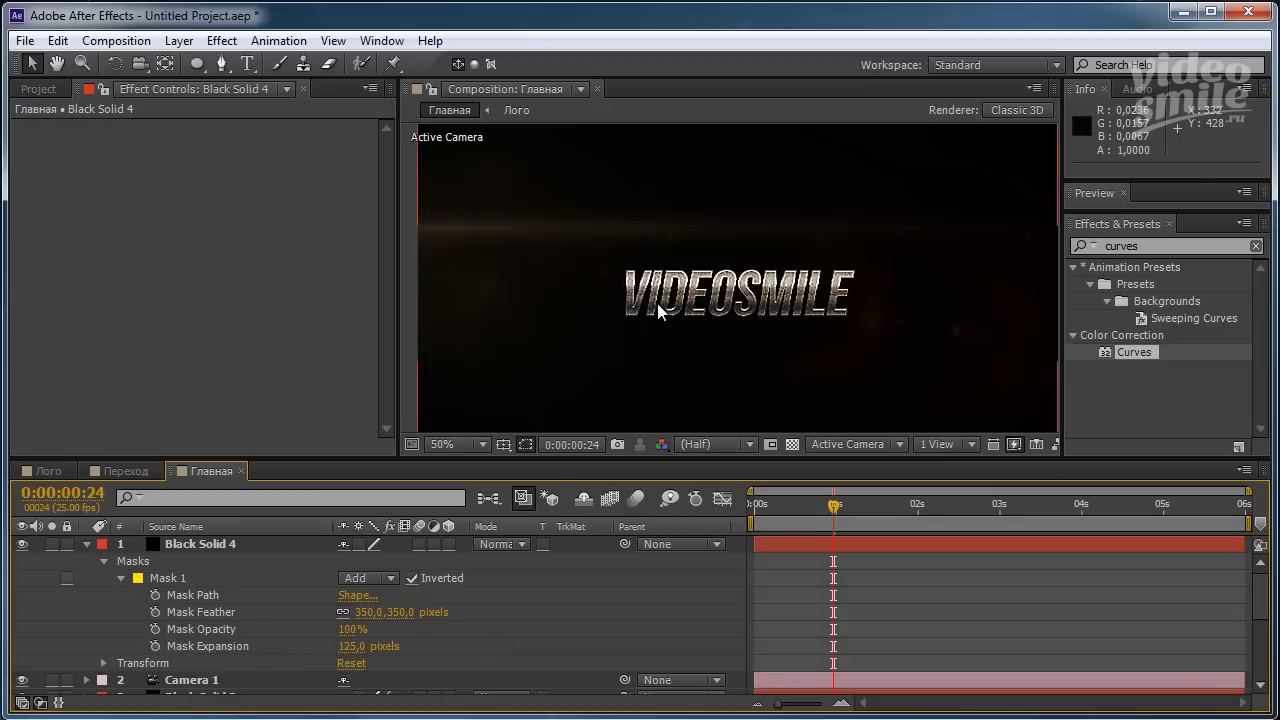
scroll(657, 303, down, 1)
scroll(657, 299, up, 1)
scroll(508, 235, down, 1)
click(22, 544)
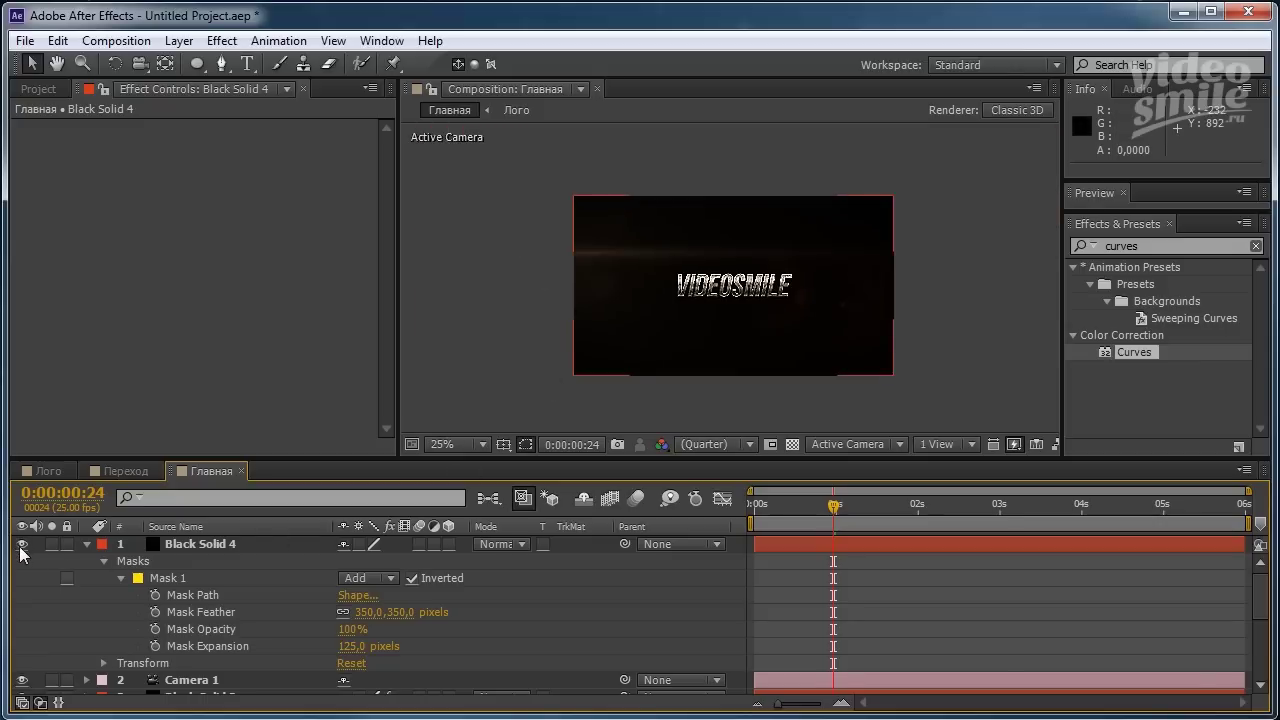
click(22, 544)
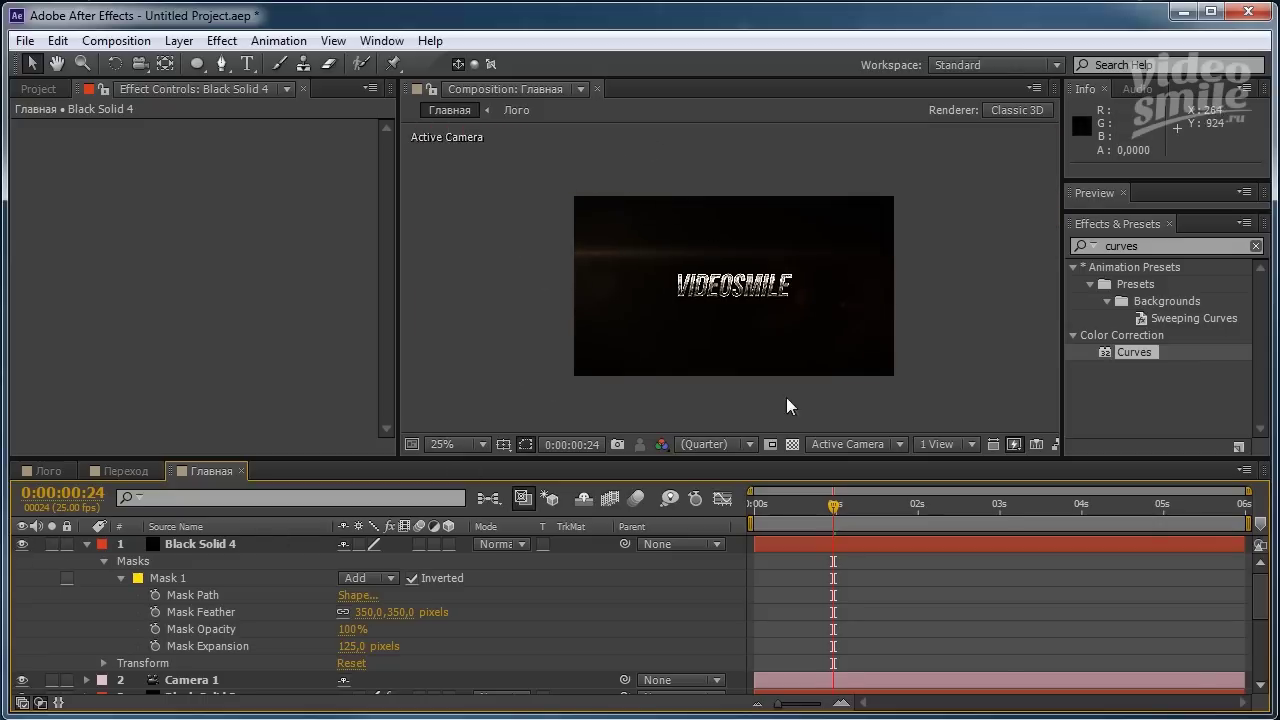
Collapse Black Solid 4's mask properties and bring up the Project panel.
click(86, 545)
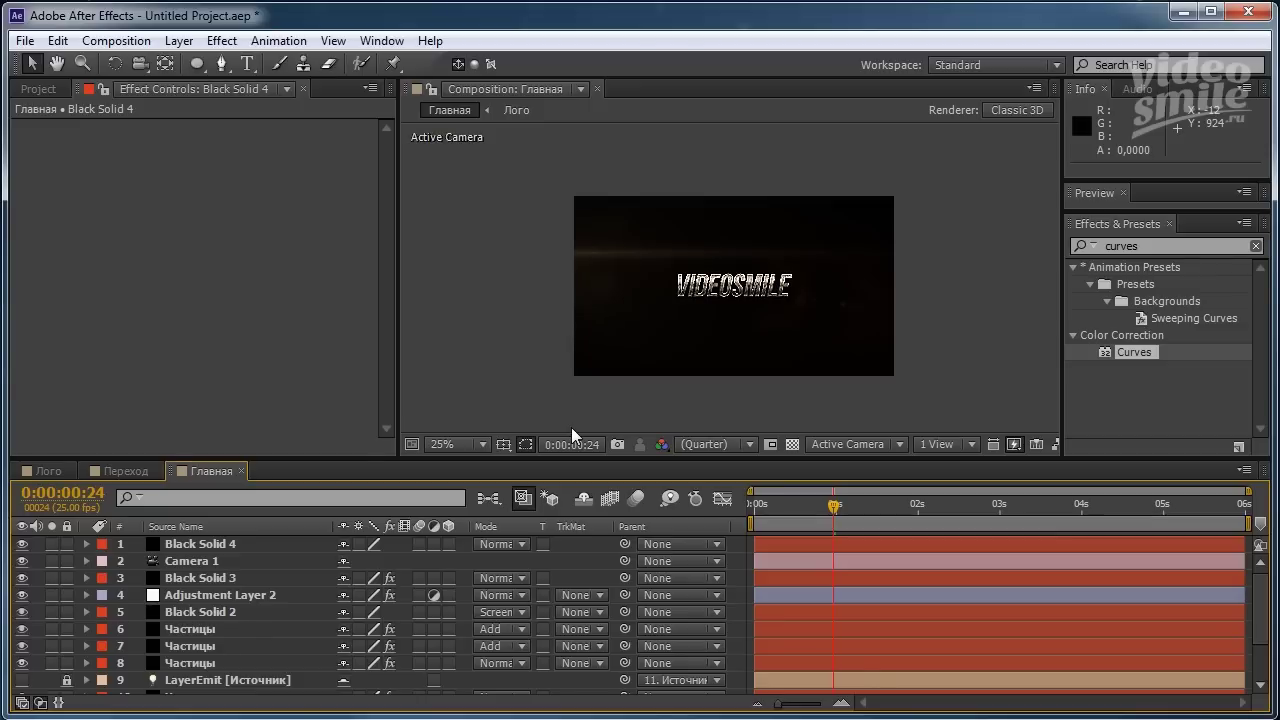
key(ctrl+0)
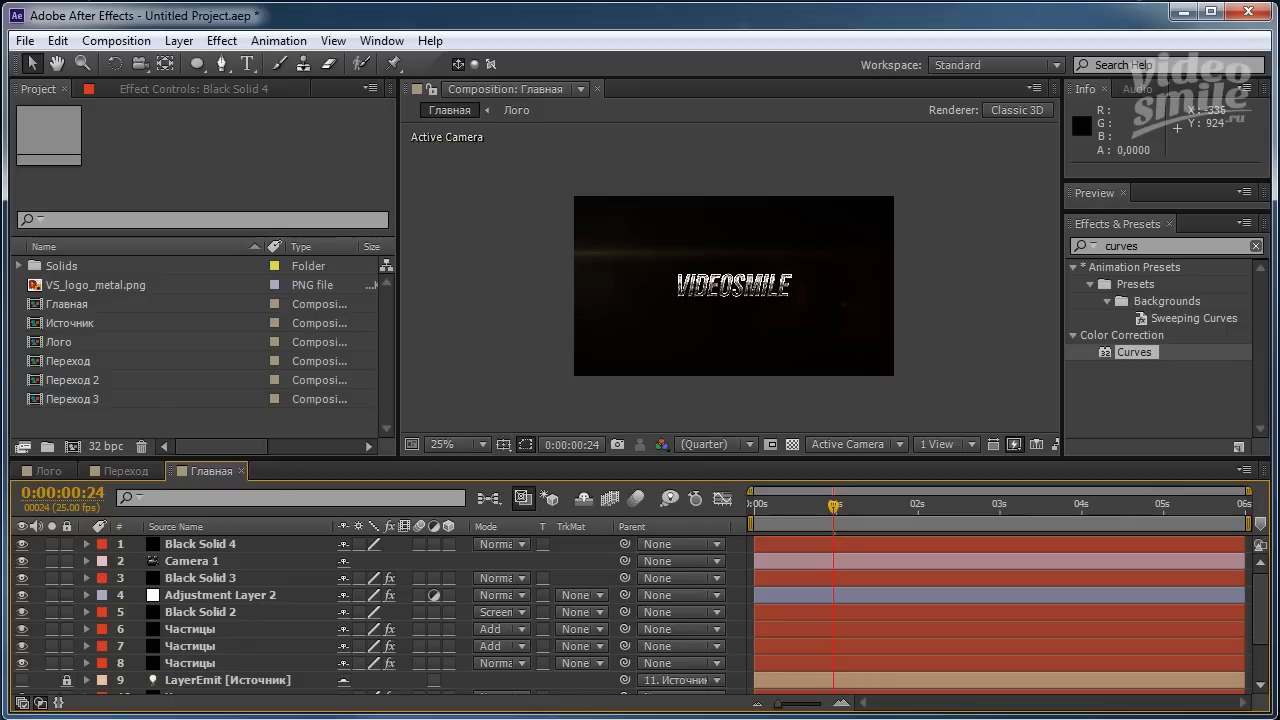
Import Звук.wav into the project and add it to the Главная timeline.
mouse_move(5, 450)
mouse_down()
mouse_move(97, 441)
mouse_move(78, 430)
mouse_up()
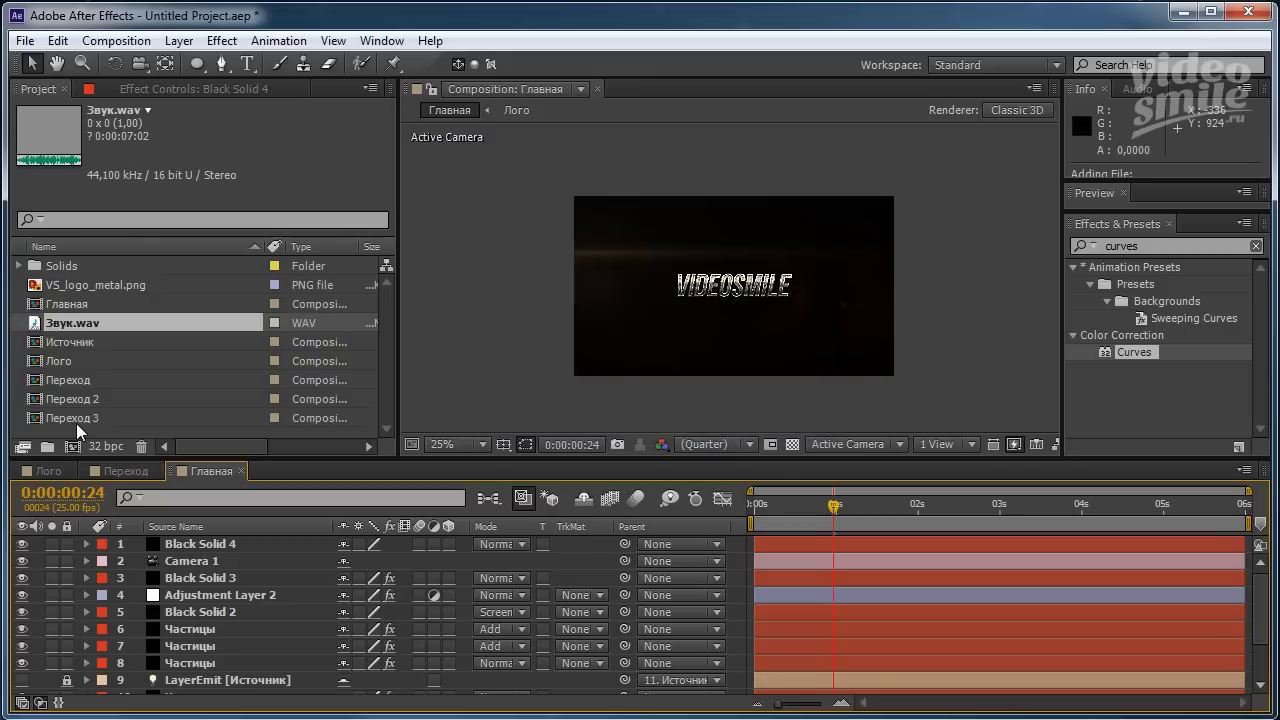
drag(110, 321, 205, 528)
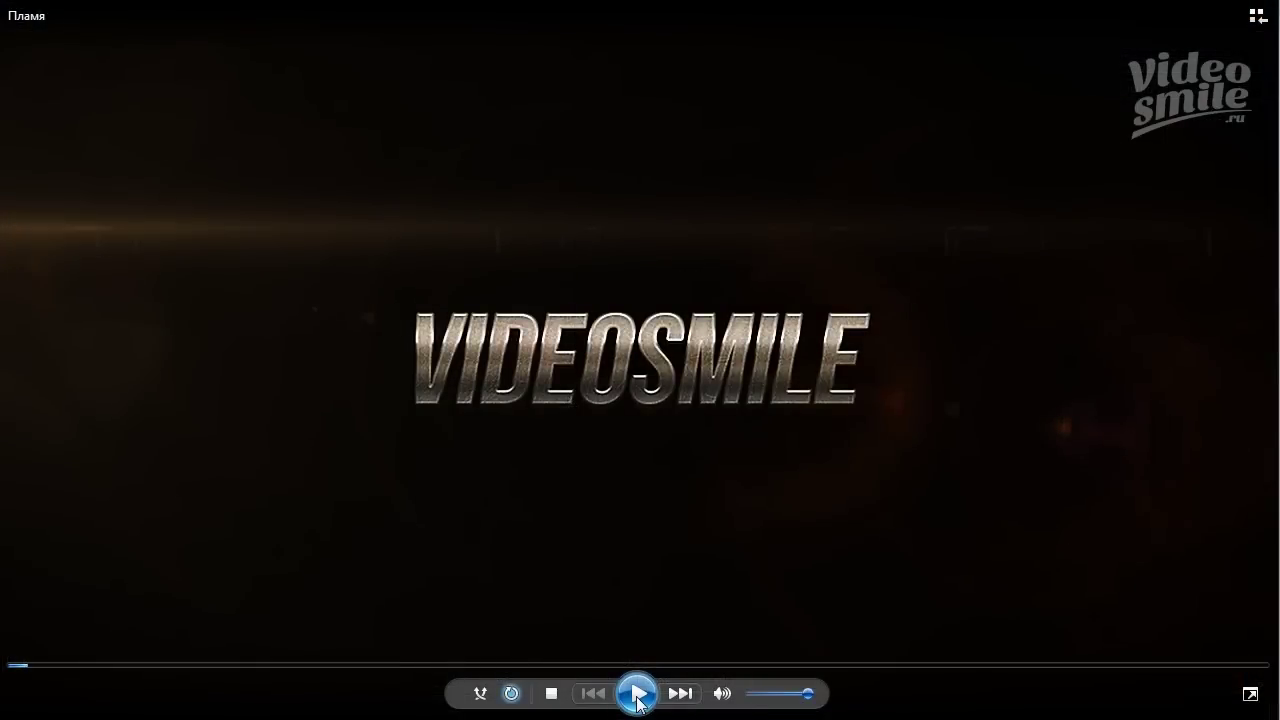
Play the rendered Пламя video in Windows Media Player to watch the logo burst into flame, then pause.
click(638, 697)
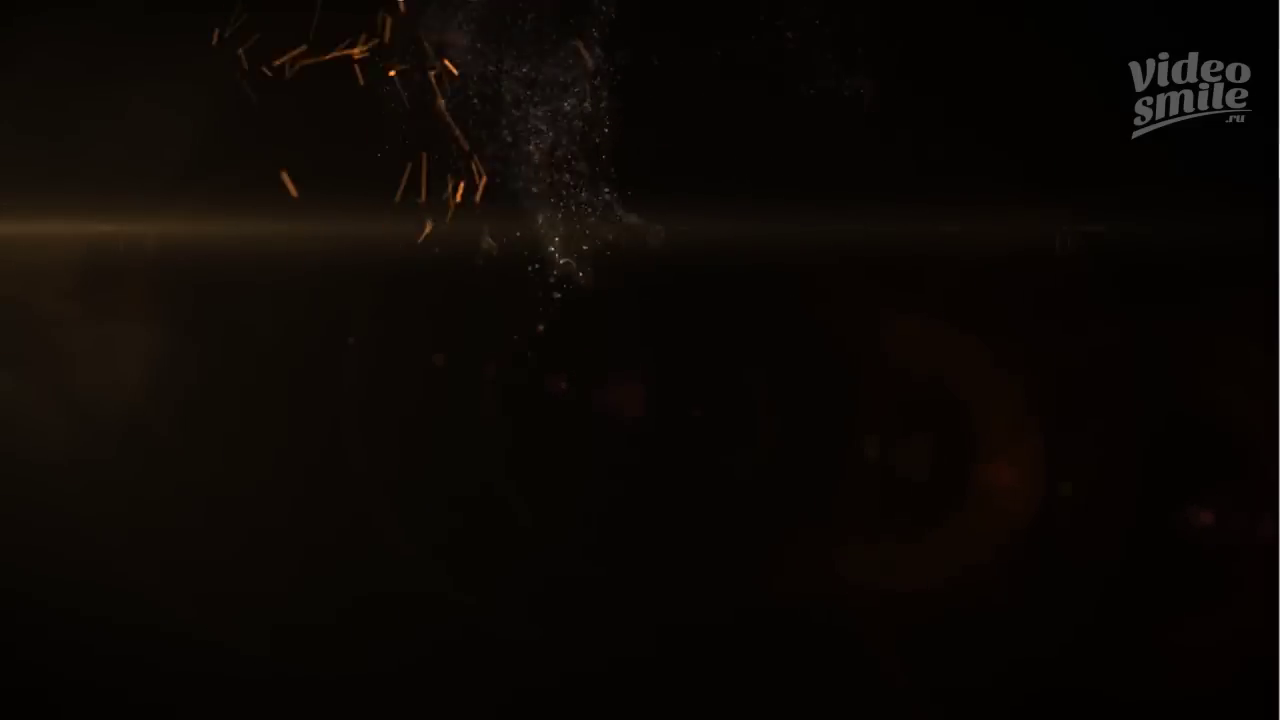
click(635, 695)
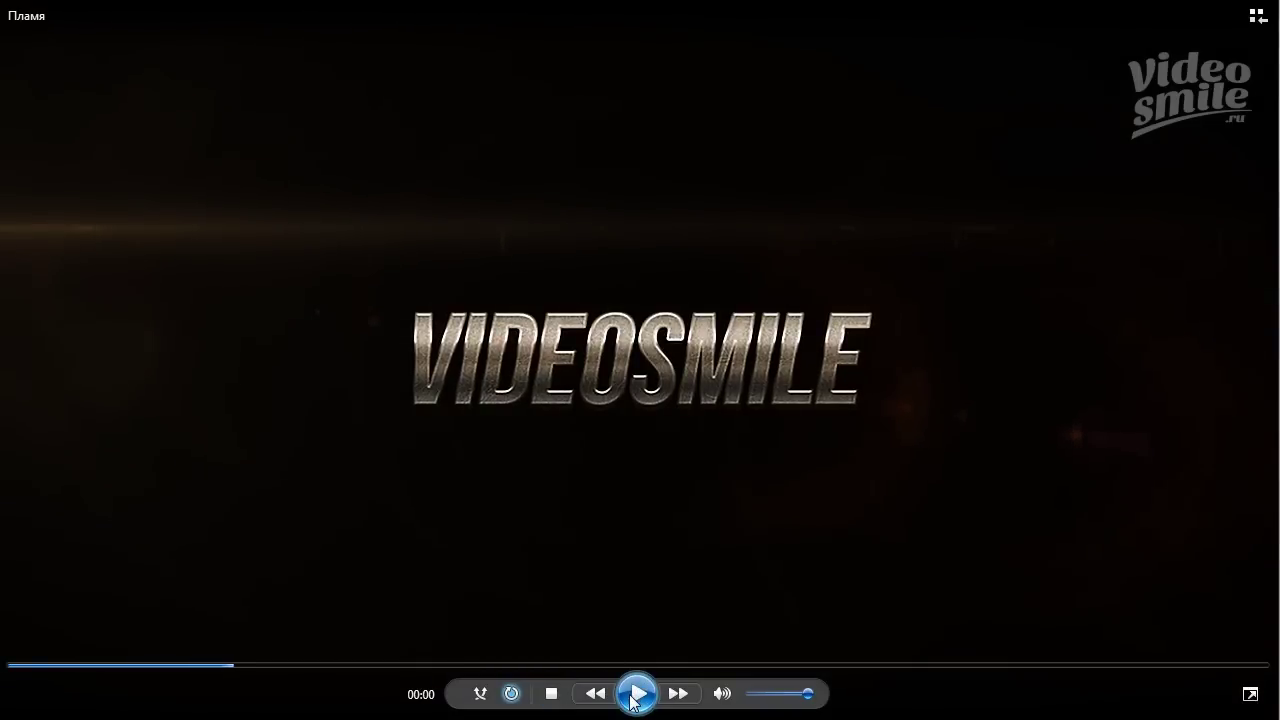